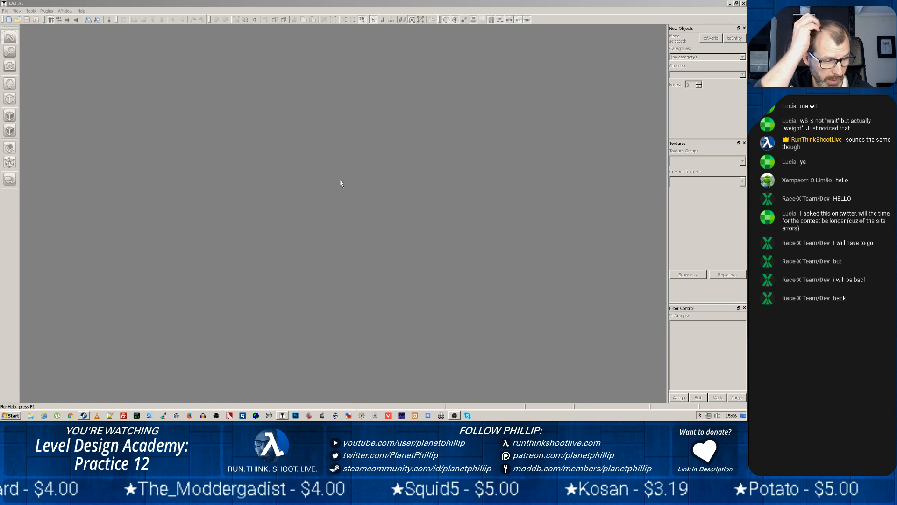
Open the recent map file pct31.jmf
left_click(4, 11)
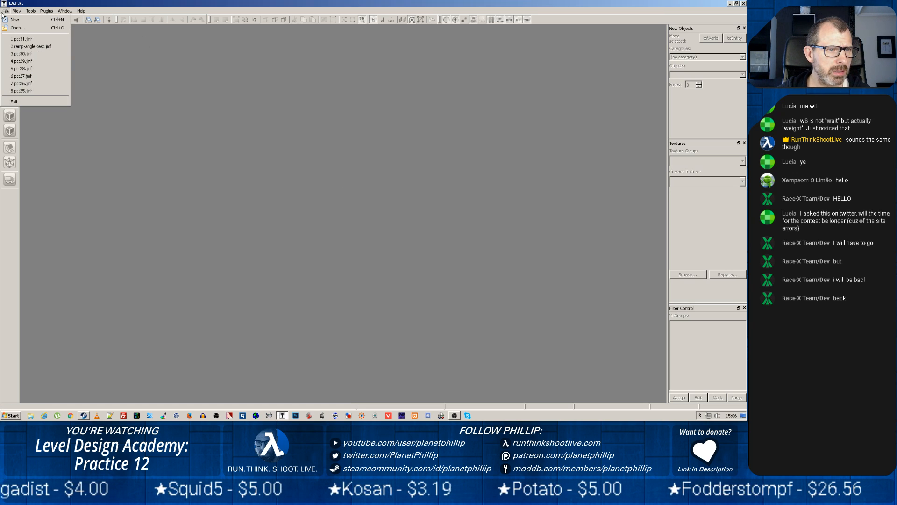
left_click(18, 39)
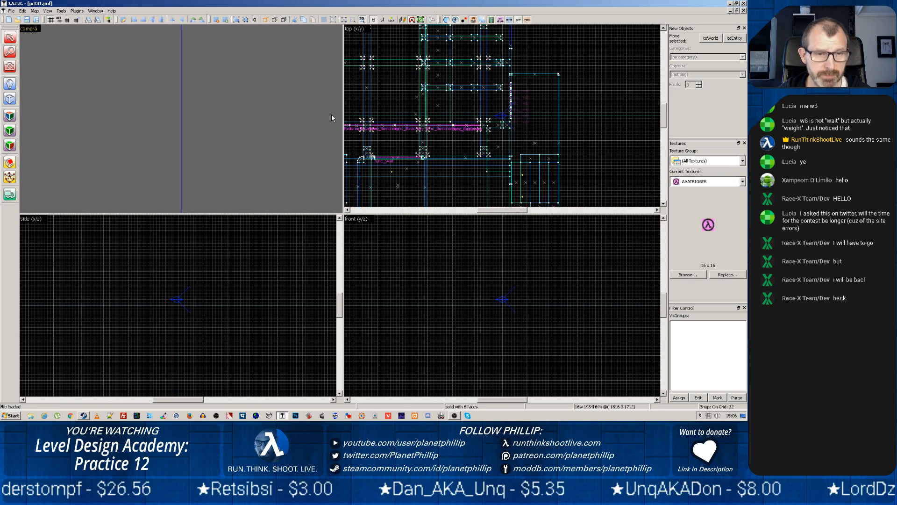
Fly the 3D camera through the rock cavern to examine its concrete pillars, railed walkways, lights and floor
key("z")
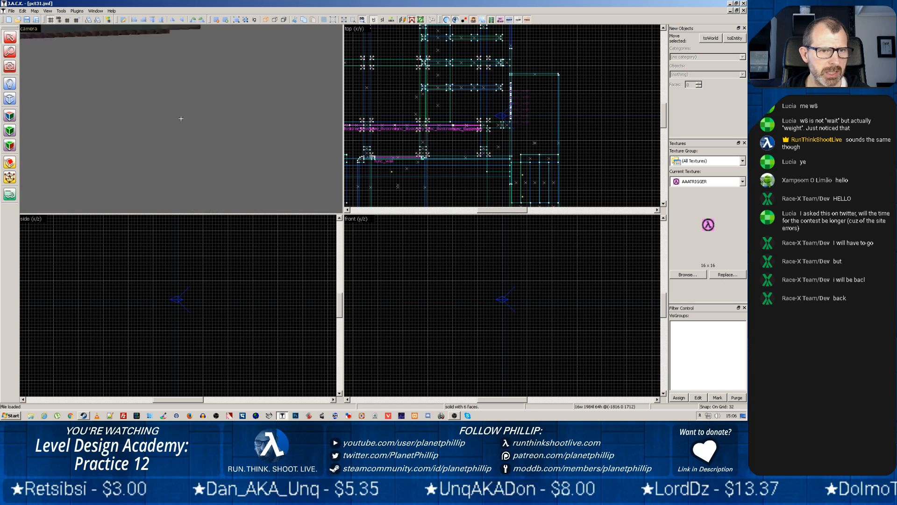
key("z")
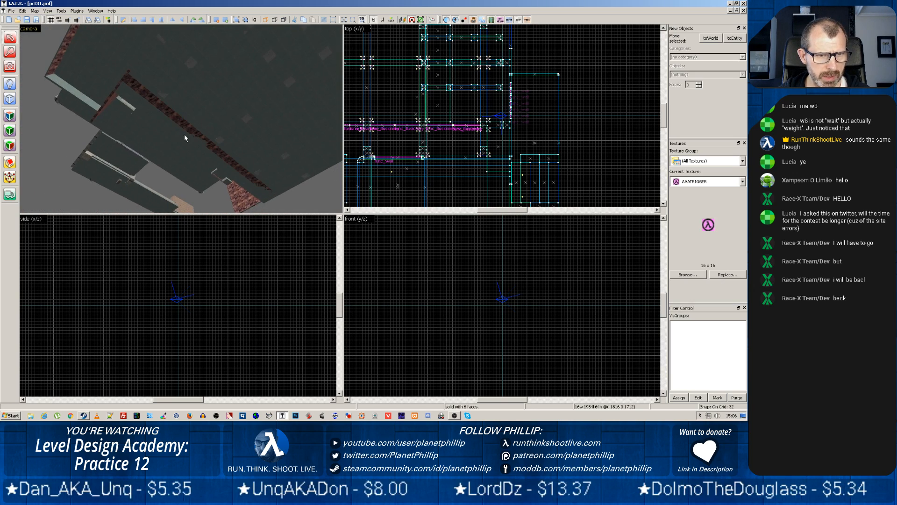
scroll(188, 170, "up", 10)
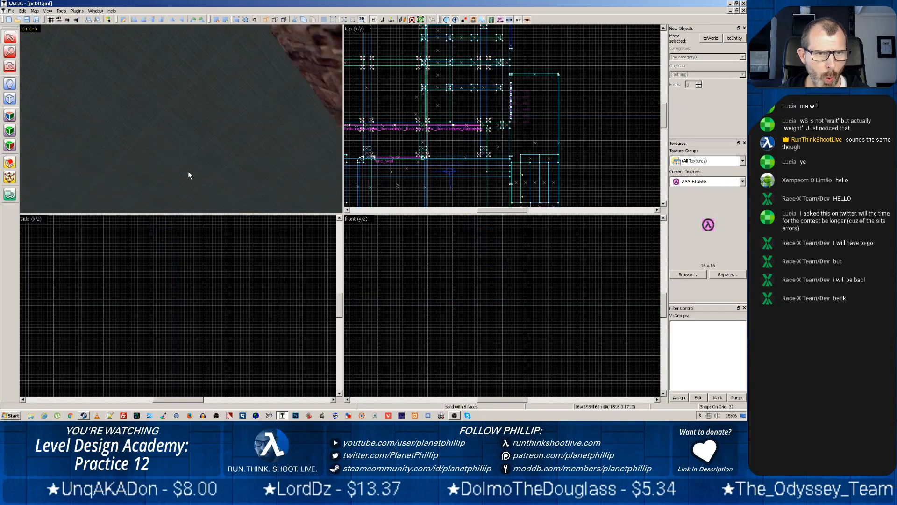
key("z")
key("z")
scroll(184, 114, "up", 5)
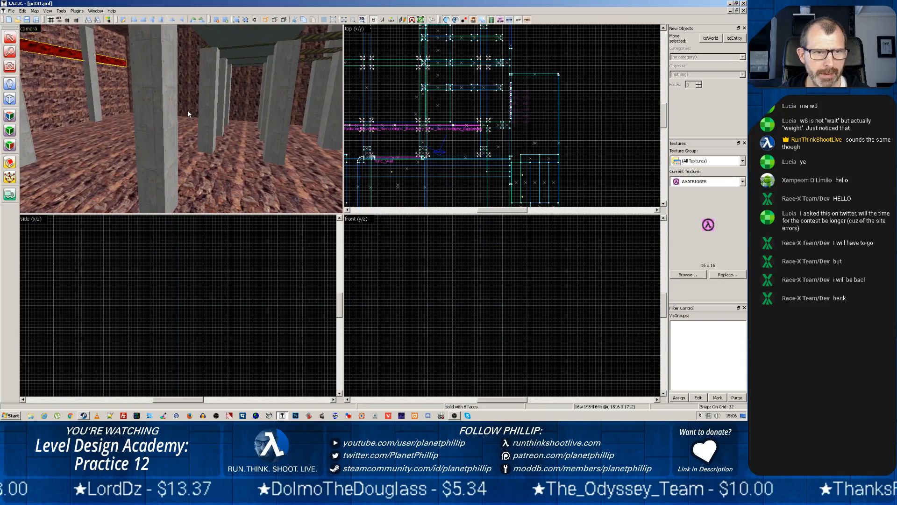
key("z")
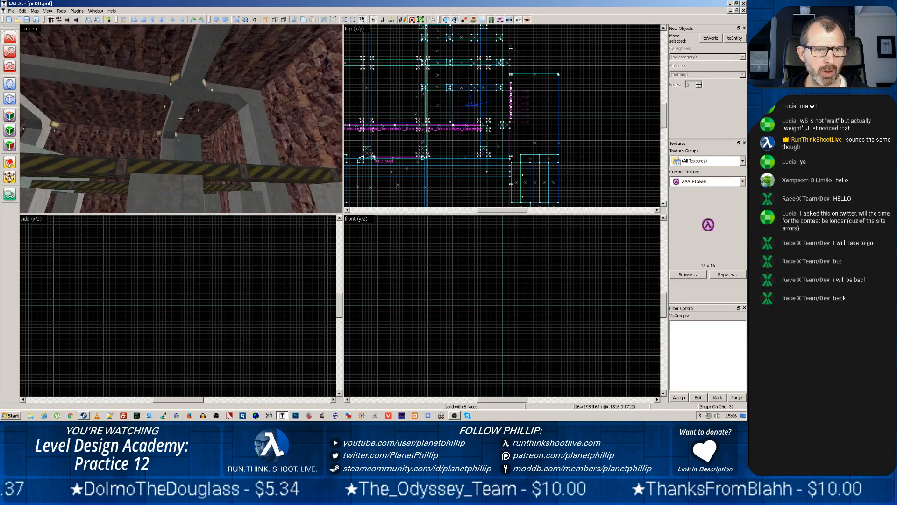
key("z")
scroll(181, 122, "up", 5)
key("z")
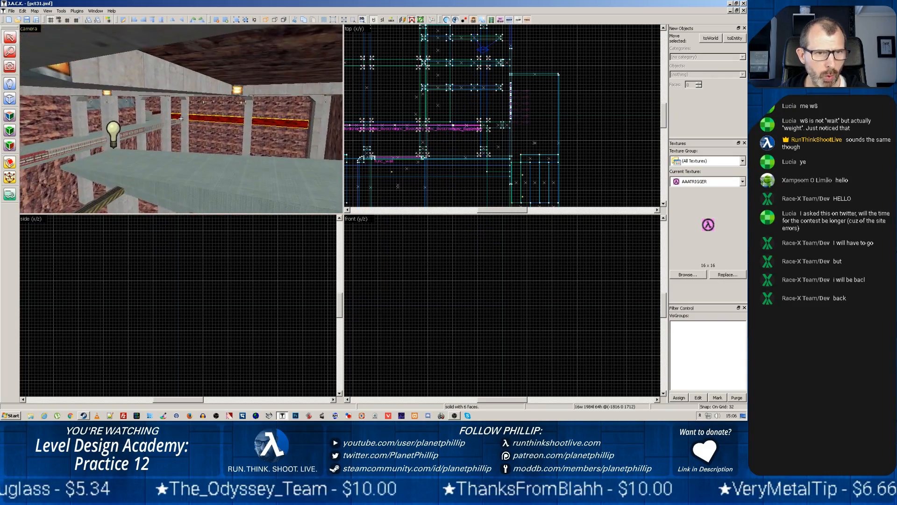
scroll(201, 142, "up", 8)
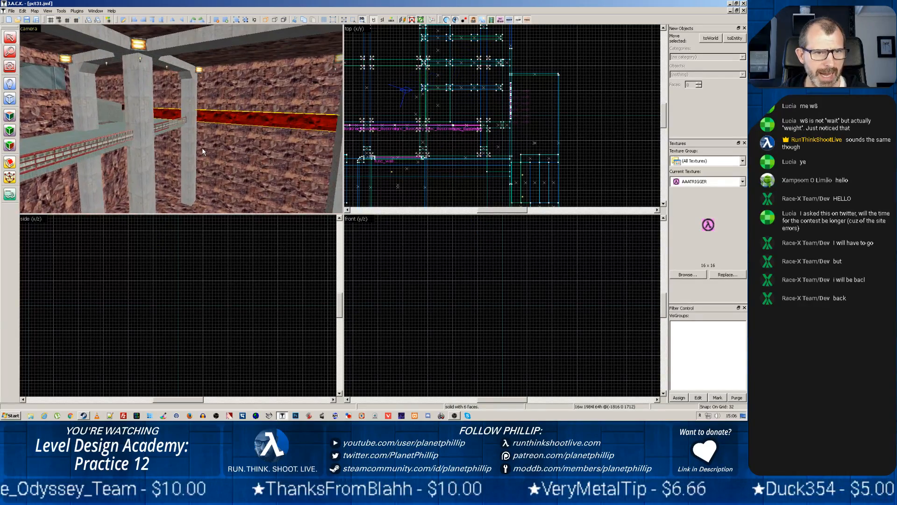
scroll(181, 123, "up", 10)
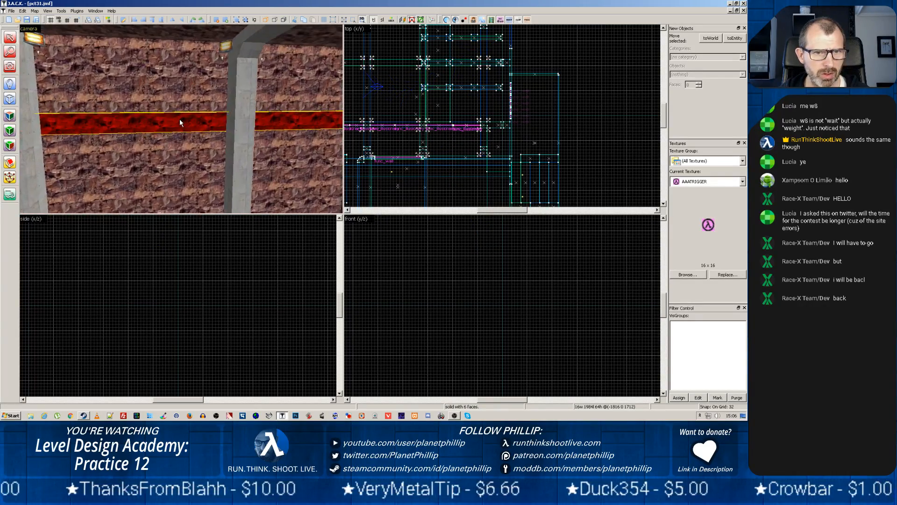
scroll(180, 122, "down", 10)
key("z")
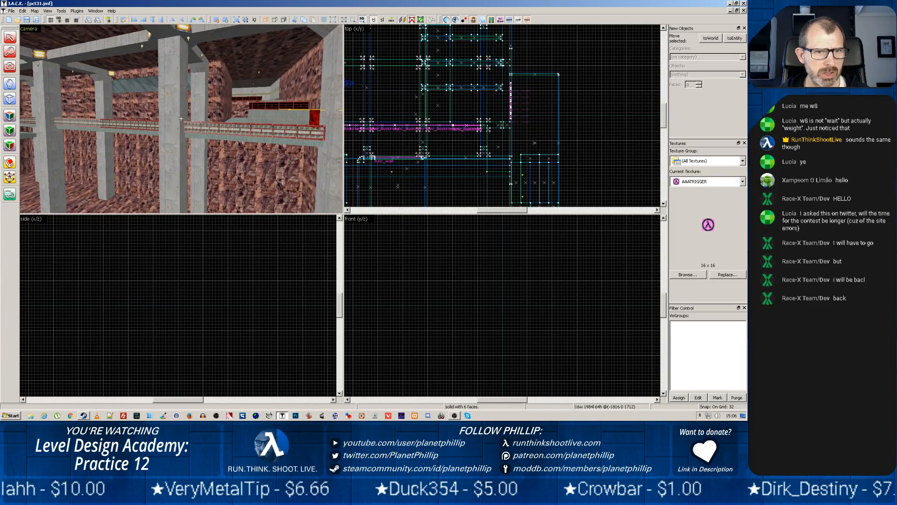
key("z")
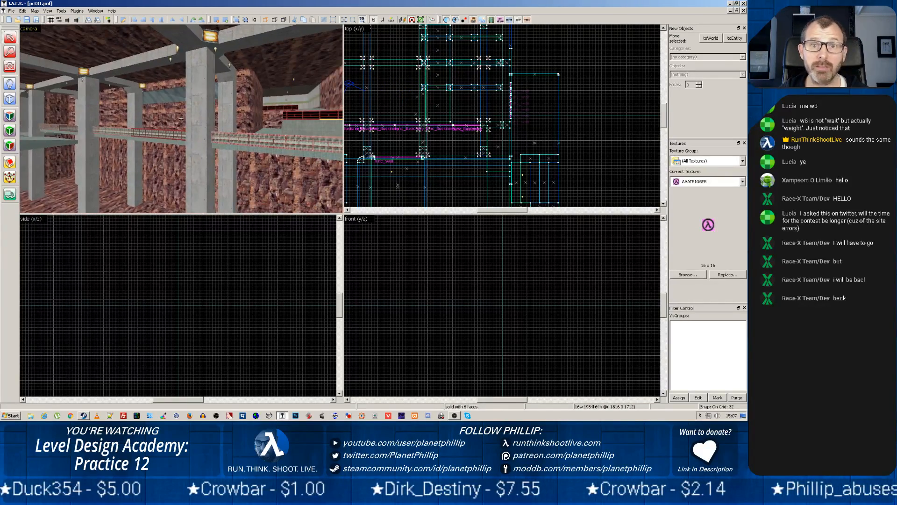
key("z")
scroll(189, 123, "up", 5)
scroll(189, 120, "up", 6)
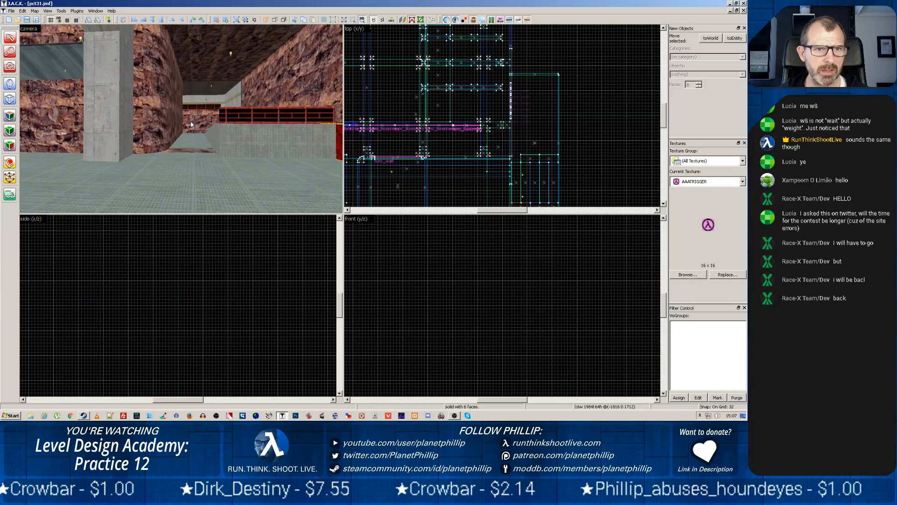
key("z")
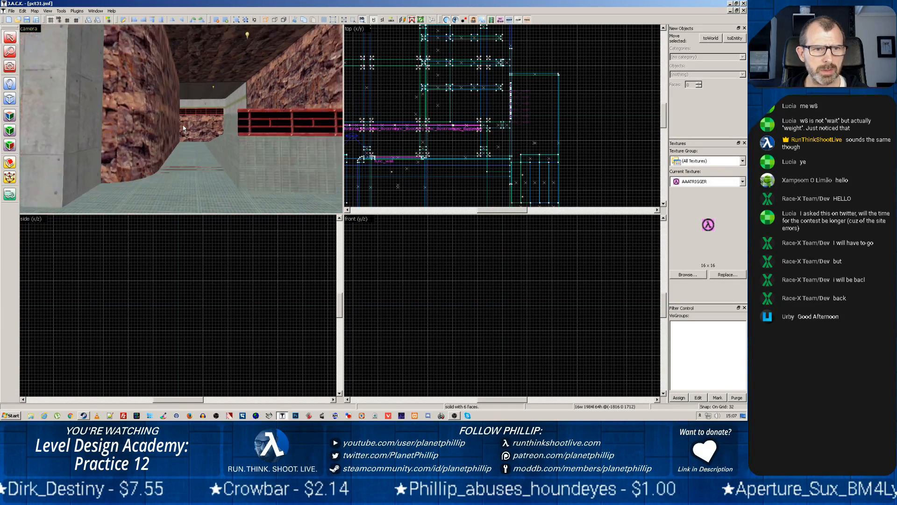
Select the rock wall brush that shows through the walkway floor, set the grid to 8 and lower the brush's top edge by 8 units
left_click(172, 104)
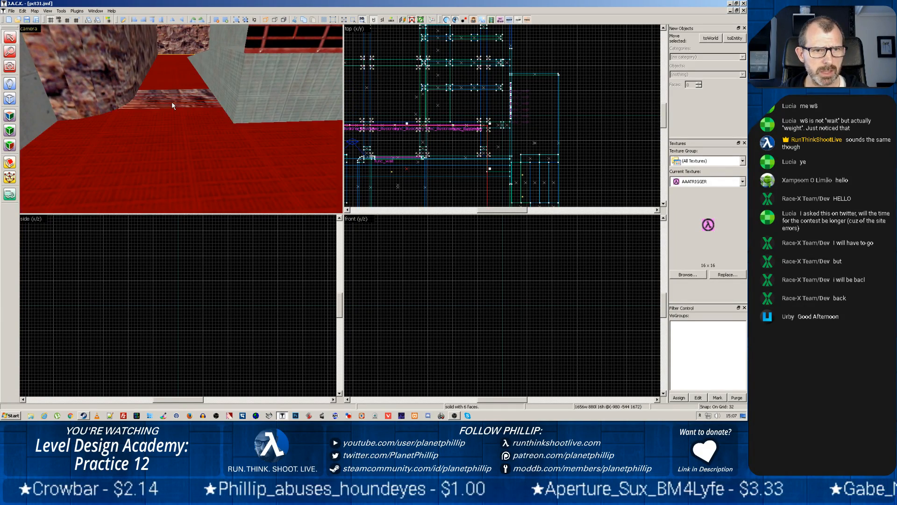
left_click(172, 99)
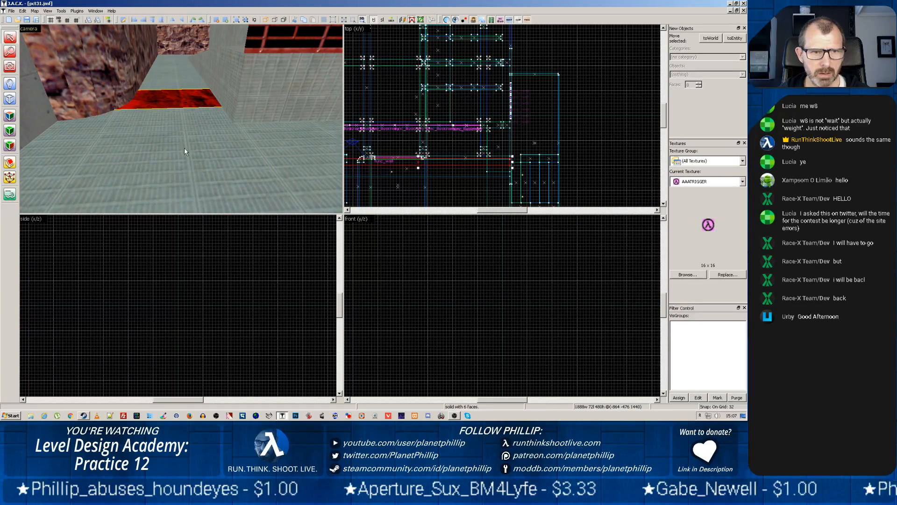
key("z")
scroll(180, 119, "up", 3)
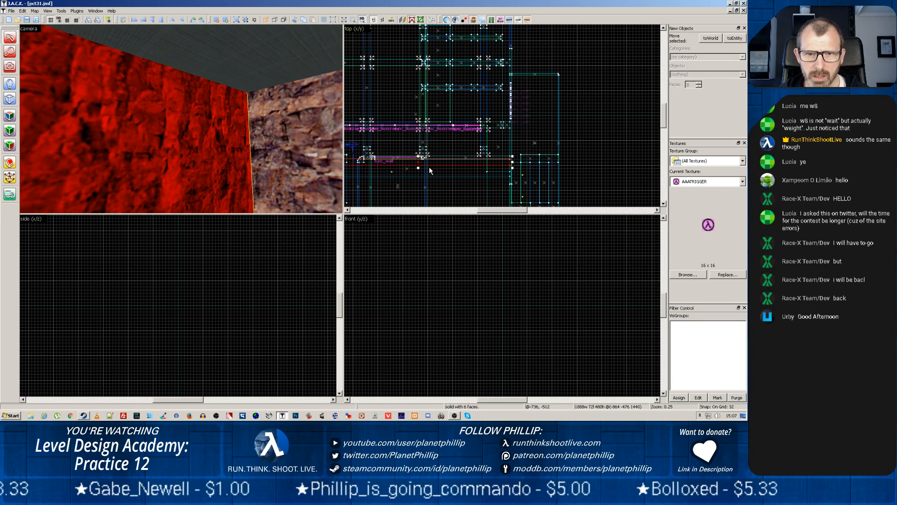
scroll(429, 166, "down", 2)
scroll(431, 169, "up", 5)
scroll(430, 168, "up", 1)
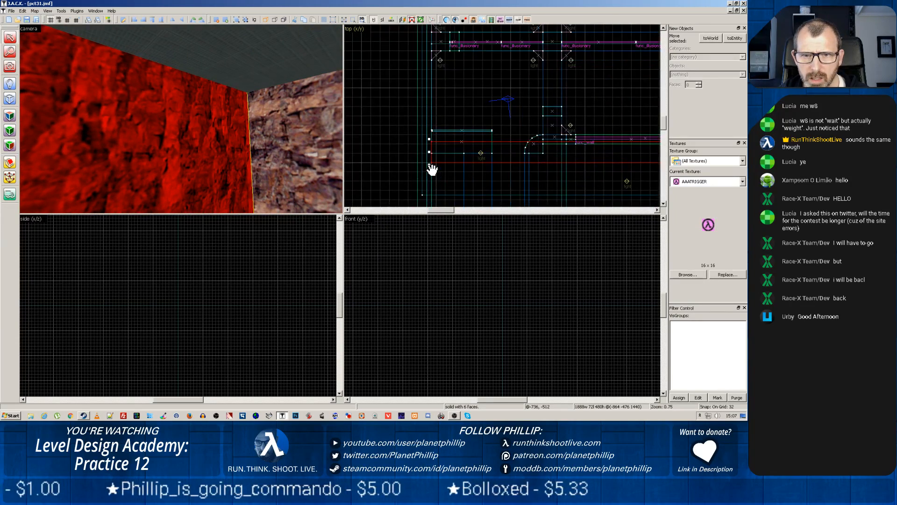
scroll(429, 168, "up", 1)
scroll(382, 260, "down", 9)
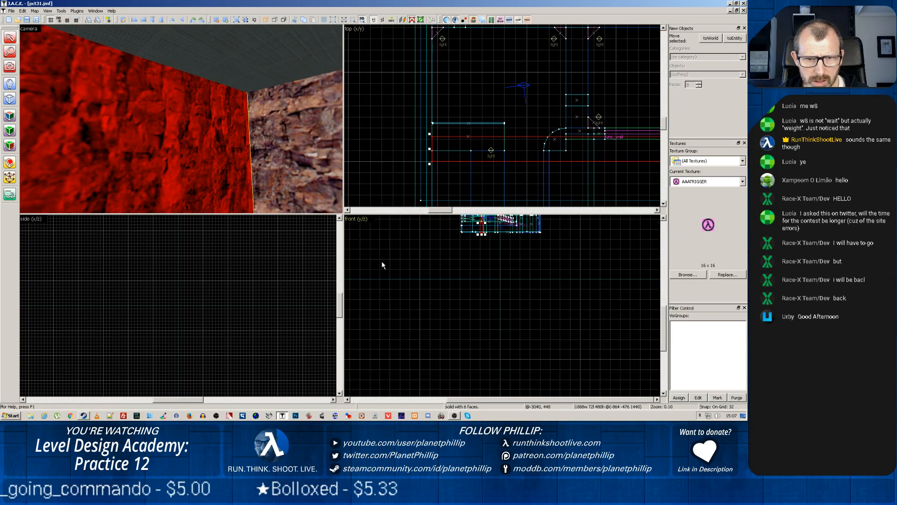
scroll(455, 276, "up", 10)
scroll(528, 267, "up", 8)
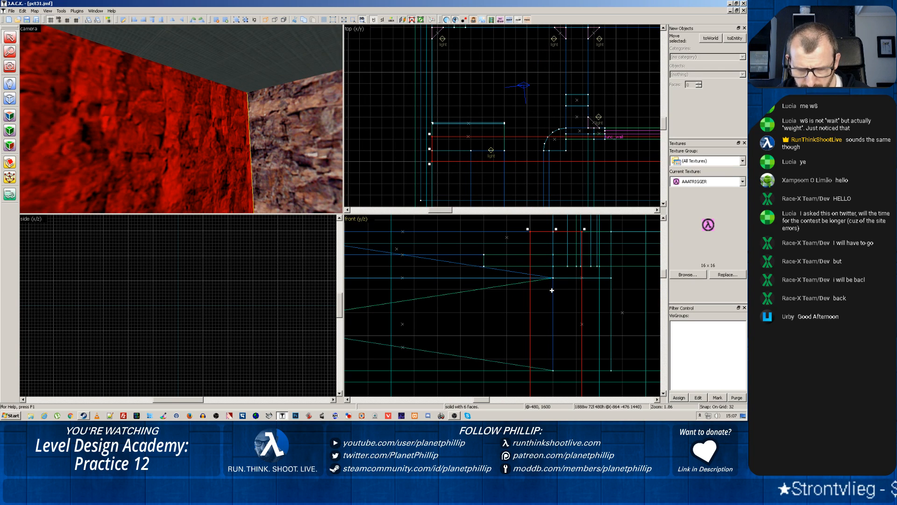
key("bracketleft")
key("bracketleft")
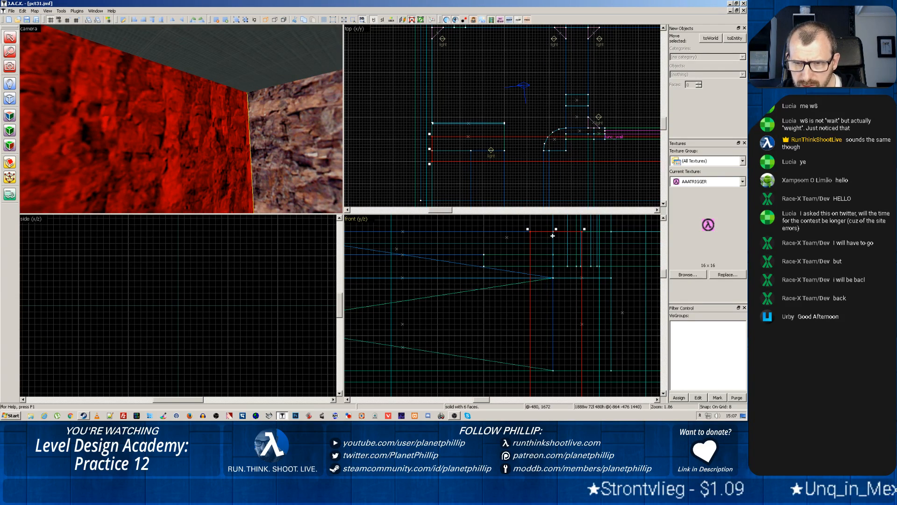
left_click_drag(556, 230, 555, 237)
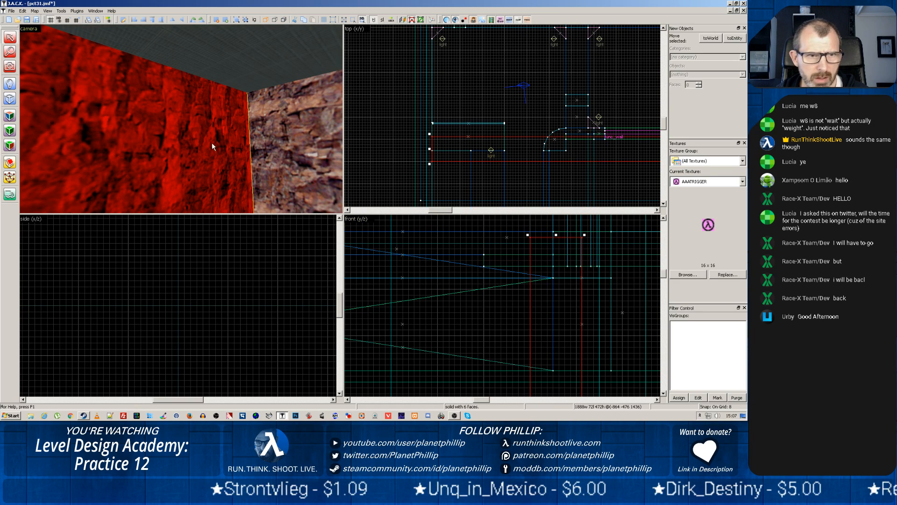
Examine the walkway in the 3D view, checking the floor above the lowered rock brush, the raised ledge and the railings
key("z")
key("w")
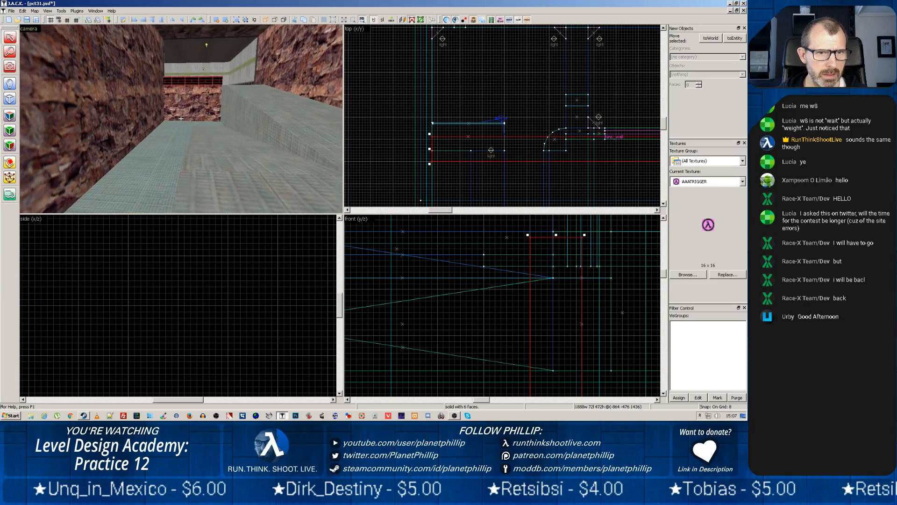
key("z")
scroll(181, 119, "up", 1)
scroll(181, 119, "up", 2)
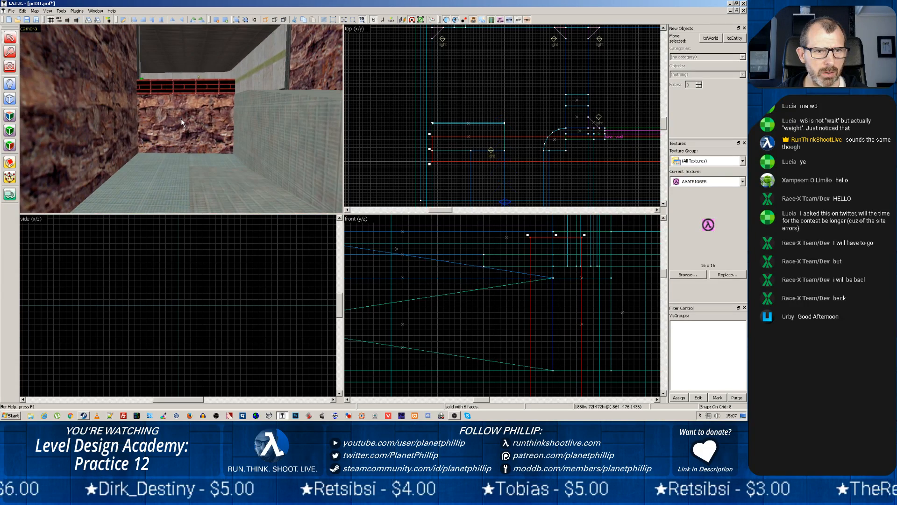
key("z")
key("z")
scroll(181, 118, "down", 2)
key("z")
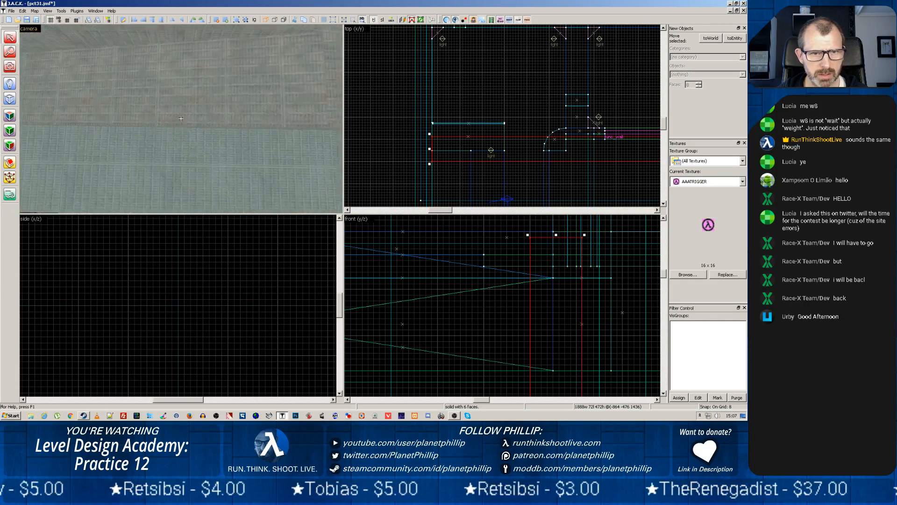
key("z")
scroll(180, 118, "up", 2)
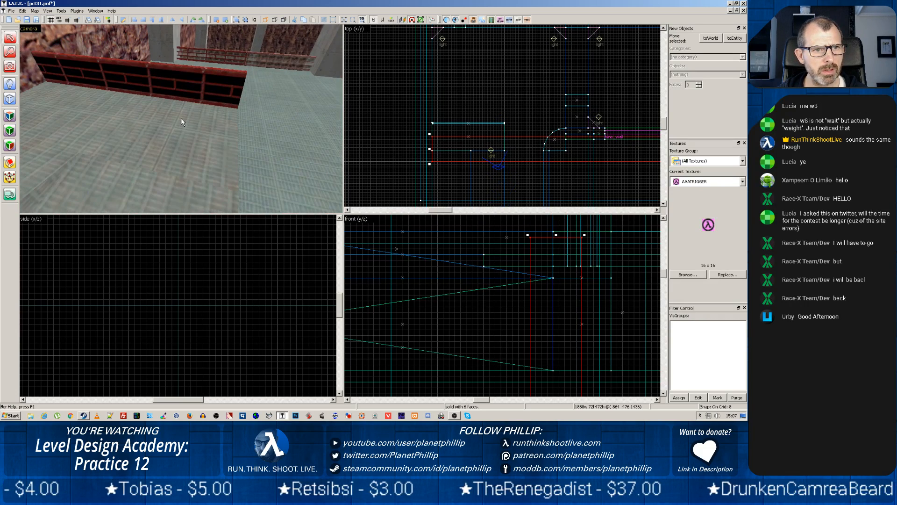
key("z")
key("z")
Pick up the C1A0_LABFLRC texture from the top face of the floor brush beside the railing and apply it to the adjacent floor face
left_click(210, 146)
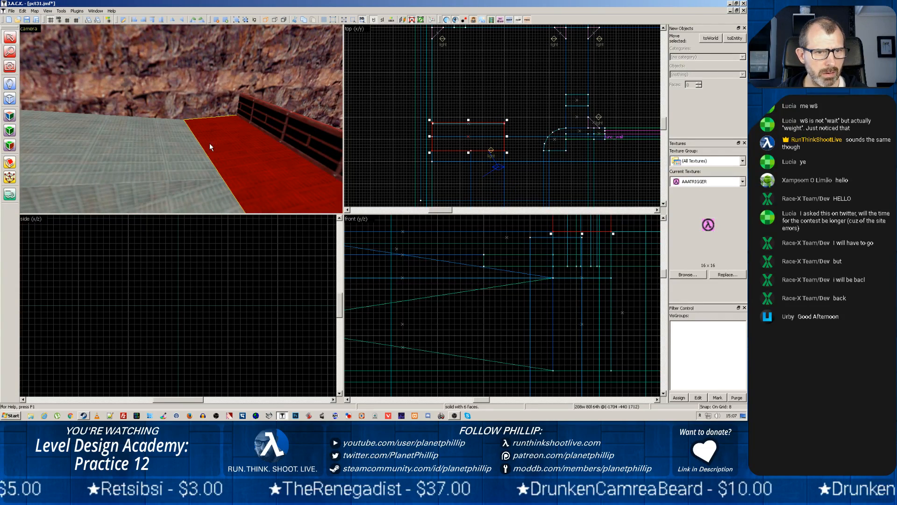
right_click(210, 205)
left_click(212, 193)
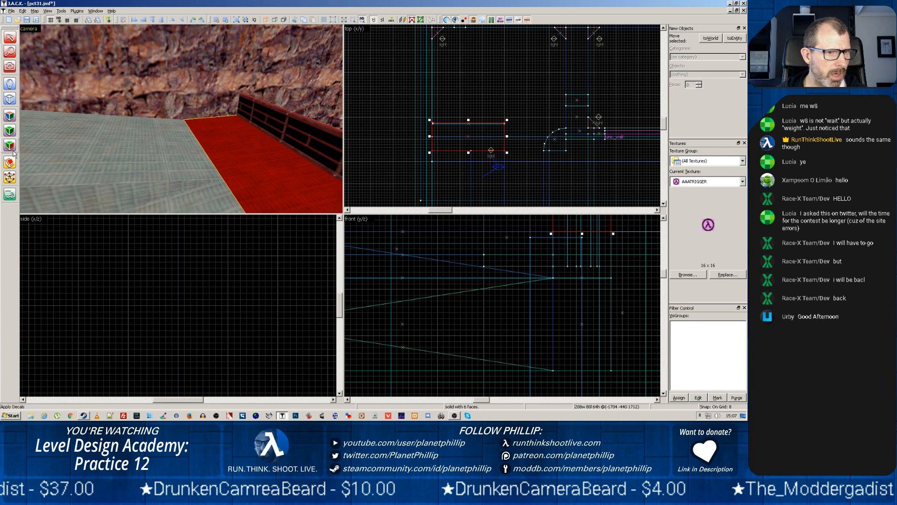
left_click(9, 130)
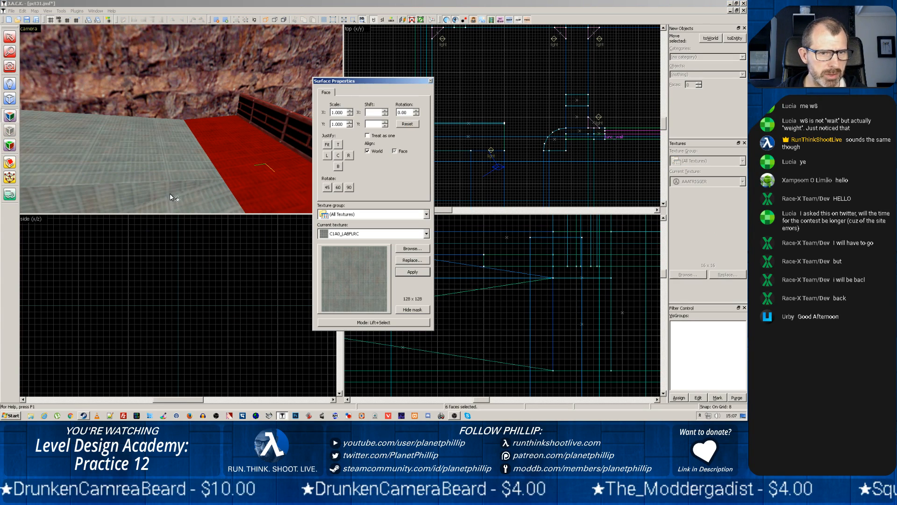
left_click(229, 183)
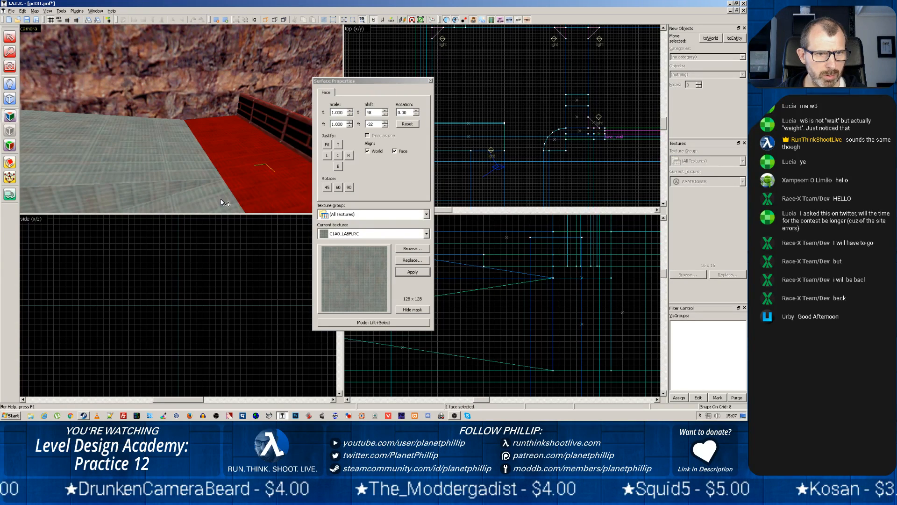
right_click(170, 185)
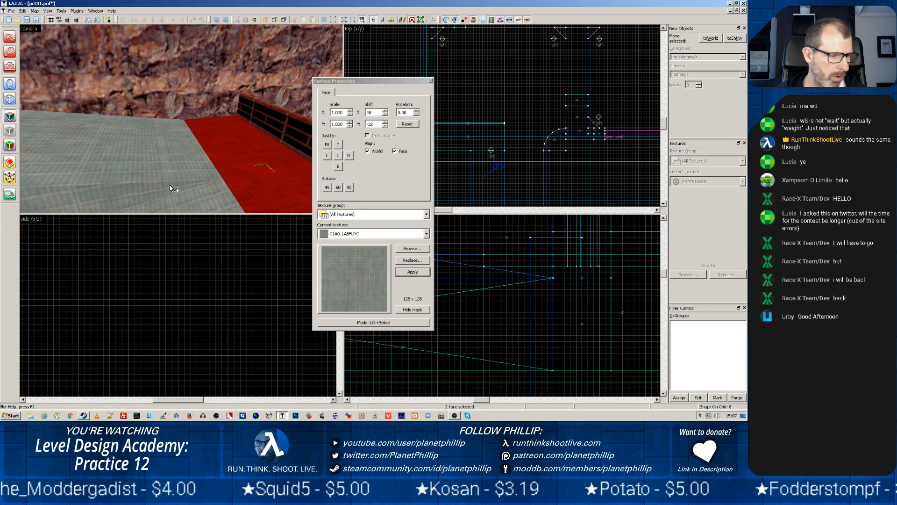
left_click(431, 81)
Examine the floor beside the raised ledge, selecting the floor brush and the short wall brush at the ledge's end
key("z")
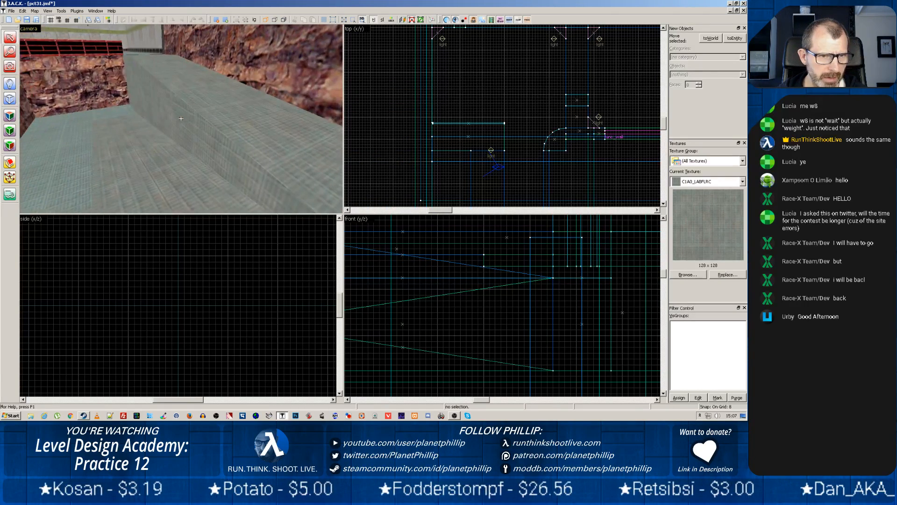
key("w")
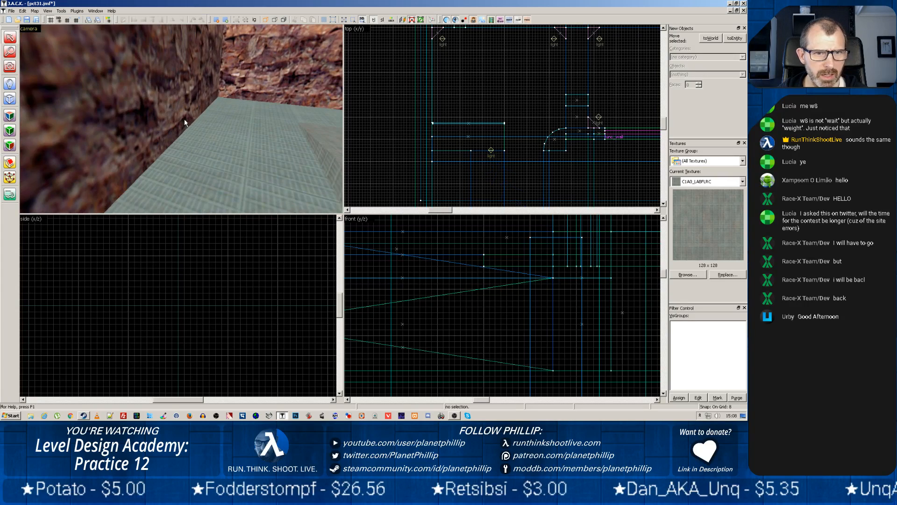
key("z")
left_click(159, 147)
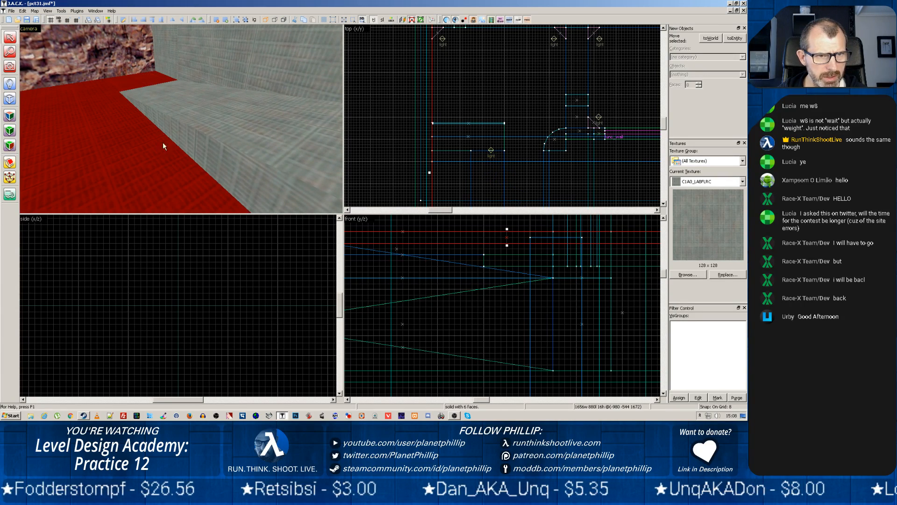
left_click(167, 62)
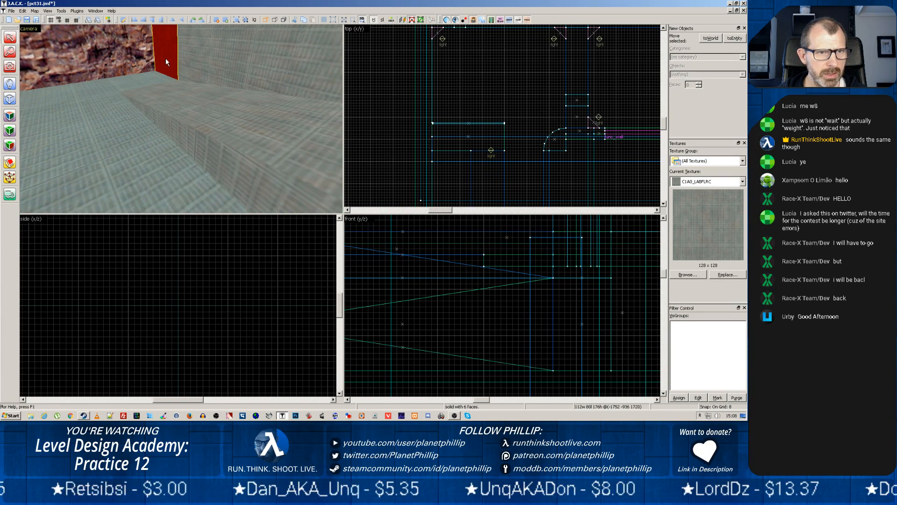
Fly the 3D camera past the concrete pillars and railings, below the striped beams and through the rock-walled corridor with concrete ledges
key("z")
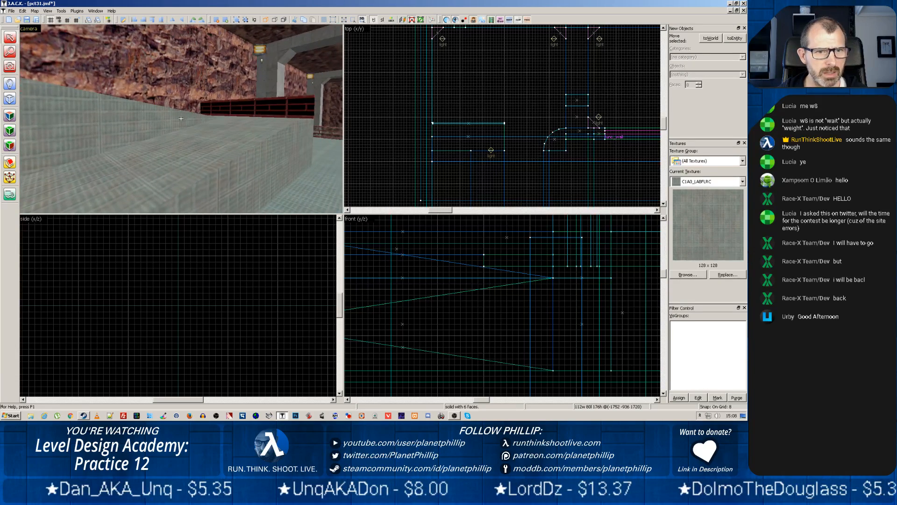
key("w")
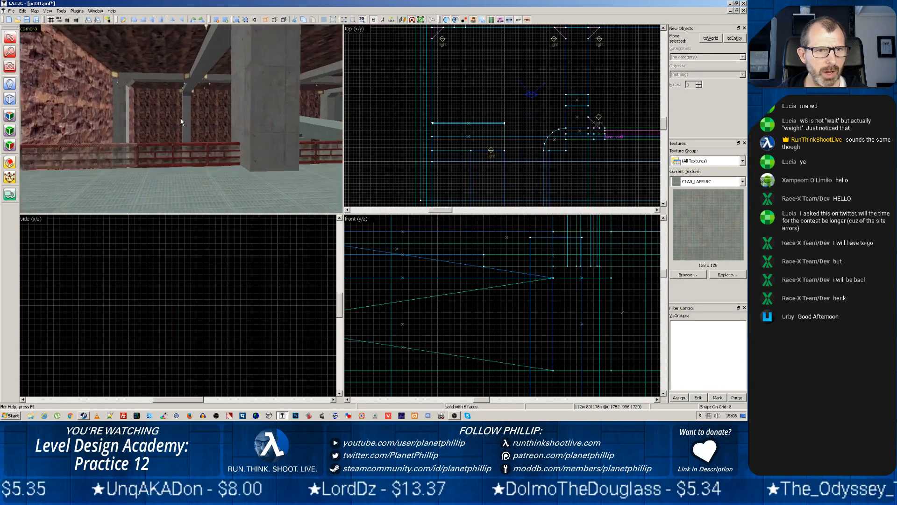
key("z")
key("d")
key("w")
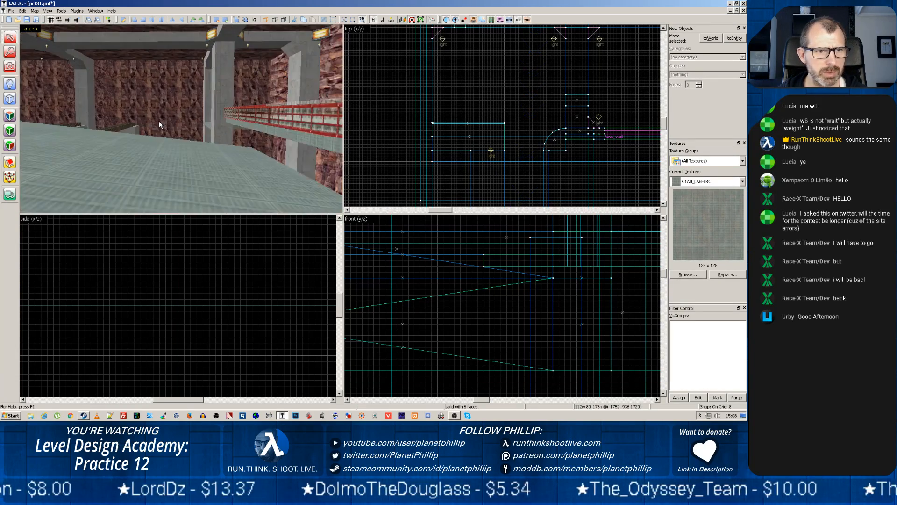
key("z")
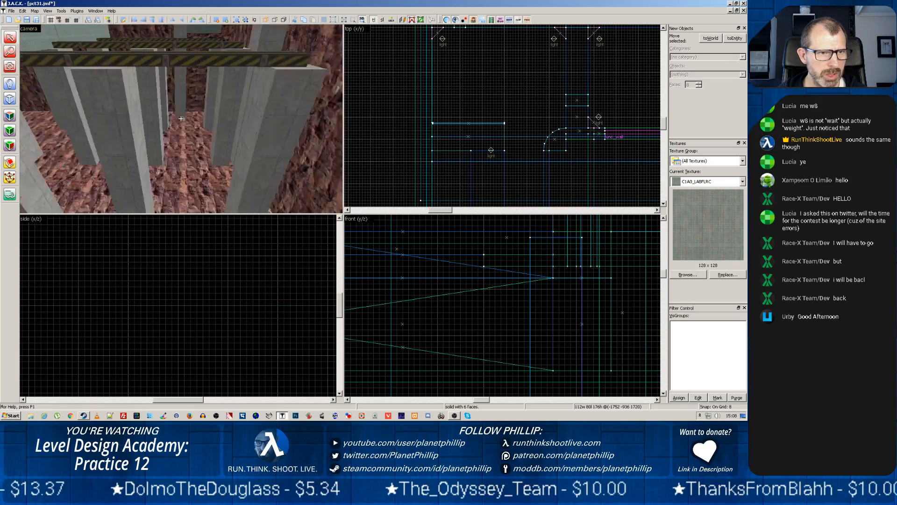
key("w")
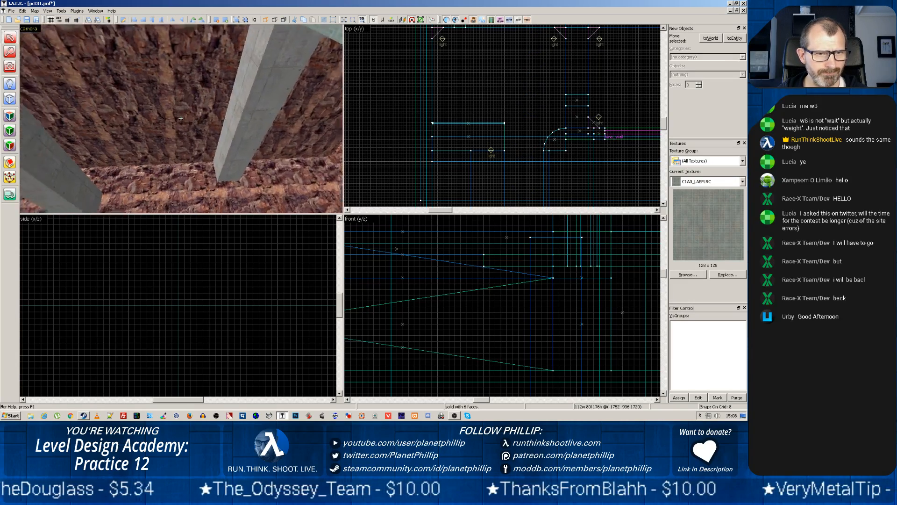
key("w")
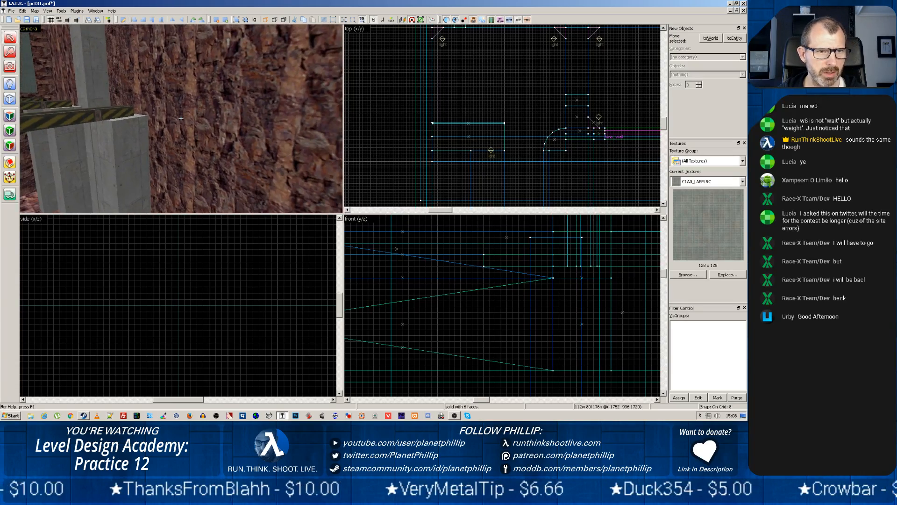
key("z")
key("z")
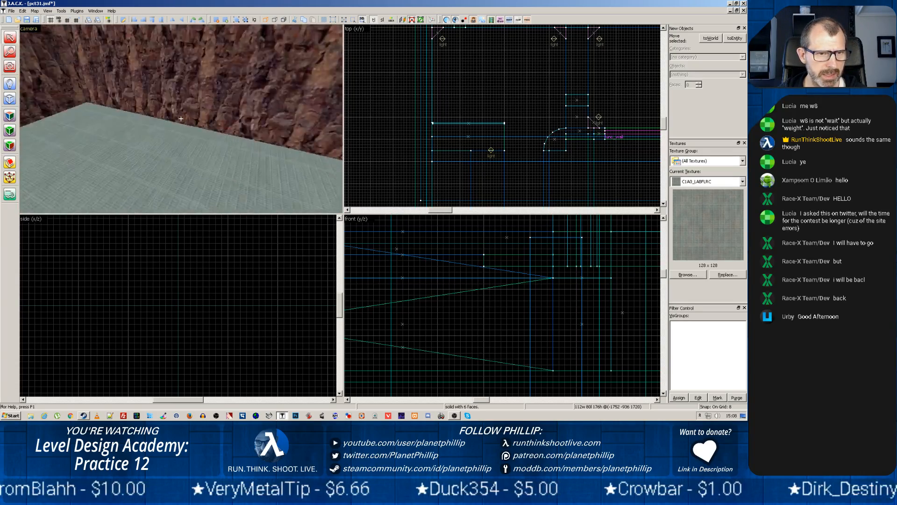
key("w")
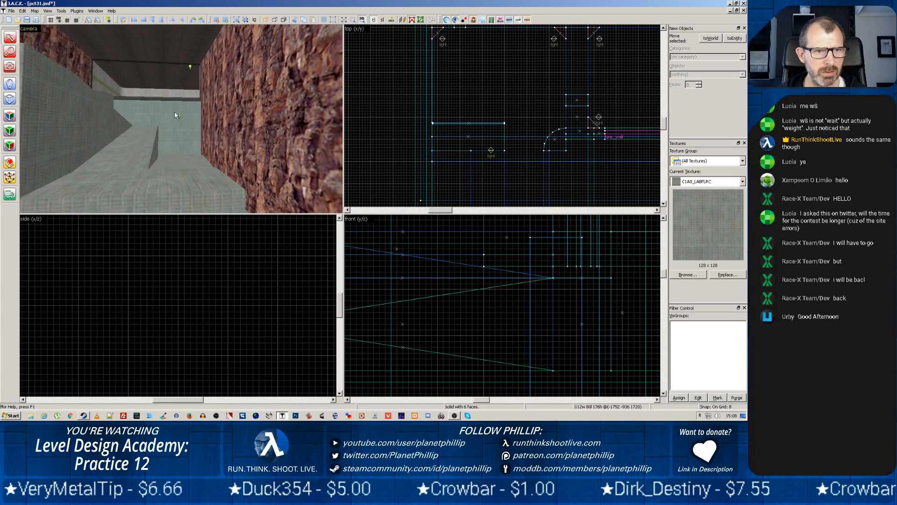
key("w")
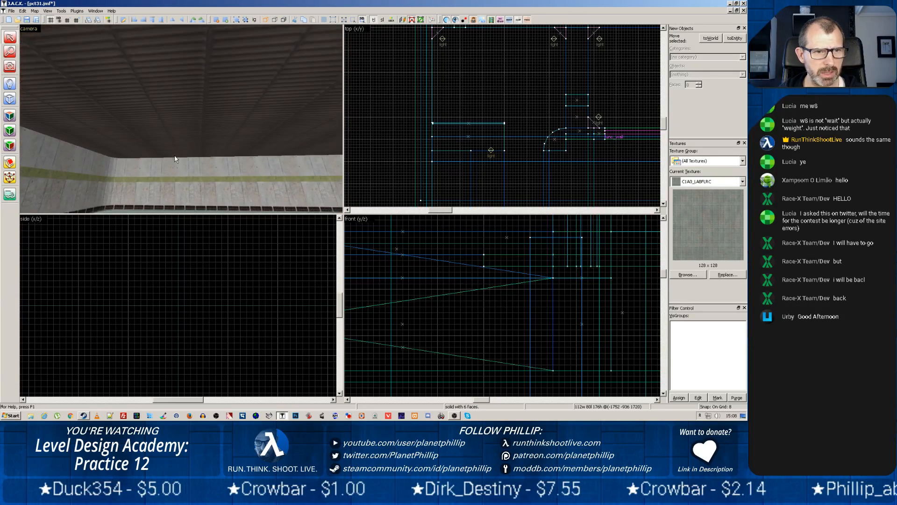
key("w")
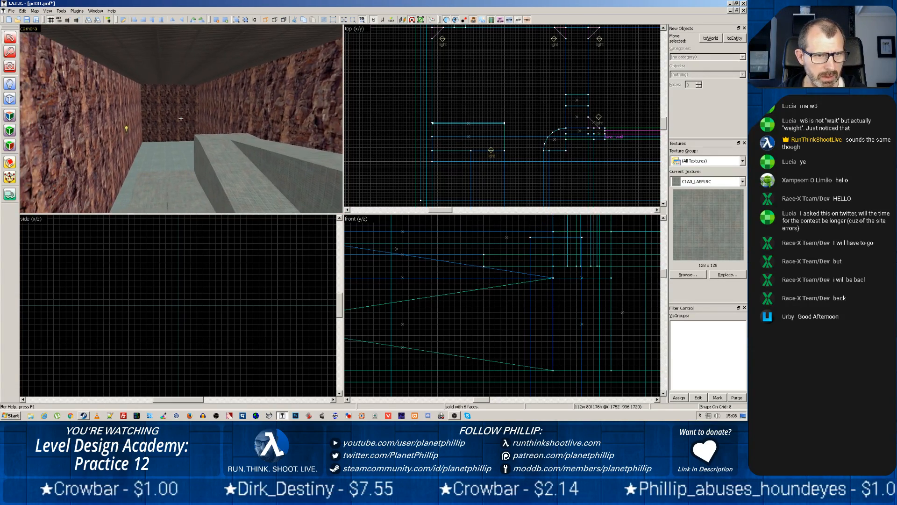
key("w")
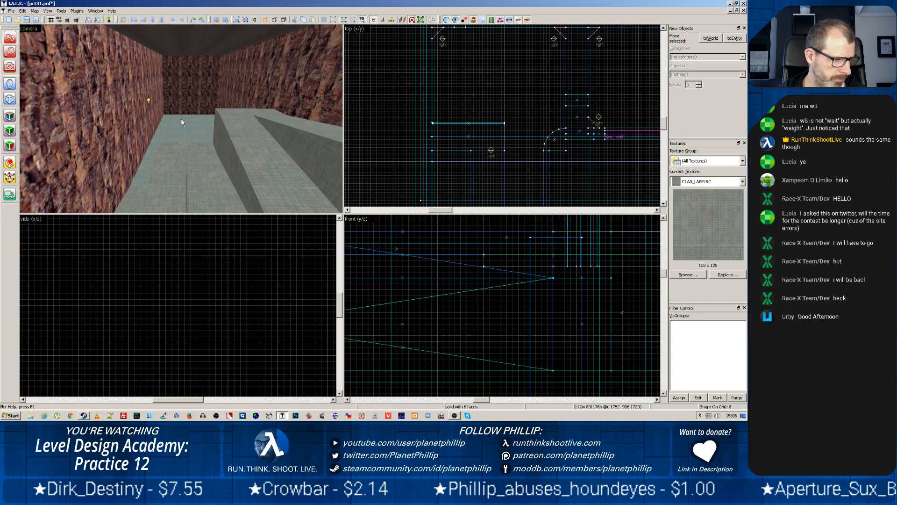
Select the rock wall brush beside the corridor floor, inspect it in the 3D view and clear the selection
left_click(159, 107)
key("w")
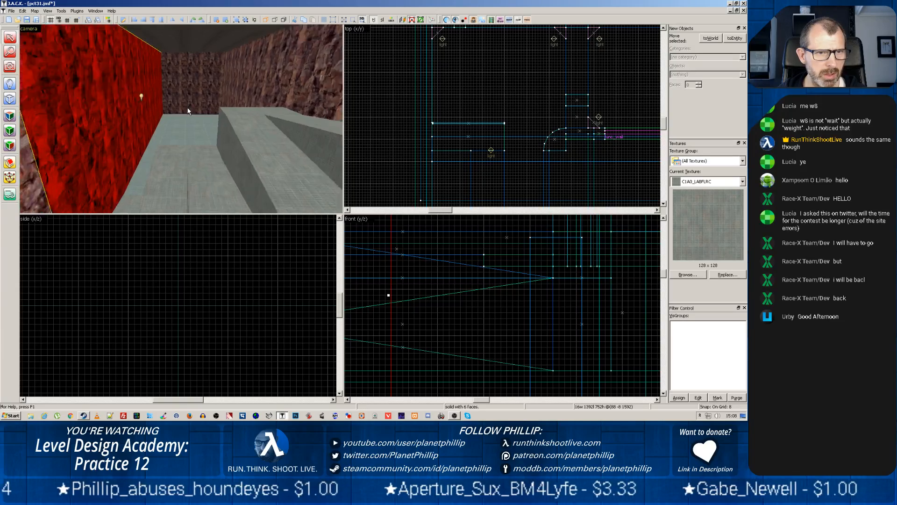
key("z")
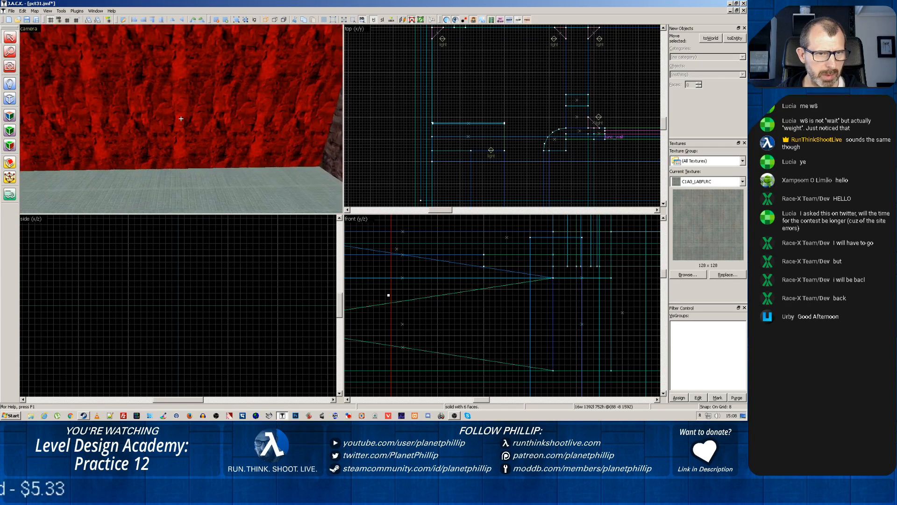
key("z")
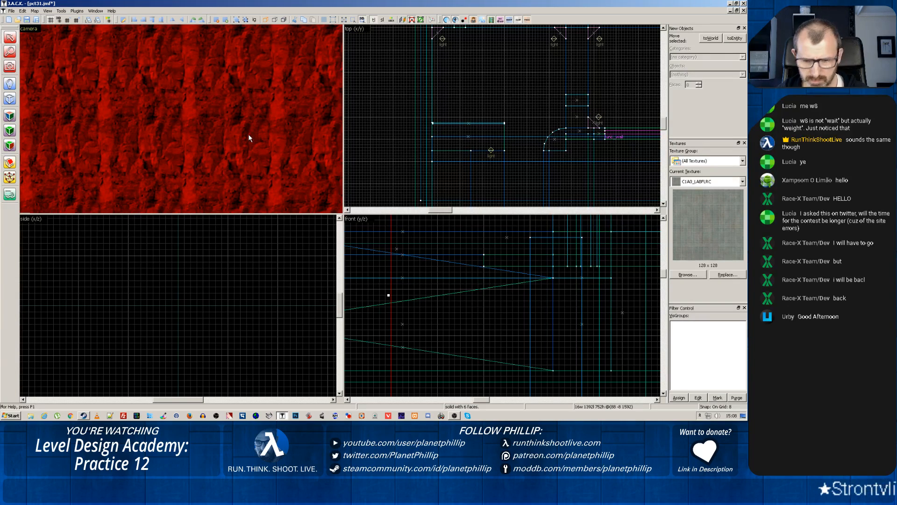
key("Escape")
scroll(242, 142, "down", 4)
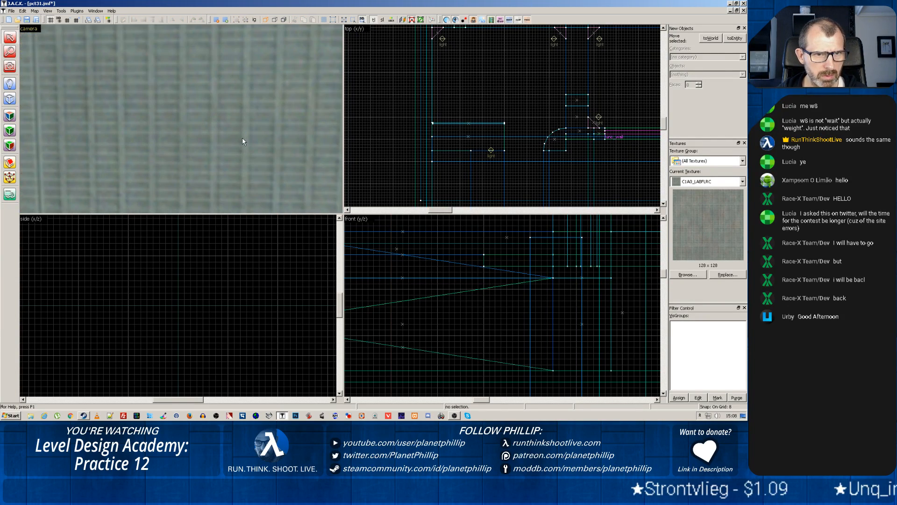
scroll(242, 141, "up", 2)
key("z")
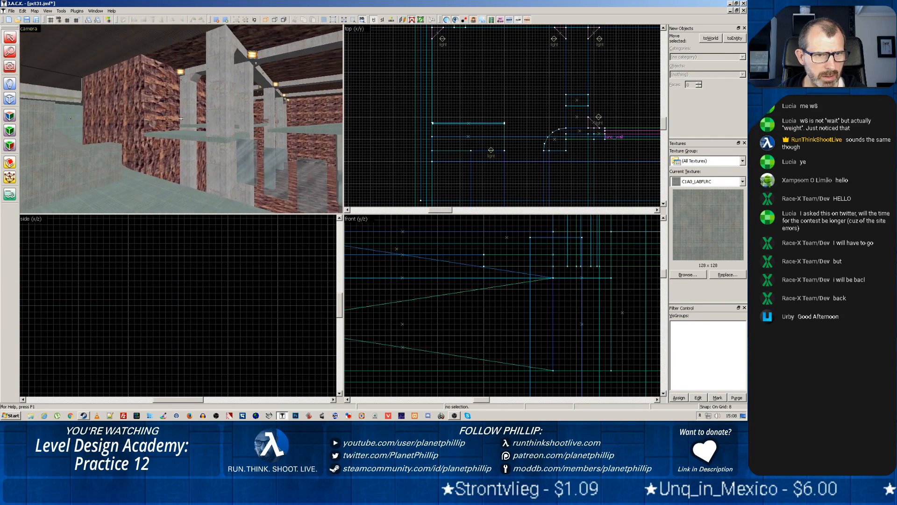
key("z")
Reselect the large rock wall brush and locate its full extent in the front and top views
left_click(181, 123)
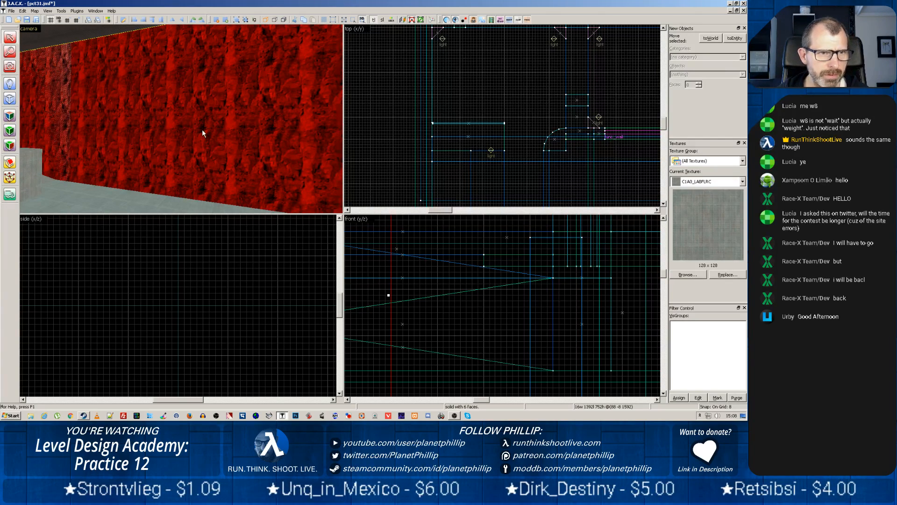
scroll(509, 174, "down", 2)
scroll(500, 281, "down", 2)
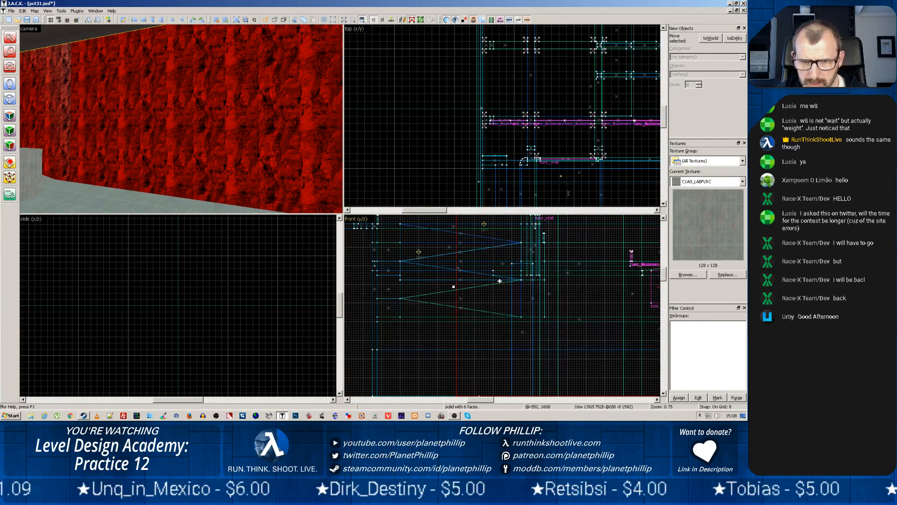
scroll(500, 281, "down", 3)
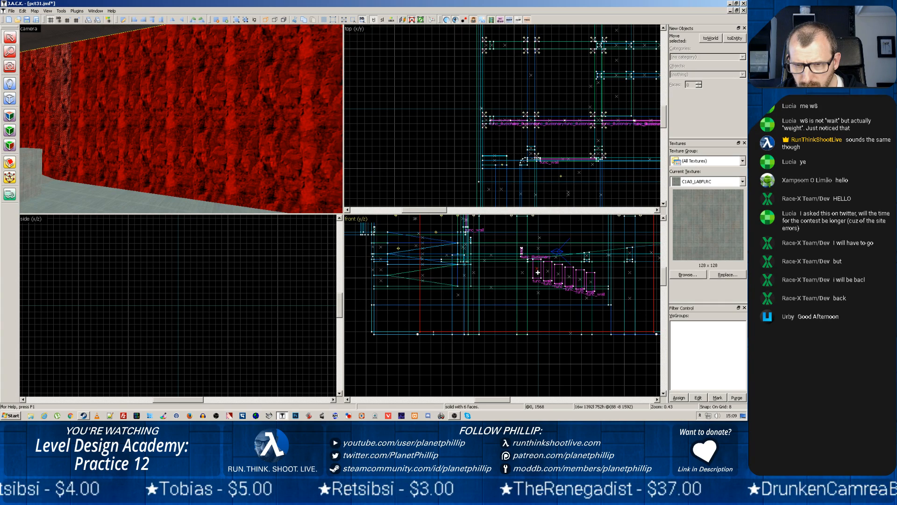
scroll(538, 273, "up", 8)
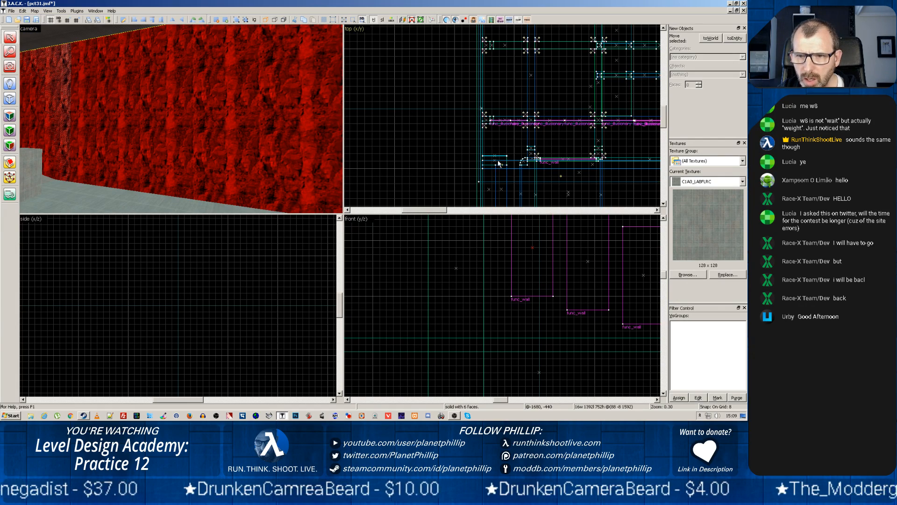
scroll(500, 170, "down", 6)
scroll(532, 244, "down", 9)
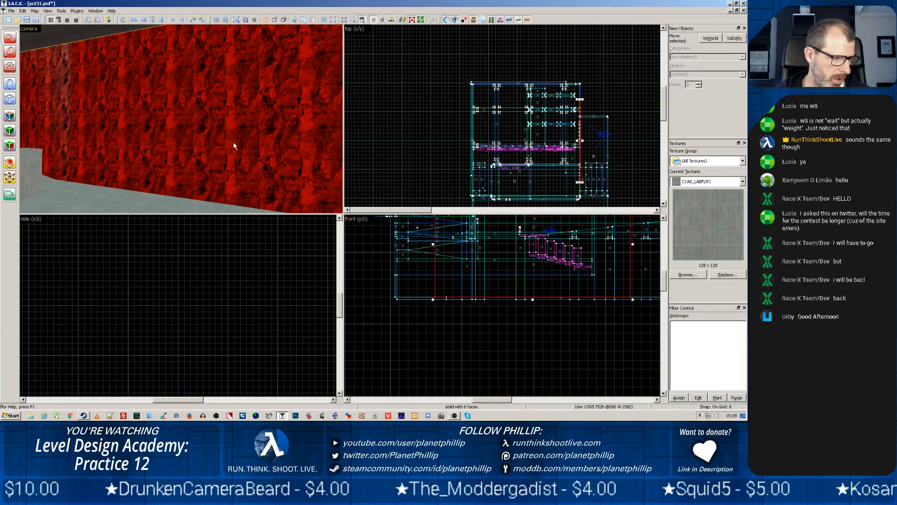
Identify a walkway railing section, a tall concrete pillar and the func_wall at the head of the stepped row by selecting each
key("z")
key("w")
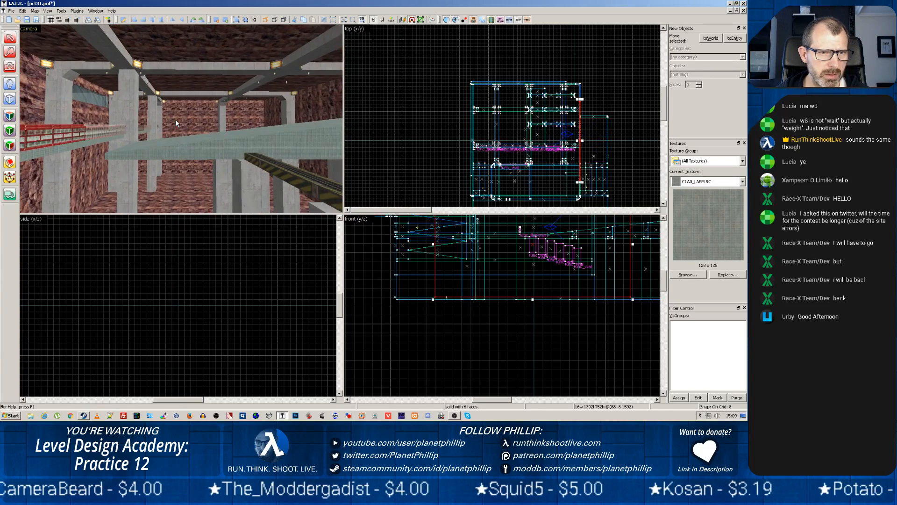
left_click(178, 115)
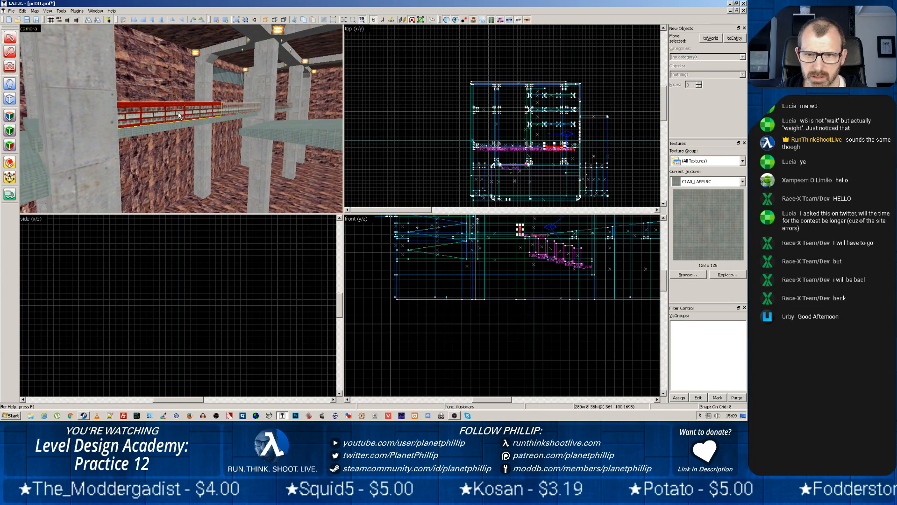
left_click(263, 160)
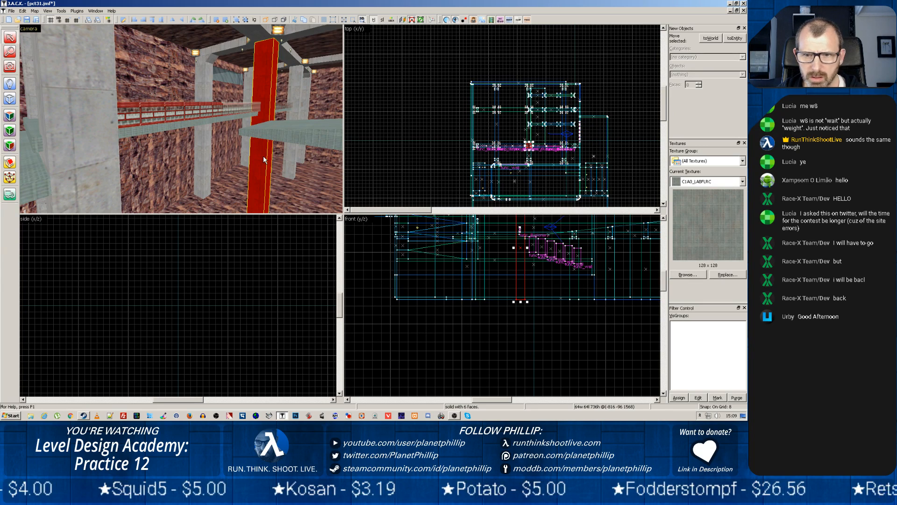
left_click(530, 243)
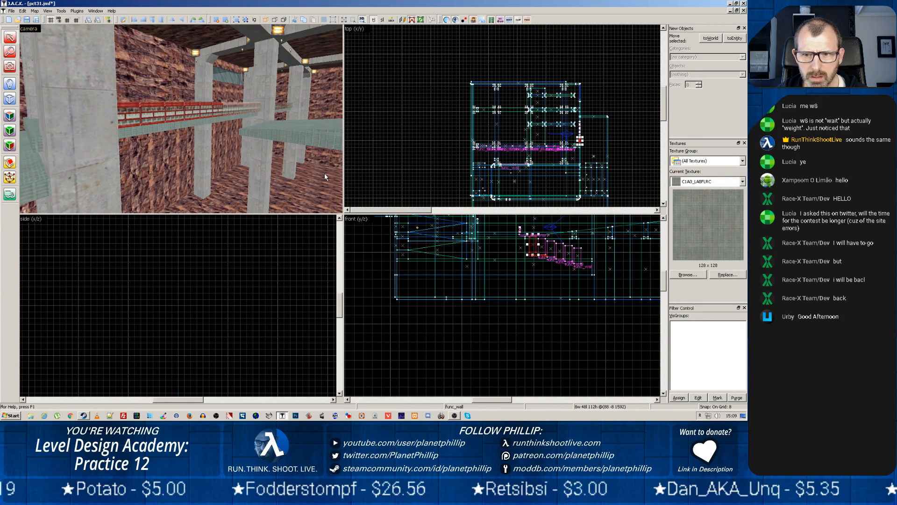
Examine the striped beams, supporting pillars and railed walkway from several angles, and select the railing section along the walkway edge
key("z")
key("z")
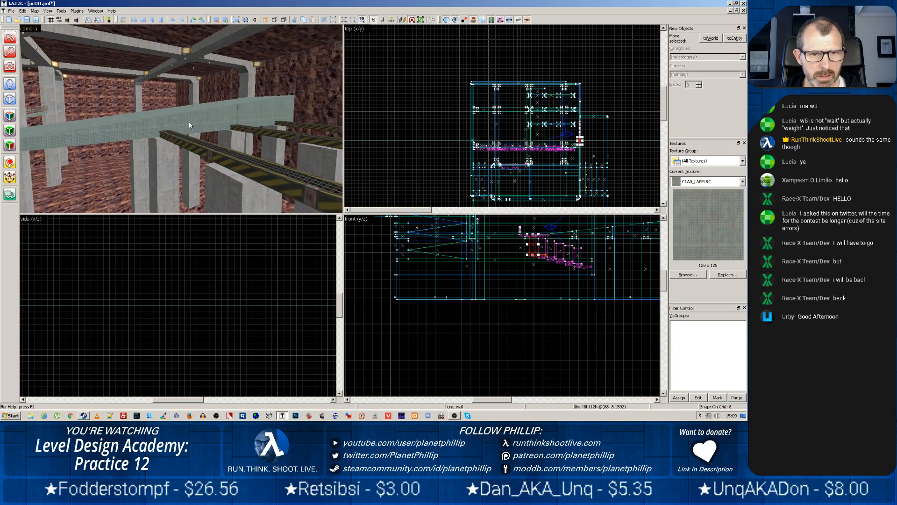
scroll(221, 153, "down", 2)
scroll(221, 154, "down", 2)
scroll(220, 153, "up", 3)
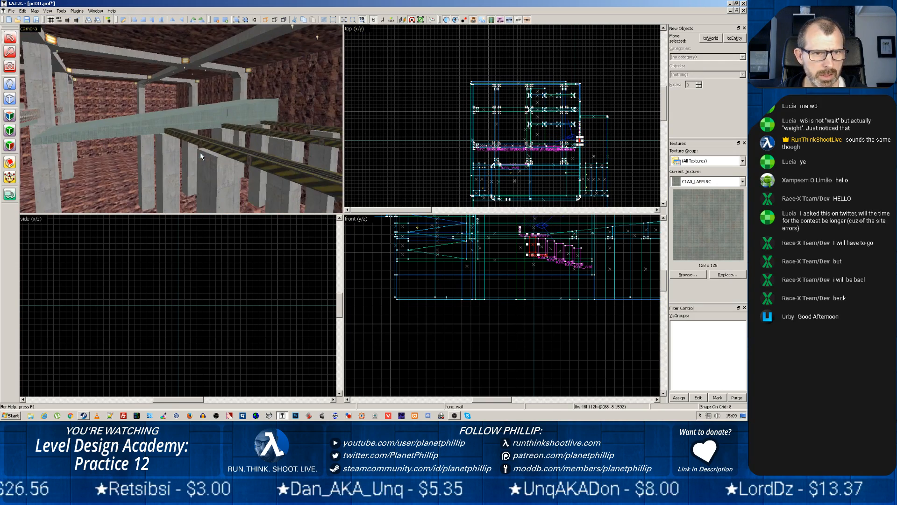
key("z")
key("z")
scroll(188, 146, "up", 3)
key("z")
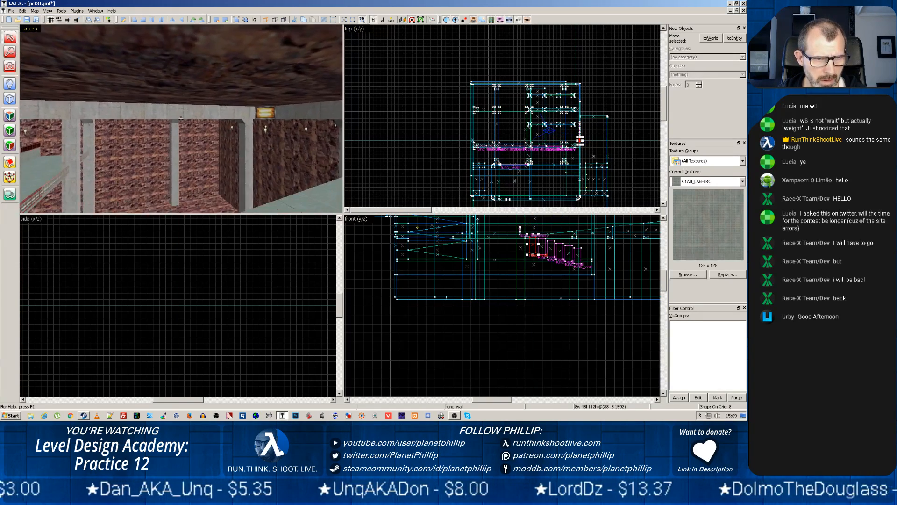
key("z")
scroll(181, 119, "down", 2)
key("z")
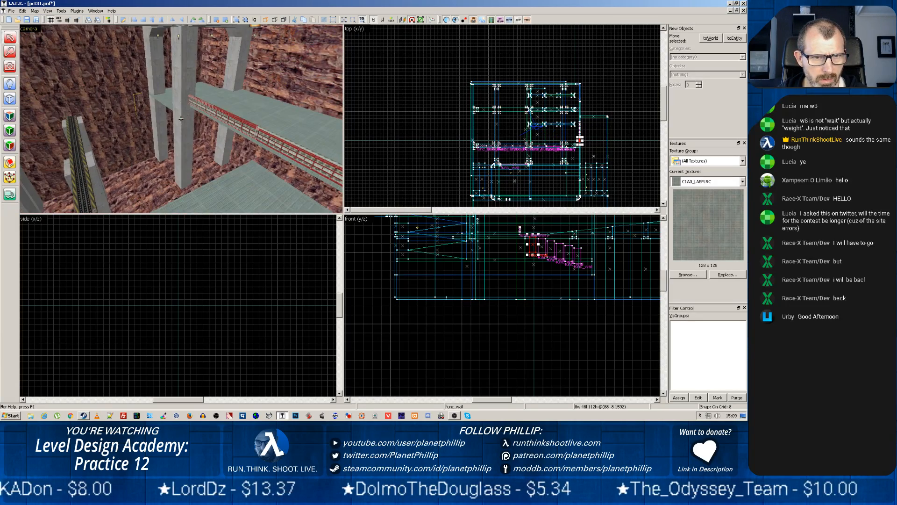
key("z")
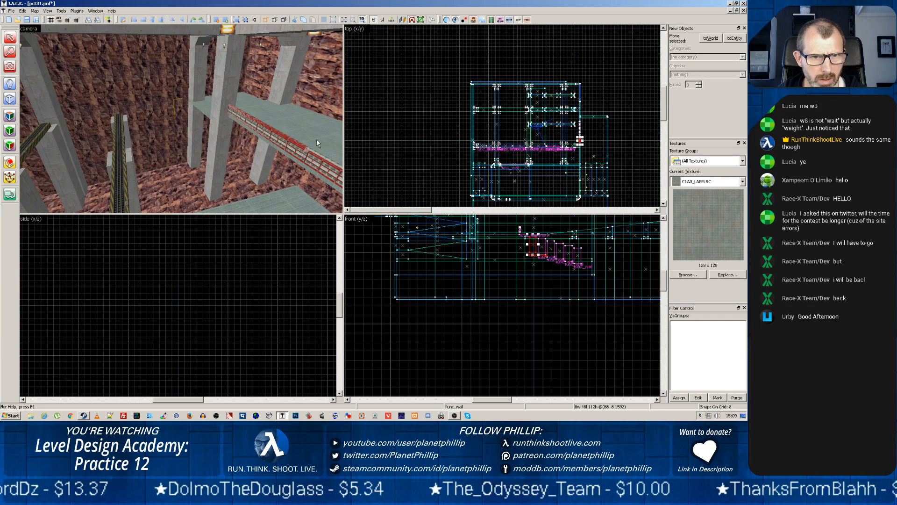
left_click(286, 147)
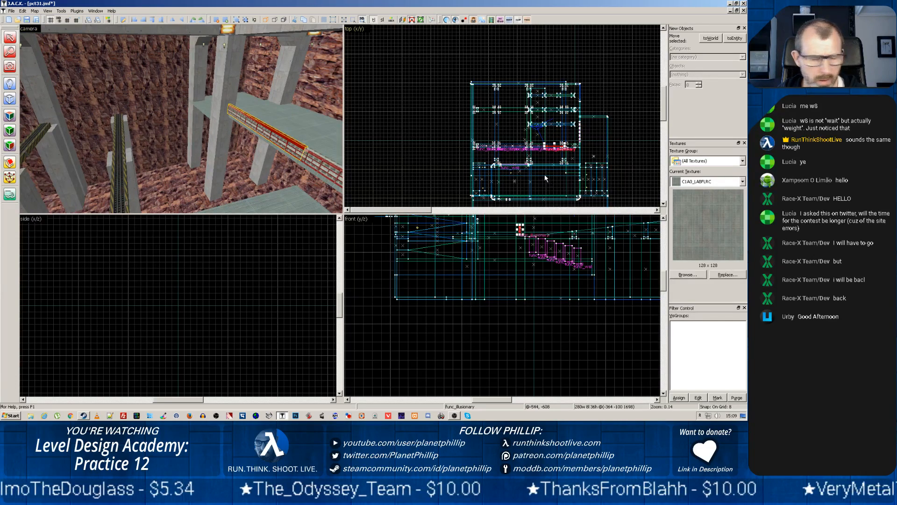
Identify the first func_wall panels of the stepped row, and shorten the large rock wall brush covering them to 608 units long
scroll(537, 172, "up", 7)
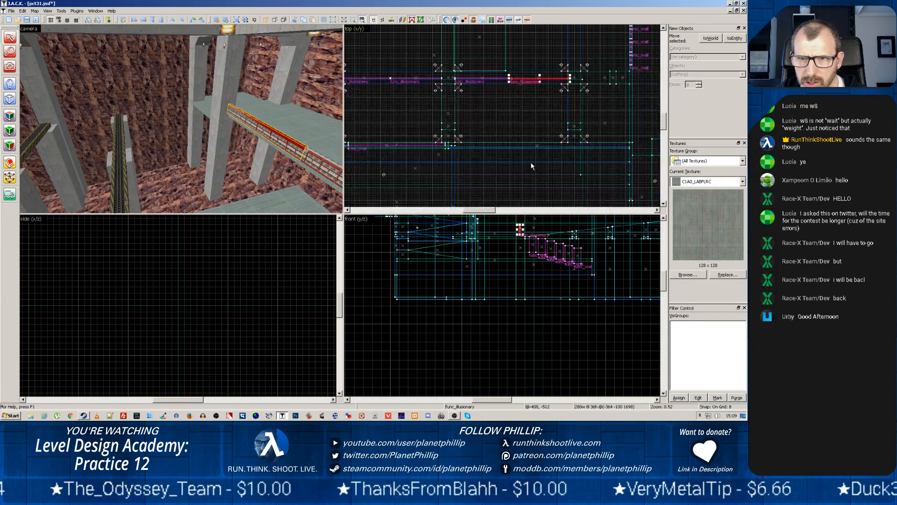
left_click(536, 246)
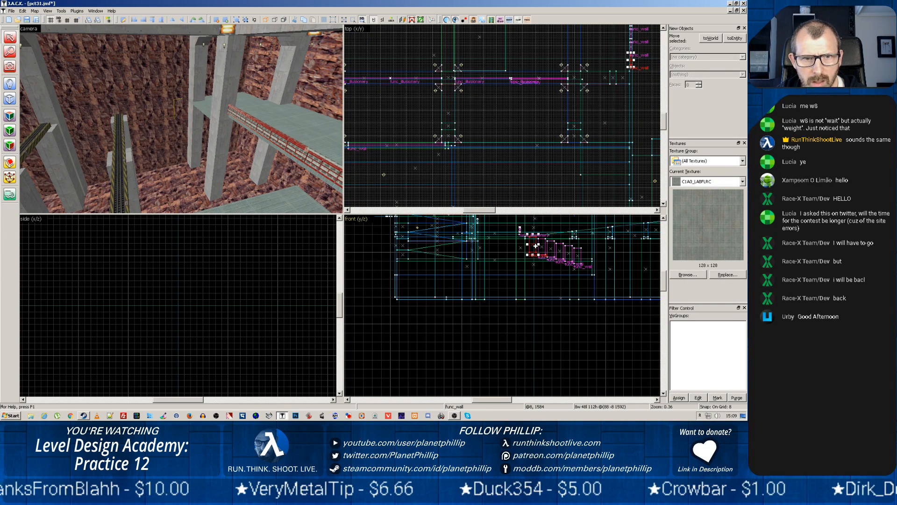
left_click_drag(536, 245, 545, 245)
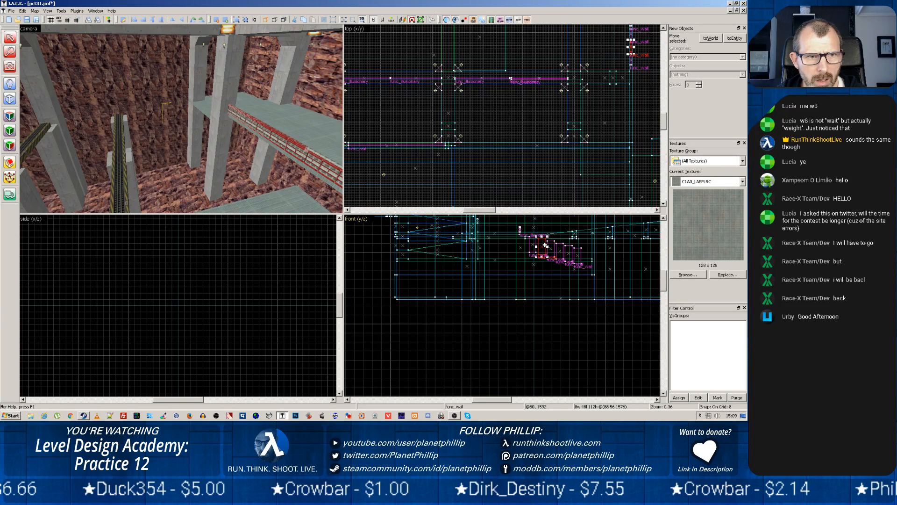
left_click(175, 124)
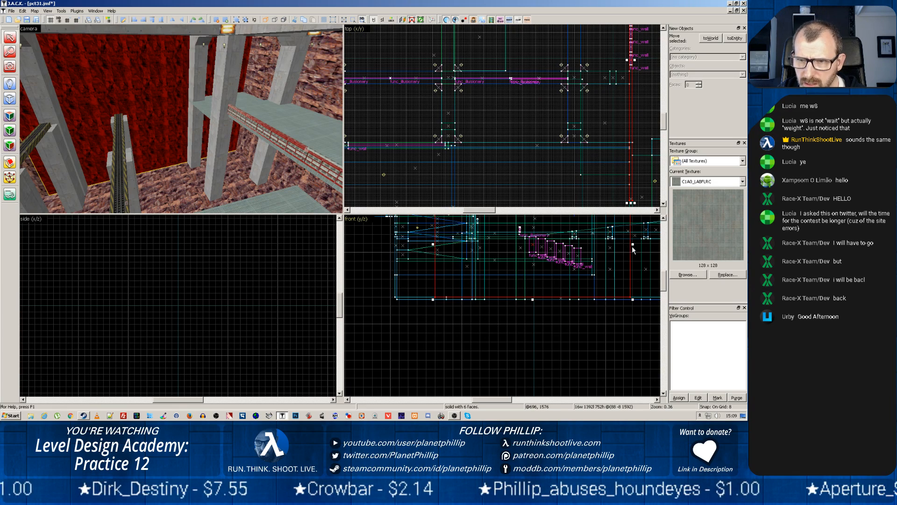
left_click_drag(632, 246, 522, 244)
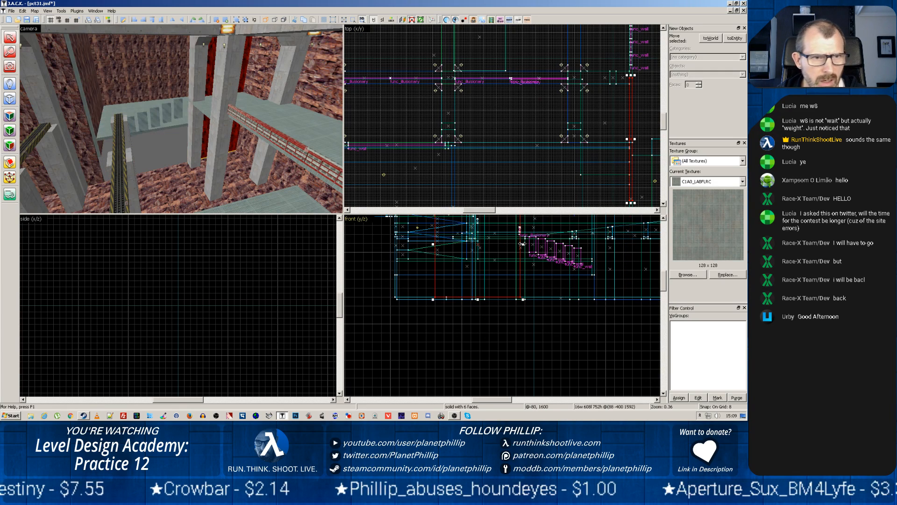
Select a func_wall glass panel and examine the row of window openings and the adjoining room from several distances
left_click(145, 120)
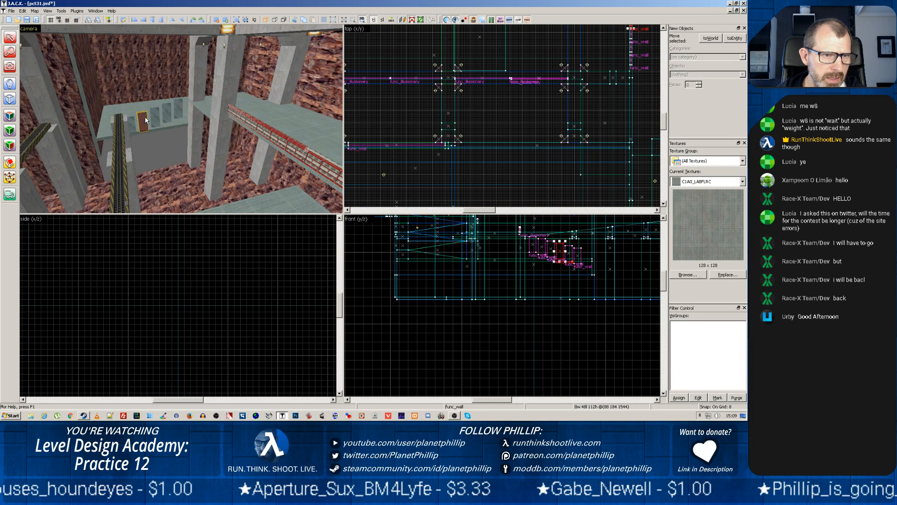
scroll(145, 121, "up", 10)
scroll(146, 121, "down", 2)
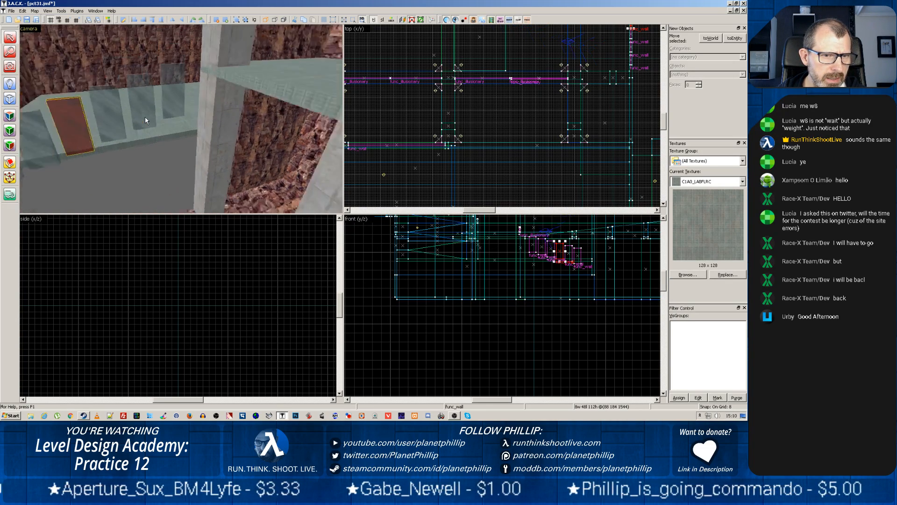
scroll(145, 118, "down", 4)
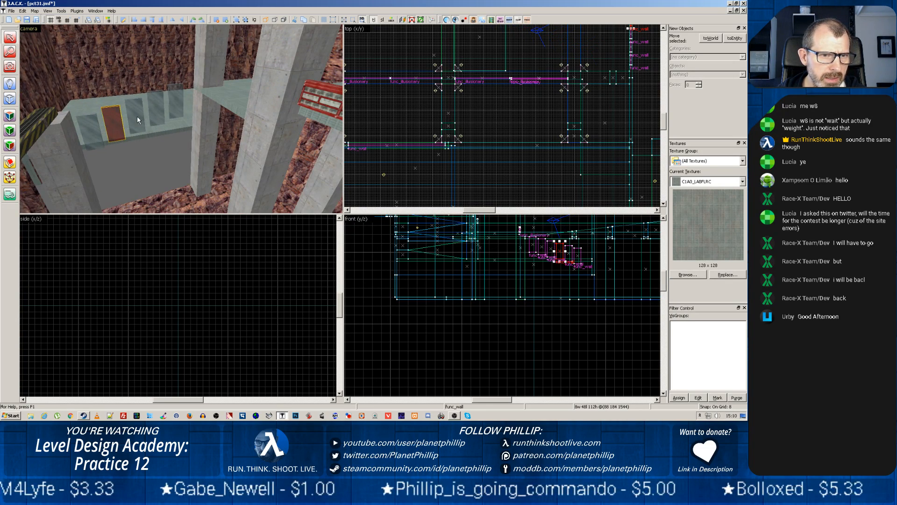
scroll(137, 116, "up", 8)
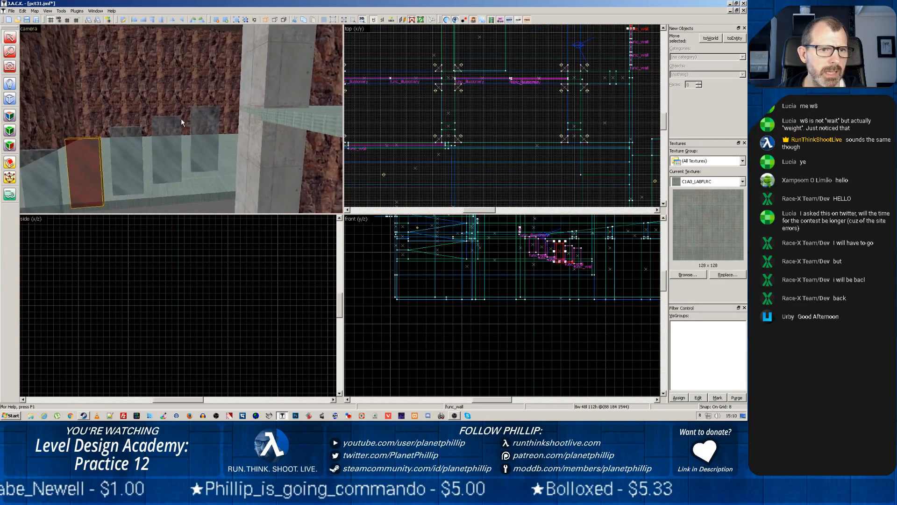
scroll(178, 124, "up", 3)
key("z")
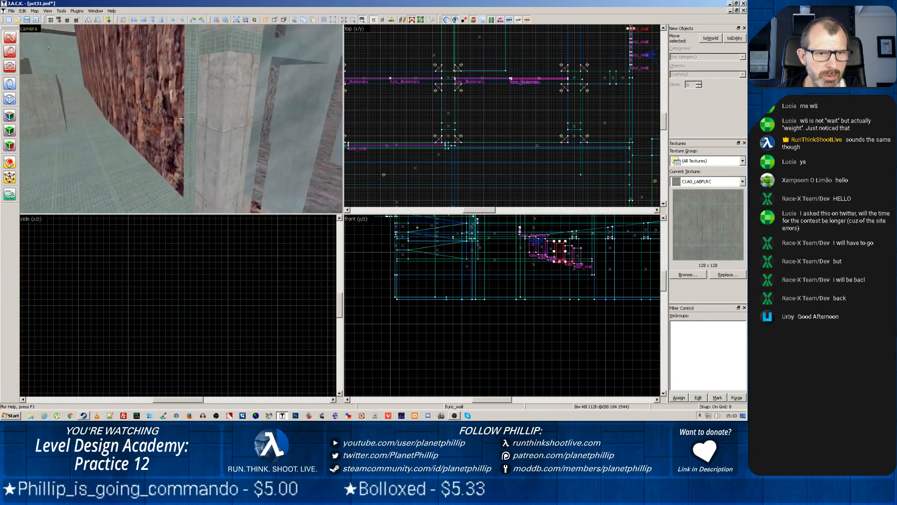
key("z")
Select the floor brush of the room behind the windows and lower it to the level of the cavern floor
left_click(171, 130)
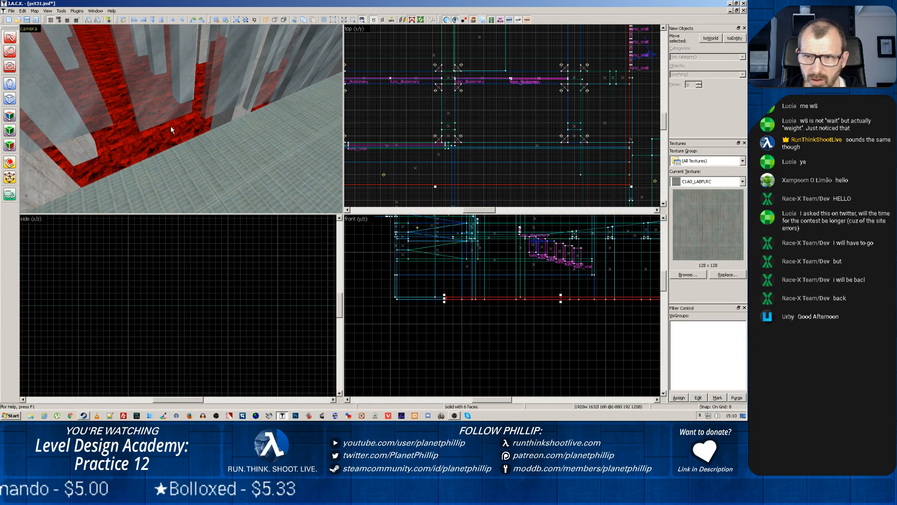
left_click(185, 172)
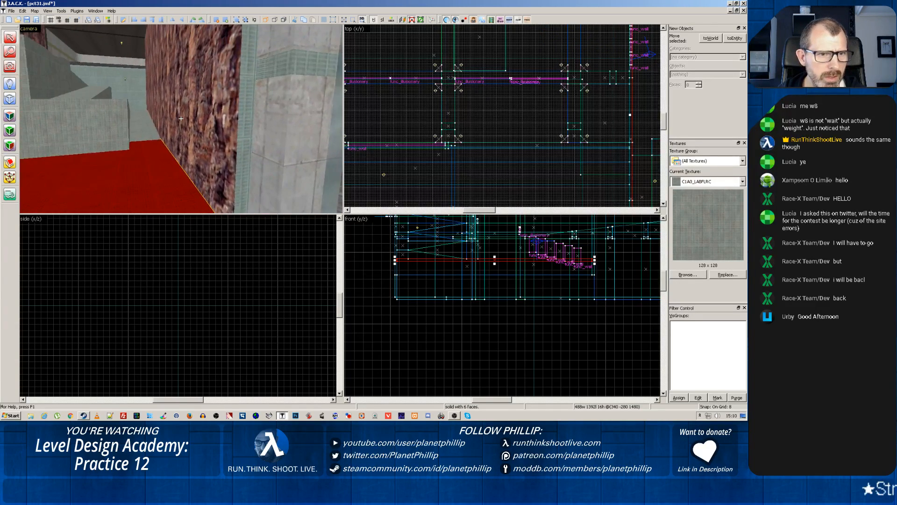
key("z")
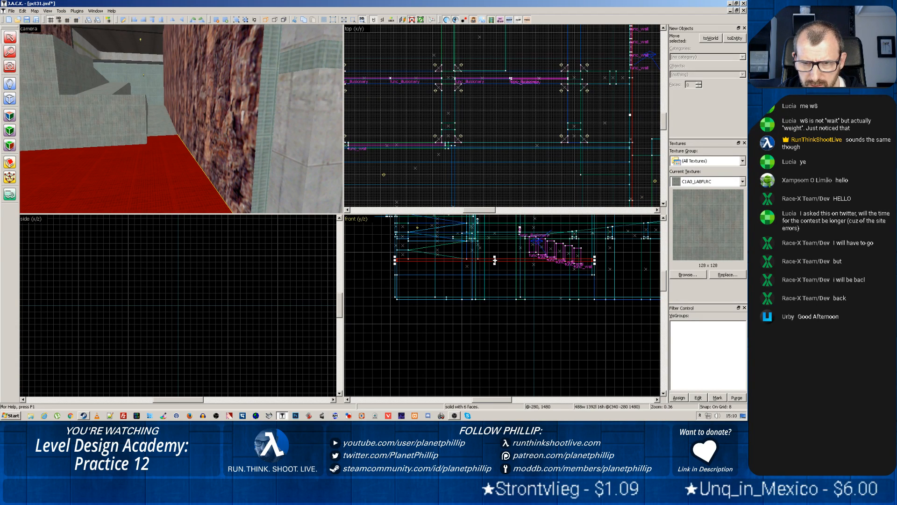
left_click_drag(495, 260, 494, 298)
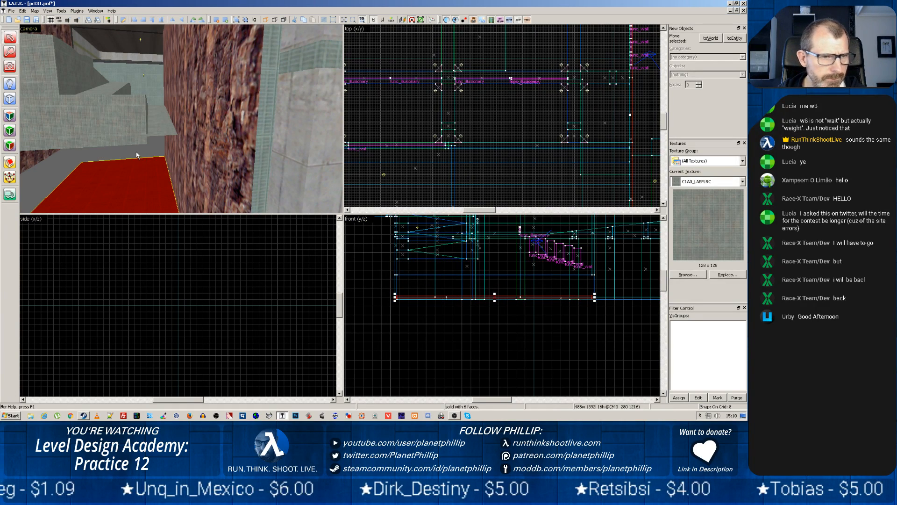
Widen the lowered floor brush to 504 units so it closes the gap along the cavern side
key("z")
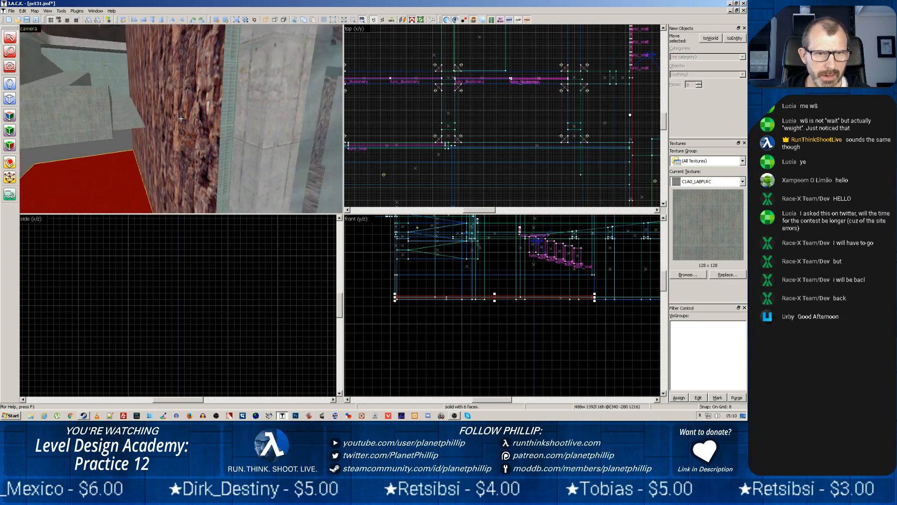
key("w")
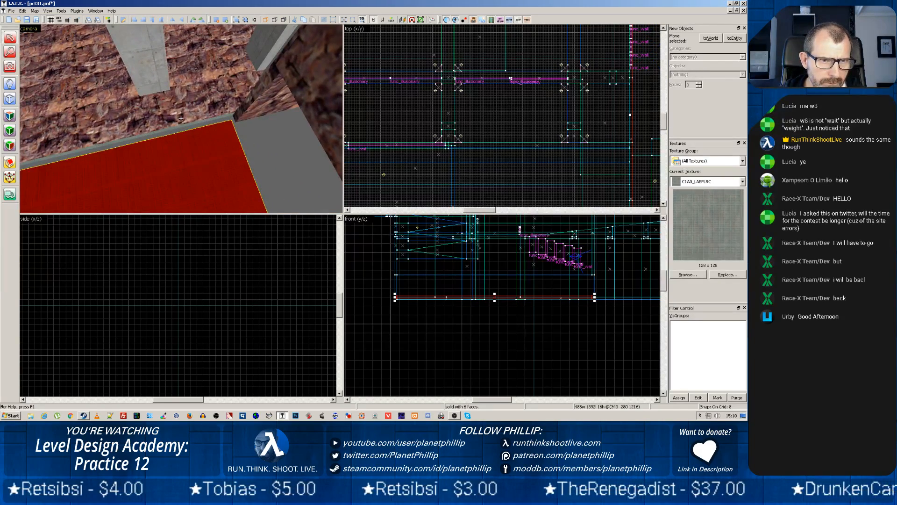
key("z")
scroll(502, 103, "down", 7)
key("space")
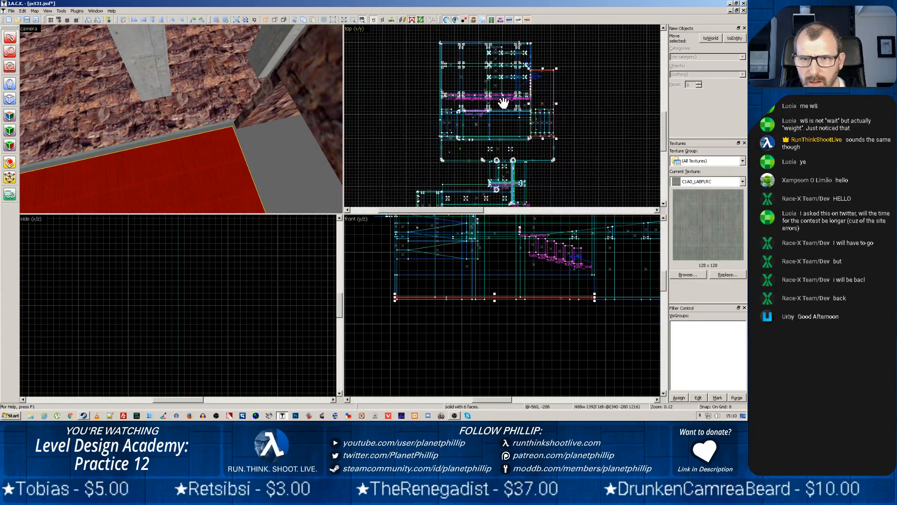
scroll(504, 101, "up", 6)
left_click_drag(583, 92, 427, 161)
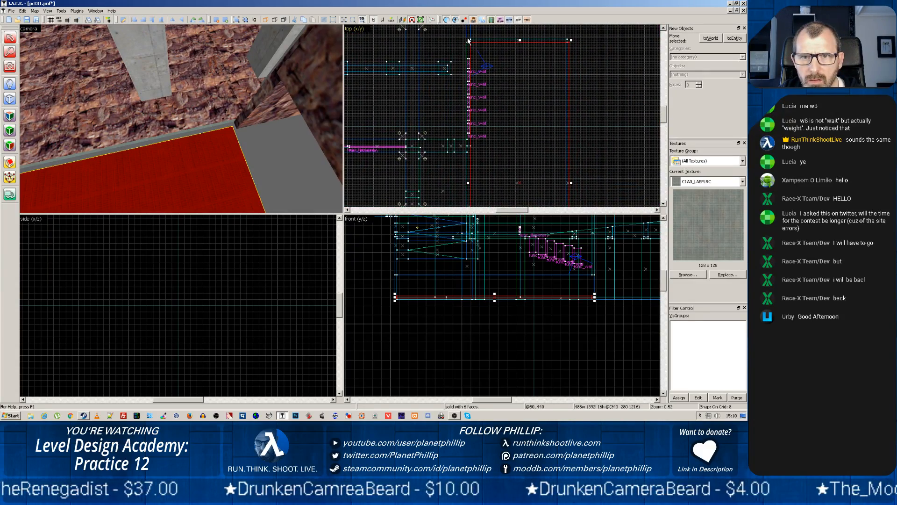
left_click_drag(466, 39, 517, 43)
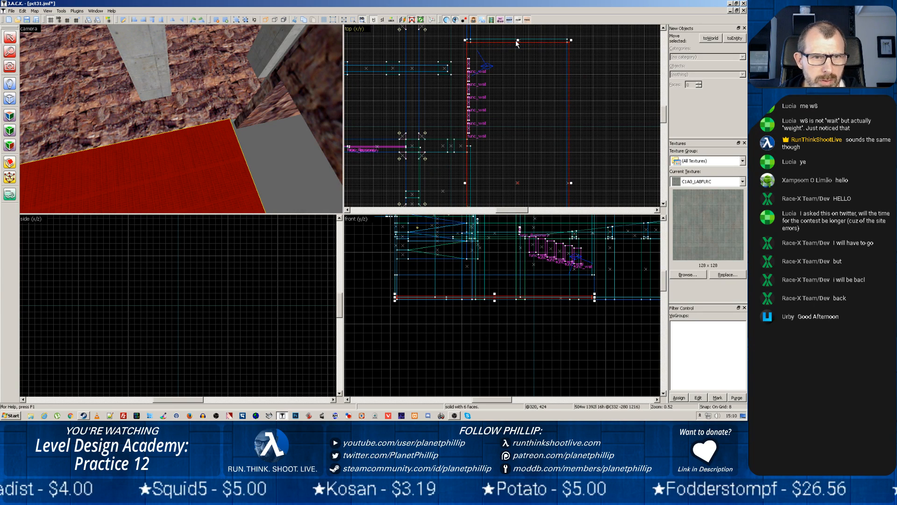
Extend the room's end rock wall downward to 744 units high and thin it to 8 units
left_click(309, 94)
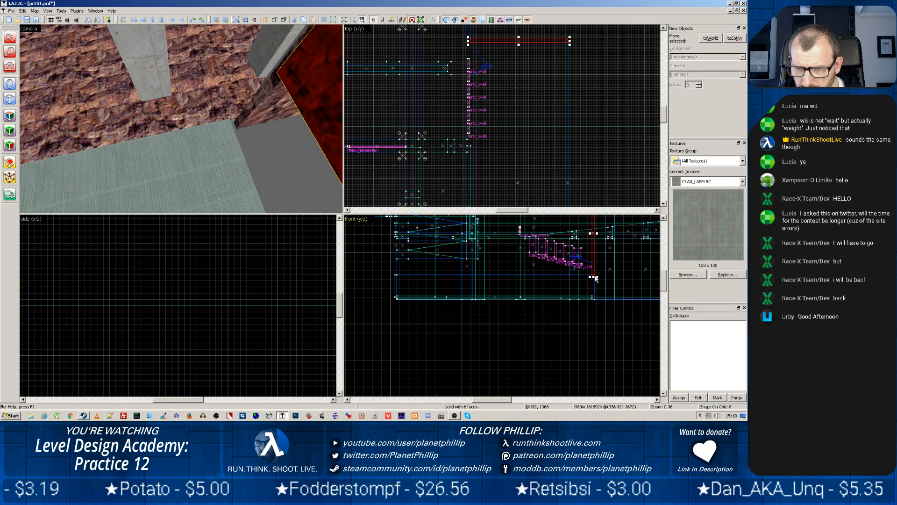
mouse_move(596, 279)
left_mouse_down()
mouse_move(596, 299)
mouse_move(403, 230)
left_mouse_up()
scroll(581, 287, "up", 10)
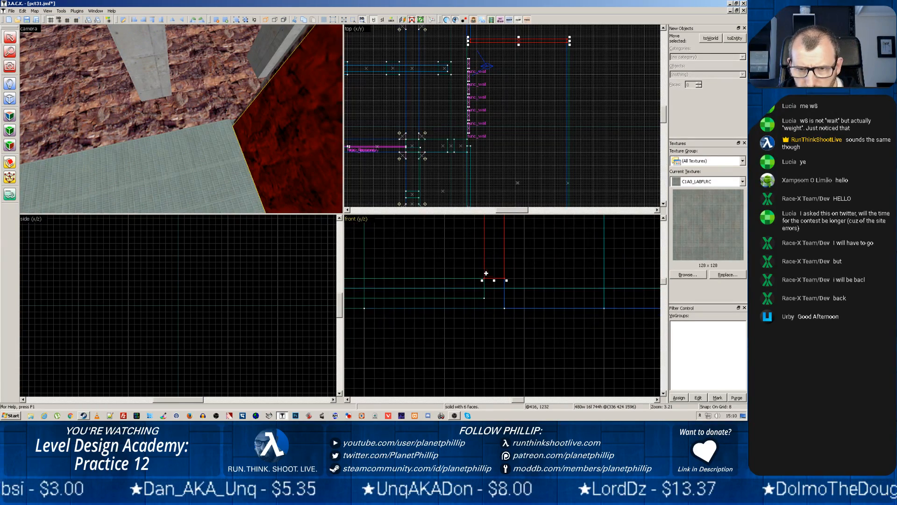
left_click_drag(482, 281, 492, 280)
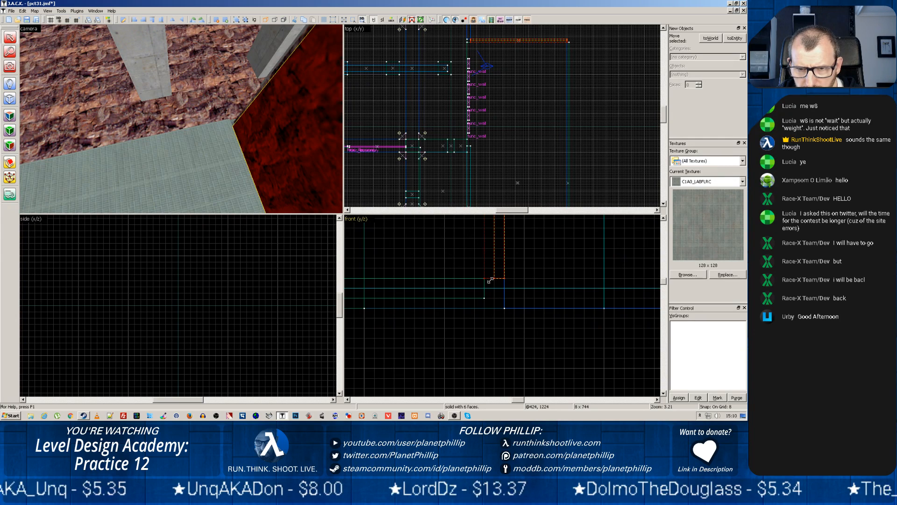
Lower the room's floor brush 8 units, and extend its end 8 units to meet the inner face of the end rock wall
left_click(258, 97)
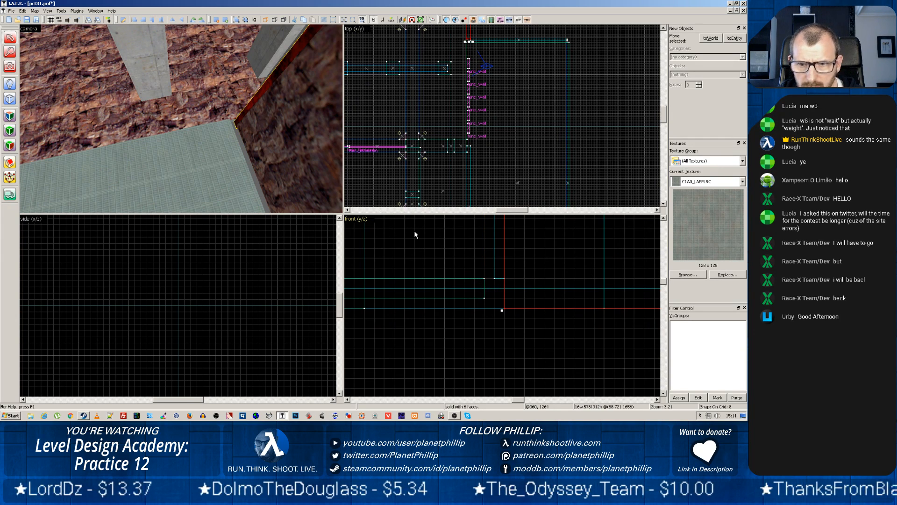
left_click(471, 278)
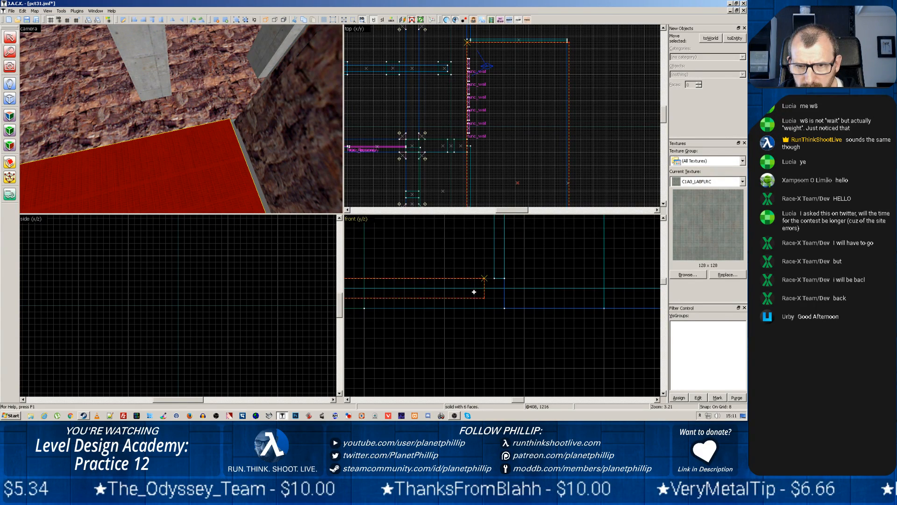
left_click_drag(482, 289, 486, 303)
key("Escape")
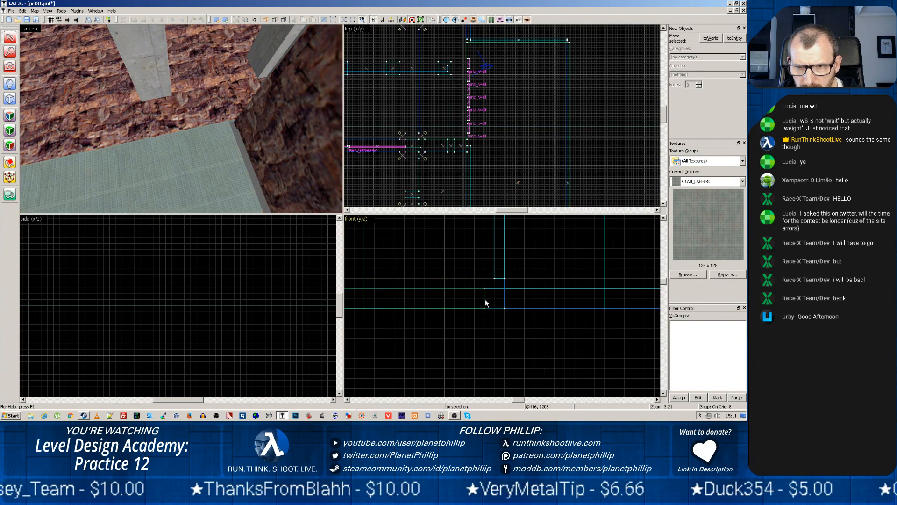
left_click(477, 288)
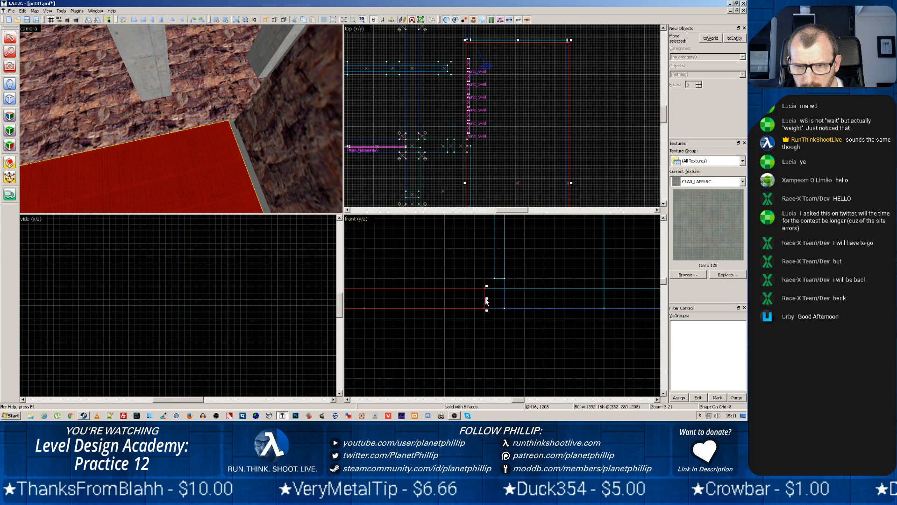
left_click_drag(486, 300, 492, 300)
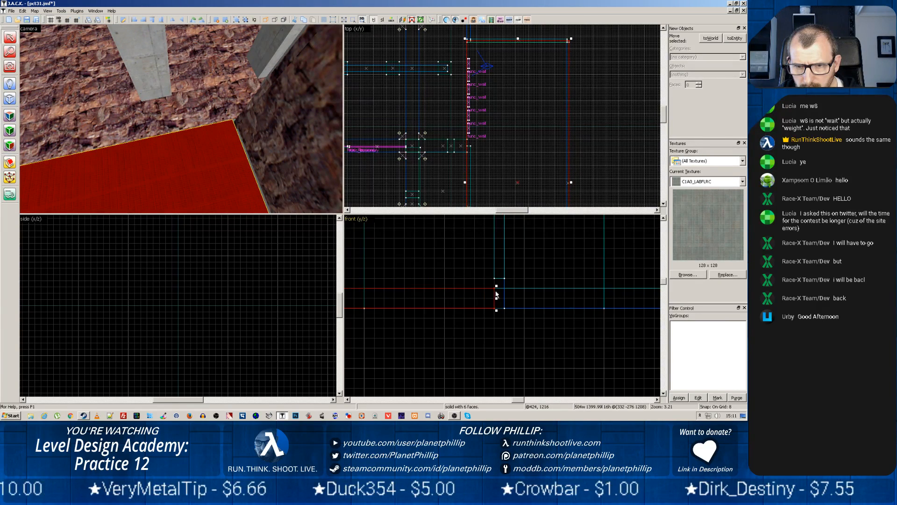
Extend the end rock wall down to the floor surface, making it 752 units high
left_click(494, 271)
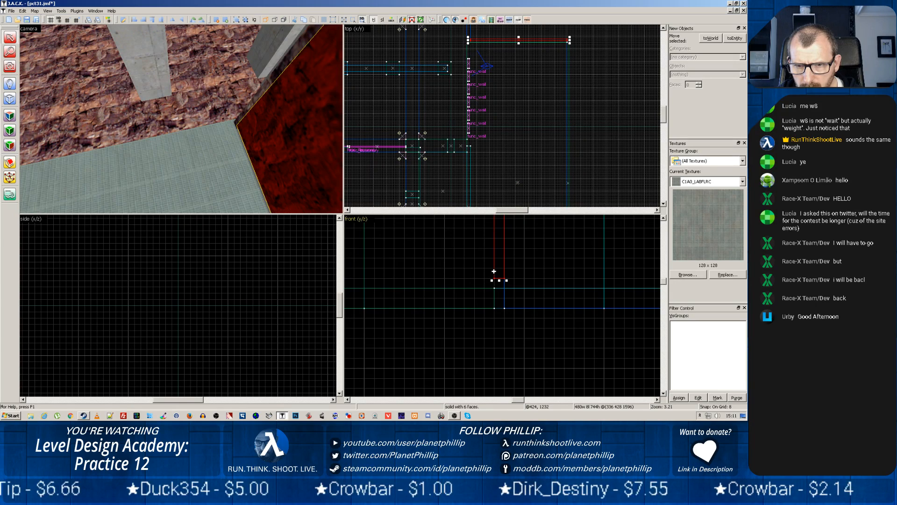
key("Escape")
left_click_drag(497, 278, 496, 273)
left_click(495, 278)
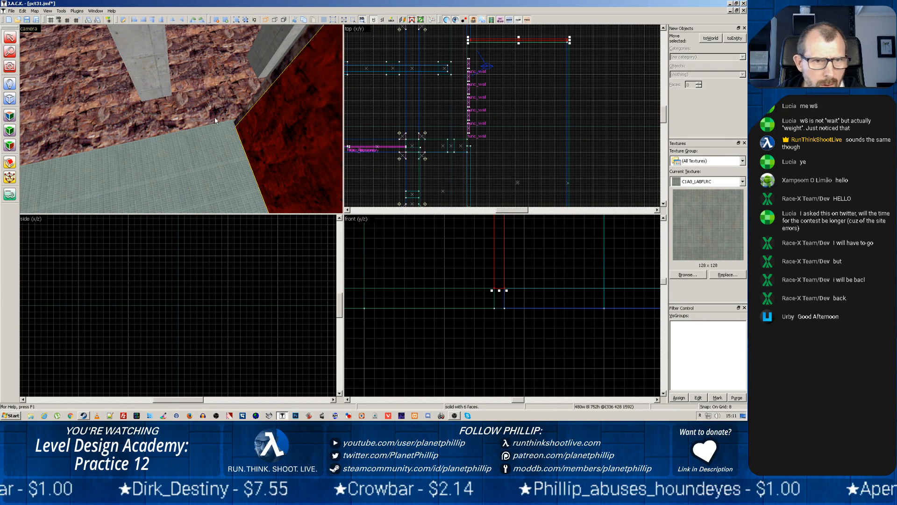
Inspect the corner between the end rock wall and the adjoining cavern wall up close, selecting each brush
left_click(251, 103)
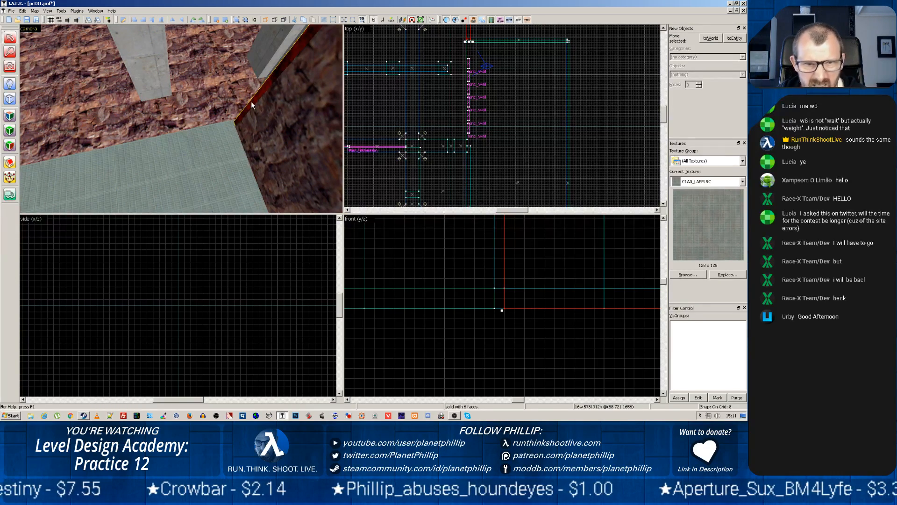
key("z")
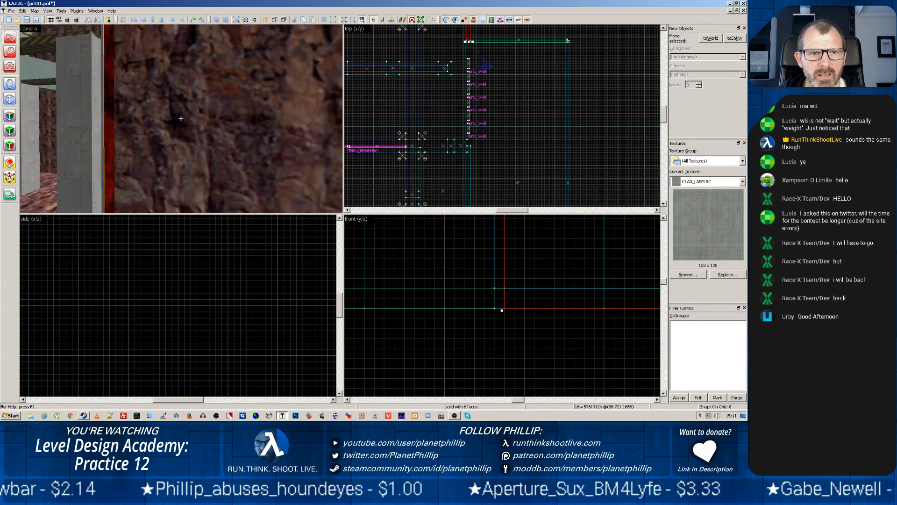
key("z")
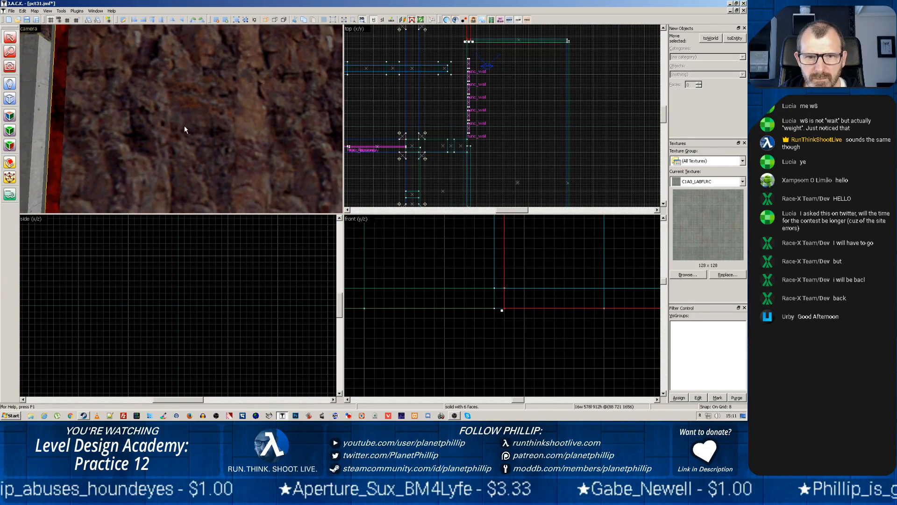
left_click(85, 130)
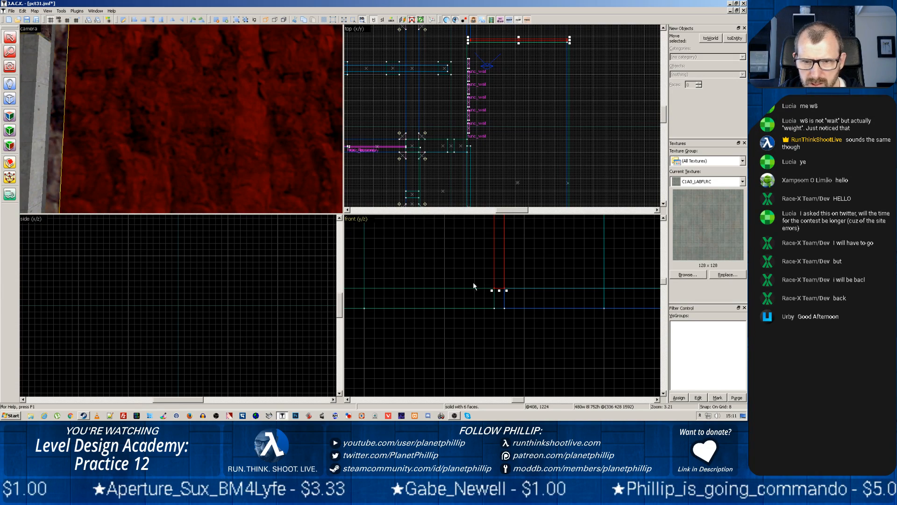
Bring the room area into the side view and reselect the end rock wall
left_click(217, 281)
scroll(169, 269, "down", 9)
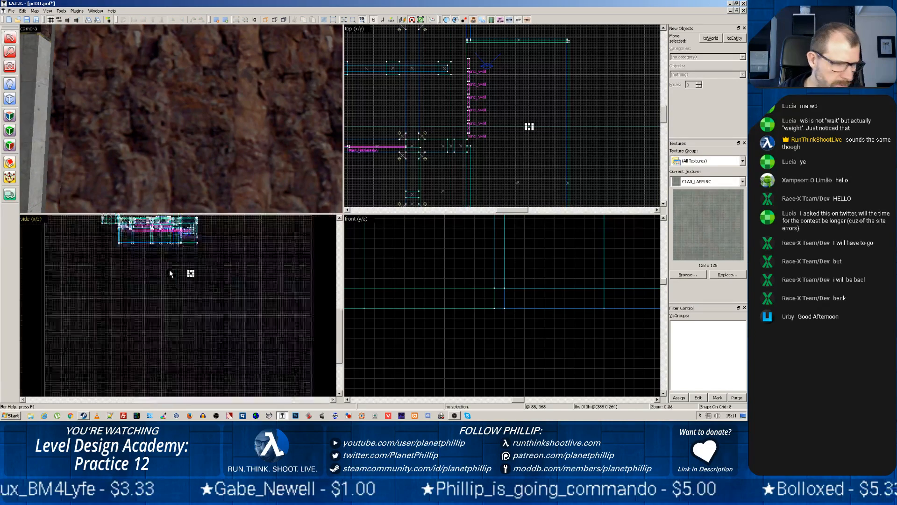
scroll(174, 276, "up", 5)
middle_click_drag(174, 276, 174, 273)
scroll(172, 271, "up", 10)
left_click(167, 174)
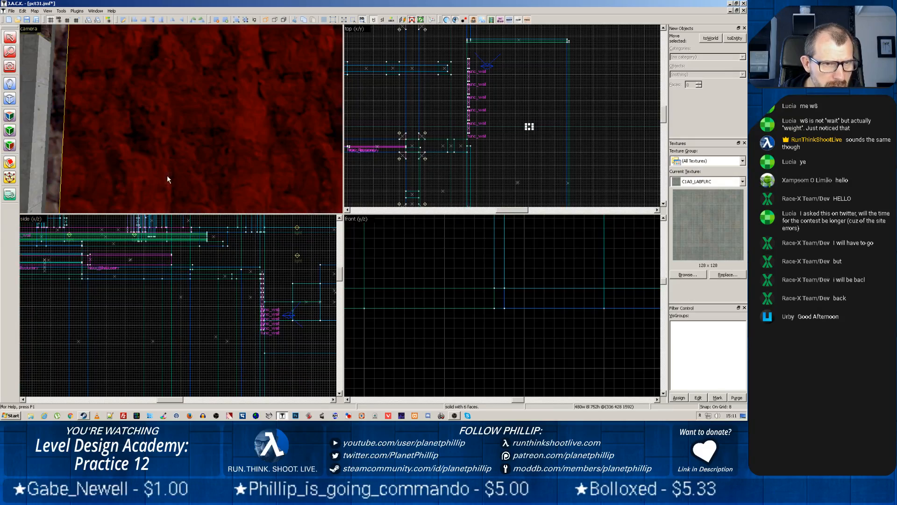
Extend the end rock wall down to the underside of the floor brush, making it 768 units high
scroll(255, 317, "down", 5)
scroll(321, 325, "up", 4)
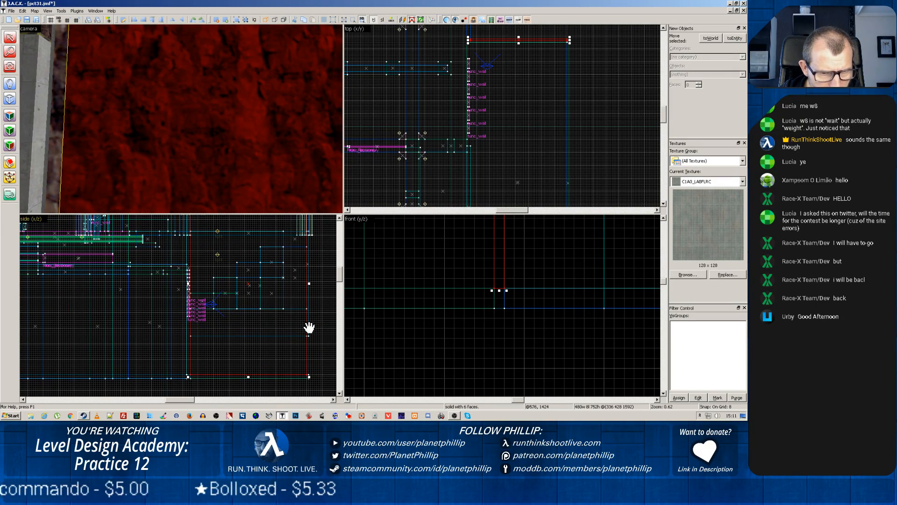
scroll(310, 327, "up", 5)
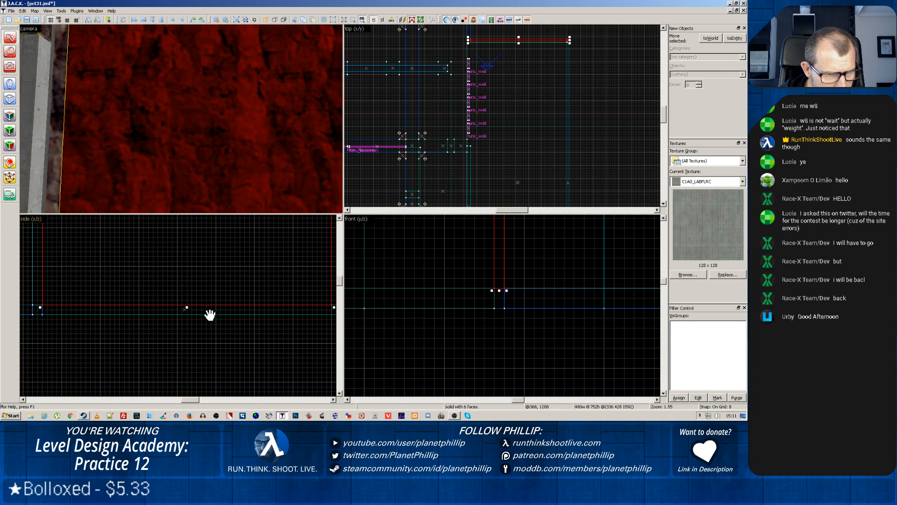
left_click_drag(187, 309, 188, 317)
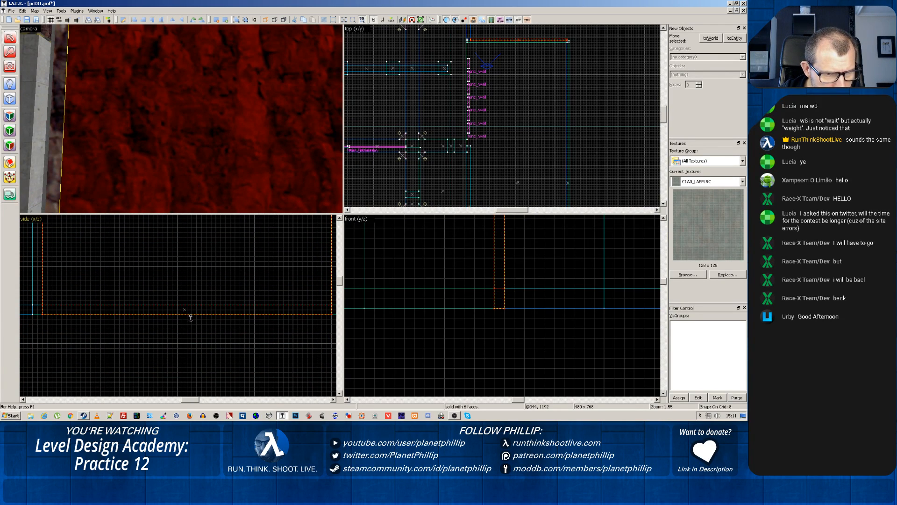
left_click(54, 155)
left_click(79, 162)
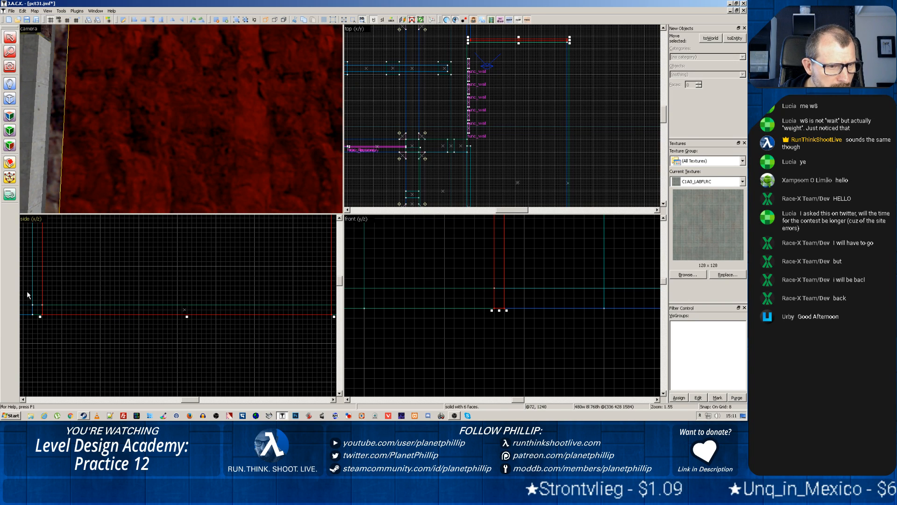
Widen the end rock wall 16 units past the edge beside the stepped windows, making it 496 units wide
scroll(62, 275, "down", 8)
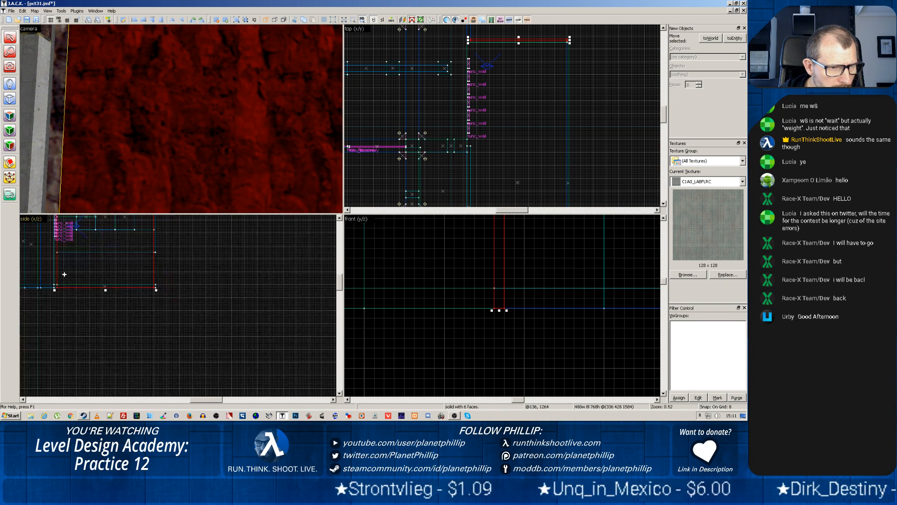
left_click_drag(80, 265, 125, 312)
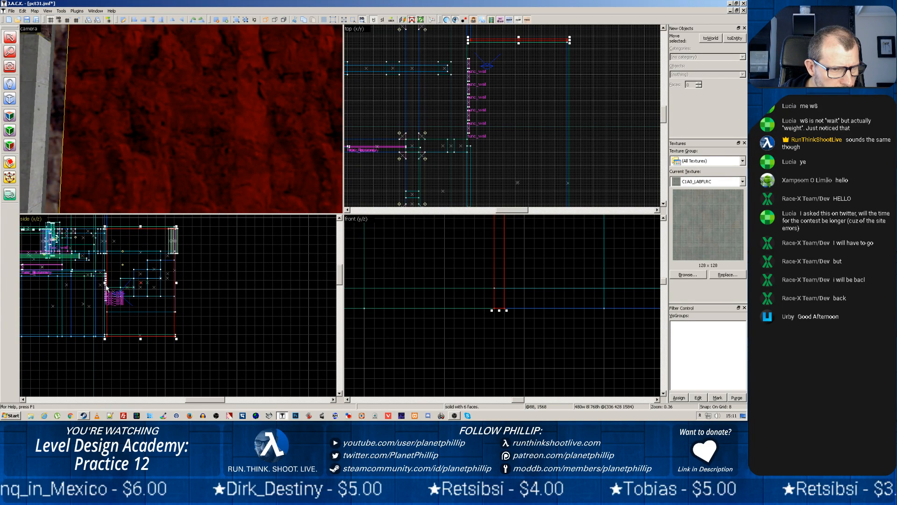
left_click_drag(105, 284, 99, 283)
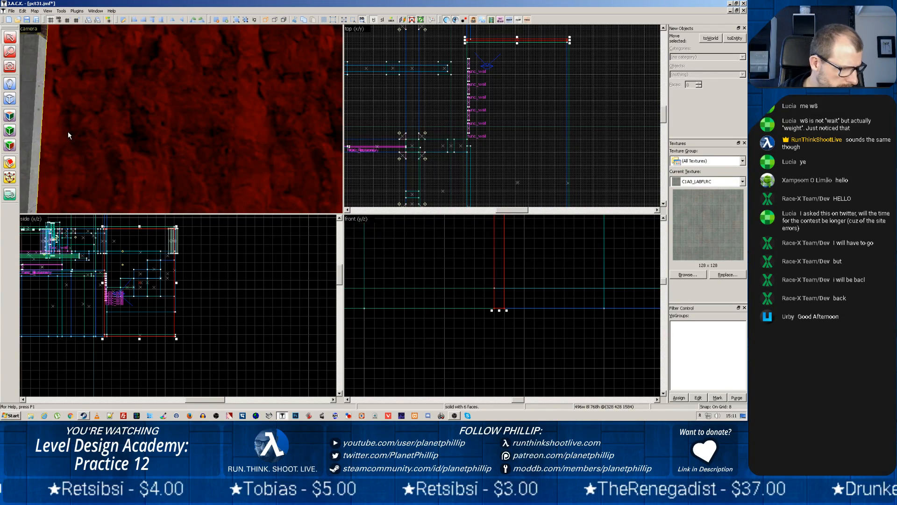
Extend the concrete wall at the room's opposite end down to the floor surface, making it 576 units high
key("z")
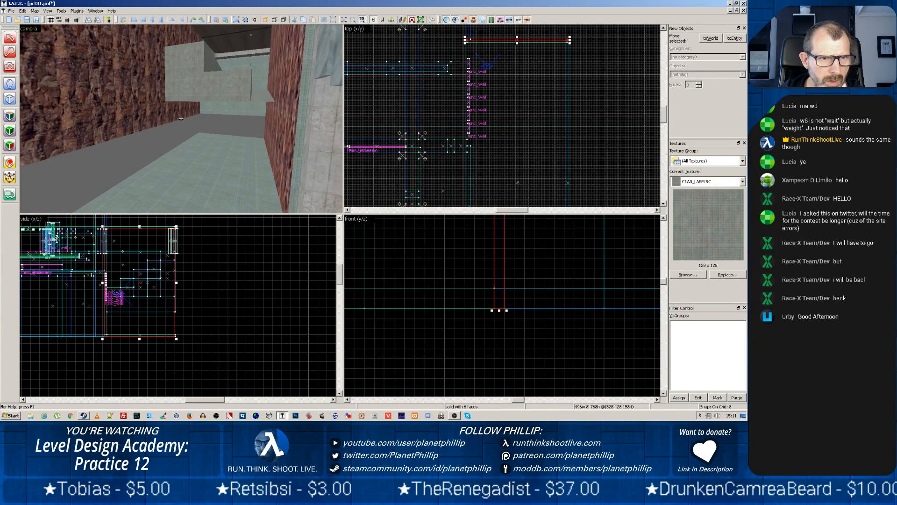
key("z")
left_click(200, 125)
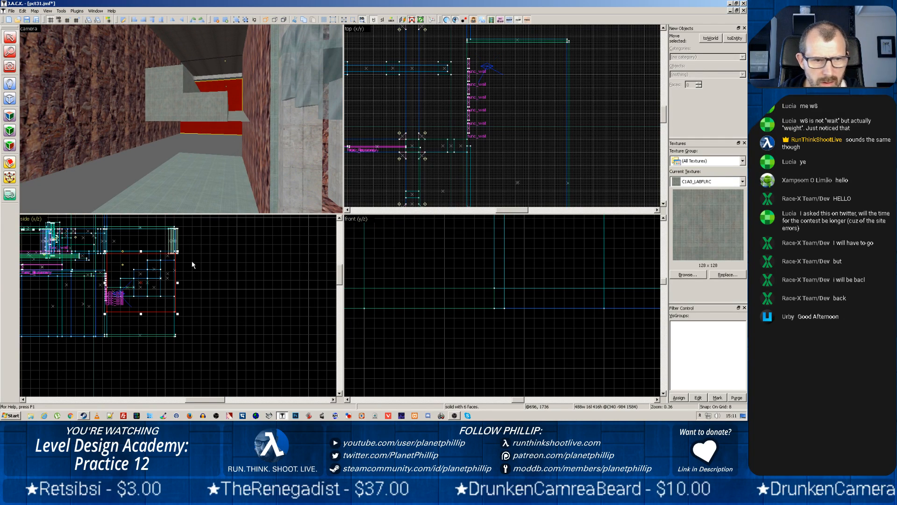
scroll(192, 265, "down", 2)
left_click_drag(158, 300, 159, 314)
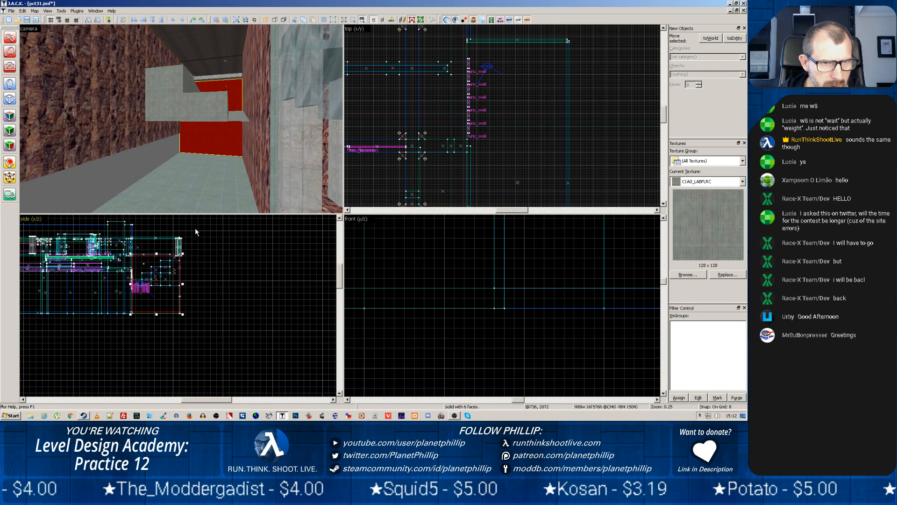
Extend the long side rock wall down to the underside of the floor, making it 768 units high
left_click(126, 136)
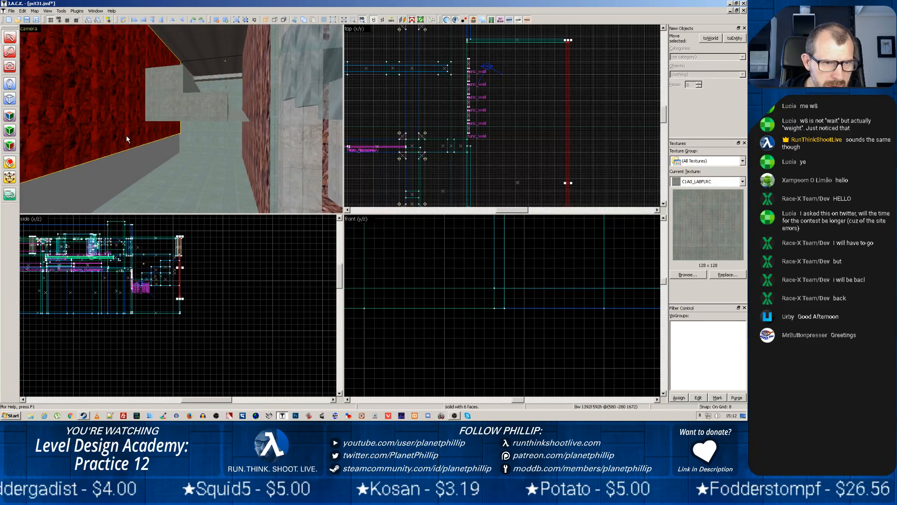
scroll(180, 299, "up", 5)
scroll(186, 262, "down", 3)
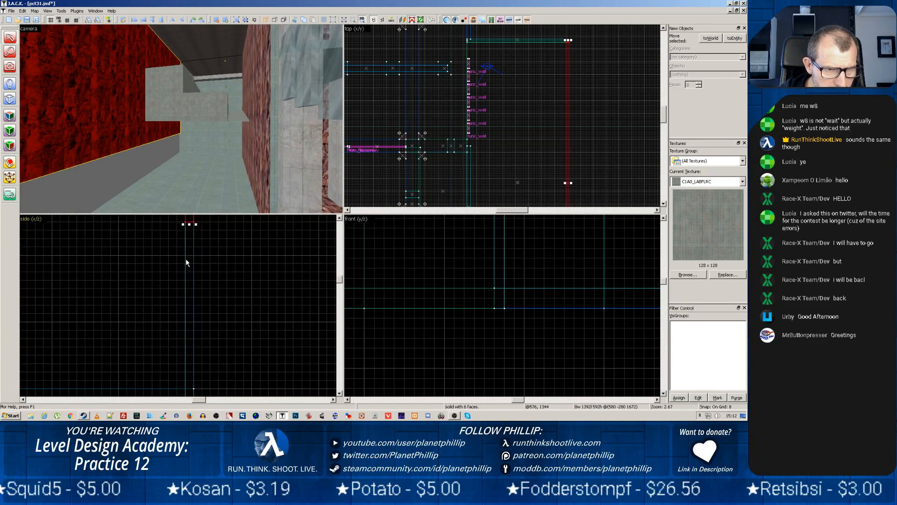
left_click_drag(187, 241, 191, 347)
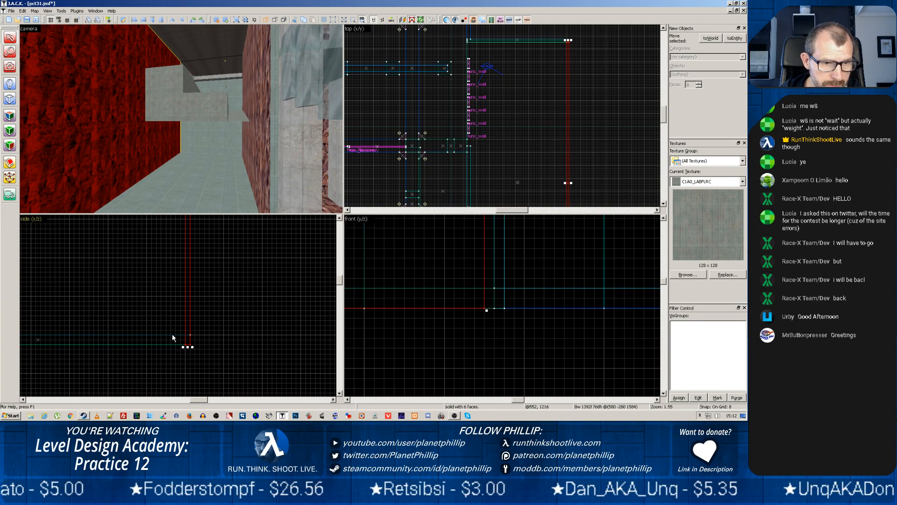
Extend the opposite concrete end wall down to the floor's underside, making it 592 units high, and check it against the floor brush
left_click(173, 334)
left_click(169, 334)
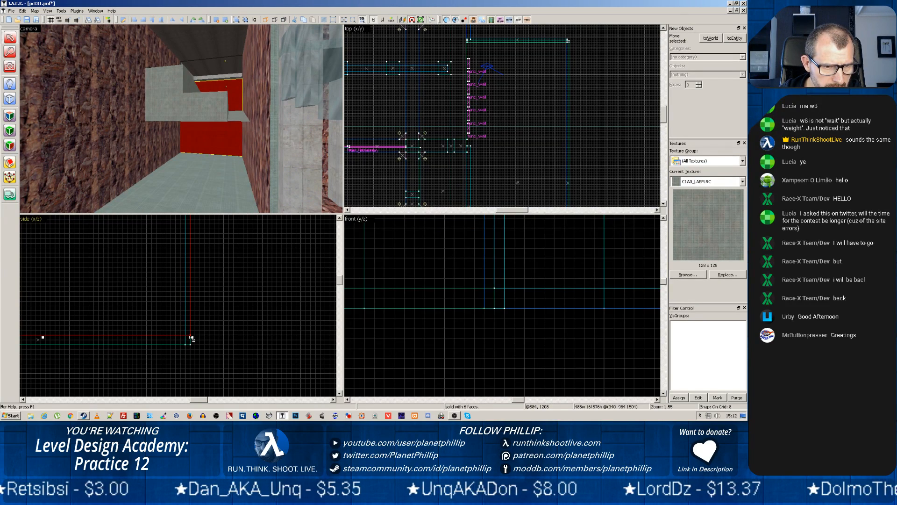
left_click_drag(191, 338, 190, 347)
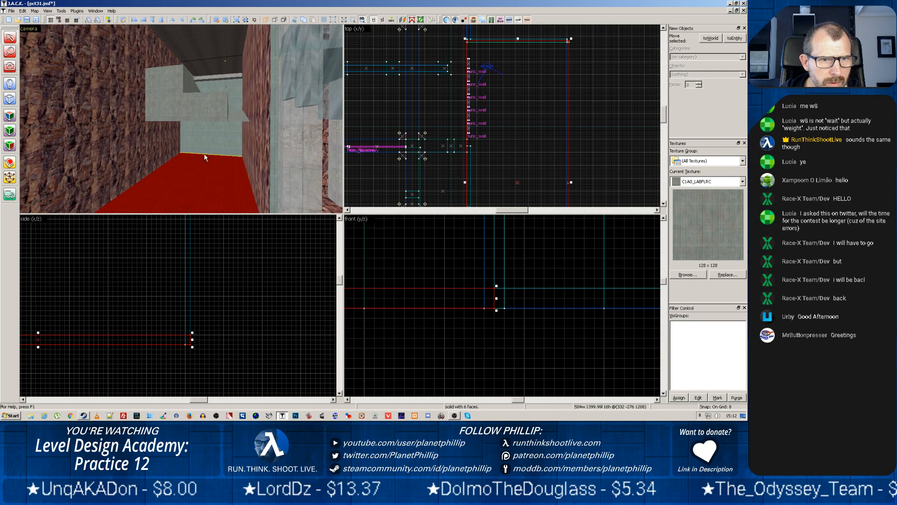
left_click(187, 153)
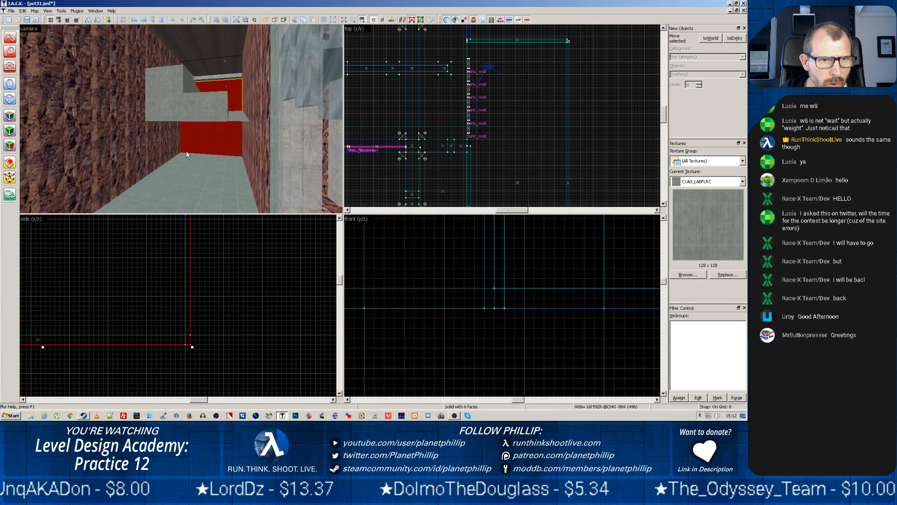
left_click(191, 175)
Lengthen the long side rock wall 16 units to the outer face of the end rock wall, making it 1408 units long
key("z")
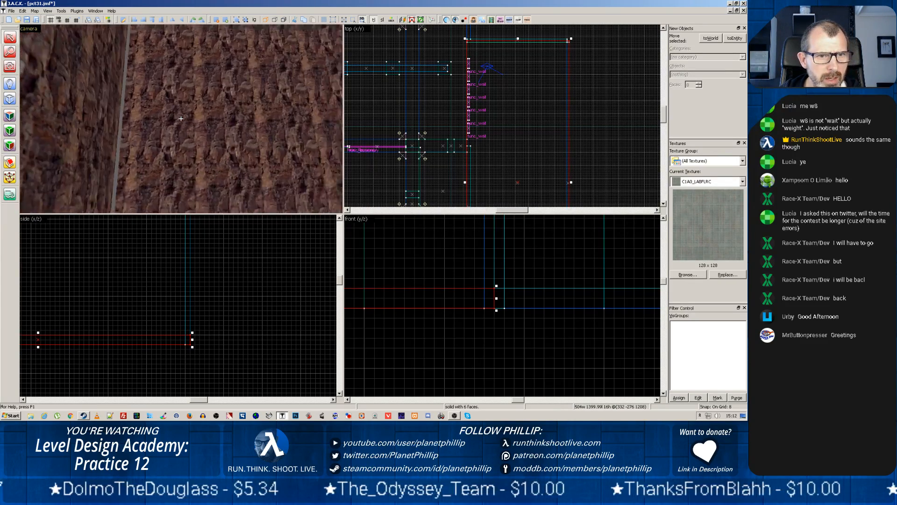
key("z")
left_click(229, 152)
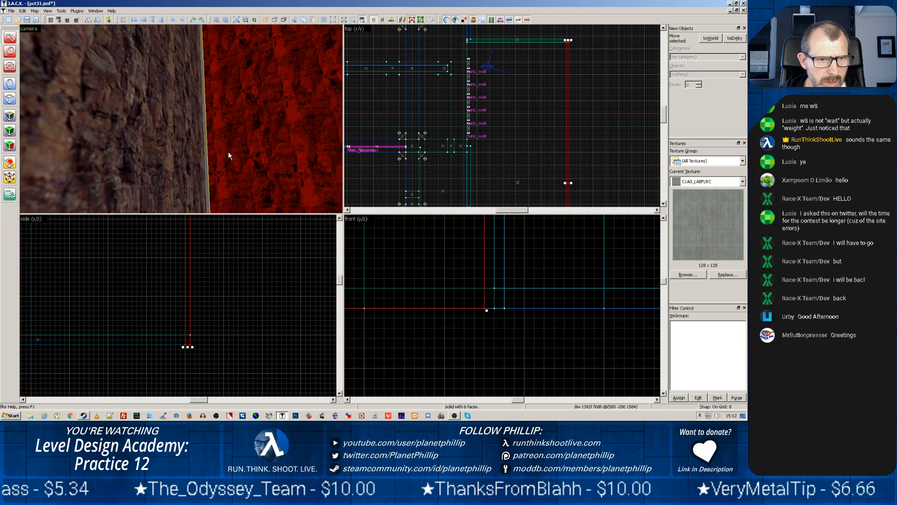
left_click(175, 142)
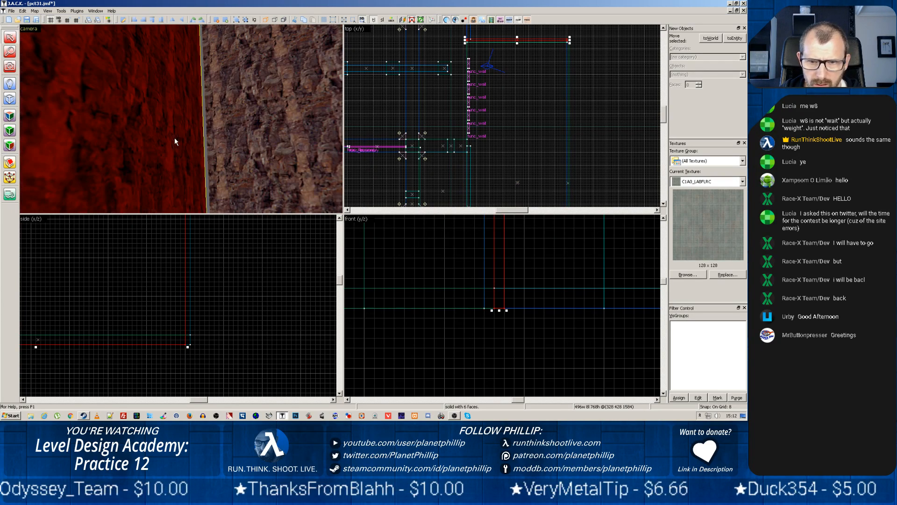
left_click(229, 142)
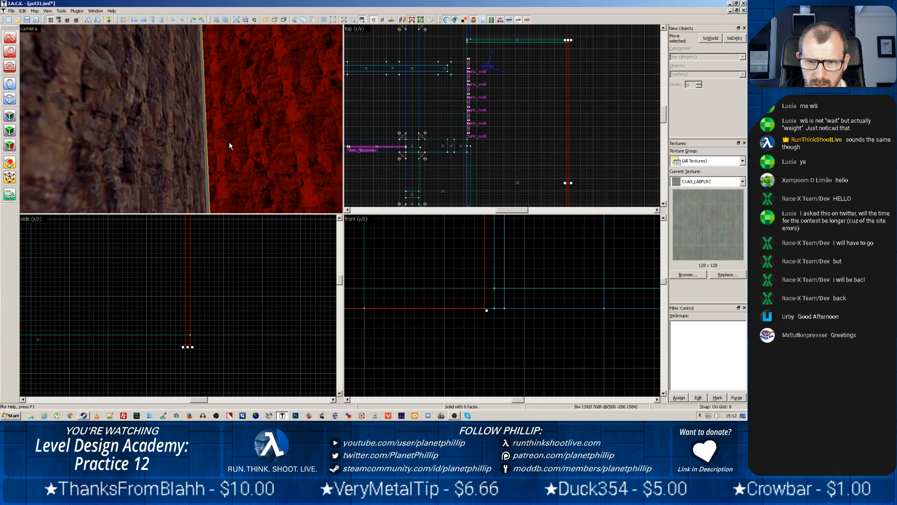
left_click_drag(487, 310, 499, 312)
key("z")
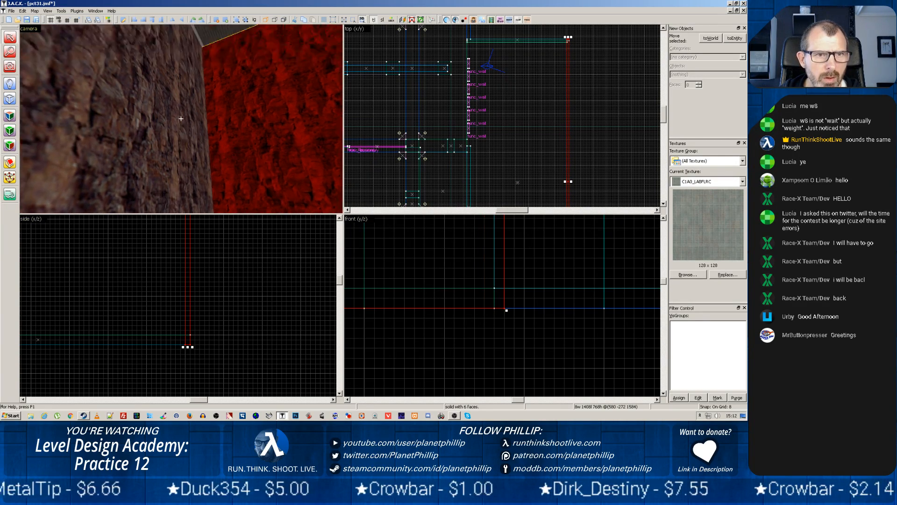
Extend the ceiling brush to the outer face of the end rock wall, and check both walls at that corner
key("z")
left_click(172, 139)
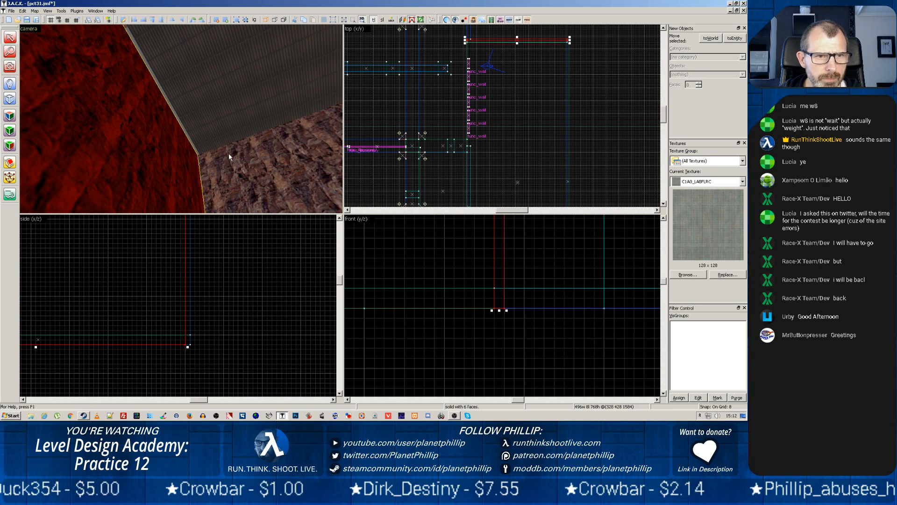
key("z")
key("z")
key("z")
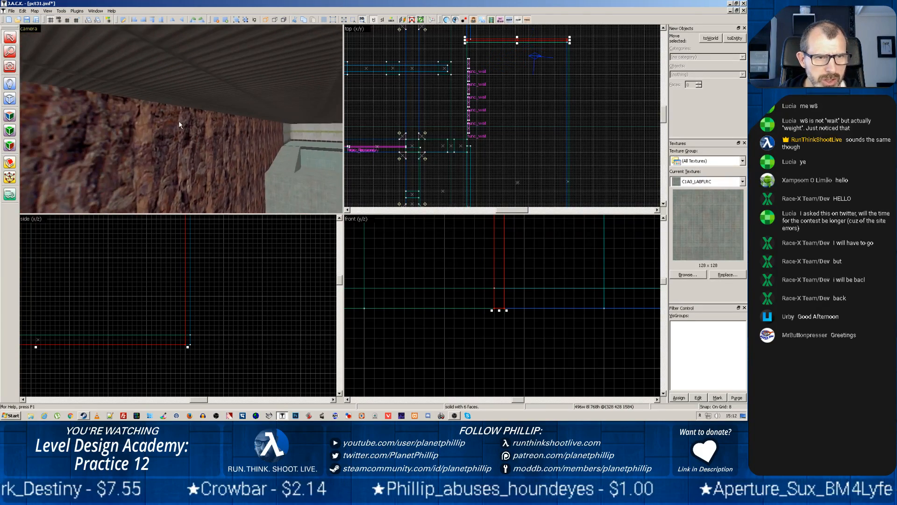
key("z")
left_click(198, 79)
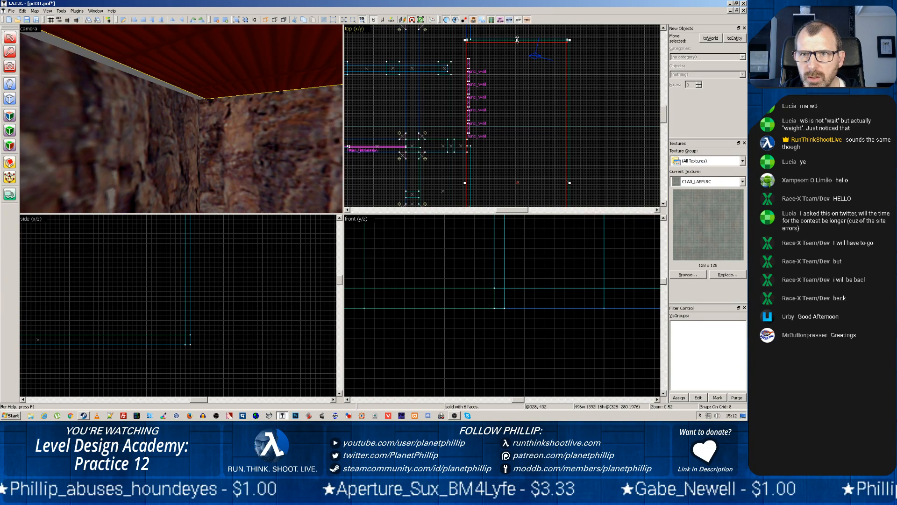
left_click_drag(518, 40, 518, 38)
left_click(224, 123)
left_click(187, 130)
left_click(225, 134)
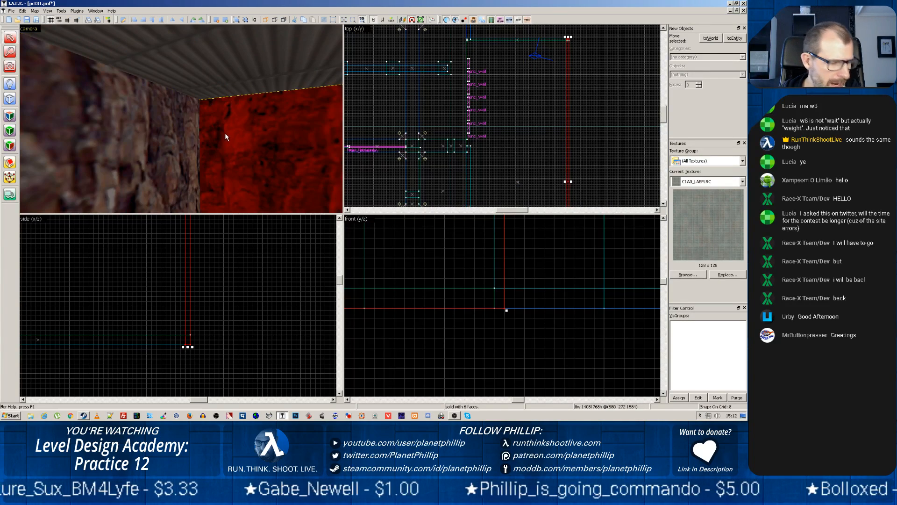
Fly through the room to examine its rock walls, floor, ceiling and stepped concrete structure from both ends
key("z")
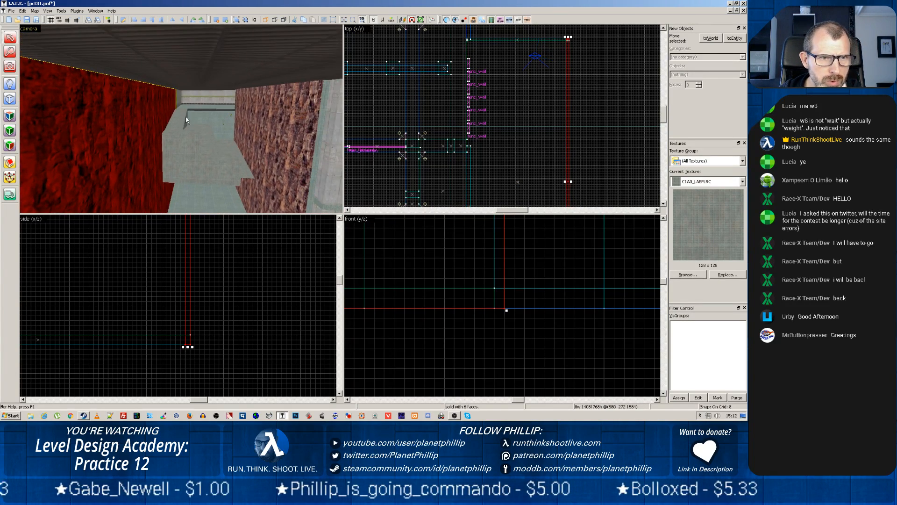
key("w")
key("w")
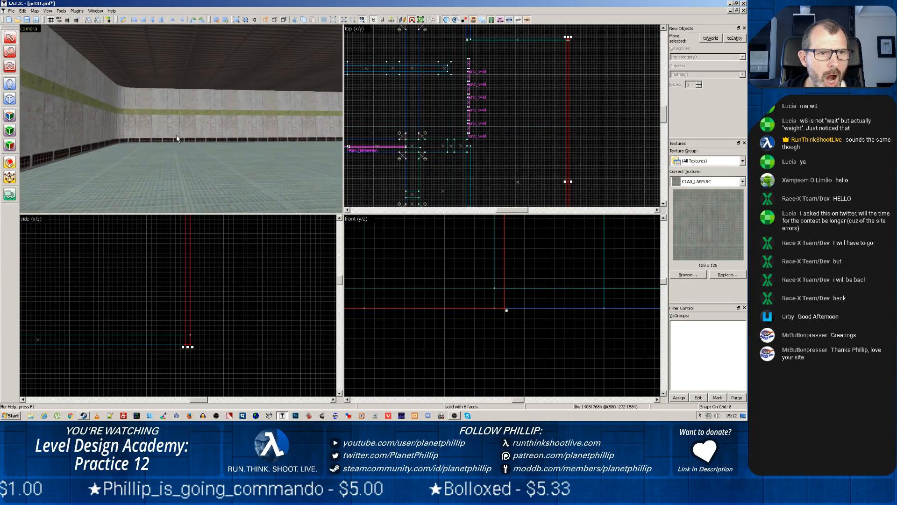
key("z")
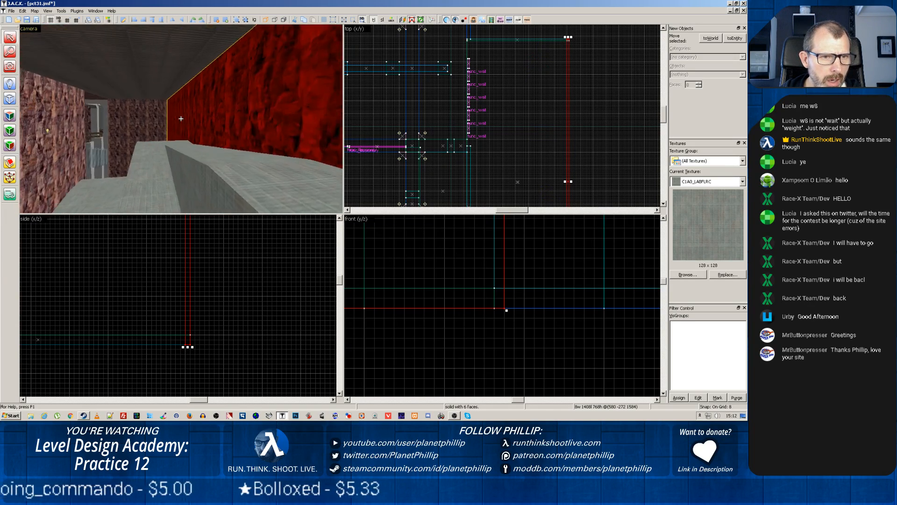
key("z")
key("w")
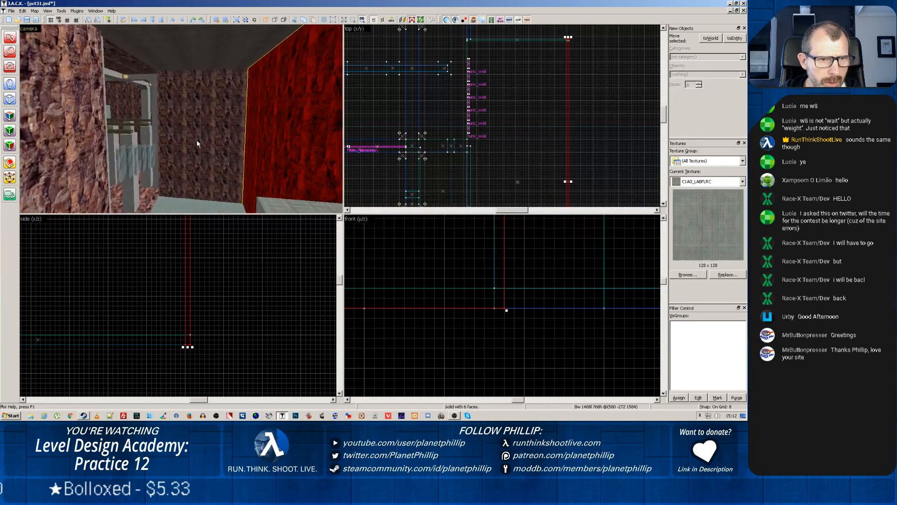
key("z")
key("z")
key("z")
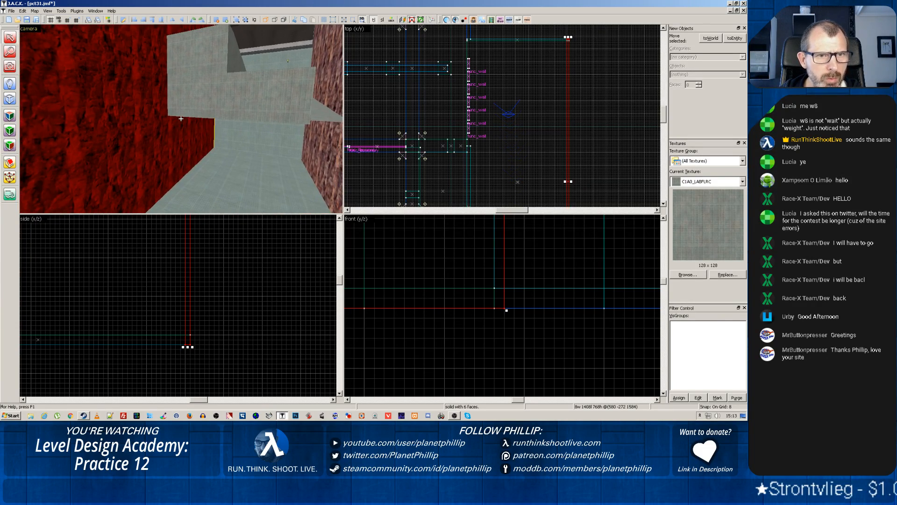
key("w")
key("z")
key("w")
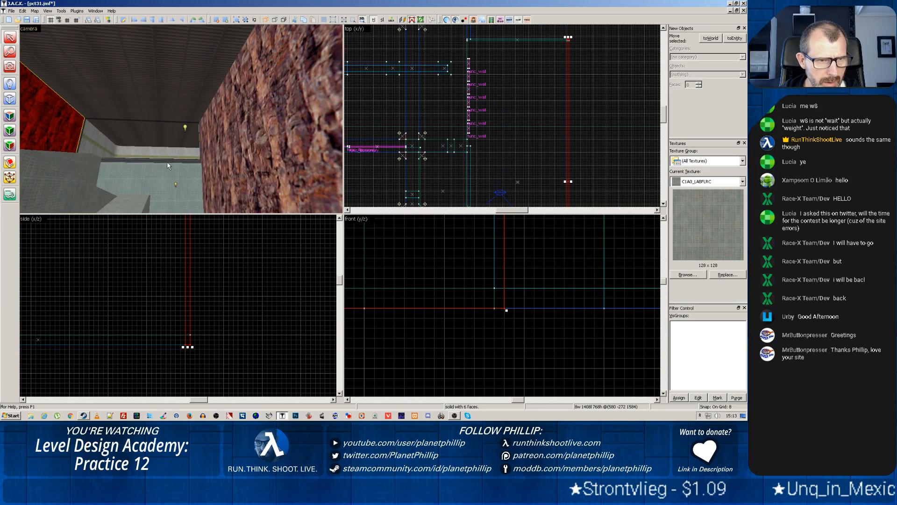
key("z")
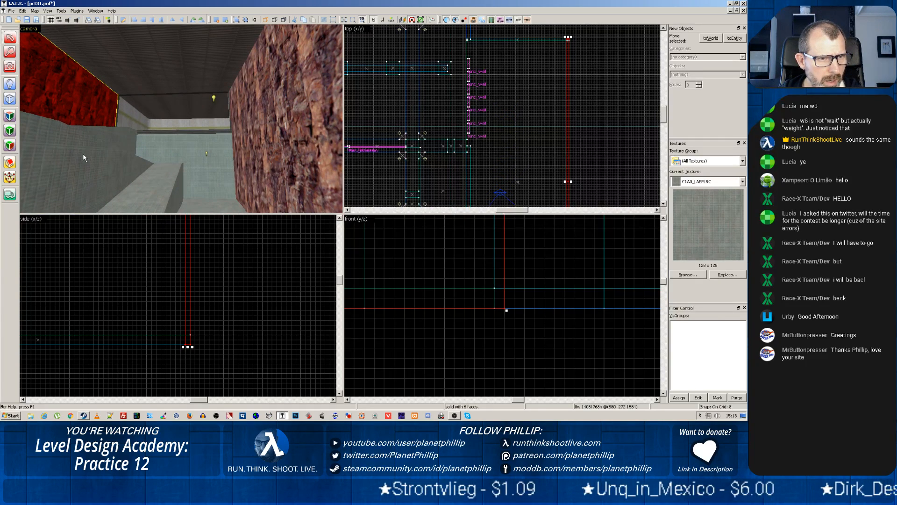
key("z")
Select the sloped concrete brush, then the concrete block against the rock wall, and locate that block in the top view
key("z")
left_click(86, 161)
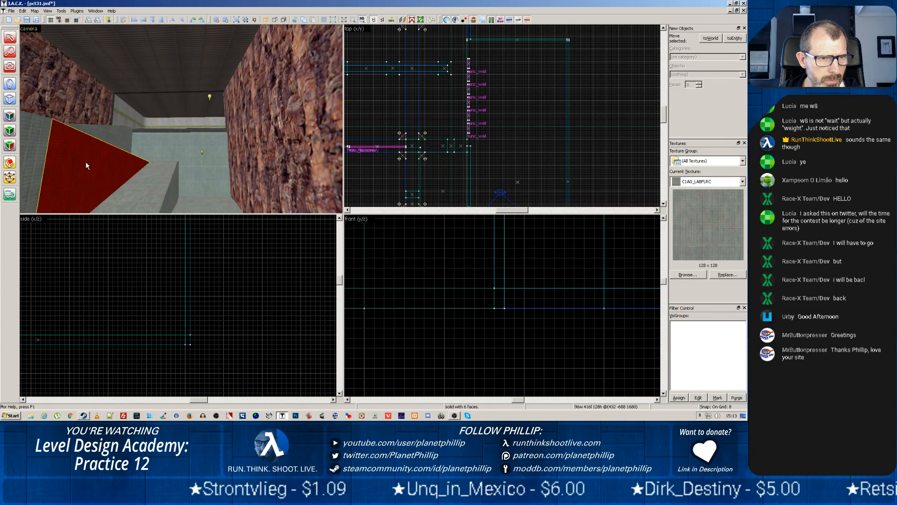
key("z")
key("z")
left_click(156, 155)
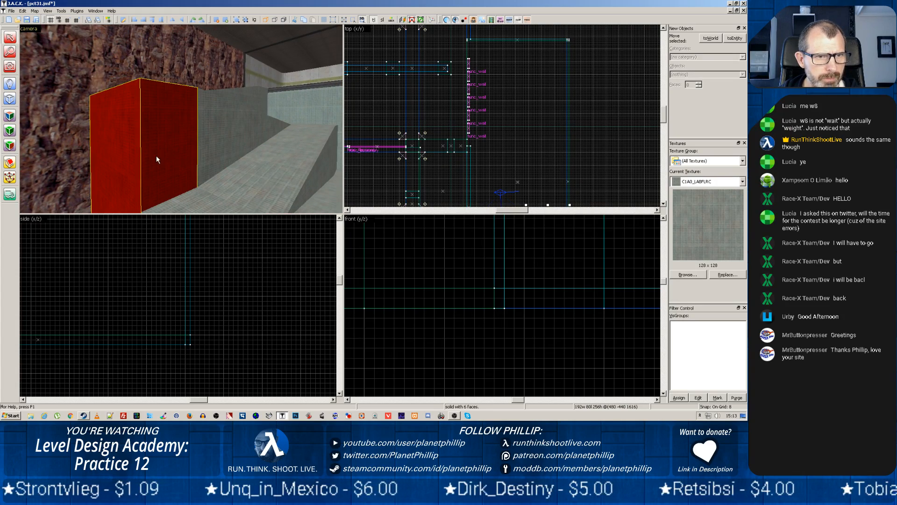
scroll(398, 119, "down", 5)
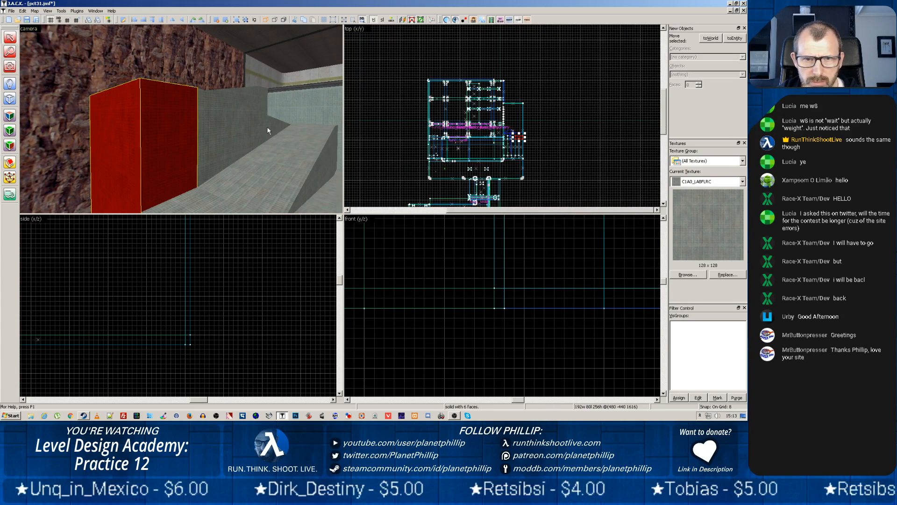
Move the two 192-unit-wide end blocks and the 128-unit-high concrete brush beside them outside the room's side wall
scroll(467, 127, "up", 5)
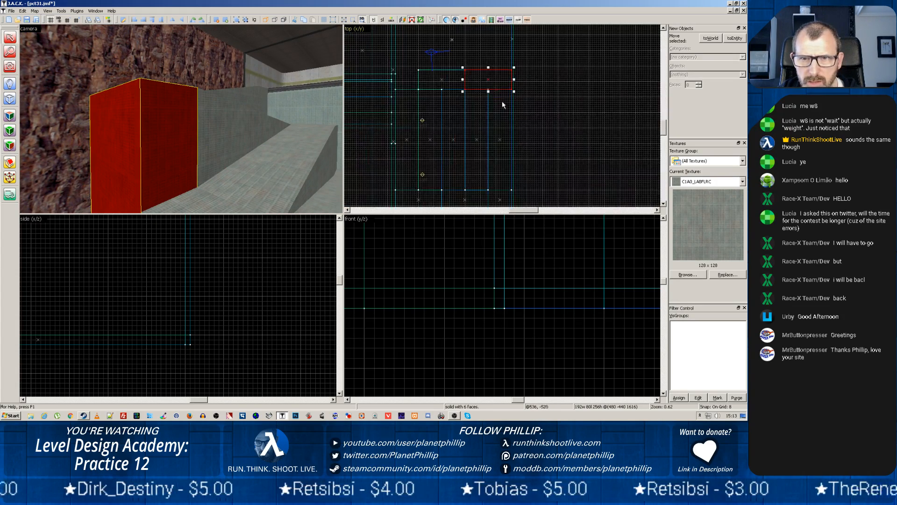
mouse_move(492, 82)
left_mouse_down()
mouse_move(486, 63)
mouse_move(443, 38)
left_mouse_up()
left_click(414, 87)
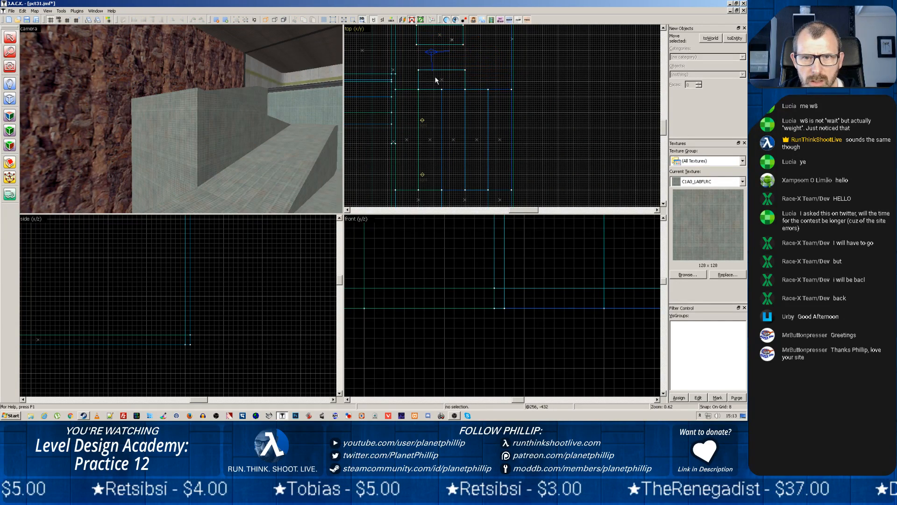
left_click(206, 137)
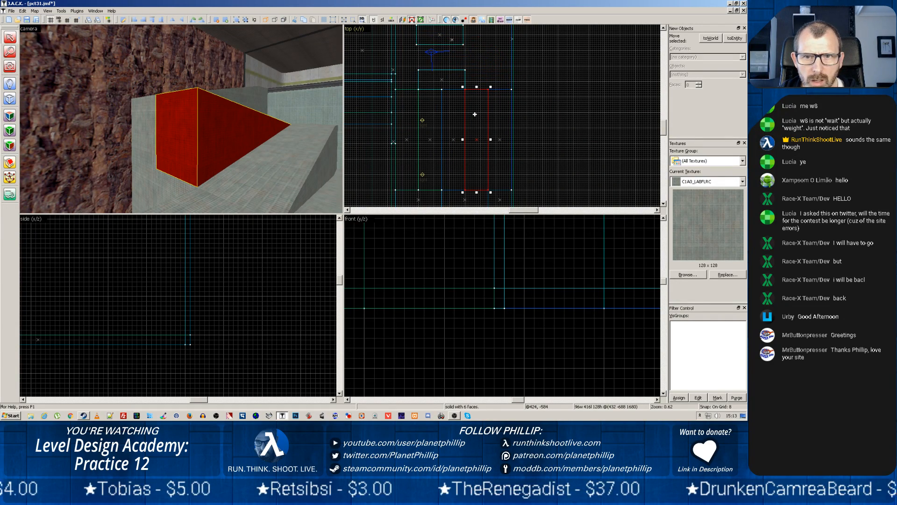
mouse_move(476, 116)
left_mouse_down()
mouse_move(456, 70)
mouse_move(598, 68)
left_mouse_up()
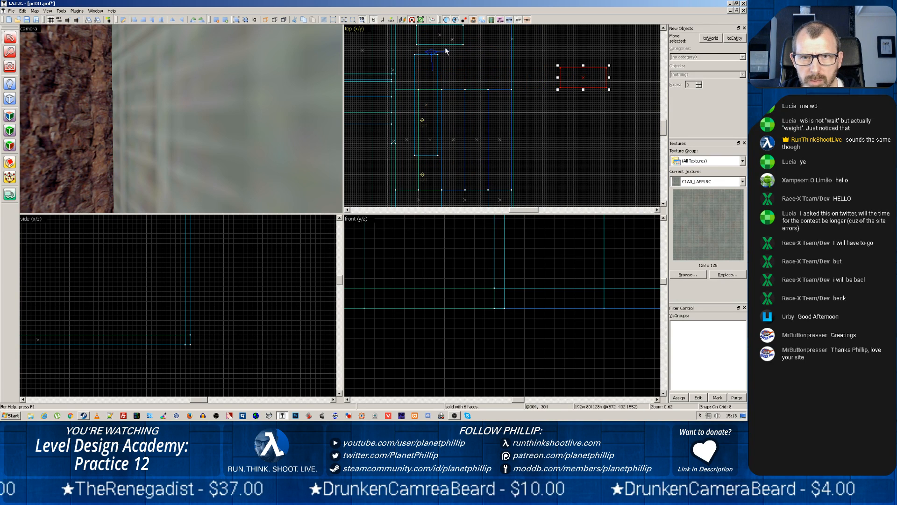
left_click(441, 46)
left_click_drag(446, 33, 595, 49)
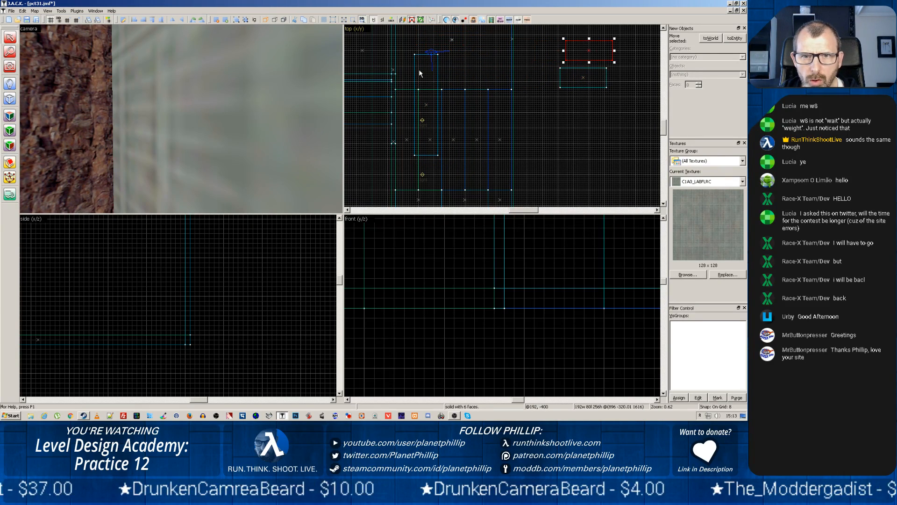
left_click(414, 73)
left_click_drag(415, 74, 582, 90)
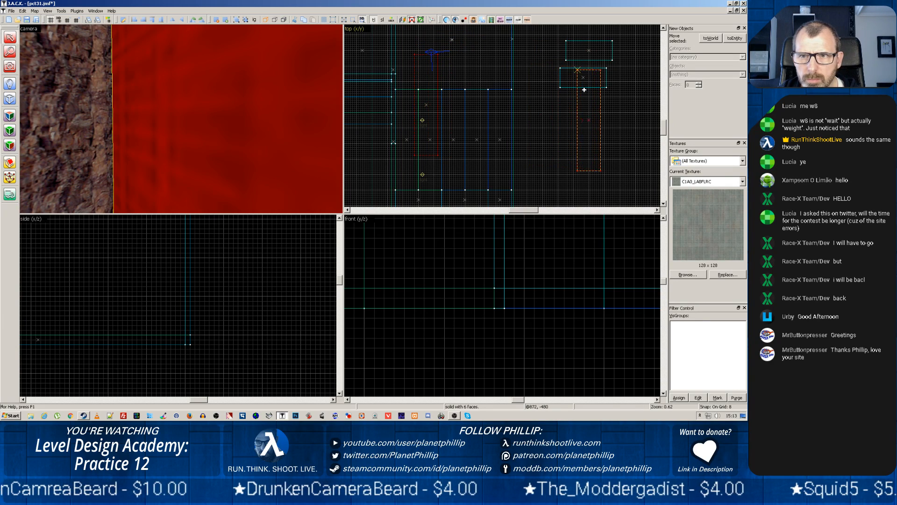
Move the sloped brush and the two 96-unit-wide concrete slabs next to it outside the room
left_click(454, 144)
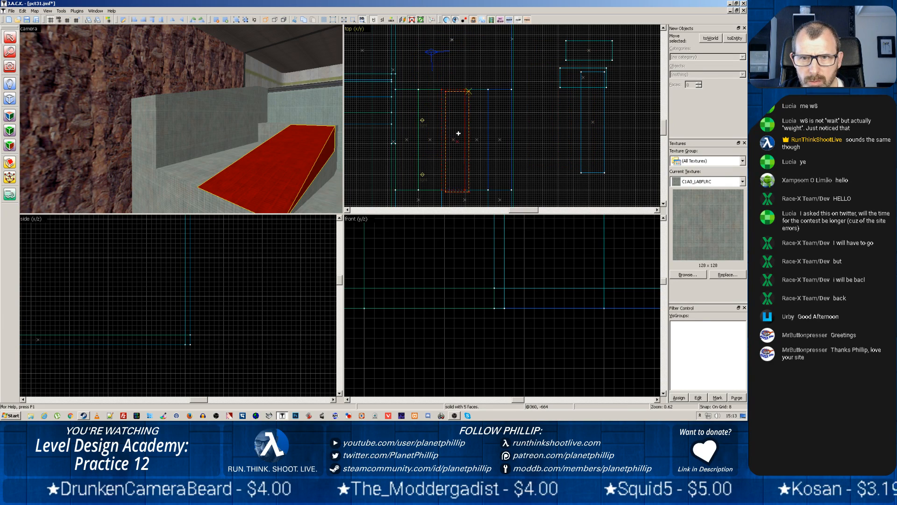
left_click_drag(455, 141, 542, 140)
left_click(477, 143)
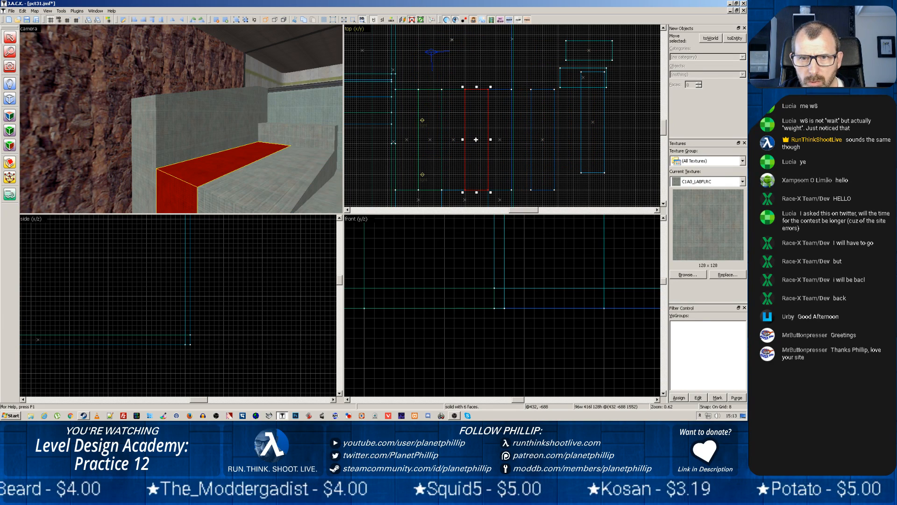
left_click_drag(476, 143, 604, 147)
left_click(453, 143)
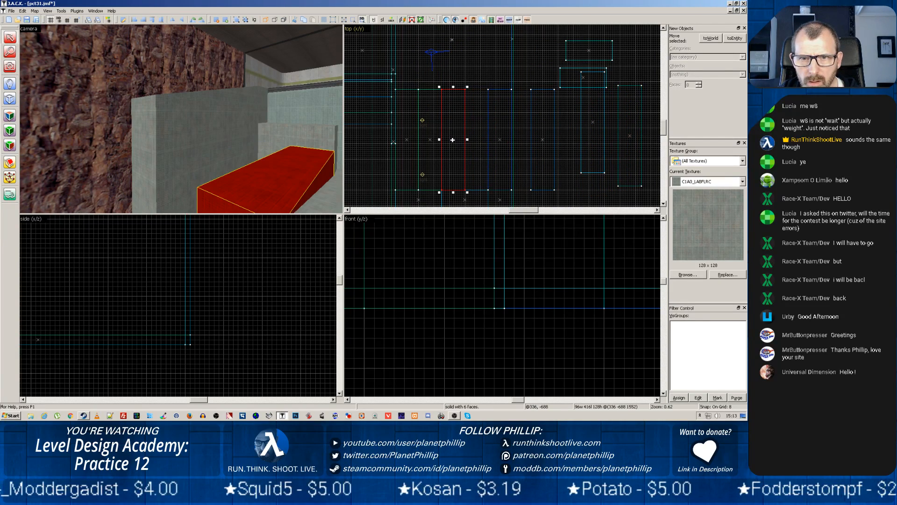
mouse_move(453, 140)
left_mouse_down()
mouse_move(621, 125)
mouse_move(646, 85)
left_mouse_up()
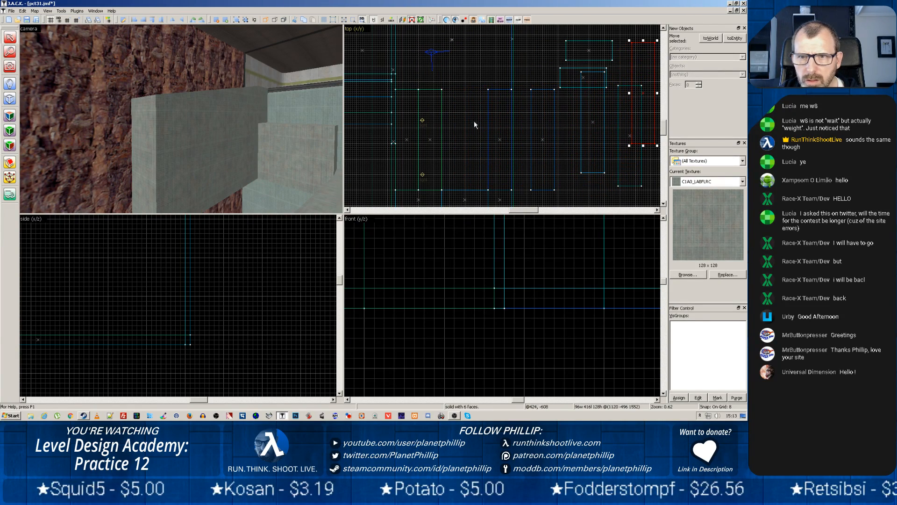
Move the two remaining concrete slabs nearest the windows outside the room and clear the selection
left_click(436, 139)
mouse_move(436, 139)
left_mouse_down()
mouse_move(566, 115)
mouse_move(543, 112)
left_mouse_up()
left_click(408, 139)
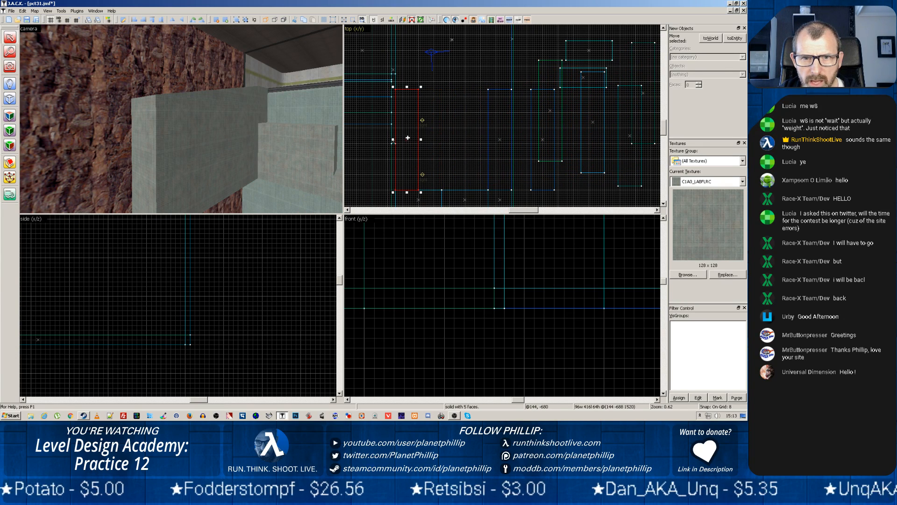
left_click_drag(408, 139, 567, 150)
left_click(494, 121)
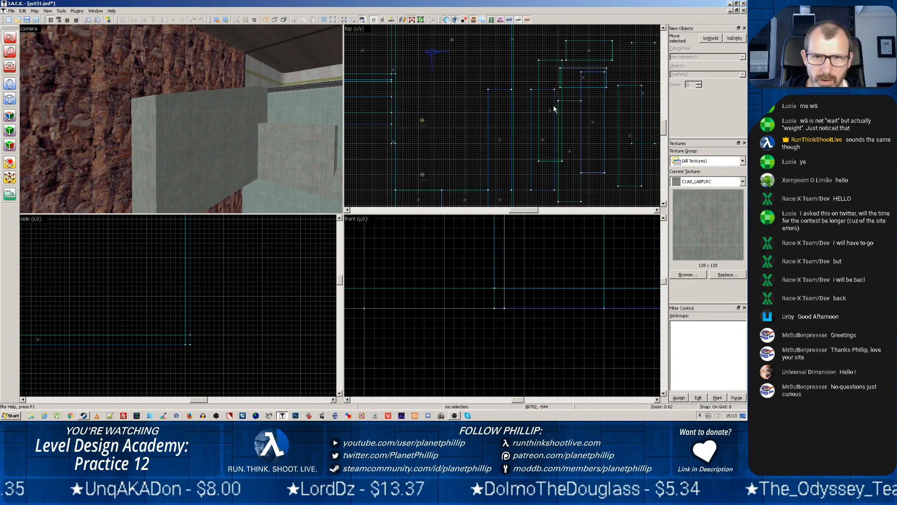
Move the 256-unit-high slab under the upper slope and the two lower end blocks outside the room
left_click(204, 116)
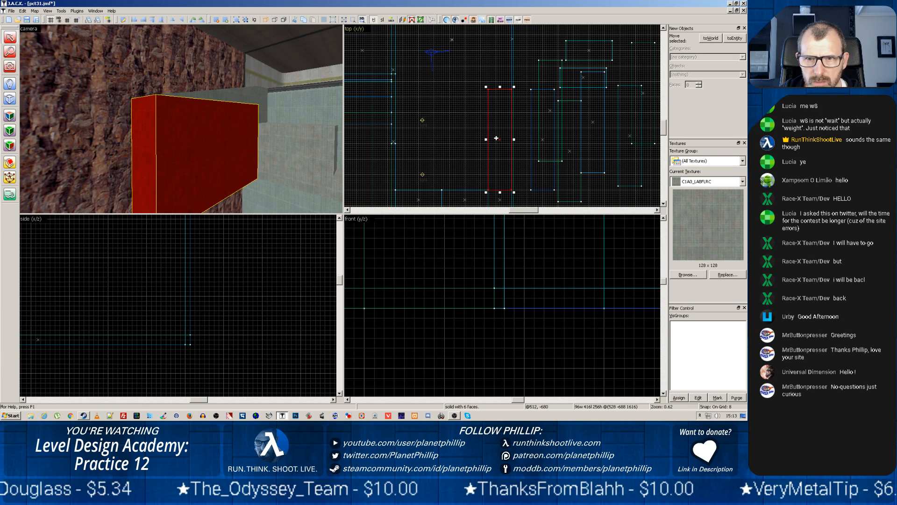
mouse_move(497, 139)
left_mouse_down()
mouse_move(537, 117)
mouse_move(537, 95)
left_mouse_up()
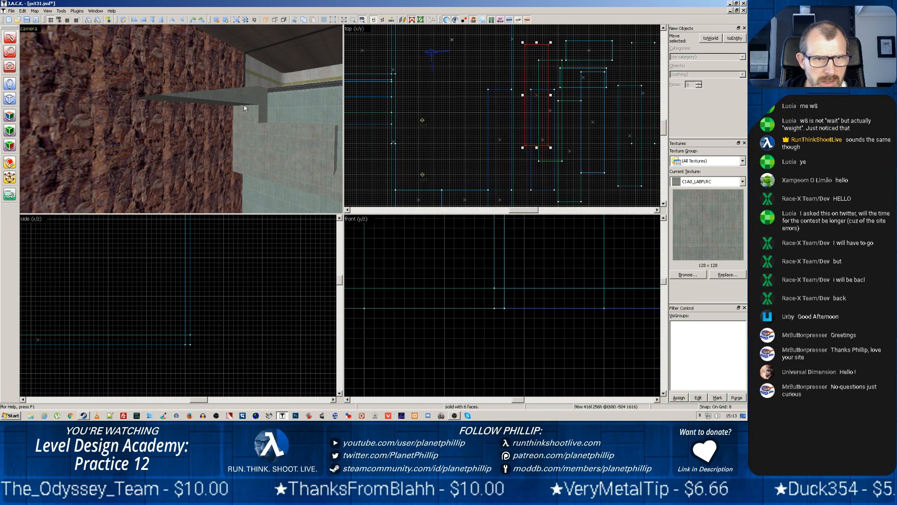
left_click(226, 96)
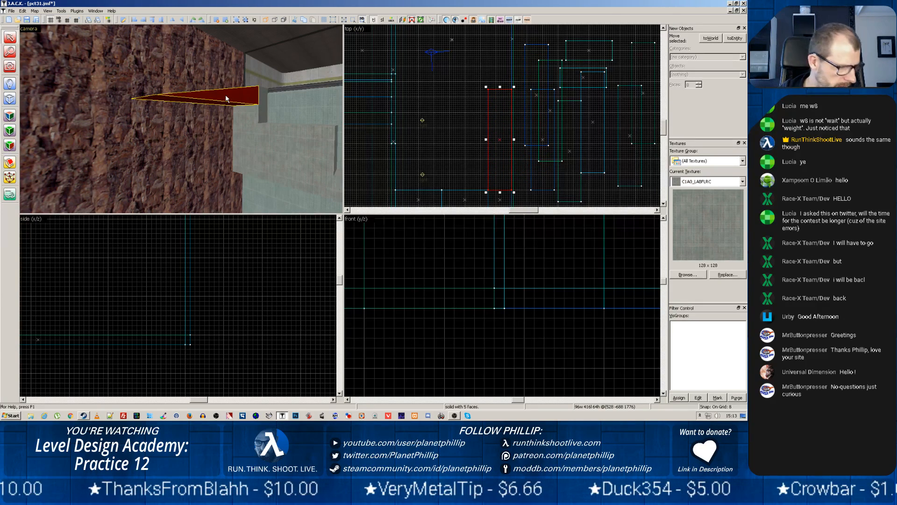
left_click(251, 129)
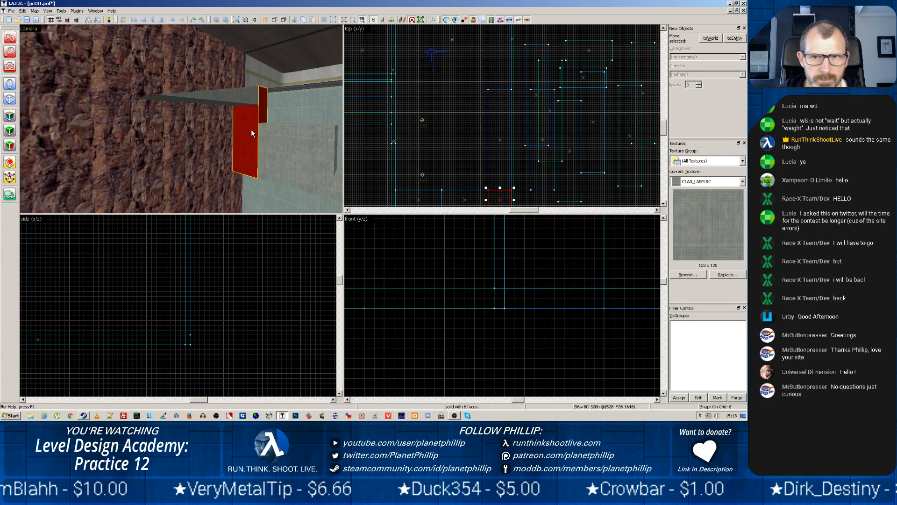
left_click(293, 138)
scroll(510, 145, "down", 3)
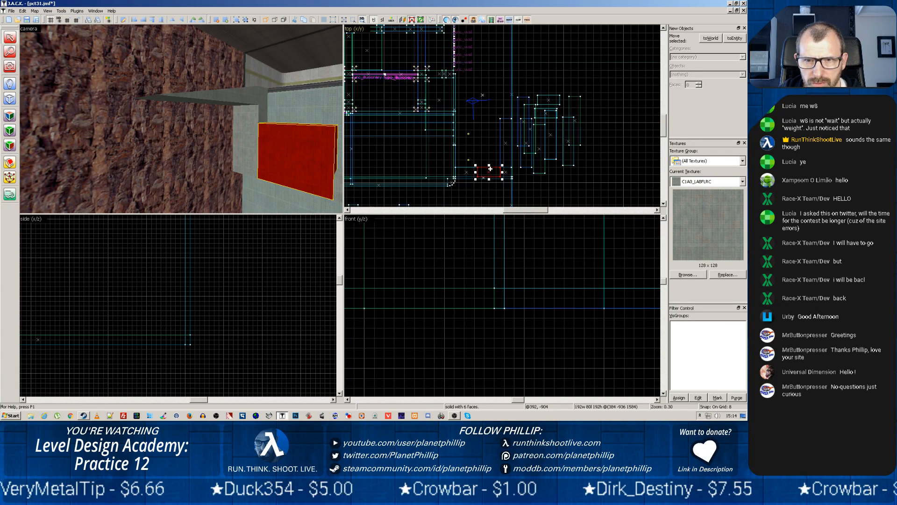
left_click_drag(489, 170, 570, 170)
left_click(469, 175)
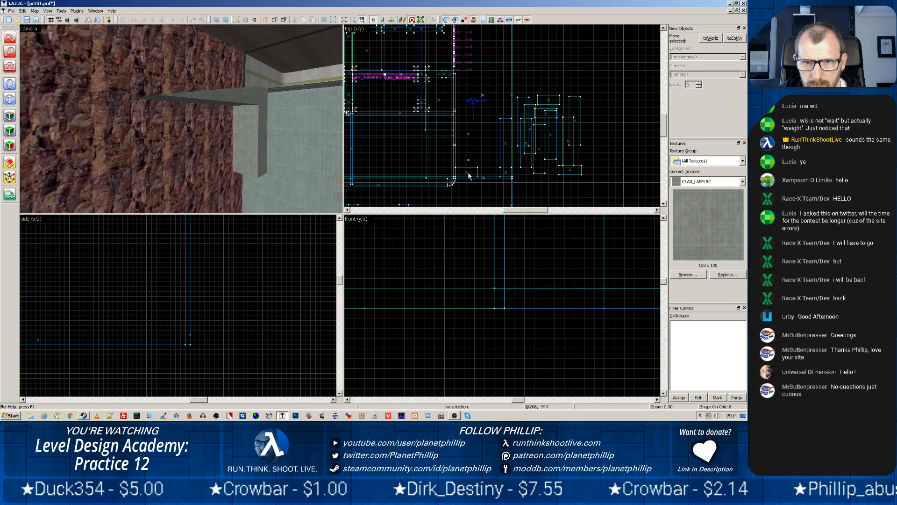
left_click(468, 175)
mouse_move(466, 171)
left_mouse_down()
mouse_move(589, 179)
mouse_move(608, 154)
left_mouse_up()
Select the tall corner block, locate it in the front view, and fly through the cleared room to examine the remaining structure
left_click(251, 136)
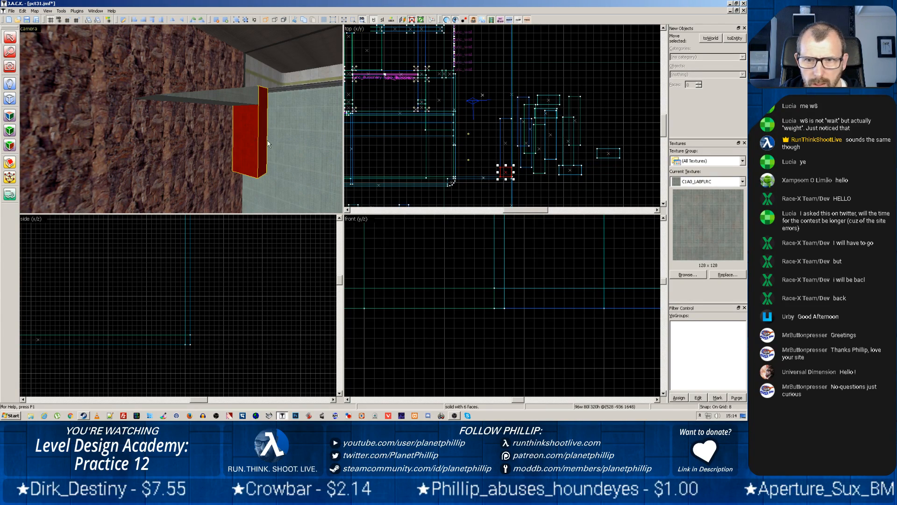
scroll(457, 139, "down", 3)
scroll(457, 139, "up", 2)
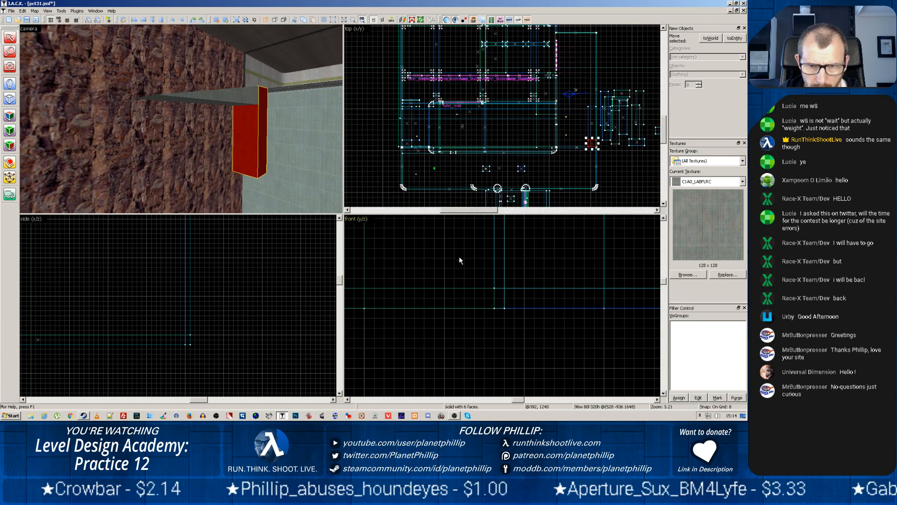
scroll(459, 260, "down", 5)
scroll(461, 270, "down", 1)
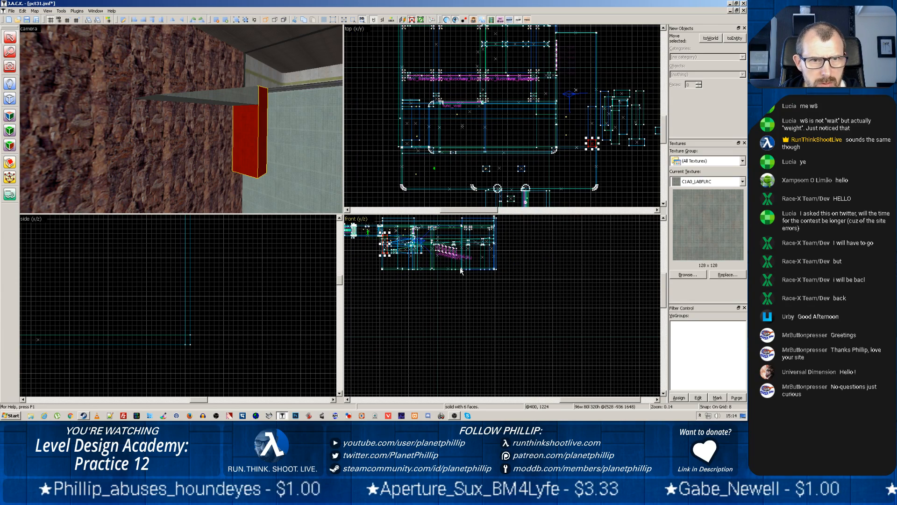
scroll(456, 267, "down", 1)
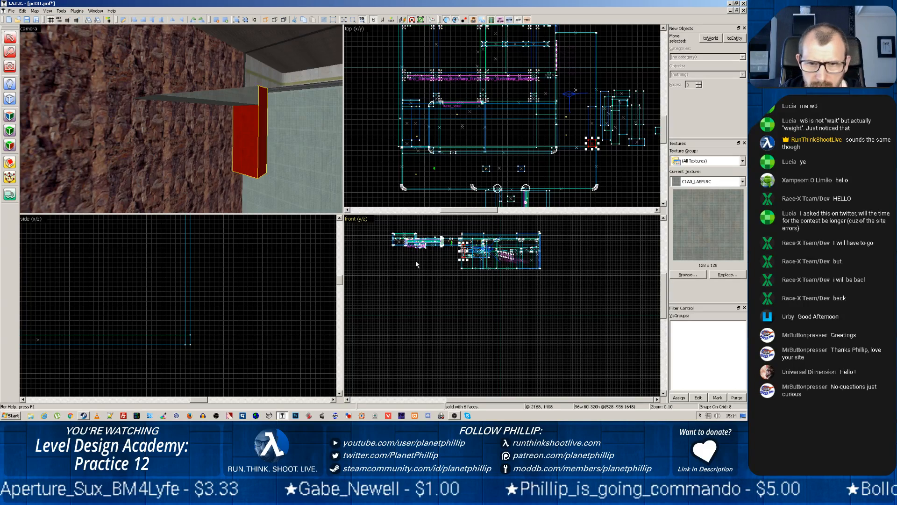
scroll(258, 135, "up", 5)
scroll(258, 136, "down", 4)
middle_click_drag(287, 130, 200, 202)
scroll(224, 187, "up", 3)
scroll(201, 204, "up", 1)
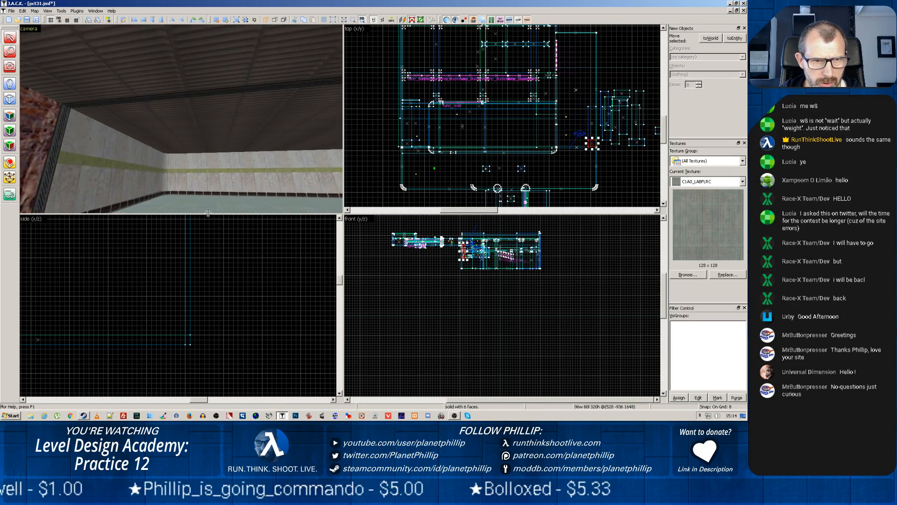
scroll(220, 195, "up", 1)
key("z")
key("w")
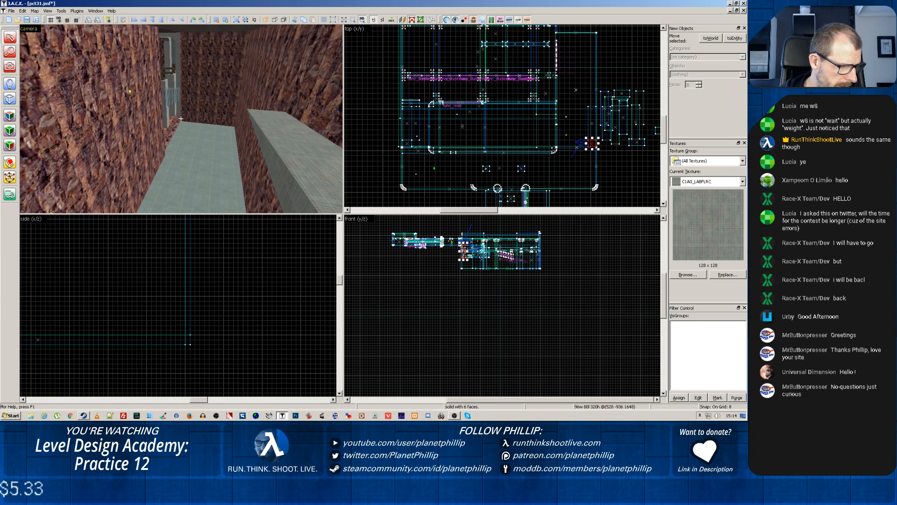
key("z")
Select the sloped concrete brush on the side rock wall and stretch it to 936 units long and 144 units high
left_click(262, 122)
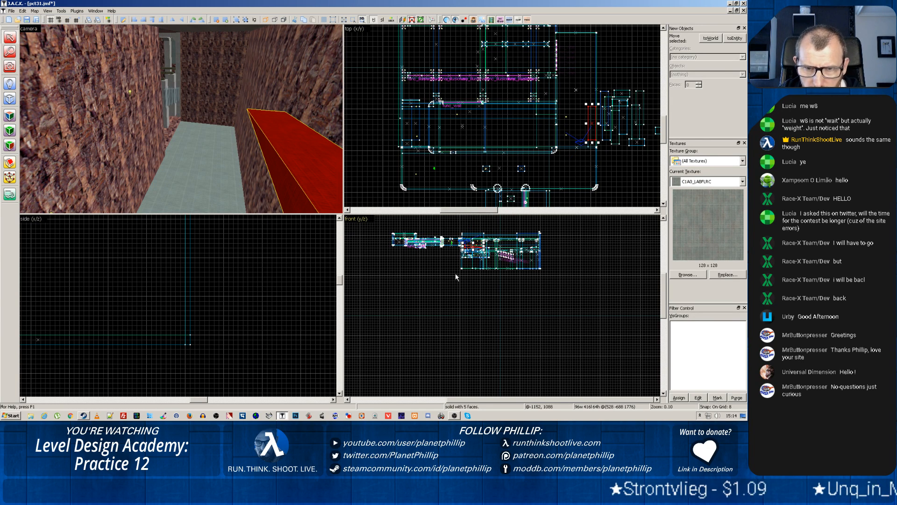
scroll(458, 271, "up", 3)
scroll(462, 267, "up", 1)
middle_click_drag(476, 248, 444, 338)
middle_click_drag(485, 267, 462, 357)
middle_click_drag(485, 290, 480, 308)
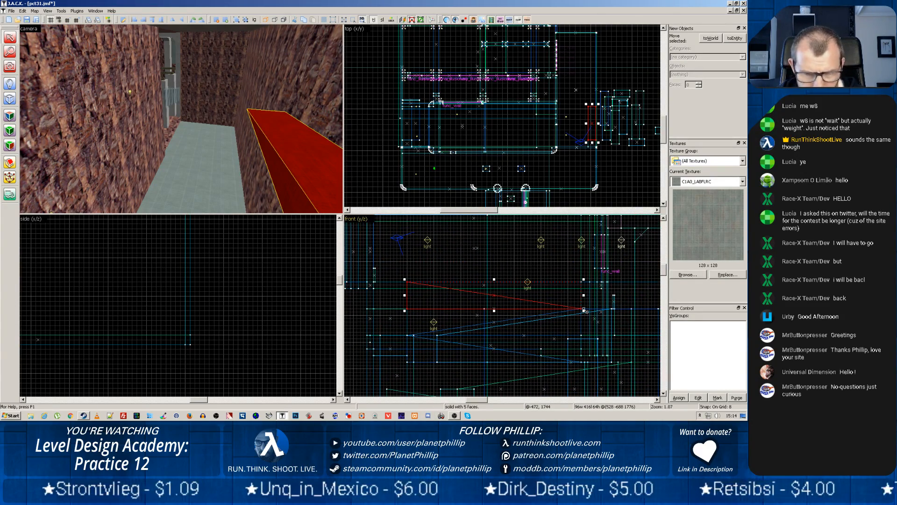
mouse_move(584, 309)
left_mouse_down()
mouse_move(566, 308)
mouse_move(707, 333)
mouse_move(648, 346)
mouse_move(660, 343)
left_mouse_up()
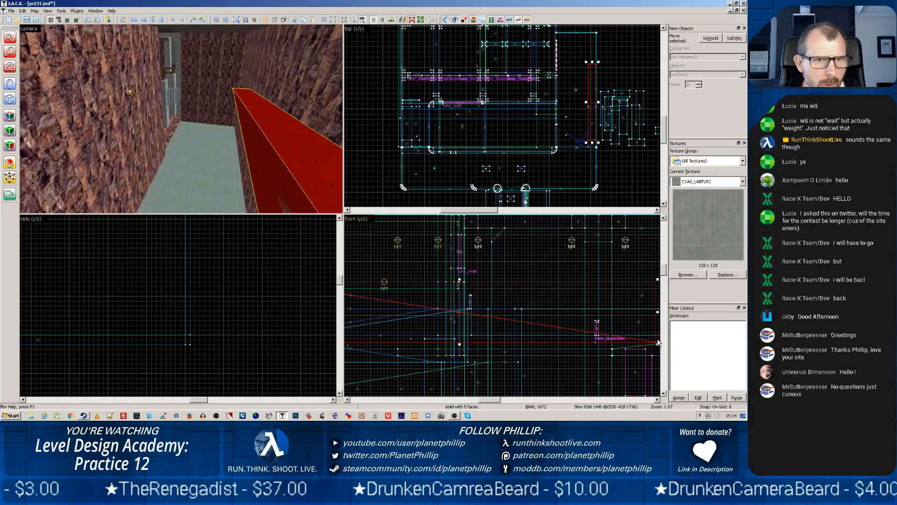
Stretch the sloped brush farther along the rock wall to 1256 units long and 192 units high, using an enlarged front view
key("z")
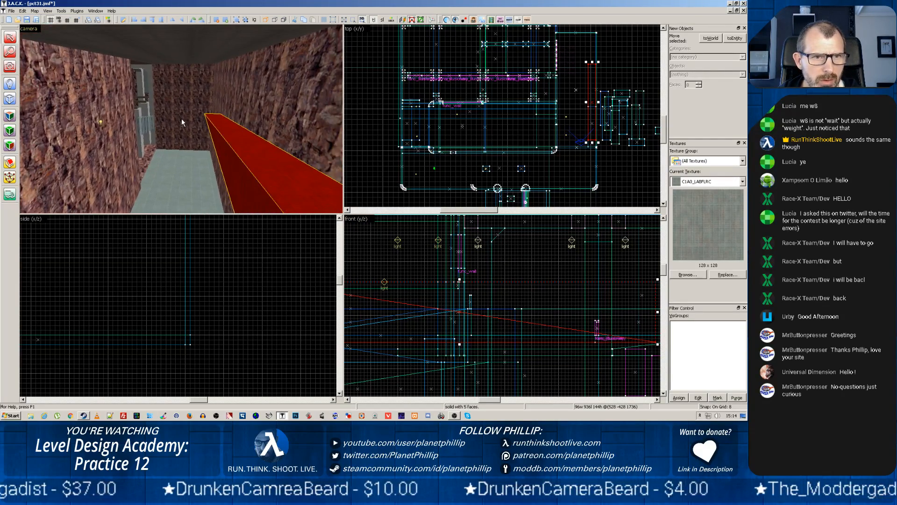
key("w")
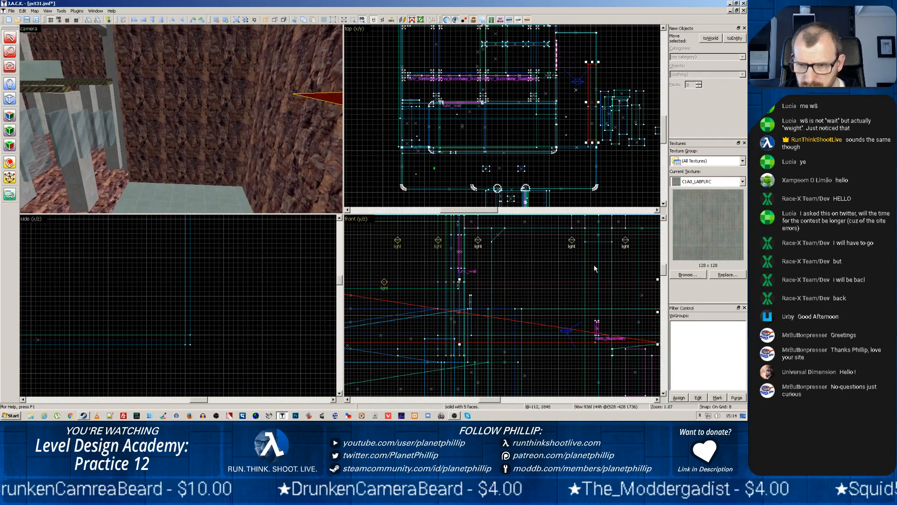
scroll(570, 290, "down", 5)
scroll(600, 310, "up", 4)
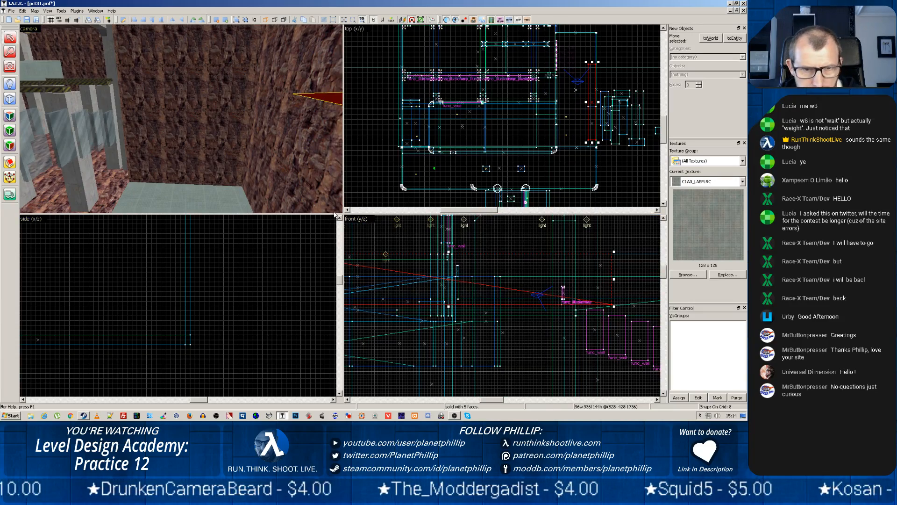
left_click_drag(343, 214, 145, 113)
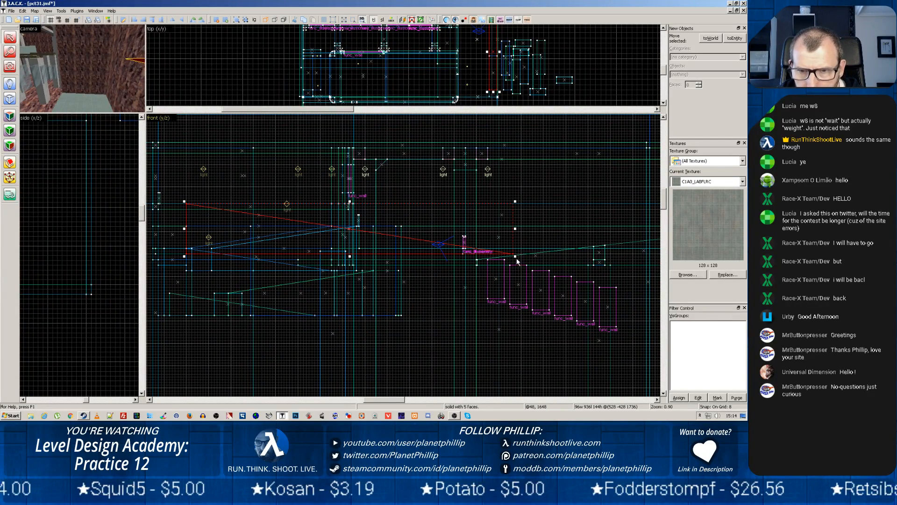
mouse_move(514, 256)
left_mouse_down()
mouse_move(646, 286)
mouse_move(636, 267)
mouse_move(626, 272)
left_mouse_up()
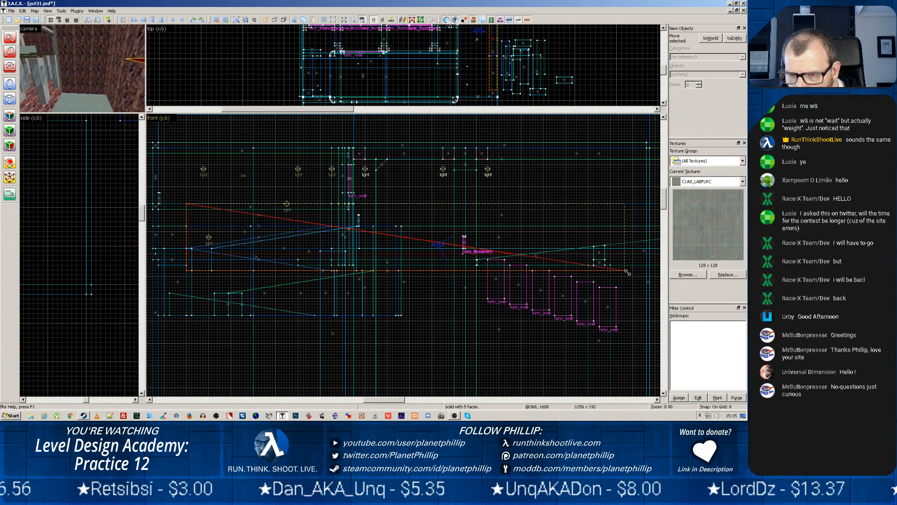
left_click_drag(627, 272, 627, 273)
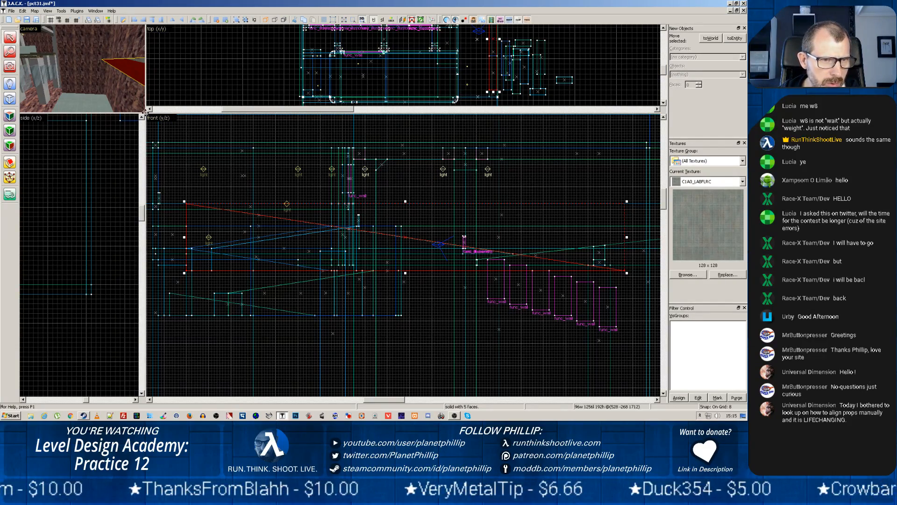
left_click_drag(145, 112, 247, 236)
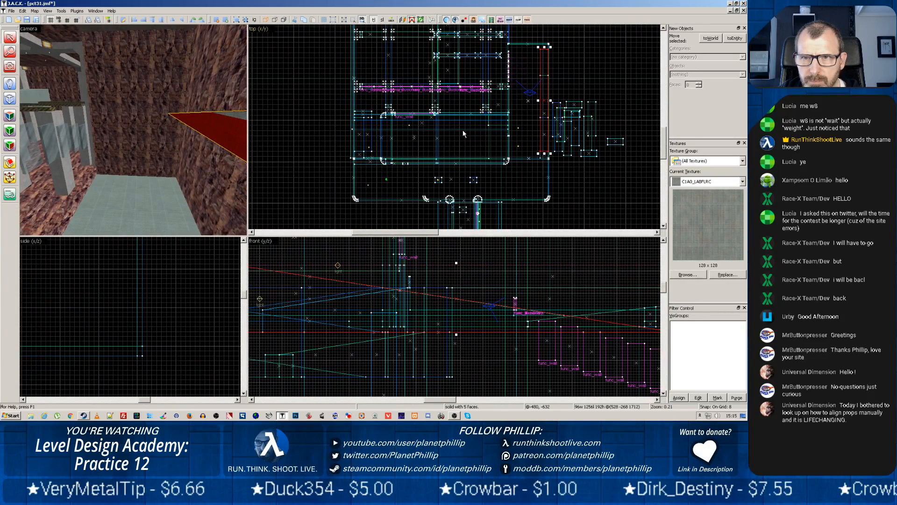
Try shortening the sloped brush to 1240 units in the top view so its end meets the edge of the corner block
left_click(541, 62)
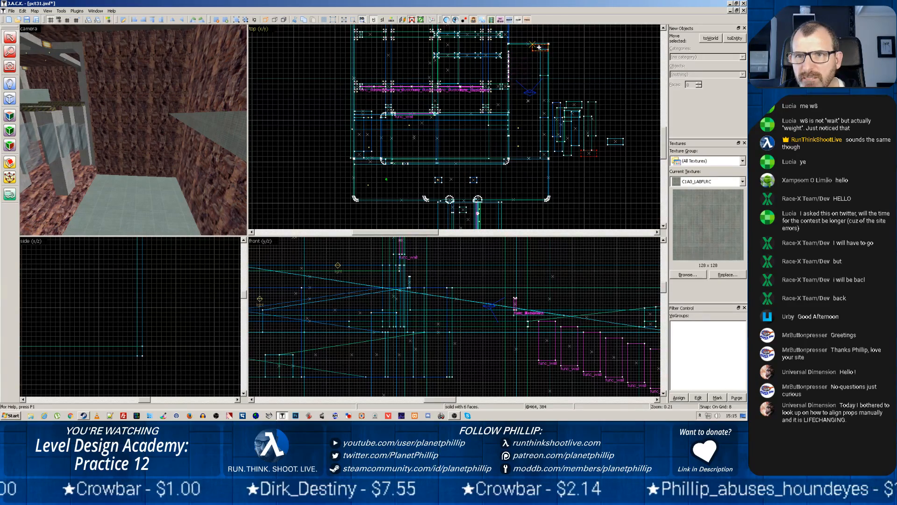
scroll(537, 71, "up", 5)
scroll(536, 71, "up", 5)
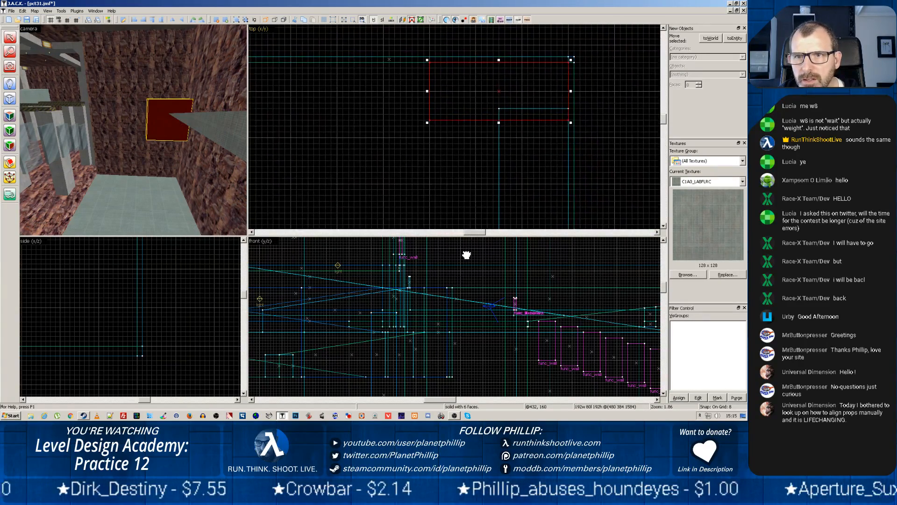
middle_click_drag(466, 255, 466, 250)
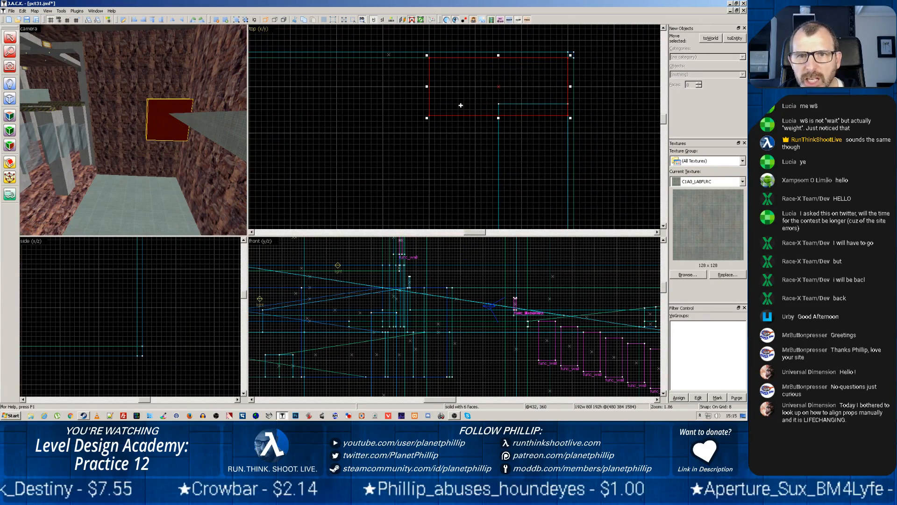
left_click(499, 161)
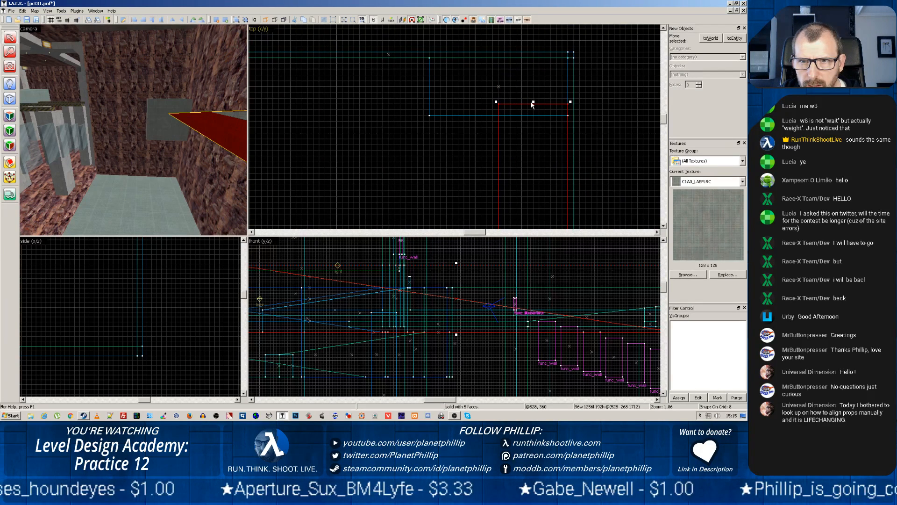
left_click_drag(533, 100, 535, 114)
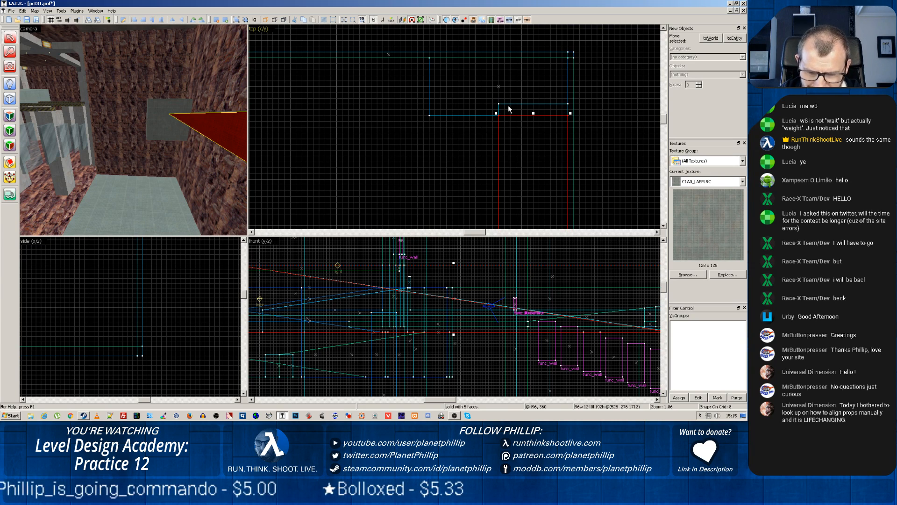
key("Escape")
left_click(211, 126)
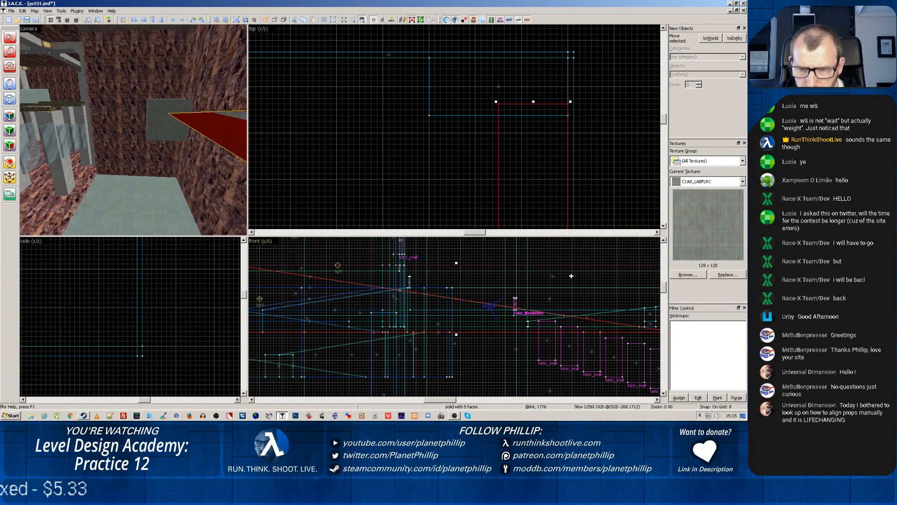
Lower the 192-unit-wide corner block by 64 units so its top is level with the low end of the sloped brush
scroll(598, 374, "down", 2)
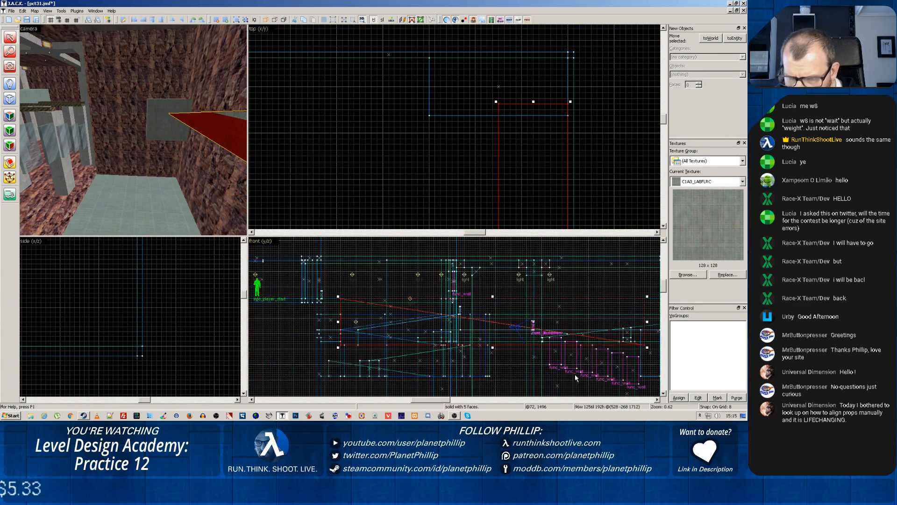
left_click(143, 124)
left_click(161, 111)
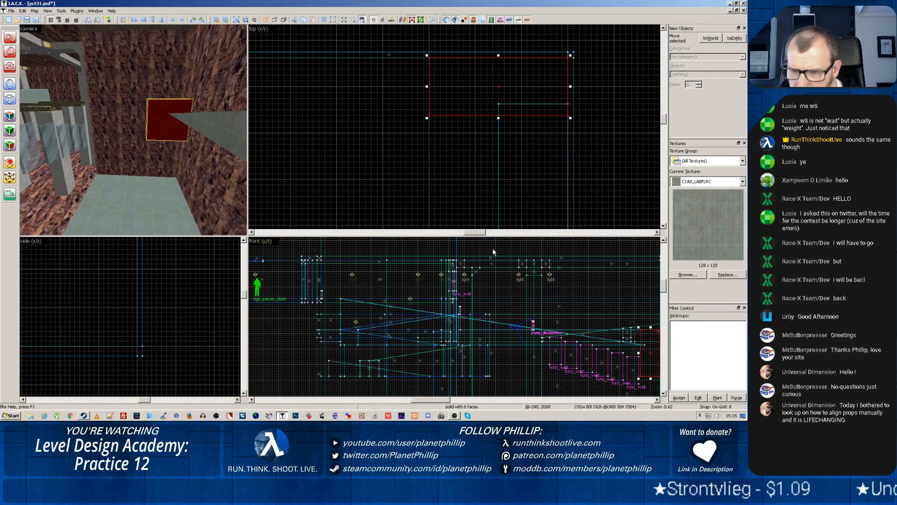
scroll(608, 298, "down", 3)
scroll(600, 299, "up", 3)
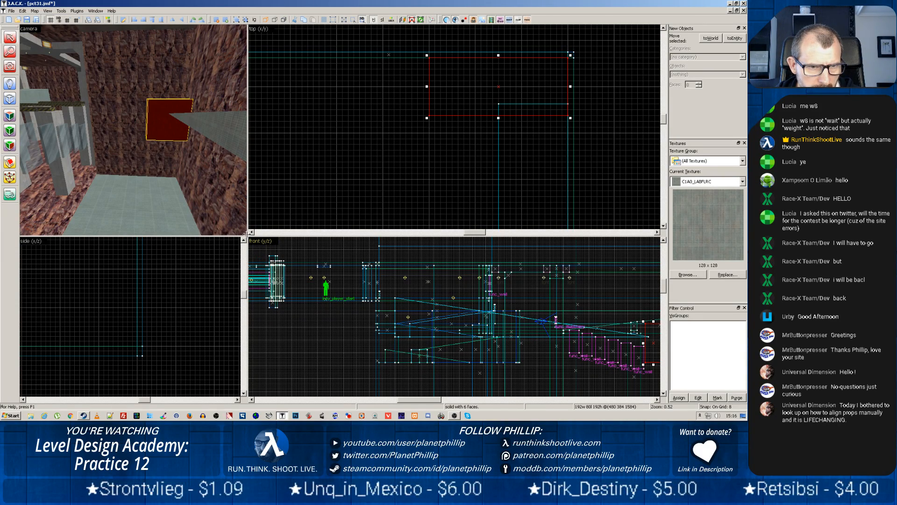
left_click_drag(247, 232, 138, 110)
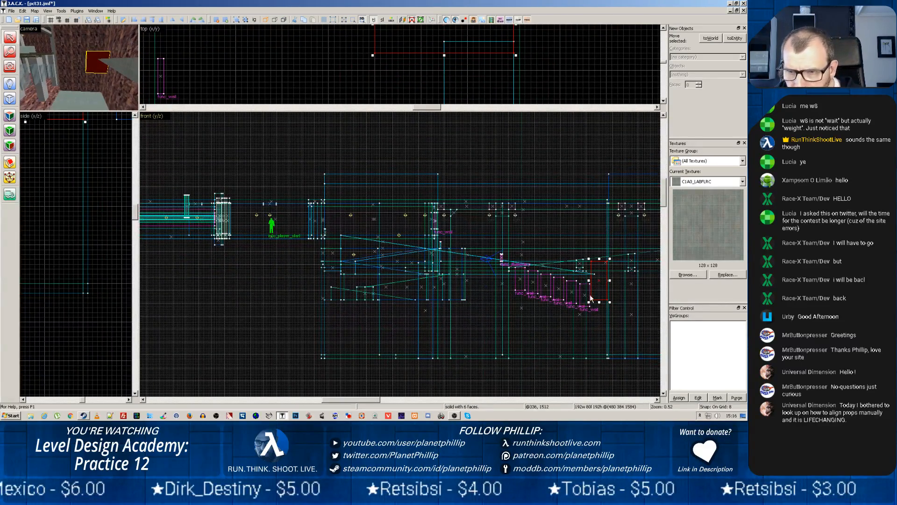
scroll(596, 285, "up", 4)
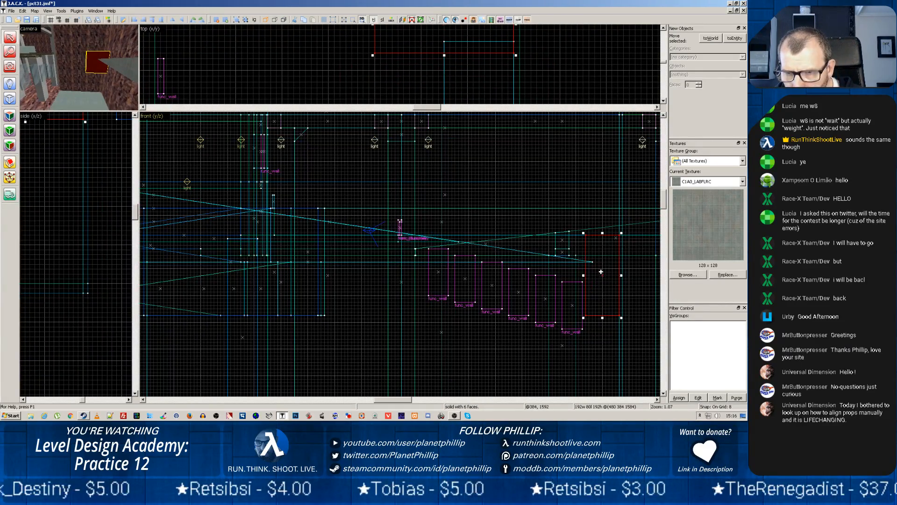
left_click_drag(601, 272, 605, 300)
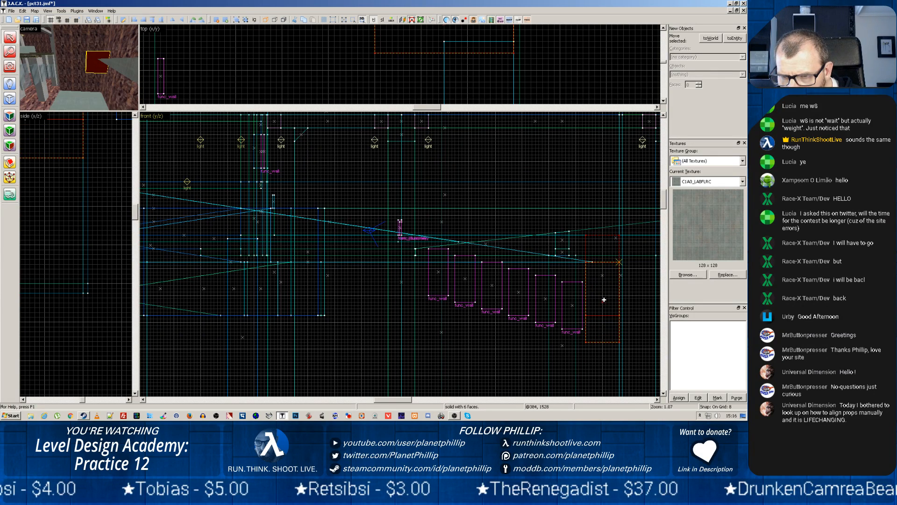
Shorten the sloped brush to 1240 units in the front view so its low end stops at the corner block's edge
left_click(121, 69)
scroll(628, 285, "up", 2)
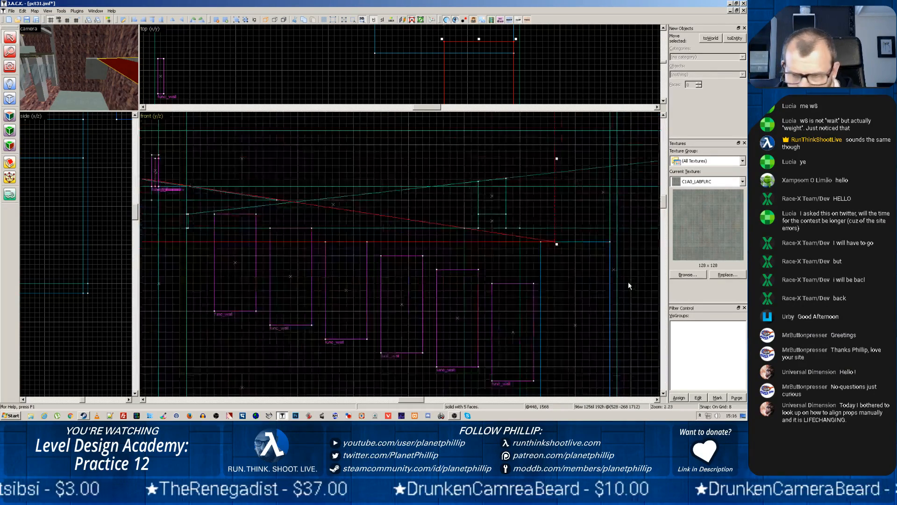
scroll(573, 272, "up", 3)
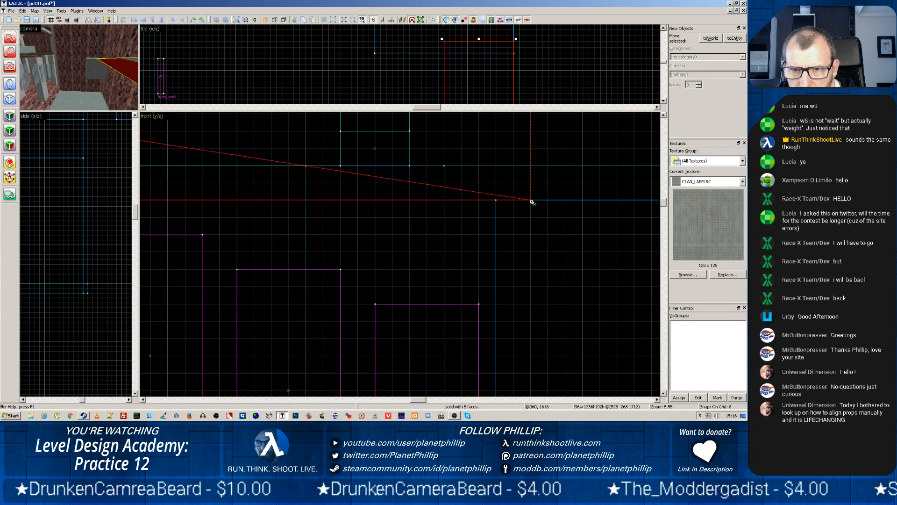
left_click_drag(532, 202, 500, 200)
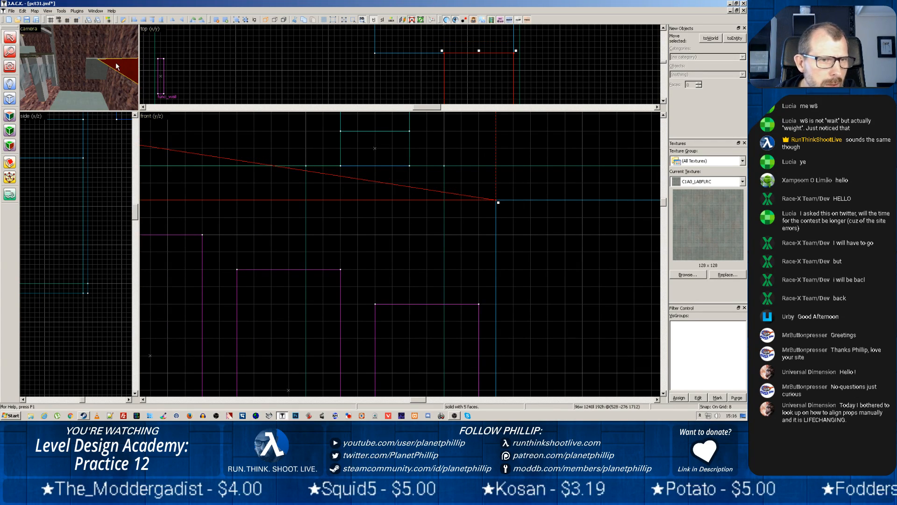
left_click(96, 69)
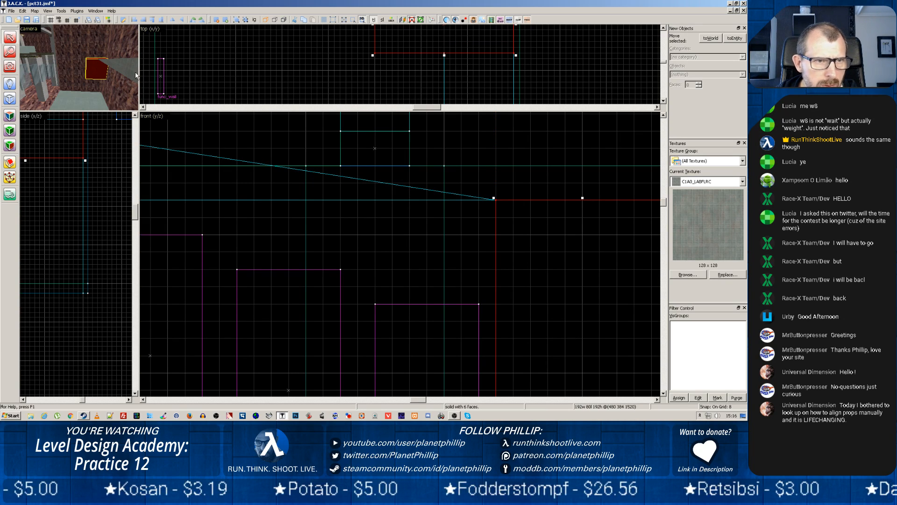
left_click(269, 164)
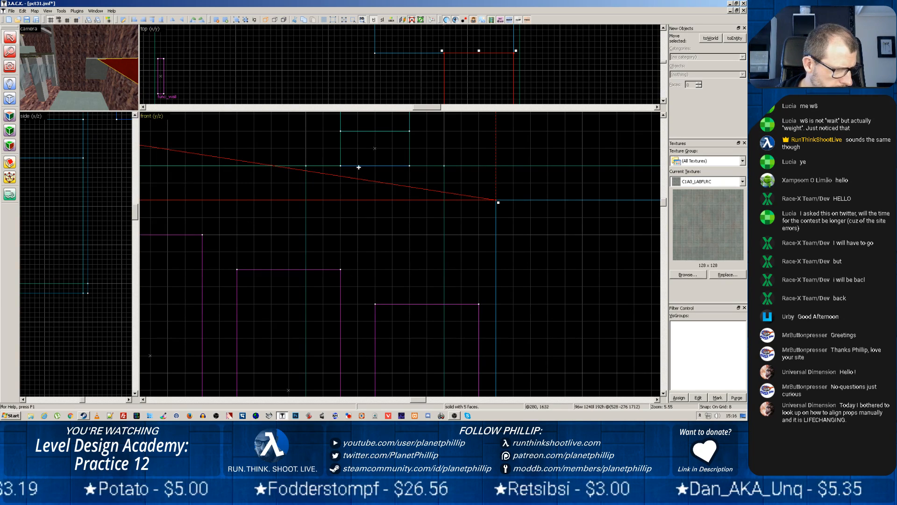
Duplicate the 1240-unit sloped brush 88 units to the side, away from the rock wall
scroll(418, 88, "down", 10)
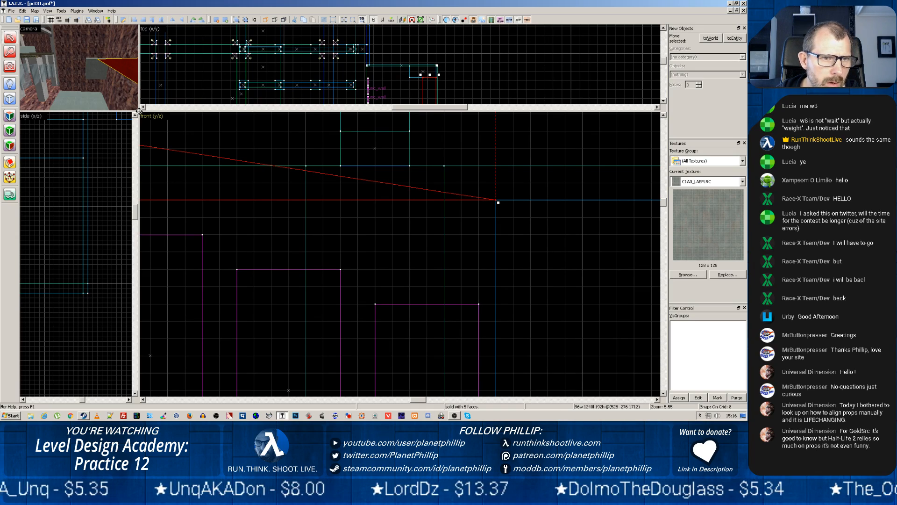
left_click_drag(139, 111, 427, 300)
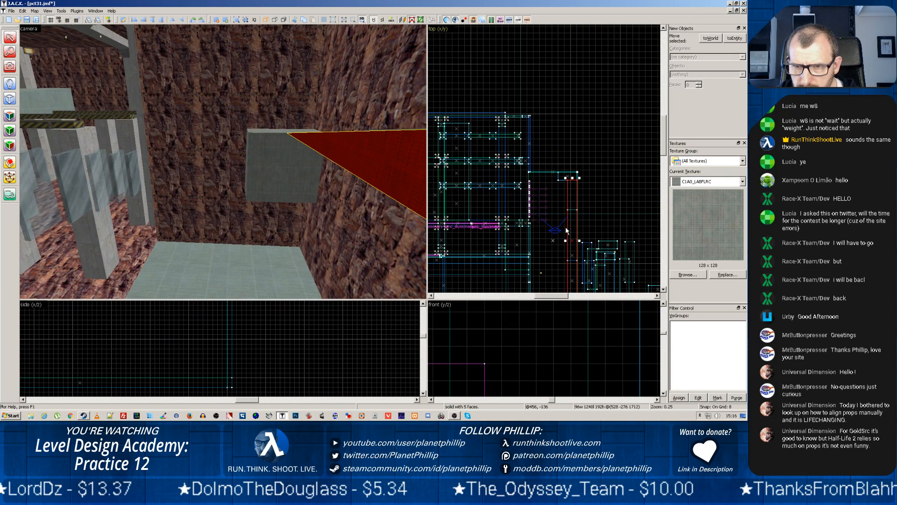
left_click_drag(566, 230, 562, 228)
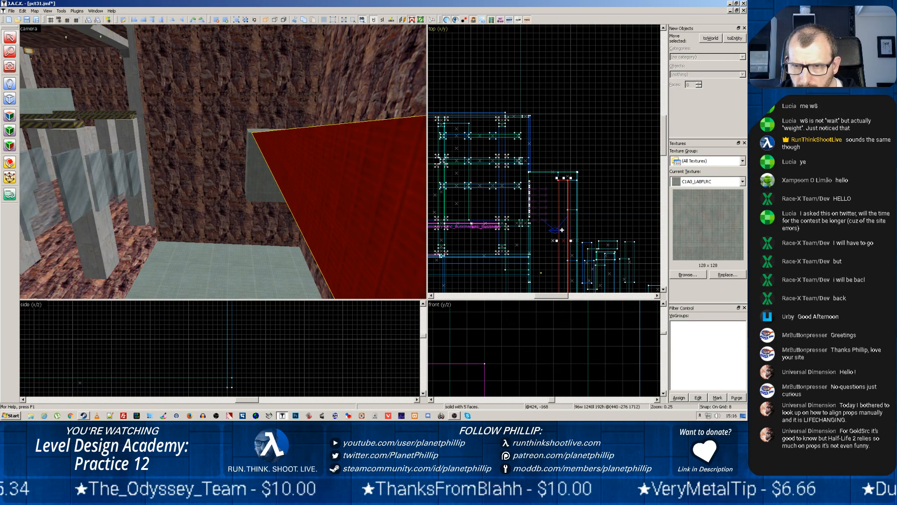
Try rotating the copied slope in the top view, examine it in the camera view, and undo the rotation
mouse_move(569, 178)
left_mouse_down()
mouse_move(499, 243)
mouse_move(531, 279)
mouse_move(571, 279)
left_mouse_up()
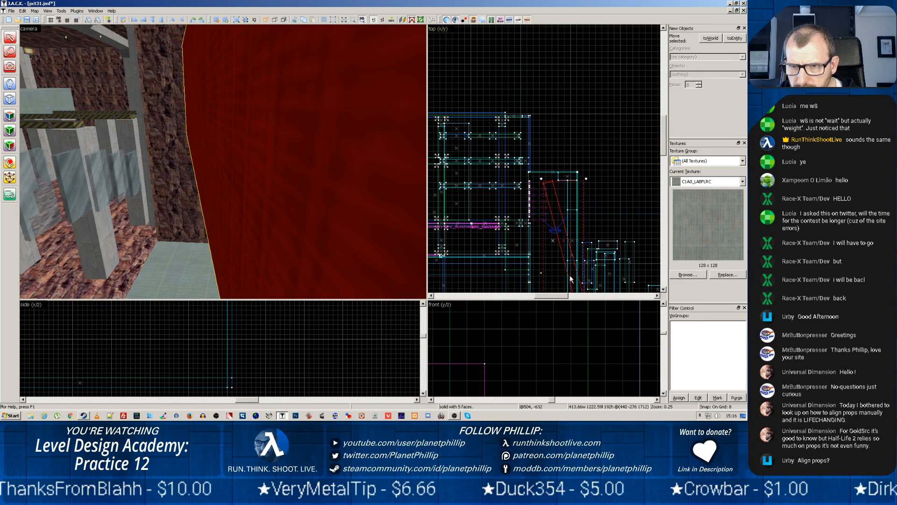
scroll(265, 149, "down", 2)
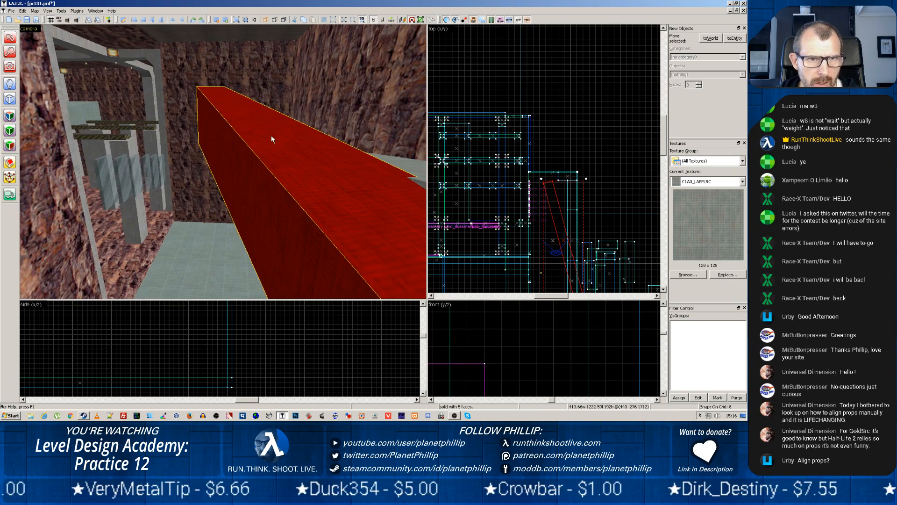
key("z")
key("z")
scroll(225, 152, "up", 2)
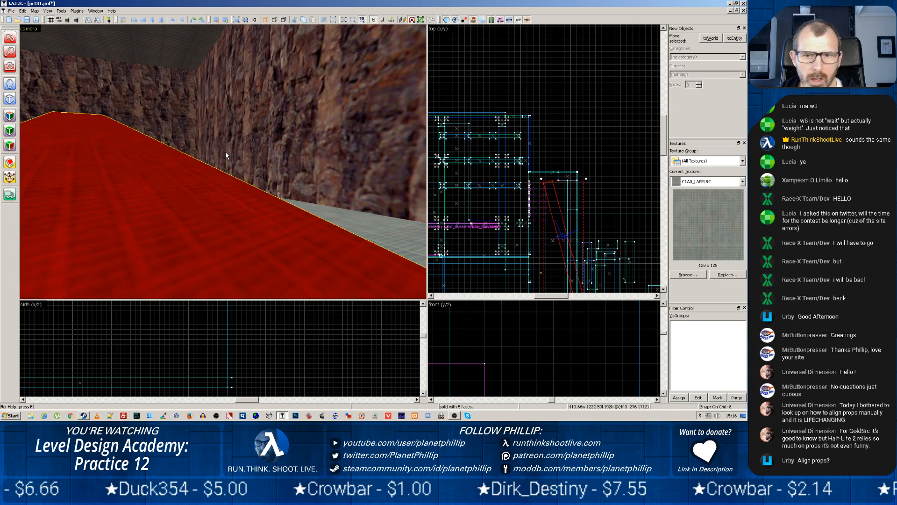
key("ctrl+z")
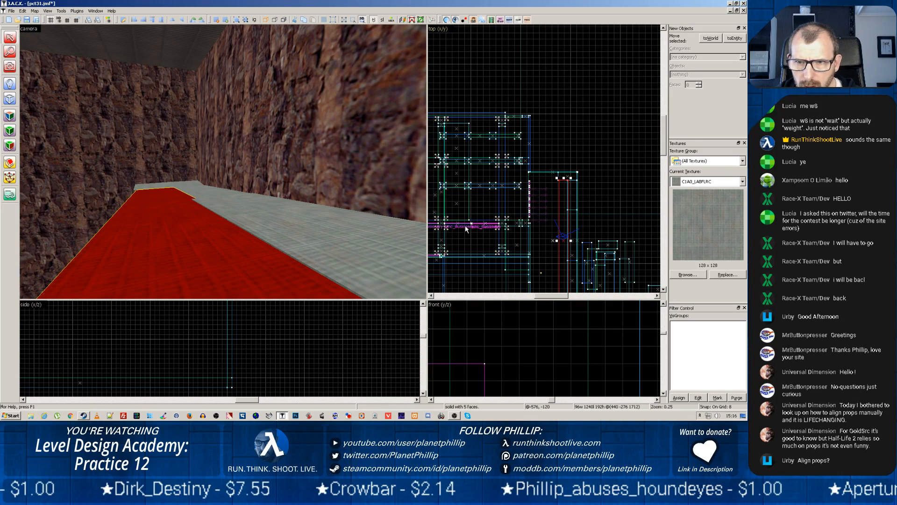
Move the copied slope down past the corner block in the front view and delete it
scroll(530, 232, "down", 2)
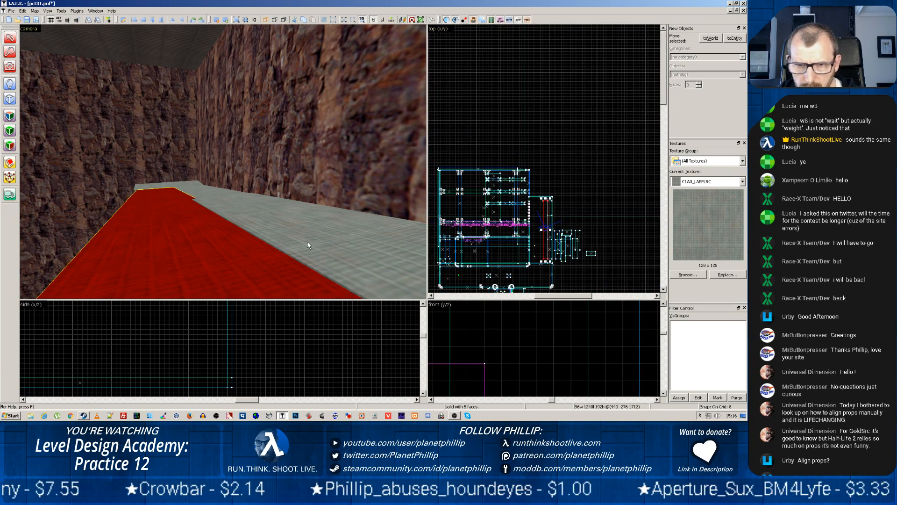
left_click_drag(427, 300, 275, 207)
scroll(453, 278, "down", 2)
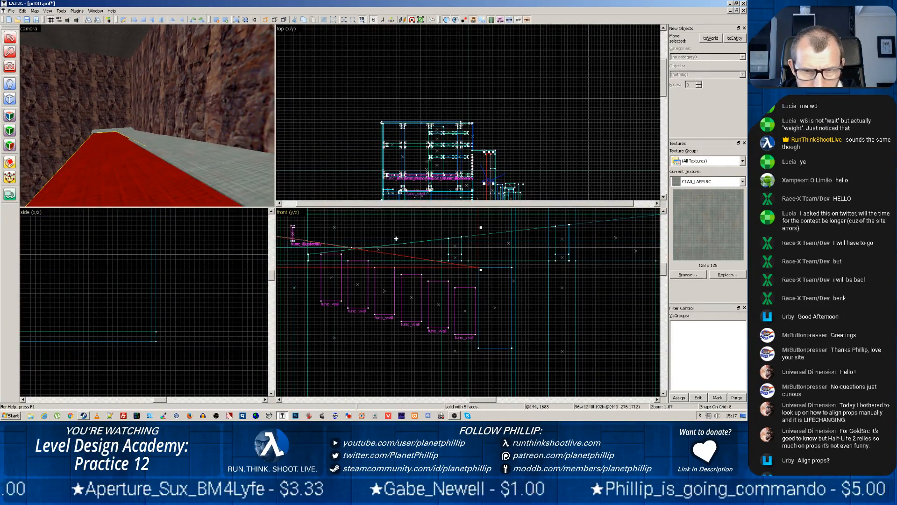
mouse_move(395, 240)
left_mouse_down()
mouse_move(398, 273)
mouse_move(603, 306)
mouse_move(652, 300)
left_mouse_up()
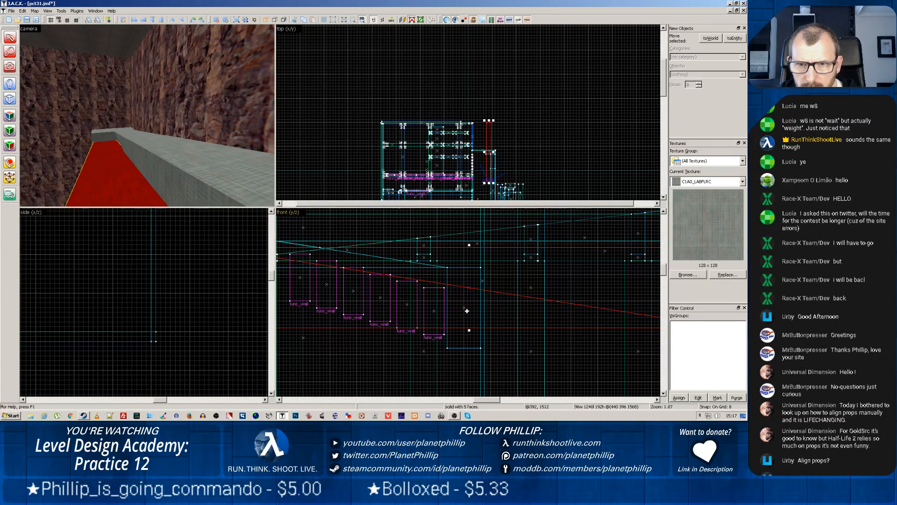
key("Delete")
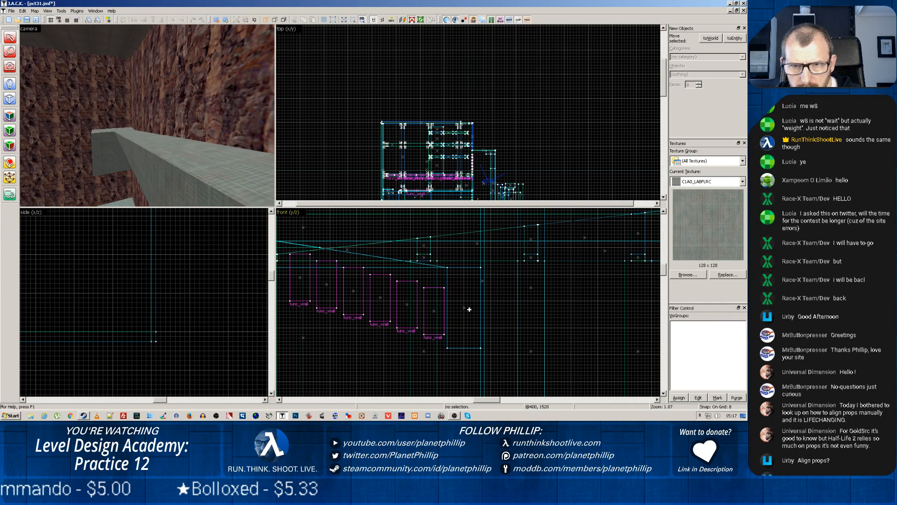
Duplicate the 1240-unit sloped brush 96 units to the side and rotate the copy end for end, putting its tall end at the corner block
left_click(191, 167)
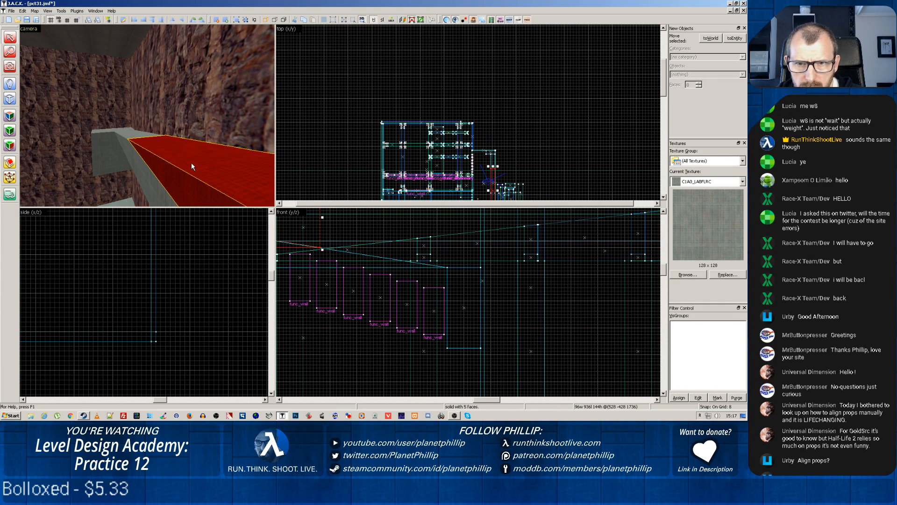
key("Escape")
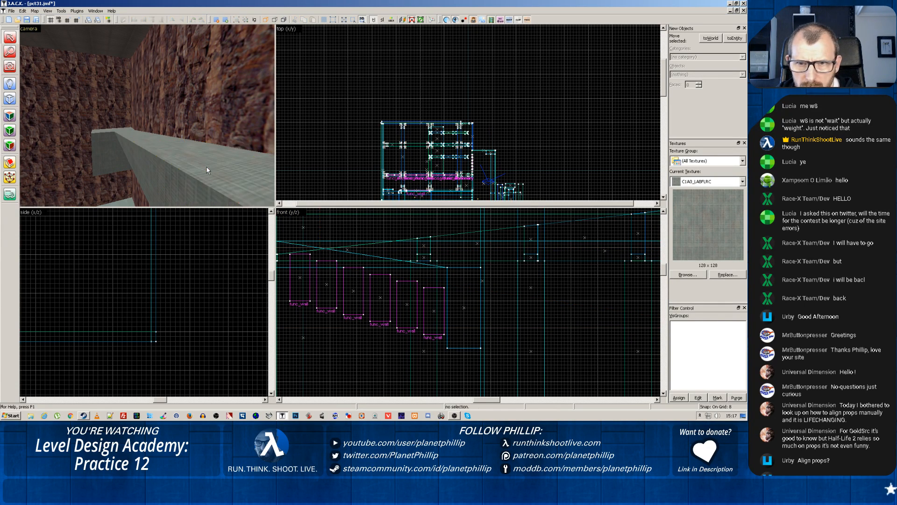
left_click(177, 173)
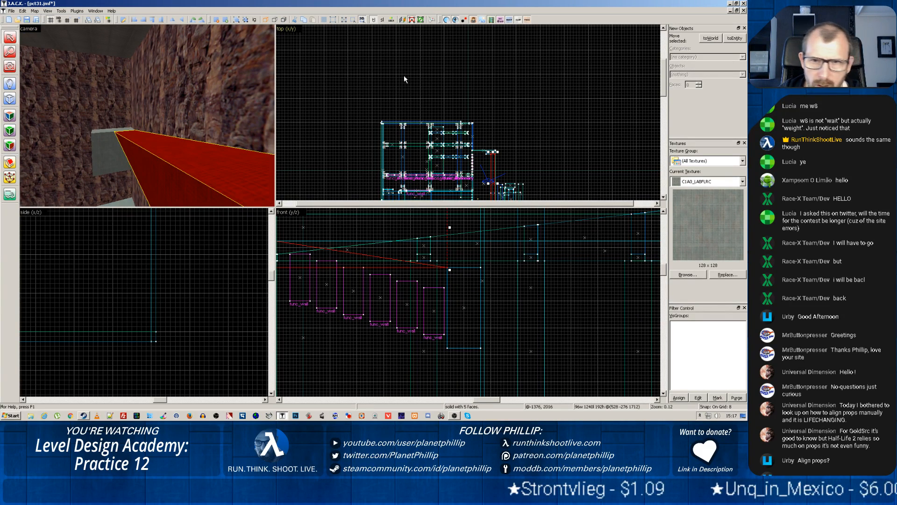
scroll(537, 90, "up", 3)
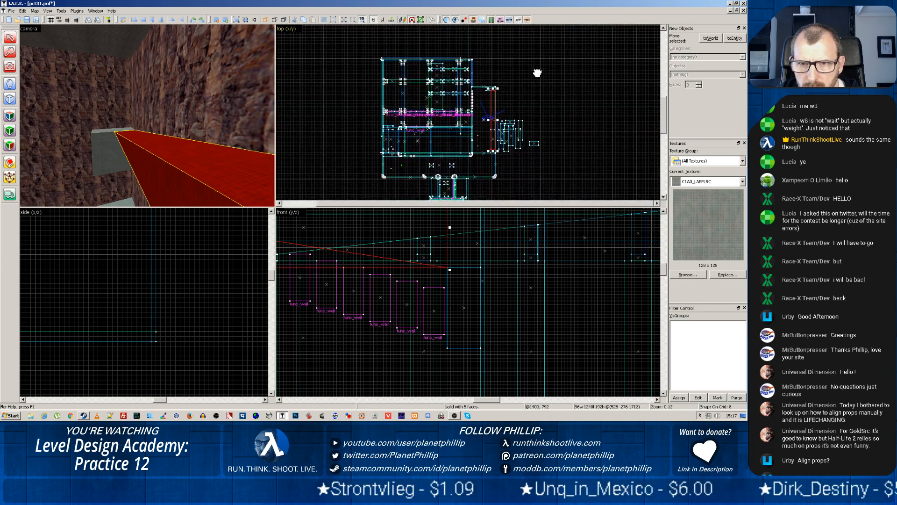
scroll(536, 100, "up", 3)
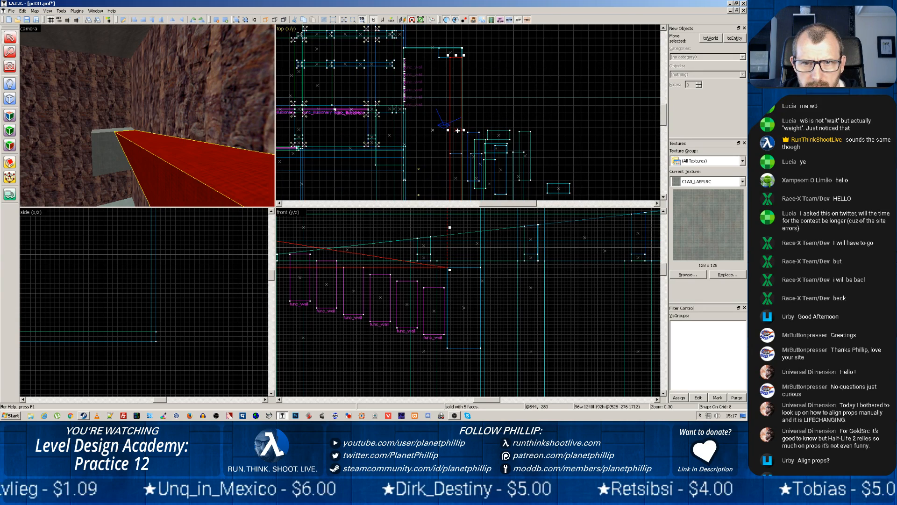
left_click_drag(457, 130, 445, 130)
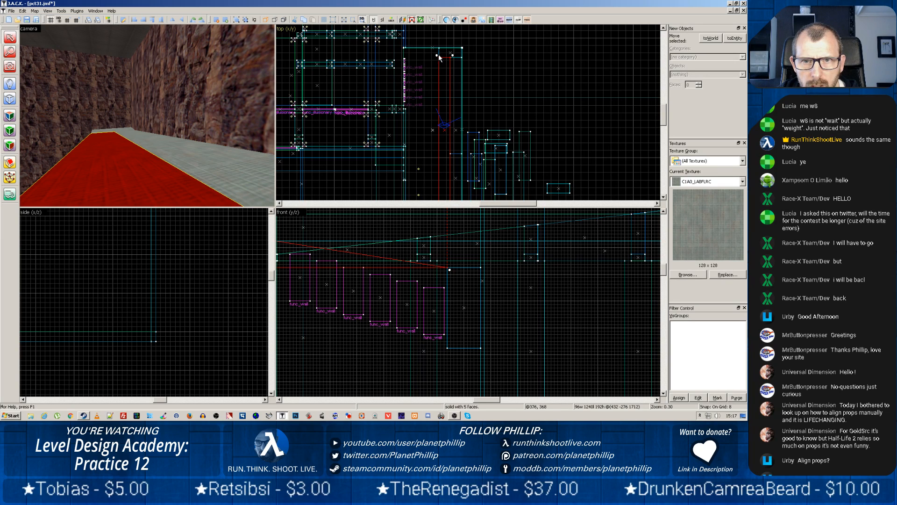
mouse_move(439, 57)
left_mouse_down()
mouse_move(398, 94)
mouse_move(390, 123)
mouse_move(413, 178)
mouse_move(452, 195)
left_mouse_up()
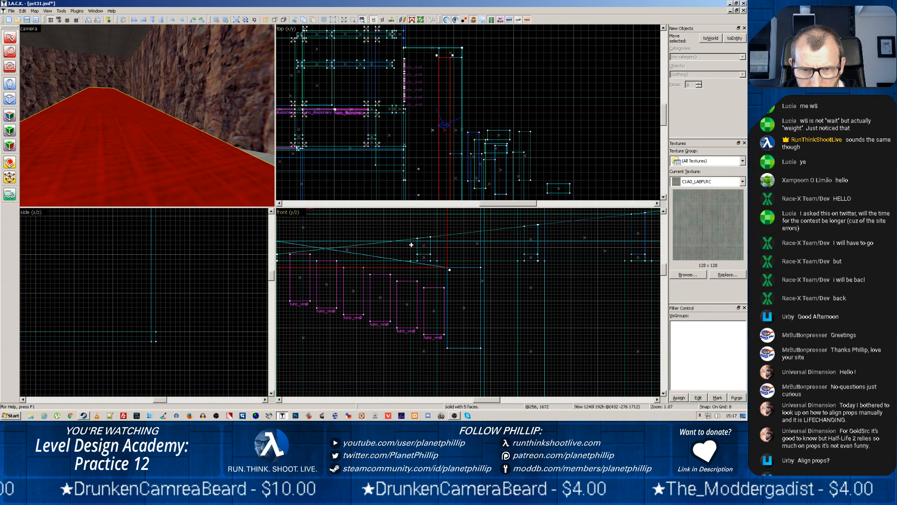
Lower the reversed slope 192 units in the front view so its high end meets the wall ramp's low end, and examine it in the camera view
left_click_drag(411, 237, 411, 313)
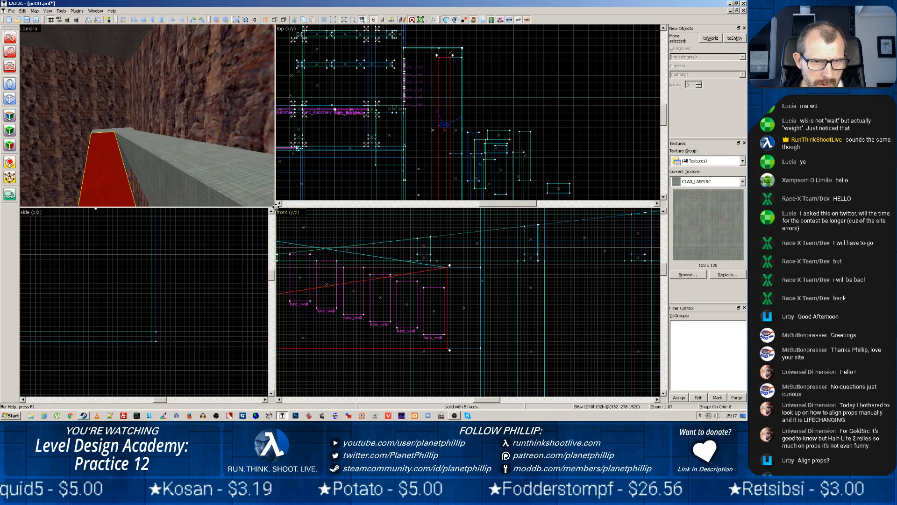
left_click_drag(275, 207, 515, 317)
key("z")
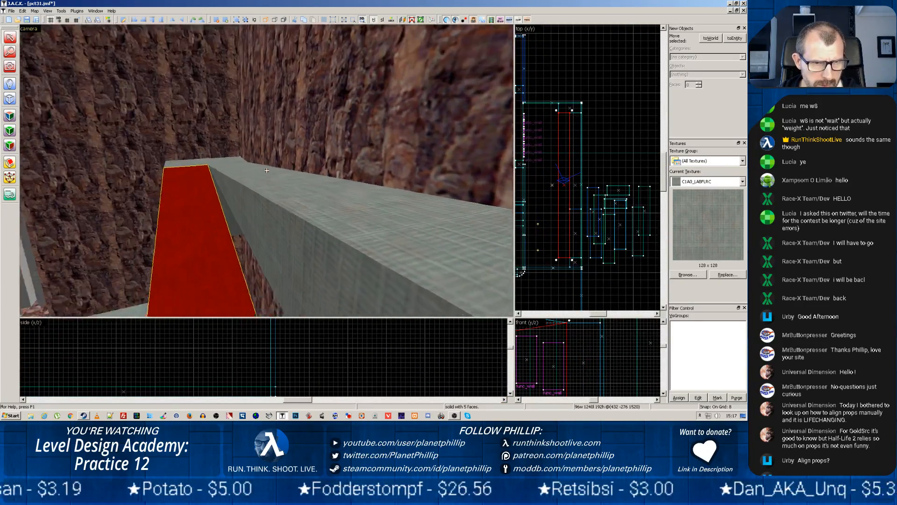
key("z")
key("w")
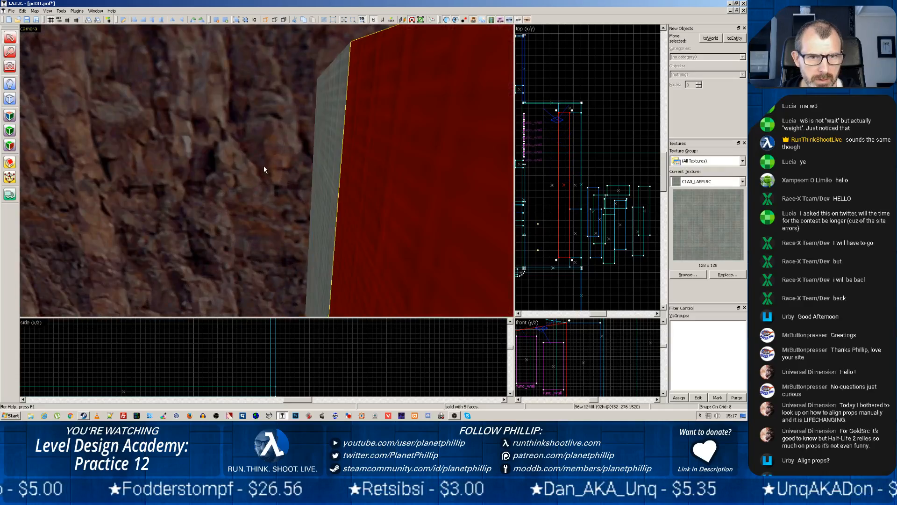
key("w")
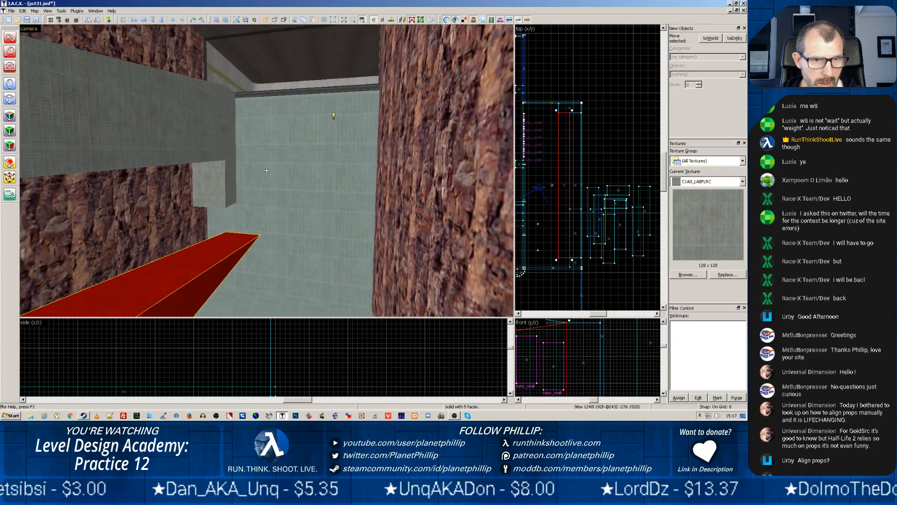
Shorten the 96 by 80 unit block at the high end of the rock-wall ramp to a height of 192 units from below
left_click(218, 183)
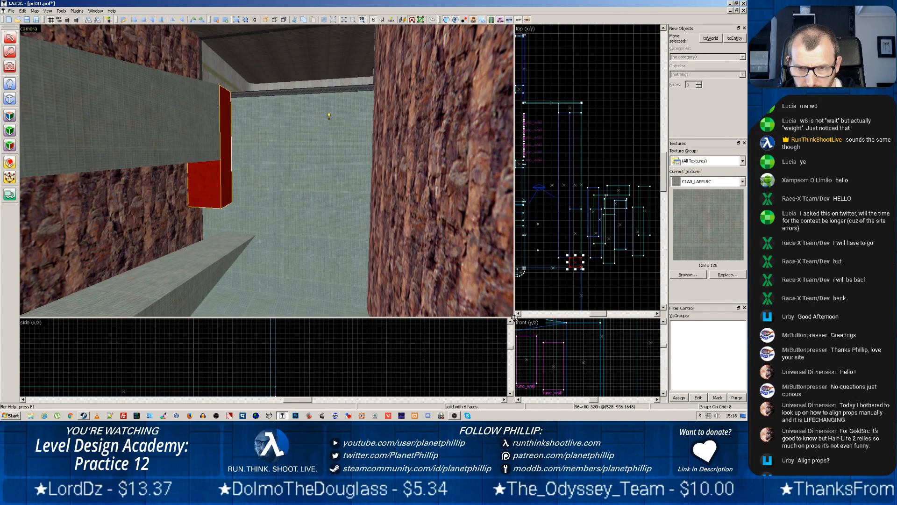
left_click_drag(514, 318, 257, 149)
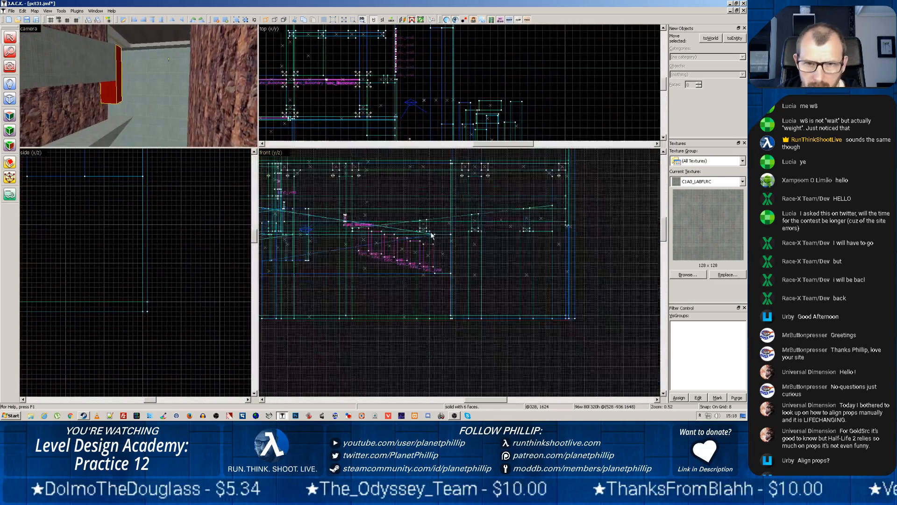
scroll(431, 236, "down", 4)
scroll(334, 244, "up", 5)
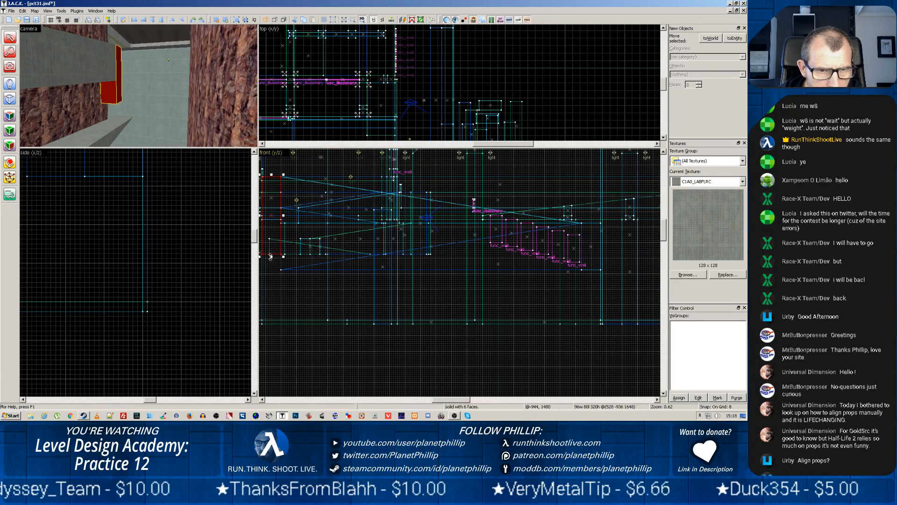
left_click_drag(270, 257, 268, 212)
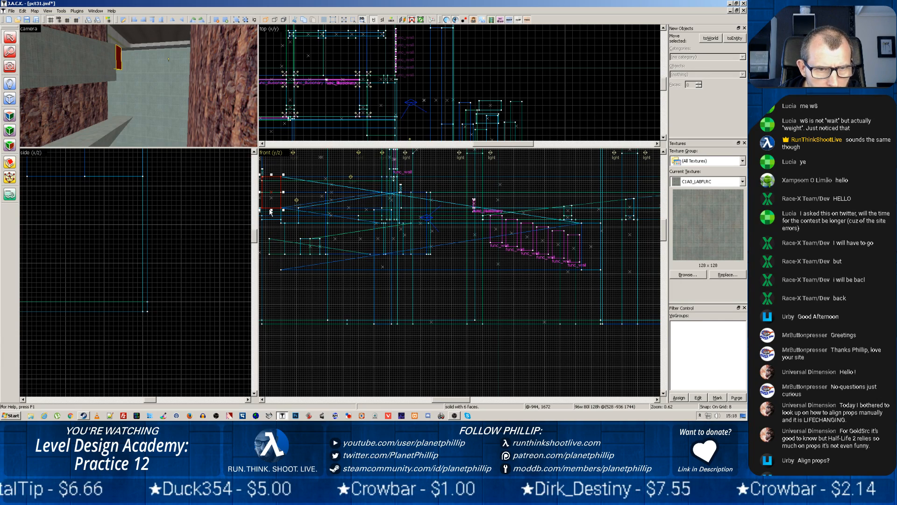
left_click(96, 66)
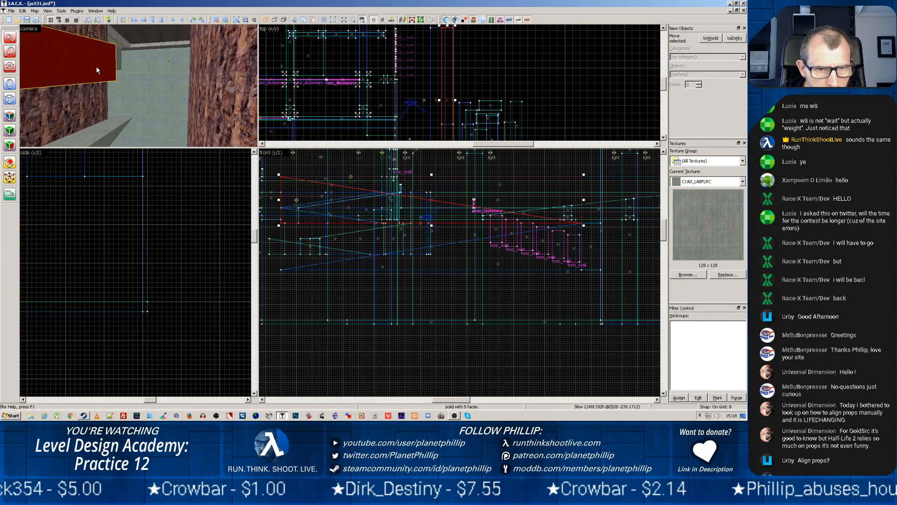
left_click(118, 58)
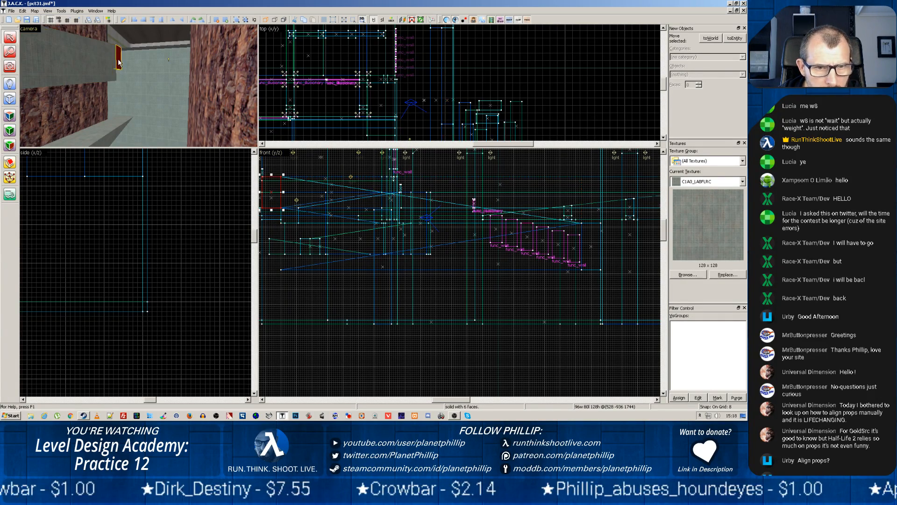
left_click_drag(271, 211, 272, 226)
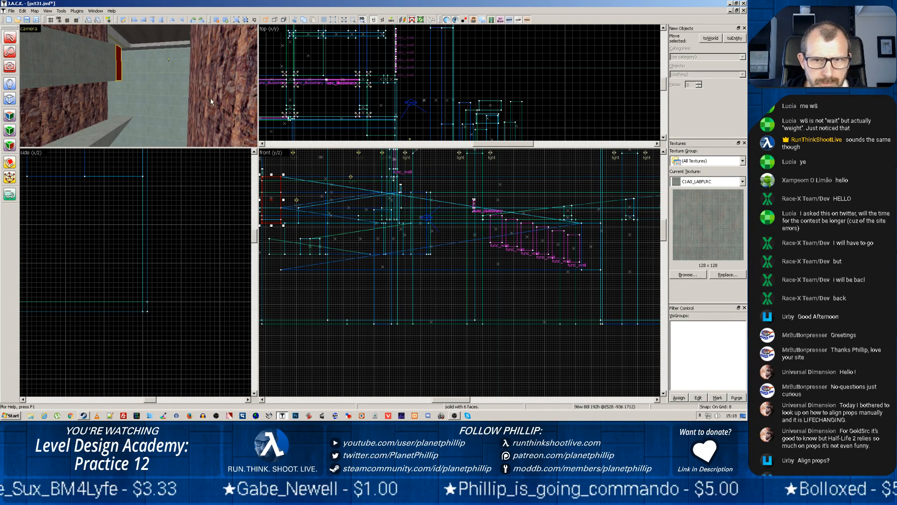
Move the 192 by 80 unit block from the spare brushes outside the room to directly beside the shortened block in the top view
scroll(439, 95, "down", 2)
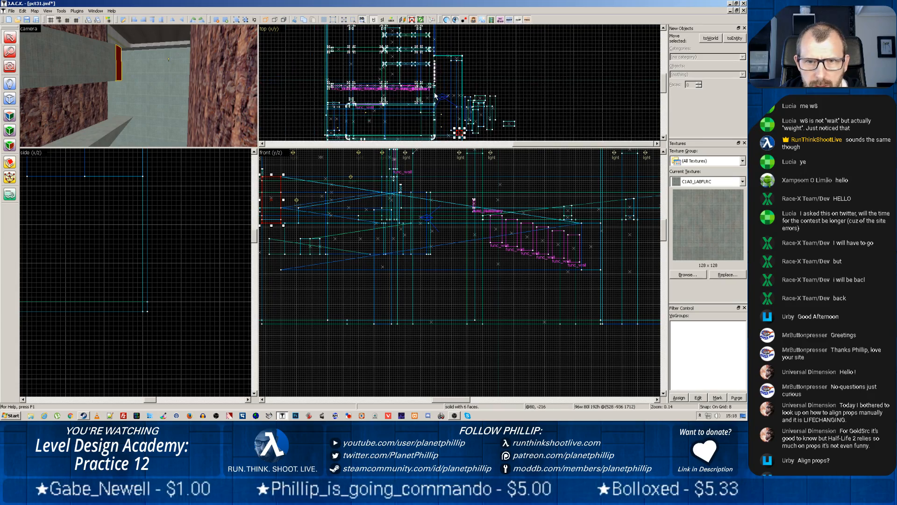
left_click_drag(453, 104, 384, 116)
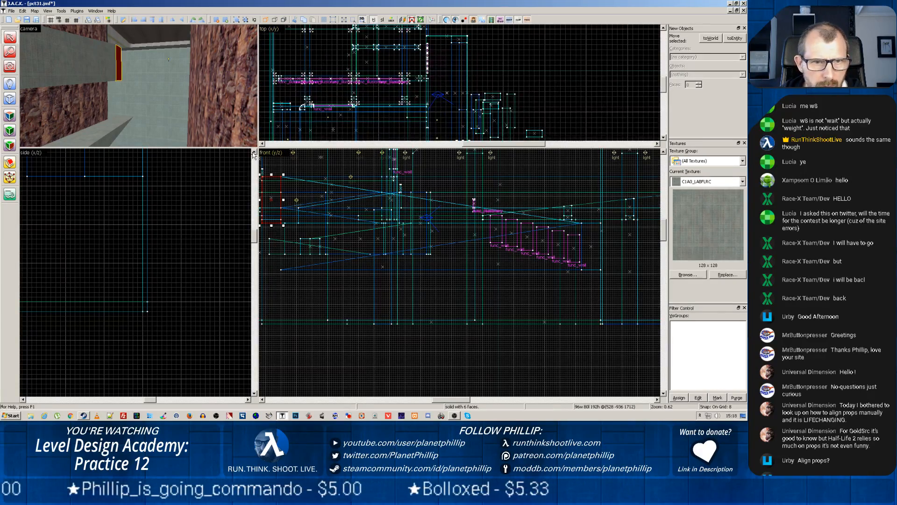
left_click_drag(258, 147, 209, 286)
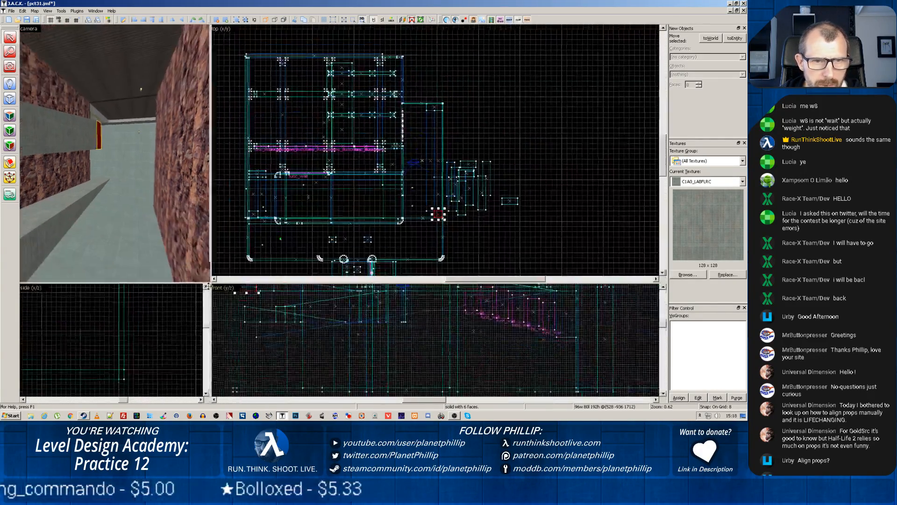
scroll(408, 207, "up", 2)
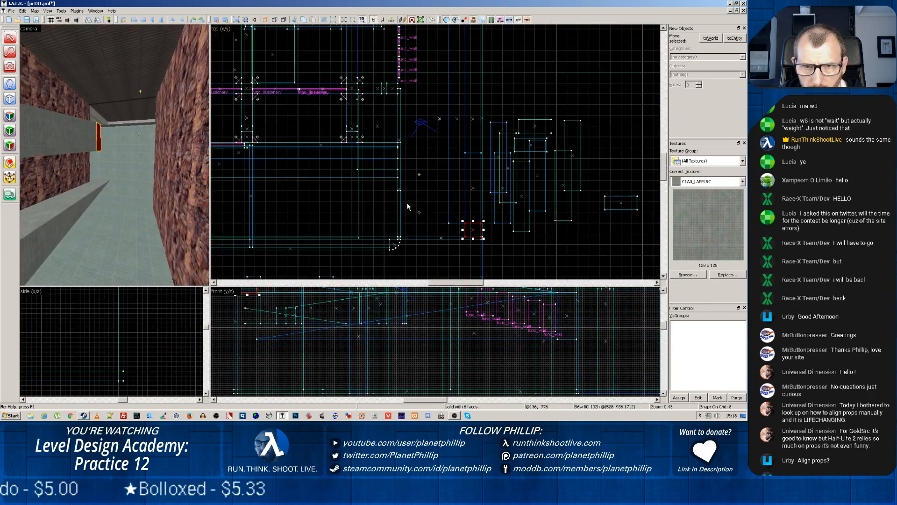
left_click(533, 130)
left_click_drag(532, 130, 451, 230)
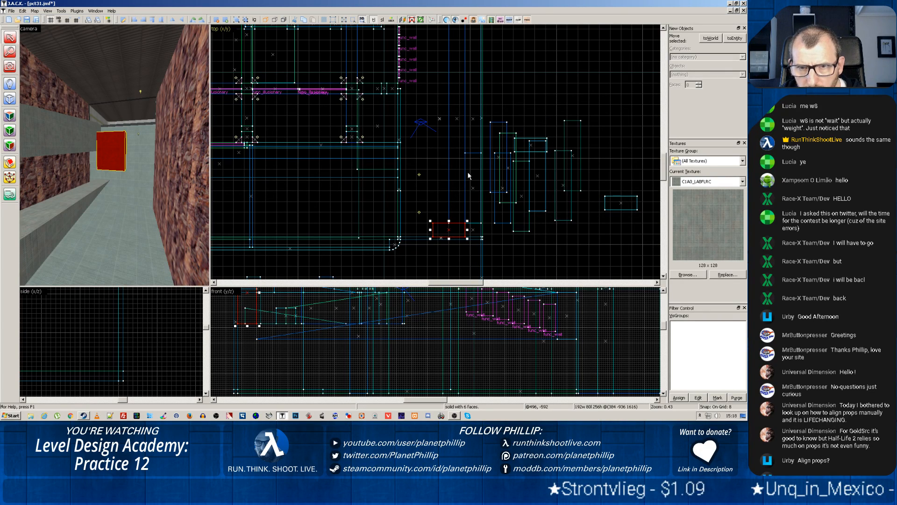
Move the 416-unit sloped brush out of the ramp area to the spare brushes outside the room
left_click(471, 189)
left_click(473, 154)
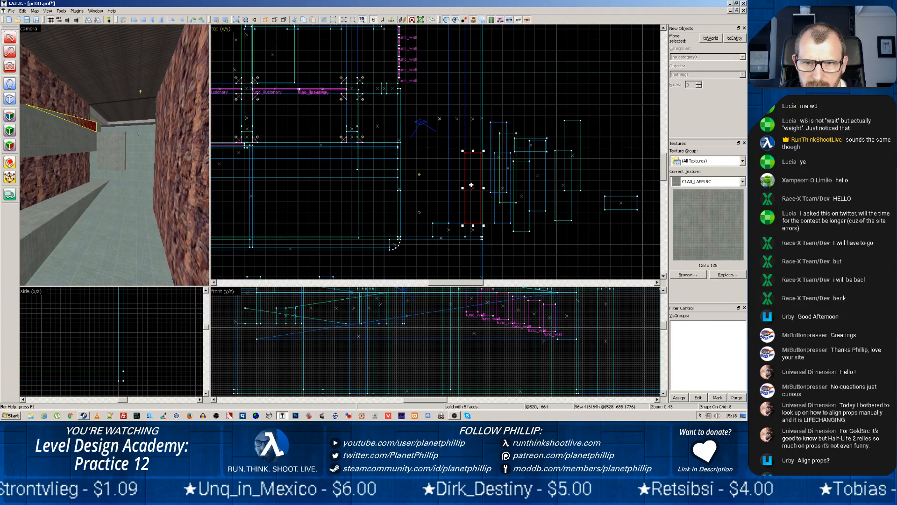
left_click_drag(471, 185, 614, 136)
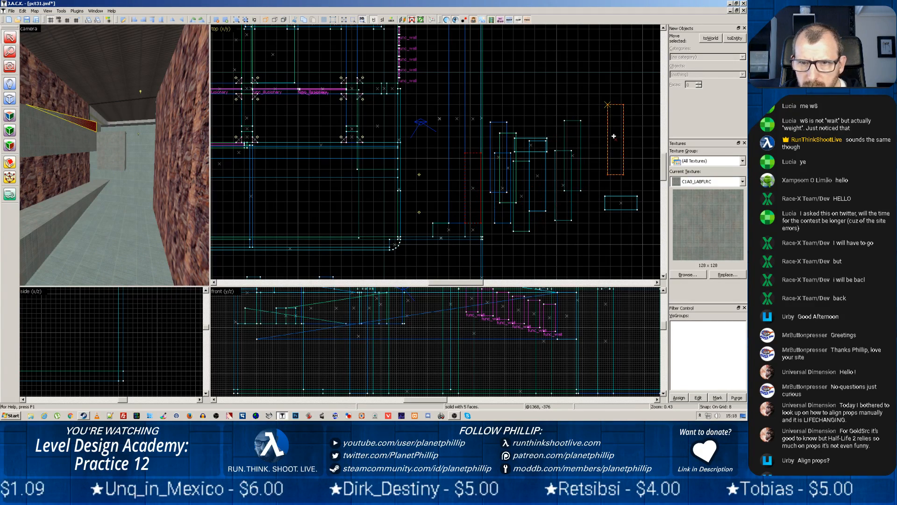
Duplicate the 1240-unit rock-wall ramp 192 units to the side, placing the copy beyond the reversed ramp
left_click(74, 131)
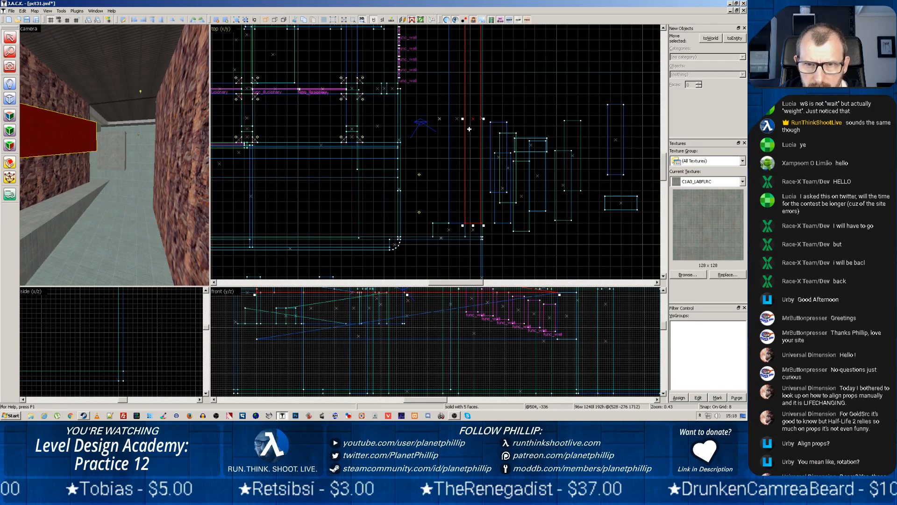
left_click_drag(470, 129, 436, 129)
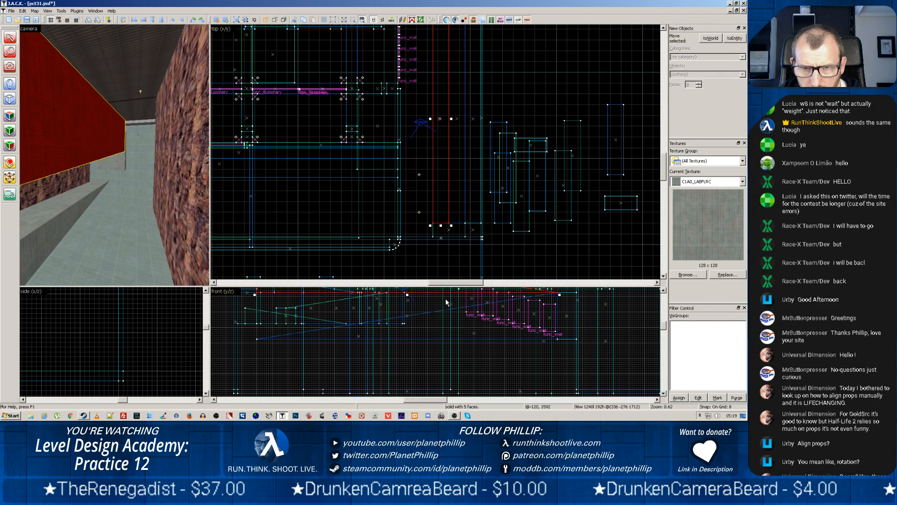
scroll(445, 298, "down", 3)
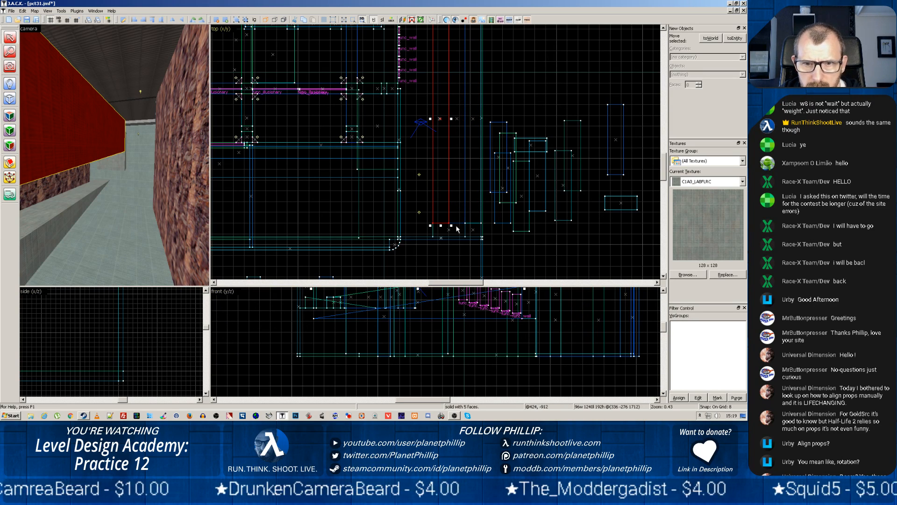
left_click_drag(509, 119, 511, 204)
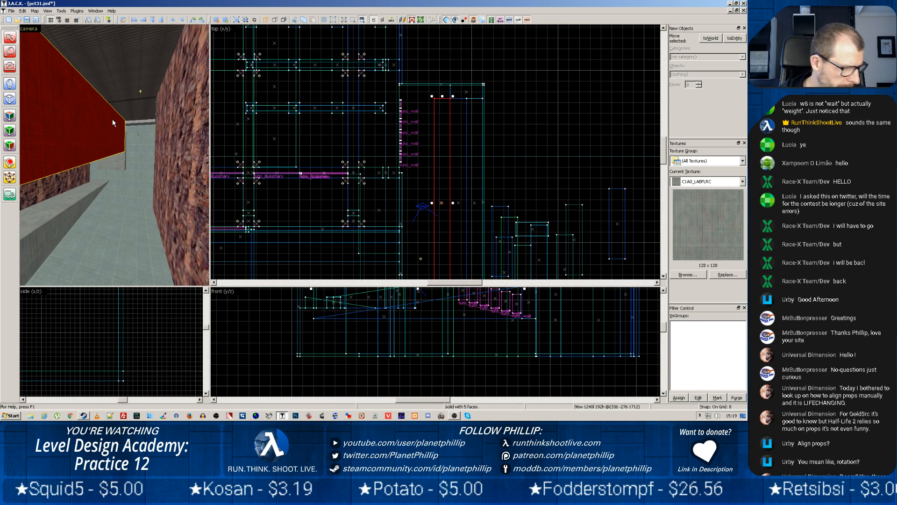
key("s")
key("z")
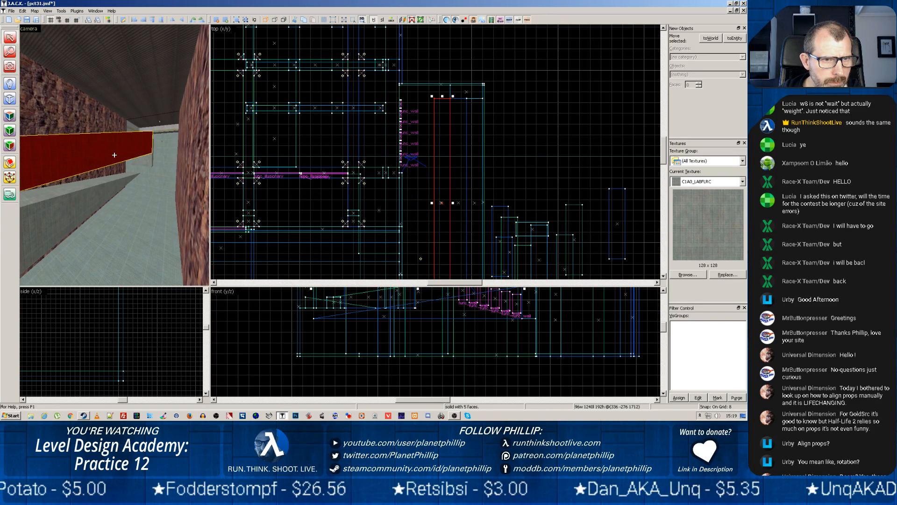
key("z")
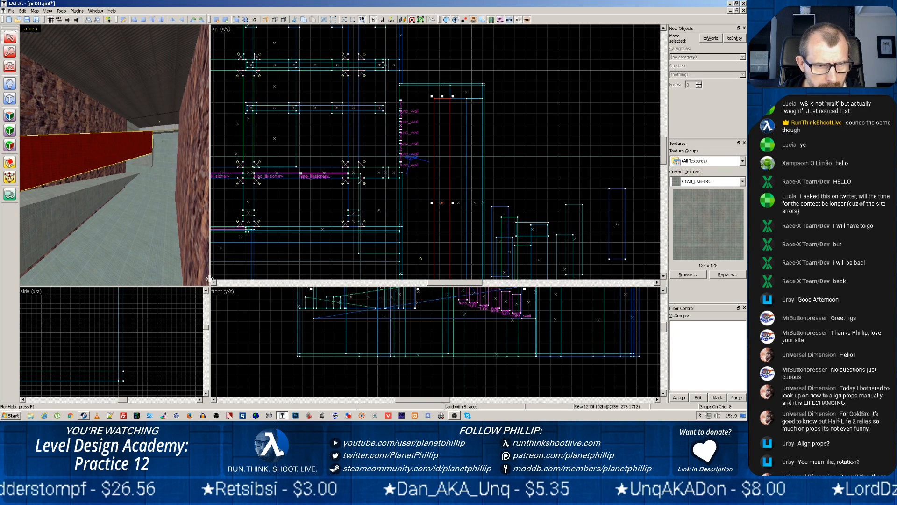
Lower the copied ramp 384 units in the front view so its high end lines up with the reversed ramp's low end
scroll(458, 345, "up", 1)
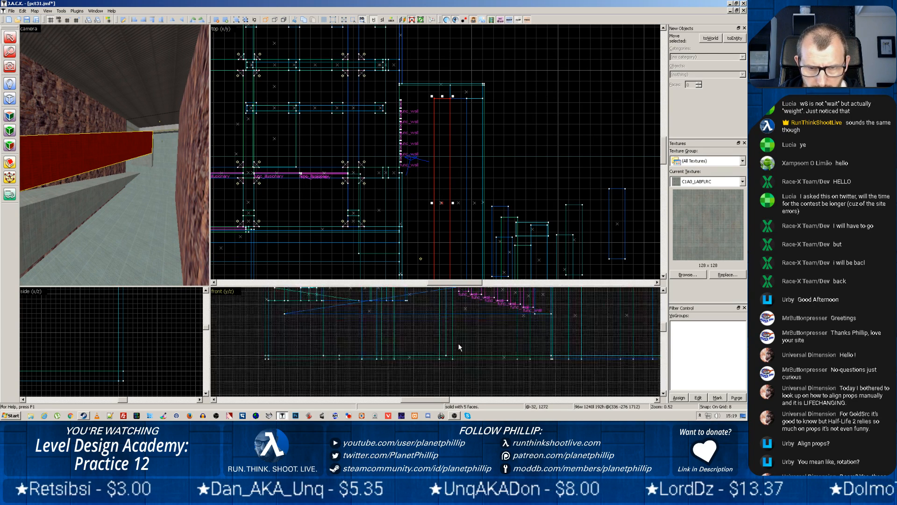
scroll(455, 339, "down", 4)
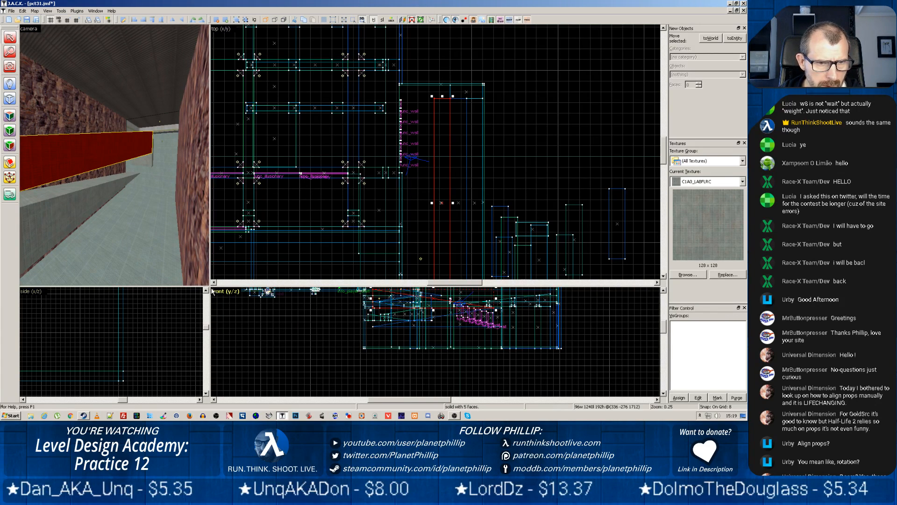
left_click_drag(209, 285, 214, 134)
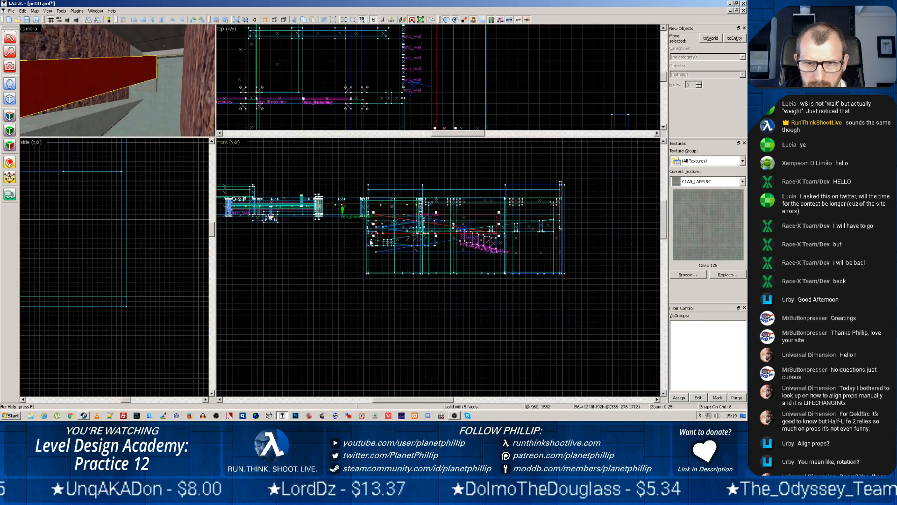
scroll(474, 246, "up", 2)
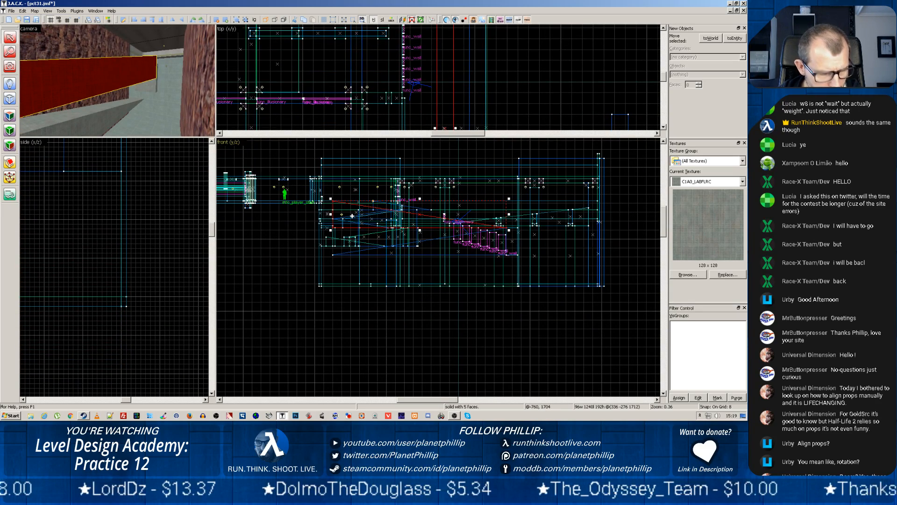
left_click_drag(352, 216, 352, 243)
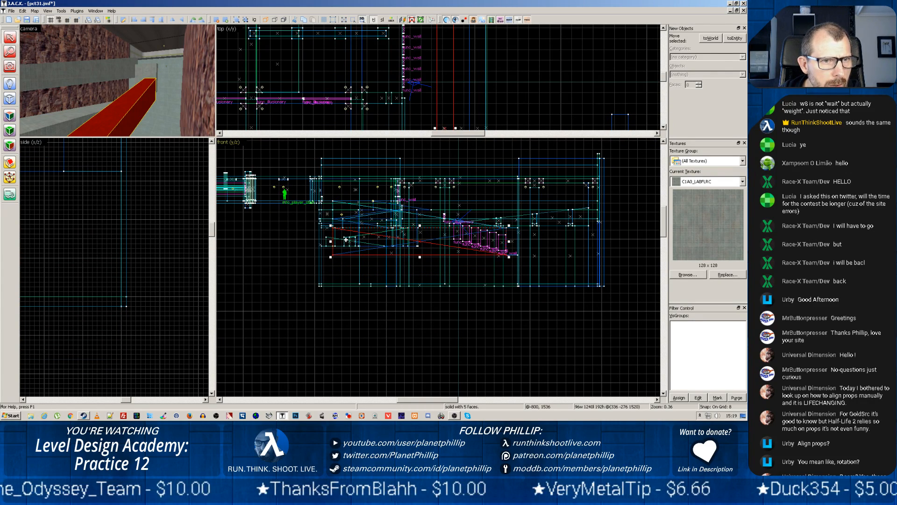
left_click_drag(398, 248, 420, 275)
scroll(419, 275, "up", 6)
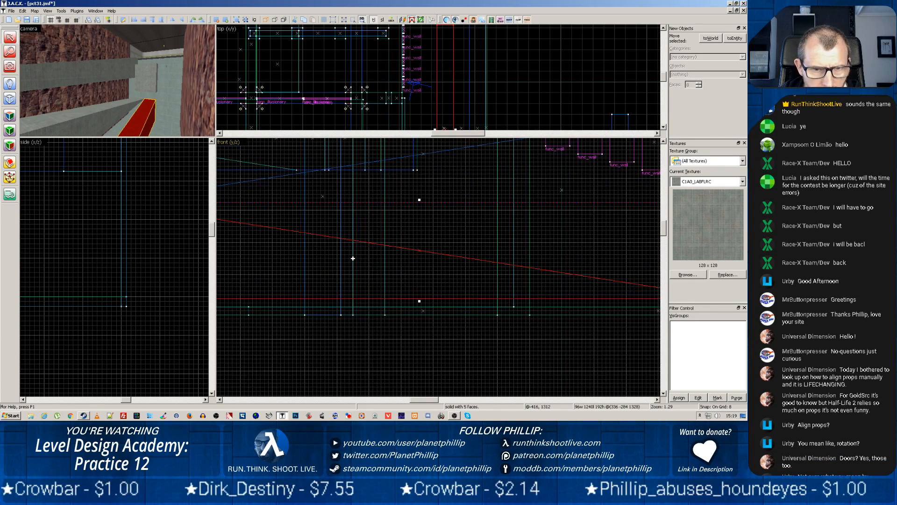
left_click(407, 257)
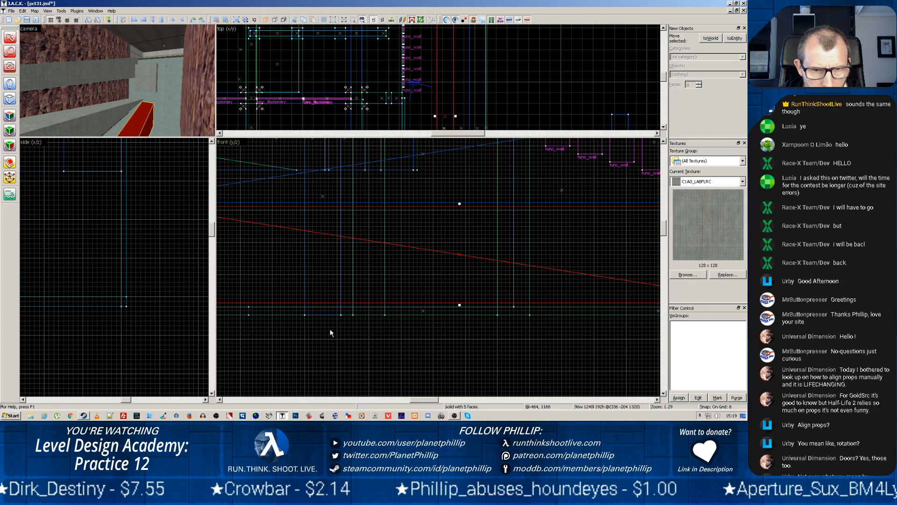
middle_click_drag(330, 336, 460, 340)
left_click_drag(373, 266, 344, 266)
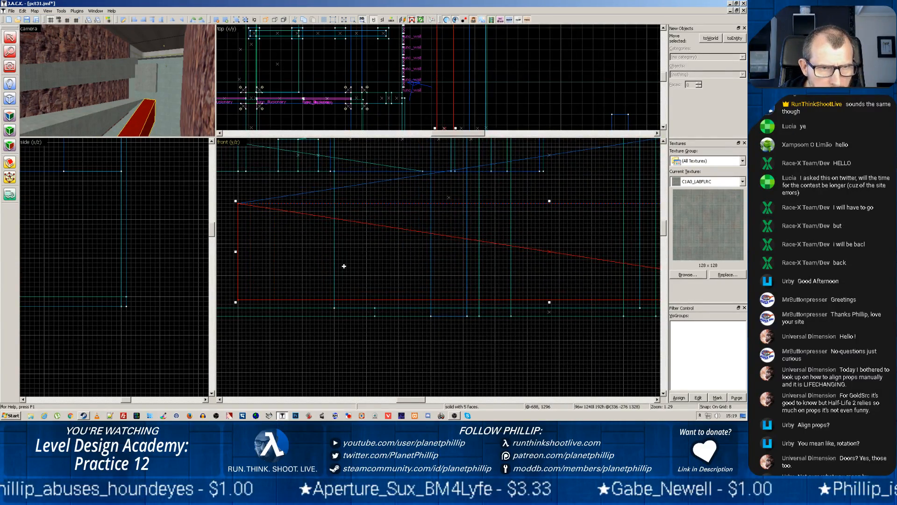
Move the 192-unit-wide landing block down 320 units to the ramps' meeting point and set its height to 208 units from below
left_click(146, 75)
left_click_drag(230, 178, 229, 310)
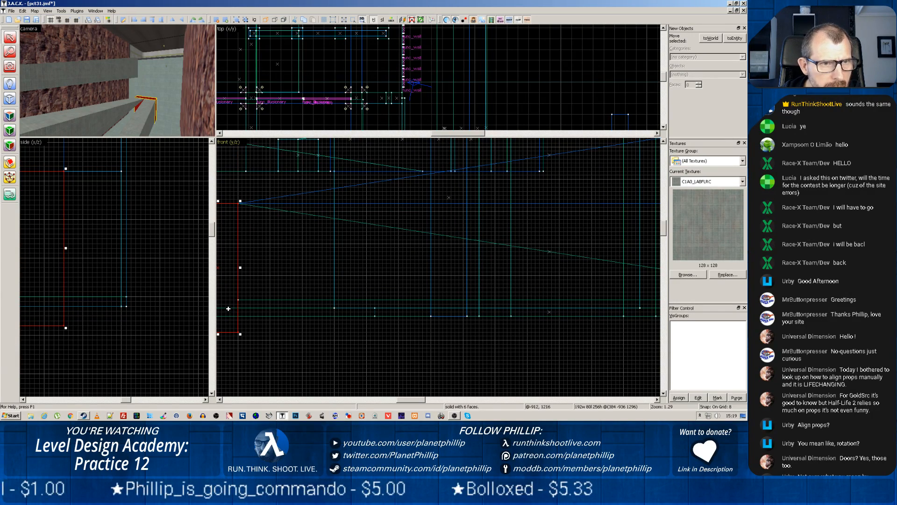
left_click_drag(279, 279, 401, 271)
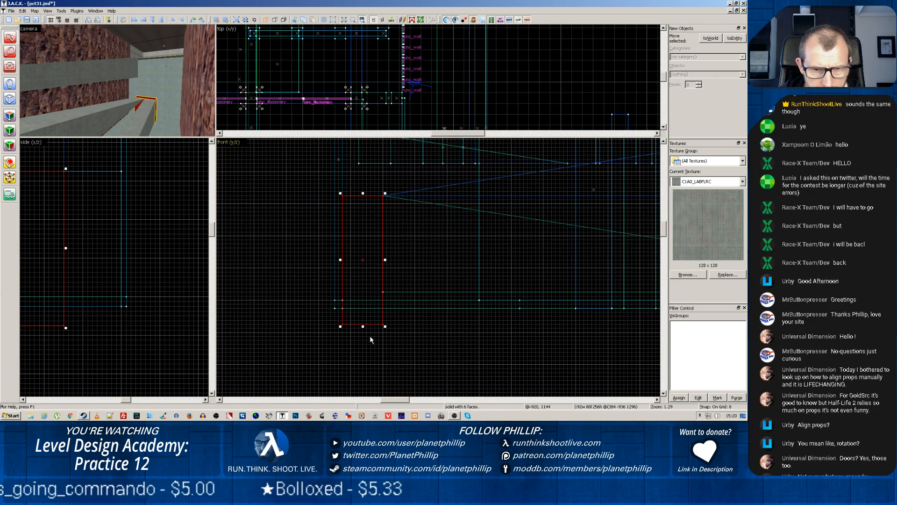
left_click_drag(363, 324, 363, 303)
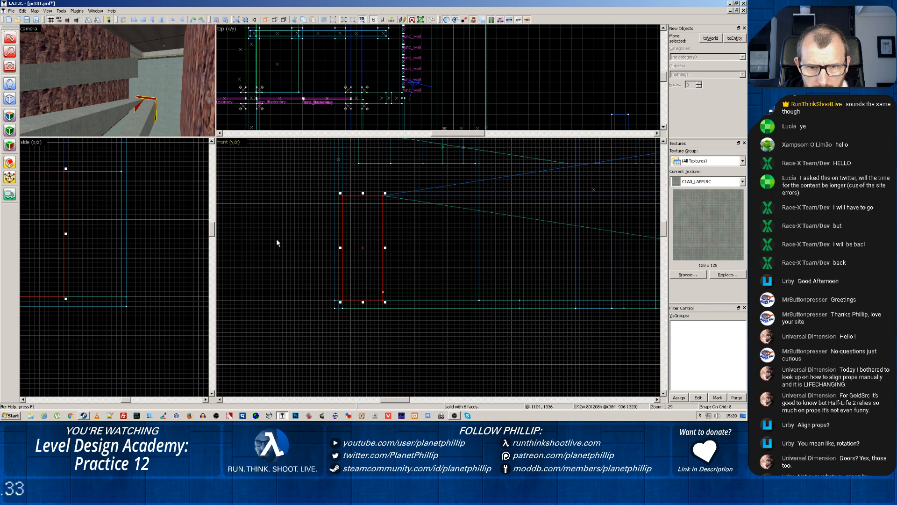
Extend the underside of the lowest 1240-unit ramp down to the room's floor, making the ramp 208 units high
left_click(138, 81, "ctrl")
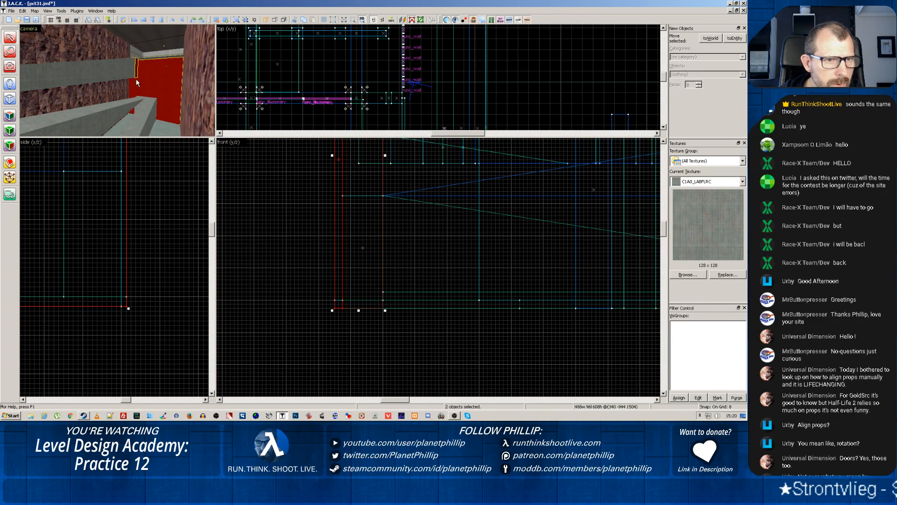
key("z")
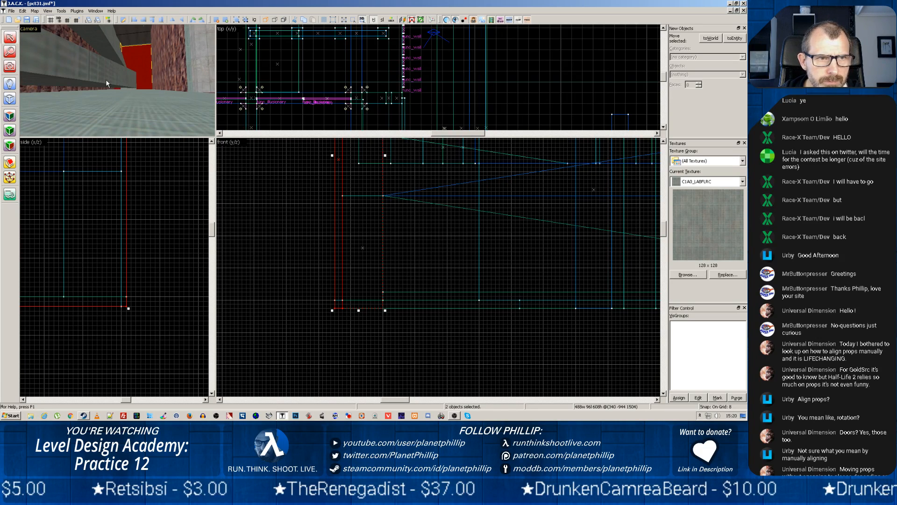
left_click(387, 291)
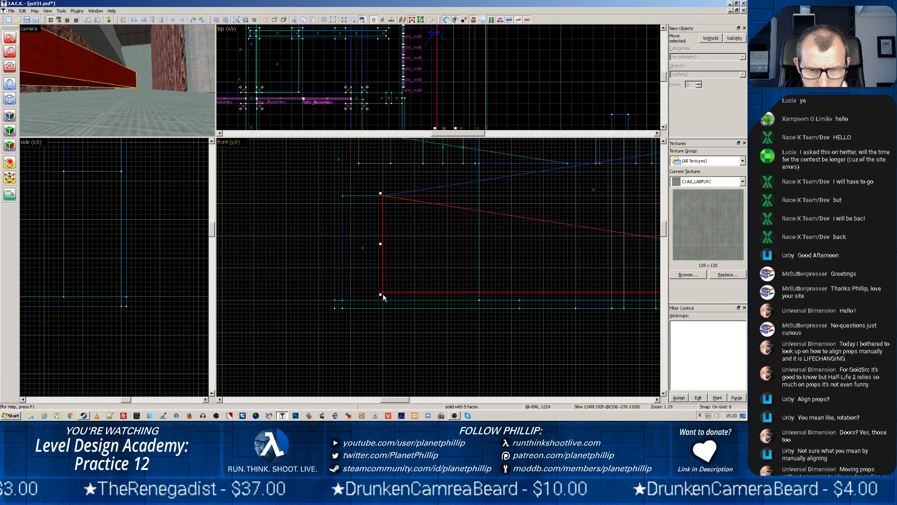
left_click_drag(437, 291, 336, 297)
scroll(336, 297, "down", 3)
scroll(337, 297, "up", 1)
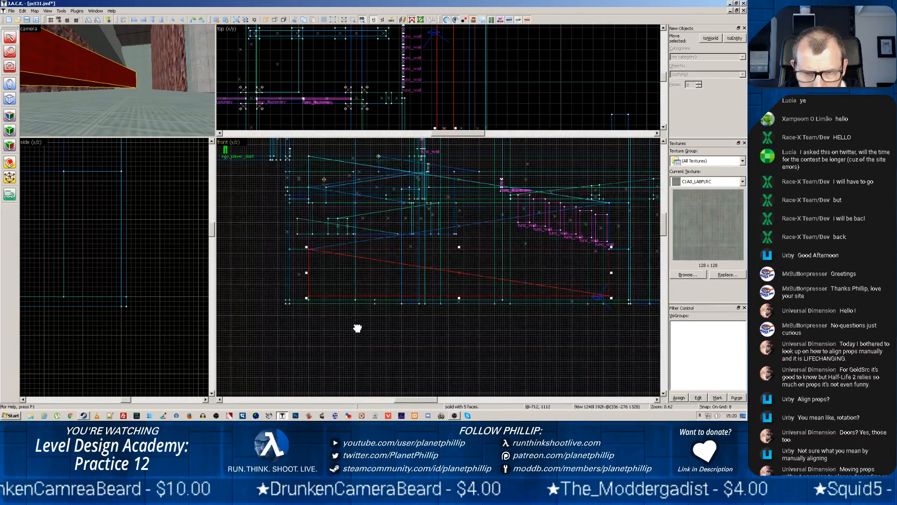
left_click_drag(356, 327, 332, 307)
scroll(328, 306, "up", 1)
scroll(328, 306, "down", 2)
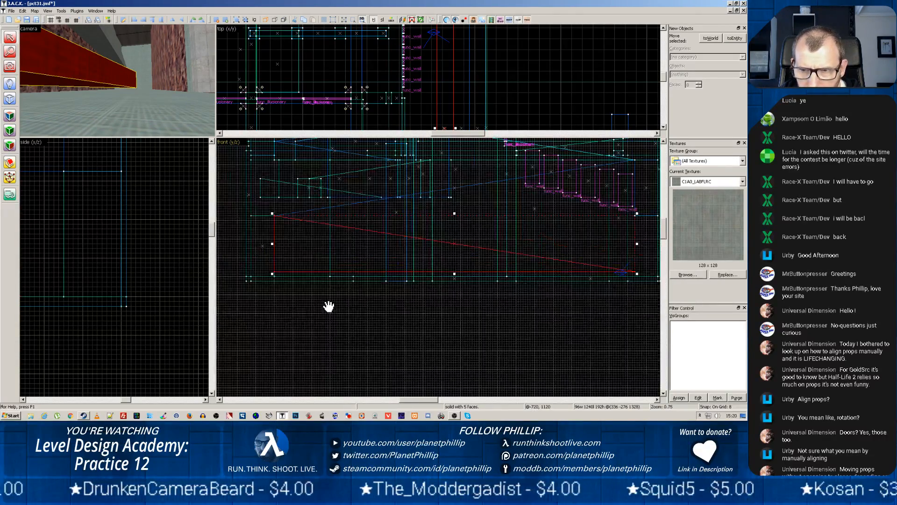
scroll(328, 306, "up", 1)
left_click_drag(374, 302, 335, 307)
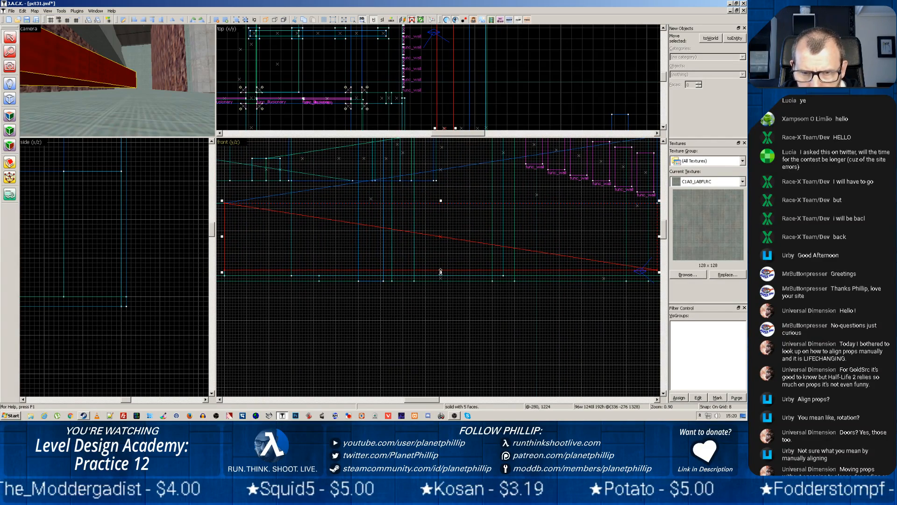
left_click_drag(441, 271, 441, 279)
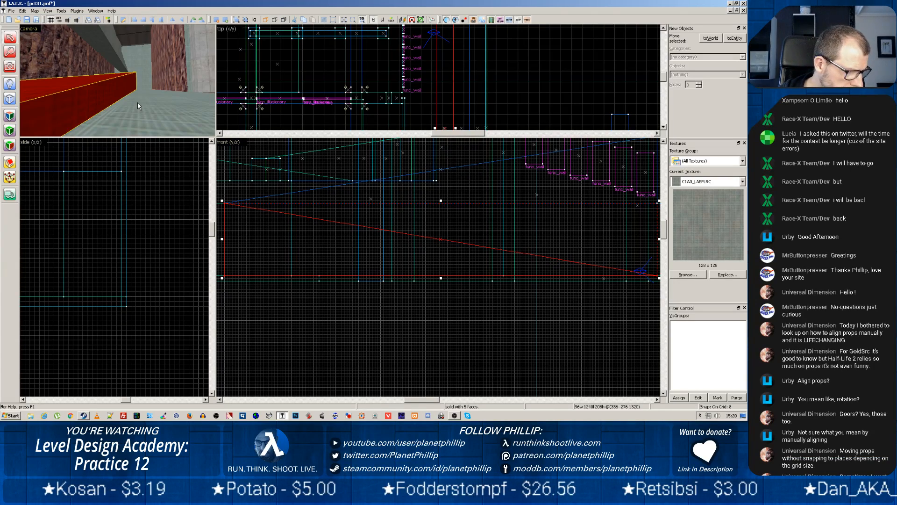
key("z")
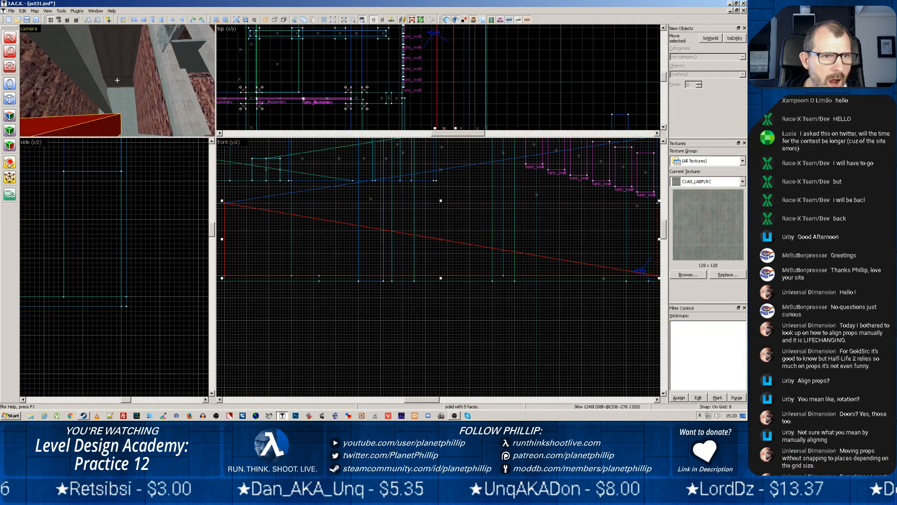
key("w")
key("z")
key("z")
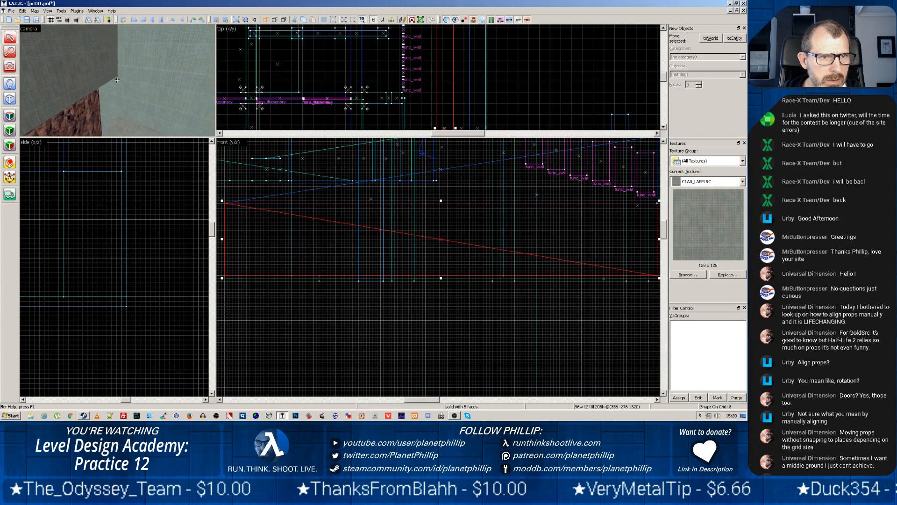
key("z")
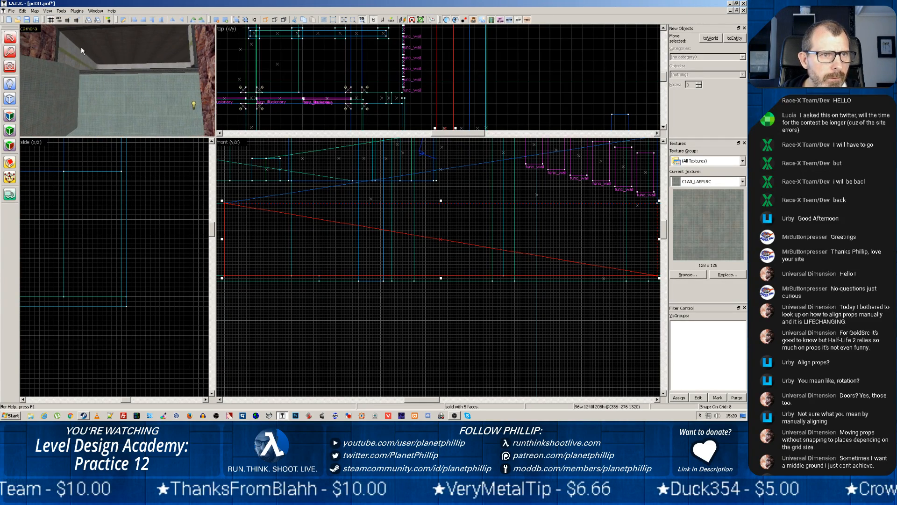
Save the map as a new project file named pct32 in the maps folder
left_click(12, 12)
left_click(26, 59)
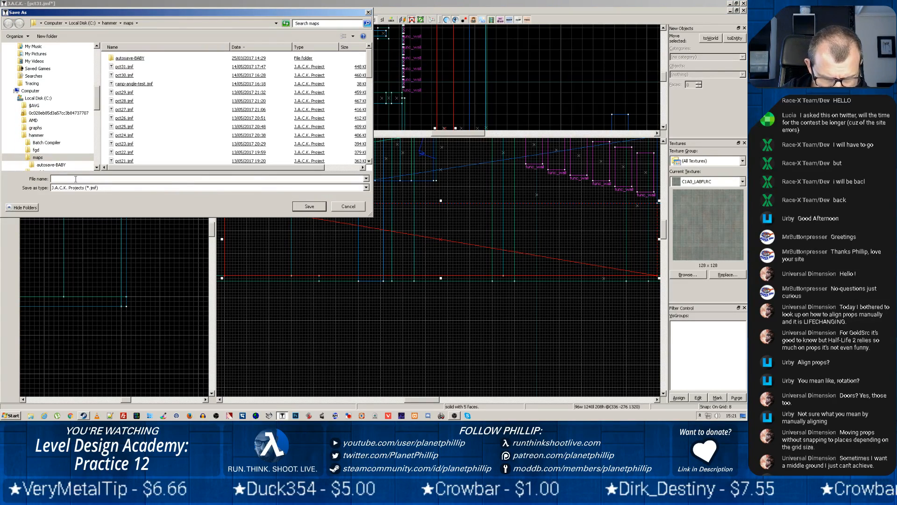
type("pcm")
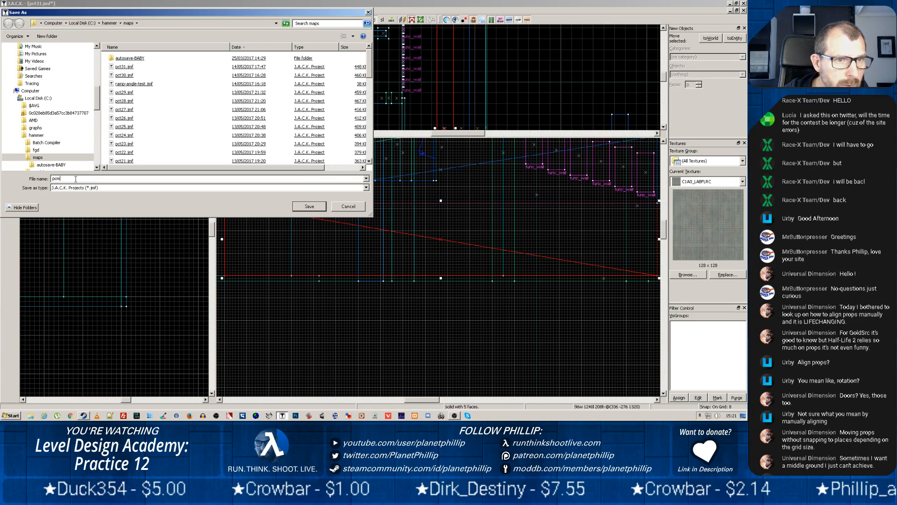
key("BackSpace")
type("t")
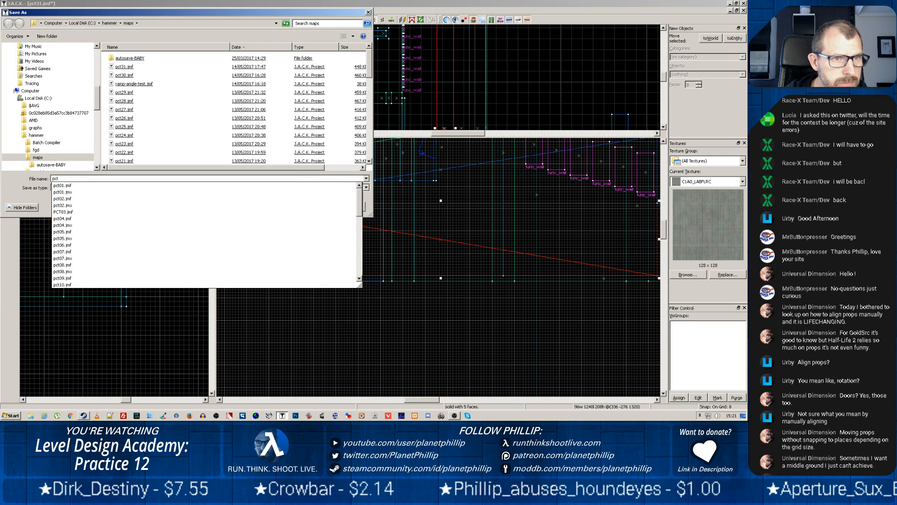
type("32")
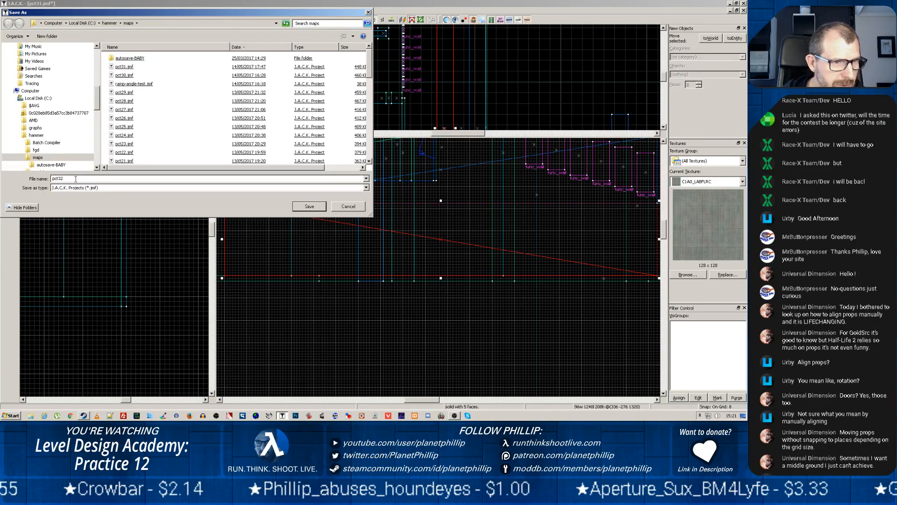
left_click(309, 206)
Examine the room's rock walls, ramps, wall panels and ceiling in an enlarged camera view
key("z")
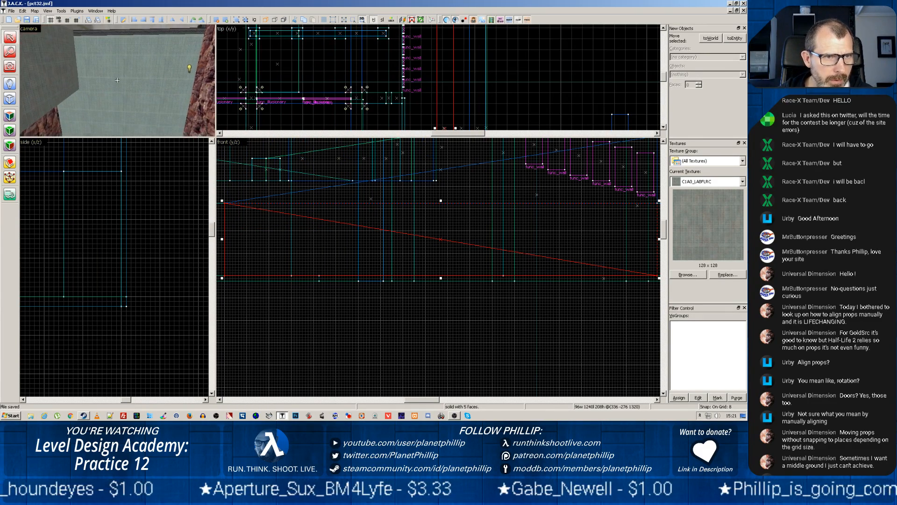
key("w")
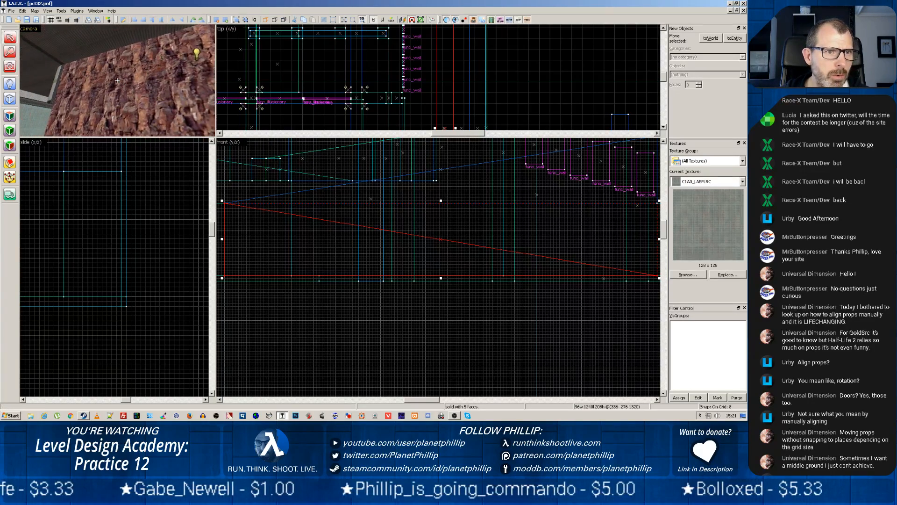
key("z")
key("z")
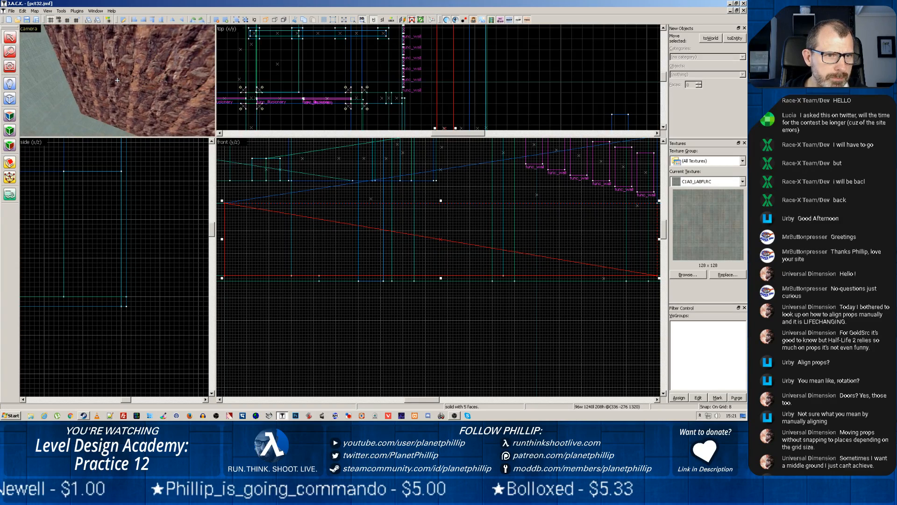
key("z")
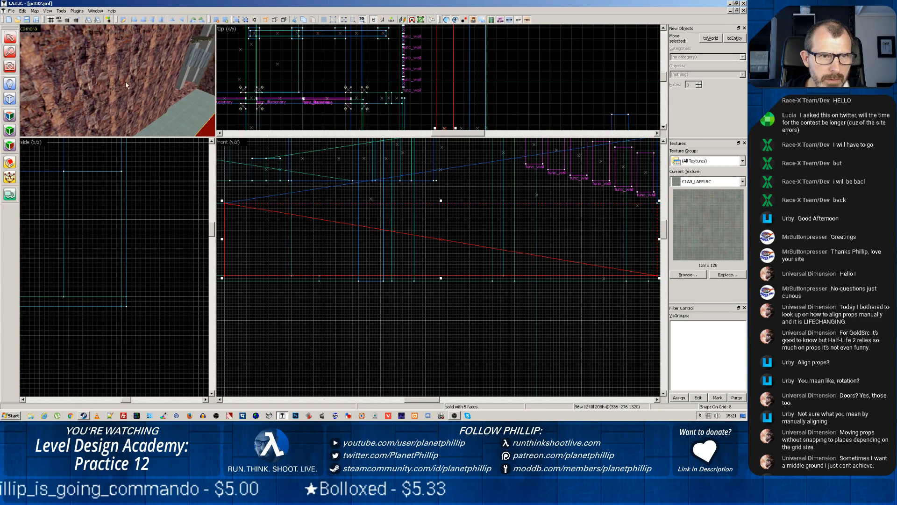
left_click(189, 58)
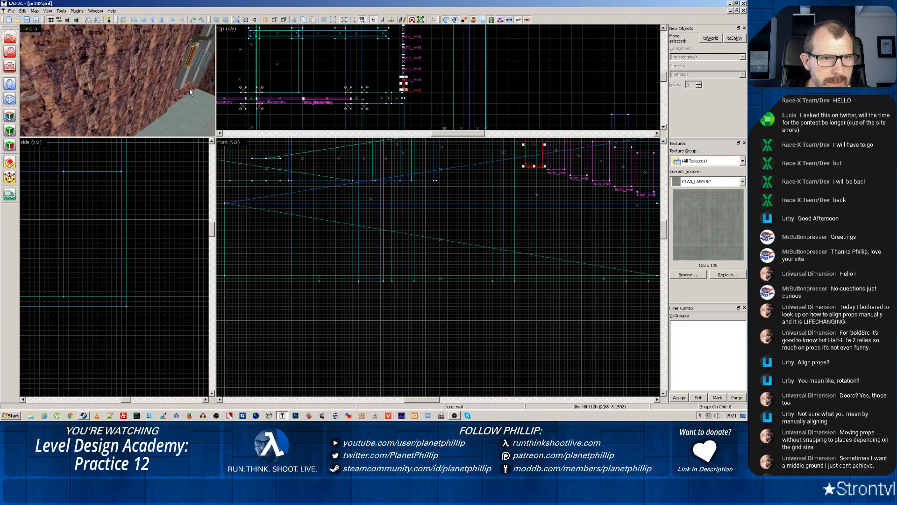
key("z")
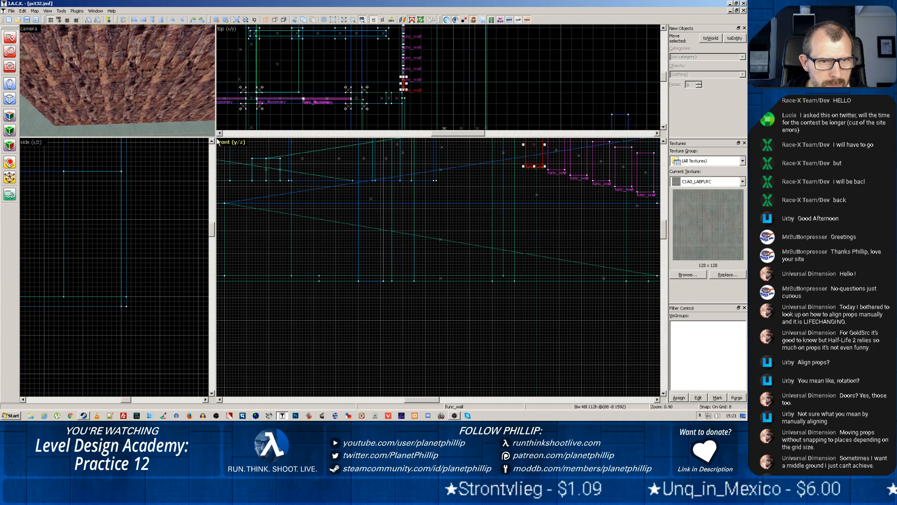
left_click_drag(214, 136, 502, 337)
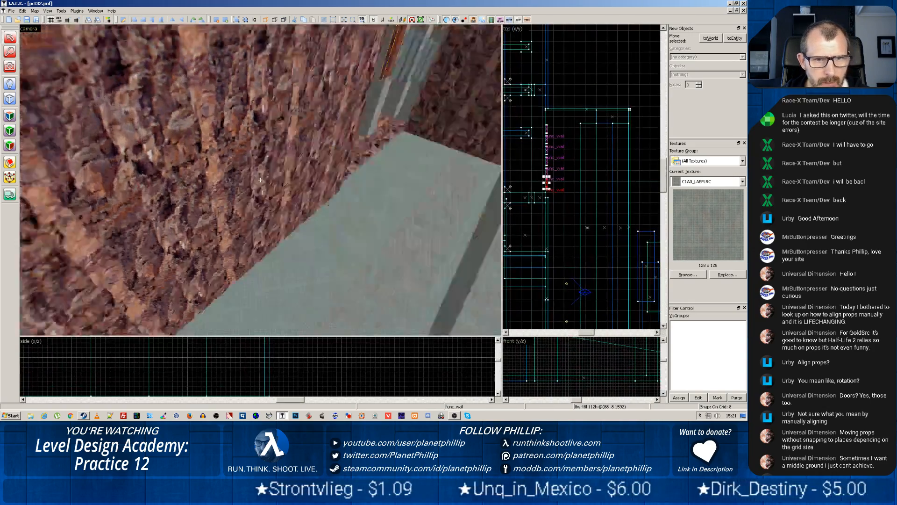
key("w")
key("z")
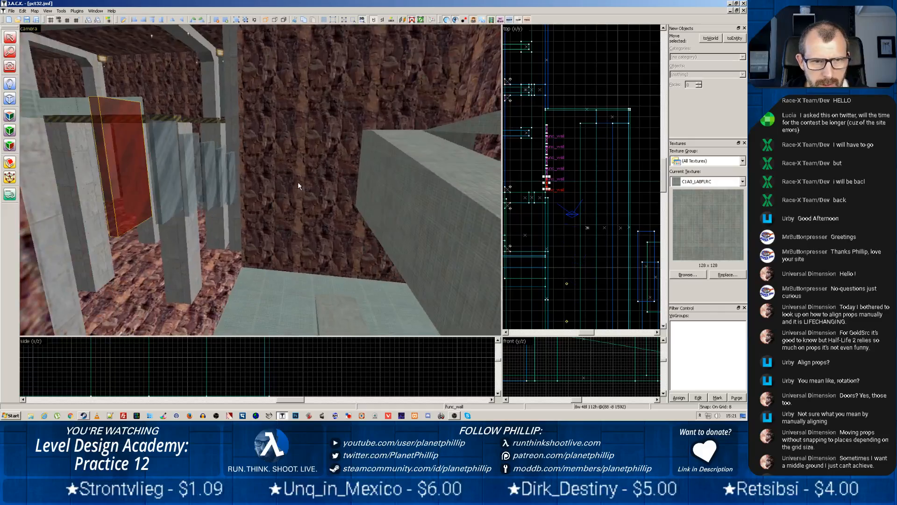
key("z")
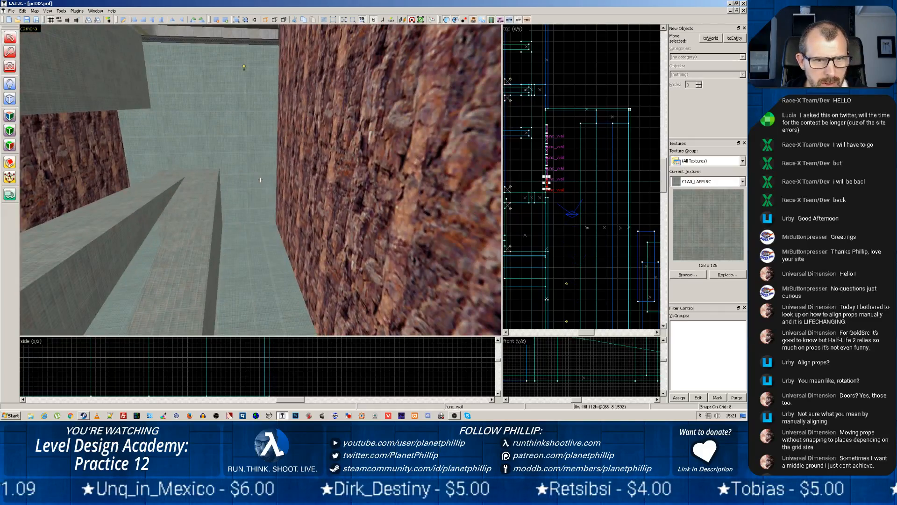
key("z")
left_click(256, 52)
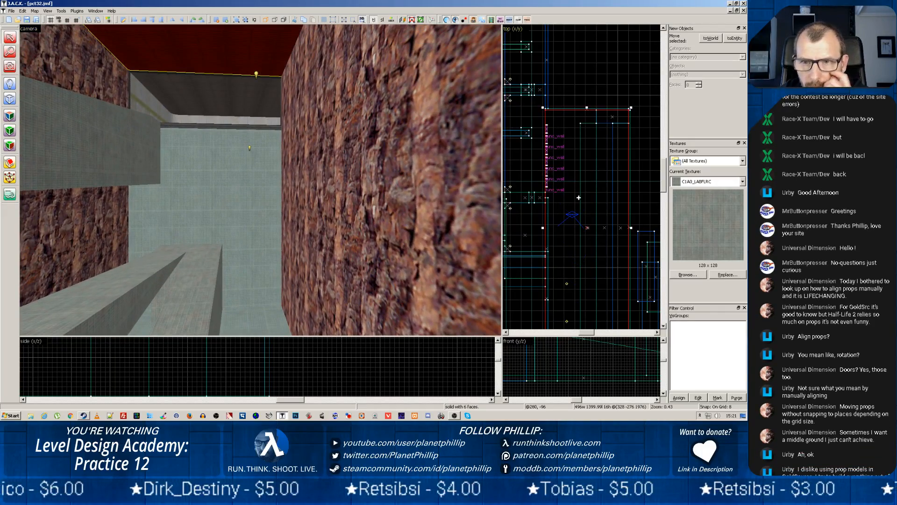
Create a 10-face rock primitive about 56 by 56 units and 16 units high between the two lights in the top view
scroll(579, 197, "up", 4)
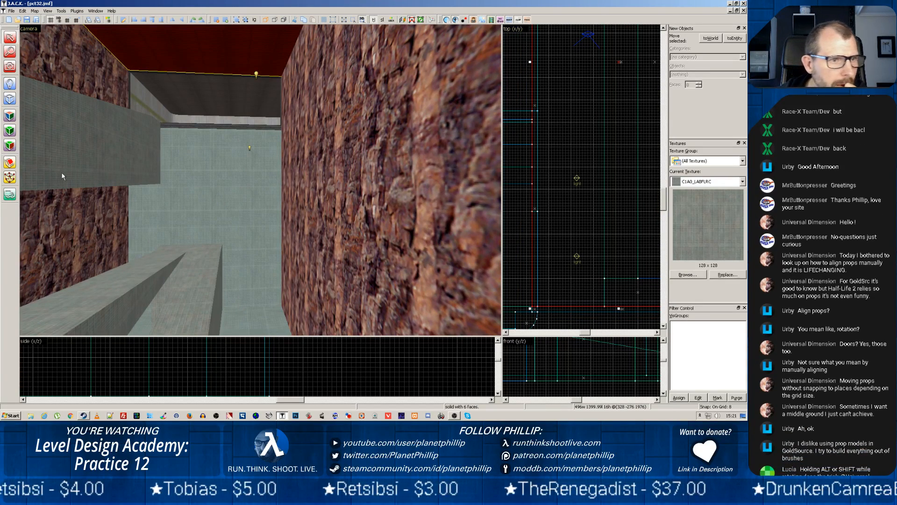
left_click(10, 98)
left_click(695, 75)
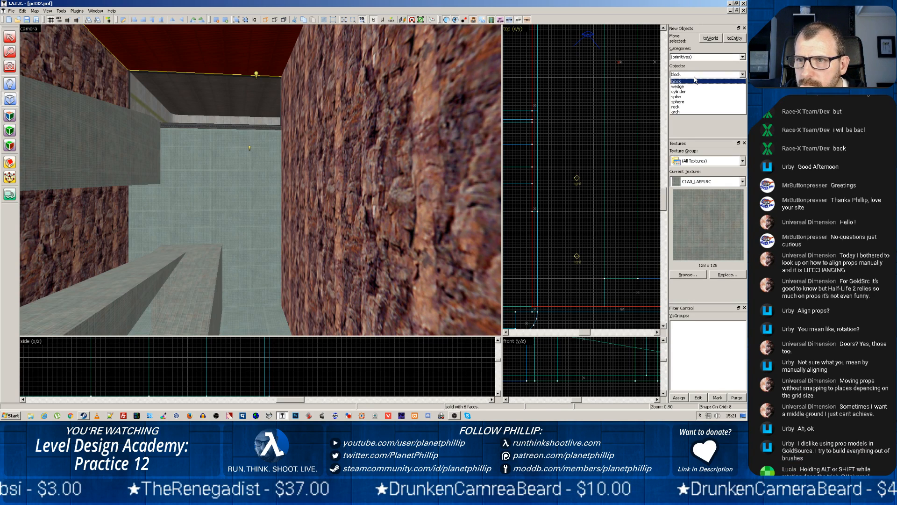
left_click(686, 109)
left_click_drag(564, 201, 584, 221)
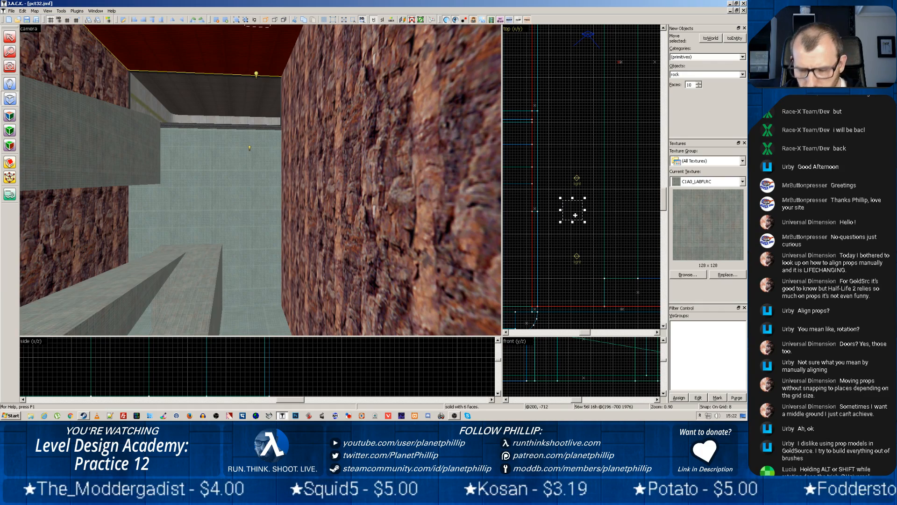
key("Return")
key("z")
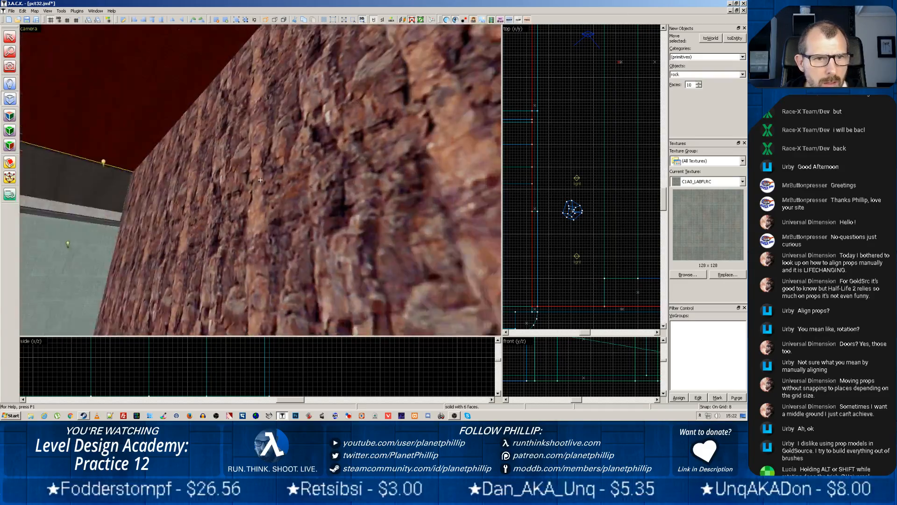
key("z")
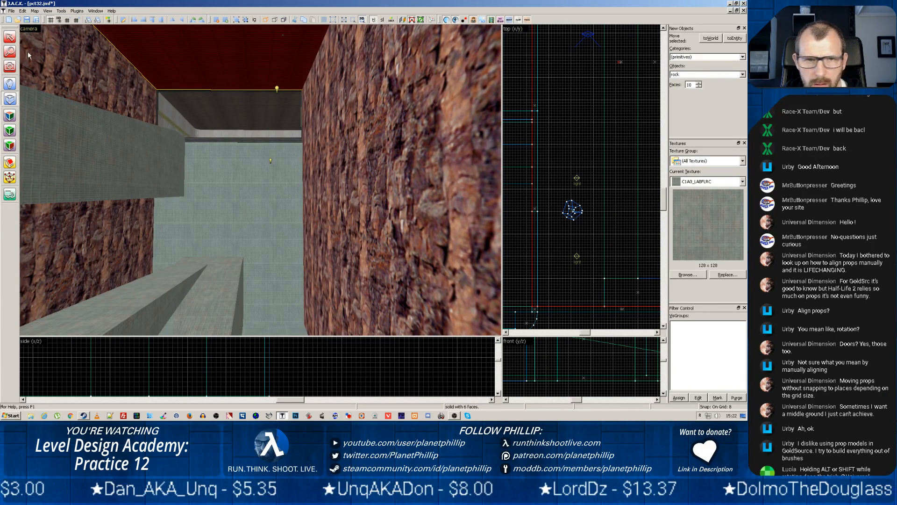
Select the 10-face rock between the two lights and lower it about 104 units in the front view, clear of the ceiling
left_click(10, 37)
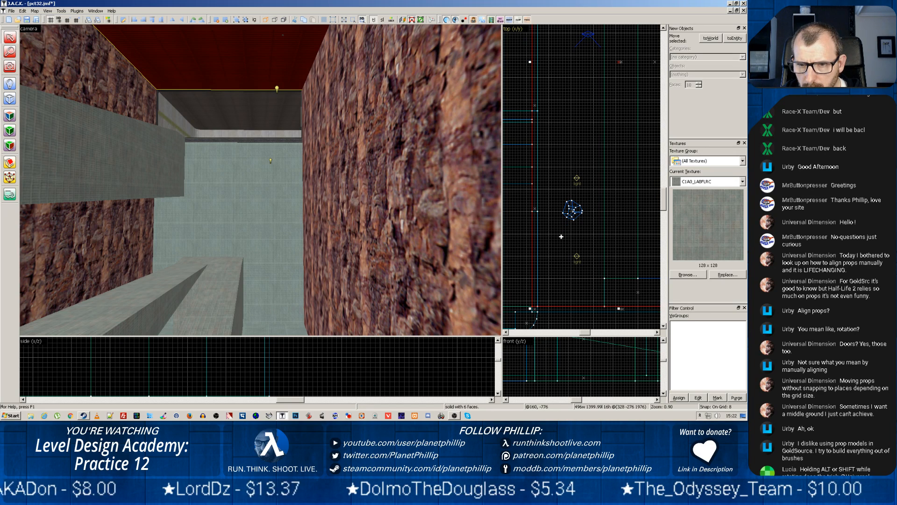
left_click(559, 320)
left_click(575, 216)
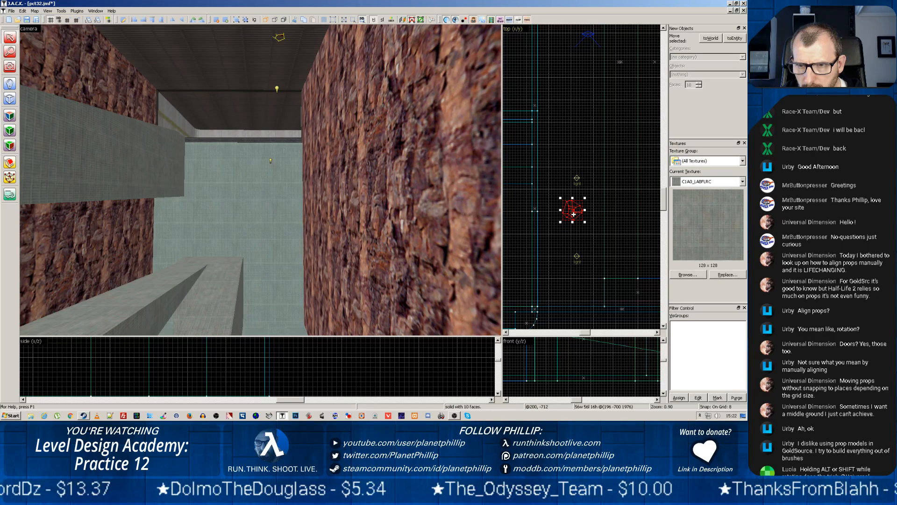
scroll(554, 267, "down", 4)
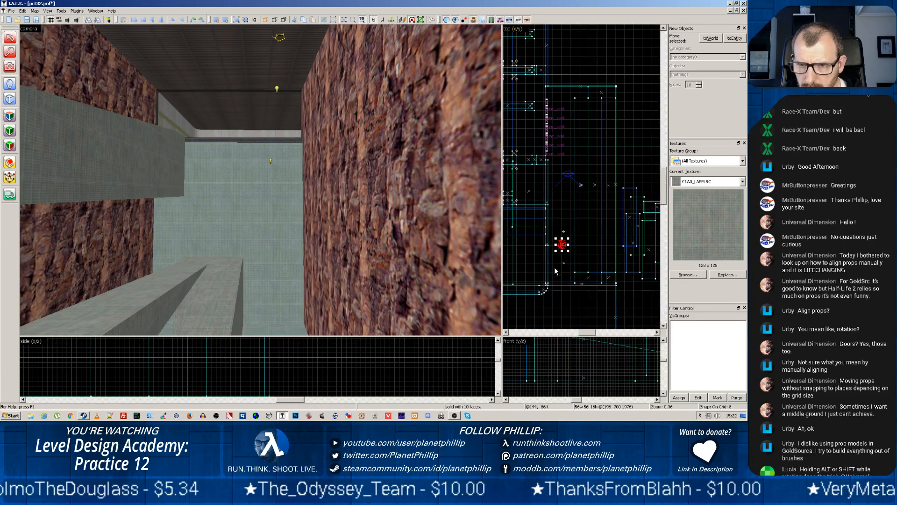
scroll(562, 335, "down", 3)
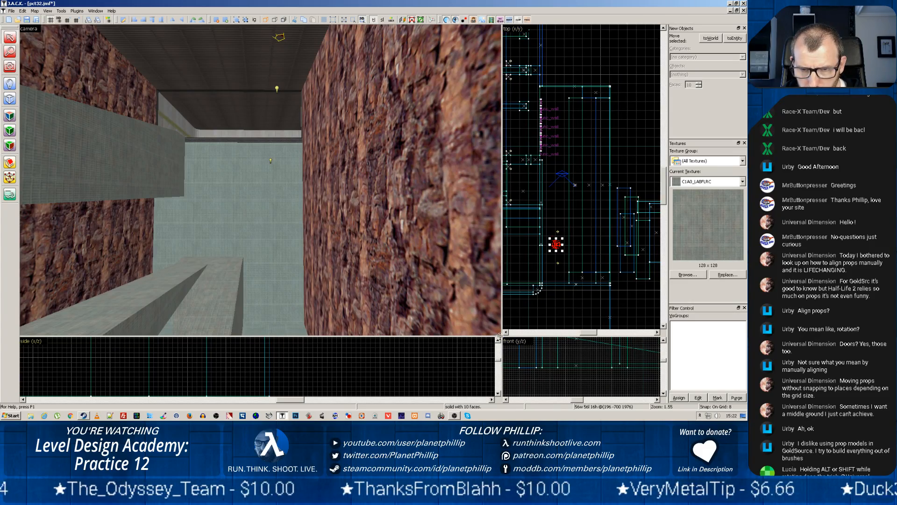
left_click_drag(503, 336, 314, 171)
scroll(497, 243, "down", 5)
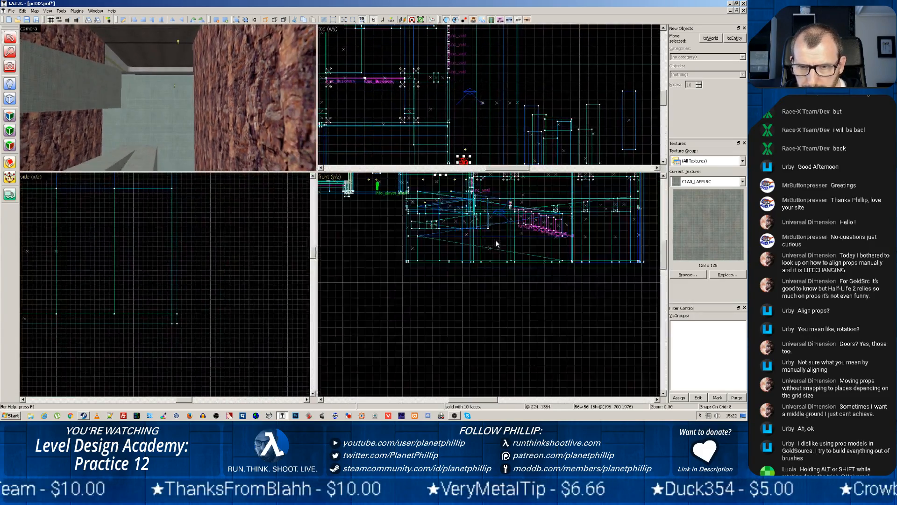
scroll(467, 247, "up", 5)
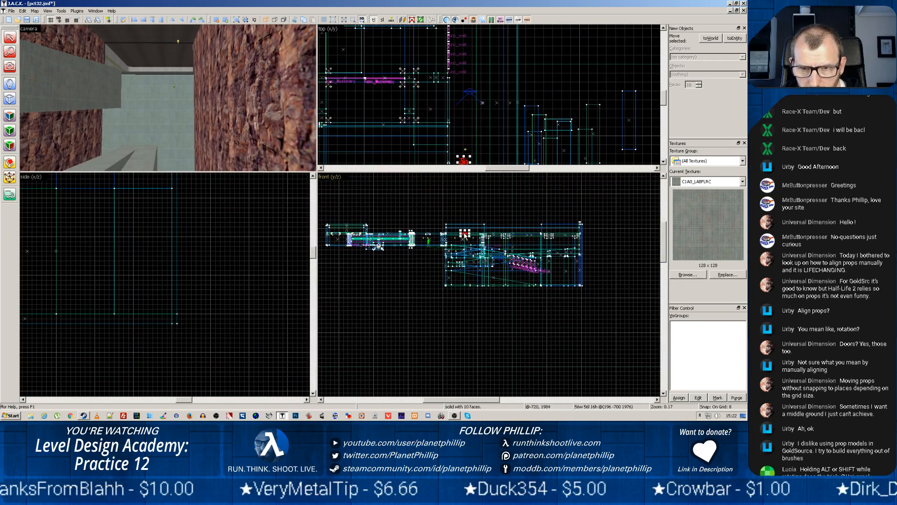
scroll(468, 247, "up", 3)
left_click_drag(456, 179, 477, 232)
Move the rock along the room to the far end of the ramps, at landing height, in the front view
key("z")
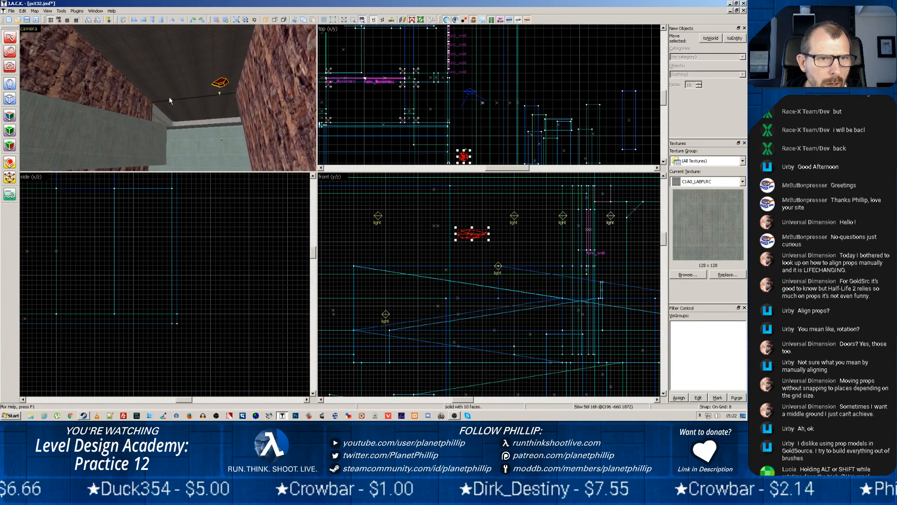
key("w")
key("w")
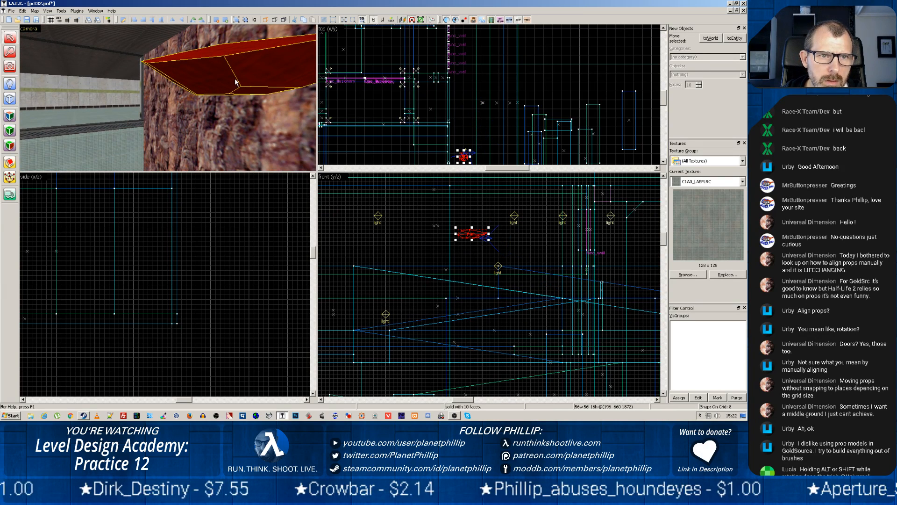
key("z")
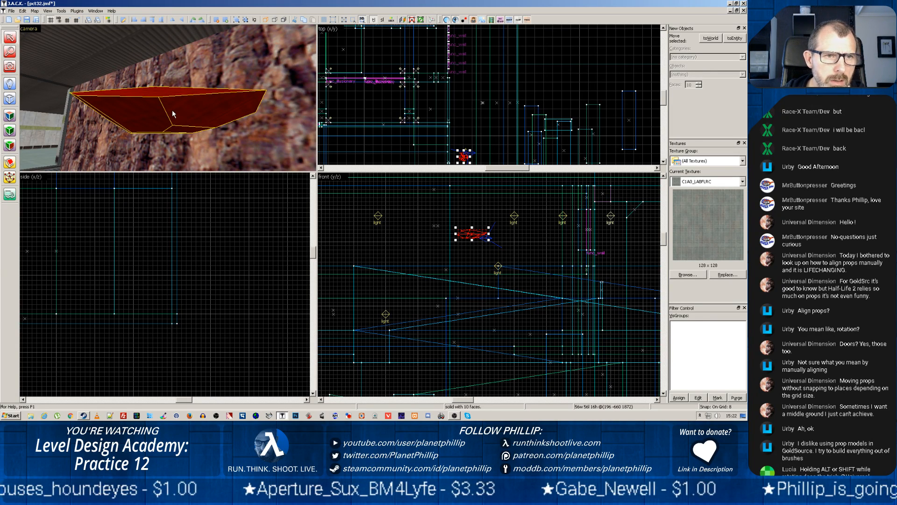
scroll(477, 252, "down", 3)
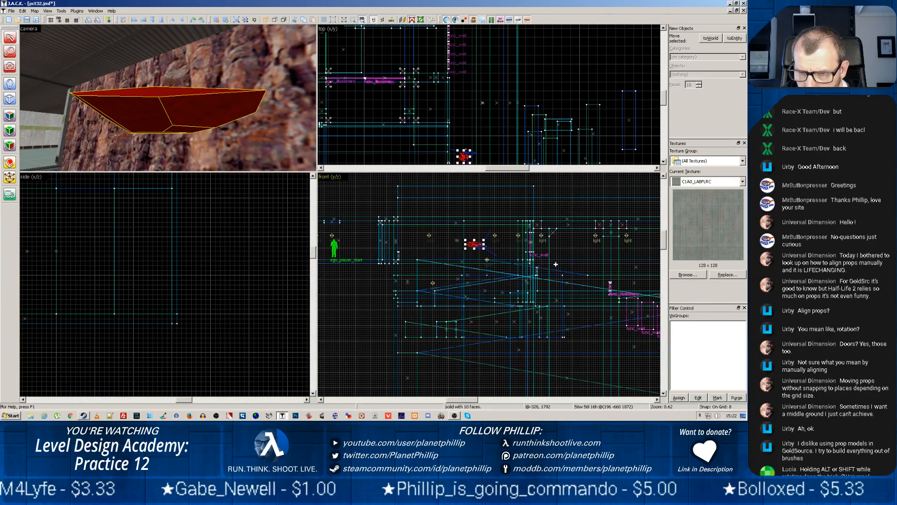
left_click_drag(477, 245, 651, 299)
key("space")
left_click_drag(553, 338, 403, 340)
left_click_drag(494, 300, 578, 306)
Move the rock about 248 units sideways in the top view so it sits on the ramp landing beside the wall
key("z")
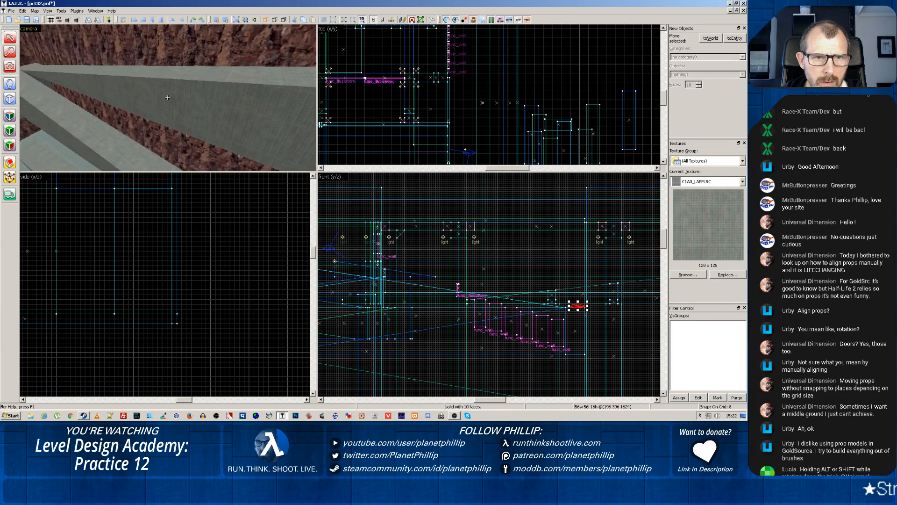
key("z")
scroll(499, 114, "down", 4)
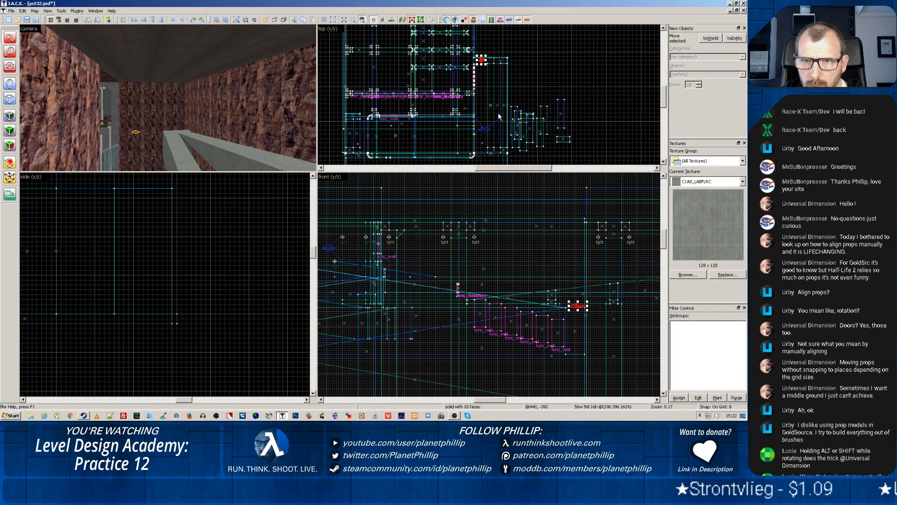
scroll(494, 99, "up", 4)
left_click_drag(491, 49, 529, 140)
scroll(503, 141, "up", 4)
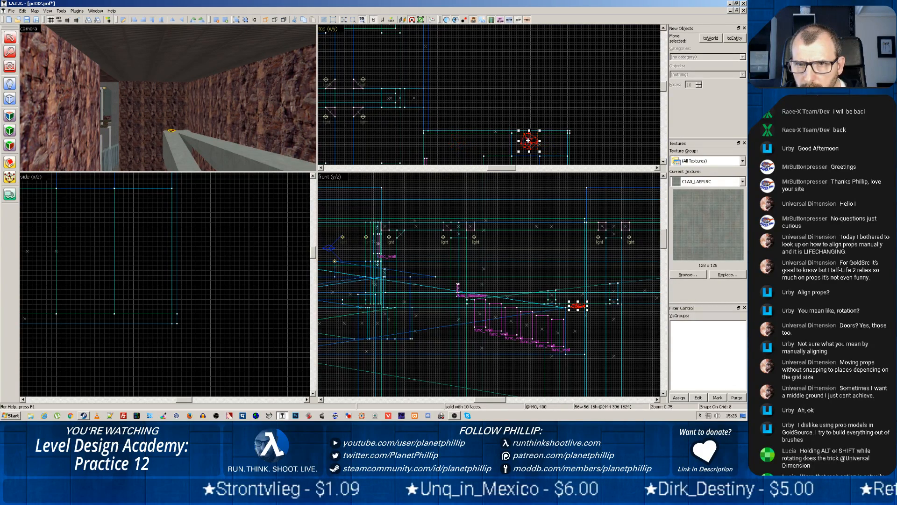
Pick up the OUT_RK3 texture from the rock wall and apply it to the rock's top surface on the landing
left_click(168, 81)
scroll(174, 133, "up", 5)
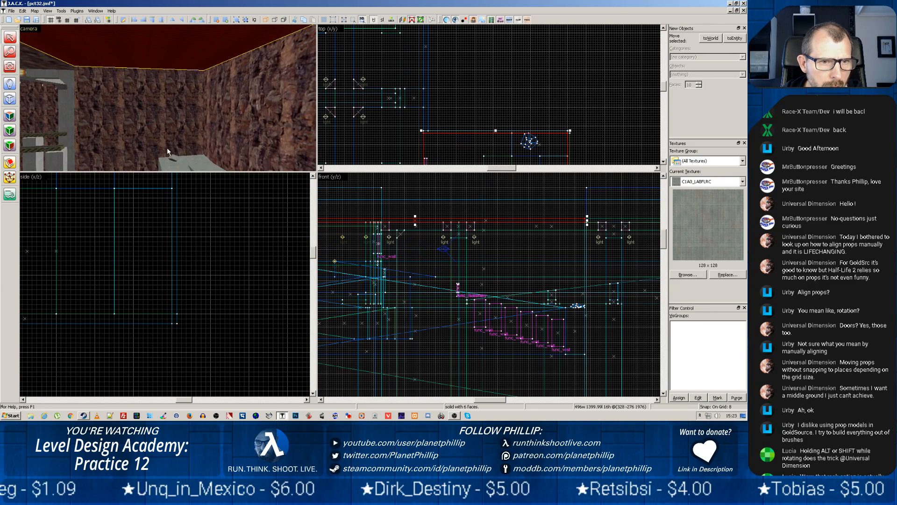
key("z")
key("z")
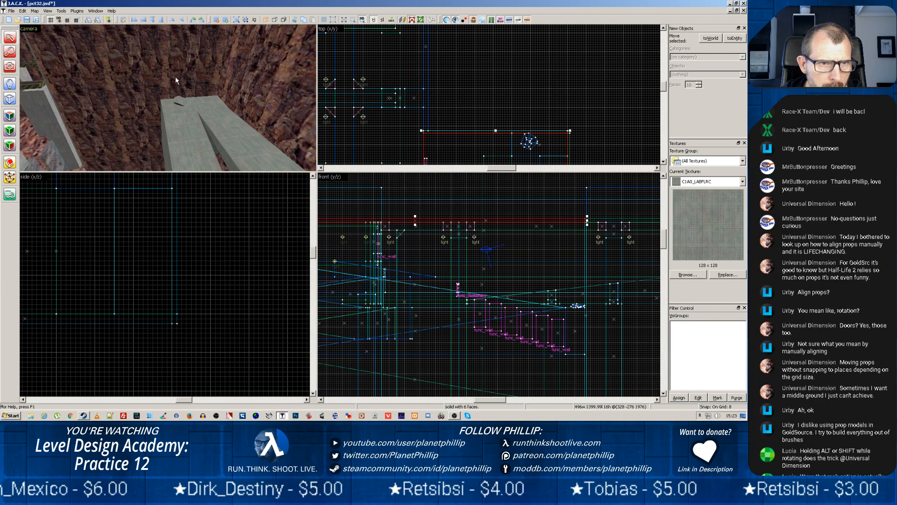
left_click(175, 77)
left_click(11, 146)
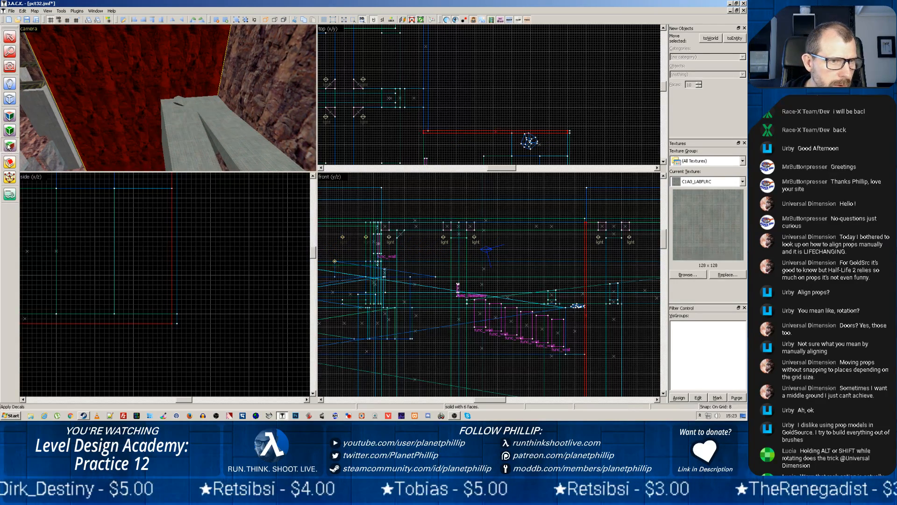
left_click(10, 116)
left_click(202, 69)
right_click(179, 99, "shift")
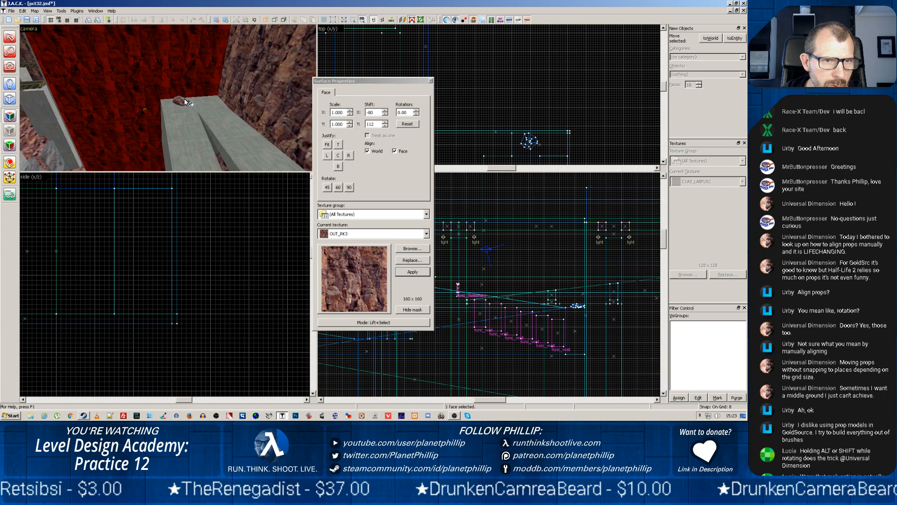
left_click(396, 155)
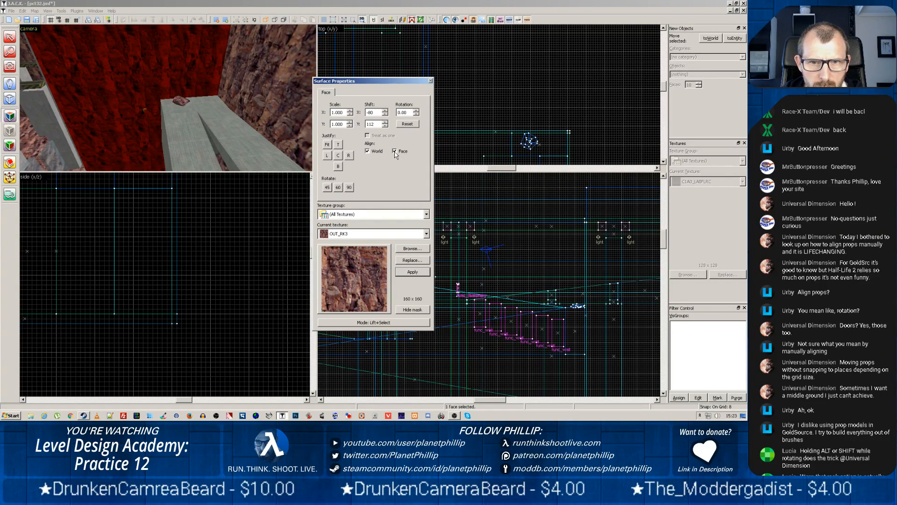
scroll(189, 110, "up", 8)
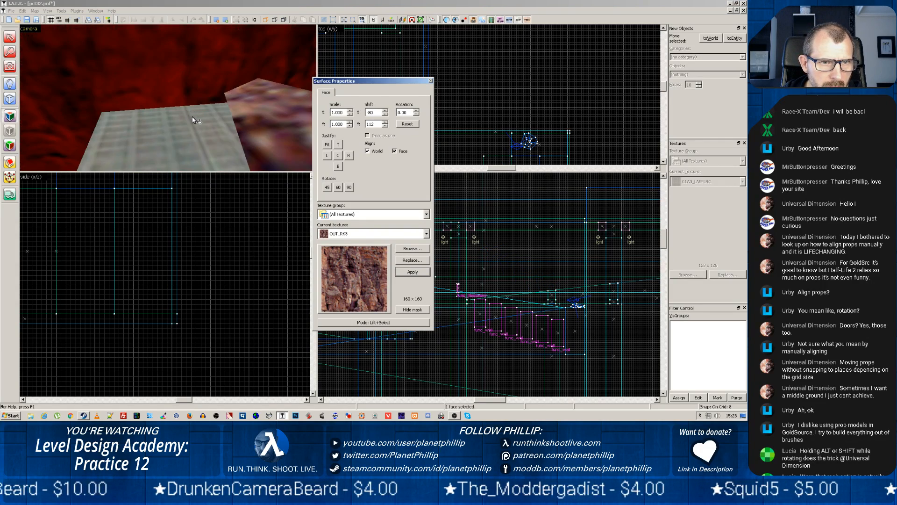
Sample the OUT_RK3 texture again and apply it to the rock's remaining faces, working from its inside and underside
left_click(191, 117)
key("z")
key("z")
scroll(185, 109, "up", 3)
key("z")
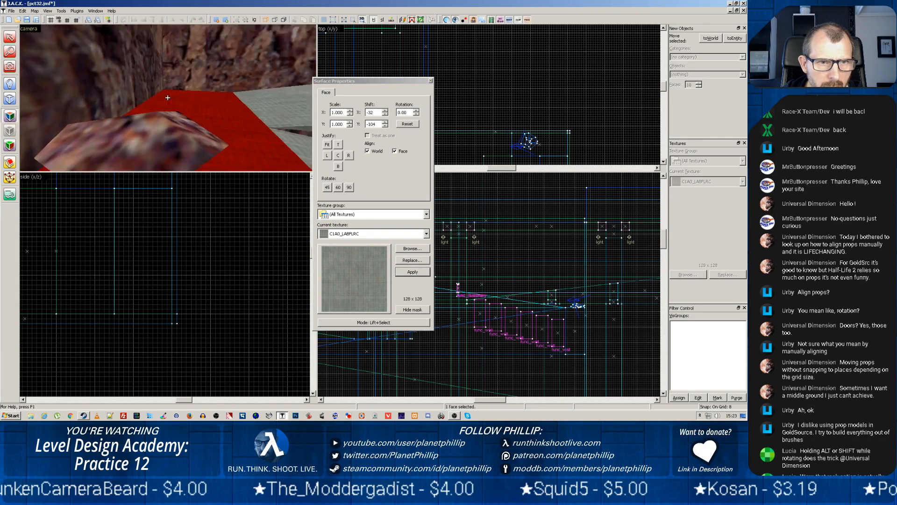
key("z")
scroll(168, 97, "up", 3)
key("z")
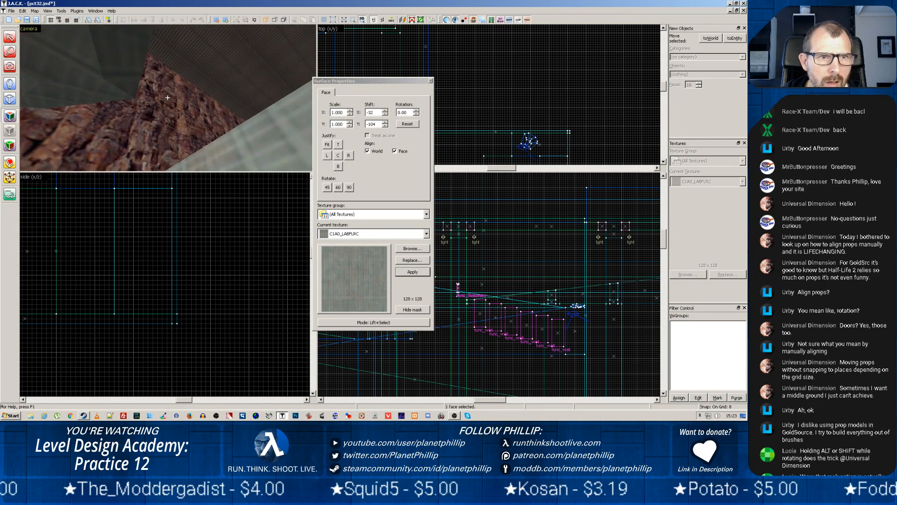
key("z")
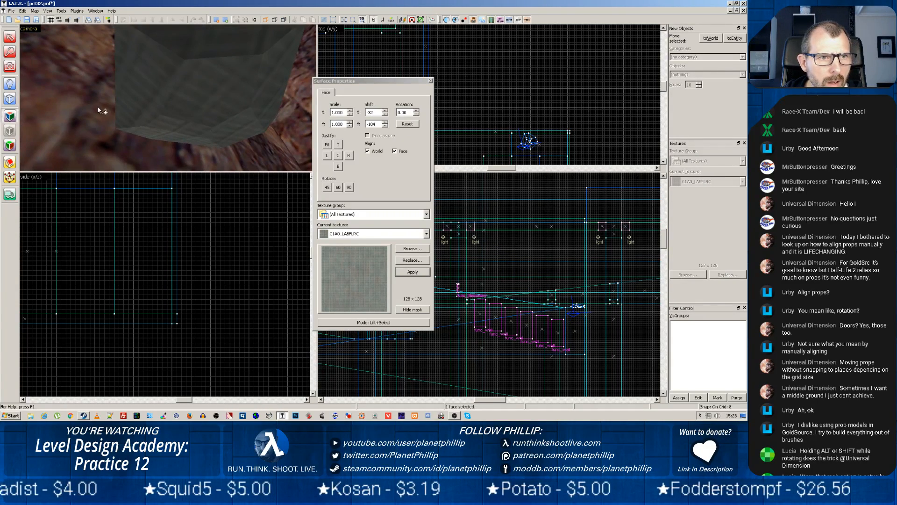
left_click(98, 106)
right_click(183, 99)
right_click(152, 99)
right_click(180, 56)
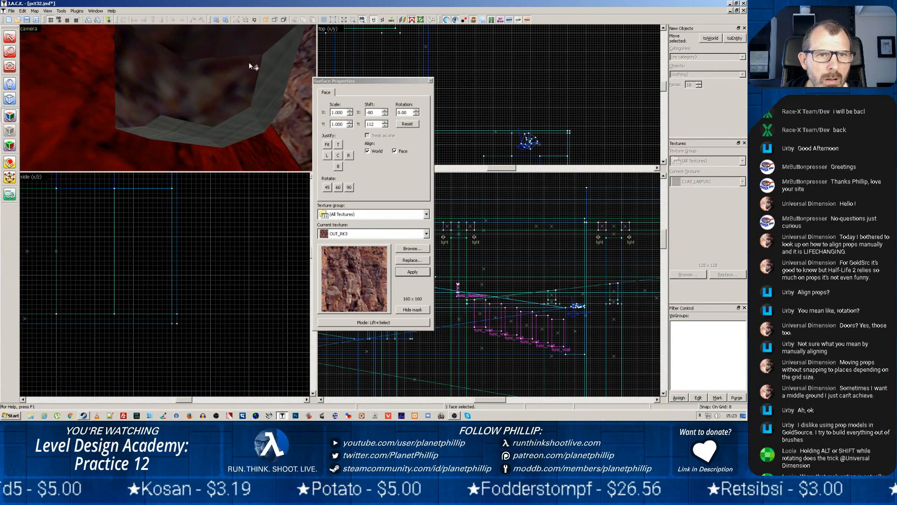
right_click(253, 111)
right_click(193, 136)
right_click(176, 136)
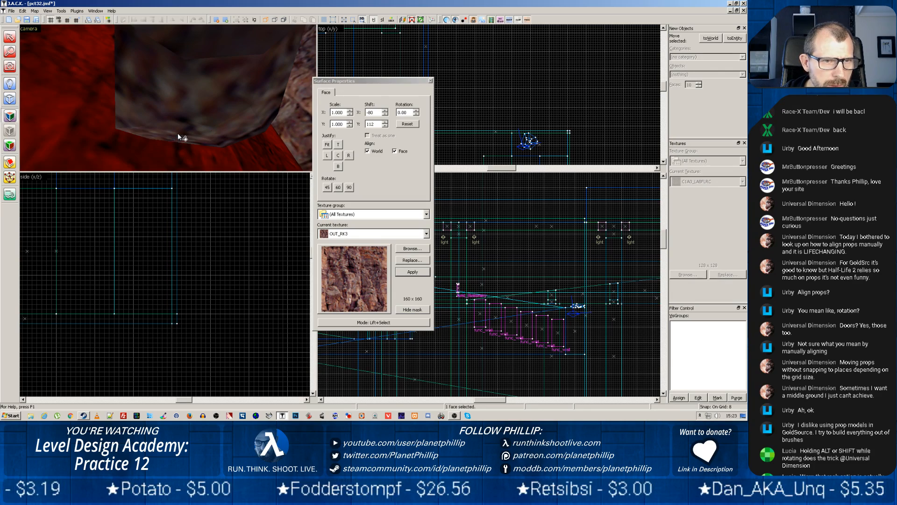
Close the surface properties and examine the textured rock and its surroundings in an enlarged camera view
key("z")
key("z")
key("z")
key("s")
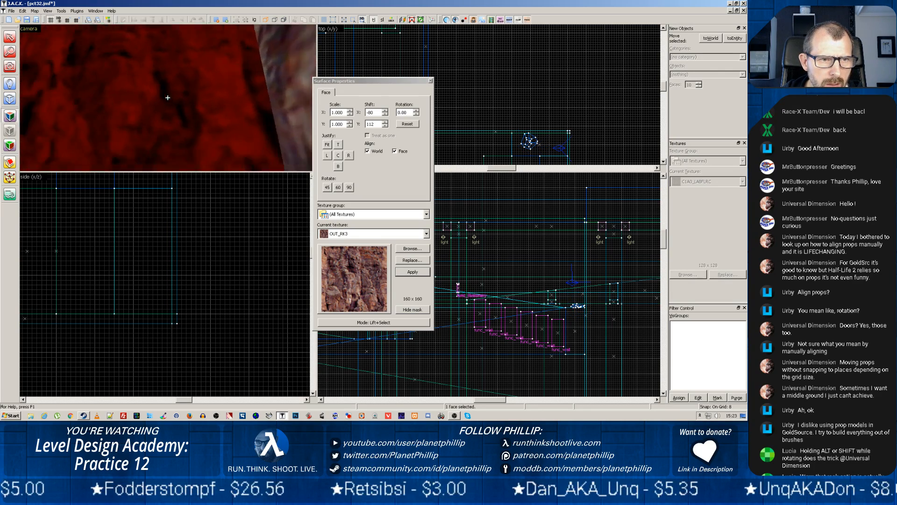
left_click(431, 80)
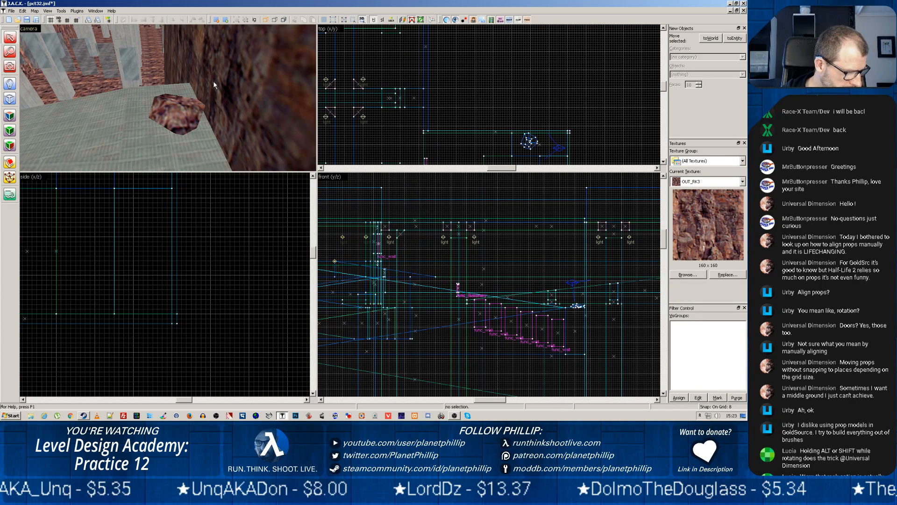
key("z")
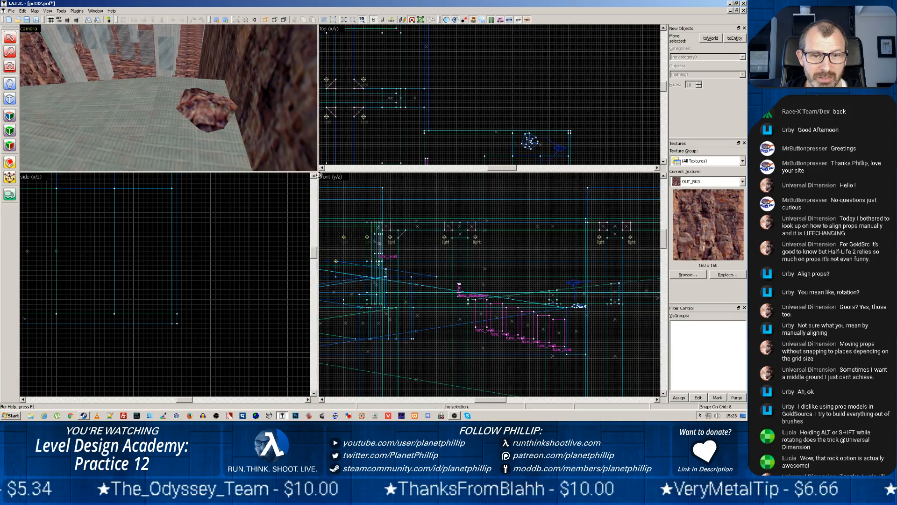
left_click_drag(316, 171, 467, 302)
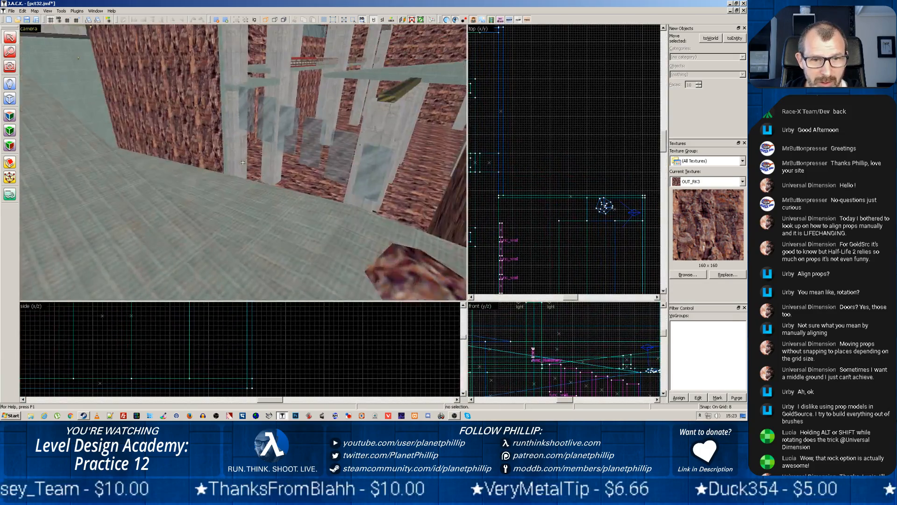
key("z")
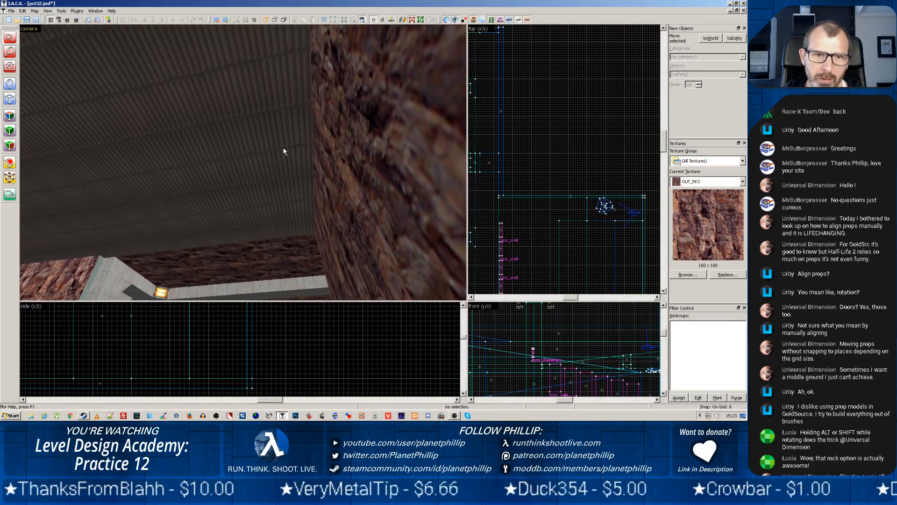
key("z")
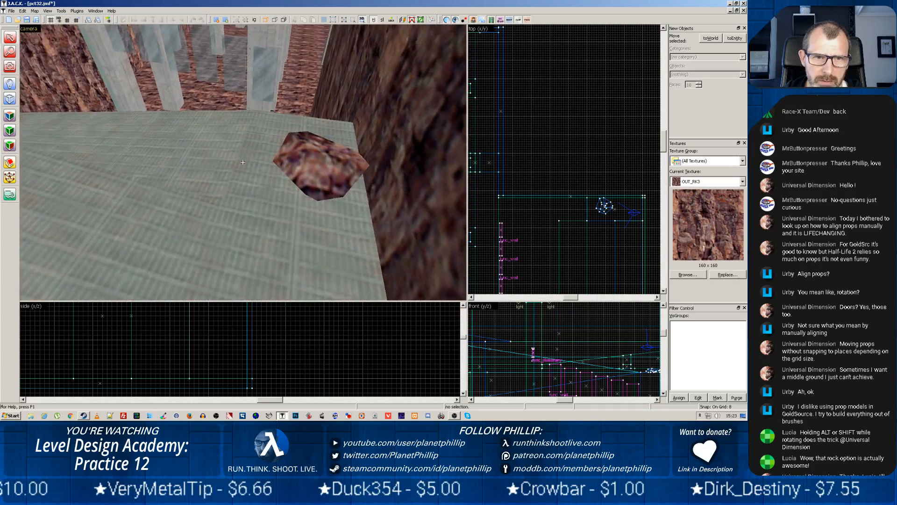
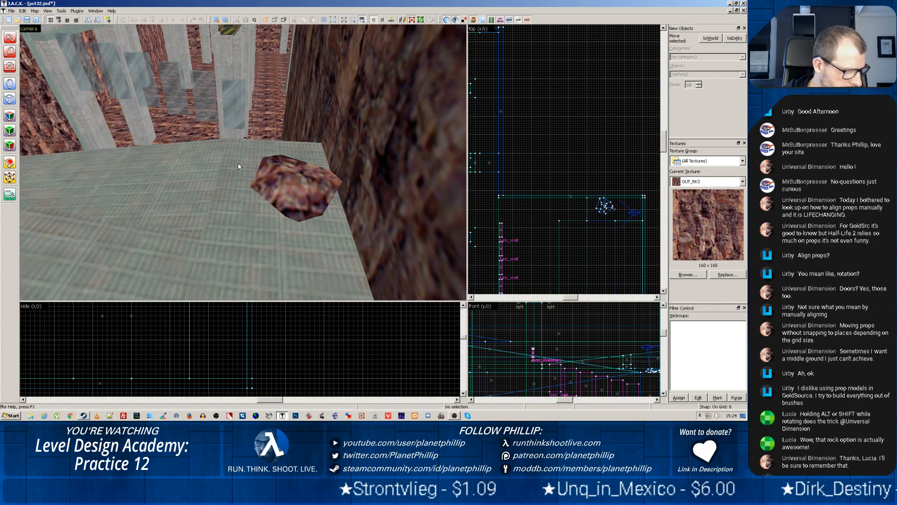
Try to apply the OUT_RK3 texture to the glass wall panels beside the ramp
key("z")
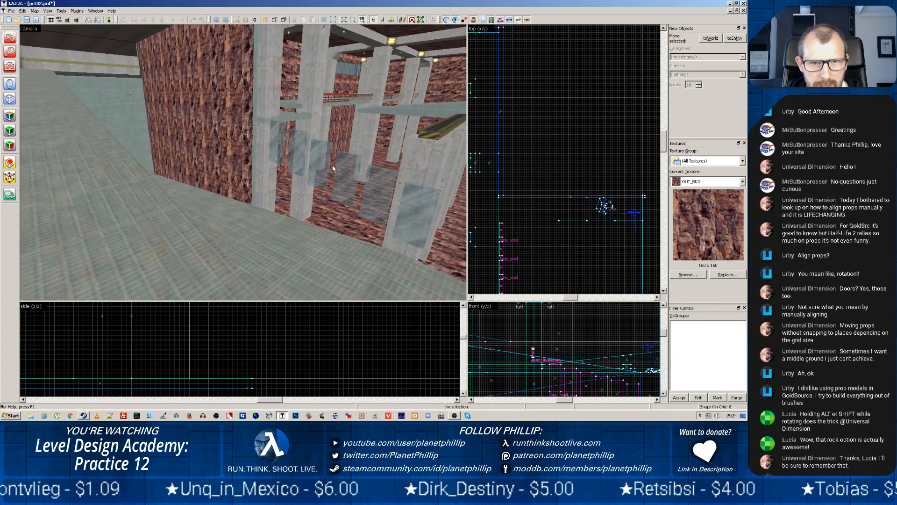
key("z")
left_click(345, 166)
left_click(9, 146)
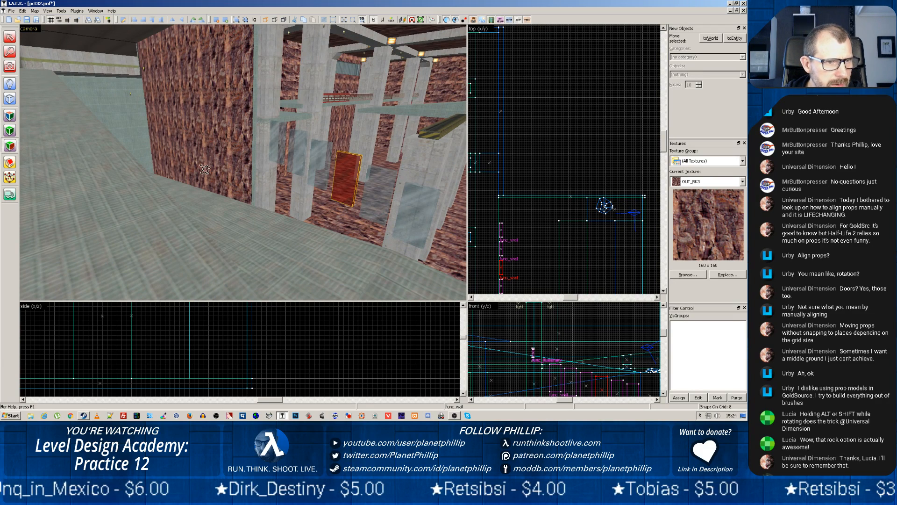
left_click(348, 176)
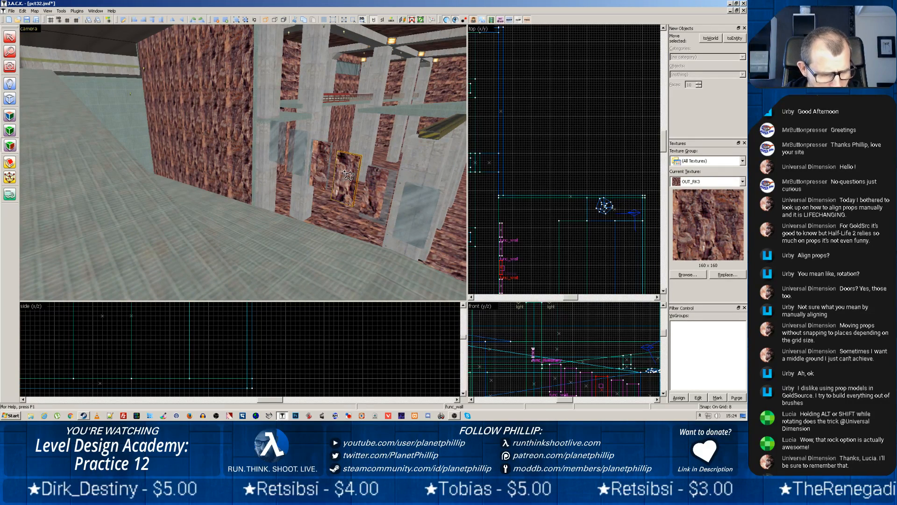
key("Escape")
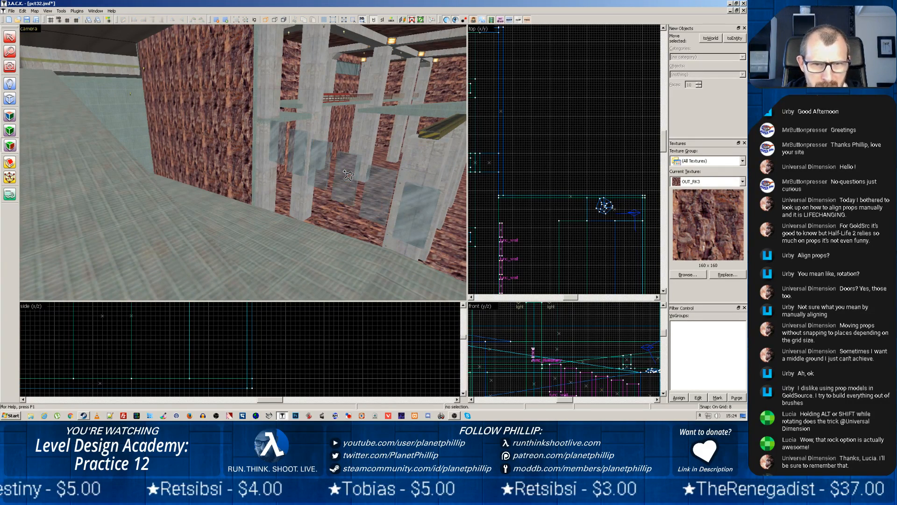
Pick up the GLASSBLUE1 texture from a glass panel as the current texture and close the surface properties
left_click(9, 116)
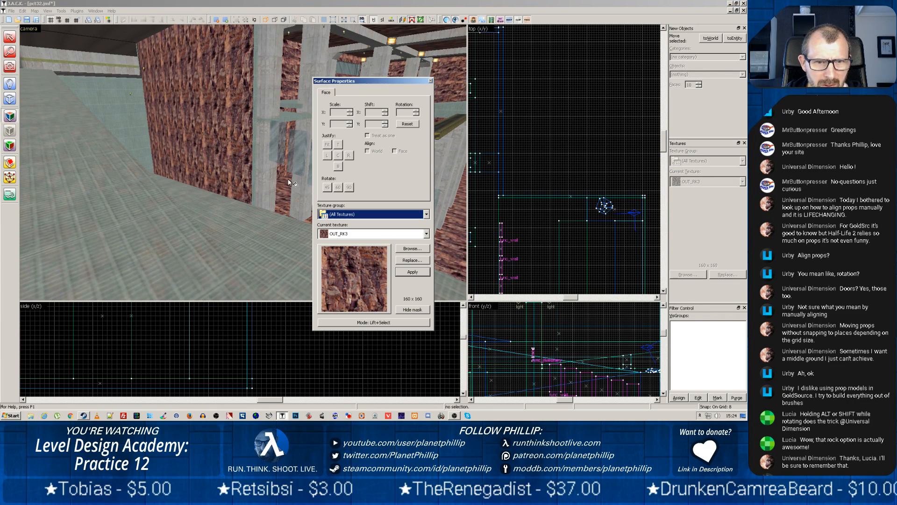
left_click(287, 156)
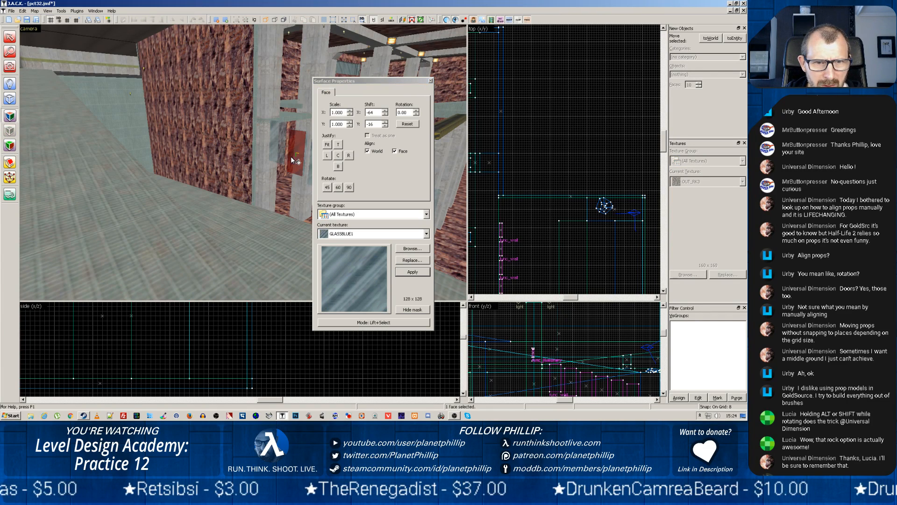
left_click(431, 81)
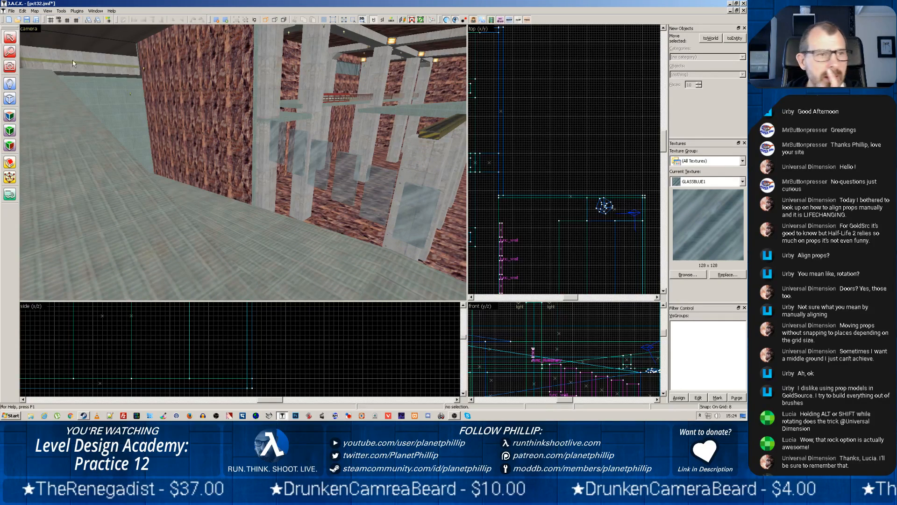
Choose the cylinder primitive for new brushes and set it to 12 faces
left_click(9, 99)
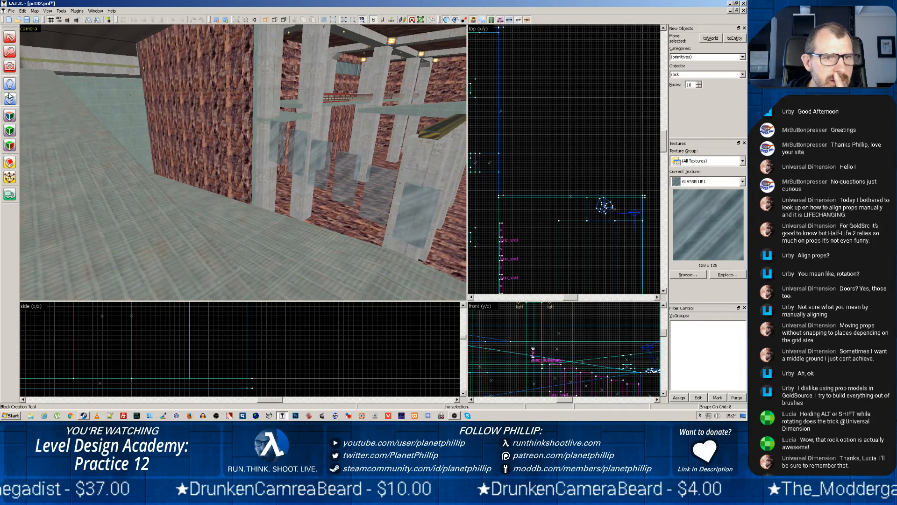
left_click(703, 75)
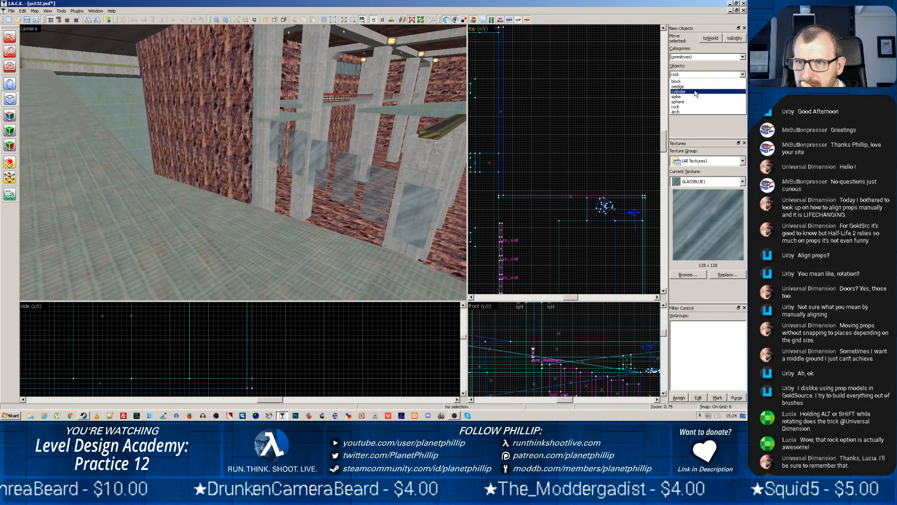
left_click(696, 92)
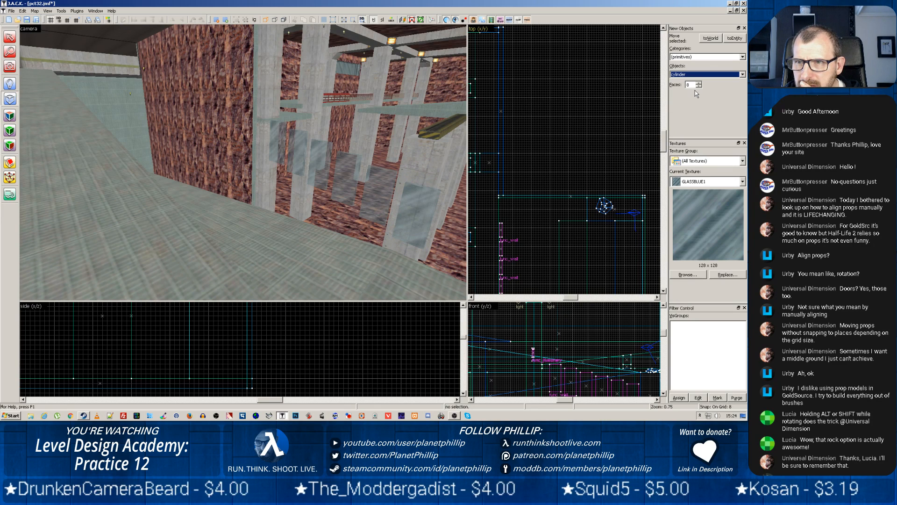
left_click(700, 83)
left_click(700, 84)
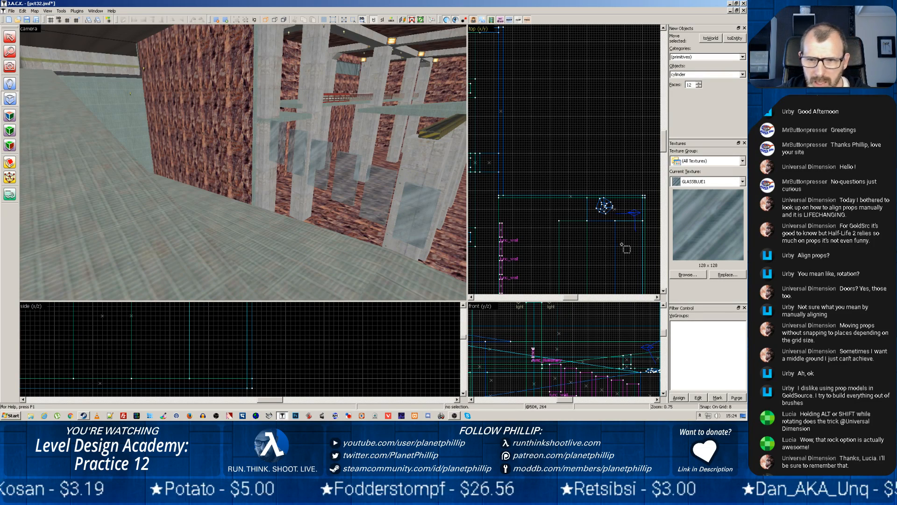
Outline the cylinder about 128 by 128 units in the top view, just beyond the end of the rock wall
scroll(543, 206, "down", 8)
scroll(542, 206, "up", 7)
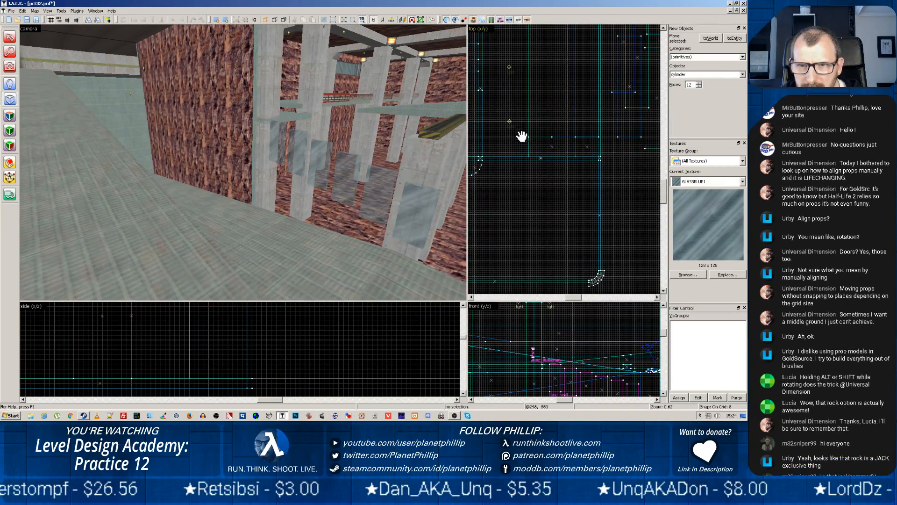
left_click_drag(492, 127, 511, 138)
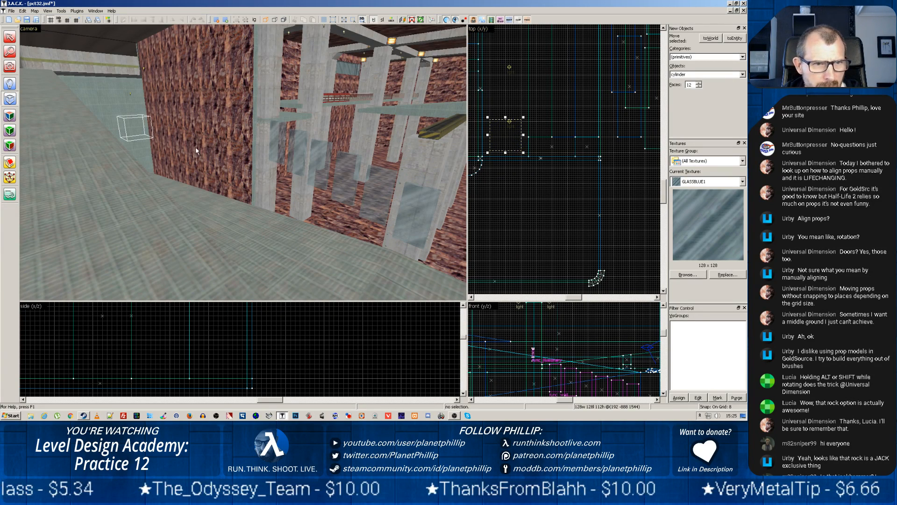
Stretch the cylinder outline to 736 units high, from floor to ceiling in the front view, and create the pillar
scroll(551, 340, "down", 1)
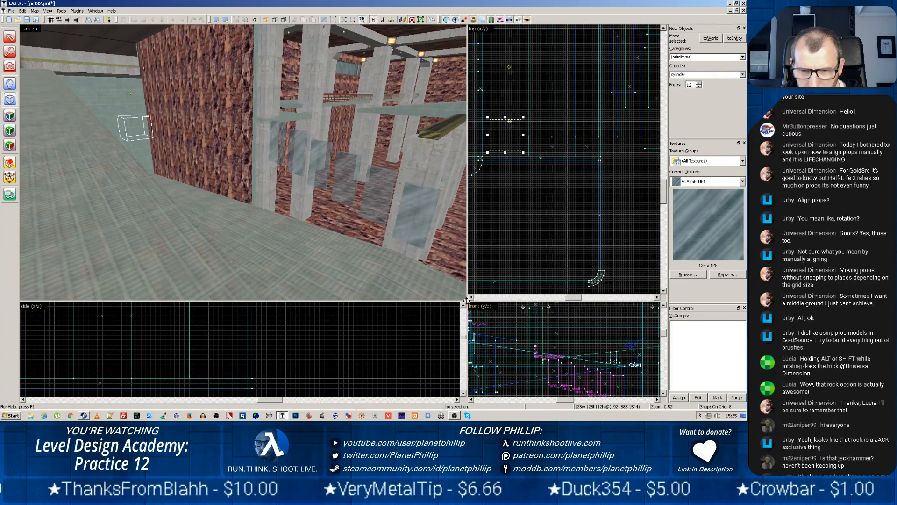
left_click_drag(467, 301, 187, 121)
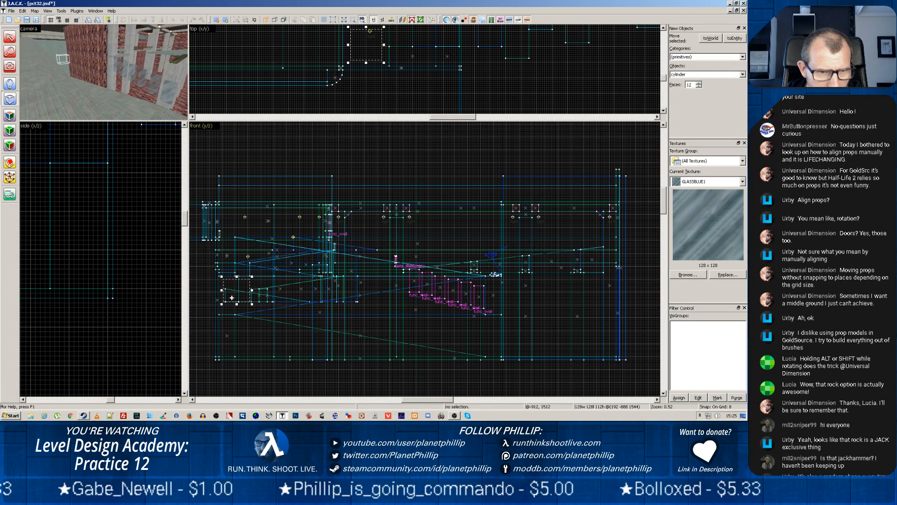
left_click_drag(241, 305, 245, 359)
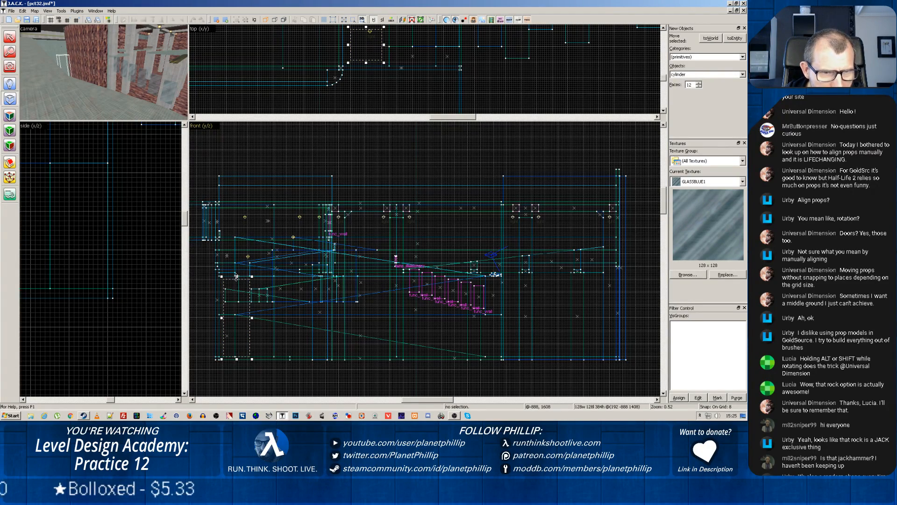
left_click_drag(237, 276, 241, 207)
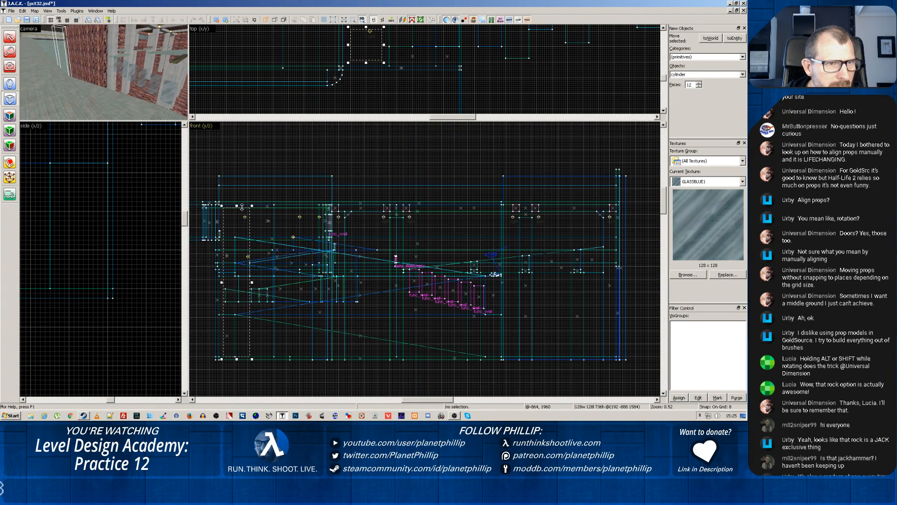
scroll(246, 235, "up", 1)
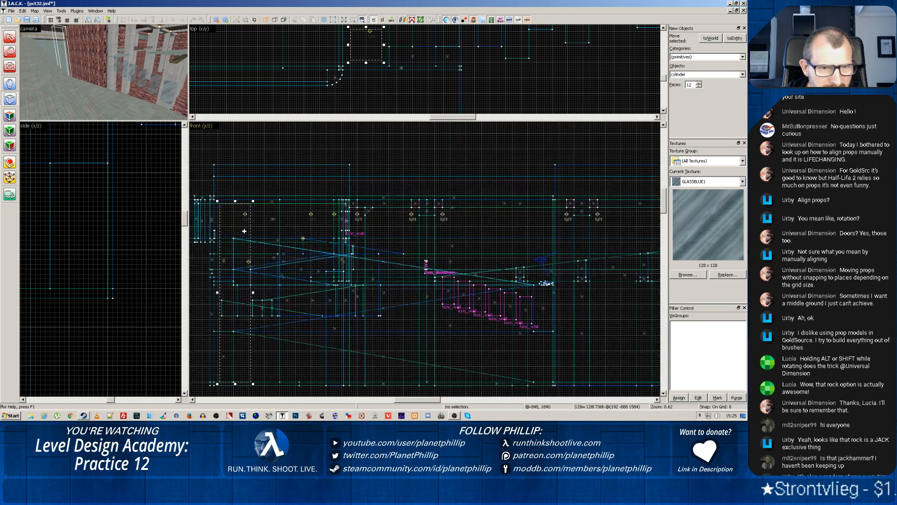
left_click_drag(119, 66, 103, 72)
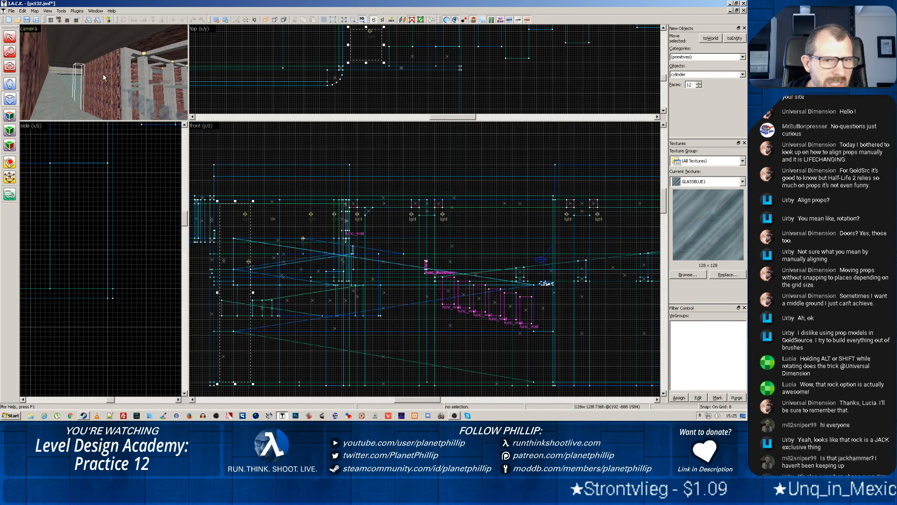
key("Return")
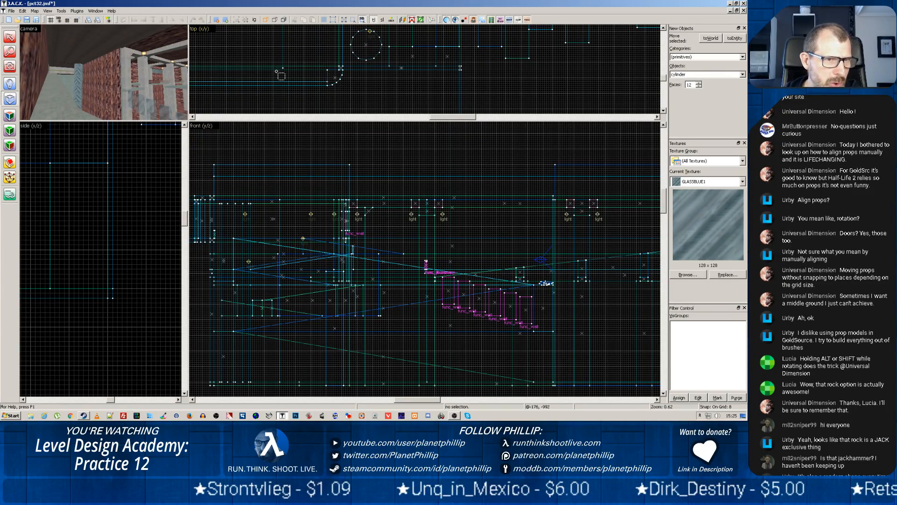
Draw a second, inner cylinder outline of 120 by 120 units over the new pillar in the top view
left_click_drag(185, 118, 408, 293)
key("z")
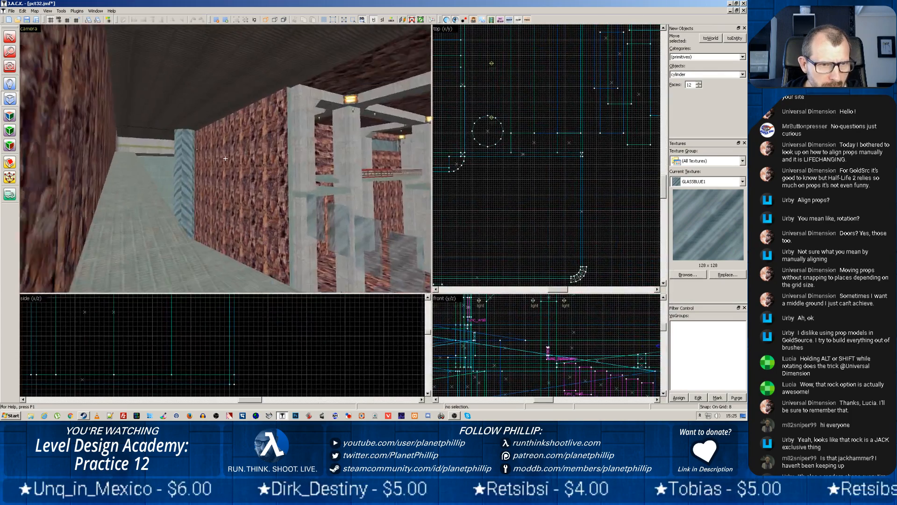
key("z")
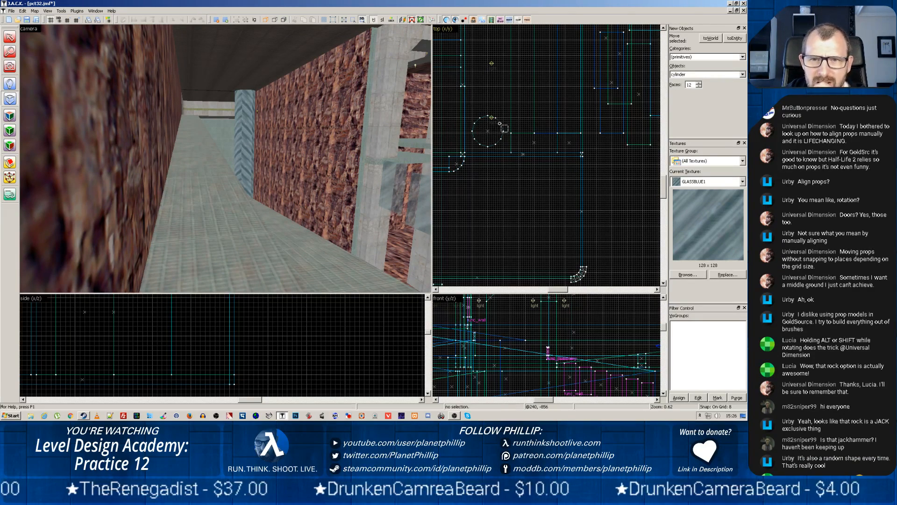
scroll(476, 127, "up", 4)
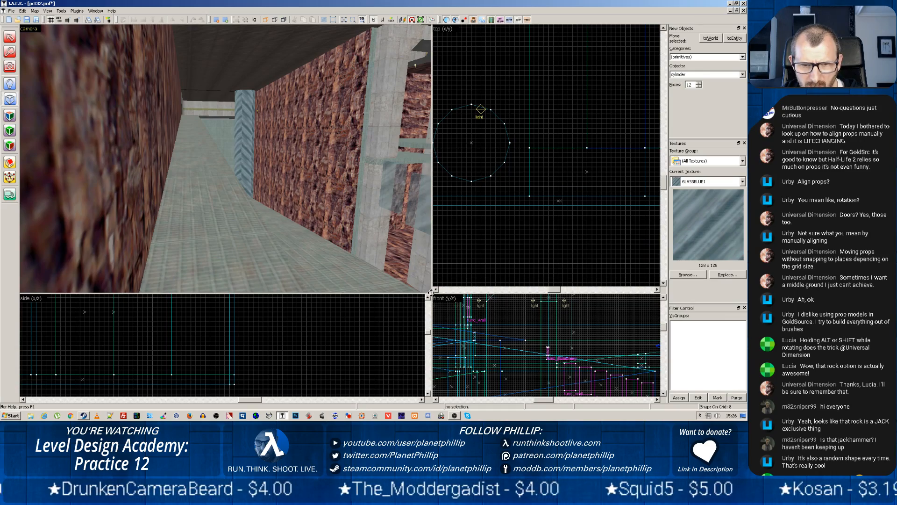
left_click_drag(431, 292, 177, 269)
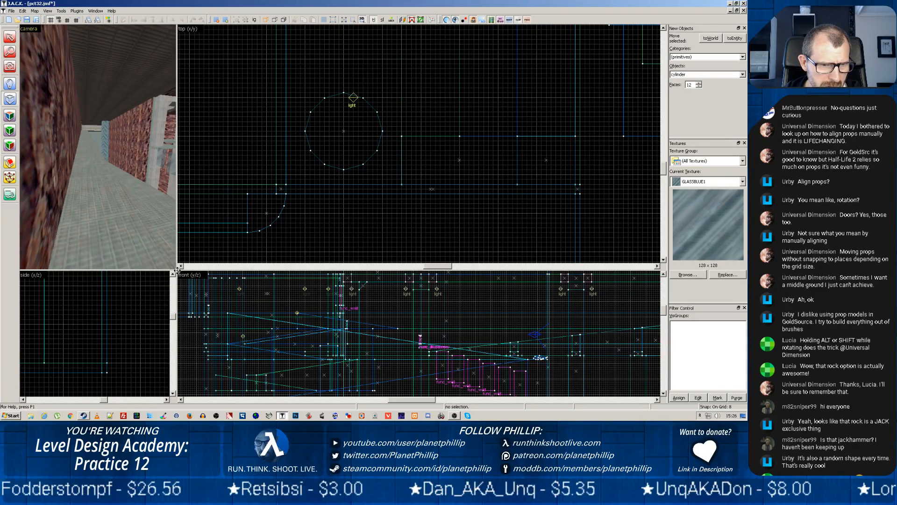
left_click_drag(176, 271, 142, 165)
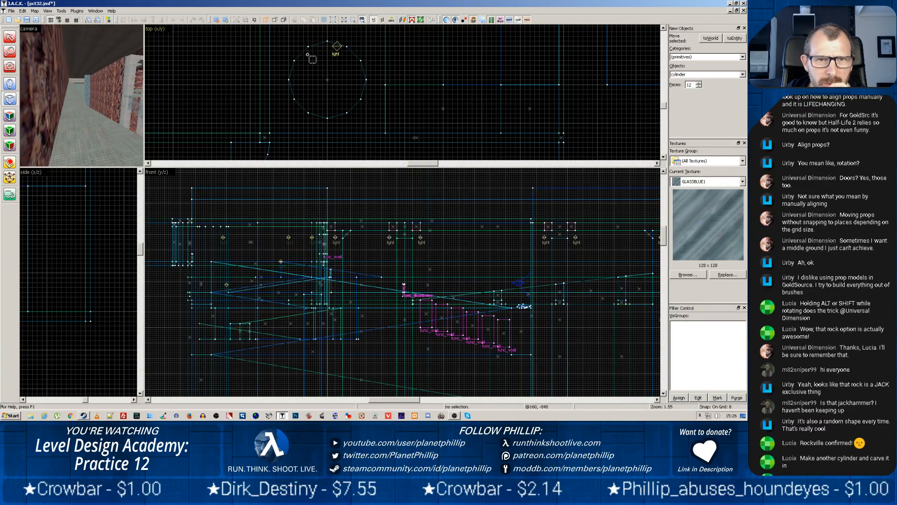
left_click_drag(288, 41, 363, 114)
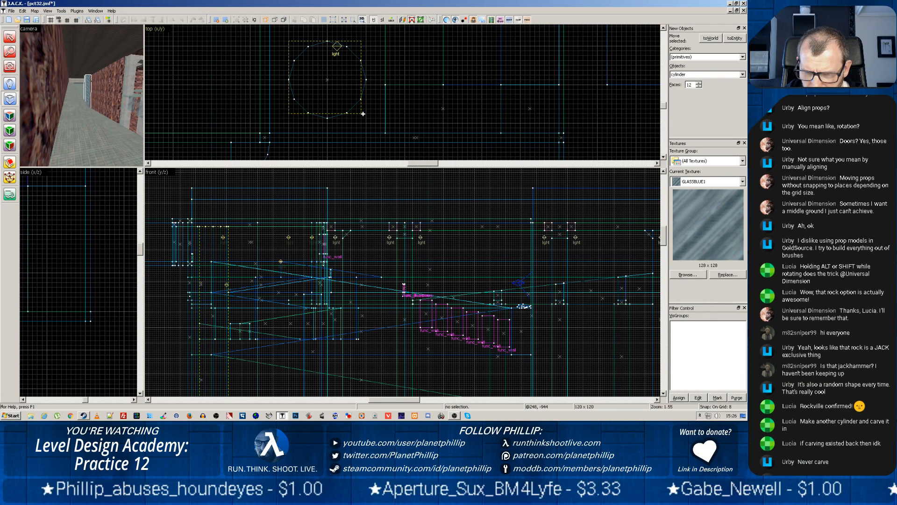
left_click_drag(364, 113, 361, 114)
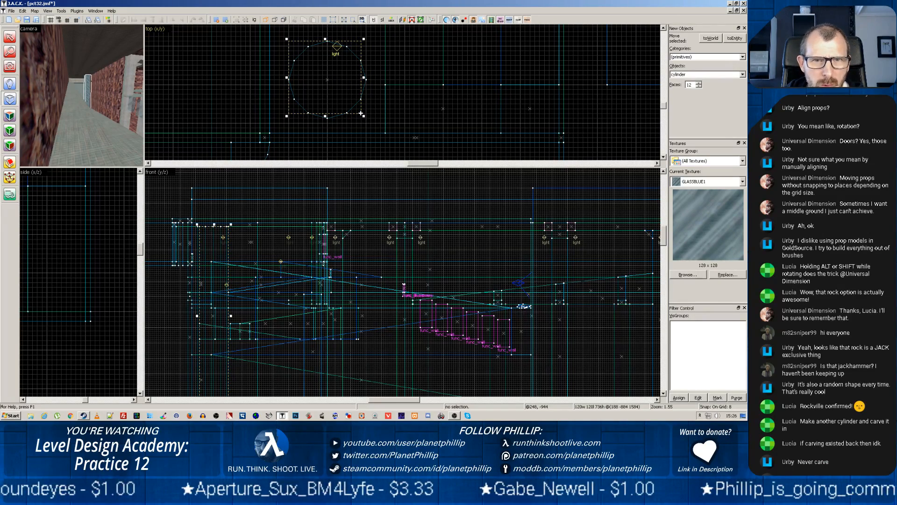
Reduce the grid snap to 4 units and centre the 120-unit outline on the pillar
left_click_drag(331, 79, 339, 86)
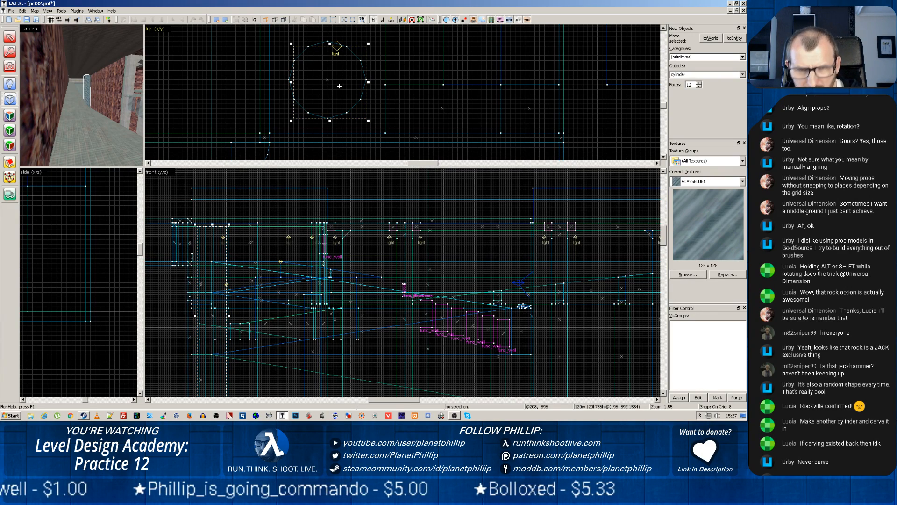
key("bracketleft")
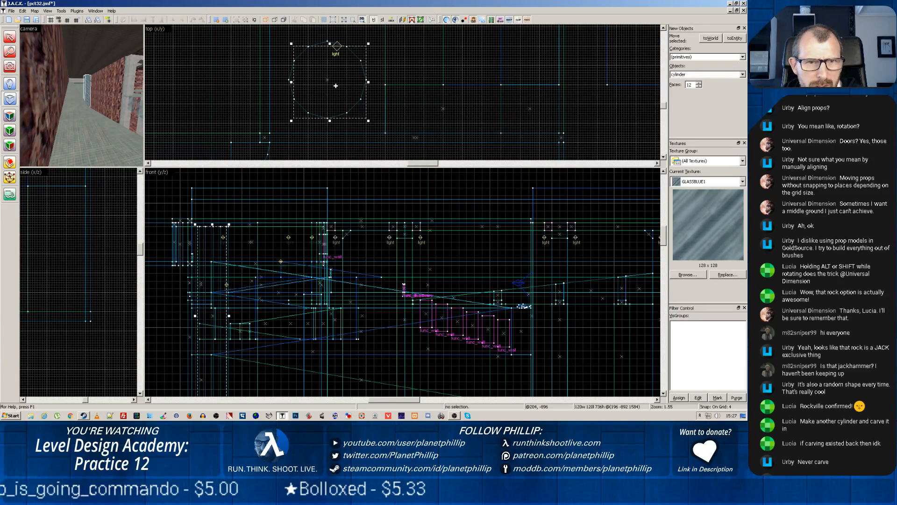
key("Up")
key("Left")
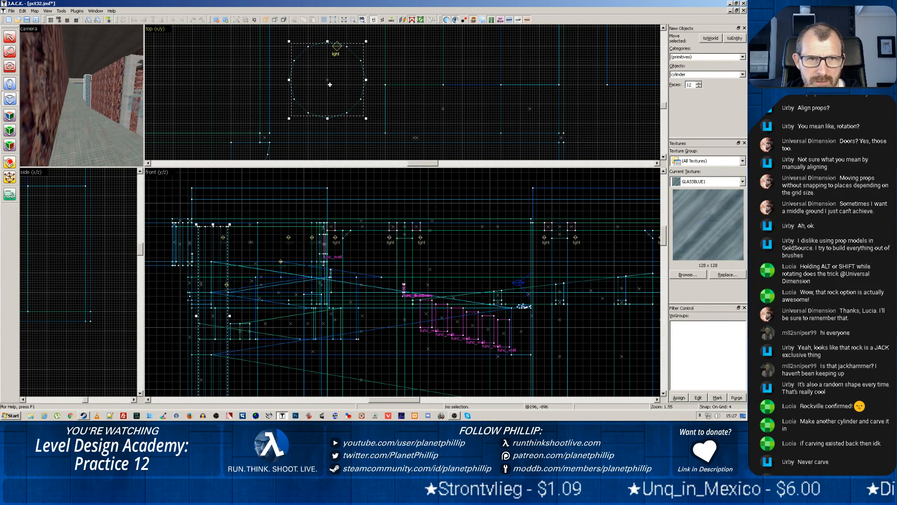
Set the new object type to the block primitive and enlarge the top view around the pillar
left_click(8, 98)
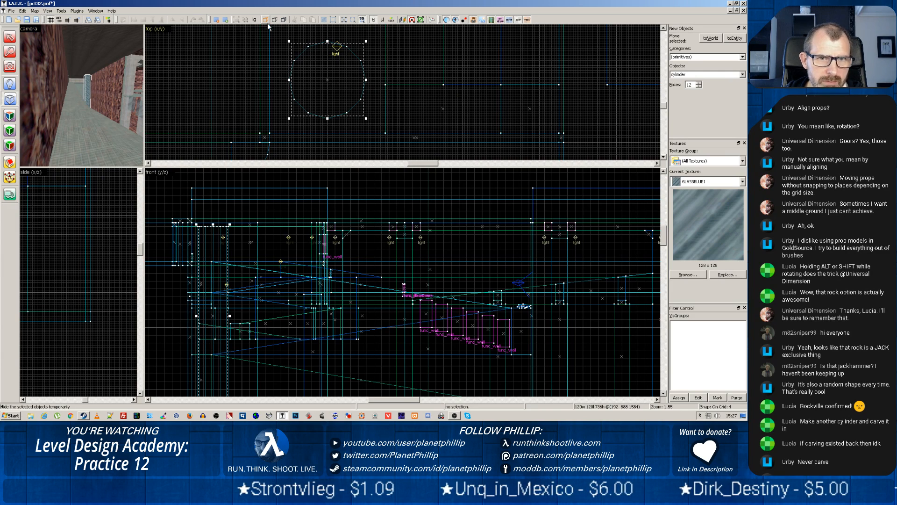
left_click(9, 37)
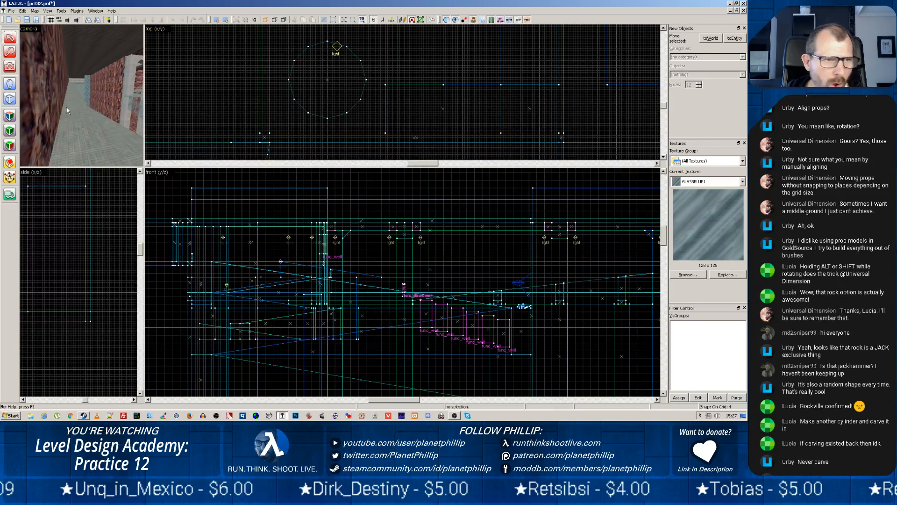
left_click(9, 98)
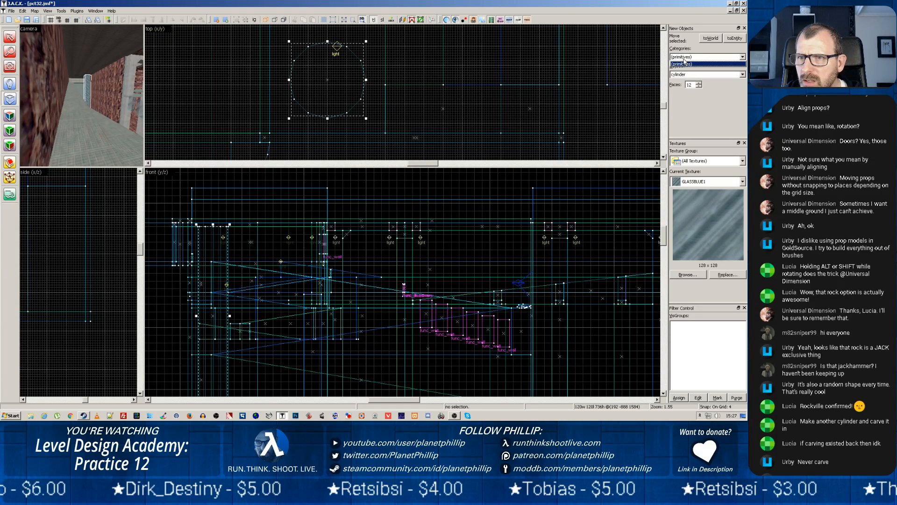
left_click(682, 74)
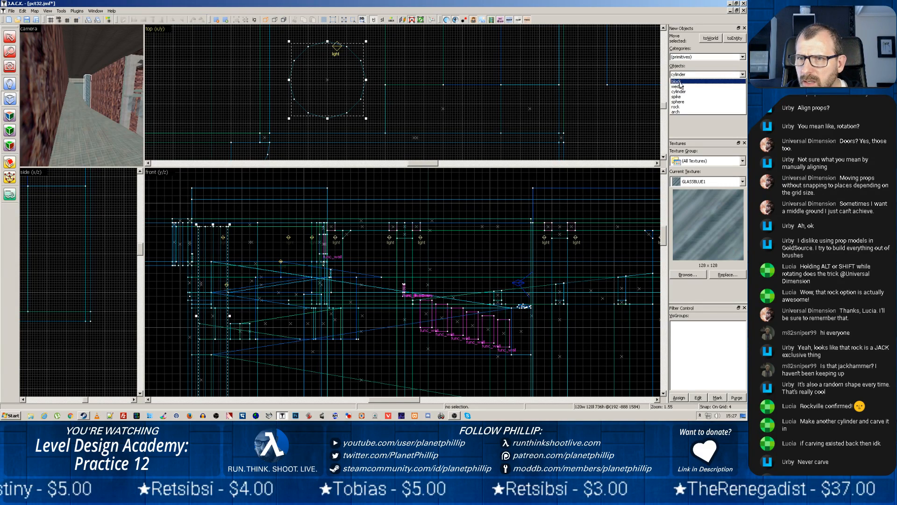
left_click(678, 81)
scroll(295, 72, "up", 5)
scroll(323, 67, "down", 5)
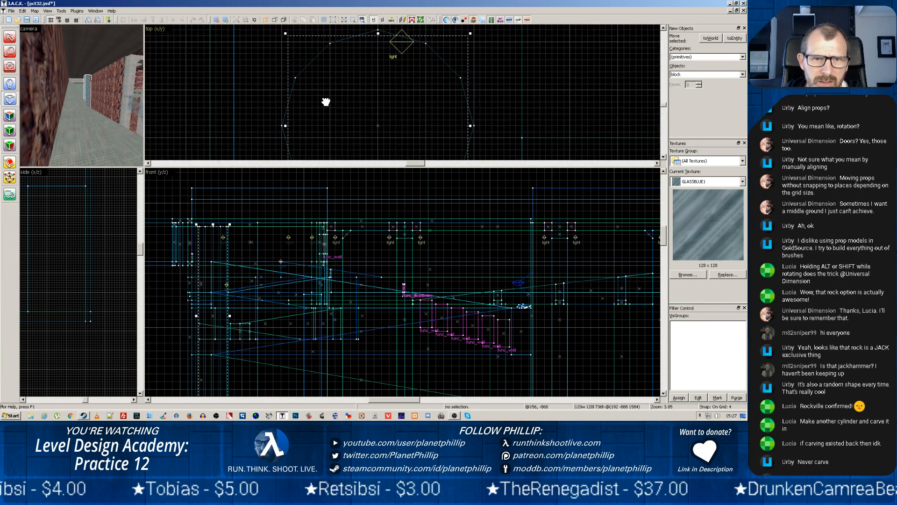
left_click_drag(144, 166, 148, 340)
scroll(293, 162, "up", 5)
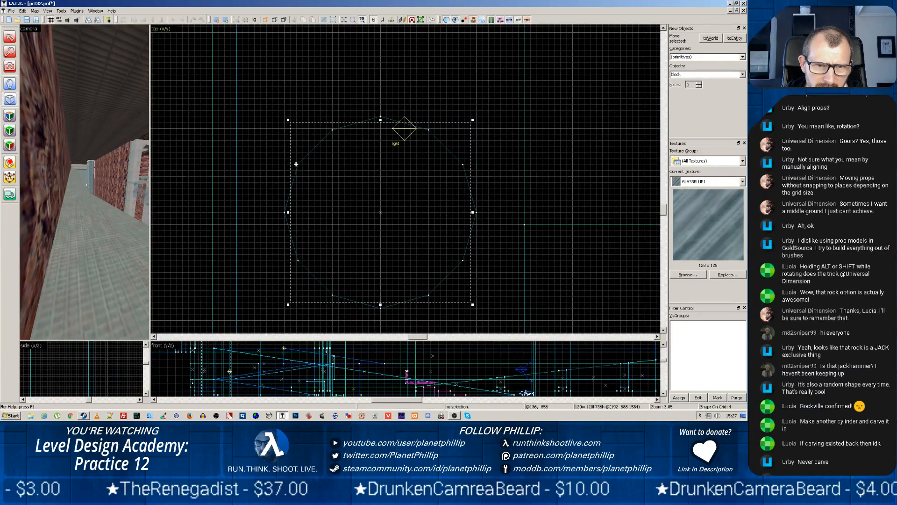
Shrink the outline to 28 by 4 units near the pillar's upper-left edge and create the block
mouse_move(296, 164)
left_mouse_down()
mouse_move(312, 144)
mouse_move(297, 158)
left_mouse_up()
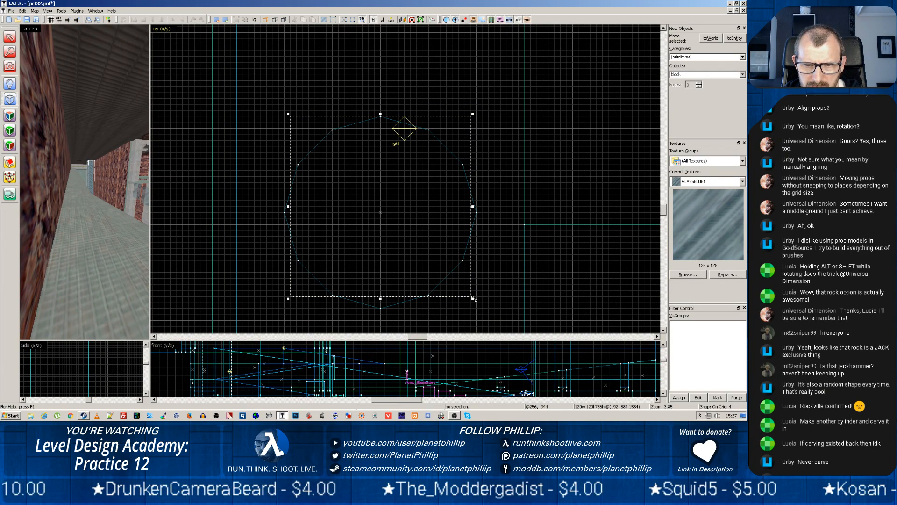
left_click_drag(473, 298, 330, 128)
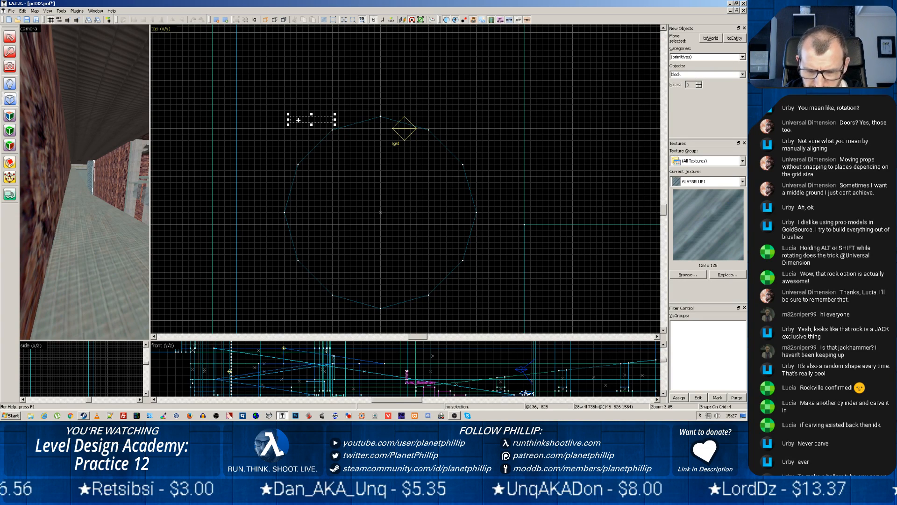
key("Return")
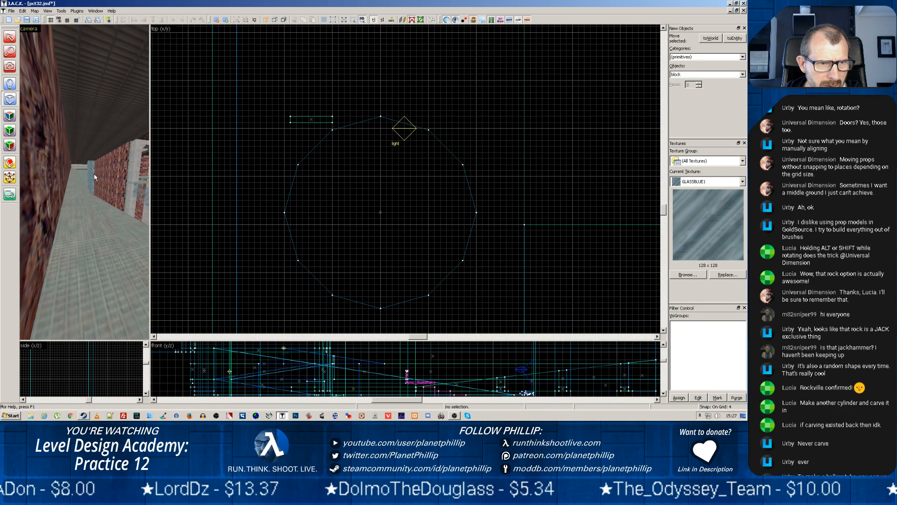
Rotate the thin block to a diagonal and move it against the pillar's upper-left facet in the top view
key("shift+s")
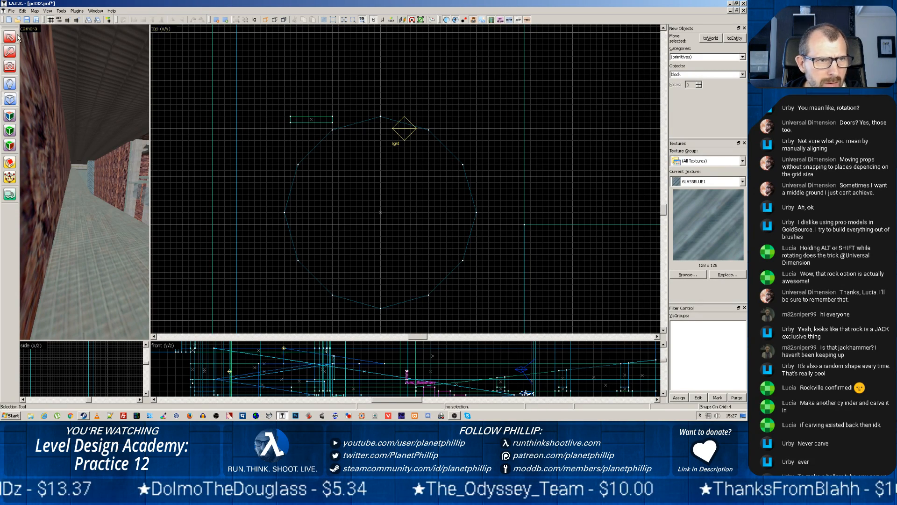
left_click(294, 123)
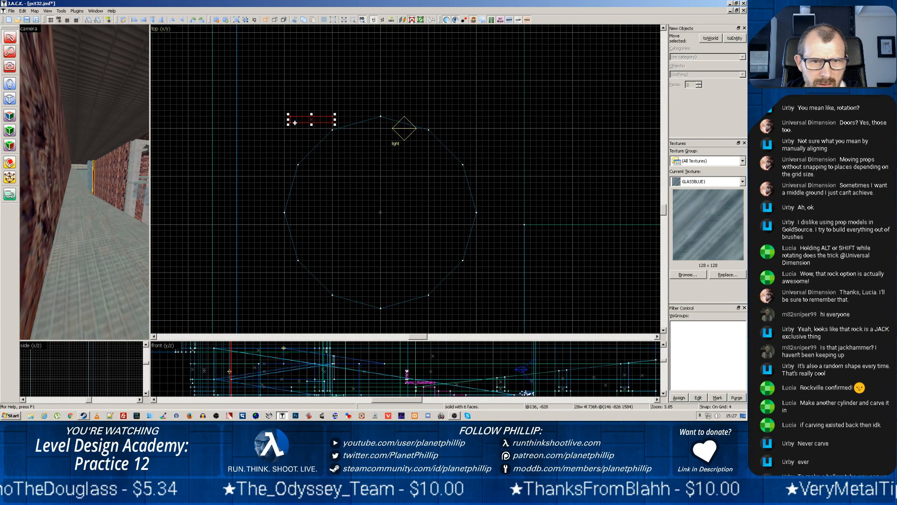
left_click_drag(305, 123, 303, 127)
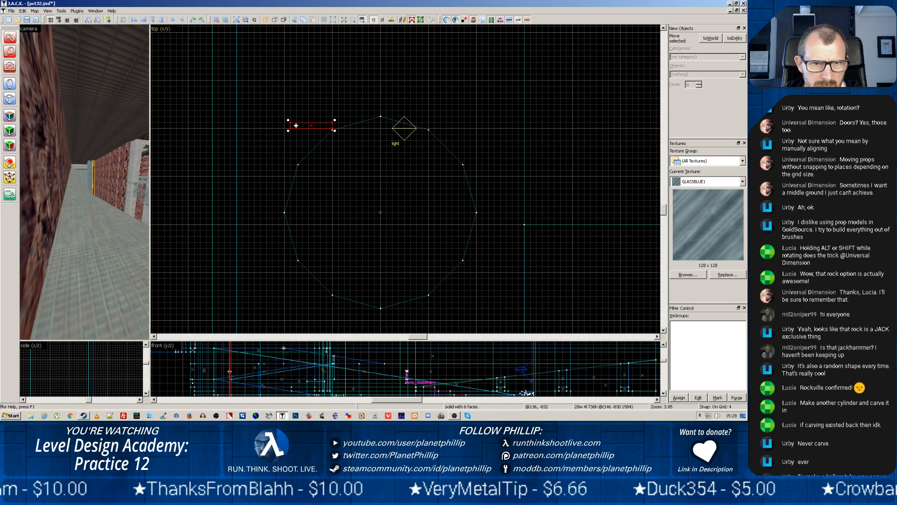
mouse_move(287, 134)
left_mouse_down()
mouse_move(295, 156)
mouse_move(308, 132)
left_mouse_up()
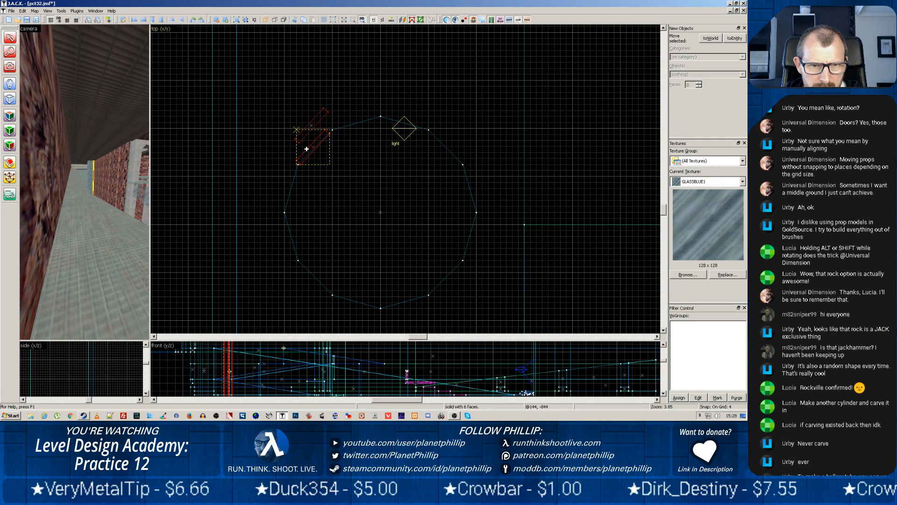
scroll(308, 149, "up", 2)
scroll(308, 149, "up", 2)
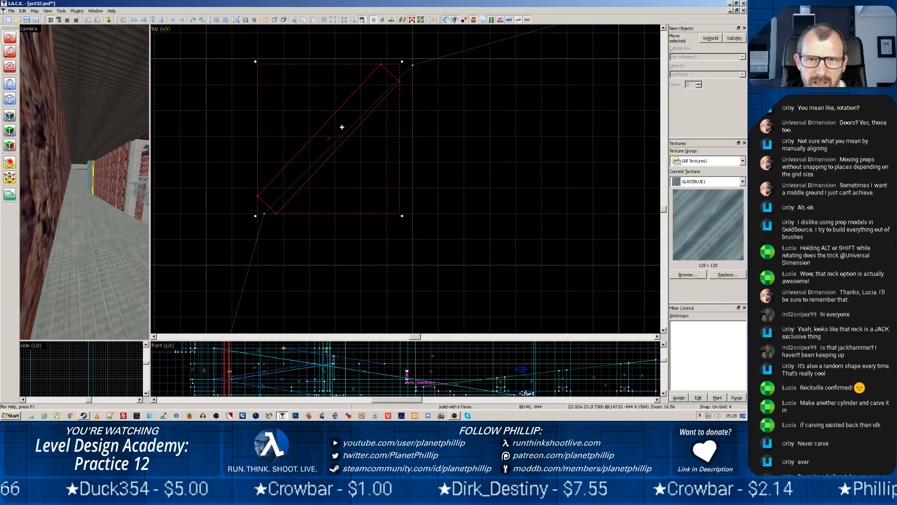
scroll(344, 117, "up", 2)
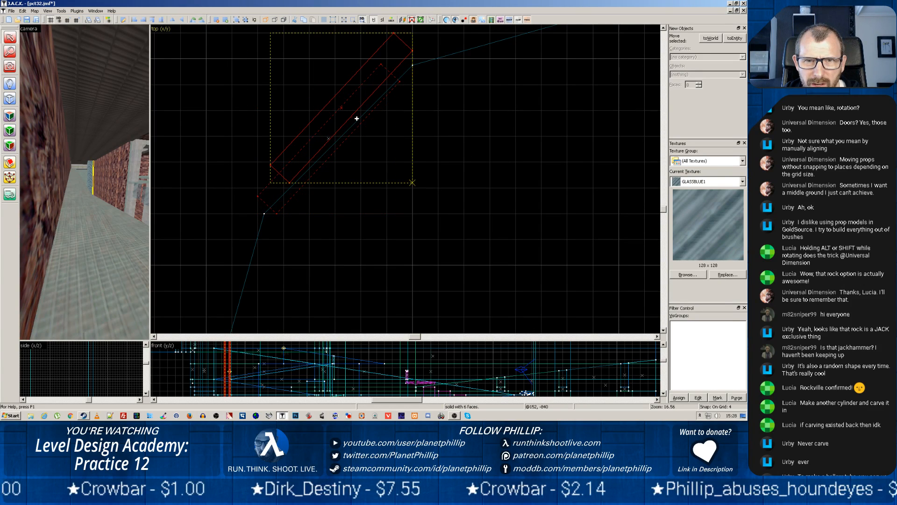
left_click(355, 121)
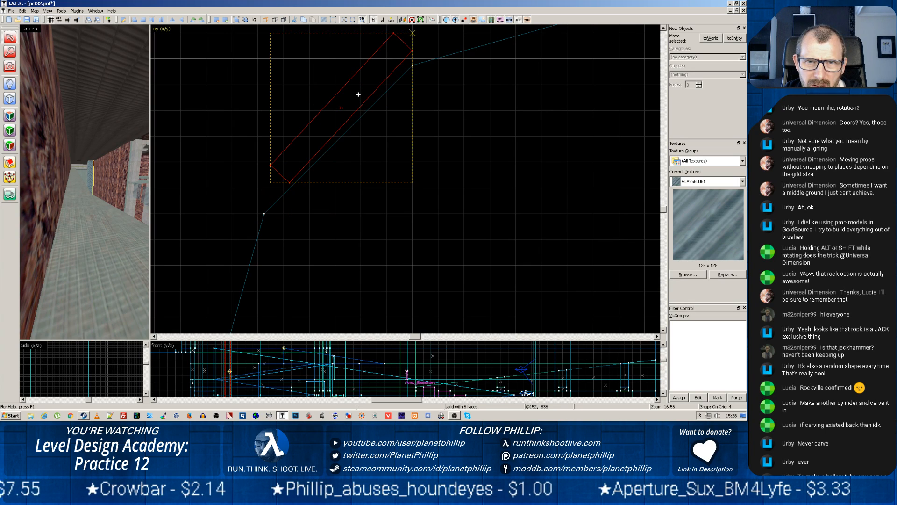
mouse_move(359, 93)
left_mouse_down()
mouse_move(362, 118)
mouse_move(378, 120)
left_mouse_up()
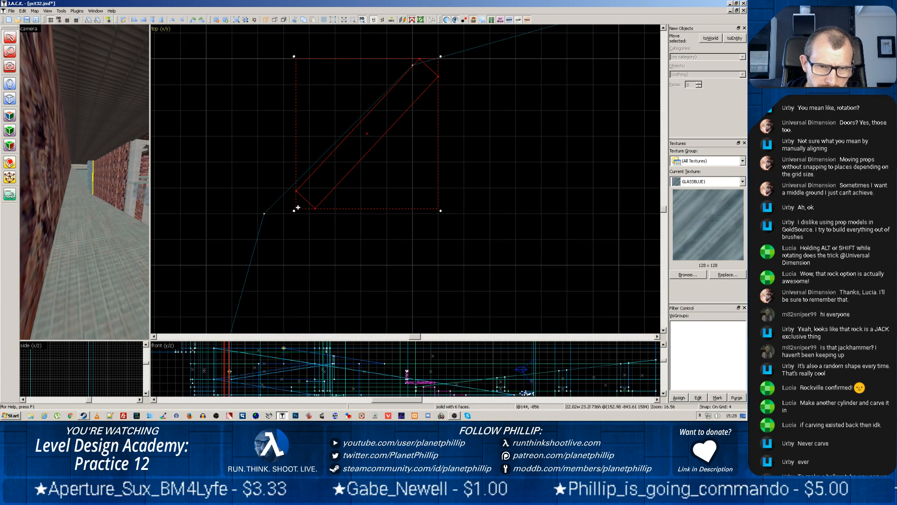
Shear the thin block horizontally by 4 units and shift it to line up with the pillar's diagonal facet
left_click_drag(293, 211, 290, 184)
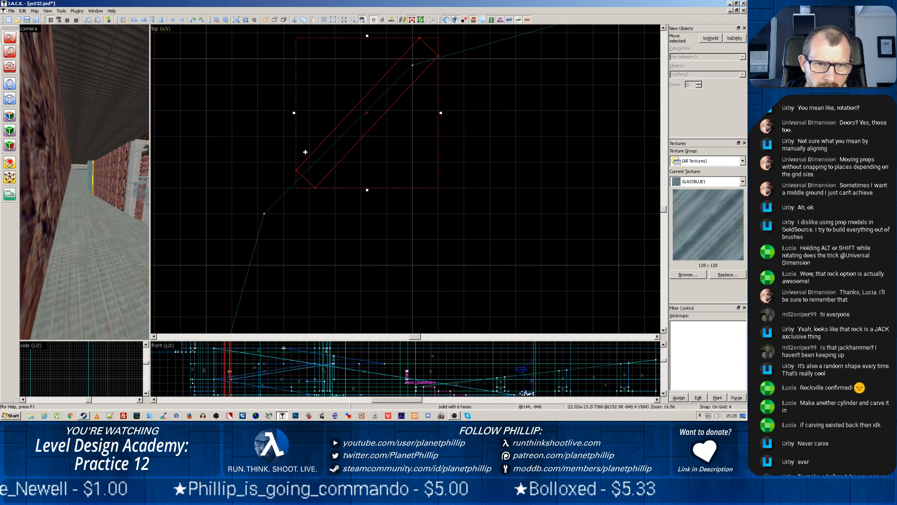
left_click_drag(368, 190, 347, 207)
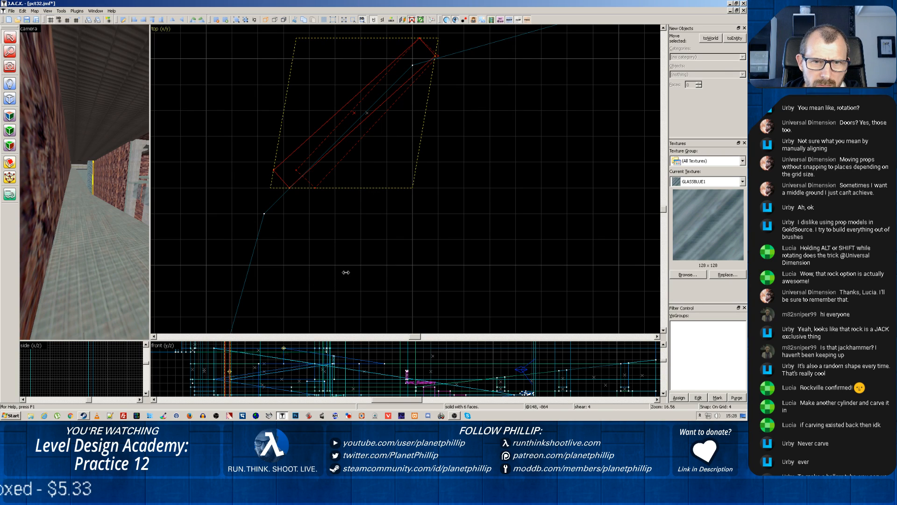
left_click_drag(346, 272, 346, 271)
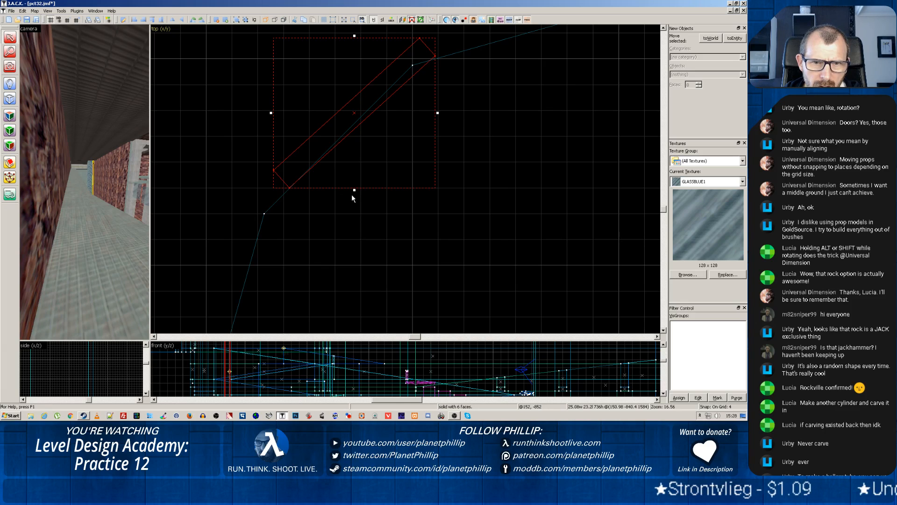
left_click_drag(431, 120, 405, 113)
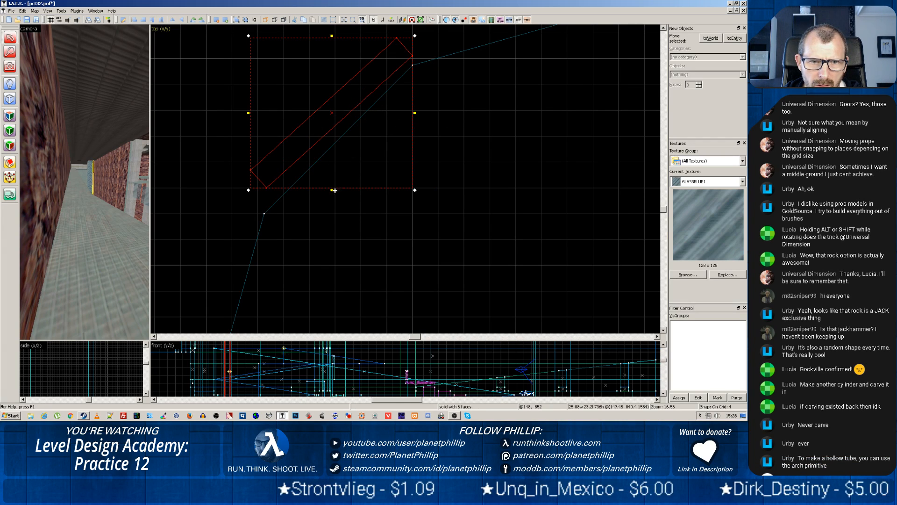
Resize the sheared block to about 25 by 28 units along the diagonal facet, and delete it
mouse_move(332, 190)
left_mouse_down()
mouse_move(333, 230)
mouse_move(342, 233)
left_mouse_up()
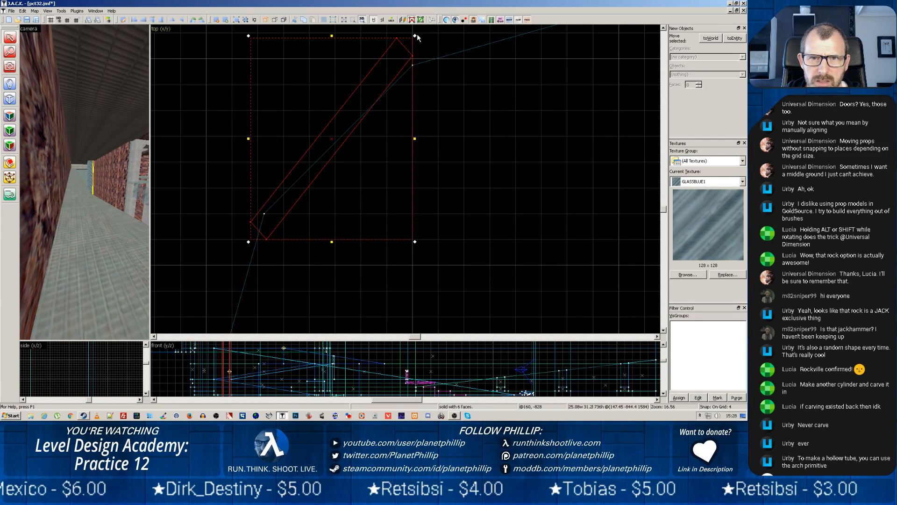
mouse_move(415, 38)
left_mouse_down()
mouse_move(429, 64)
mouse_move(423, 44)
left_mouse_up()
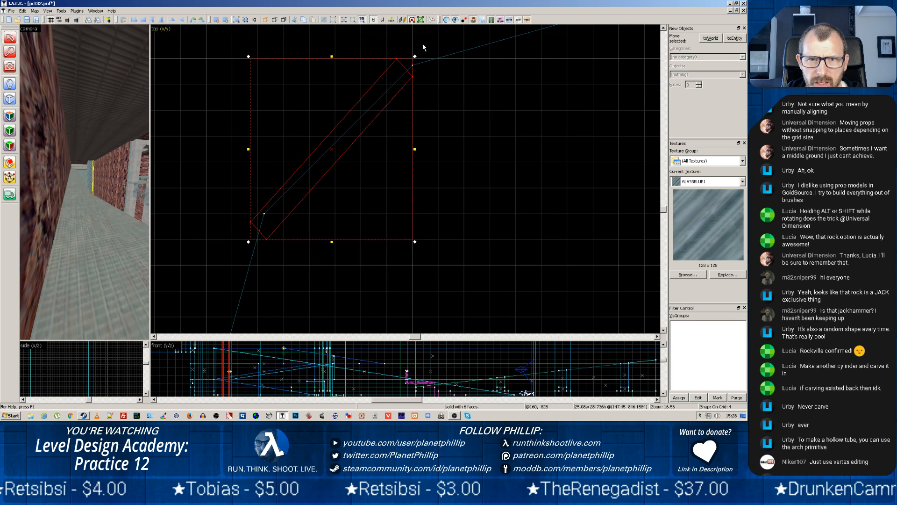
left_click_drag(378, 100, 401, 103)
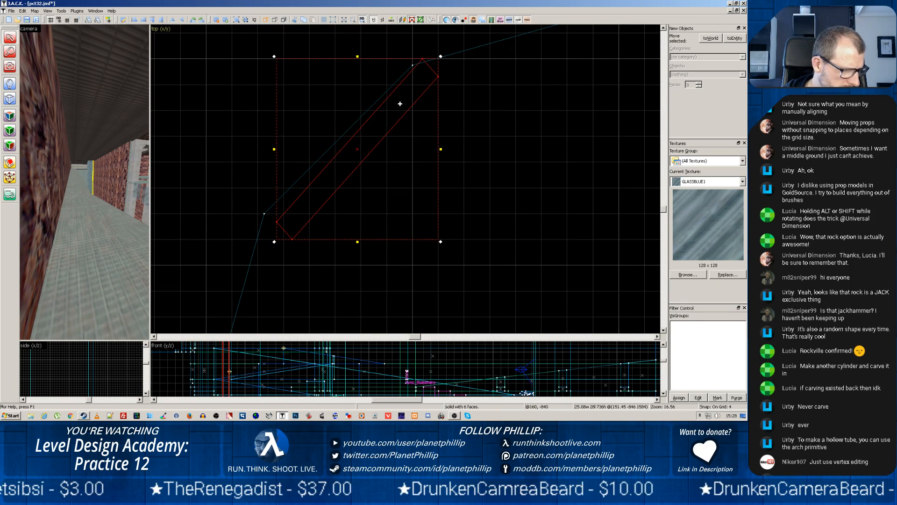
key("Delete")
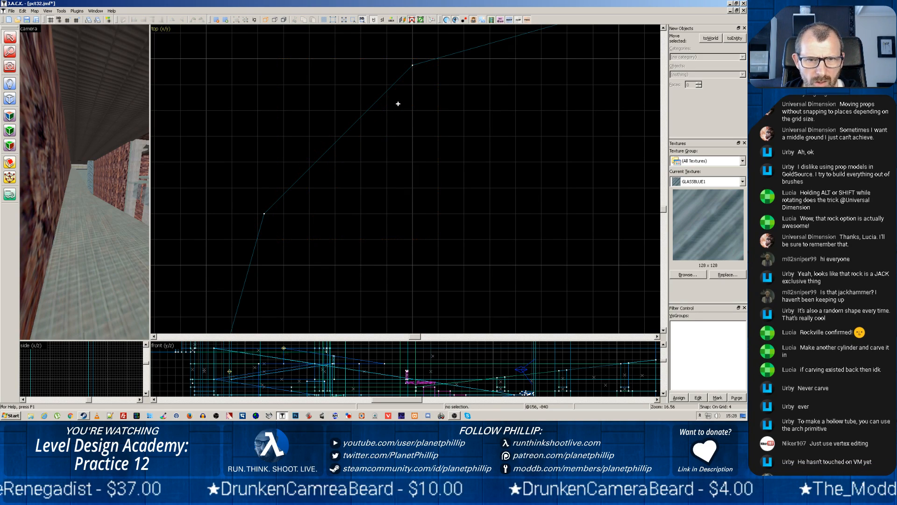
Draw a 120 by 120 unit outline for an arch primitive over the pillar in the top view and open its properties
scroll(428, 151, "down", 9)
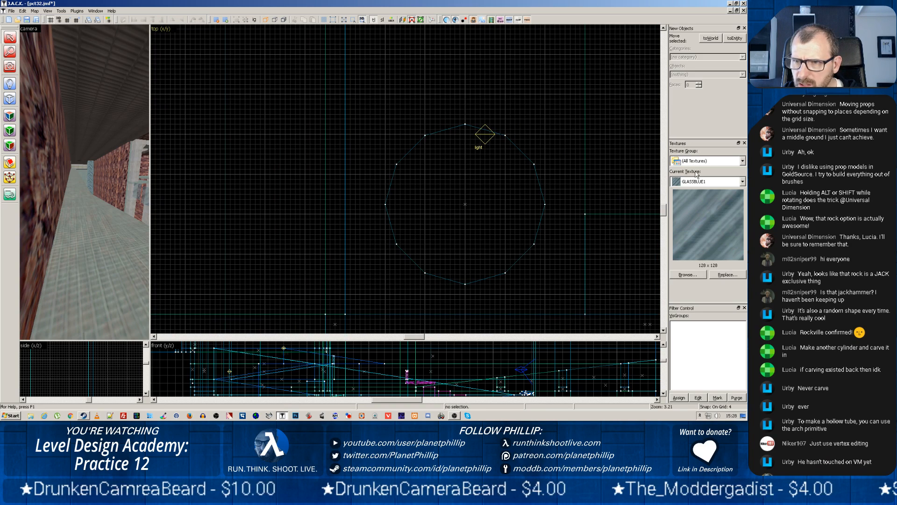
left_click(10, 101)
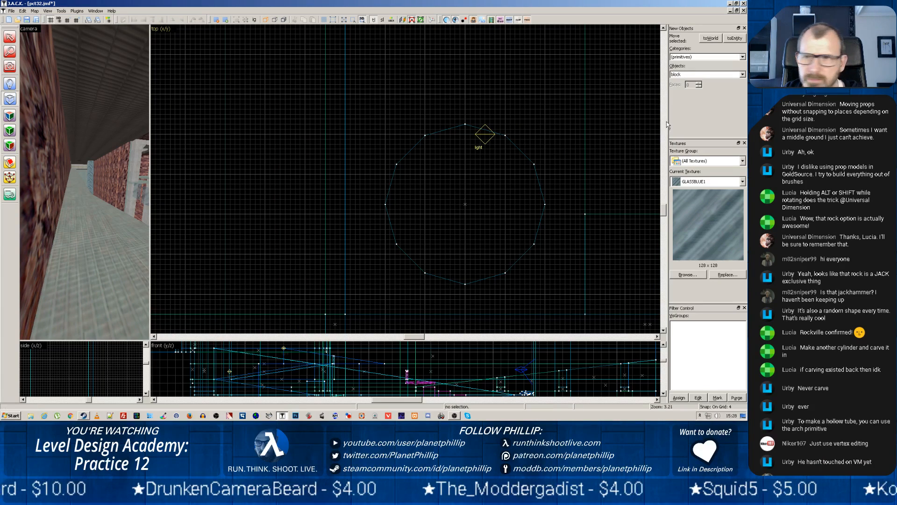
left_click(689, 74)
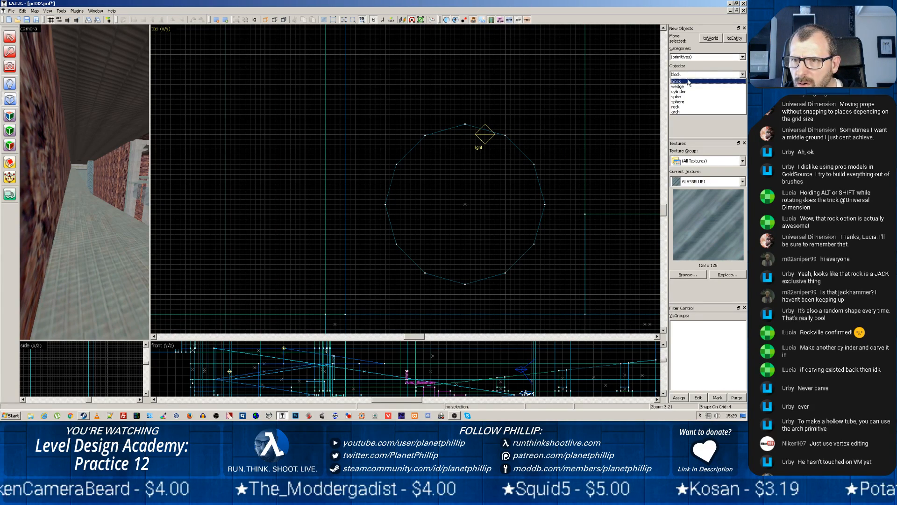
left_click(681, 115)
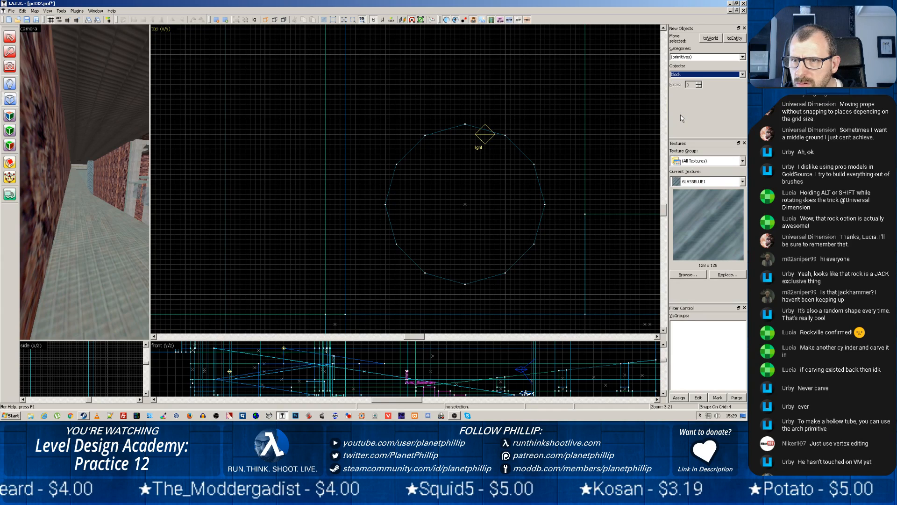
left_click(681, 77)
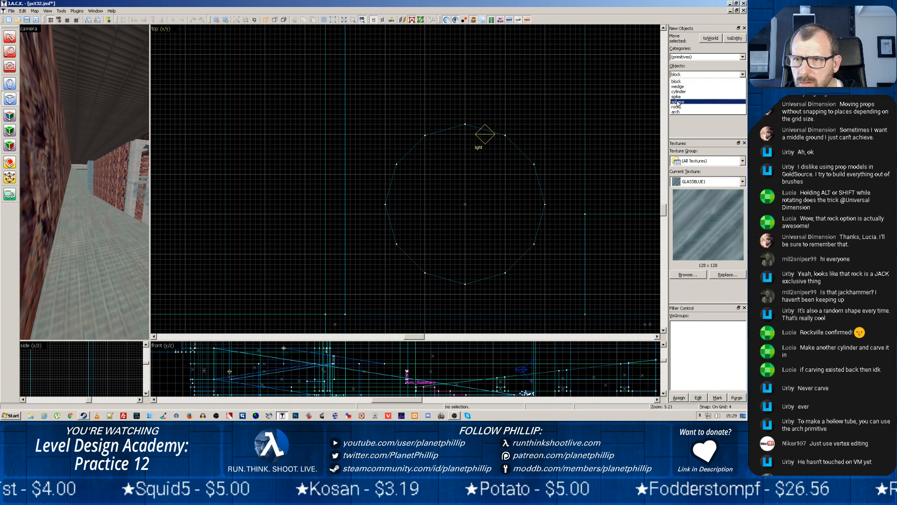
left_click(687, 112)
mouse_move(388, 125)
left_mouse_down()
mouse_move(534, 197)
mouse_move(530, 264)
left_mouse_up()
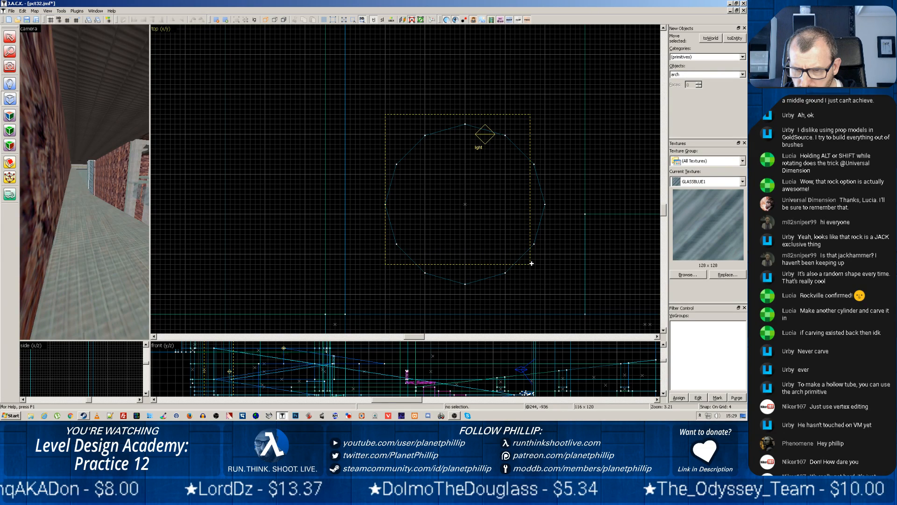
left_click_drag(532, 263, 532, 264)
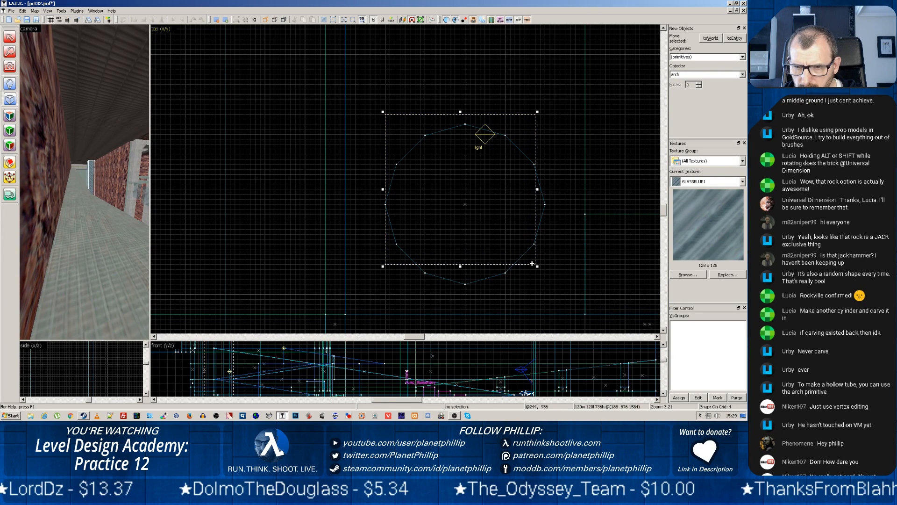
key("Return")
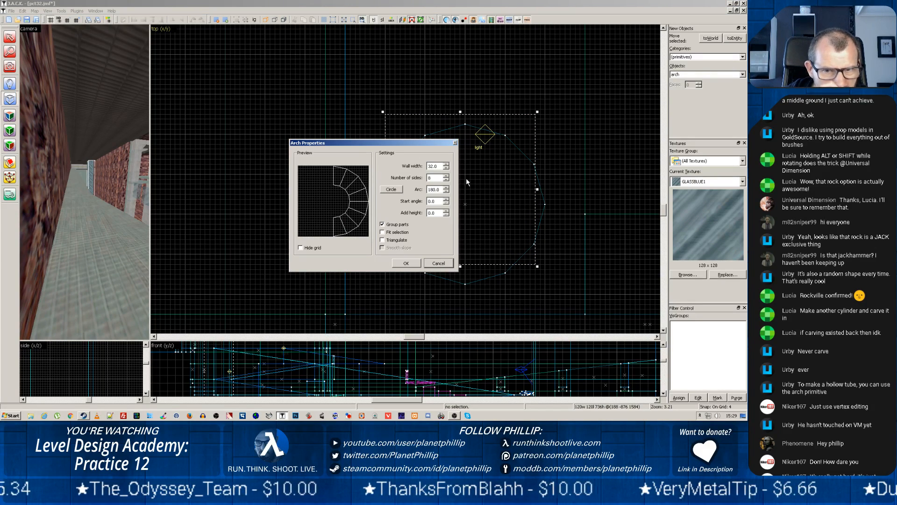
Set the arch's wall width to 8 units
left_click(446, 168)
left_click(446, 168)
left_click(446, 168)
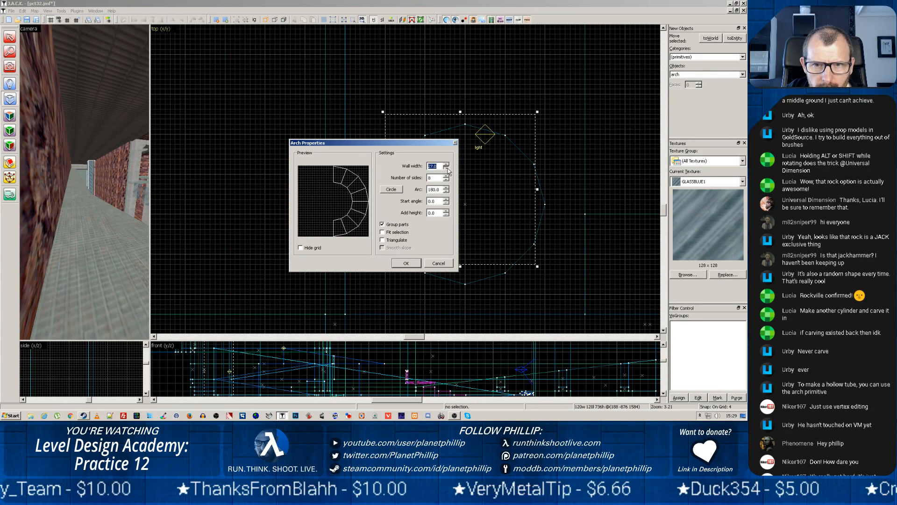
left_click(447, 169)
left_click(447, 168)
left_click(447, 168)
left_click(447, 168)
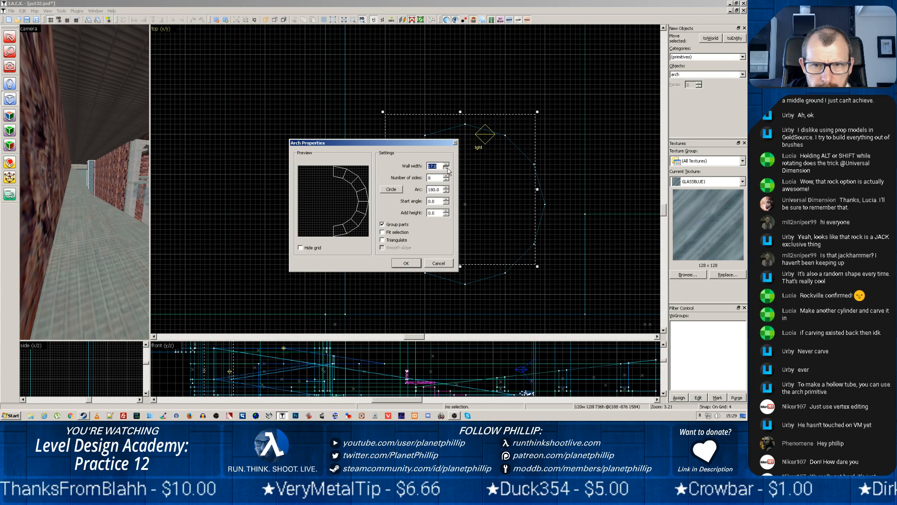
left_click(447, 168)
left_click(446, 168)
left_click(447, 168)
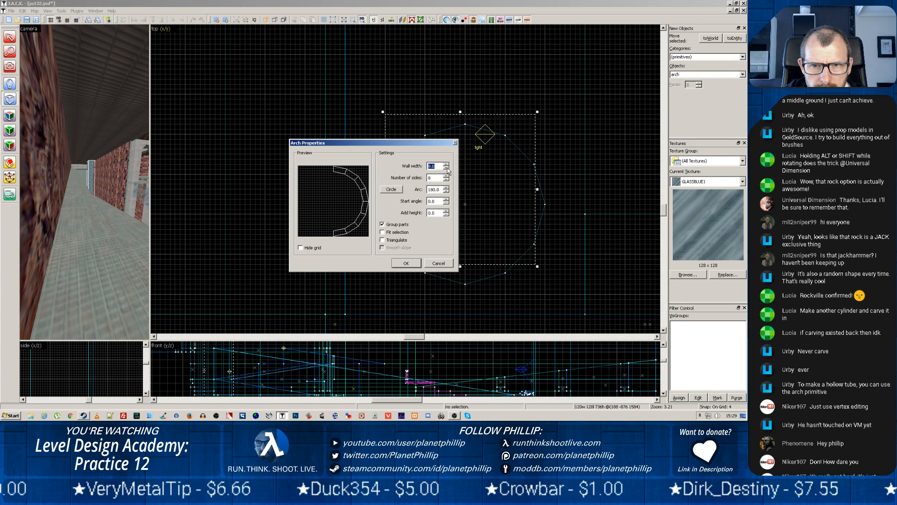
left_click(447, 168)
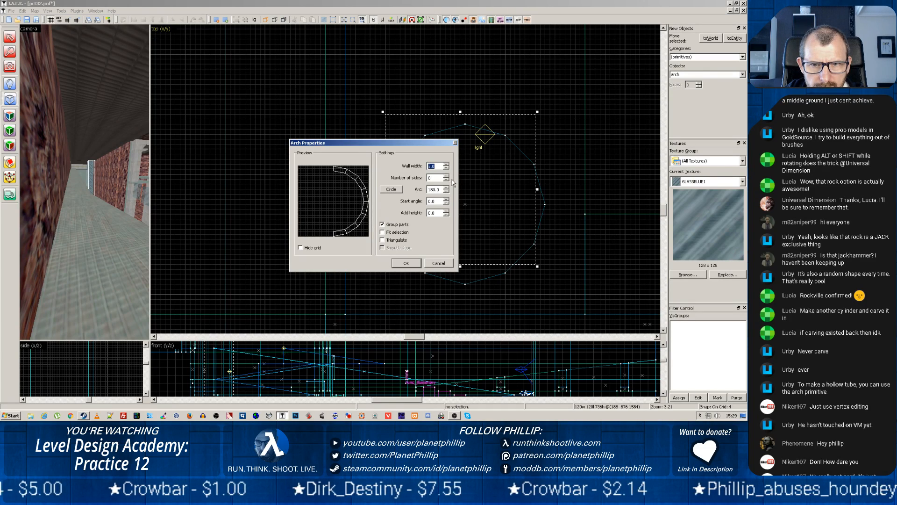
Set the arch's arc to 360 degrees so that it forms a closed ring
left_click(447, 187)
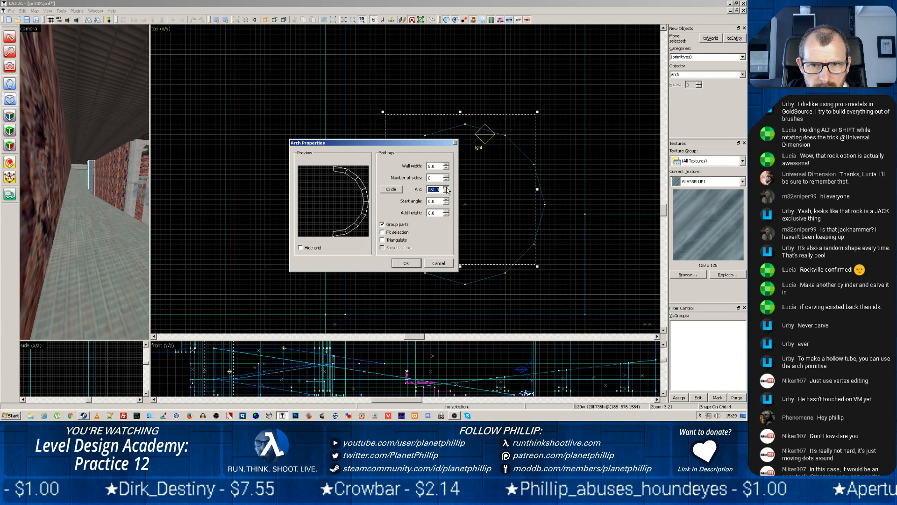
left_click(447, 187)
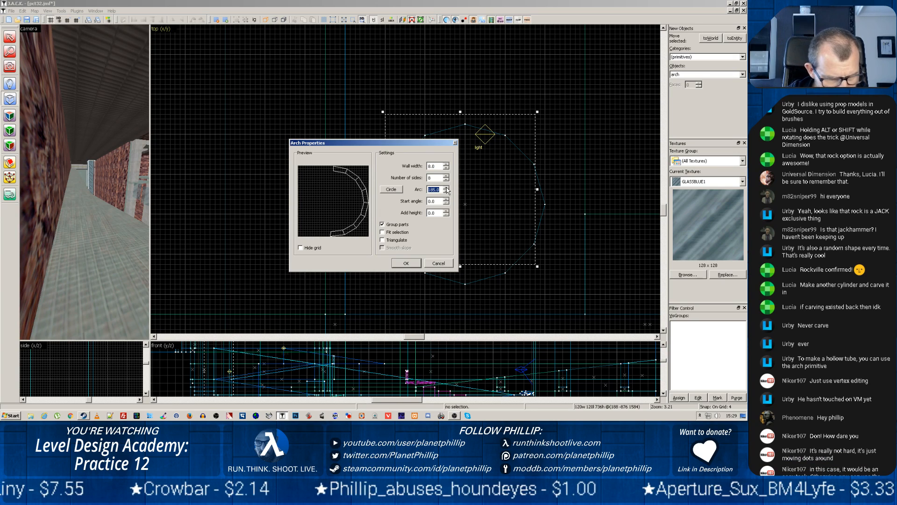
type("360")
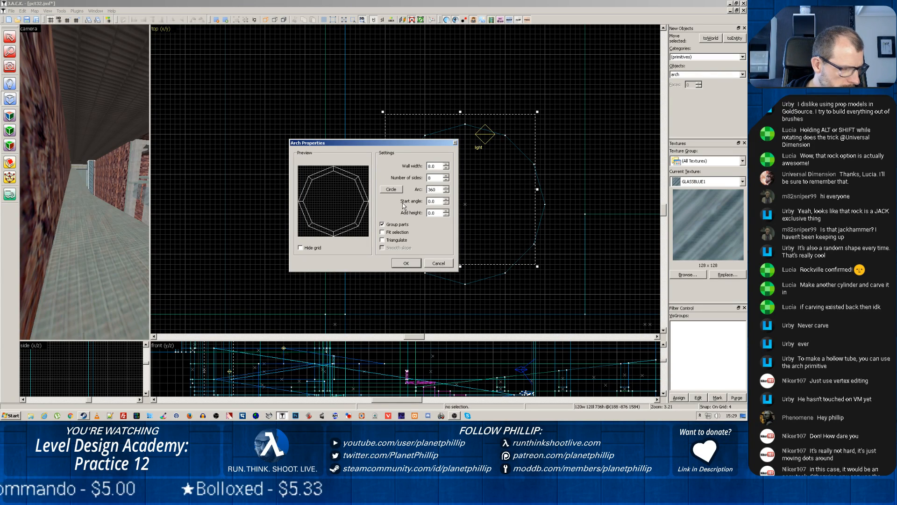
Try different side counts for the ring in the preview, from 3 up to a nearly round shape
left_click(447, 181)
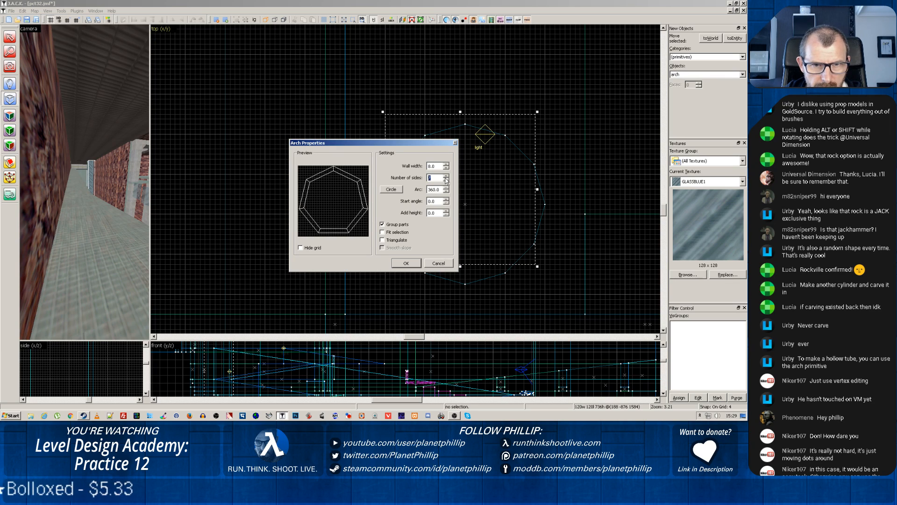
left_click(446, 181)
left_click(446, 181)
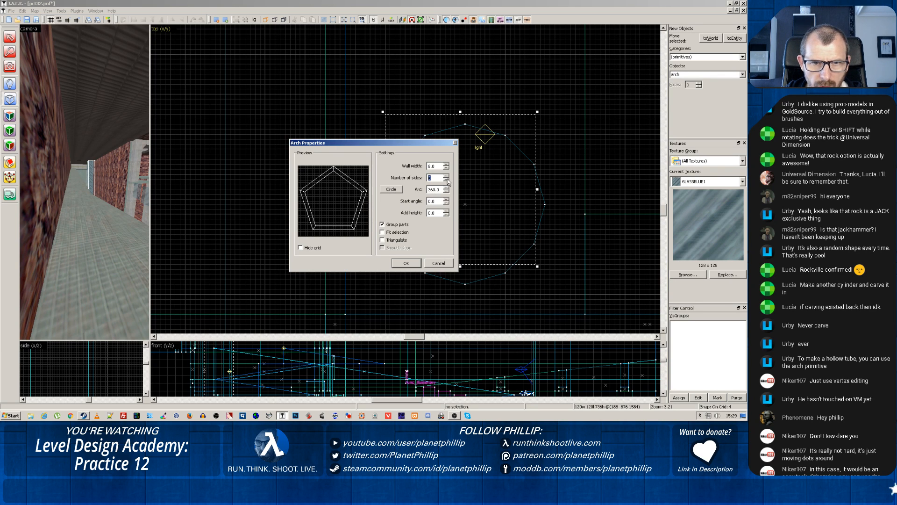
left_click(446, 180)
left_click(447, 181)
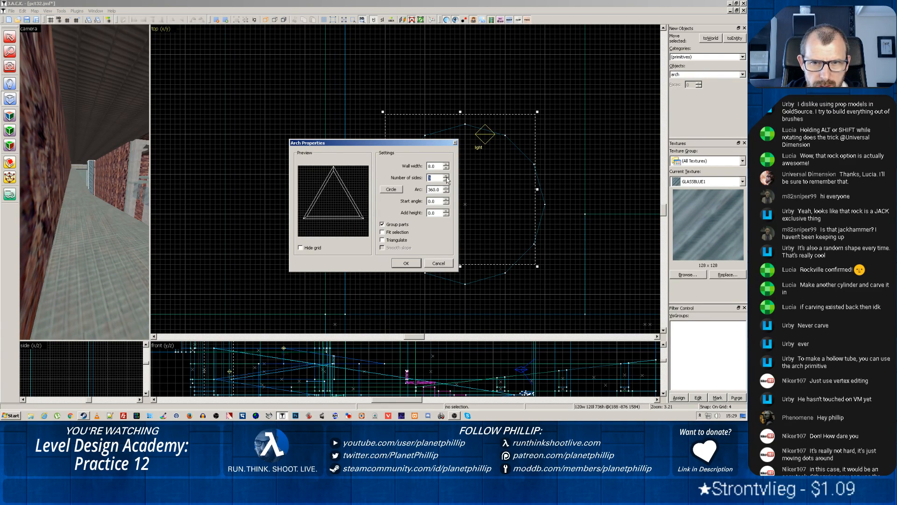
left_click(446, 176)
left_click(446, 176)
left_click(446, 176)
left_click(446, 176)
left_click(447, 176)
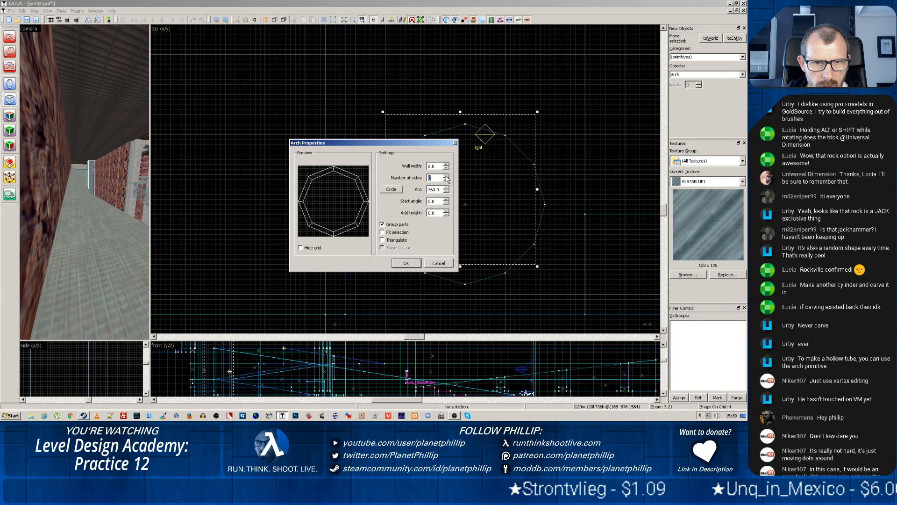
left_click(446, 176)
left_click(446, 176)
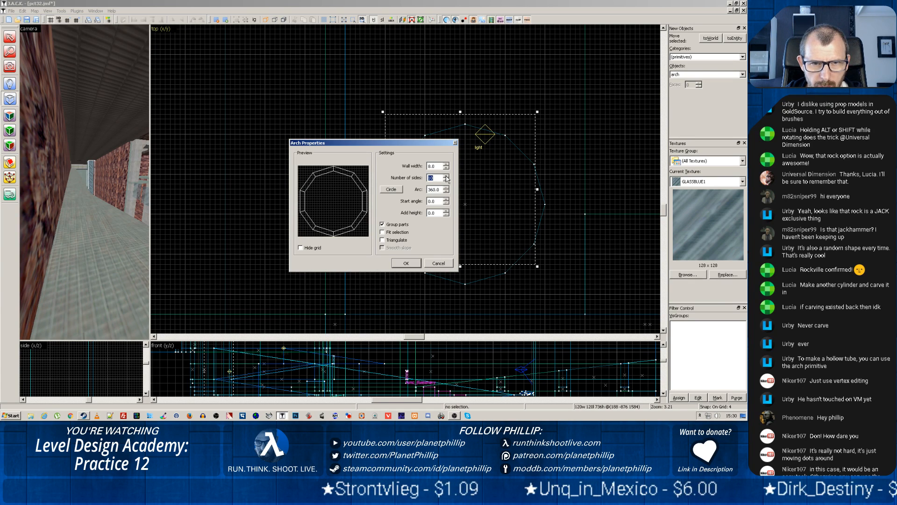
left_click(446, 177)
left_click(446, 176)
left_click(446, 176)
left_click(446, 177)
left_click(446, 177)
left_click(446, 177)
left_click(446, 177)
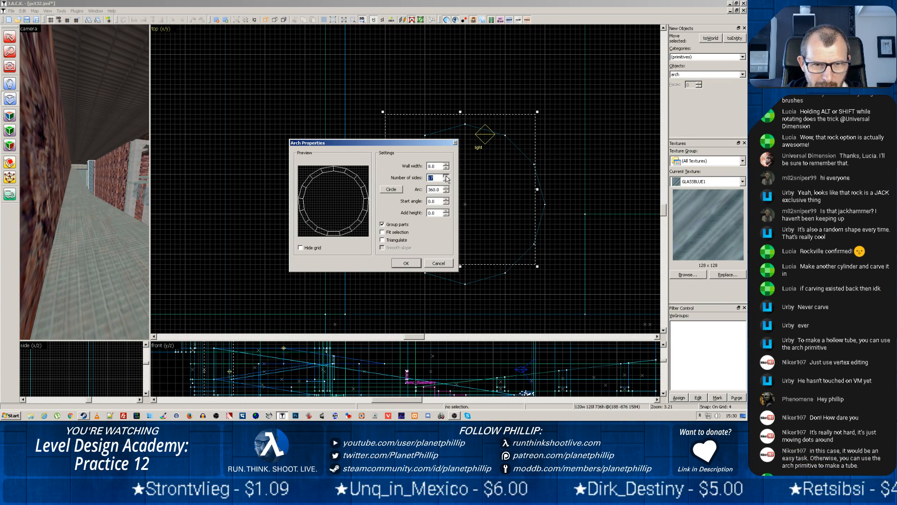
left_click(447, 177)
left_click(447, 176)
left_click(446, 177)
left_click(446, 176)
left_click(446, 177)
left_click(446, 176)
left_click(447, 176)
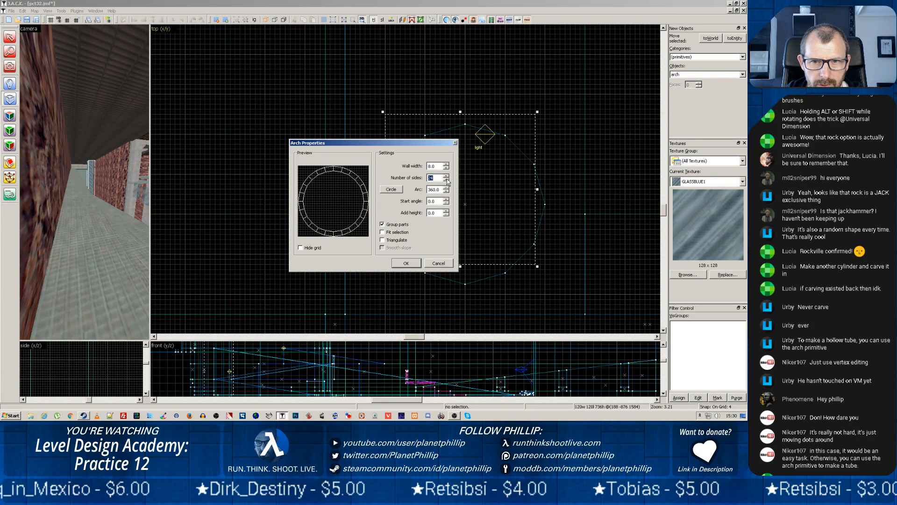
Set the ring's number of sides to 8 and create the arch
left_click(446, 180)
left_click(446, 180)
left_click(446, 180)
left_click(446, 179)
left_click(447, 179)
left_click(447, 180)
left_click(446, 180)
left_click(446, 180)
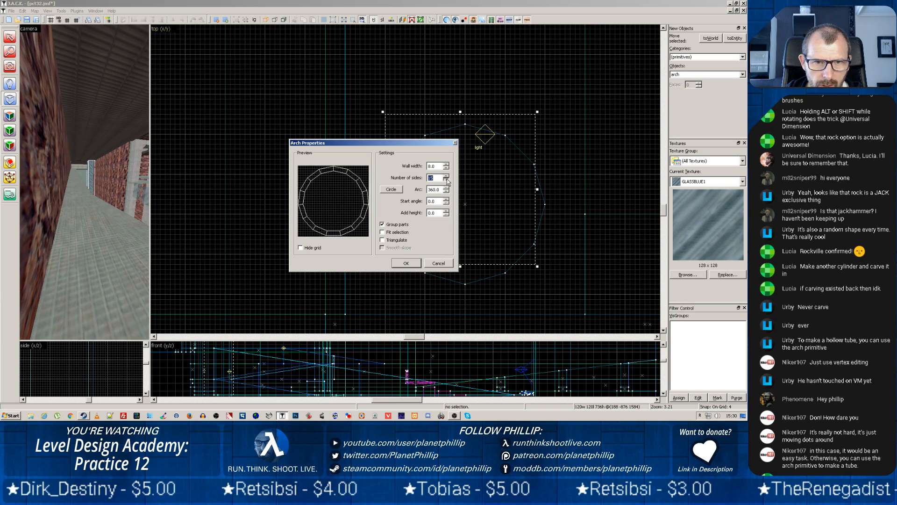
left_click(447, 179)
left_click(447, 180)
left_click(447, 179)
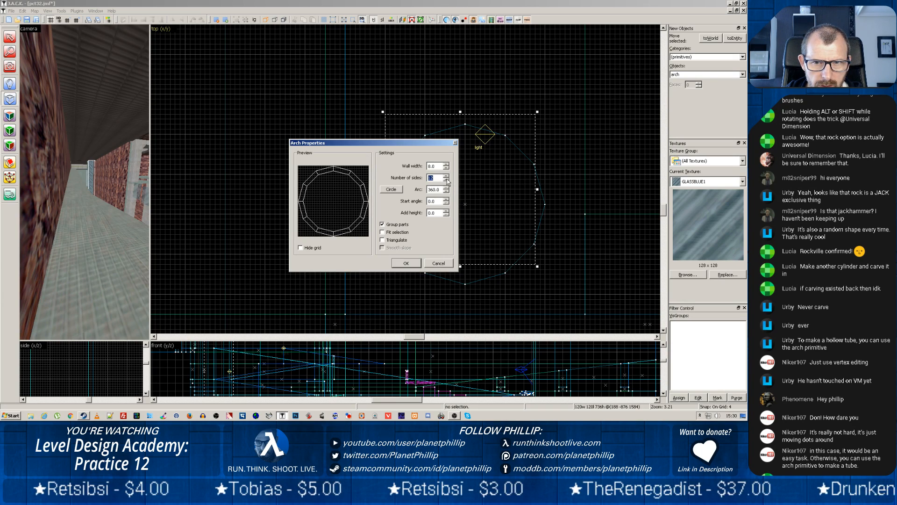
left_click(447, 179)
left_click(446, 180)
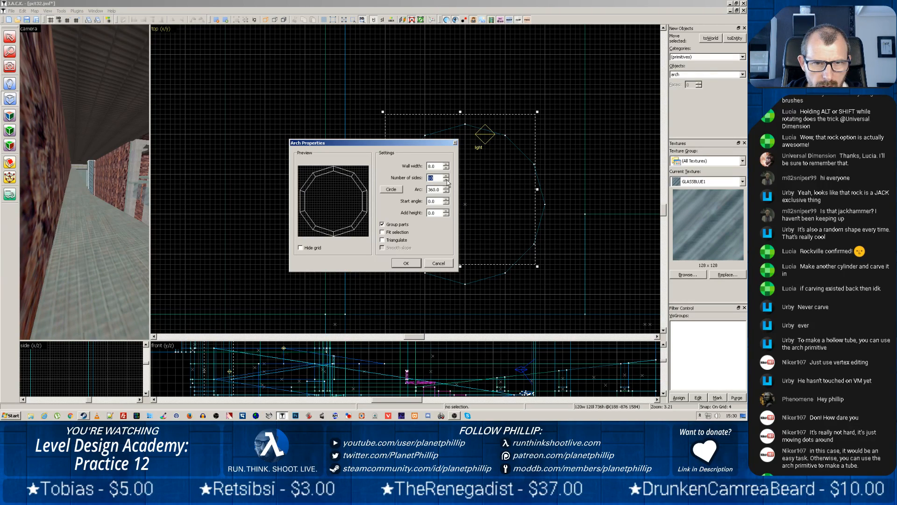
left_click(446, 179)
left_click(447, 180)
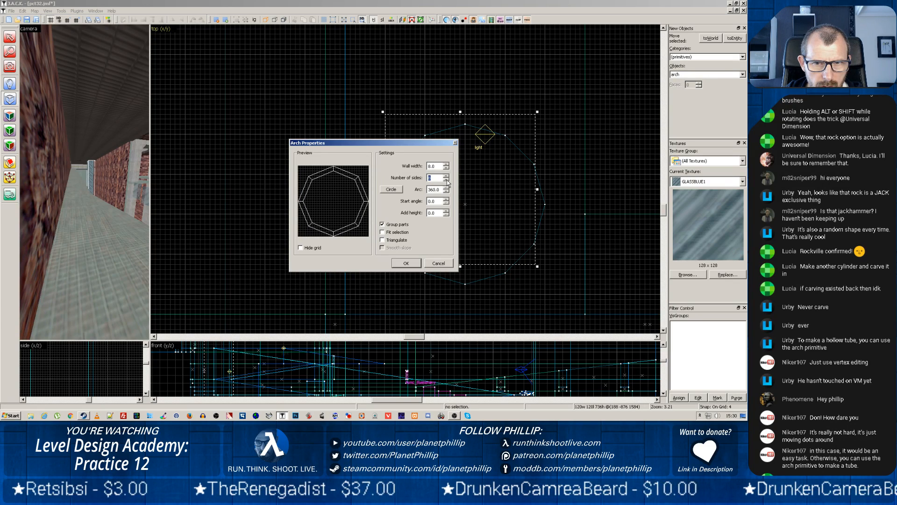
left_click(414, 264)
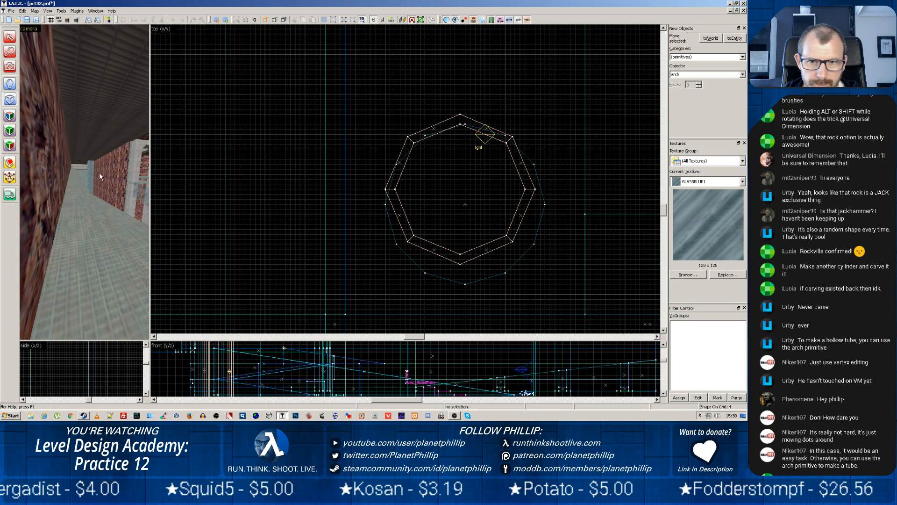
Move the new ring diagonally away from the old pillar in the top view and delete the solid cylinder
left_click(90, 181)
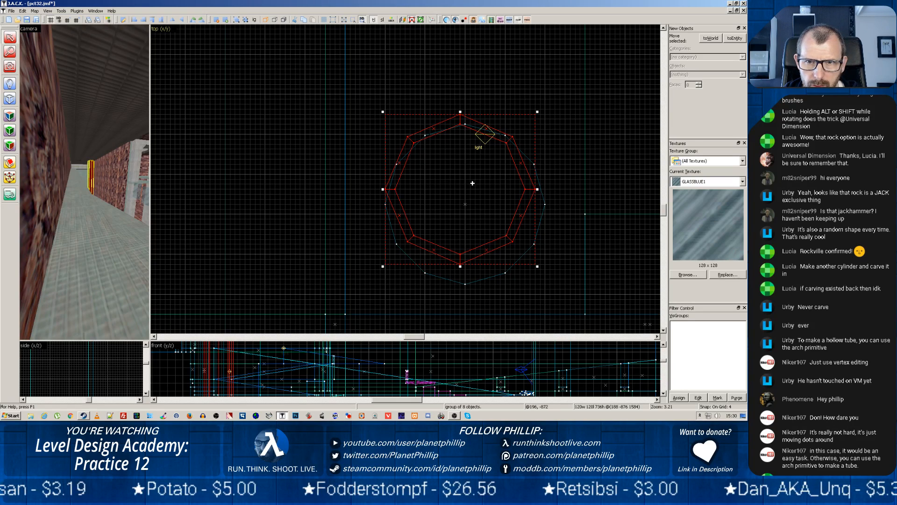
left_click_drag(482, 181, 562, 107)
left_click(92, 171)
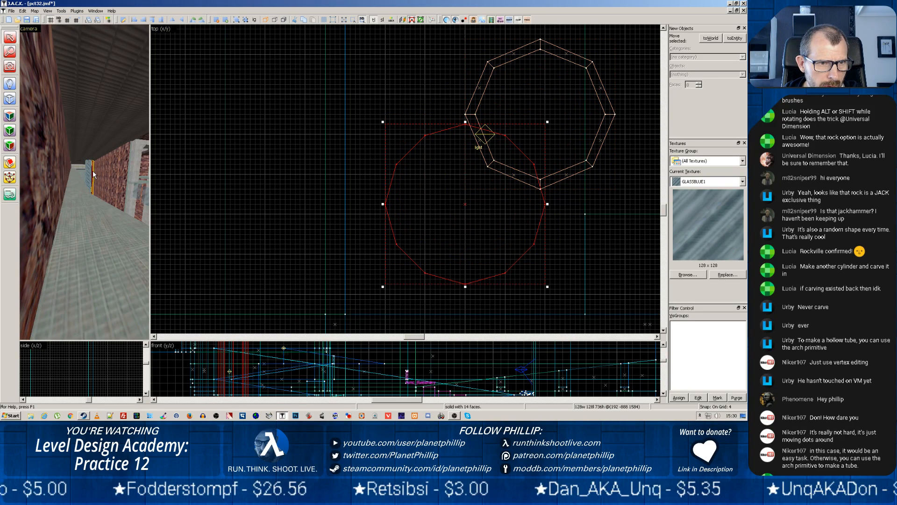
key("Delete")
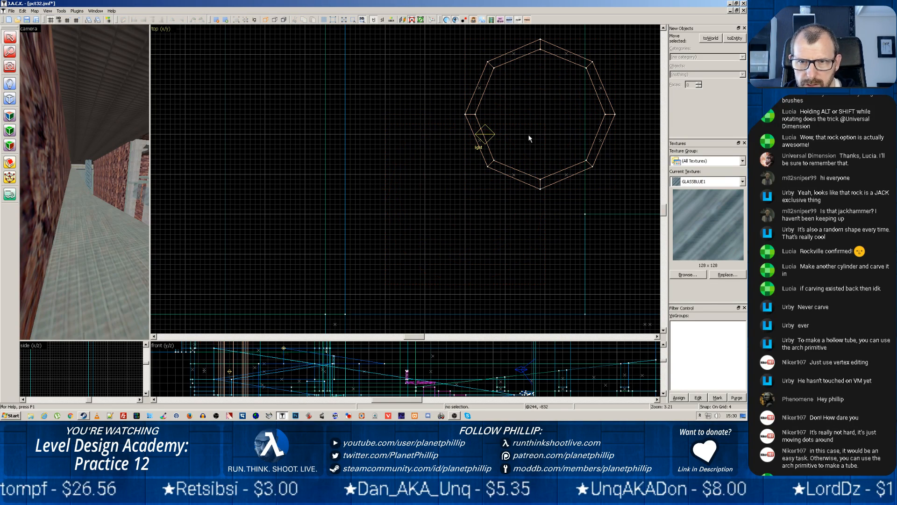
Move the hollow ring to the deleted cylinder's place in the top view and inspect it in an enlarged camera view
left_click(90, 172)
left_click_drag(499, 170, 417, 277)
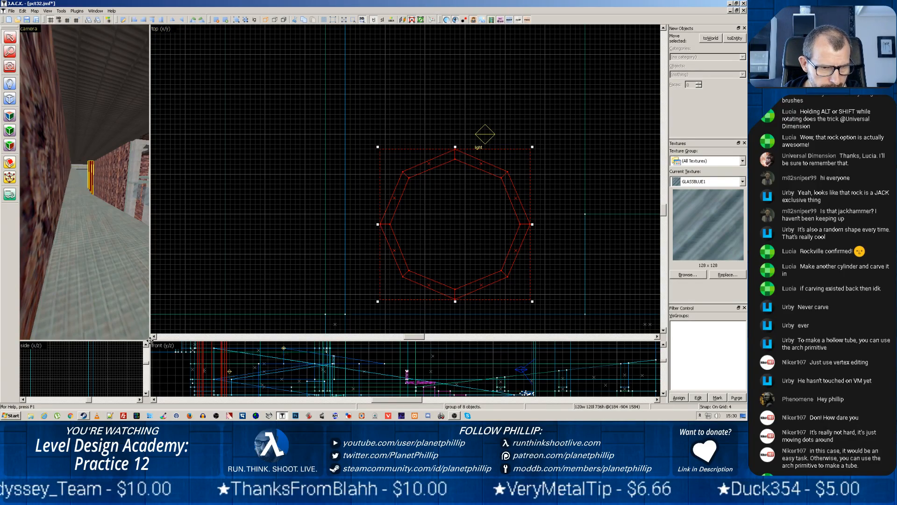
left_click_drag(149, 341, 470, 304)
scroll(285, 201, "up", 8)
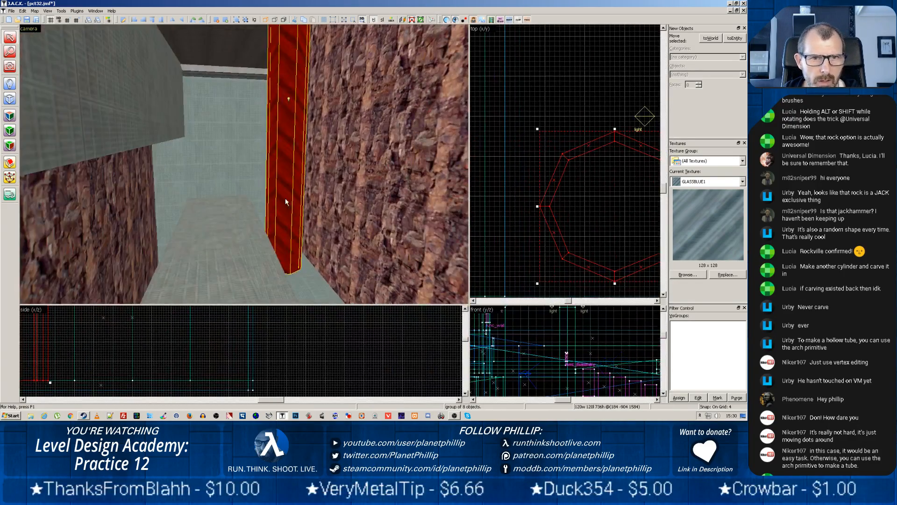
left_click(368, 202)
left_click(309, 185)
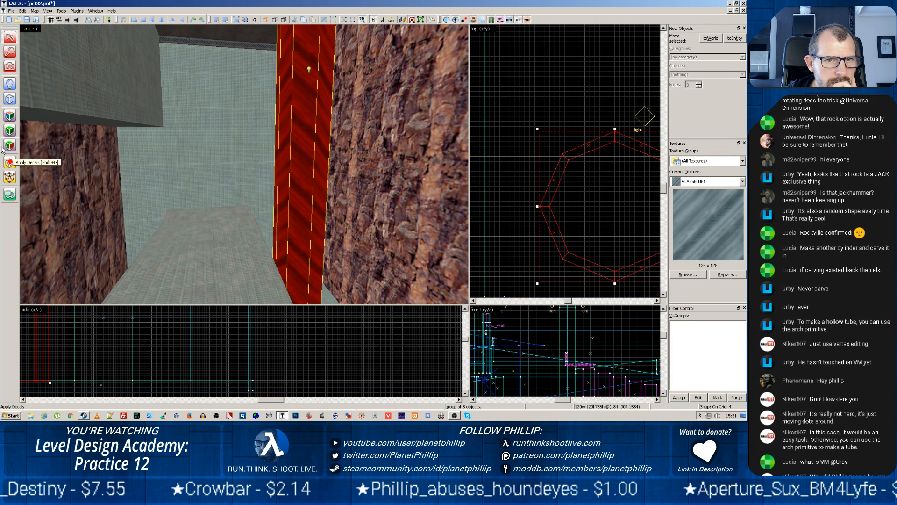
Tie the hollow glass pillar's solids to a func_wall entity
left_click(10, 99)
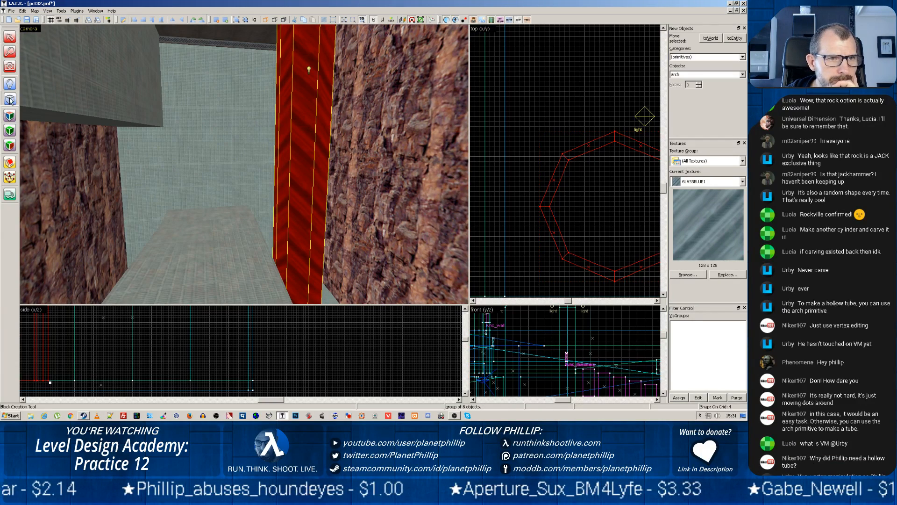
left_click(736, 38)
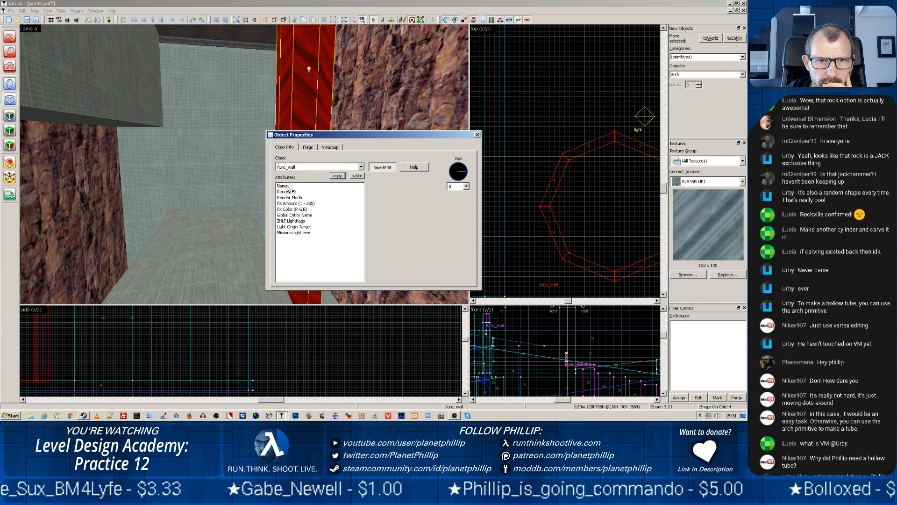
Look through the available brush entity classes for the glass pillar, keeping func_wall as its class
left_click(362, 167)
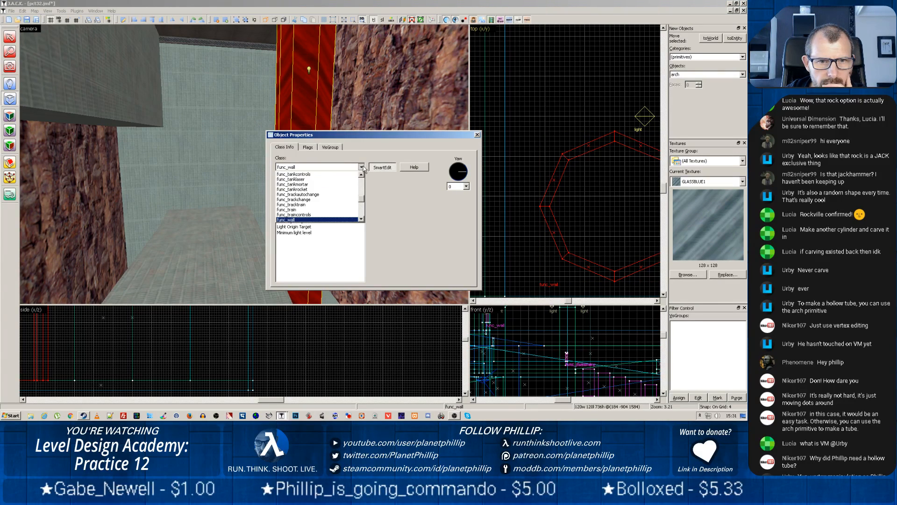
scroll(302, 195, "up", 4)
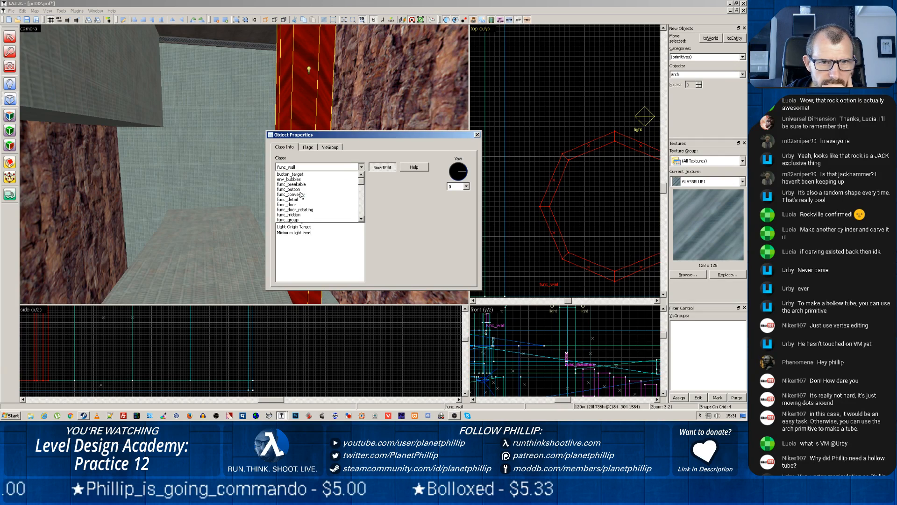
scroll(320, 193, "down", 1)
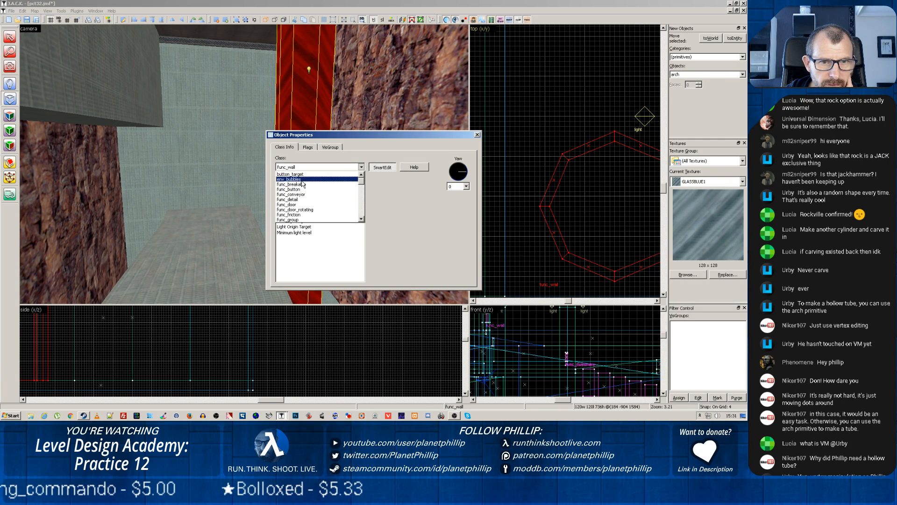
scroll(302, 184, "down", 5)
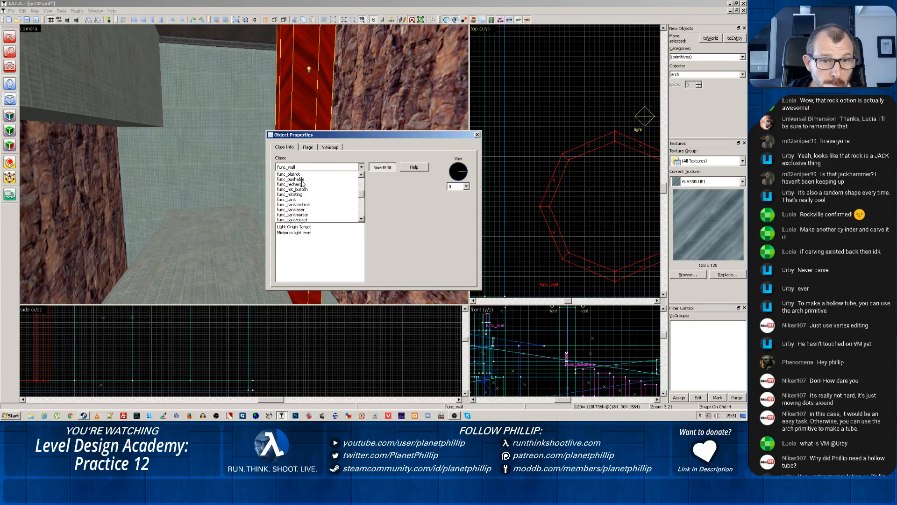
scroll(303, 184, "down", 1)
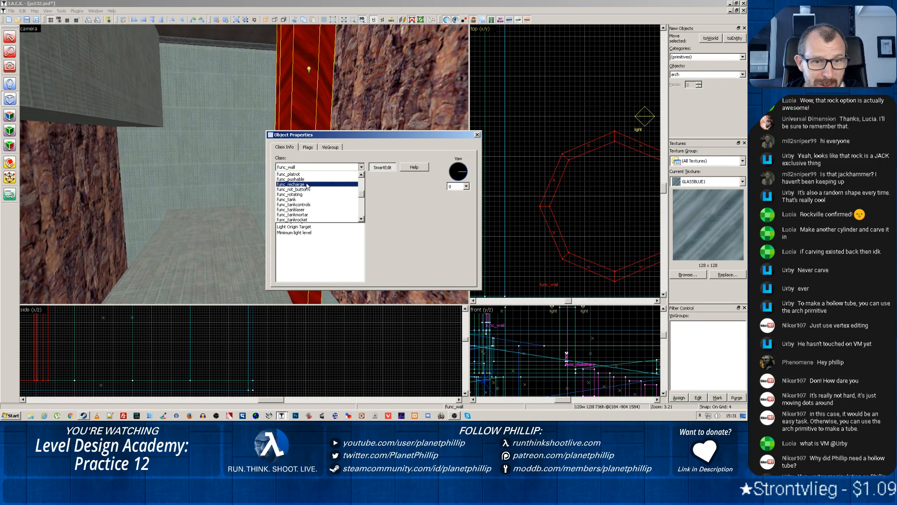
scroll(308, 186, "down", 2)
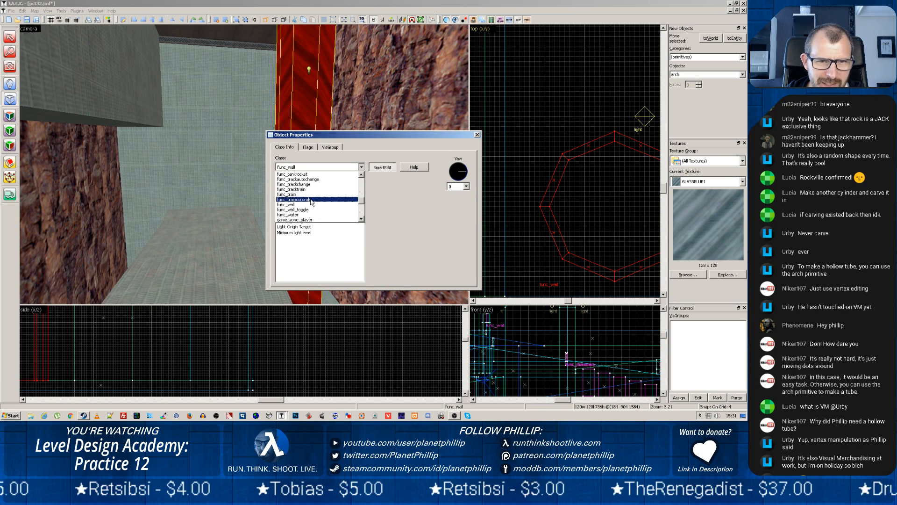
scroll(313, 192, "up", 3)
scroll(321, 187, "up", 3)
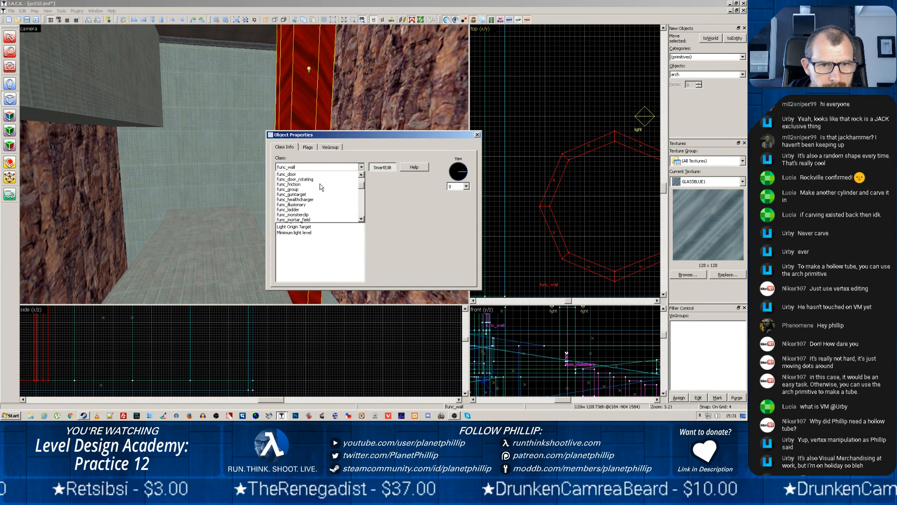
scroll(320, 187, "up", 3)
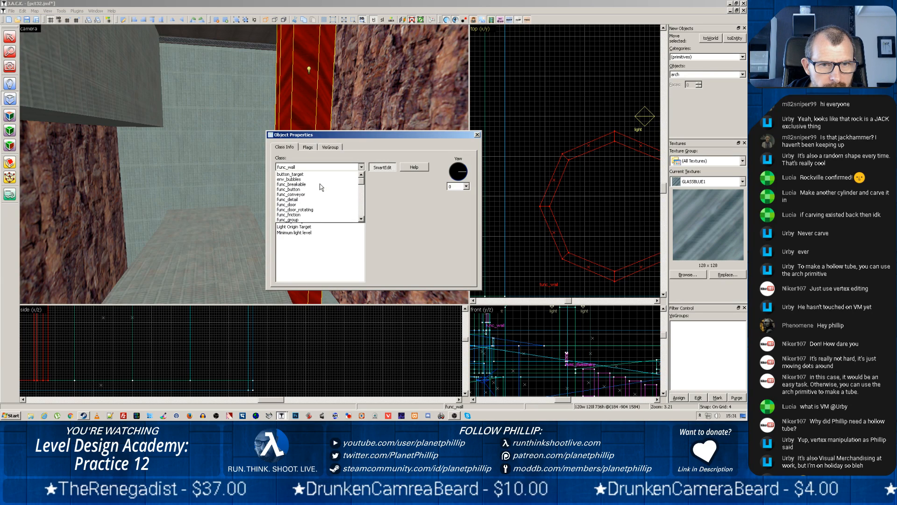
scroll(321, 187, "down", 1)
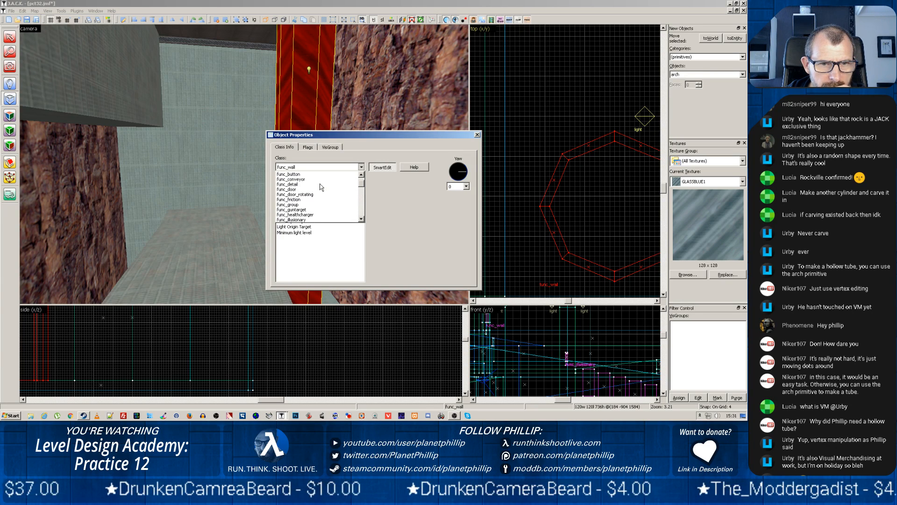
scroll(321, 187, "down", 4)
left_click(400, 210)
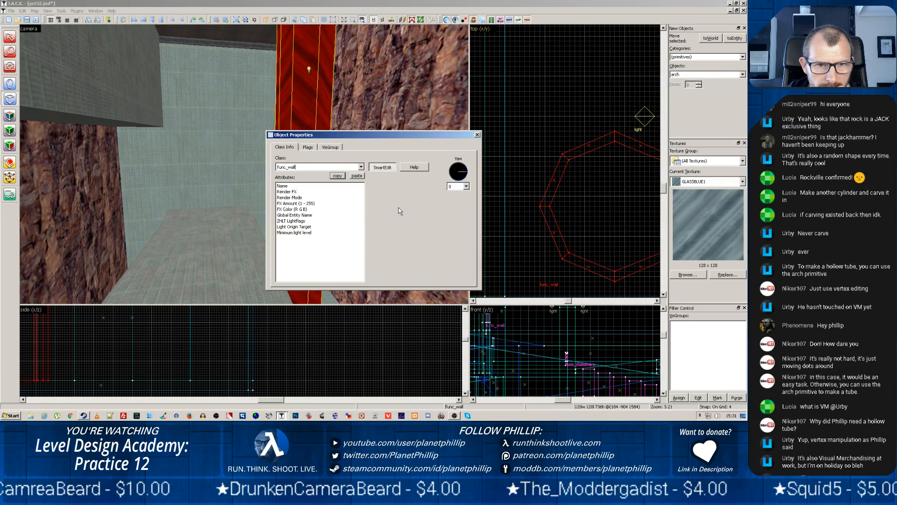
Set the hollow glass pillar's FX Amount to 100, close its properties and reselect the pillar in the camera view
left_click(290, 204)
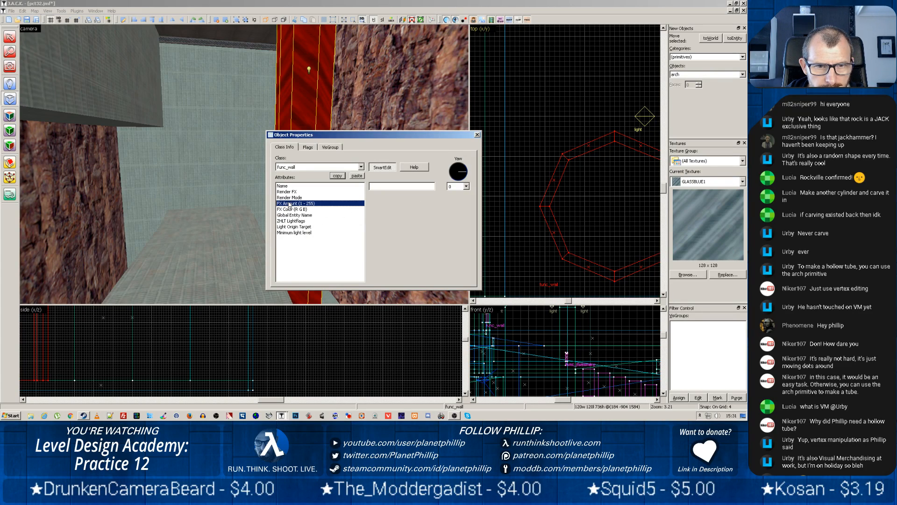
left_click(380, 187)
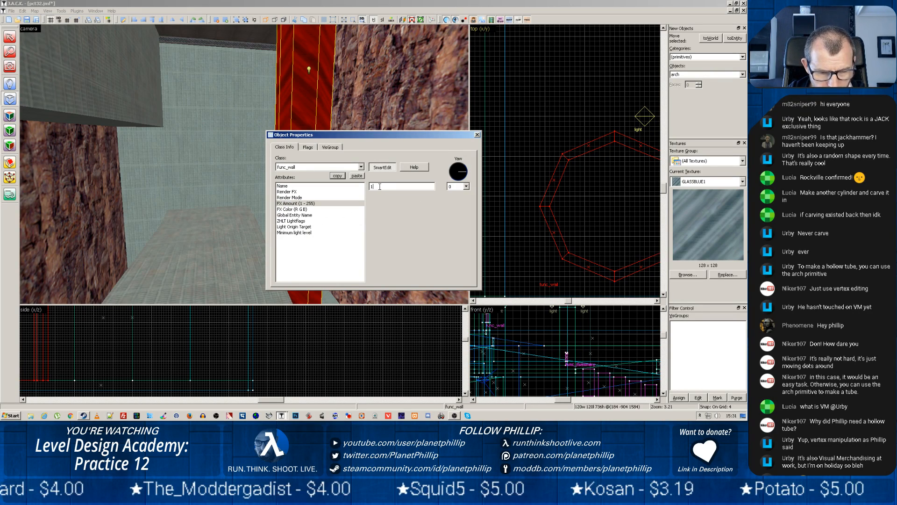
type("100")
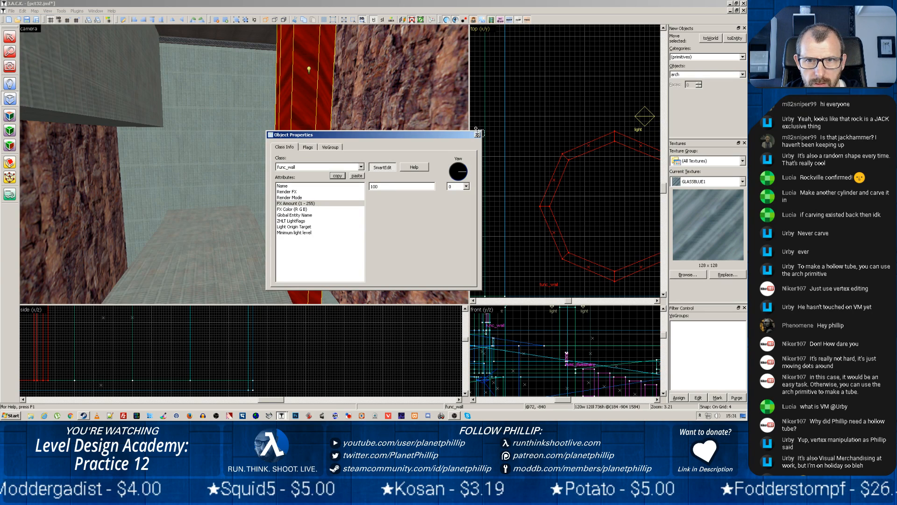
left_click(477, 134)
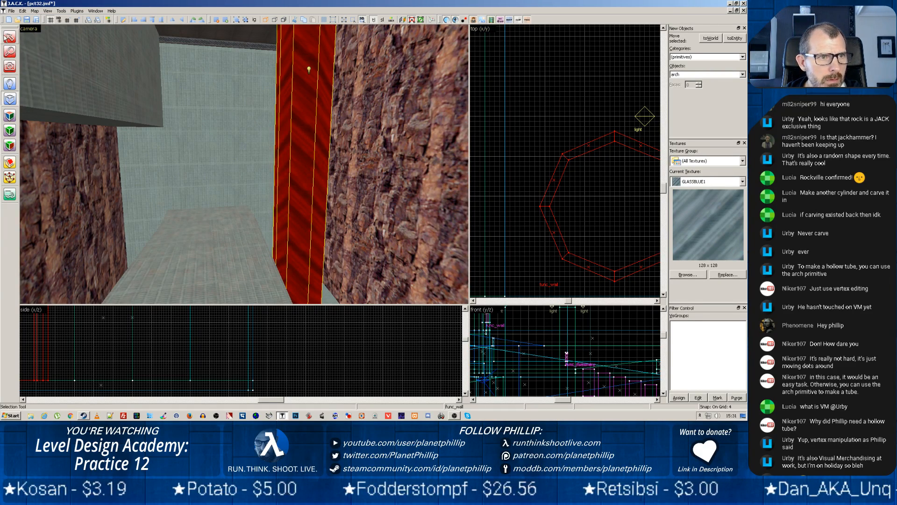
left_click(10, 38)
left_click(183, 85)
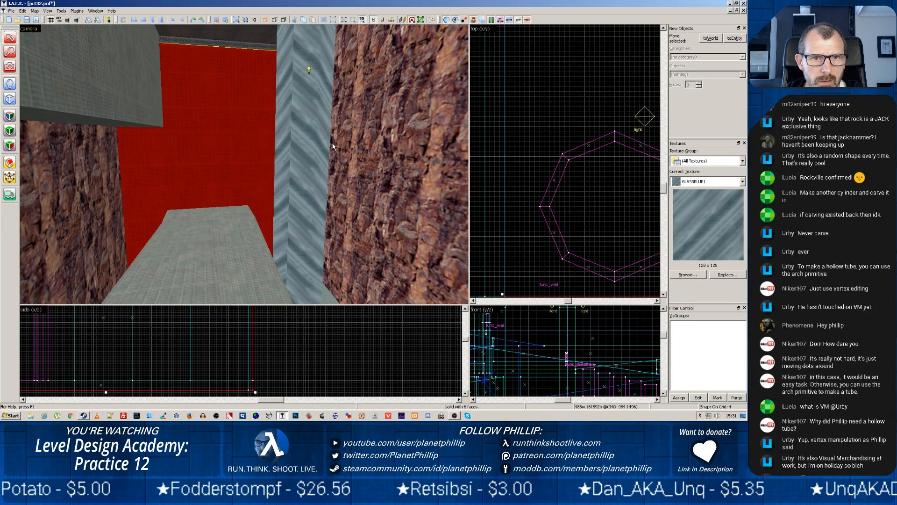
left_click(306, 147)
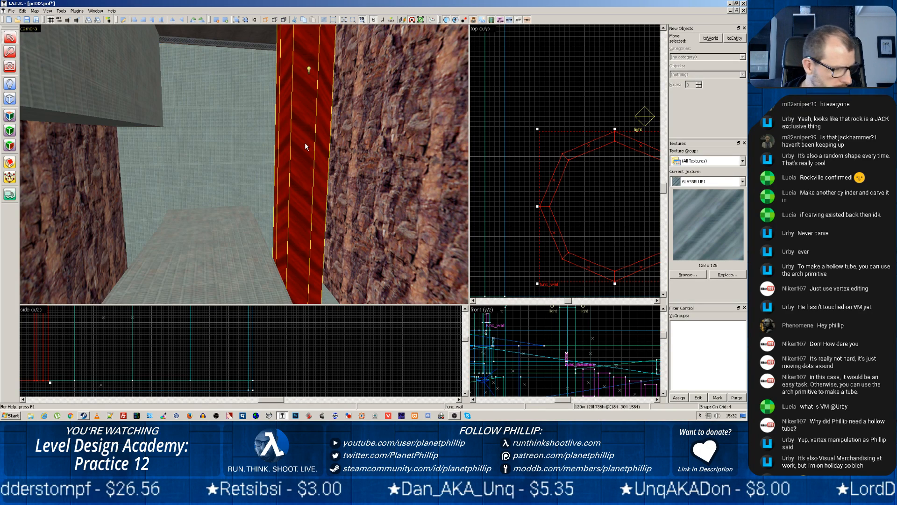
Fly the camera through the room to examine the ramps, rock walls, concrete columns and hanging glass panels
key("z")
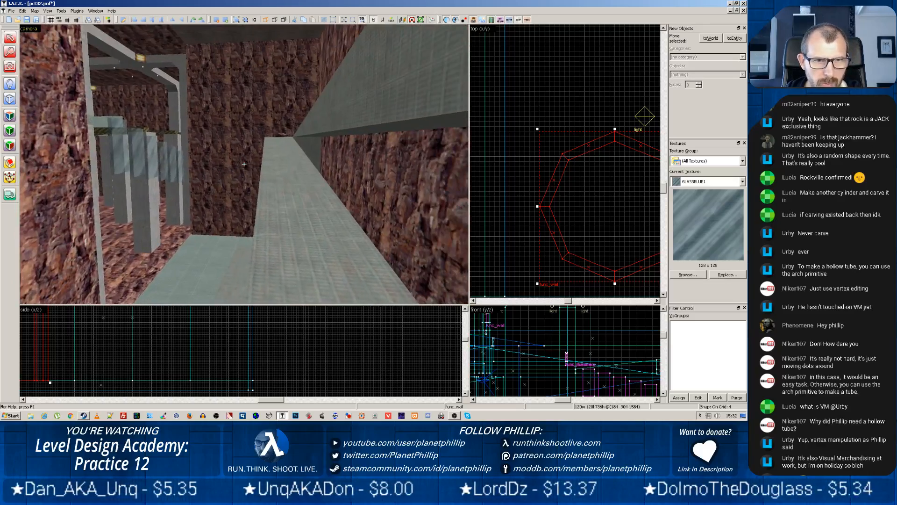
key("z")
scroll(248, 176, "up", 6)
key("z")
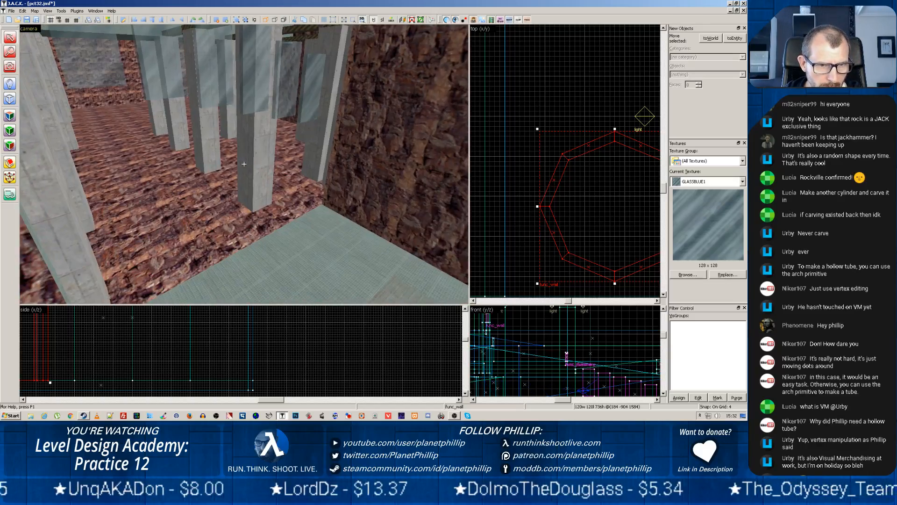
scroll(244, 164, "up", 4)
key("z")
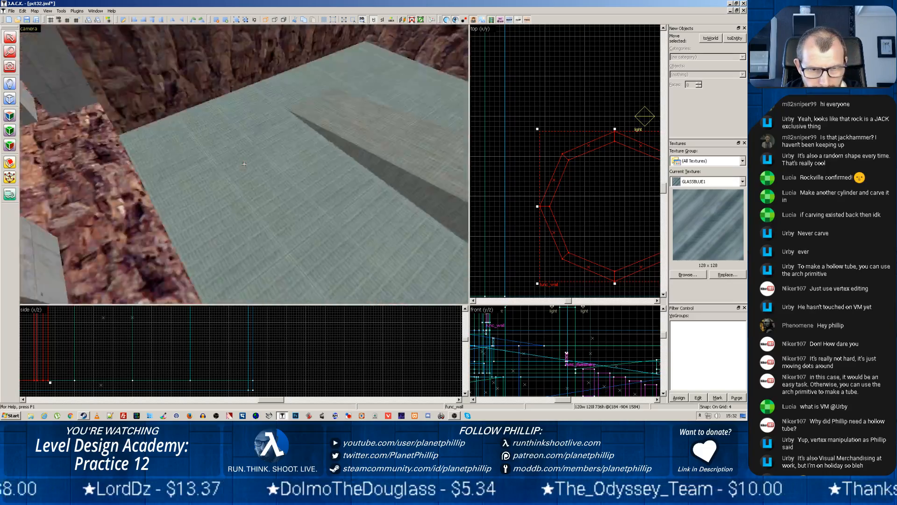
key("z")
scroll(244, 163, "up", 4)
key("z")
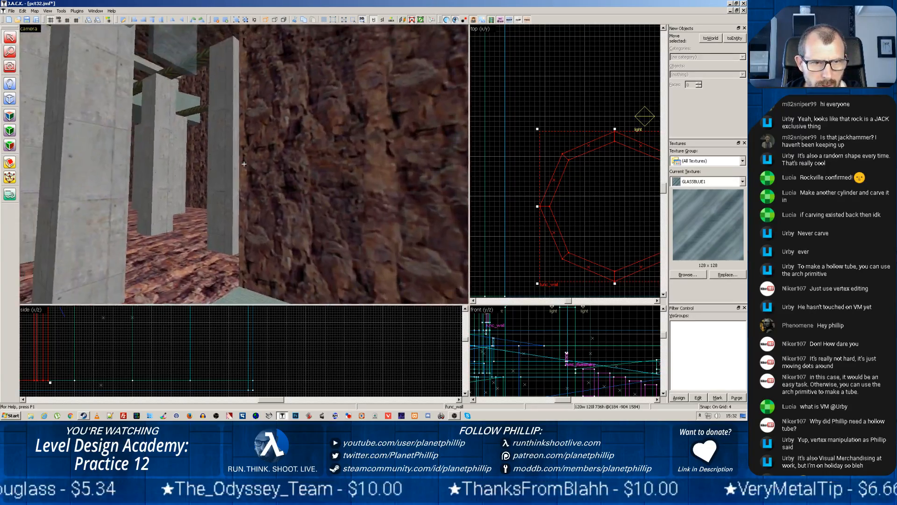
scroll(246, 199, "up", 3)
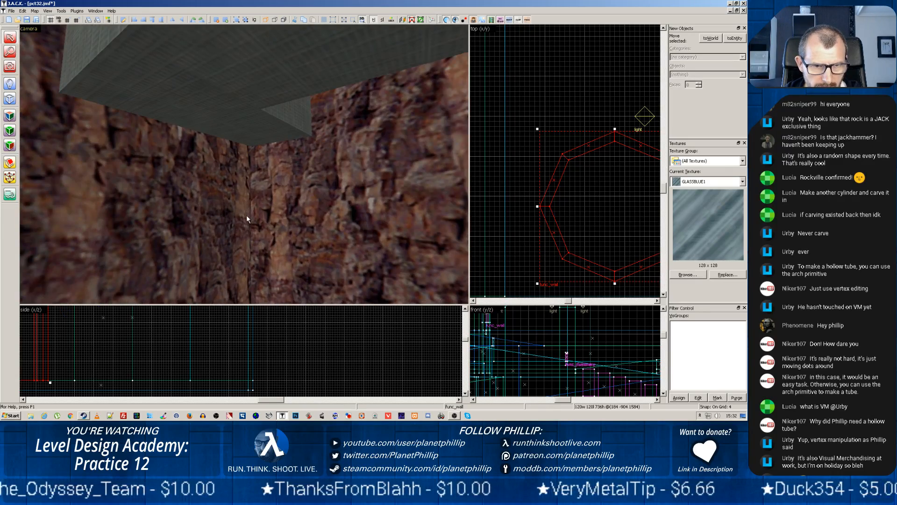
key("z")
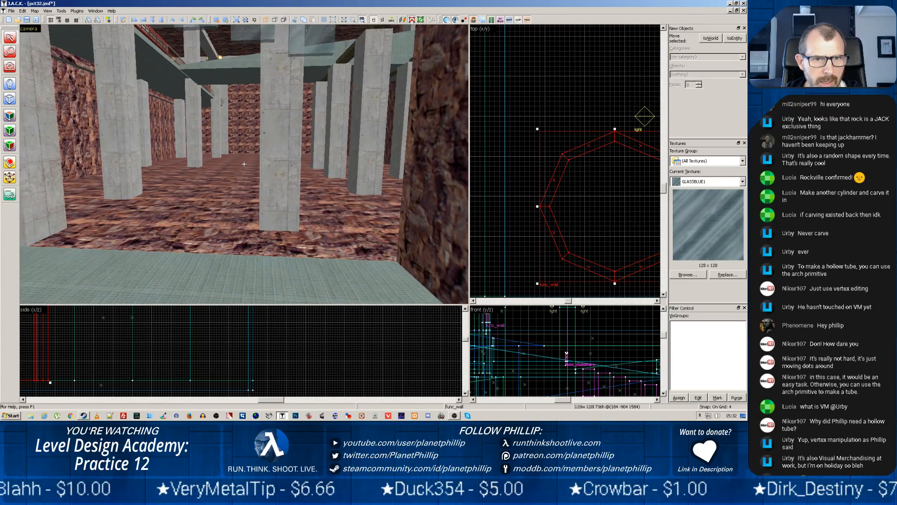
key("z")
key("z")
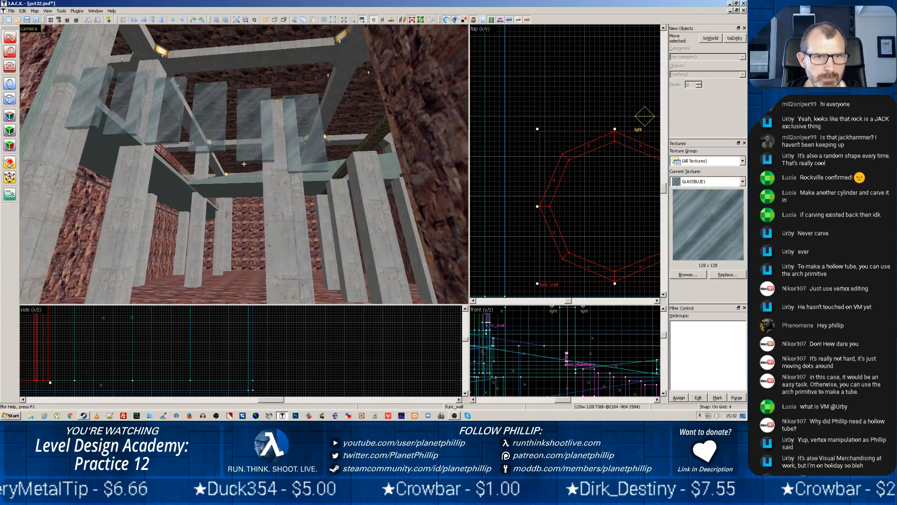
Move the two lowest hanging glass panels down near the foot of the lower ramp in an enlarged front view
left_click(303, 148)
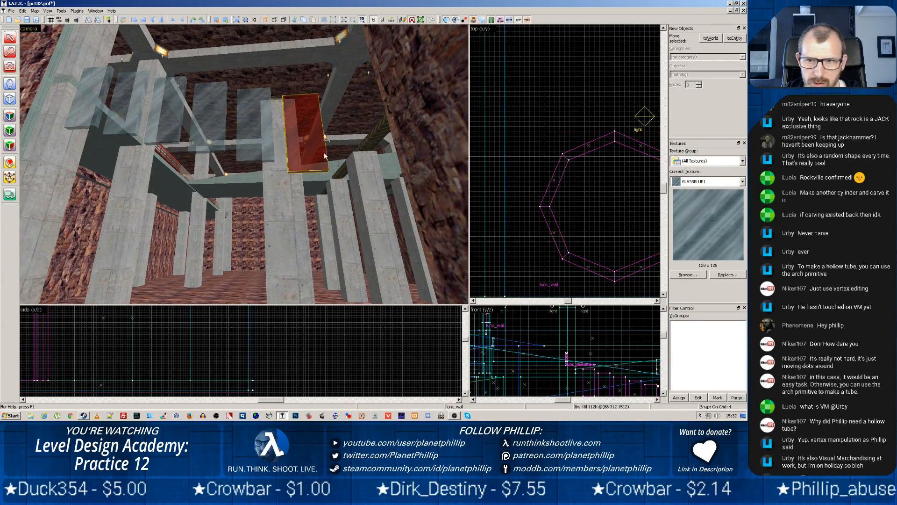
scroll(535, 231, "down", 6)
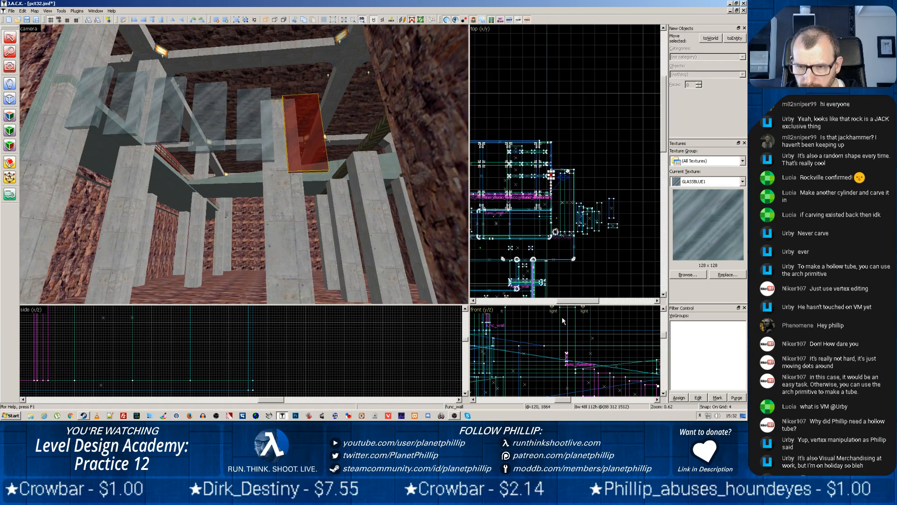
scroll(564, 340, "down", 6)
scroll(595, 382, "up", 5)
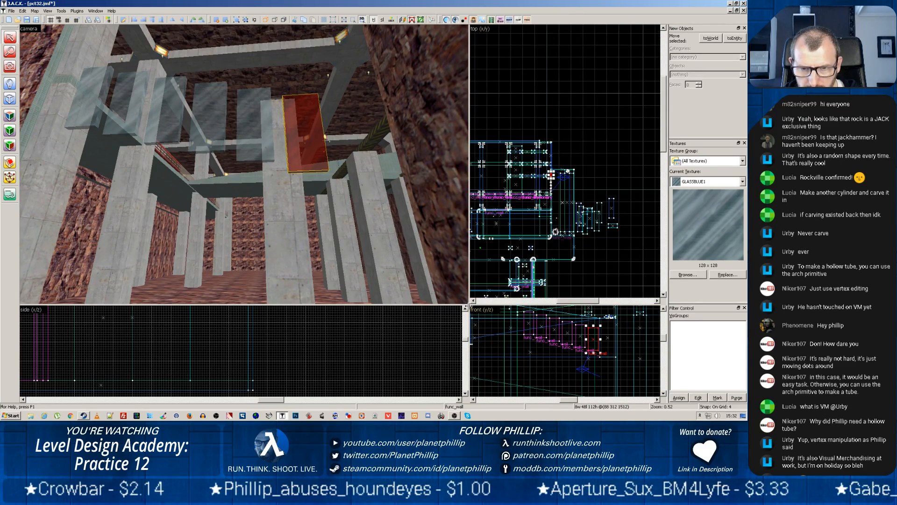
left_click_drag(466, 306, 141, 132)
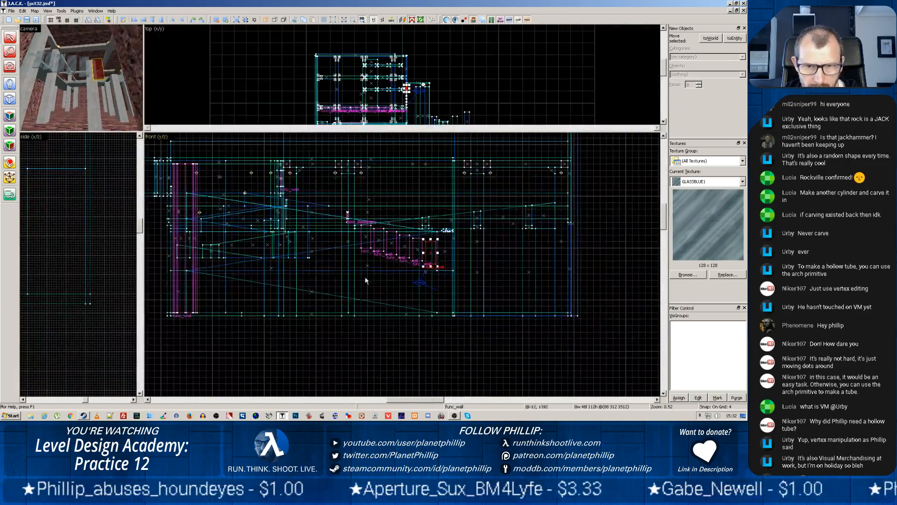
scroll(369, 279, "up", 5)
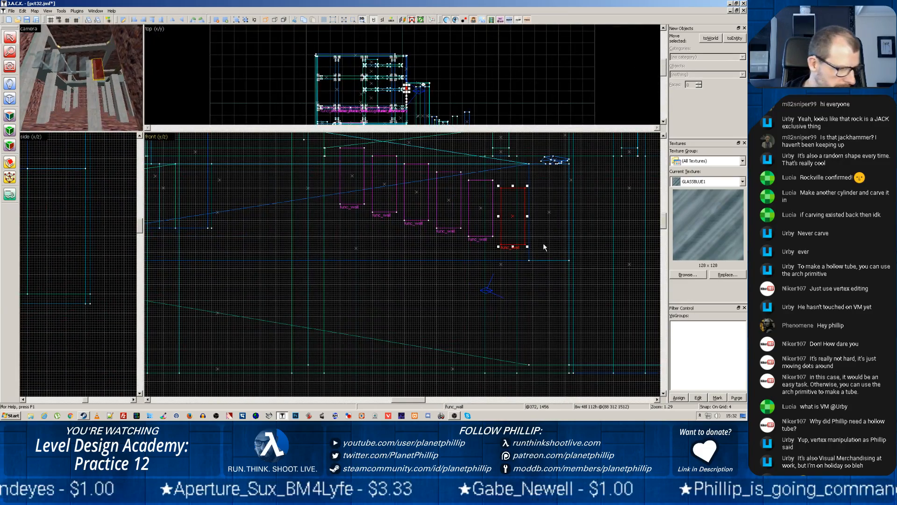
mouse_move(536, 264)
left_mouse_down()
mouse_move(559, 320)
mouse_move(547, 308)
mouse_move(549, 324)
left_mouse_up()
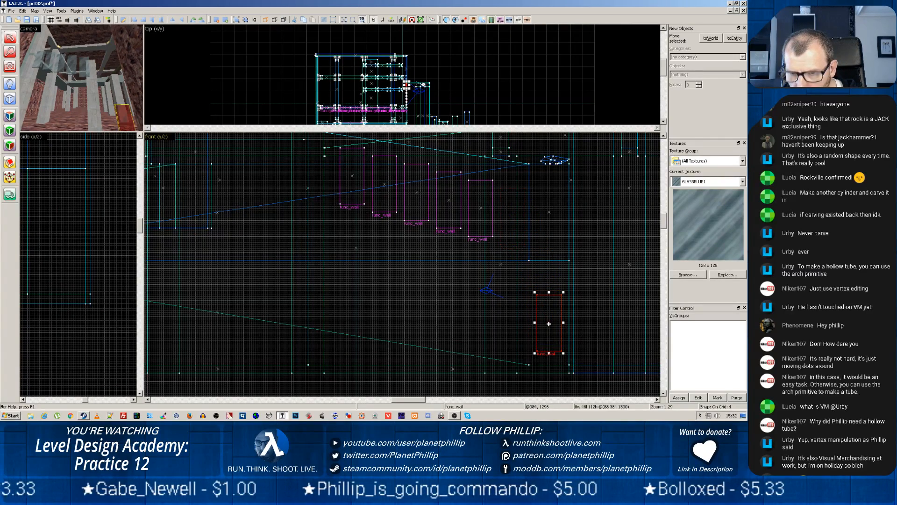
left_click(480, 209)
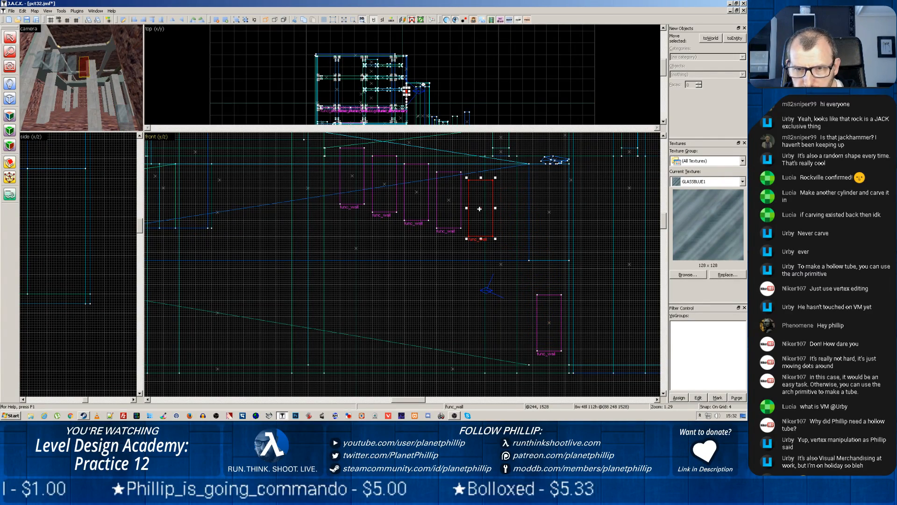
left_click_drag(480, 209, 547, 316)
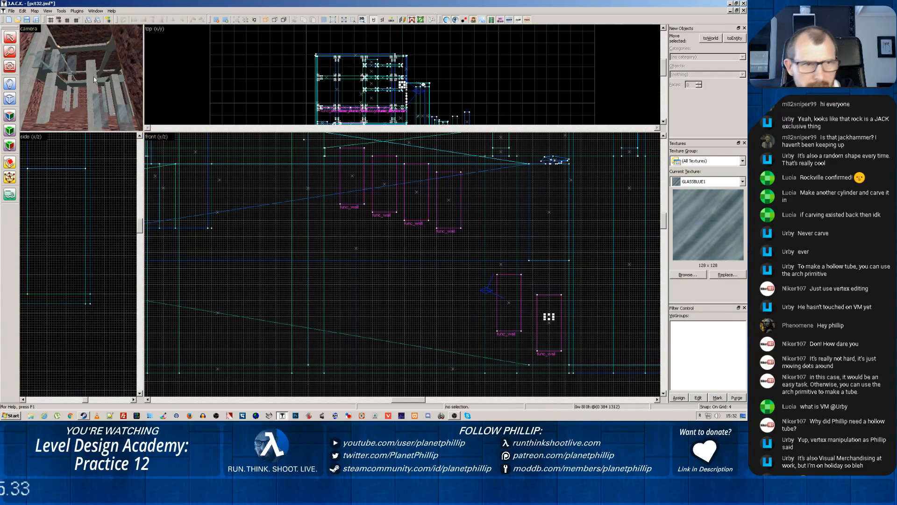
Resize the lower of the two moved glass panels to 32 units long and 96 units high, nudging its position in the front view
left_click(548, 323)
left_click_drag(548, 323, 545, 323)
scroll(545, 322, "up", 3)
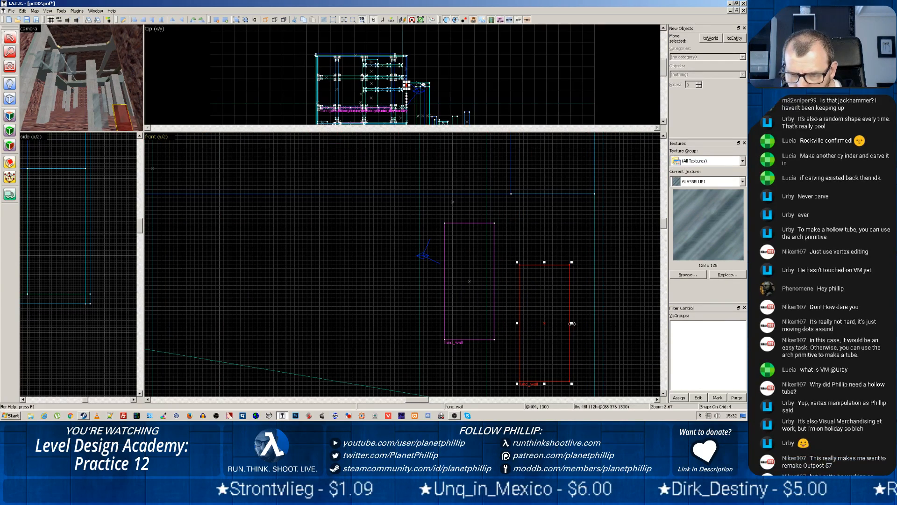
left_click_drag(572, 323, 557, 323)
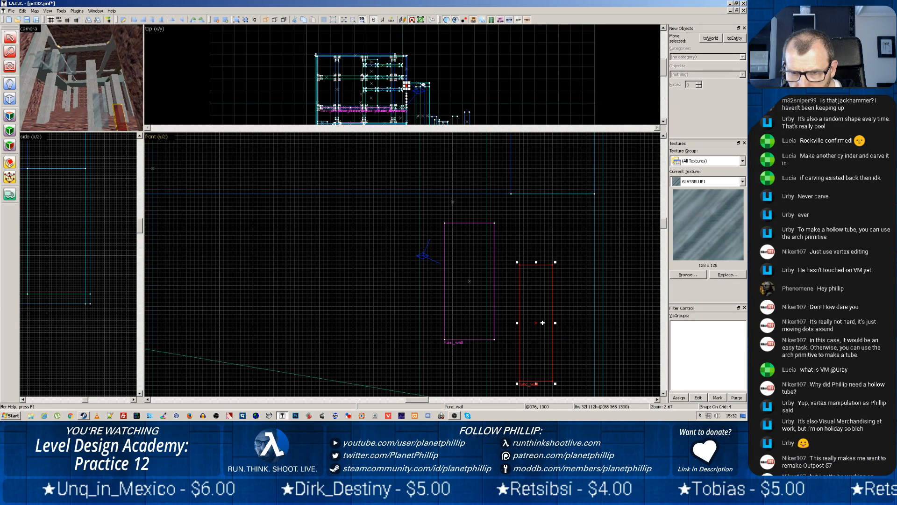
left_click_drag(542, 323, 541, 318)
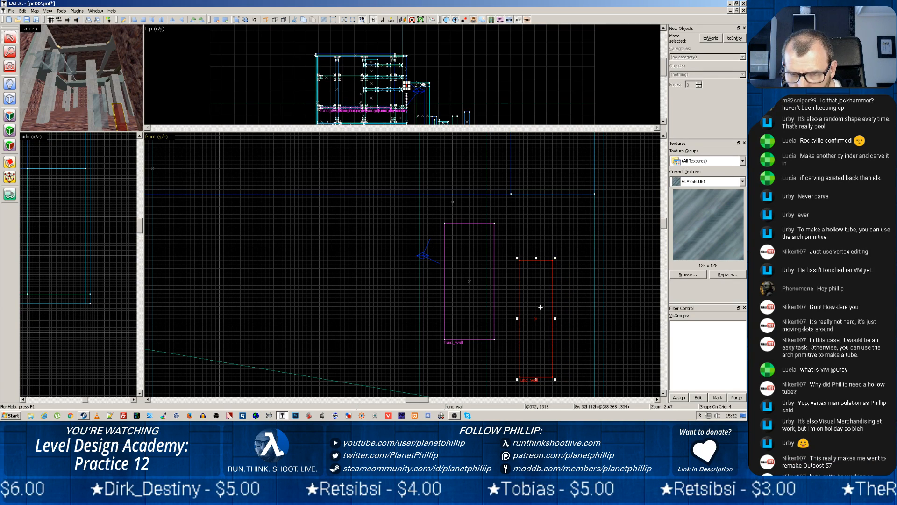
left_click_drag(536, 258, 537, 275)
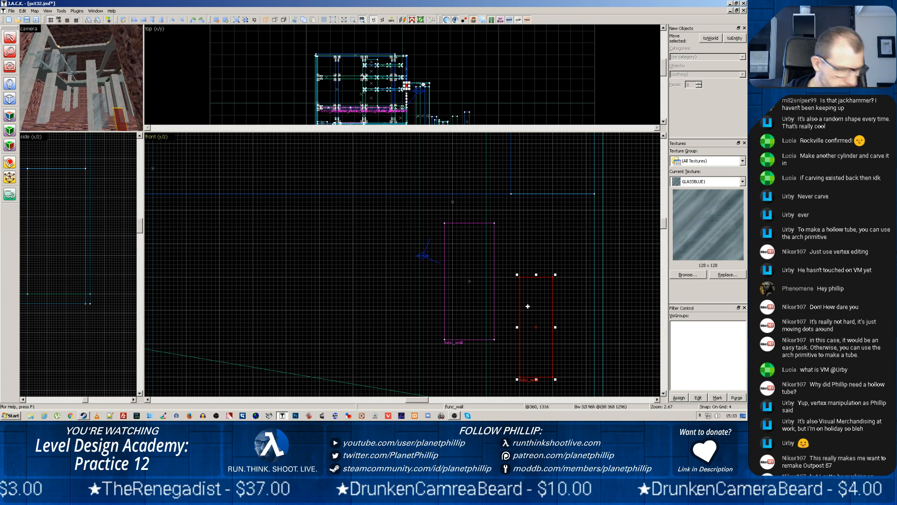
Delete the wide glass panel beside the resized one and the three lowest hanging glass panels in the front view
left_click(470, 283)
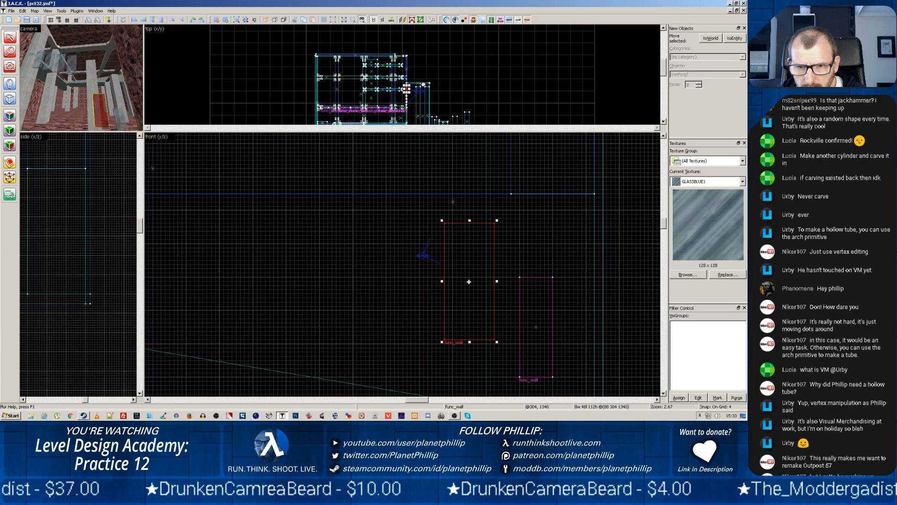
key("Delete")
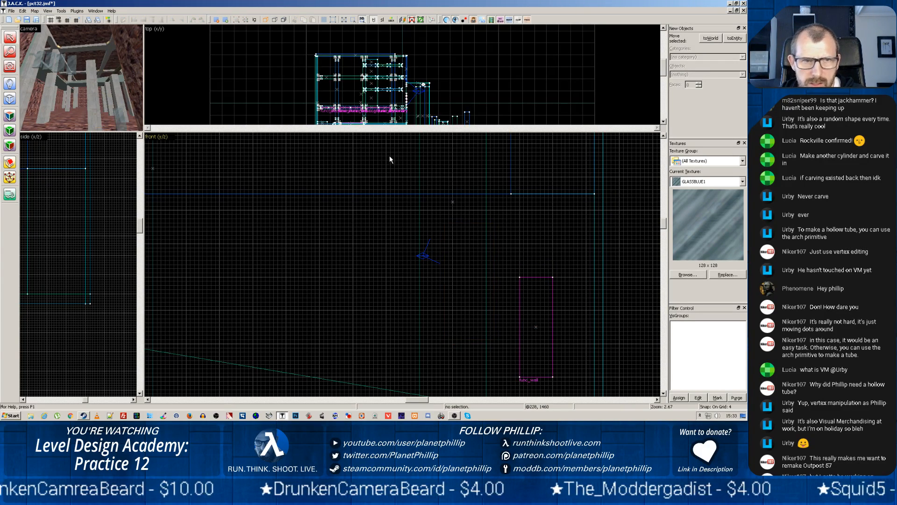
middle_click_drag(342, 204, 404, 337)
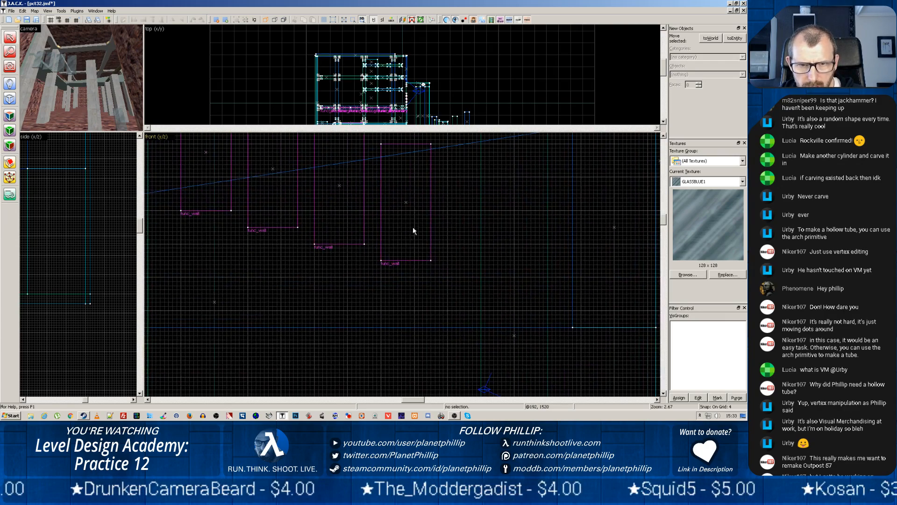
left_click(406, 201)
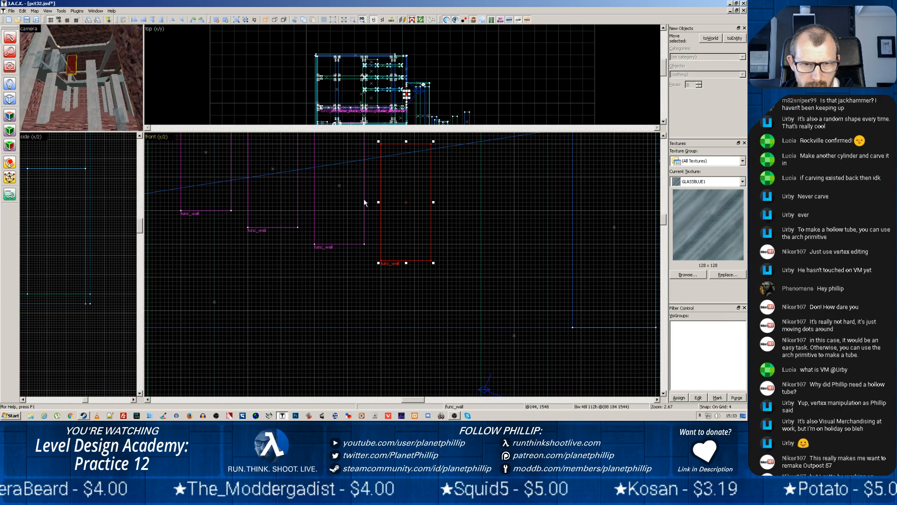
key("Delete")
left_click(339, 186)
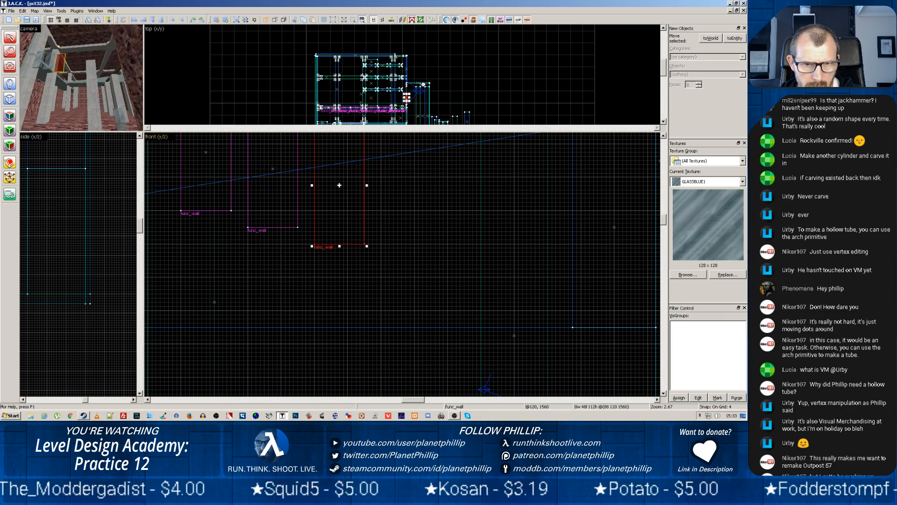
key("Delete")
left_click(274, 168)
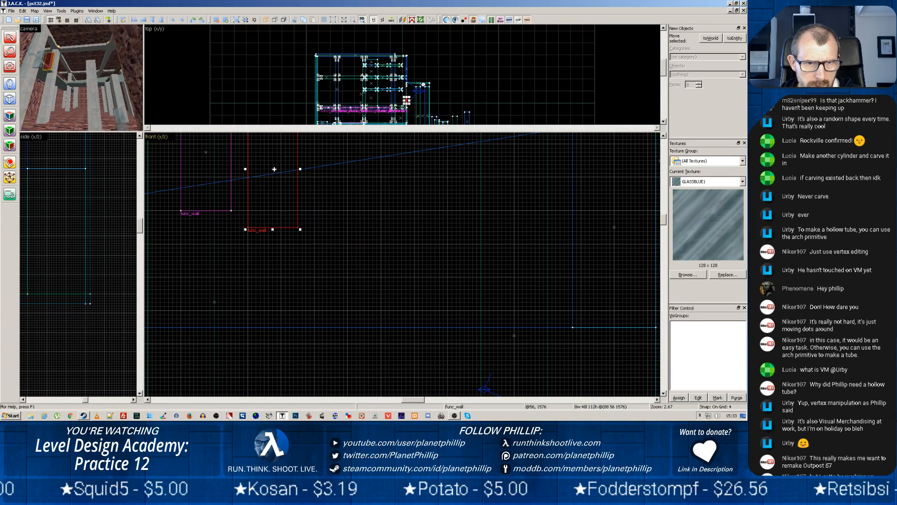
key("Delete")
Copy the 32 by 96 glass panel four times up the lower ramp, offsetting each copy 64 units left and 32 units up
middle_click_drag(457, 291, 366, 154)
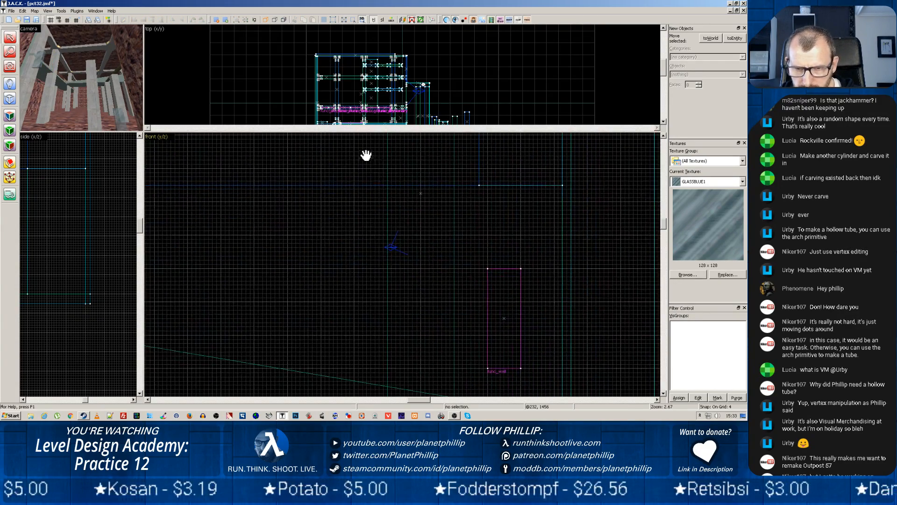
left_click(504, 319)
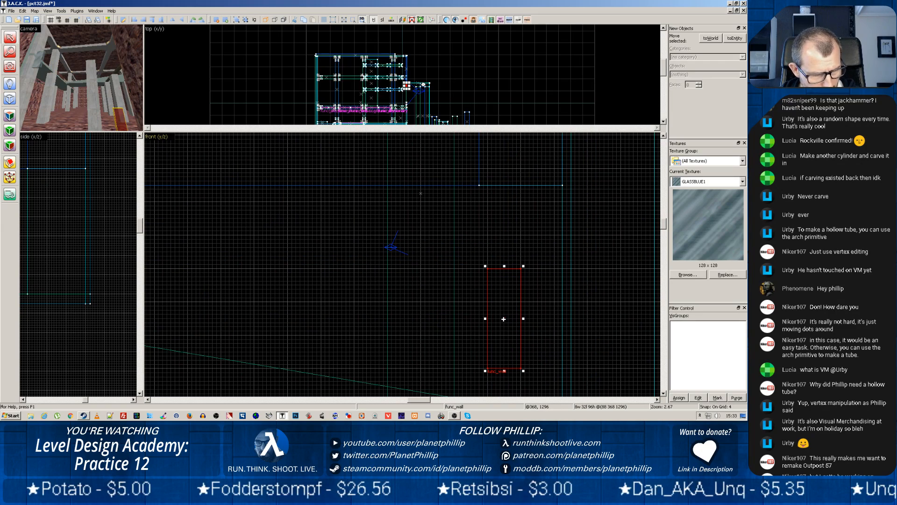
mouse_move(504, 319)
left_mouse_down()
mouse_move(386, 272)
mouse_move(363, 258)
mouse_move(368, 249)
mouse_move(296, 237)
mouse_move(304, 219)
left_mouse_up()
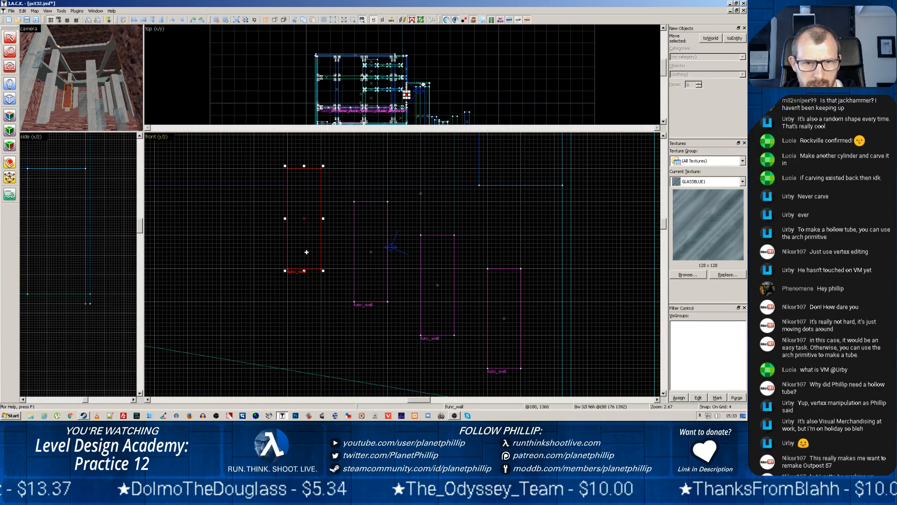
scroll(309, 304, "down", 5)
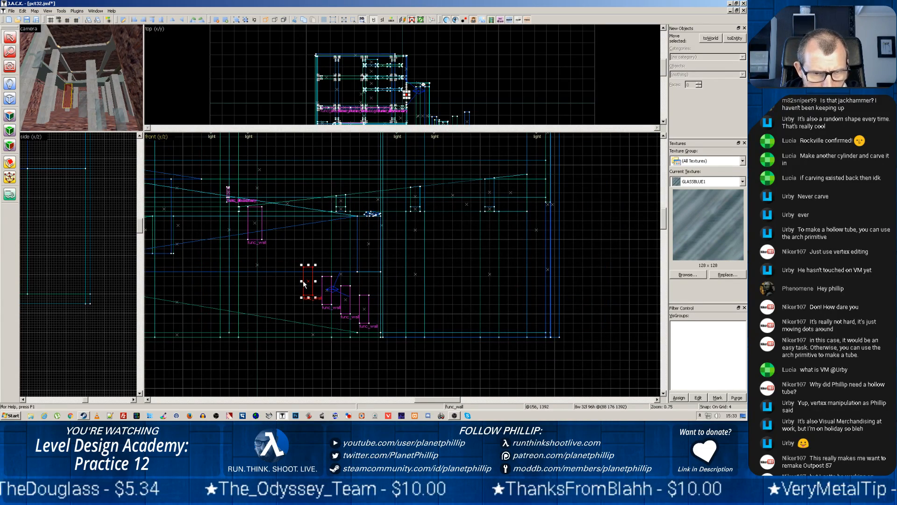
left_click_drag(309, 281, 290, 271)
Set the snap grid to 16 units, move one of the two overlapping top copies 48 units left and align the other to its height
key("bracketright")
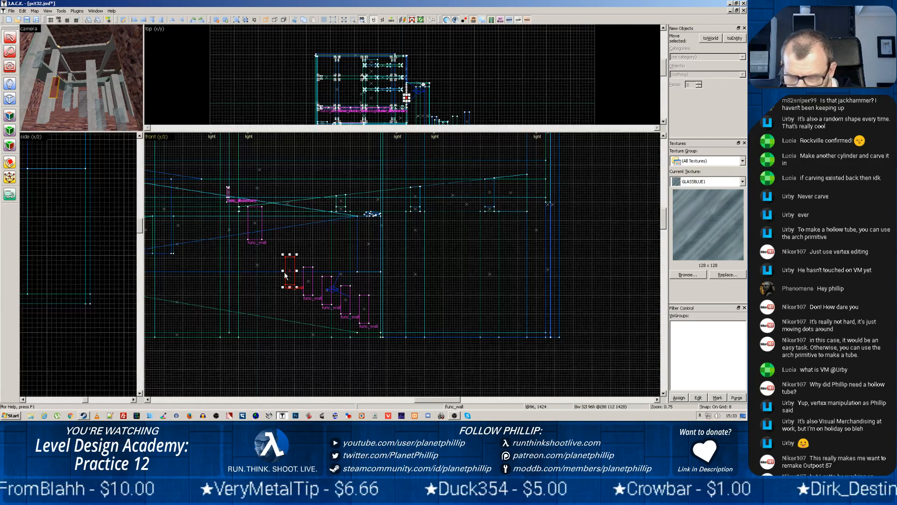
key("bracketright")
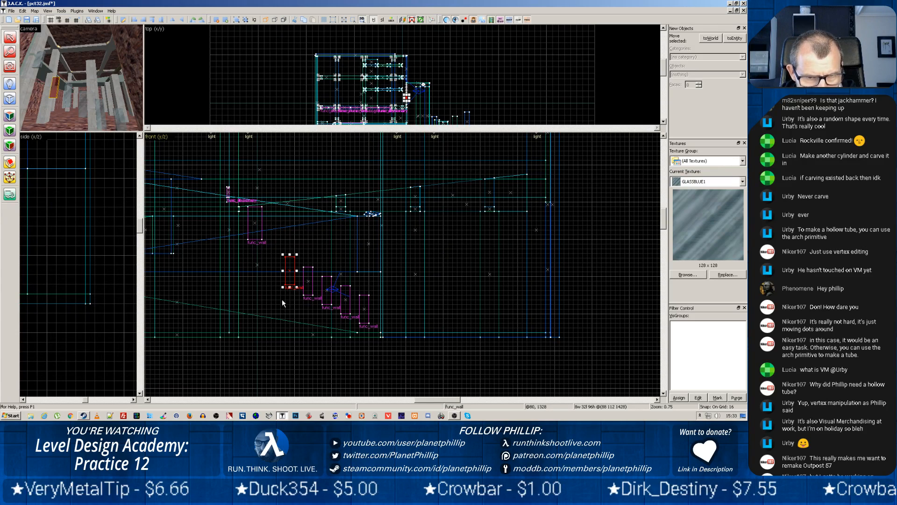
scroll(282, 299, "up", 8)
left_click(322, 206)
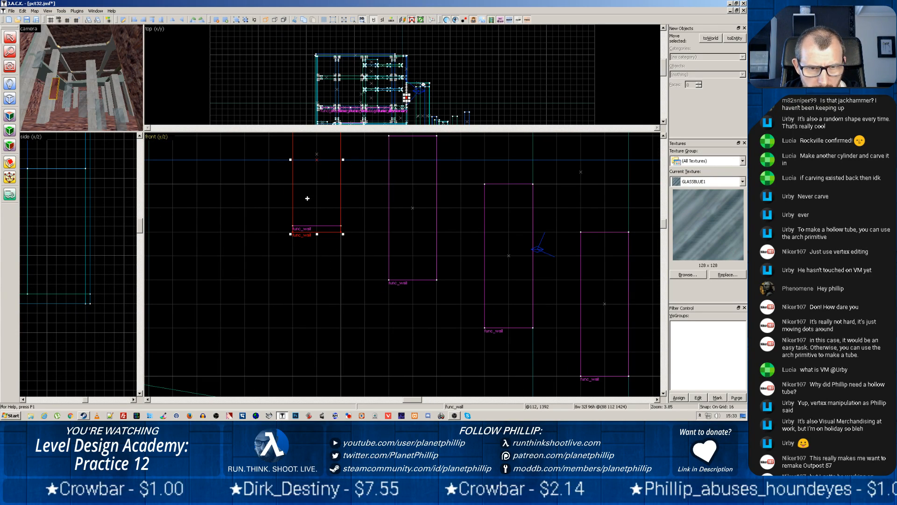
left_click_drag(310, 227, 242, 201)
key("Escape")
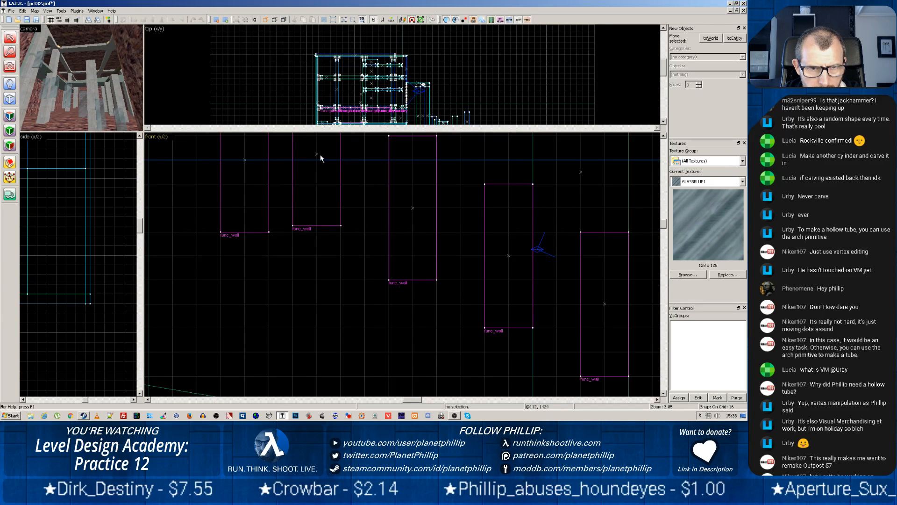
left_click(315, 186)
left_click_drag(315, 186, 315, 195)
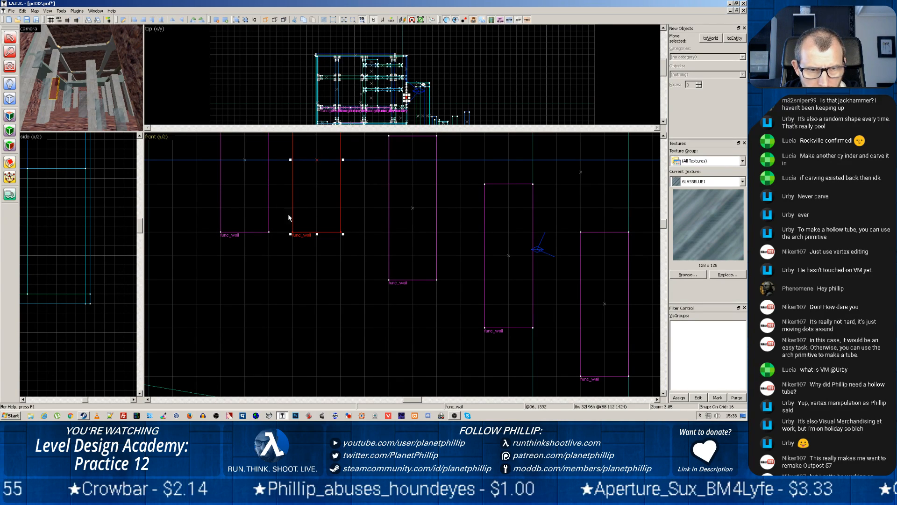
key("Escape")
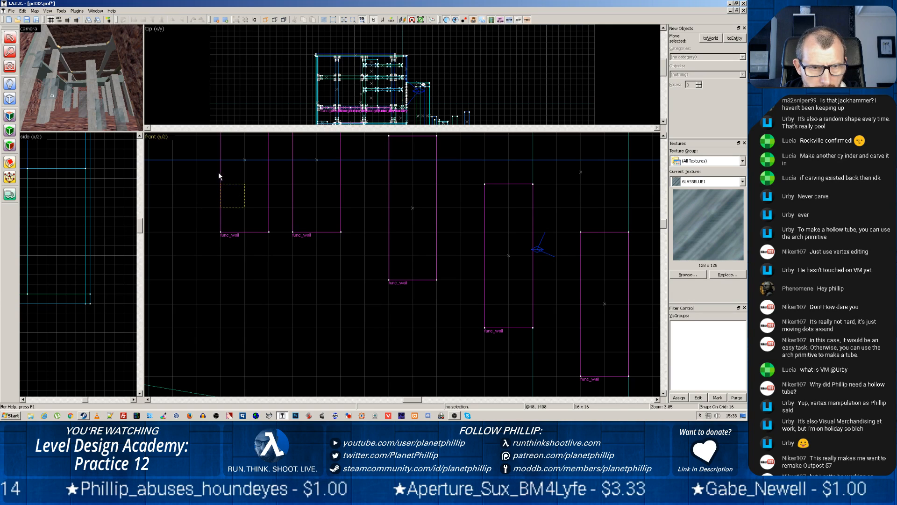
Reposition the separated leftmost panel 64 units left and 32 units above its neighbour to continue the staircase pattern
left_click_drag(218, 174, 195, 185)
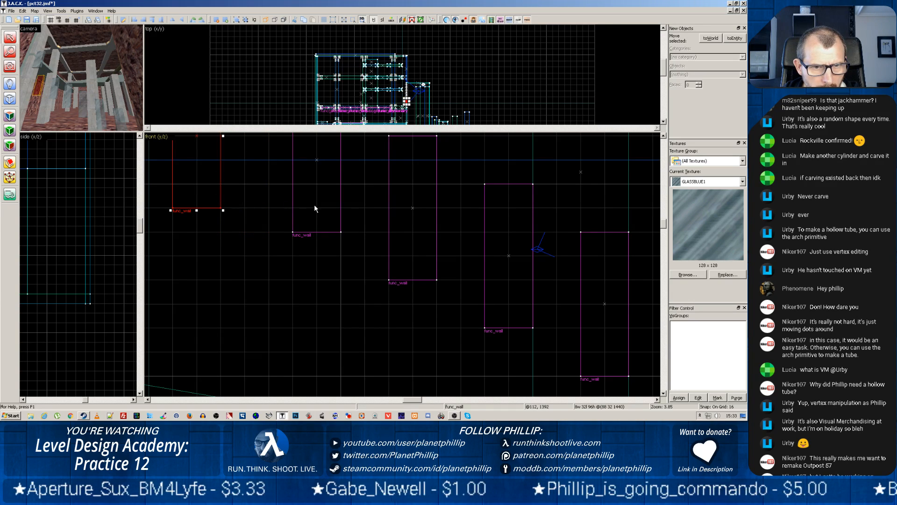
left_click(317, 160)
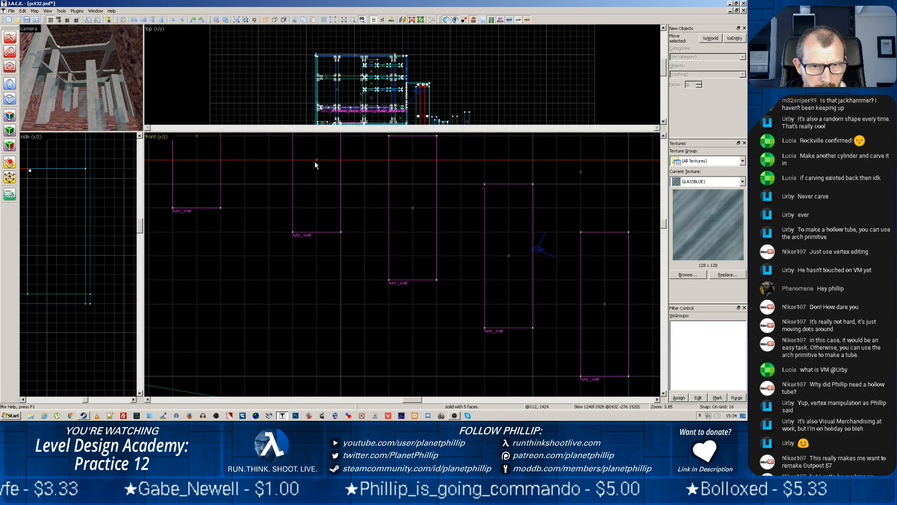
left_click(316, 178)
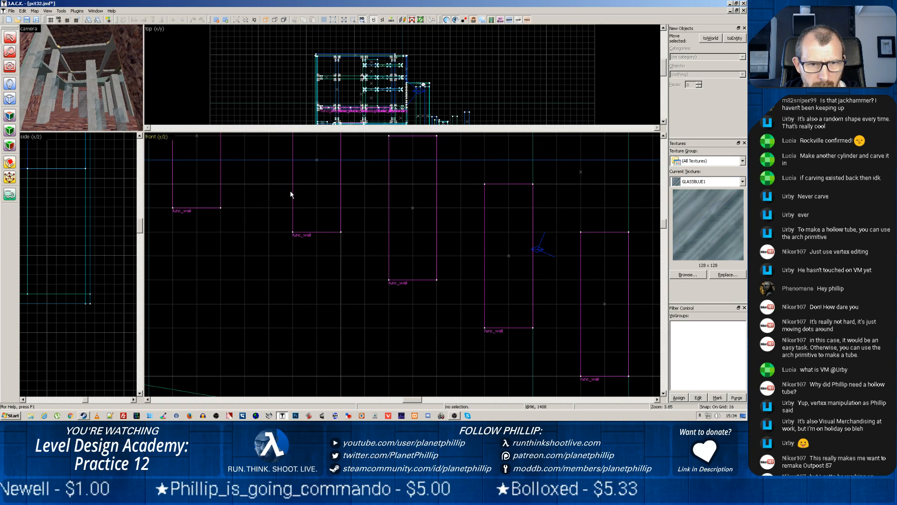
left_click_drag(295, 192, 310, 165)
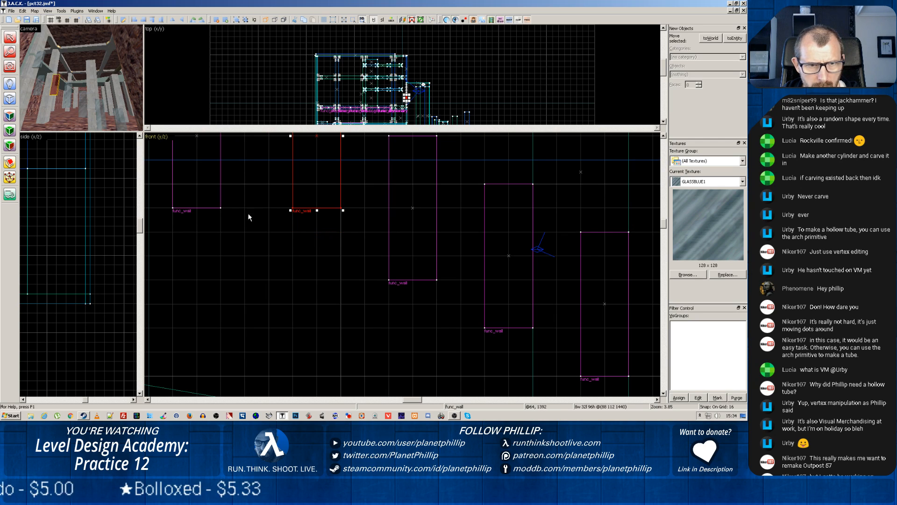
left_click_drag(310, 173, 316, 207)
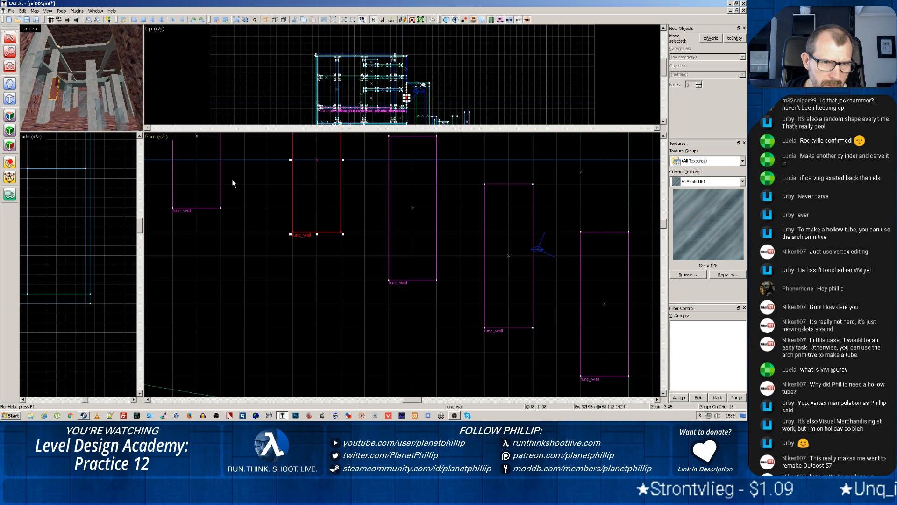
left_click(220, 190)
left_click_drag(205, 168, 227, 145)
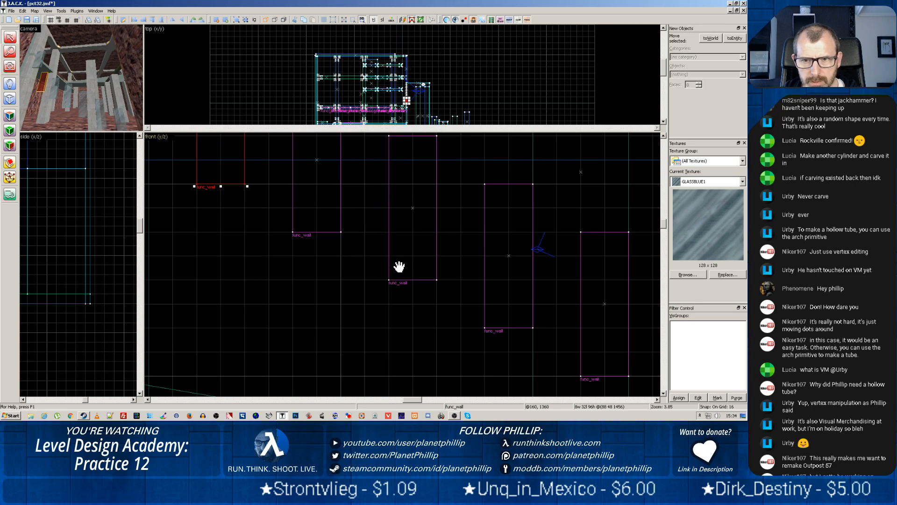
Enlarge the camera view facing the glass panels and copy the highest narrow panel 64 units left and 16 units up
scroll(399, 267, "down", 6)
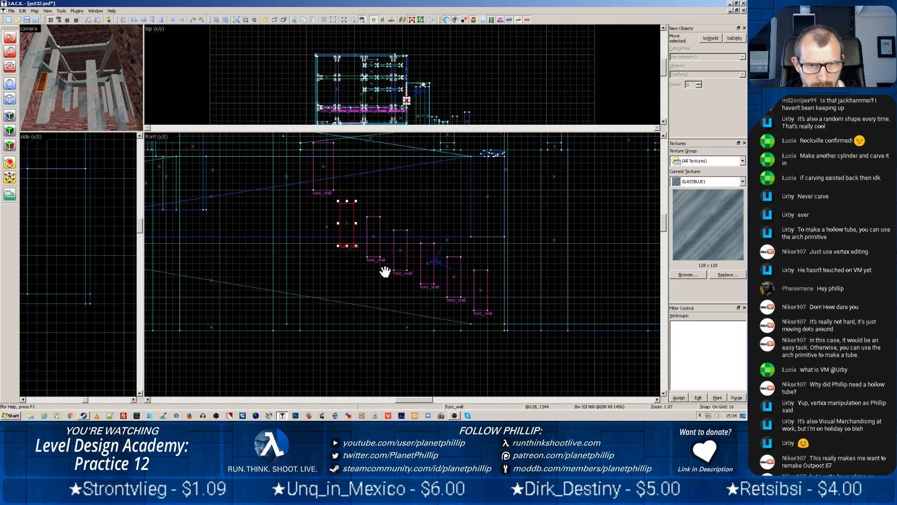
middle_click_drag(84, 107, 113, 125)
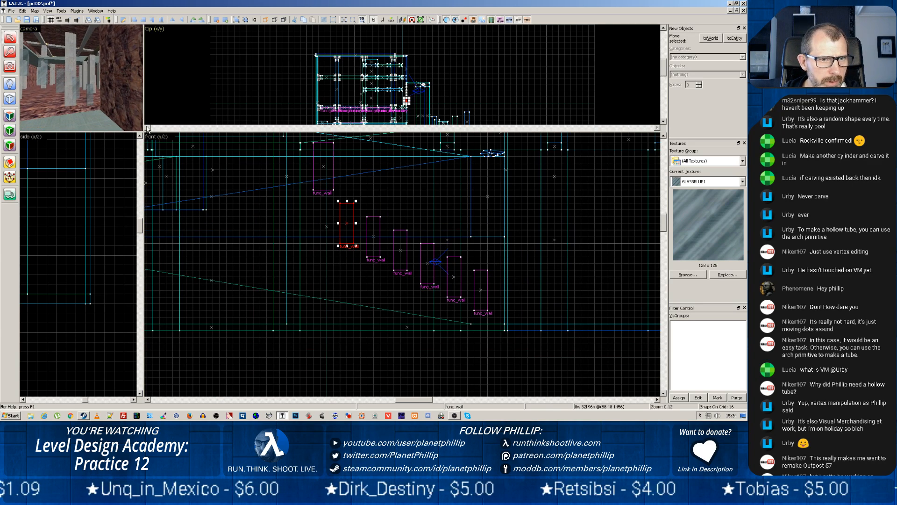
left_click_drag(143, 132, 372, 251)
key("z")
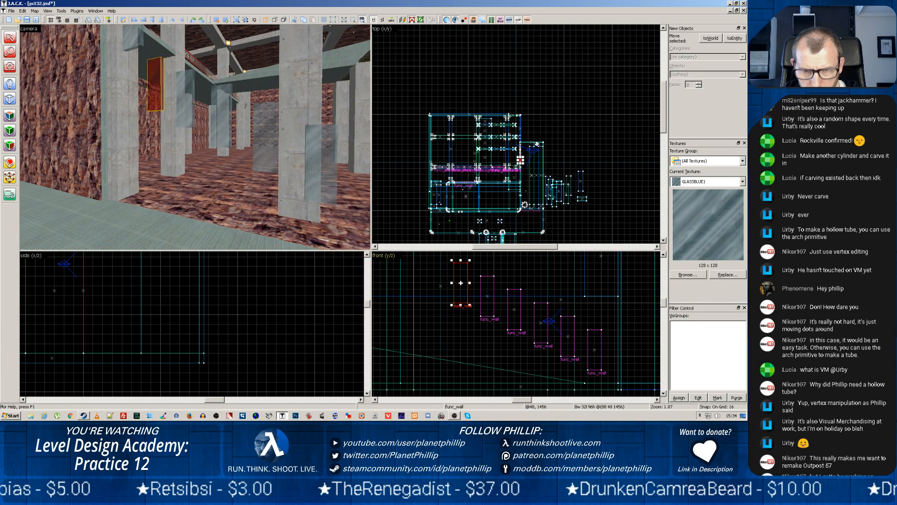
left_click_drag(460, 283, 433, 277)
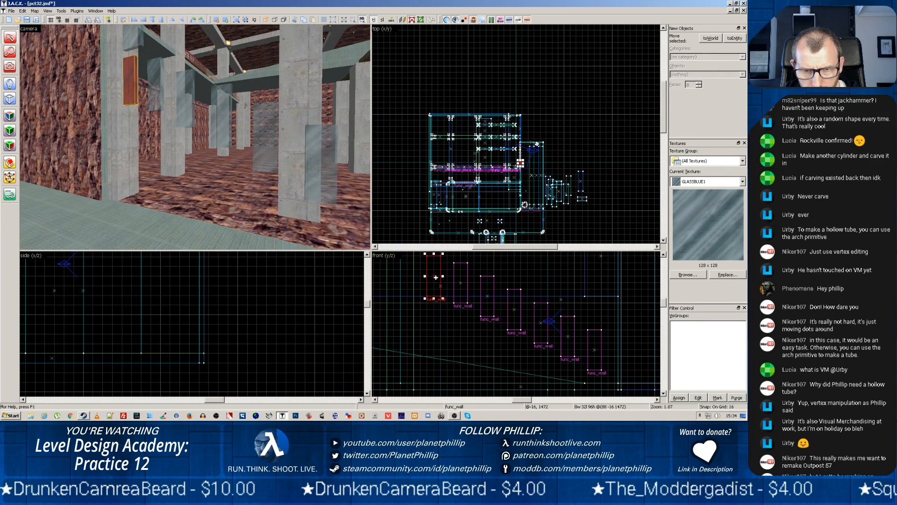
Copy each of the three highest narrow glass panels 144 units straight down to start a second row beneath them
mouse_move(435, 278)
left_mouse_down()
mouse_move(439, 323)
mouse_move(431, 335)
left_mouse_up()
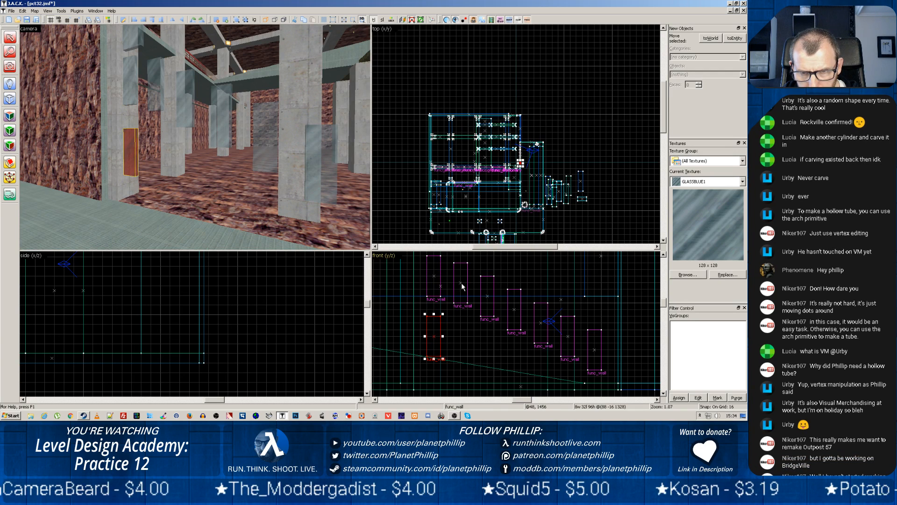
left_click(461, 283)
left_click_drag(462, 282, 460, 342)
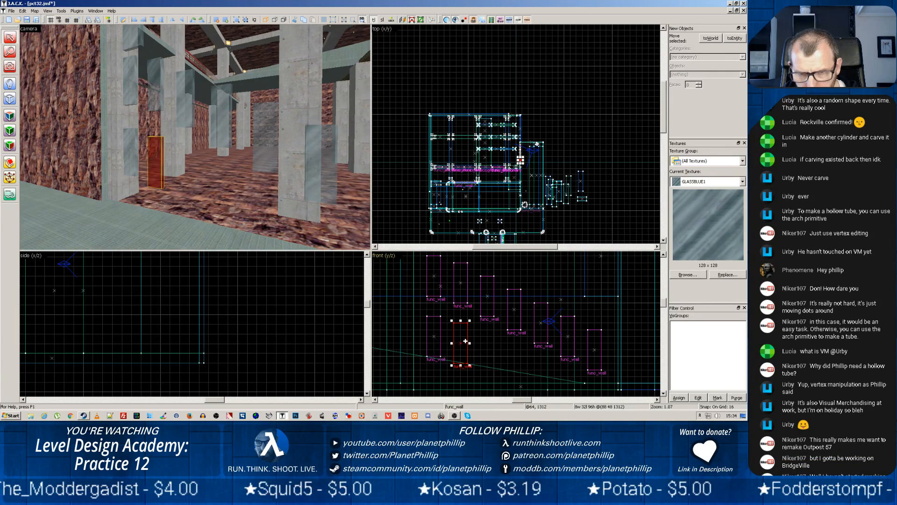
left_click(487, 298)
left_click_drag(487, 298, 490, 351)
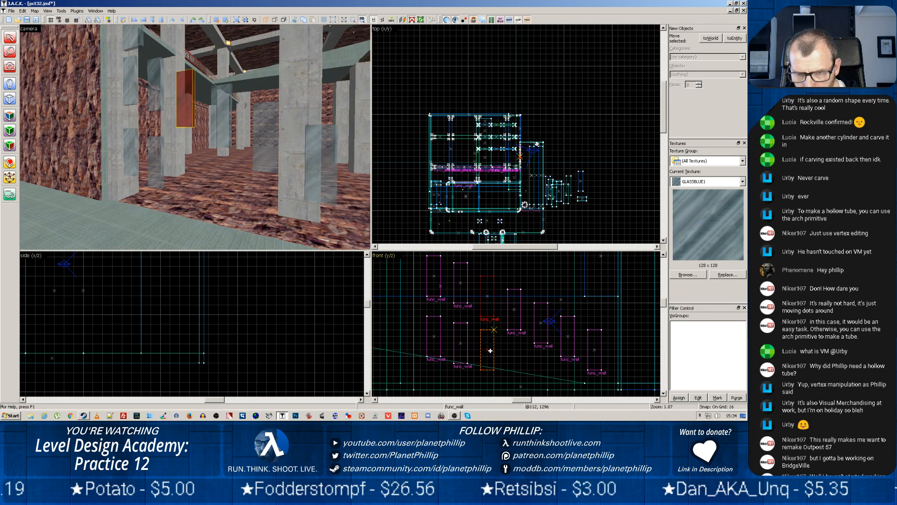
left_click_drag(490, 350, 491, 354)
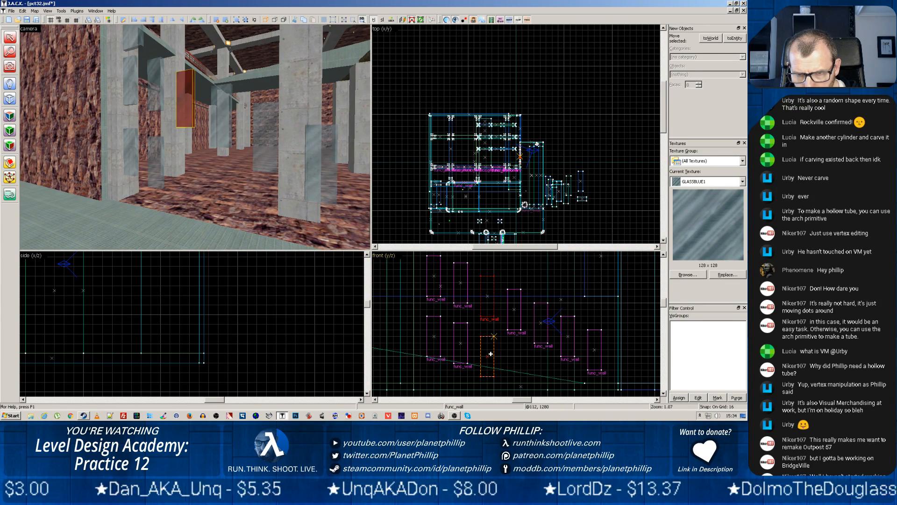
left_click_drag(491, 353, 491, 354)
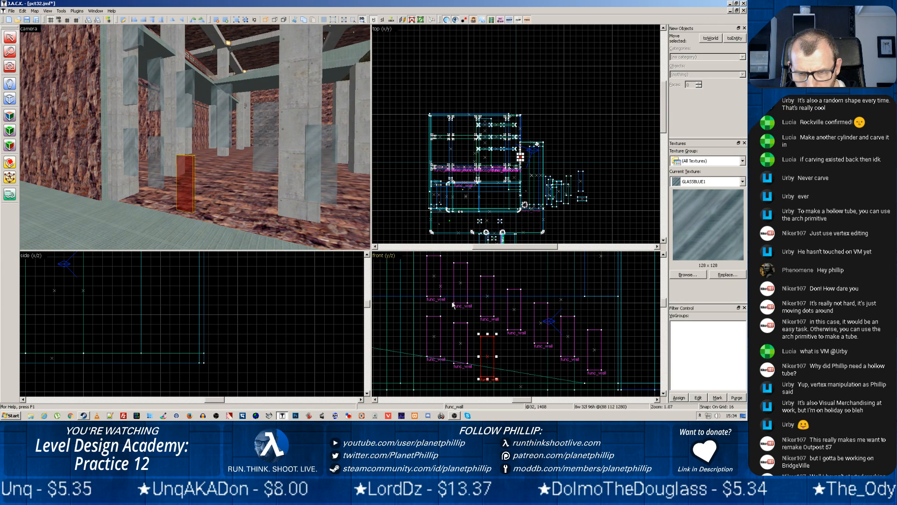
Raise the leftmost narrow glass panel and its copy below by 16 units each in the front view
left_click(433, 277)
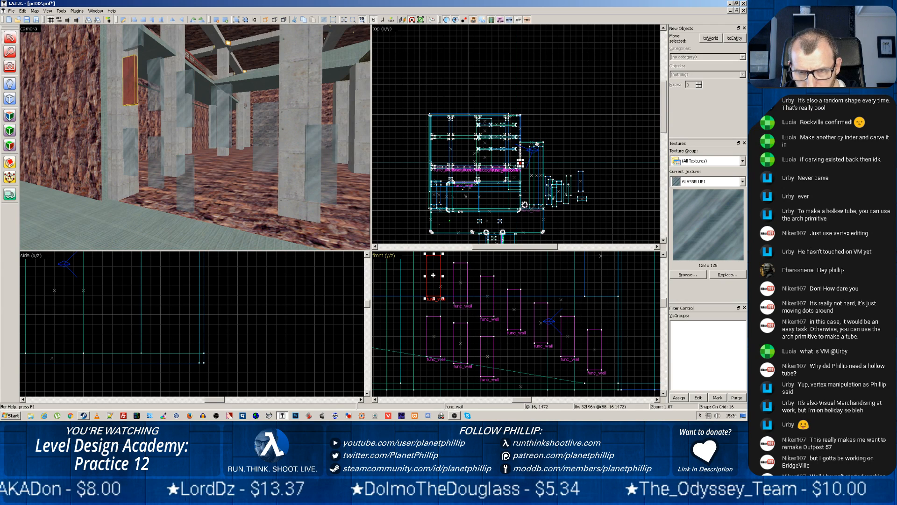
left_click_drag(434, 276, 433, 268)
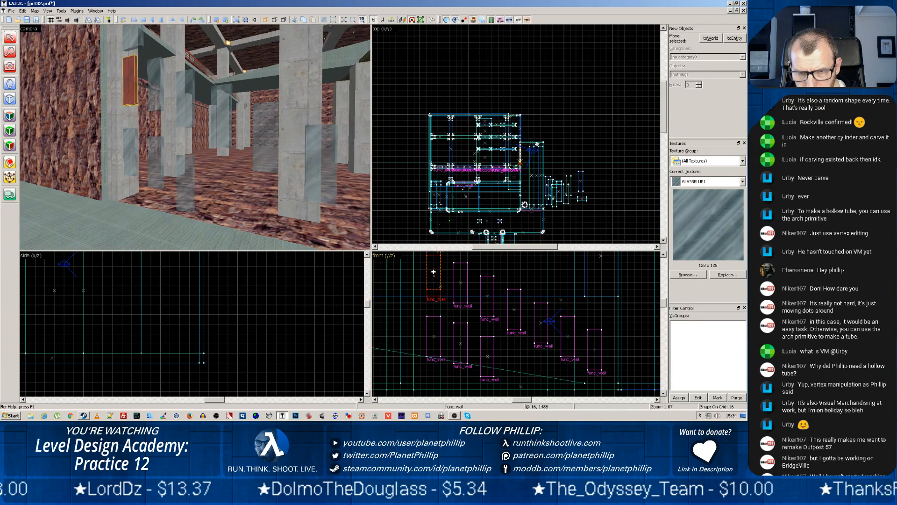
left_click(434, 334)
left_click(433, 335)
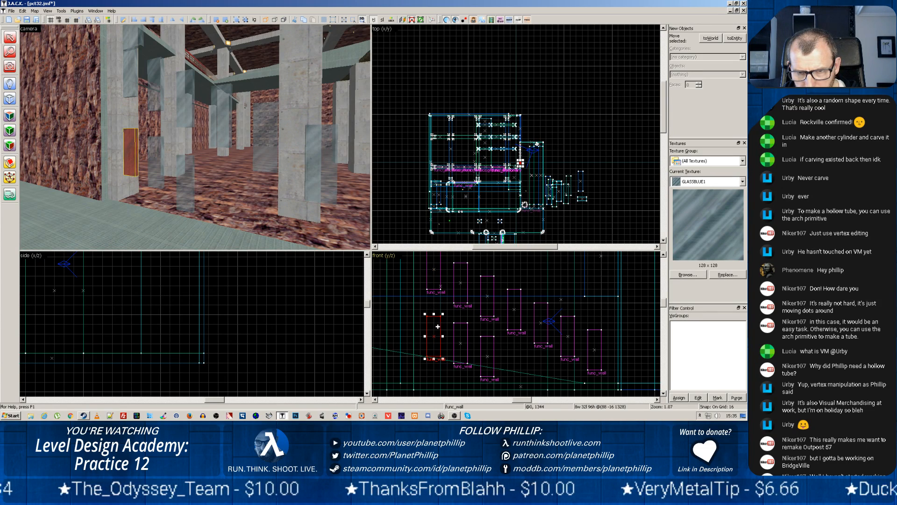
left_click_drag(435, 336, 435, 330)
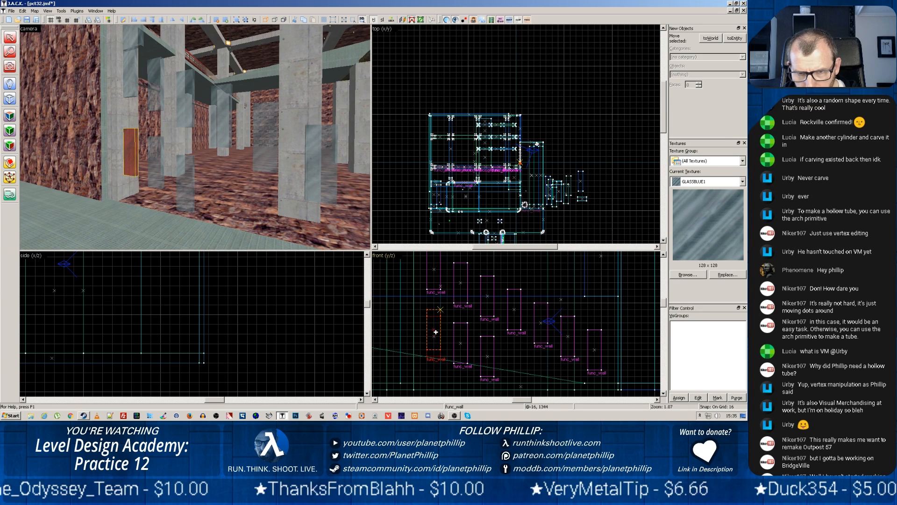
Copy the fourth narrow glass panel 144 units straight down and shorten the copy from its lower edge to 64 units high
left_click(462, 340)
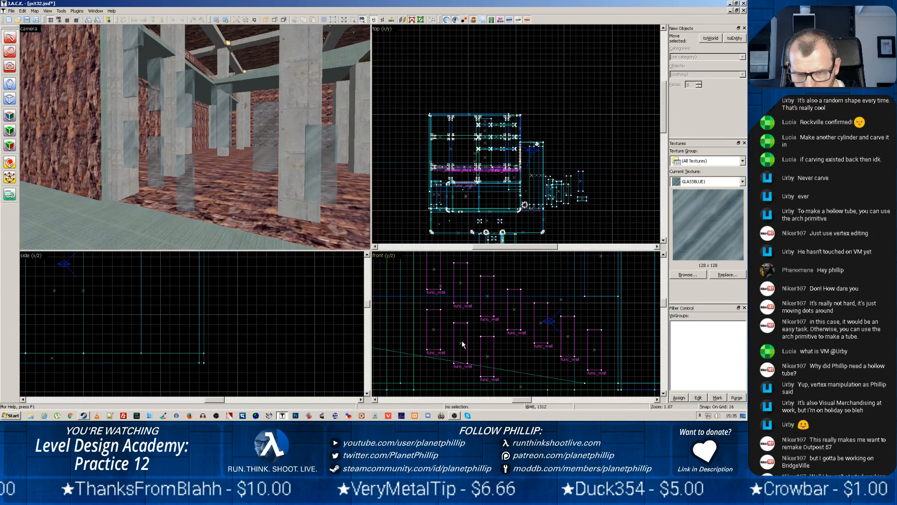
left_click(513, 309)
left_click_drag(515, 309, 514, 369)
scroll(556, 345, "down", 2)
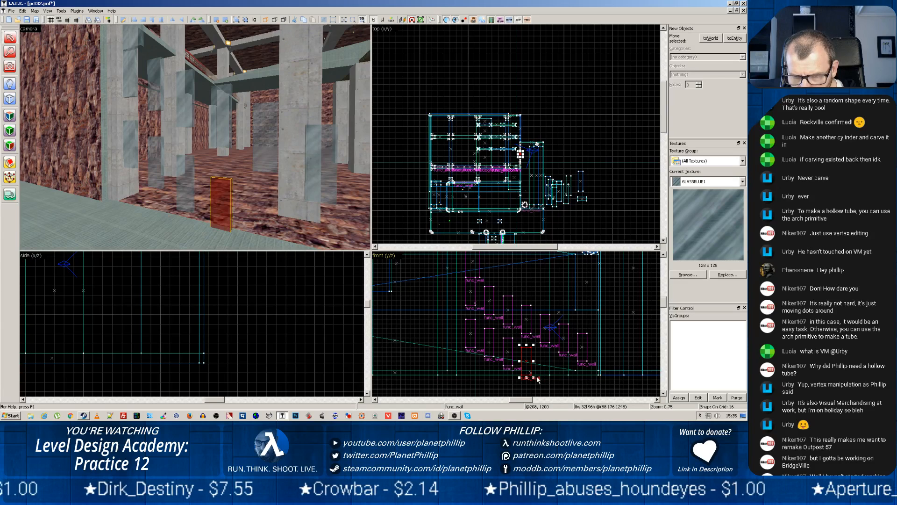
scroll(537, 376, "up", 3)
left_click_drag(503, 375, 506, 343)
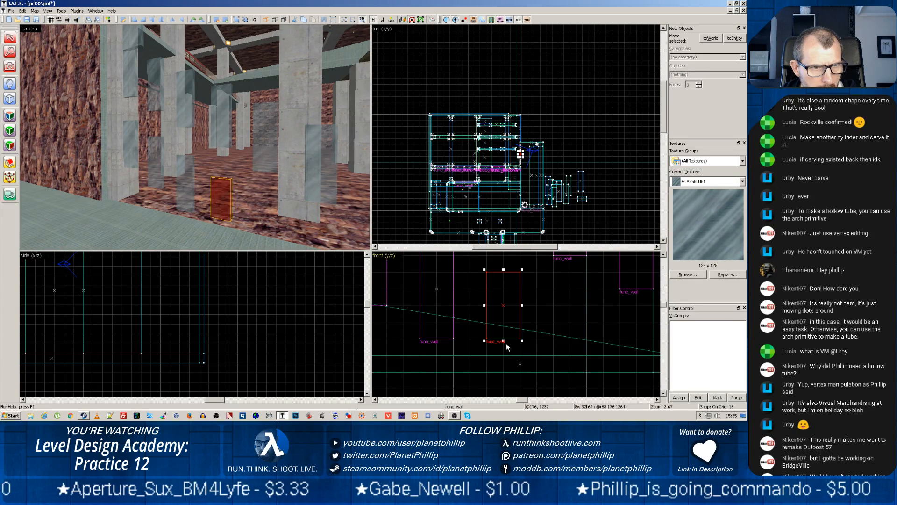
Copy the fifth narrow glass panel straight down beneath itself and shorten the copy to 48 units high in the front view
scroll(568, 298, "down", 6)
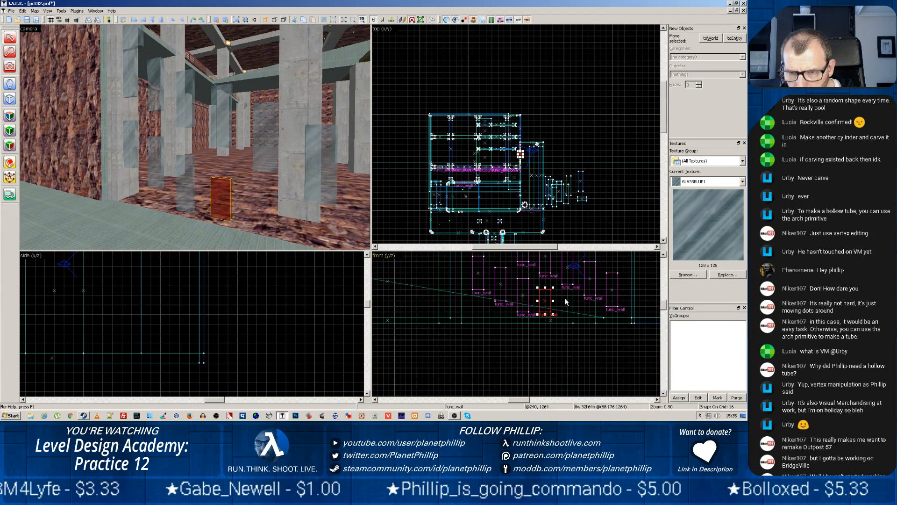
scroll(565, 298, "down", 2)
scroll(567, 280, "up", 4)
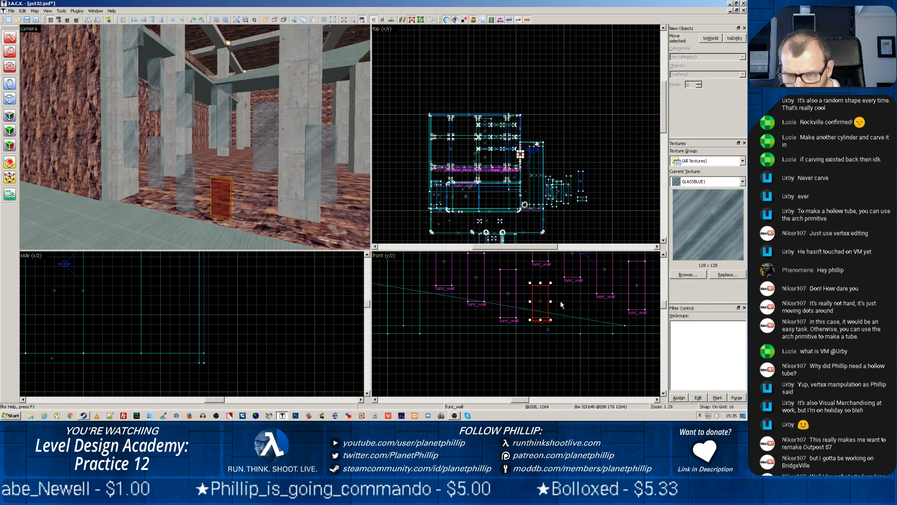
left_click(571, 255)
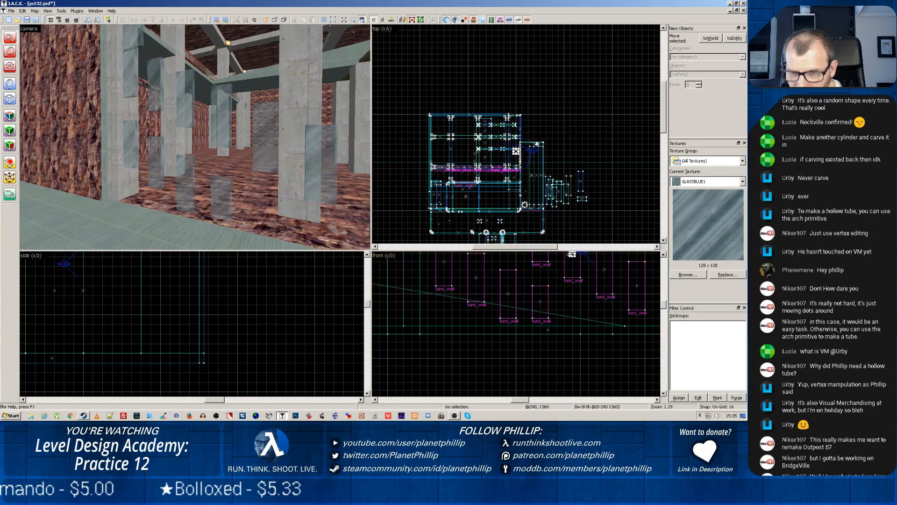
left_click(565, 266)
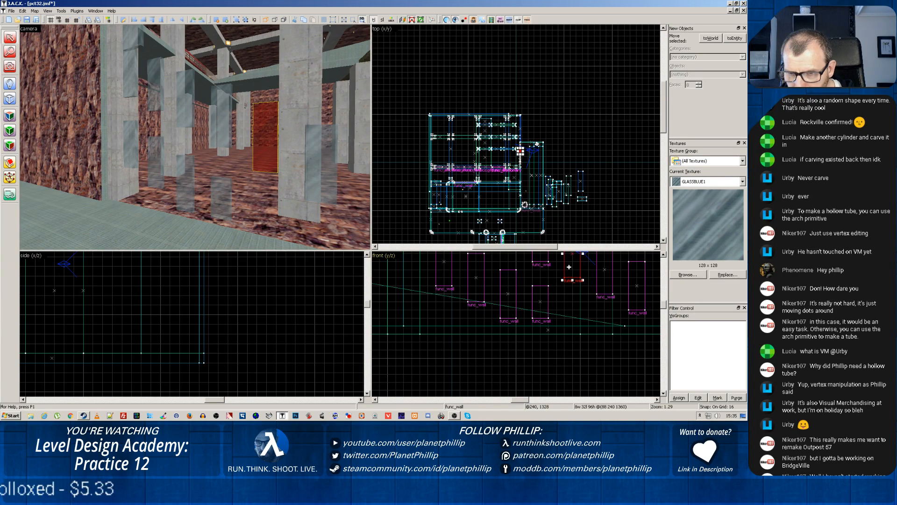
mouse_move(569, 266)
left_mouse_down()
mouse_move(571, 334)
mouse_move(571, 321)
left_mouse_up()
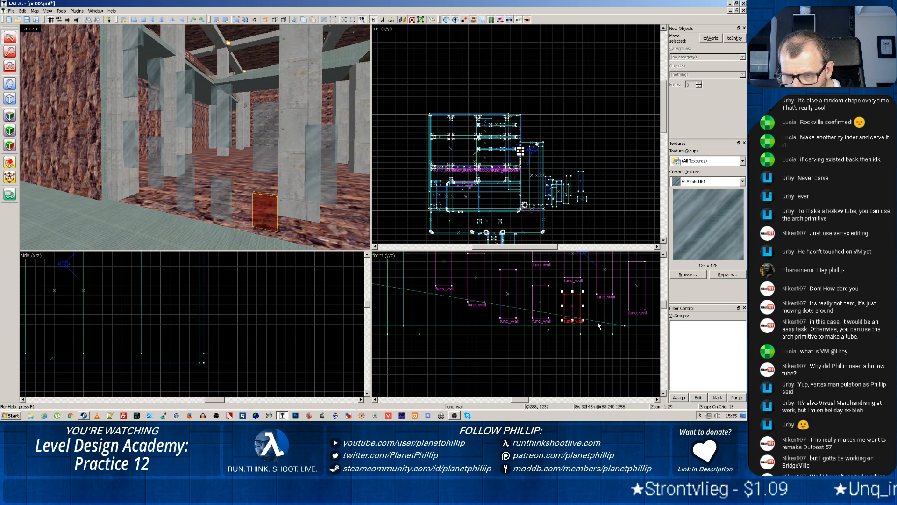
Lower the fifth, sixth and seventh first-row panels by 16 units each and trim the short panel below the fifth to about 32 units high
left_click(635, 292)
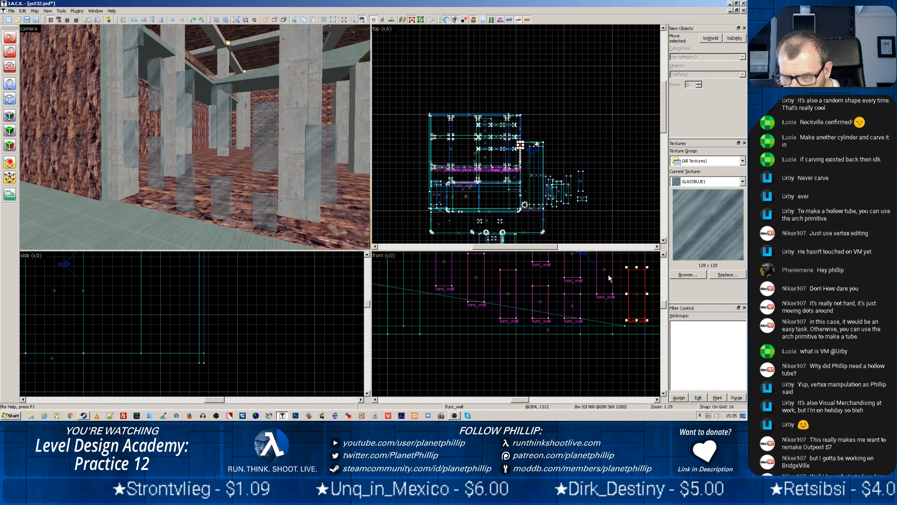
left_click_drag(605, 270, 604, 278)
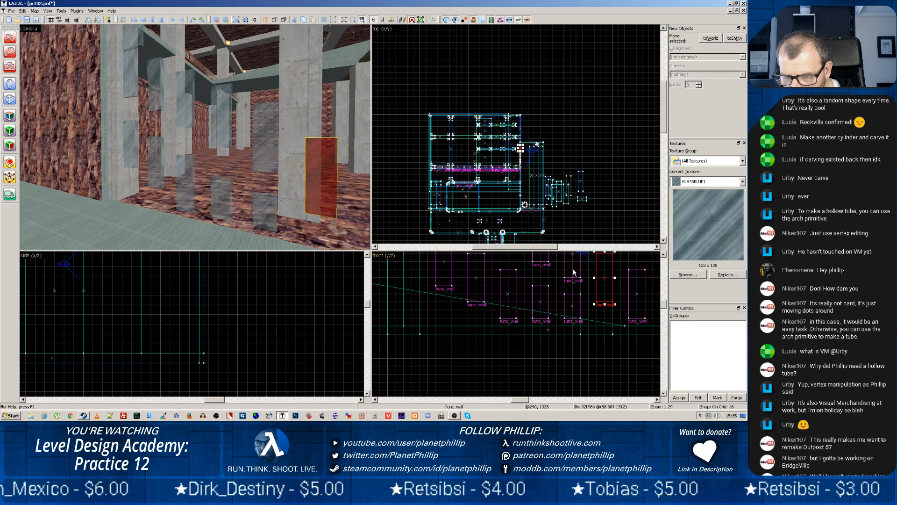
left_click(572, 305)
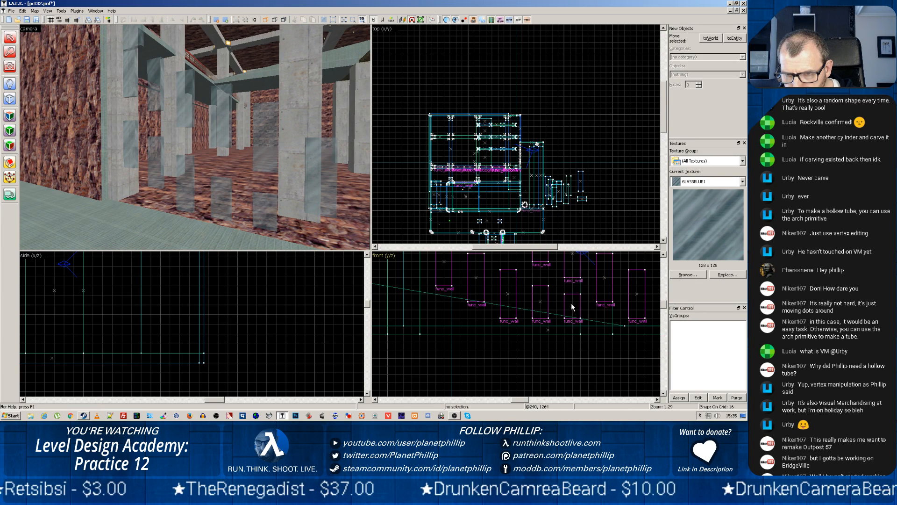
left_click(572, 304)
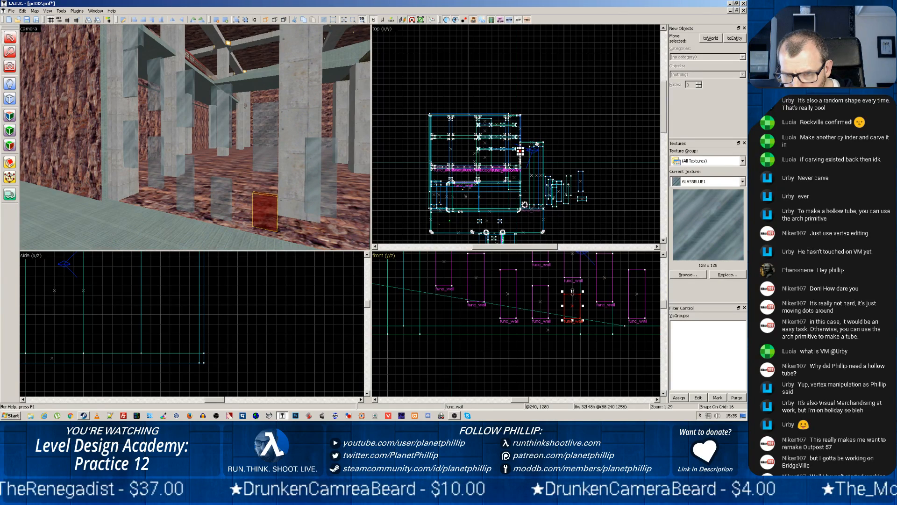
left_click_drag(572, 292, 573, 263)
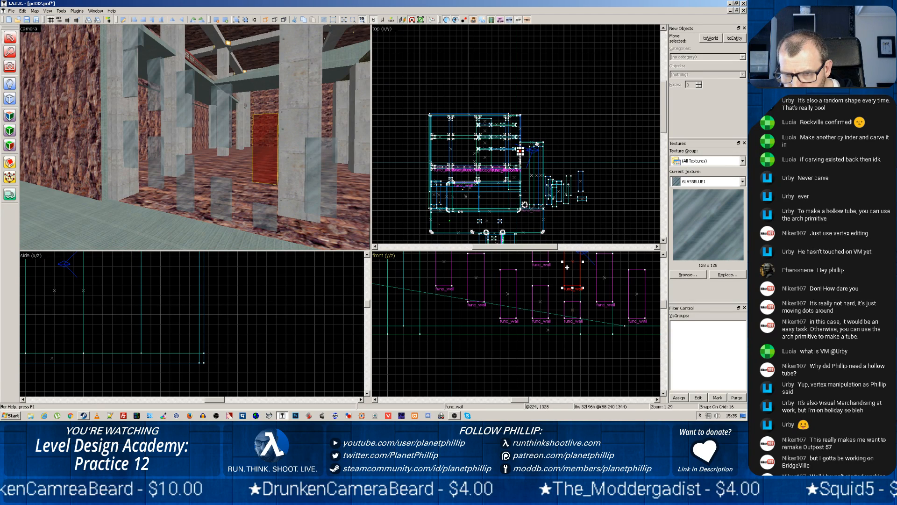
Lower the fourth, third and second first-row glass panels by 16 units each in the front view
left_click(541, 306)
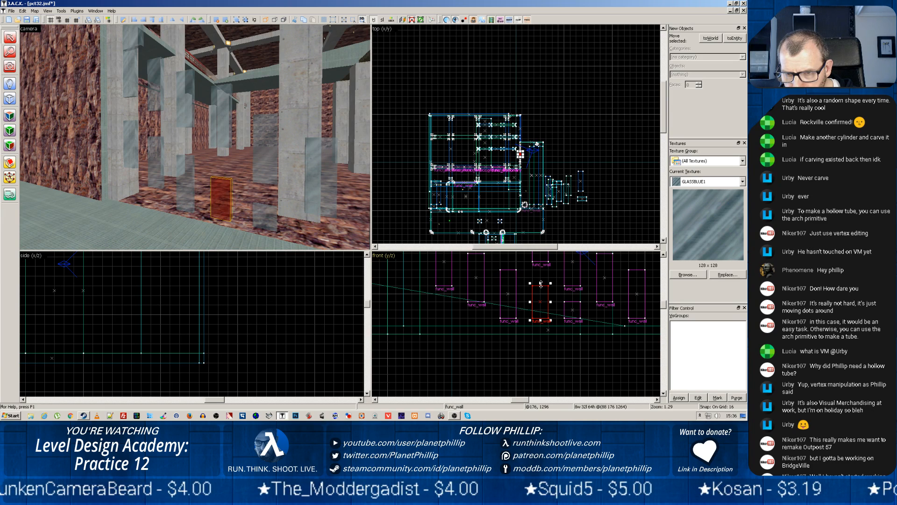
left_click(542, 258)
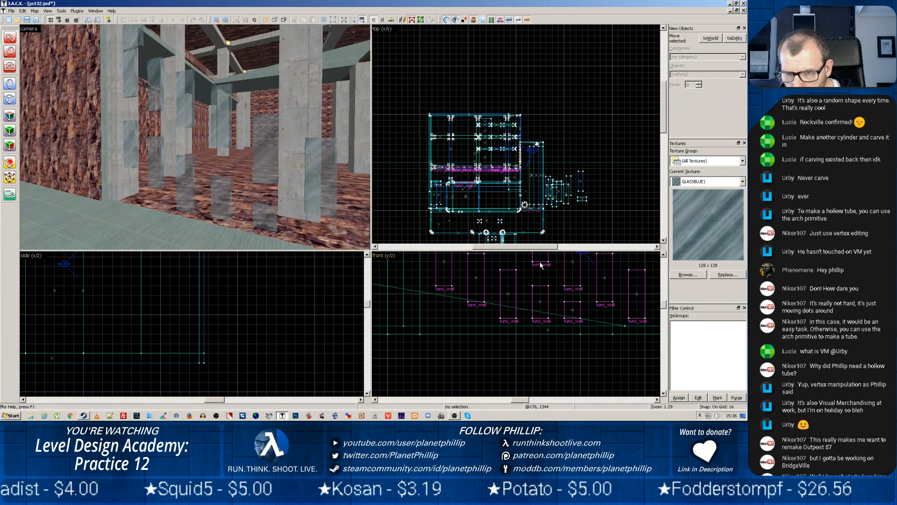
left_click(540, 262)
left_click_drag(542, 256, 507, 261)
scroll(507, 295, "up", 1)
scroll(507, 296, "down", 4)
left_click(490, 253)
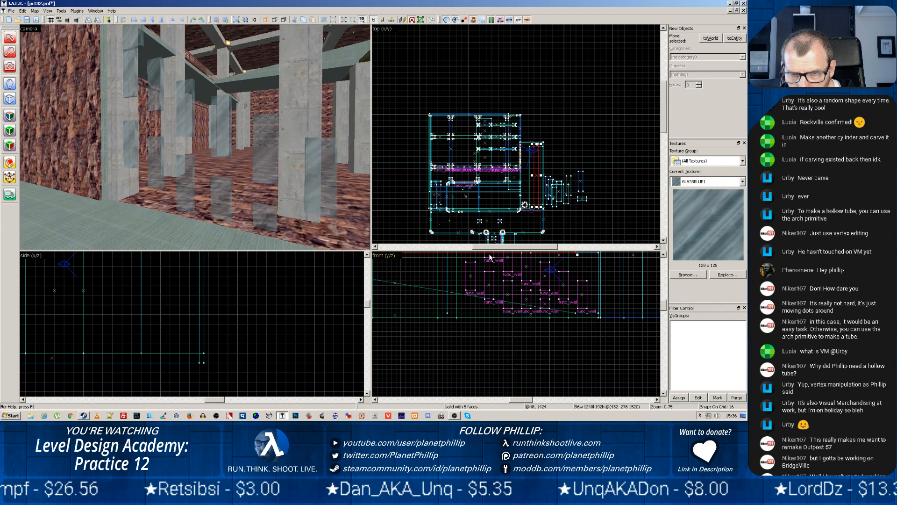
left_click(490, 260)
left_click_drag(490, 260, 490, 266)
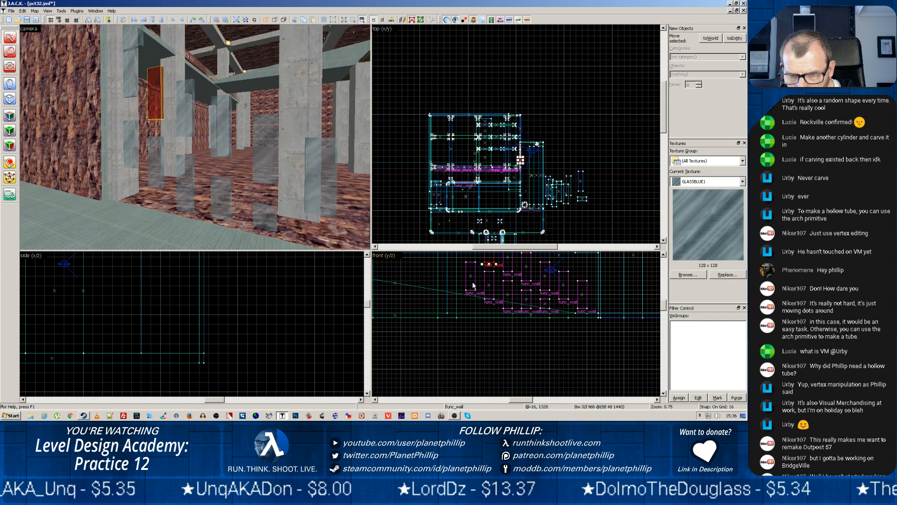
Place a copied 96-unit-high glass panel 128 units above the rightmost panel and turn the camera view towards the panels
scroll(517, 290, "up", 3)
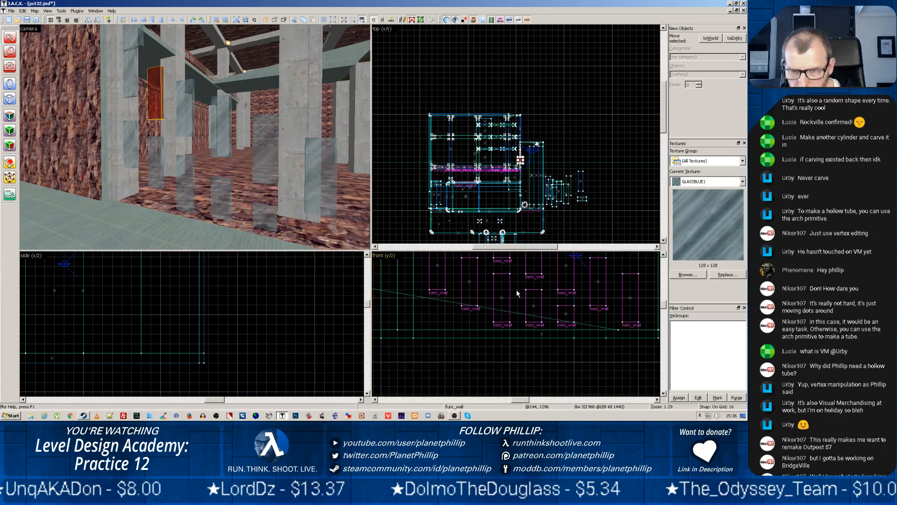
left_click(599, 281)
left_click_drag(600, 281, 632, 267)
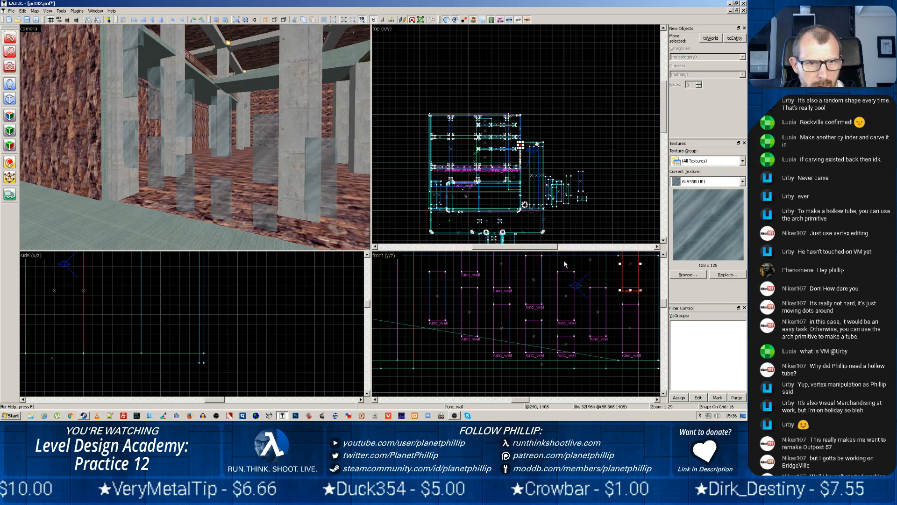
key("z")
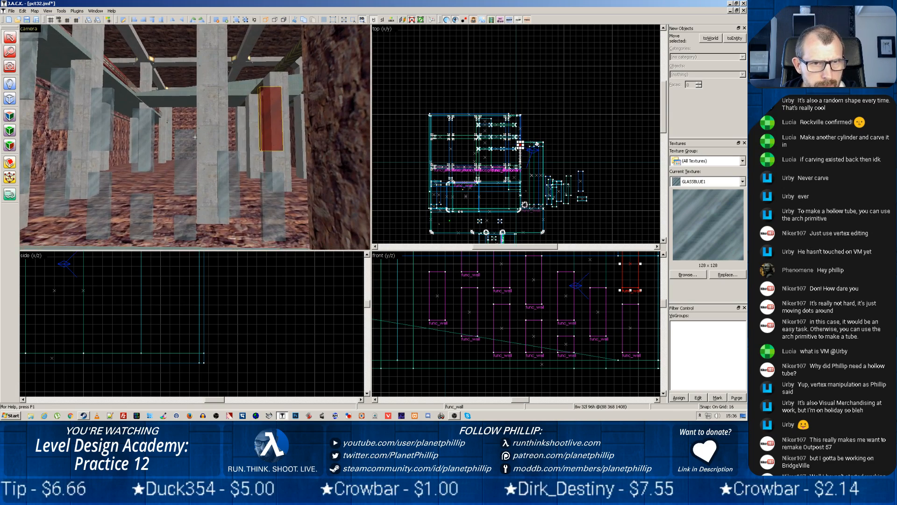
key("z")
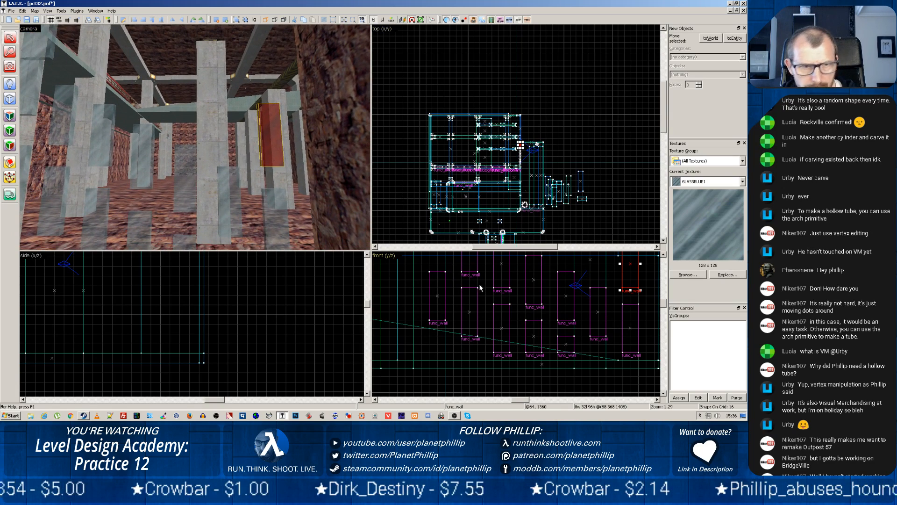
Copy the lower panel in the leftmost column straight down and shorten the copy to about 32 units high above the floor
scroll(480, 287, "down", 5)
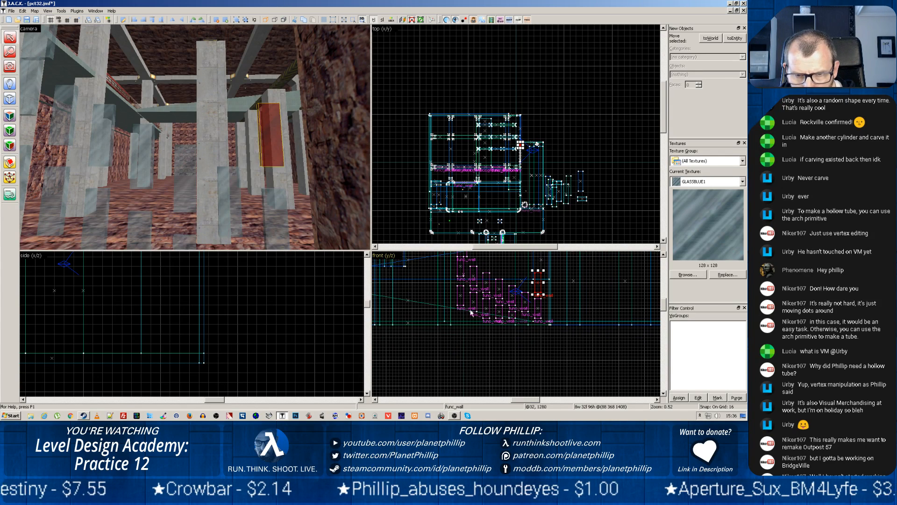
scroll(476, 318, "up", 3)
scroll(477, 320, "up", 2)
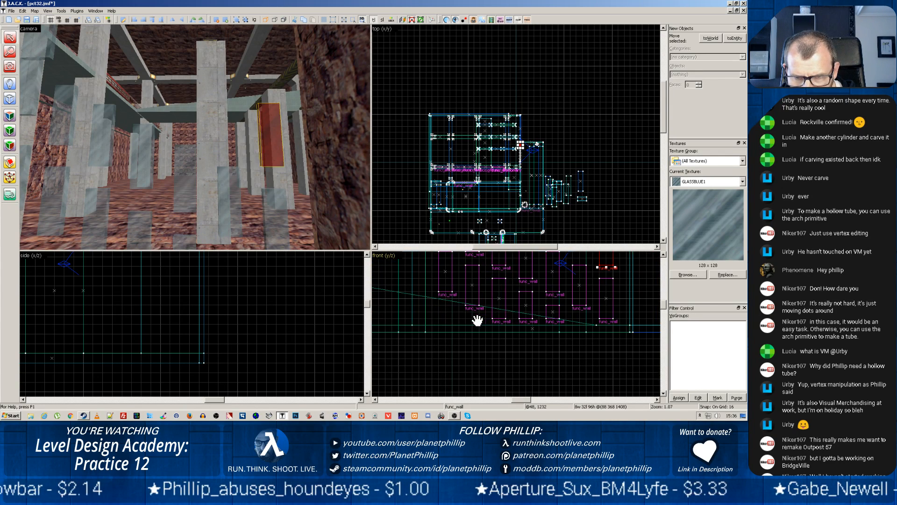
scroll(473, 316, "down", 1)
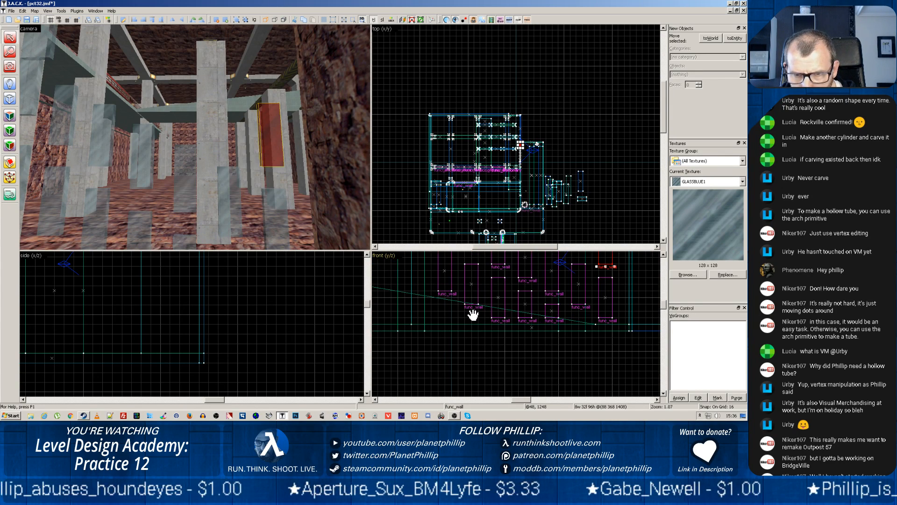
scroll(473, 316, "down", 1)
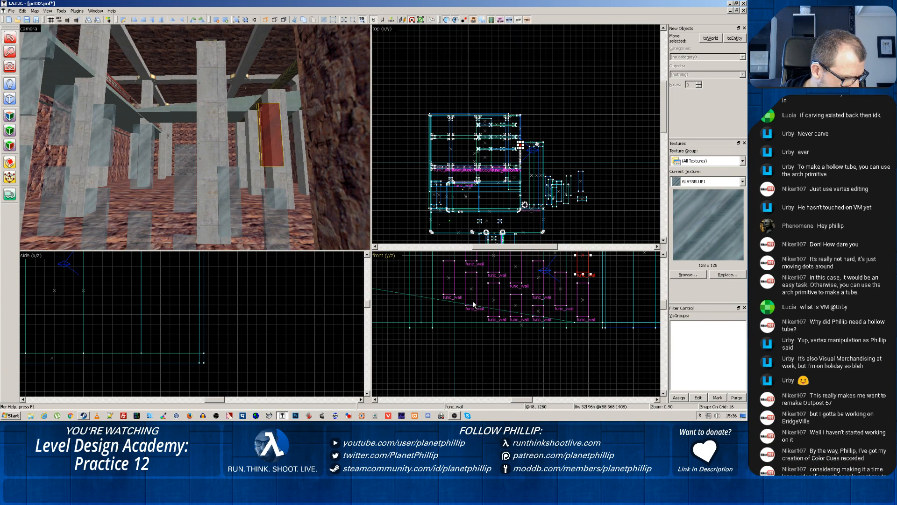
left_click(450, 278)
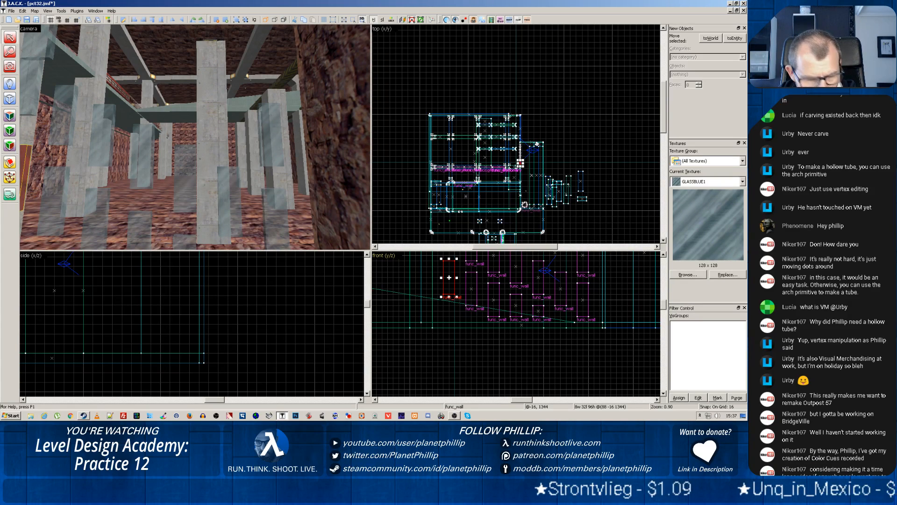
mouse_move(449, 278)
left_mouse_down()
mouse_move(449, 342)
mouse_move(449, 317)
mouse_move(471, 312)
mouse_move(471, 289)
left_mouse_up()
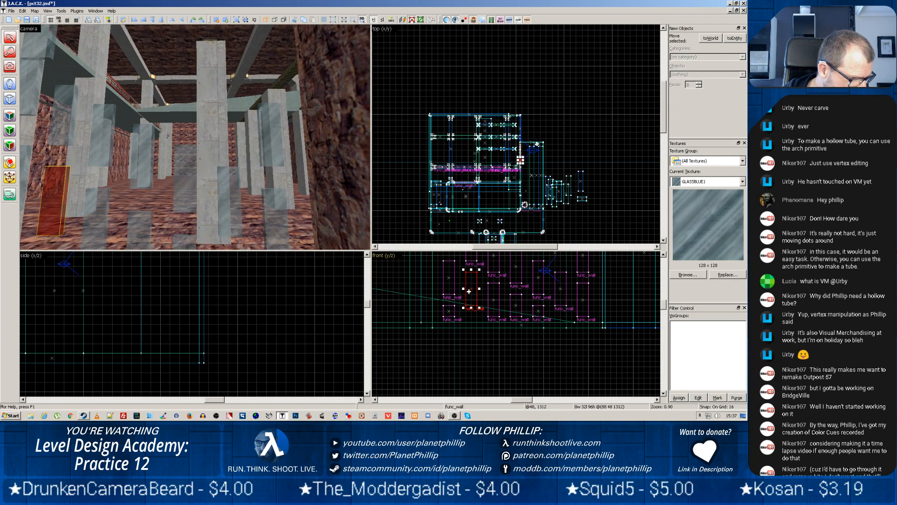
left_click(476, 344)
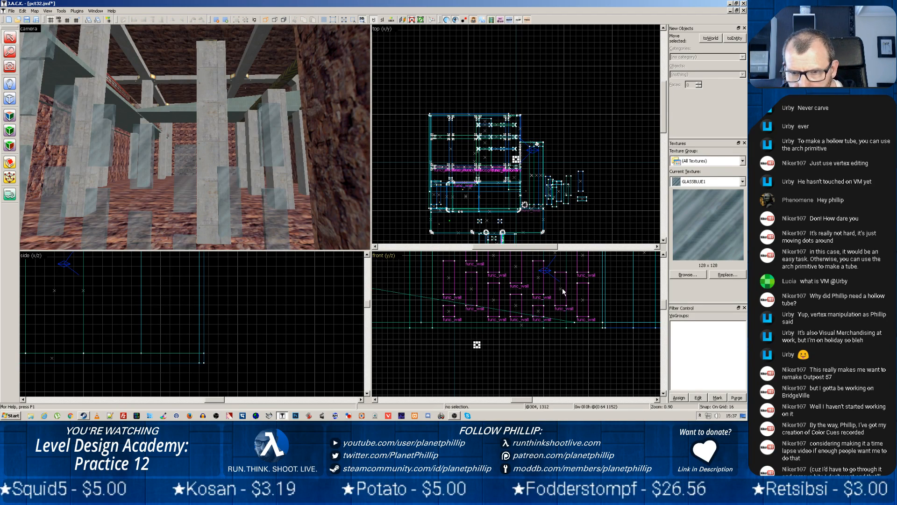
Copy the panel above the rightmost column repeatedly, 64 units left and 32 units up each time, to build a new staircase row of five copies
scroll(556, 294, "down", 5)
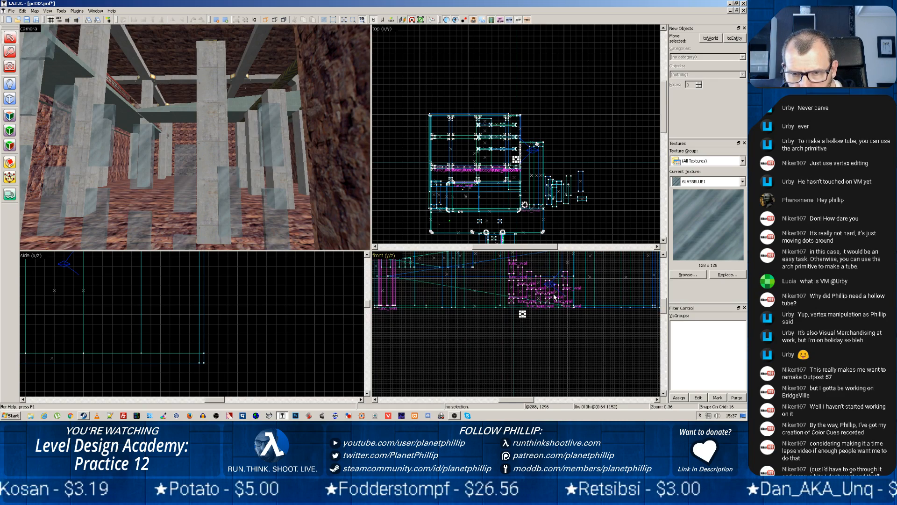
scroll(542, 310, "up", 4)
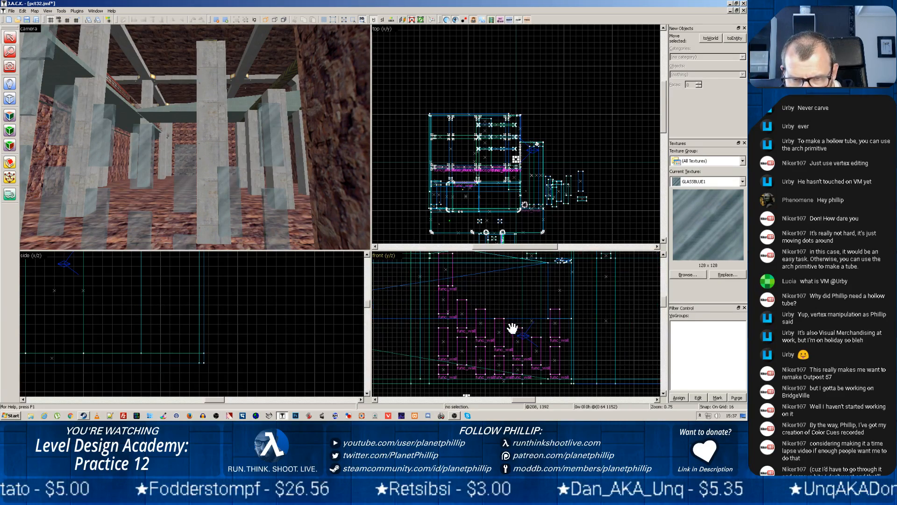
scroll(512, 328, "up", 1)
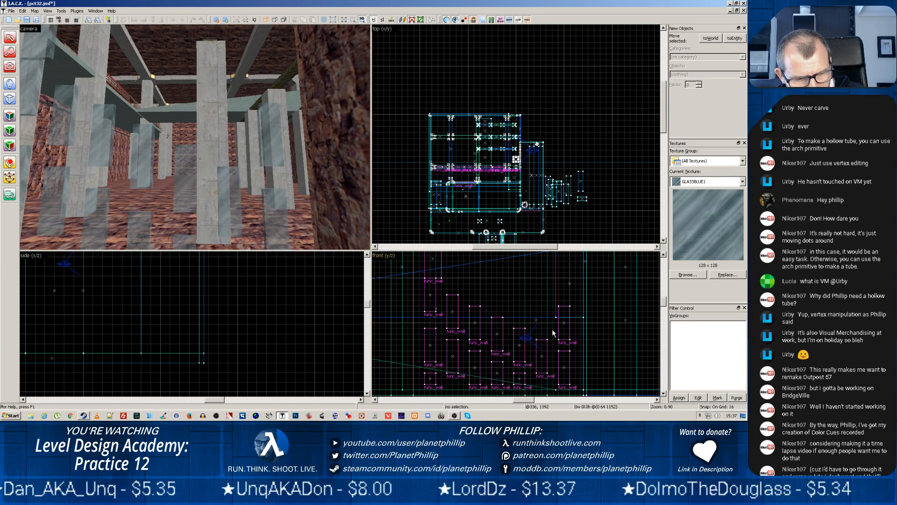
left_click(565, 324)
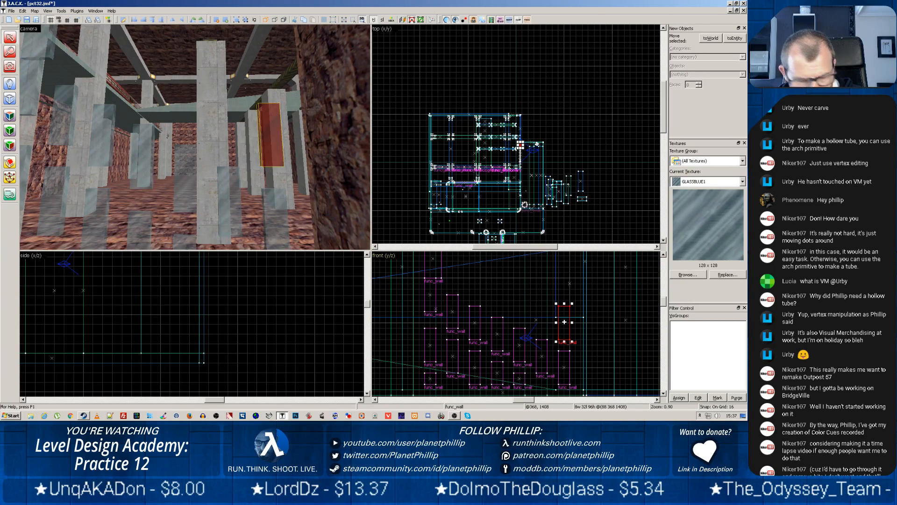
left_click_drag(544, 316, 475, 280)
mouse_move(474, 281)
left_mouse_down()
mouse_move(453, 270)
mouse_move(448, 280)
mouse_move(441, 275)
left_mouse_up()
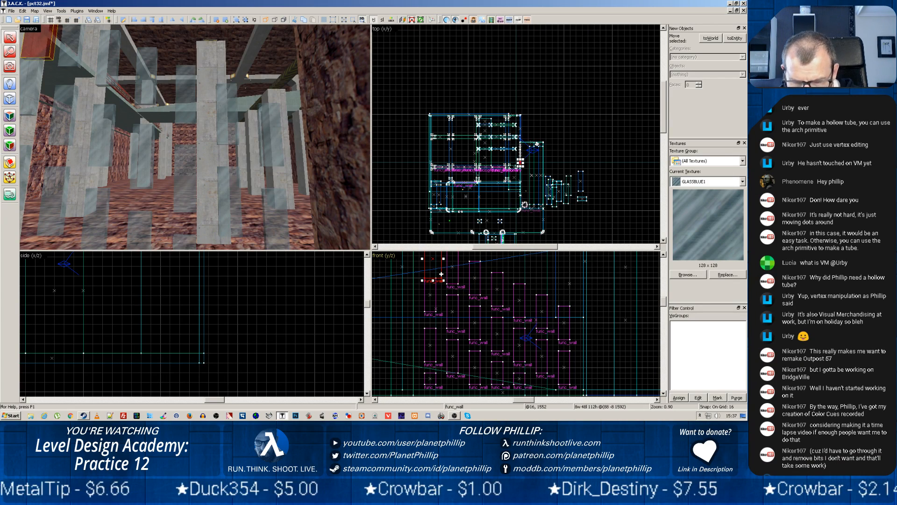
Replace the oversized top panel in the leftmost column with a copy of the adjacent top panel, placed 64 units left and 48 units up
key("Escape")
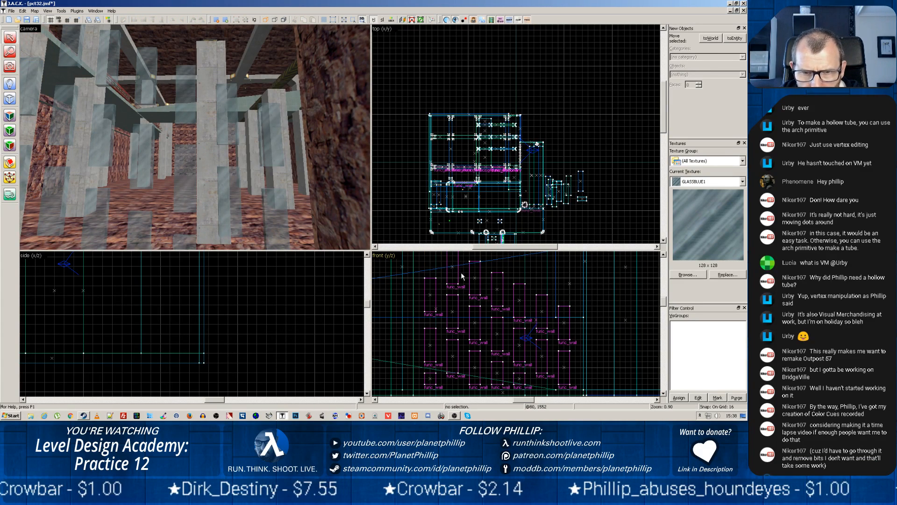
left_click(451, 267)
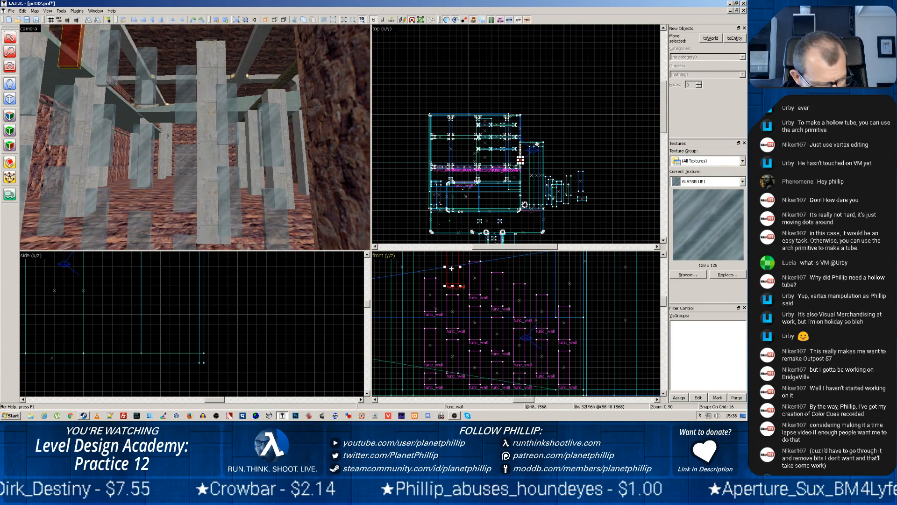
left_click_drag(450, 266, 431, 253)
scroll(480, 297, "down", 4)
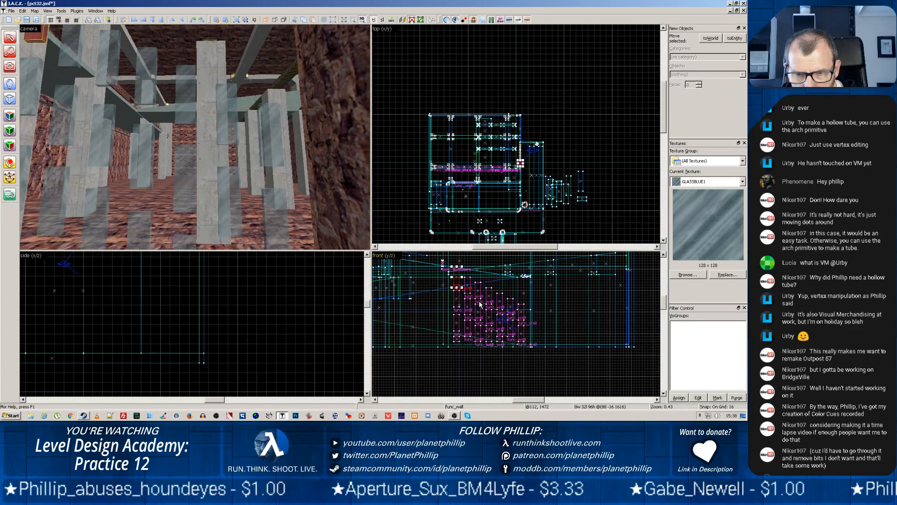
Examine the staggered glass panels, floor and far wall in the camera view from several angles
key("z")
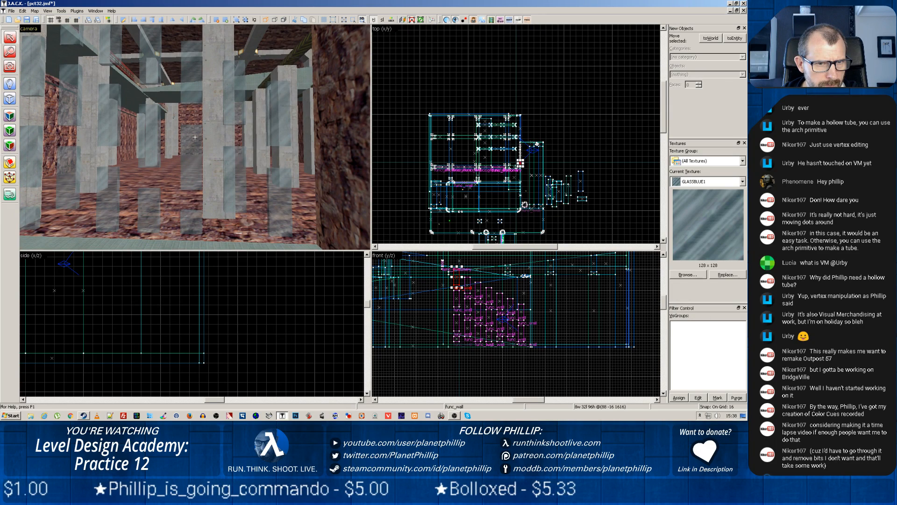
key("z")
left_click(90, 183)
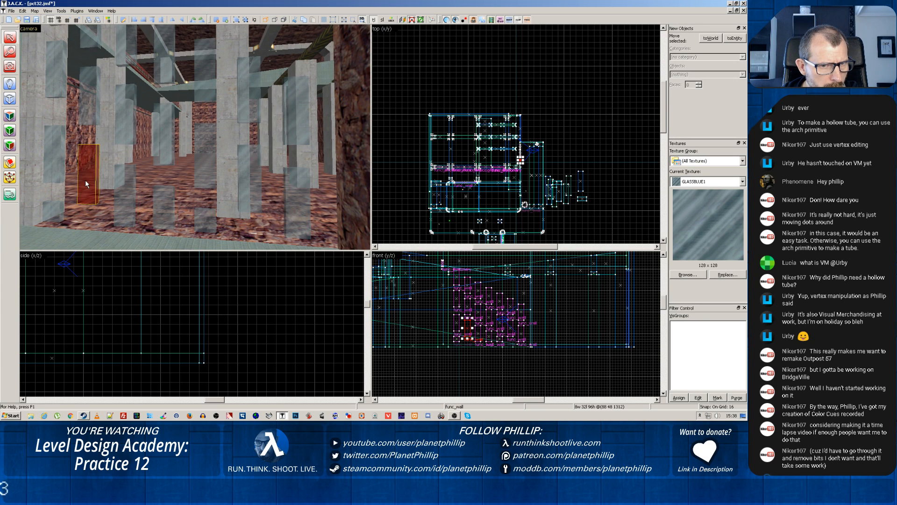
left_click(252, 188)
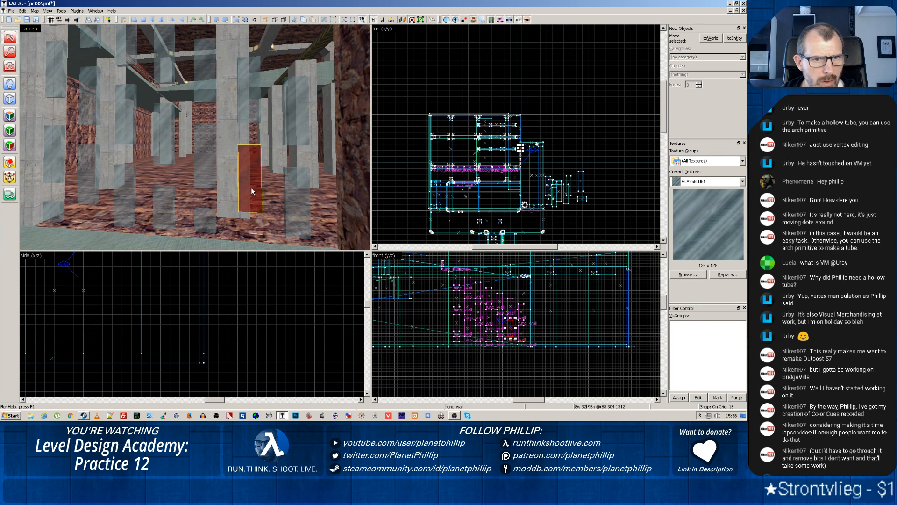
left_click(187, 161)
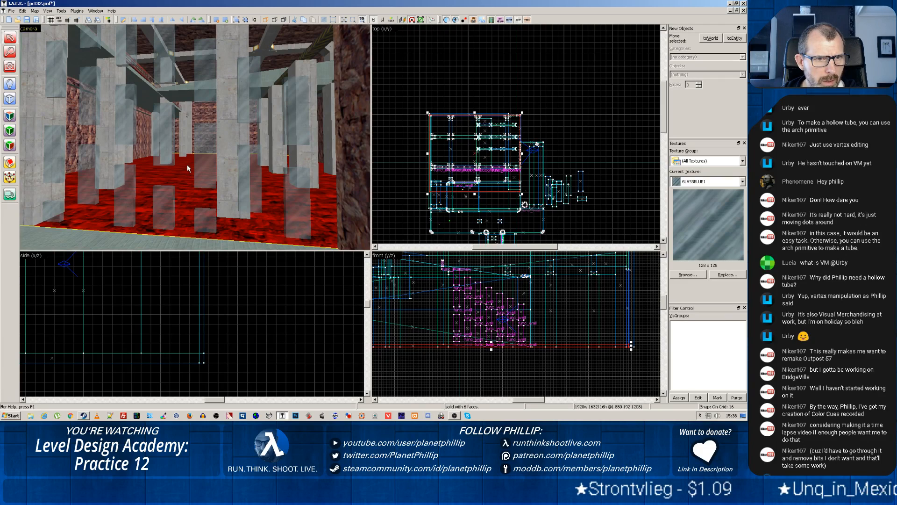
left_click(190, 133, "ctrl")
key("z")
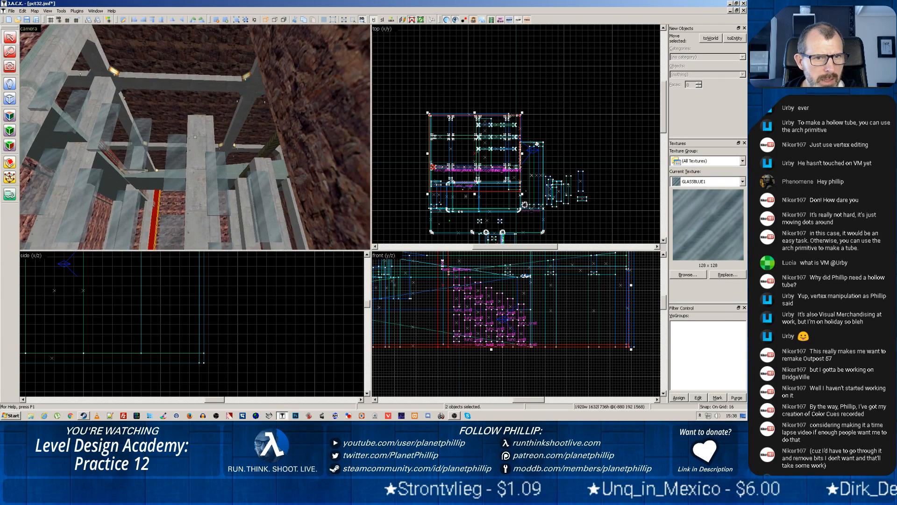
key("z")
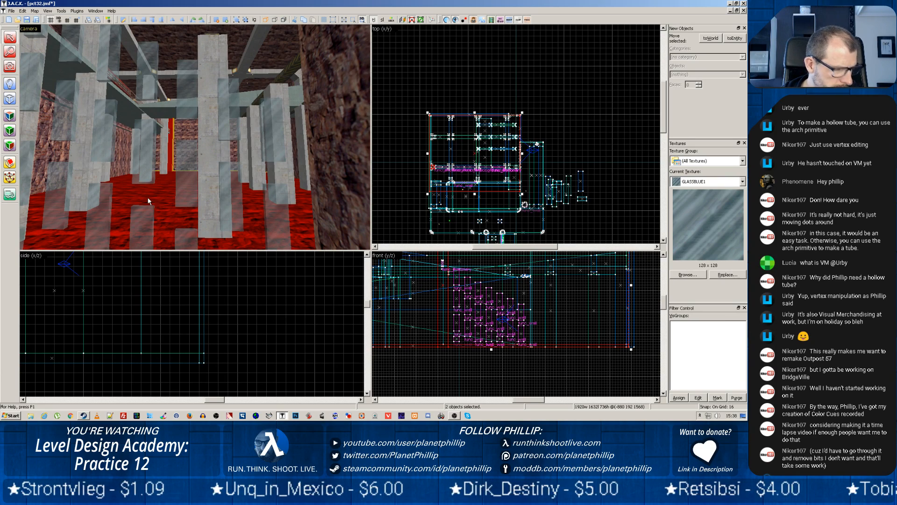
Copy the rock wall beside the glass panels 416 units across the opening and narrow the copy to a 32-unit-wide strip
scroll(143, 196, "down", 3)
left_click(44, 146)
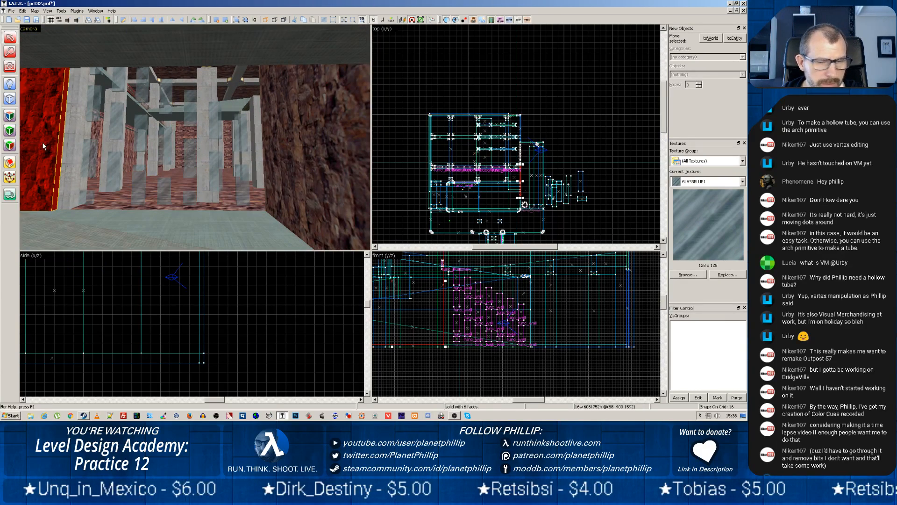
scroll(399, 308, "down", 2)
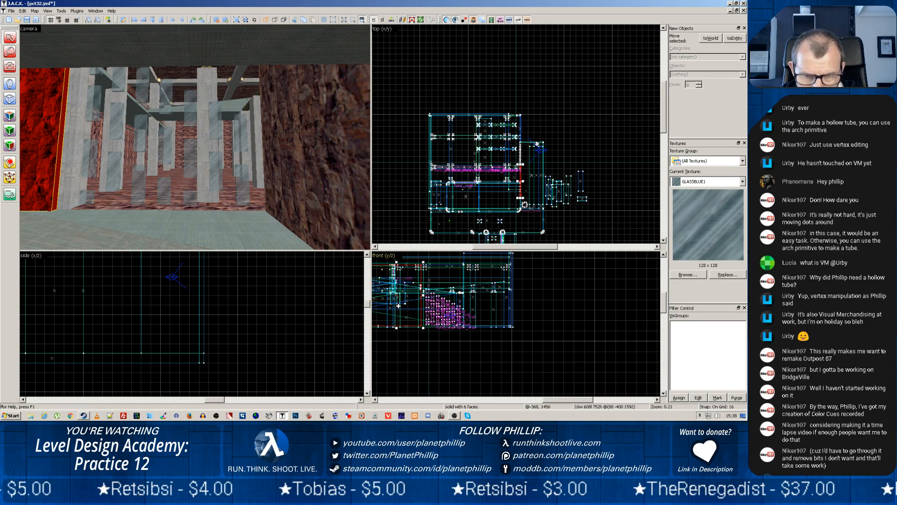
scroll(400, 311, "up", 3)
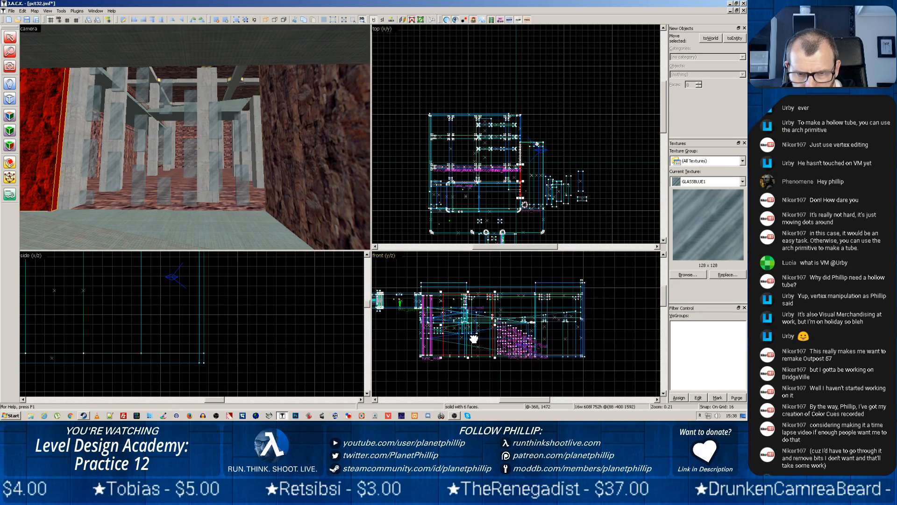
scroll(474, 337, "up", 2)
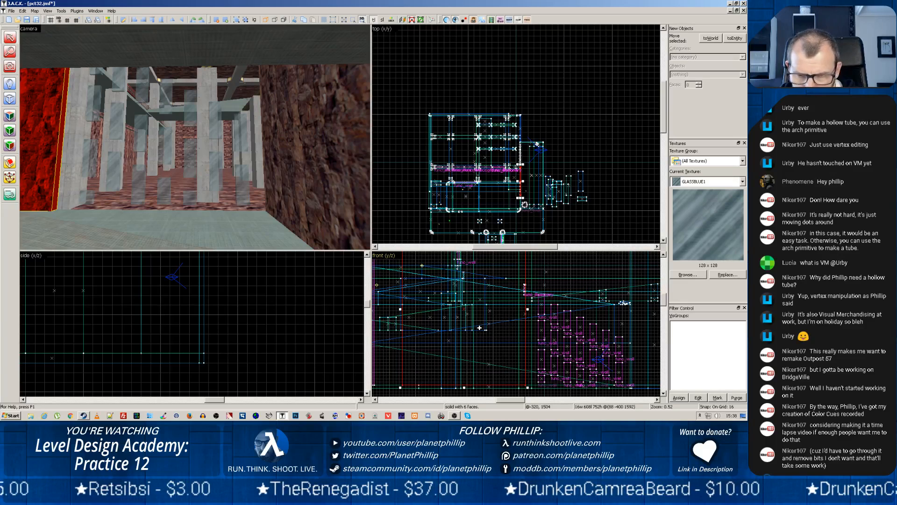
left_click_drag(480, 328, 563, 325)
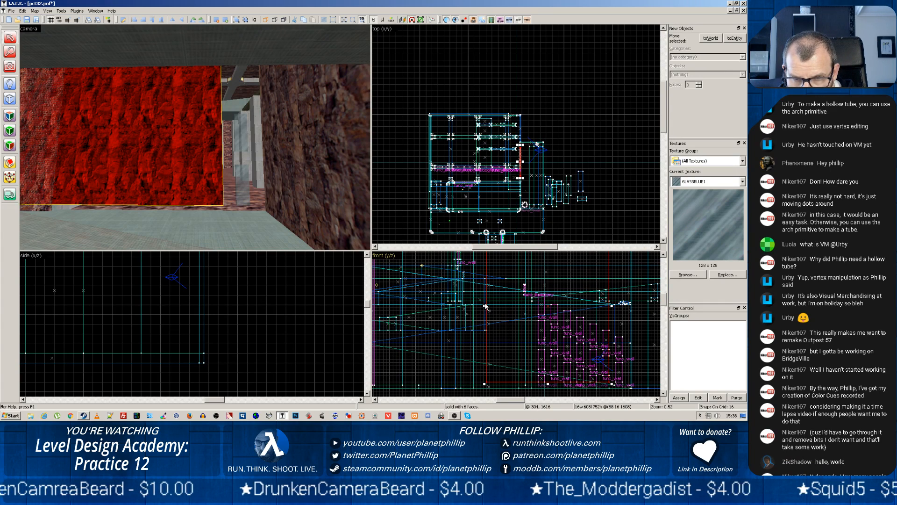
left_click_drag(484, 306, 601, 307)
Move the rock strip 96 units right to the far edge of the opening and rest its base on the floor
scroll(601, 307, "down", 4)
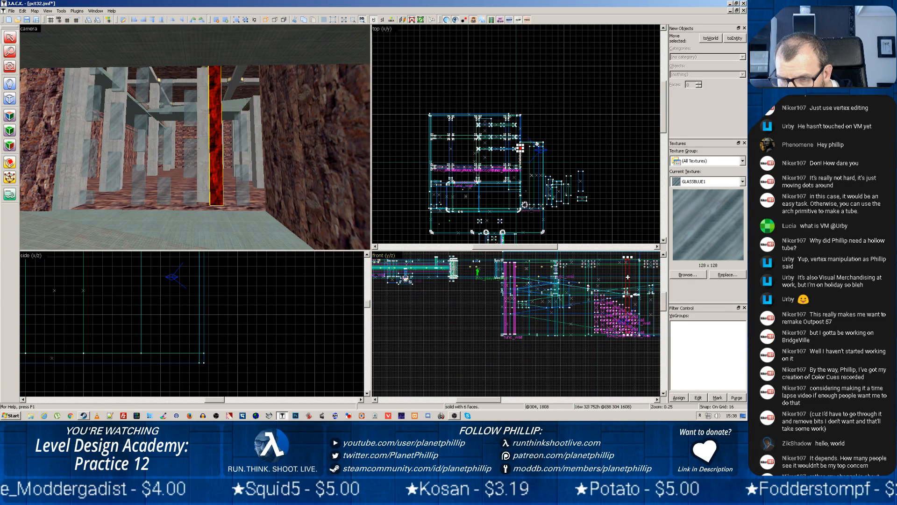
left_click_drag(628, 280, 636, 282)
scroll(628, 320, "up", 10)
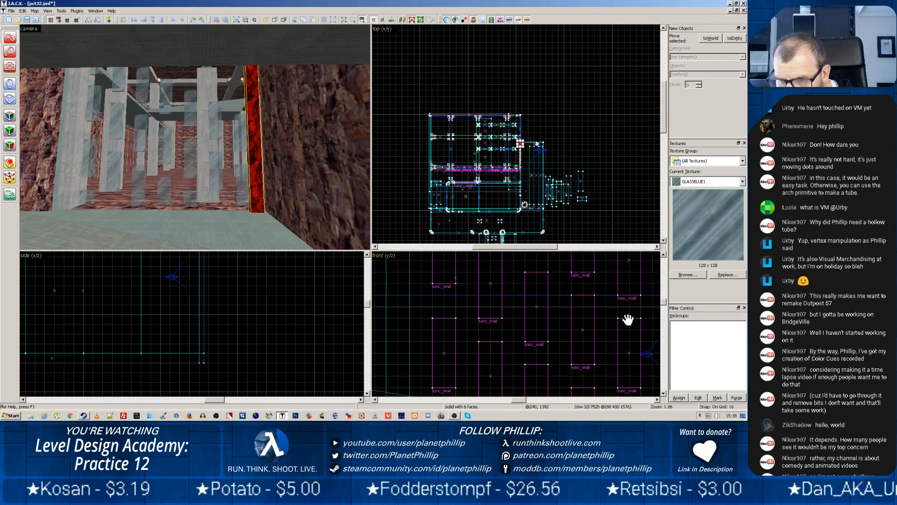
left_click_drag(629, 319, 438, 236)
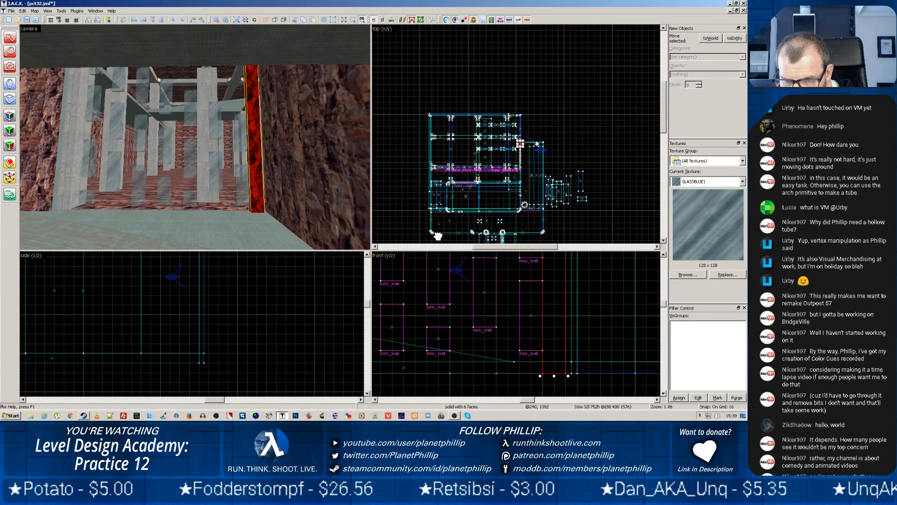
left_click_drag(553, 318, 553, 303)
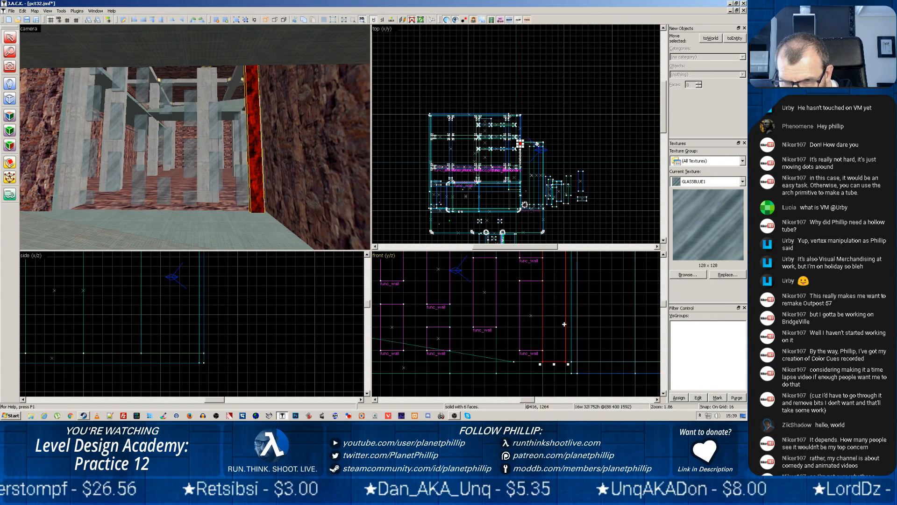
Thicken the rock side wall next to the strip to 16 units, extending it towards the strip
left_click(571, 346)
left_click(572, 348)
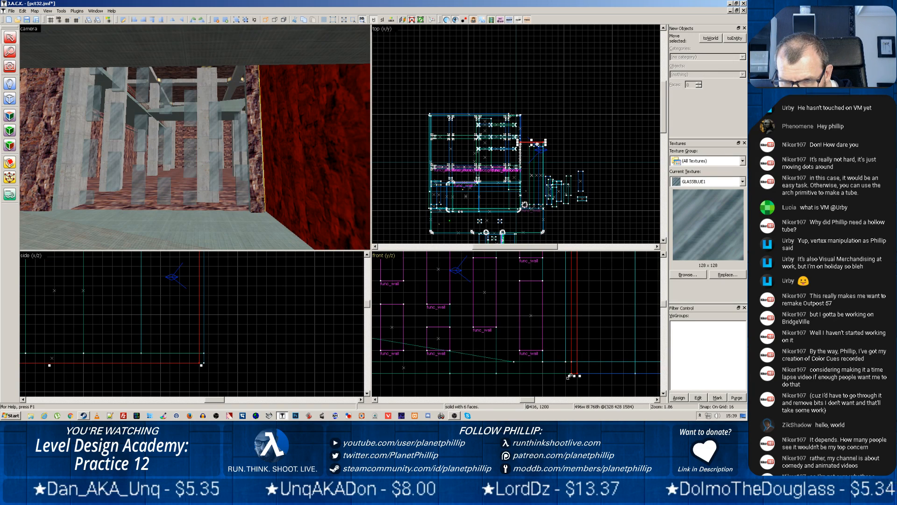
left_click_drag(569, 376, 564, 376)
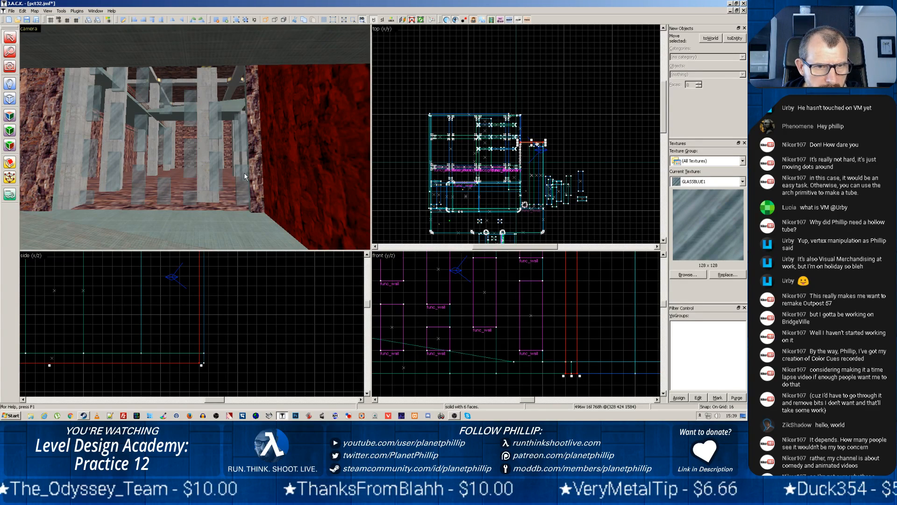
Copy the rock strip leftwards every 64 units across the opening to make seven more strips between the glass panel columns
left_click(257, 170)
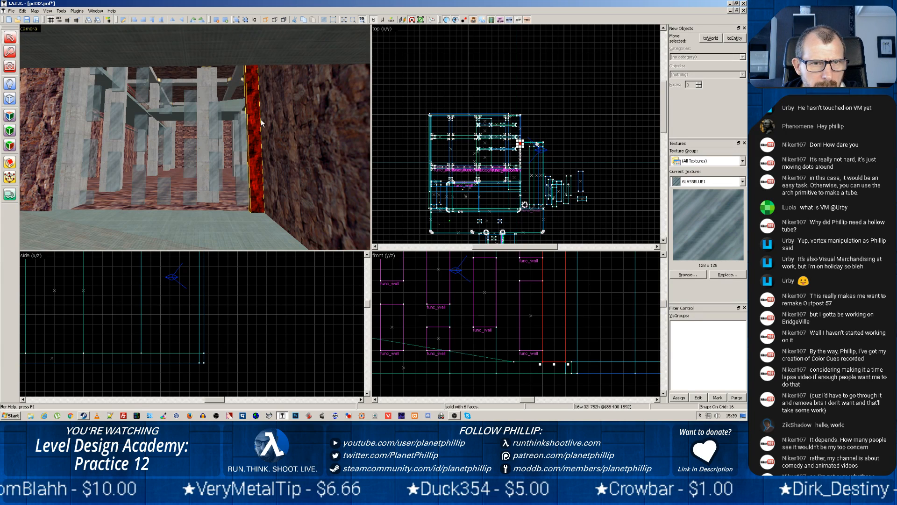
key("z")
key("w")
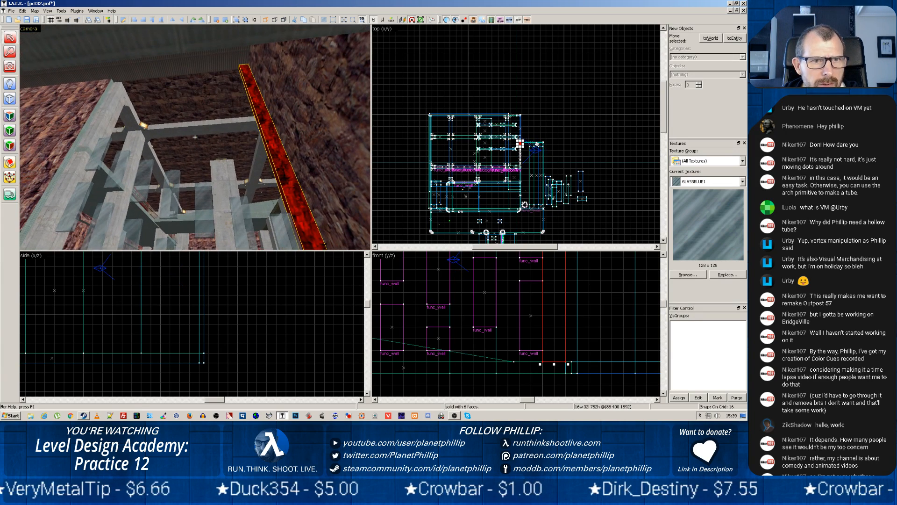
key("z")
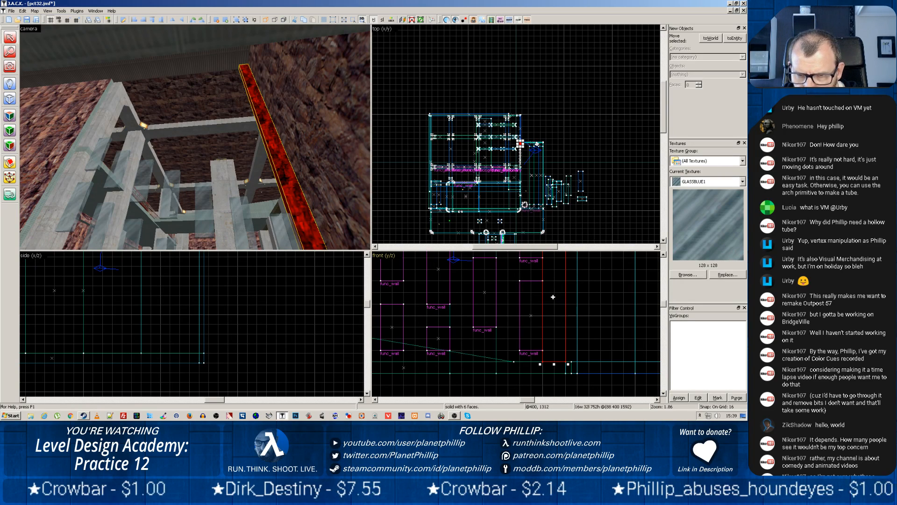
left_click_drag(556, 298, 372, 297)
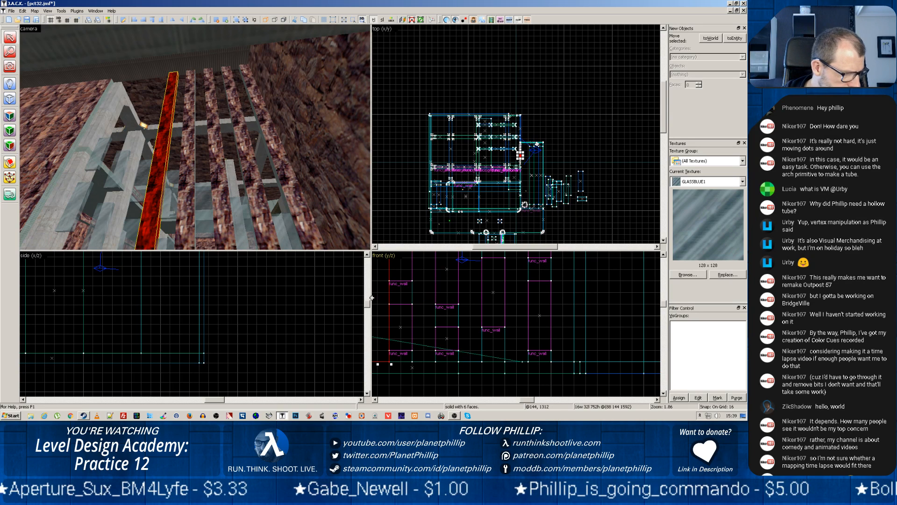
middle_click_drag(443, 365, 607, 358)
left_click_drag(544, 315, 395, 320)
scroll(404, 336, "down", 3)
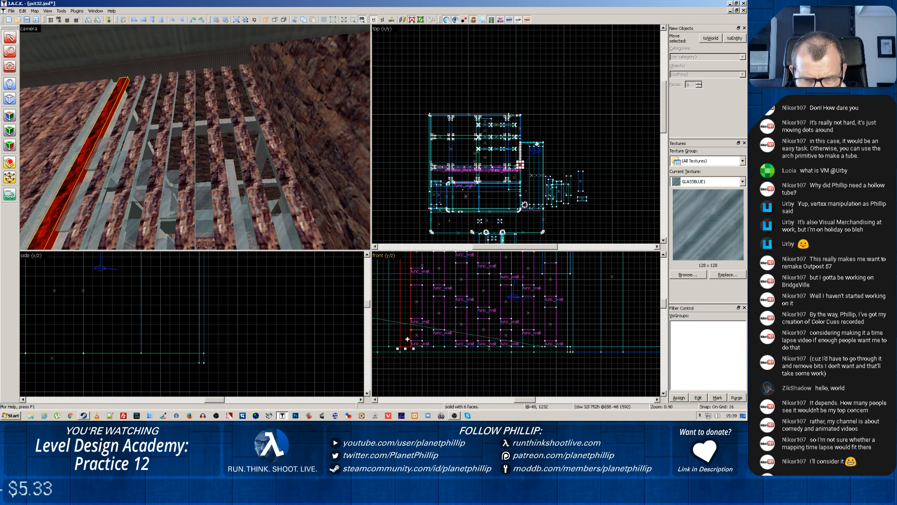
Widen the leftmost rock strip to 64 units so it meets the large rock wall
left_click(45, 172)
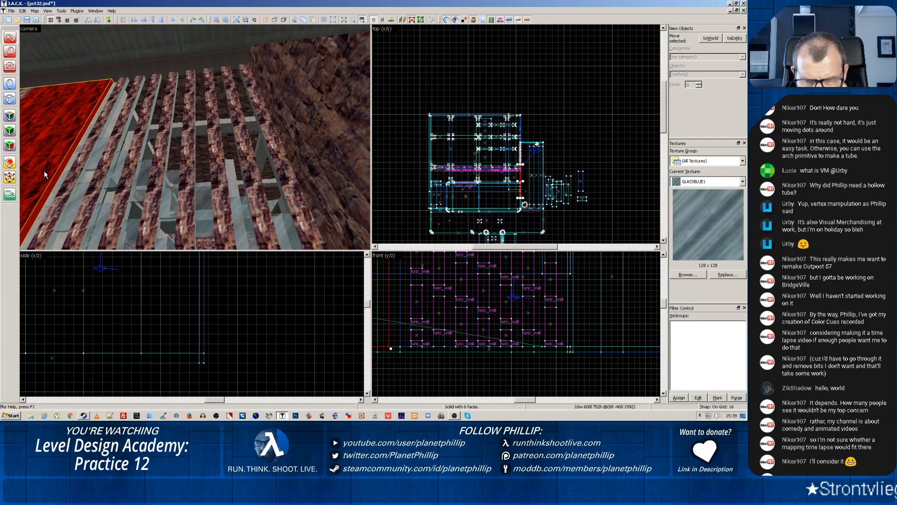
left_click(71, 176)
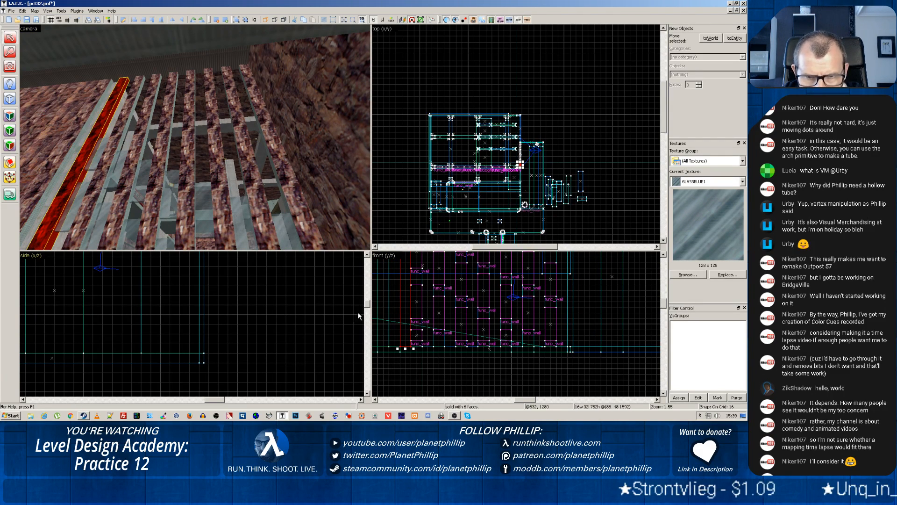
left_click_drag(399, 347, 386, 348)
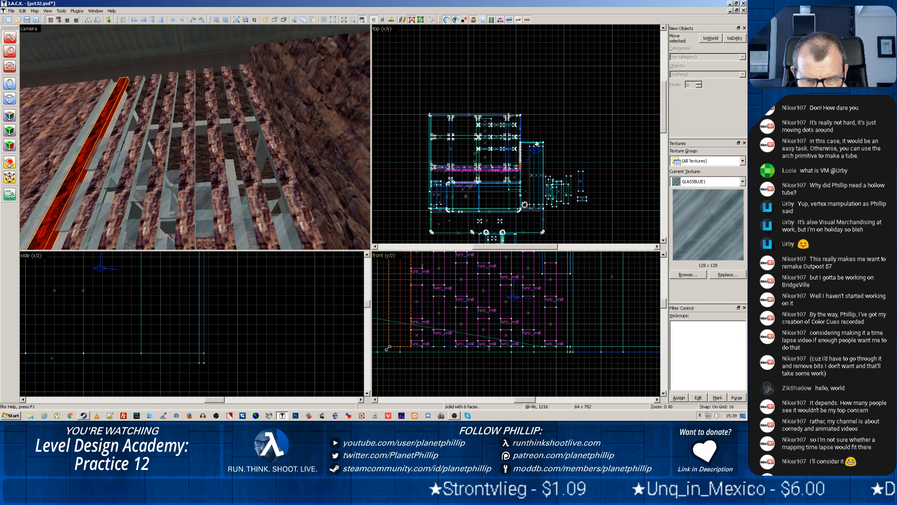
left_click(31, 125)
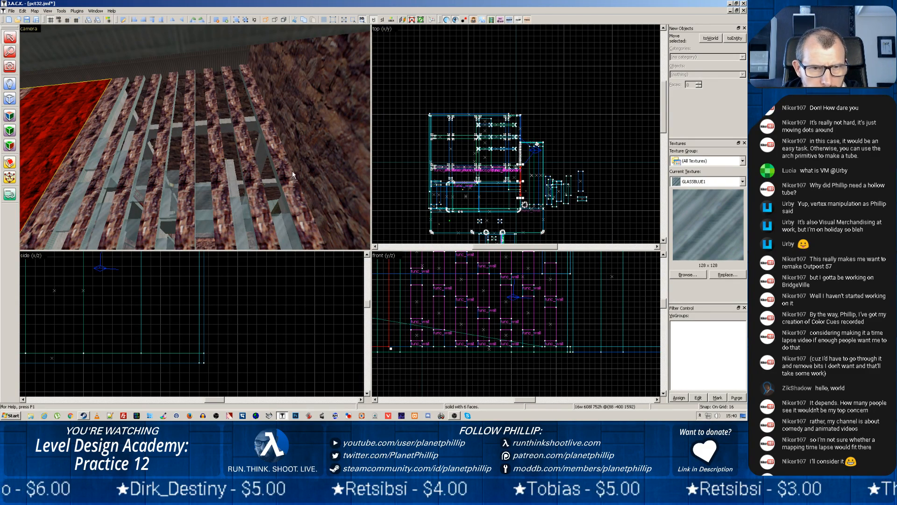
Copy the rightmost rock strip 32 units left and 16 units down over the rightmost glass column
left_click(286, 188)
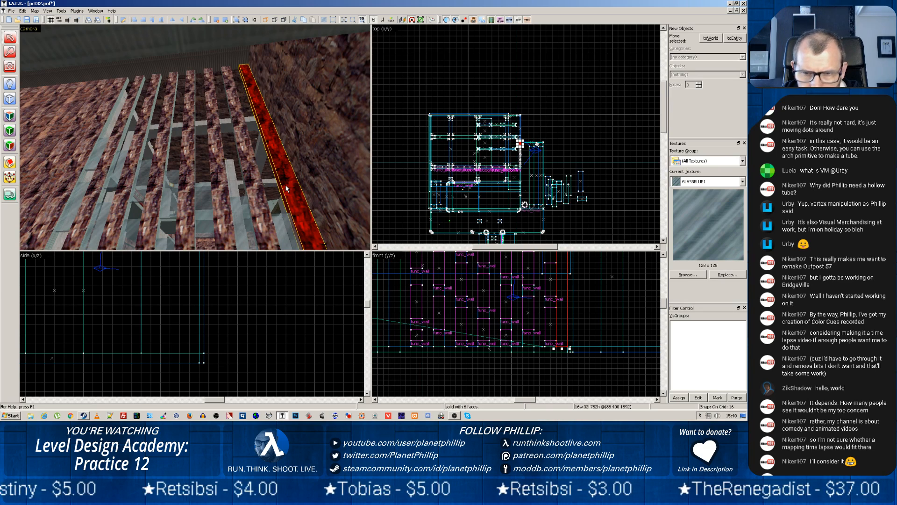
scroll(567, 282, "down", 2)
scroll(566, 284, "up", 3)
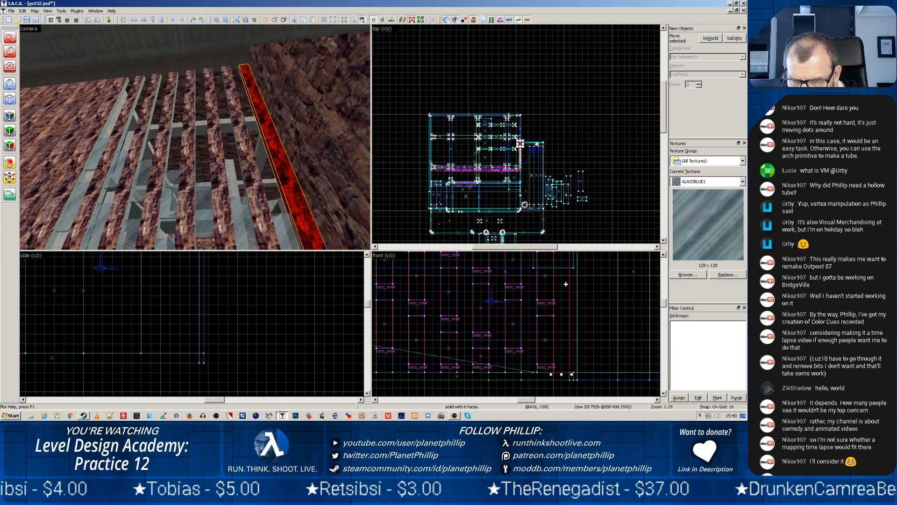
scroll(566, 283, "up", 1)
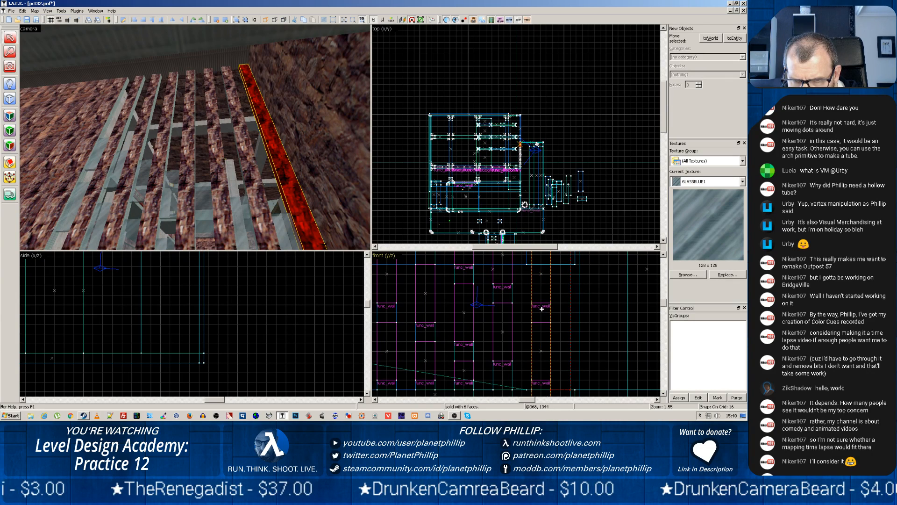
Shorten the copied strip over the rightmost glass column to 80 units high from its base and enlarge the front viewport
scroll(545, 318, "down", 3)
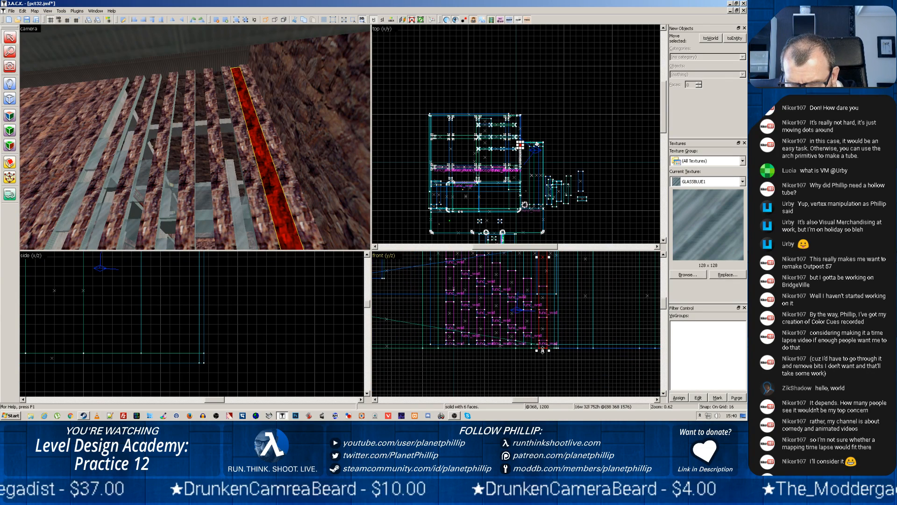
scroll(541, 279, "down", 3)
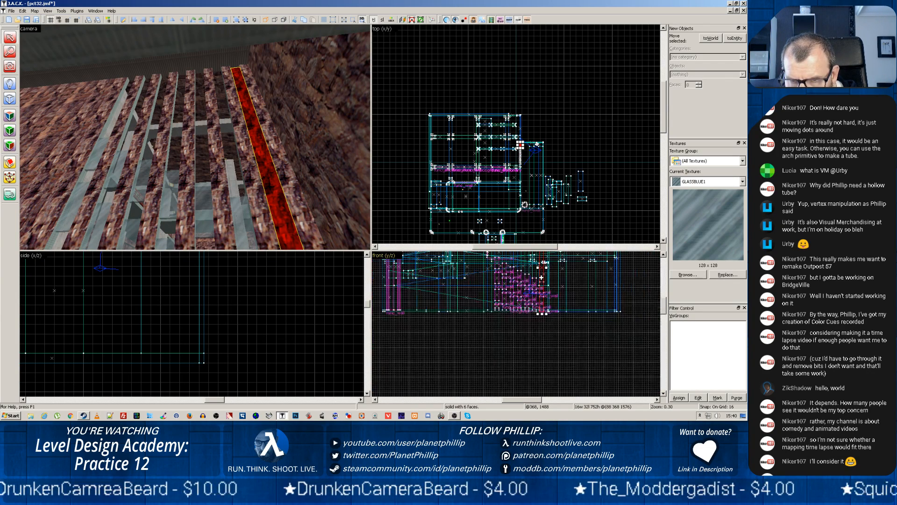
scroll(542, 278, "down", 4)
middle_click_drag(554, 319, 553, 360)
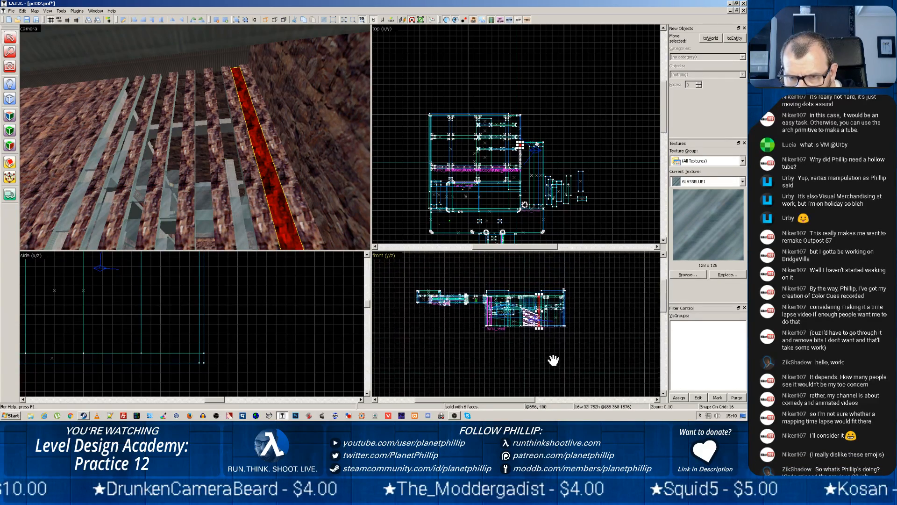
scroll(557, 346, "up", 5)
middle_click_drag(528, 327, 527, 372)
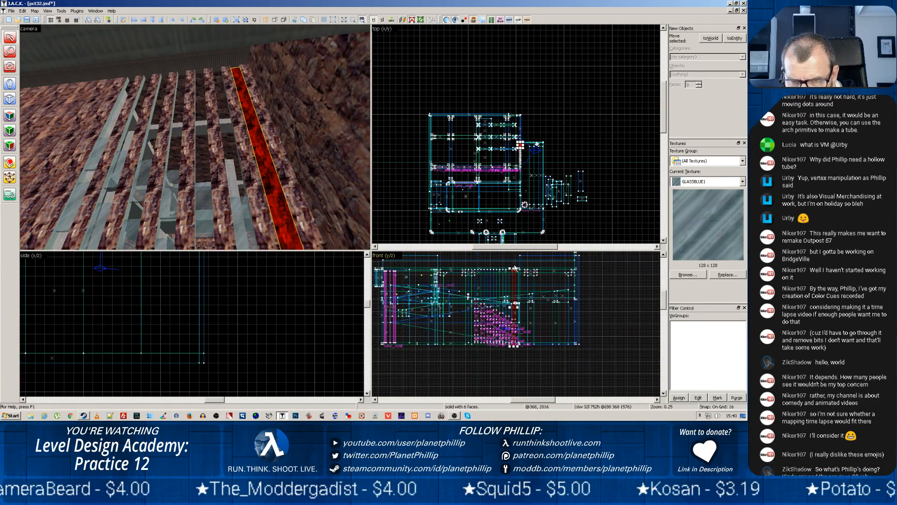
left_click_drag(515, 268, 514, 336)
scroll(587, 310, "up", 4)
scroll(524, 310, "up", 6)
mouse_move(524, 310)
middle_mouse_down()
mouse_move(501, 335)
mouse_move(537, 262)
middle_mouse_up()
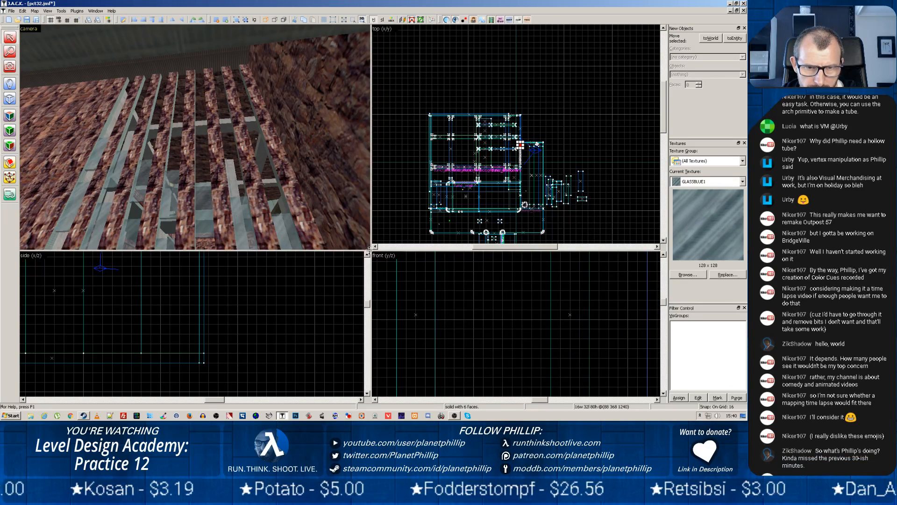
left_click_drag(369, 249, 142, 122)
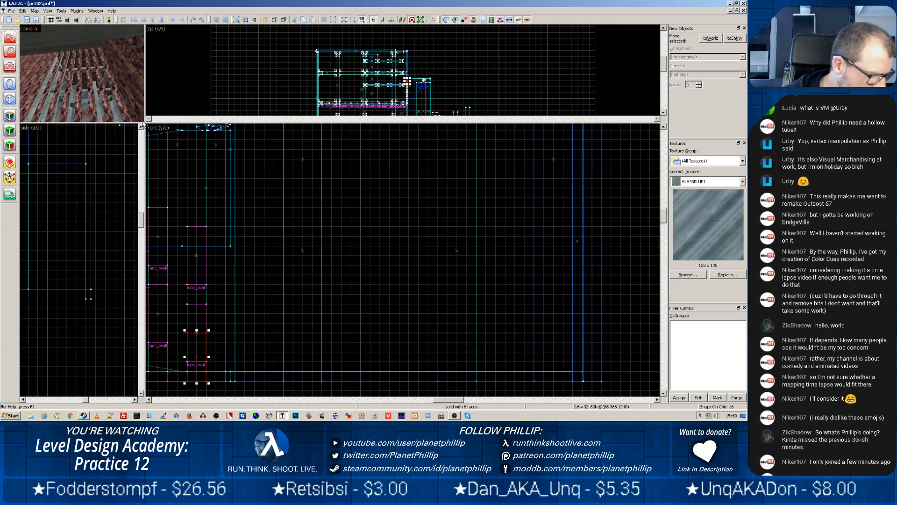
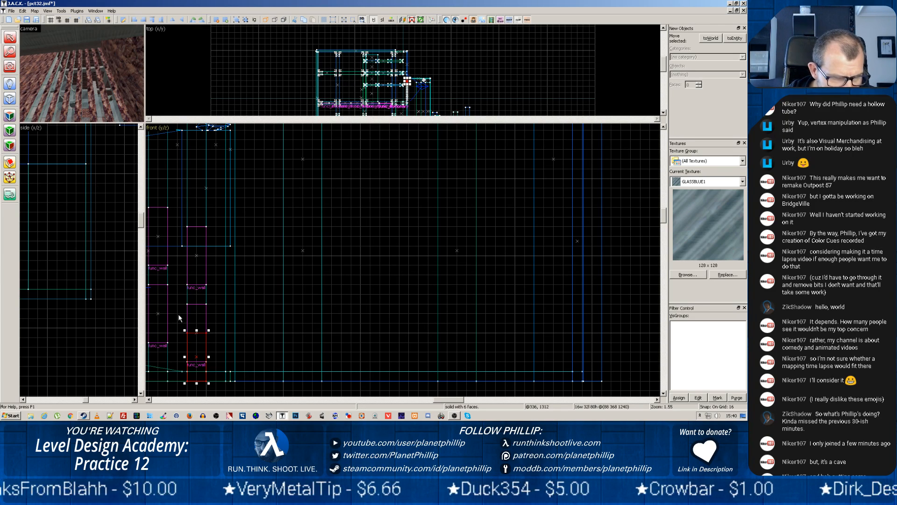
Shorten the strip at the rightmost glass column's base to 32 units high and copy it into the gaps of the two rightmost columns
left_click_drag(194, 331, 203, 361)
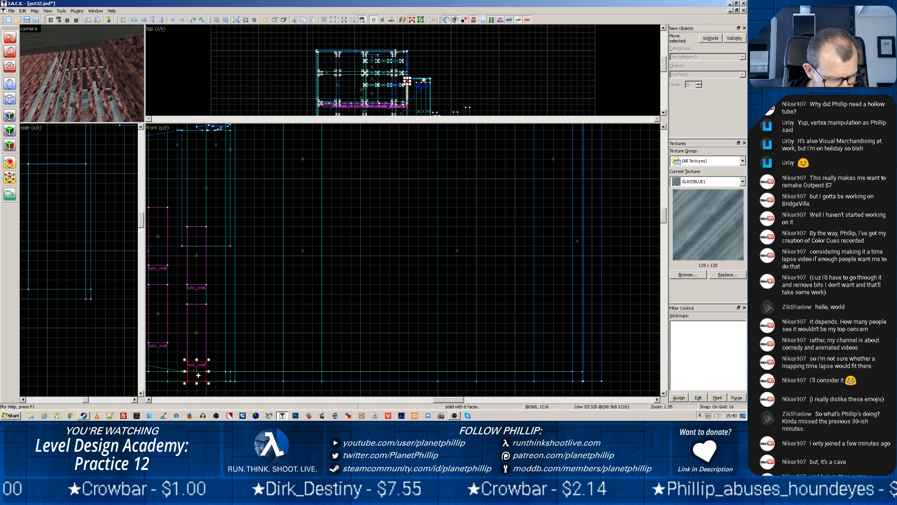
left_click_drag(198, 374, 200, 295)
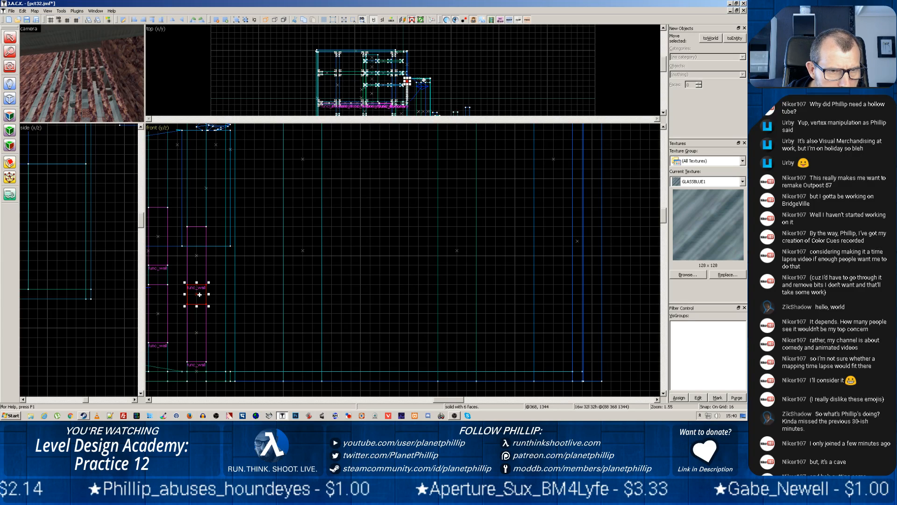
mouse_move(198, 295)
left_mouse_down()
mouse_move(174, 275)
mouse_move(156, 275)
mouse_move(158, 358)
left_mouse_up()
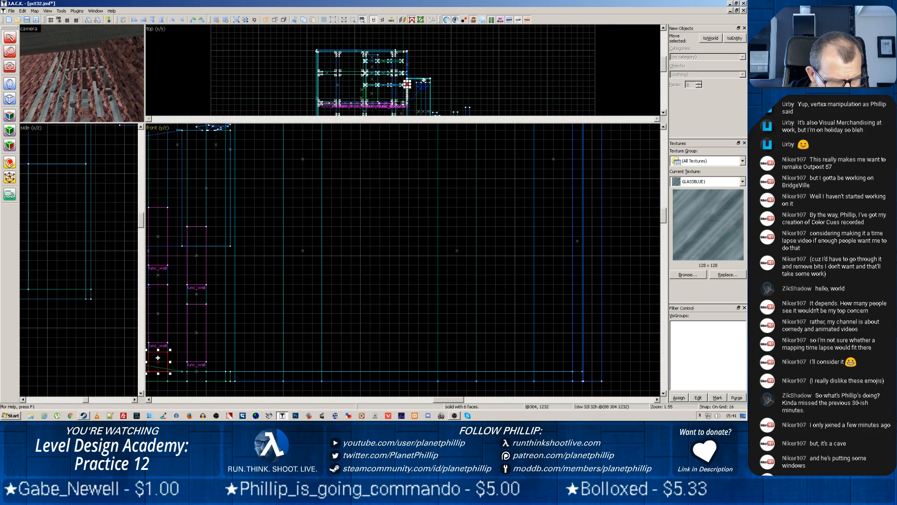
Try lowering the second-rightmost column's bottom glass panel and the rock block above it by 16 units
left_click(160, 323)
left_click(158, 274)
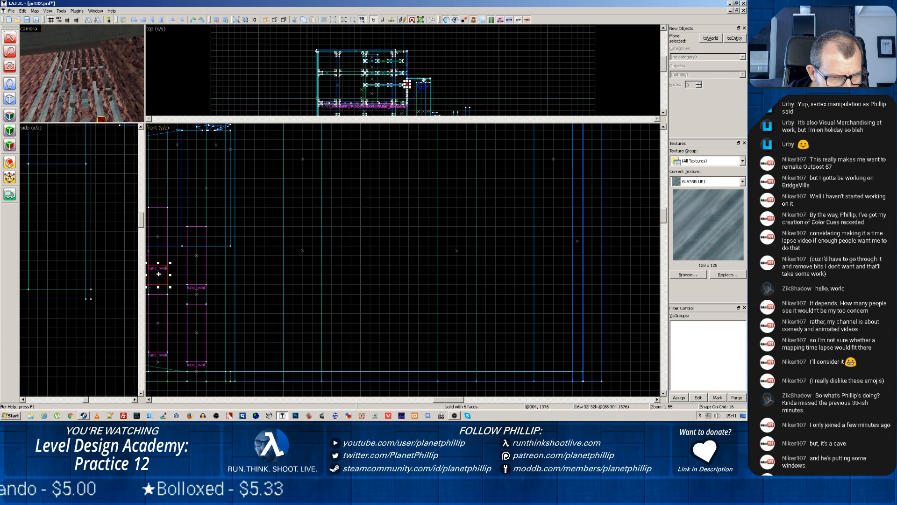
left_click_drag(158, 274, 159, 282)
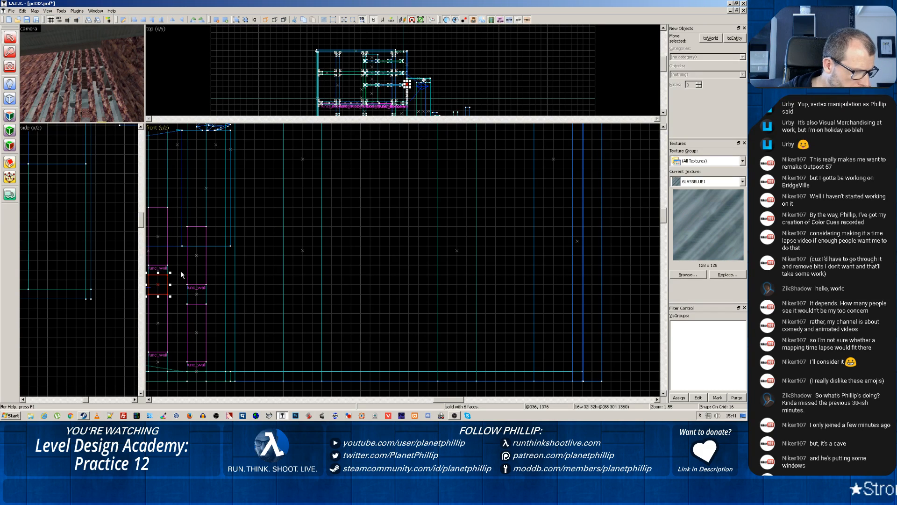
left_click_drag(215, 269, 445, 248)
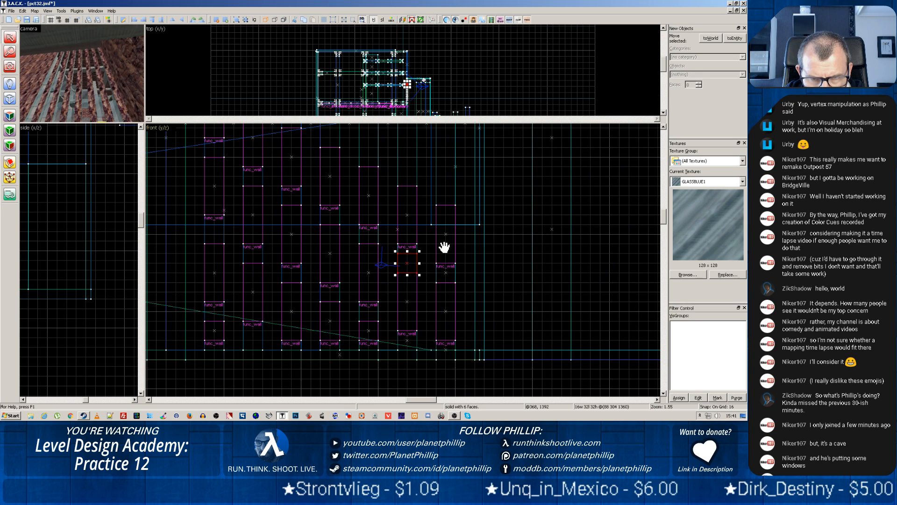
left_click(424, 300)
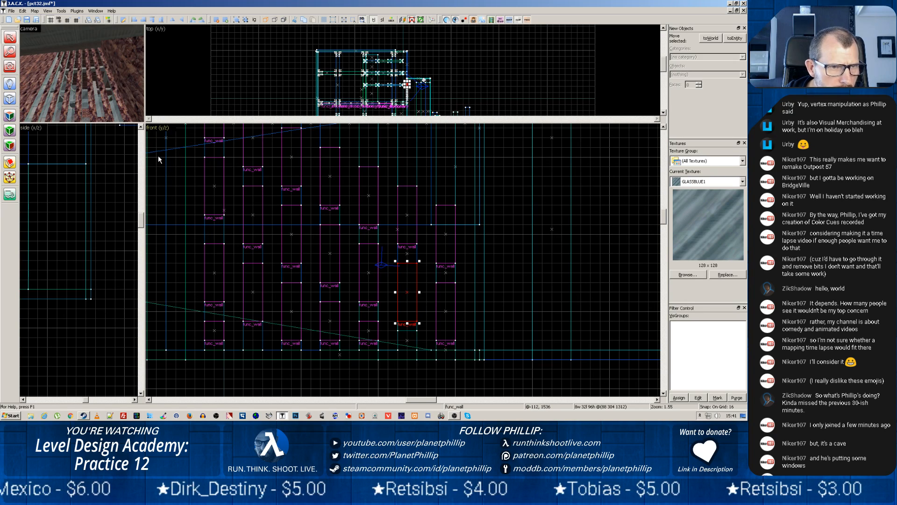
Copy the 32-unit rock block from the second-rightmost column into the gaps between glass panels in the three columns to its left
left_click(407, 253)
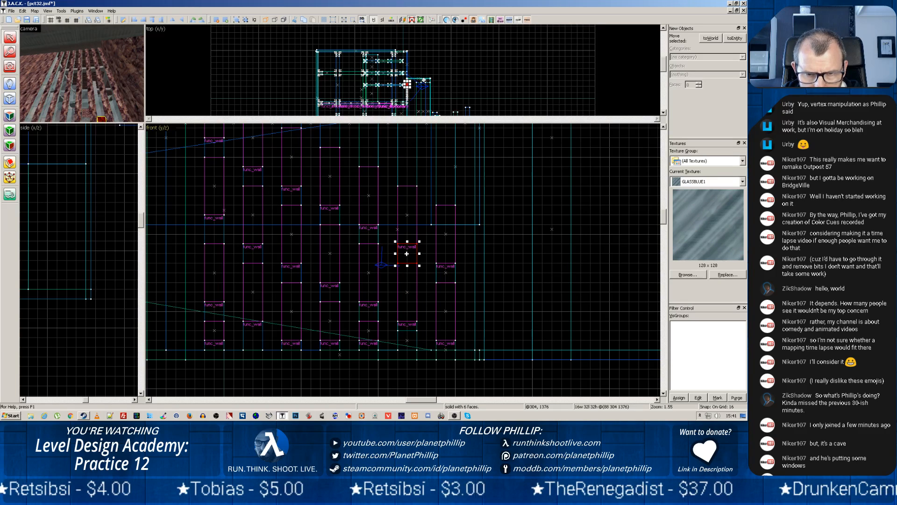
mouse_move(407, 253)
left_mouse_down()
mouse_move(369, 236)
mouse_move(369, 311)
mouse_move(329, 293)
mouse_move(327, 217)
mouse_move(292, 271)
left_mouse_up()
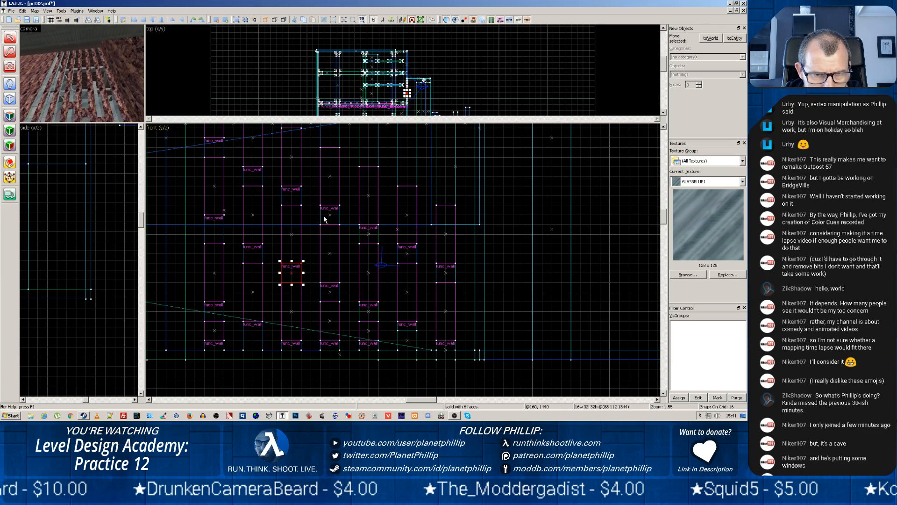
left_click_drag(324, 214, 304, 204)
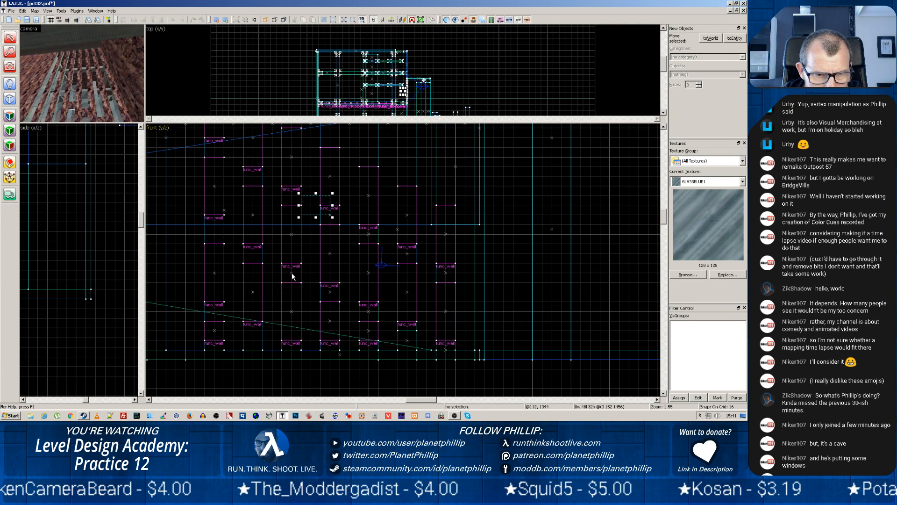
left_click_drag(291, 274, 291, 202)
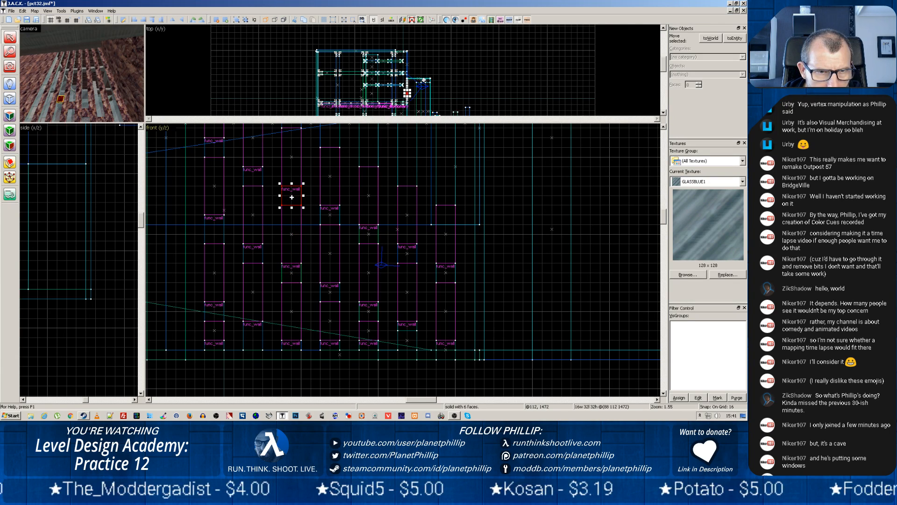
Copy the rock block into the gaps of the two leftmost columns, making the leftmost column's floor-level block 16 units high
left_click(251, 176)
mouse_move(251, 177)
left_mouse_down("shift")
mouse_move(253, 352)
mouse_move(290, 327)
mouse_move(293, 337)
mouse_move(227, 347)
mouse_move(215, 335)
left_mouse_up("shift")
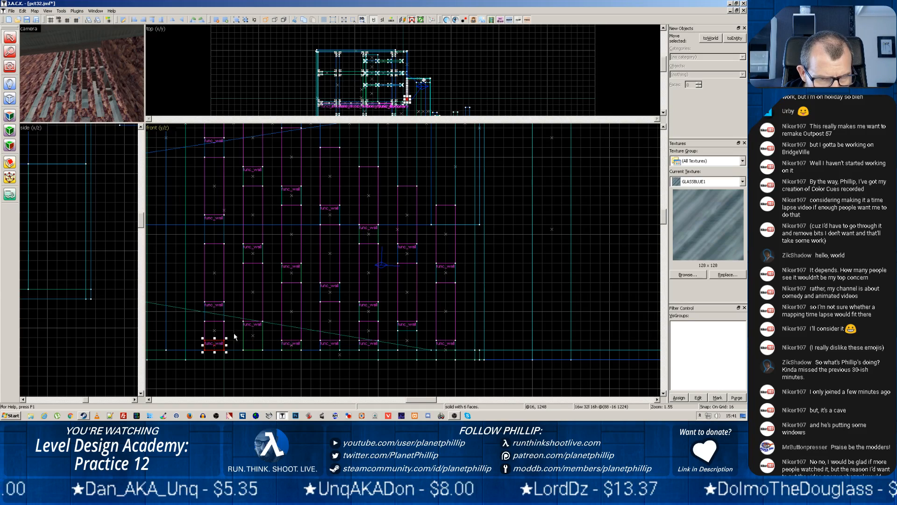
left_click(291, 273)
left_click_drag(291, 273, 215, 309, "shift")
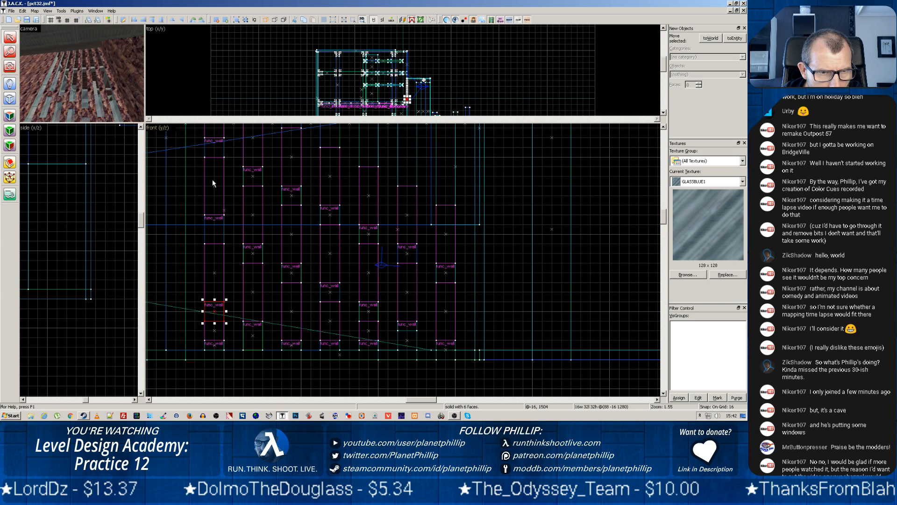
Lower the leftmost column's second-highest glass panel by 16 units and copy a 32-unit rock block into the gap beneath it
key("Escape")
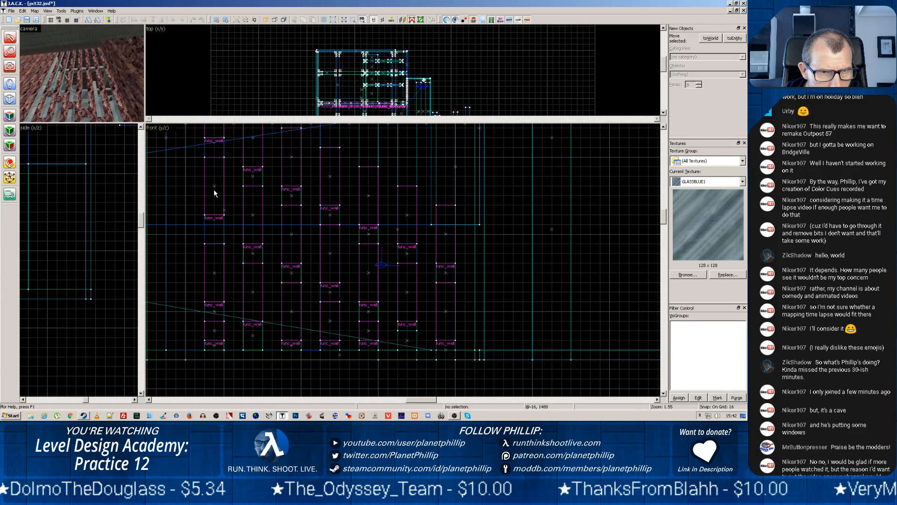
left_click(215, 187)
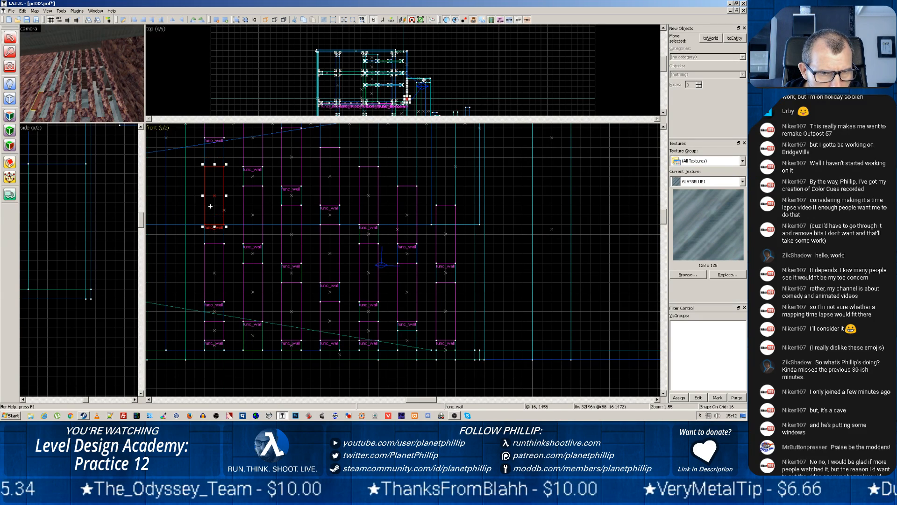
left_click(214, 311)
key("Escape")
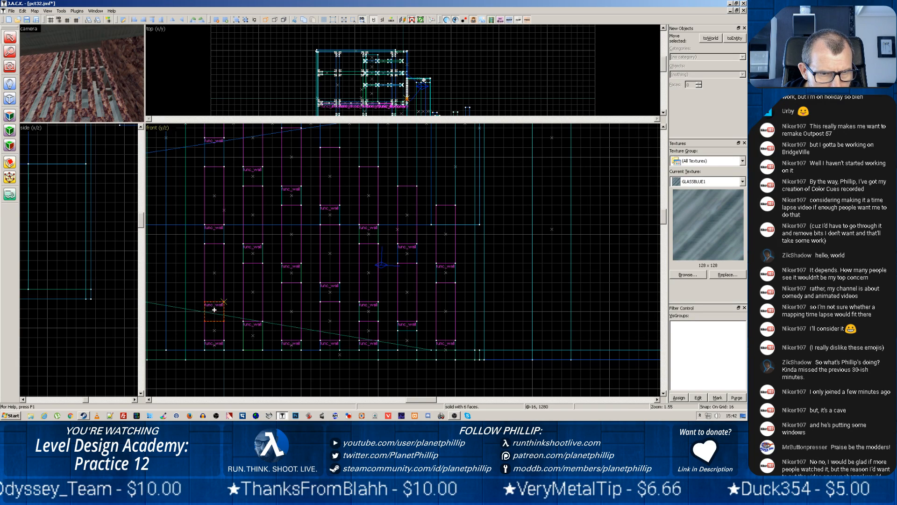
left_click(215, 234)
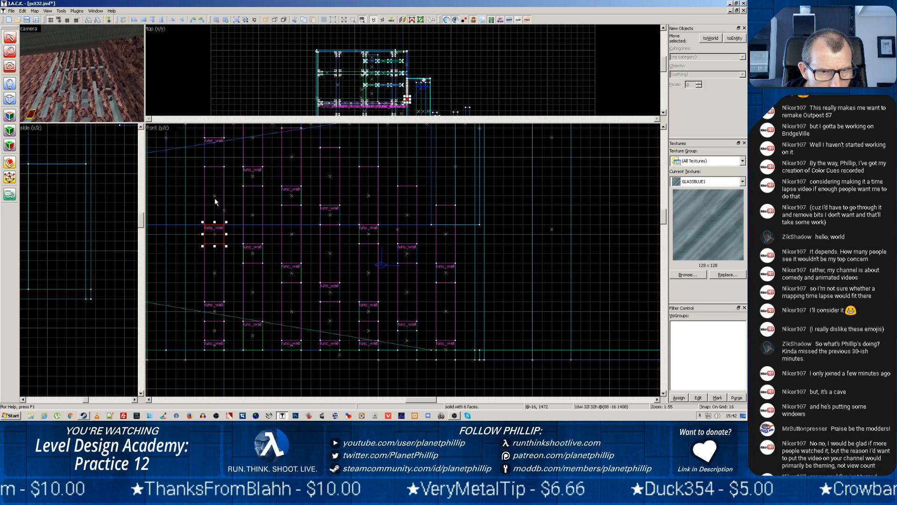
Lower the leftmost column's top glass panel by 16 units and copy the rock block 128 units up into the gap beneath it
left_click(216, 141)
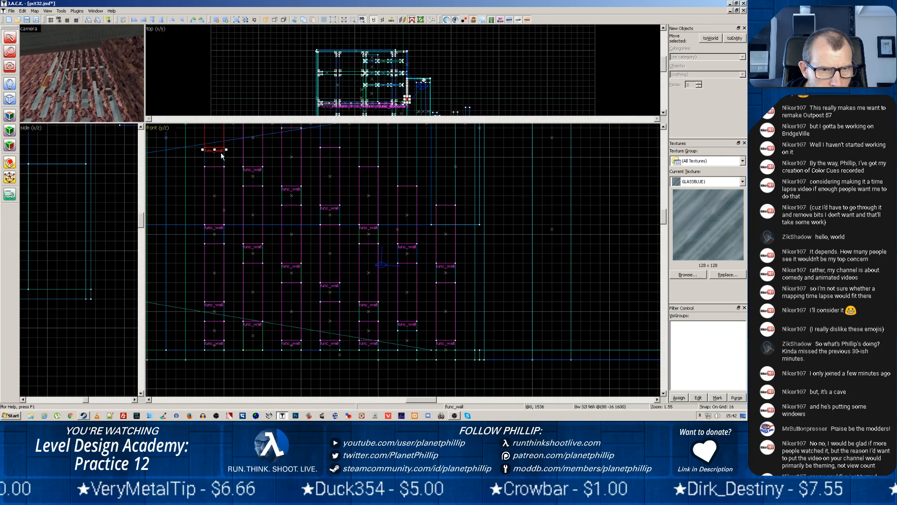
left_click(216, 236)
left_click_drag(216, 236, 216, 157)
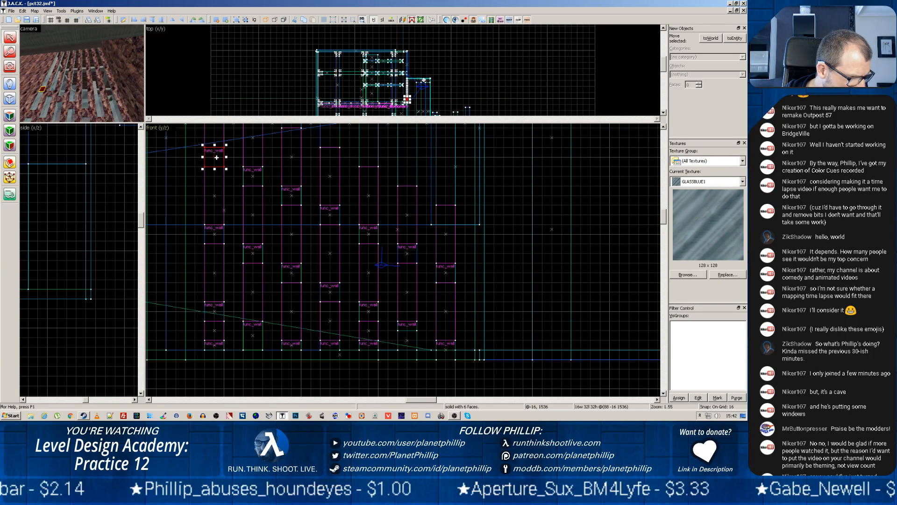
Trim the underside of the rightmost column's bottom rock block to floor level, leaving it 16 units high
middle_click_drag(276, 159, 325, 276)
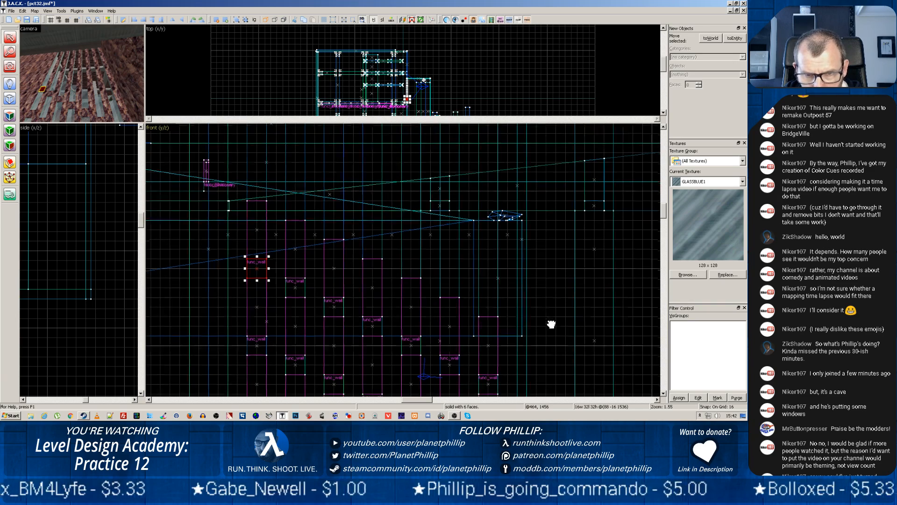
middle_click_drag(549, 381, 535, 217)
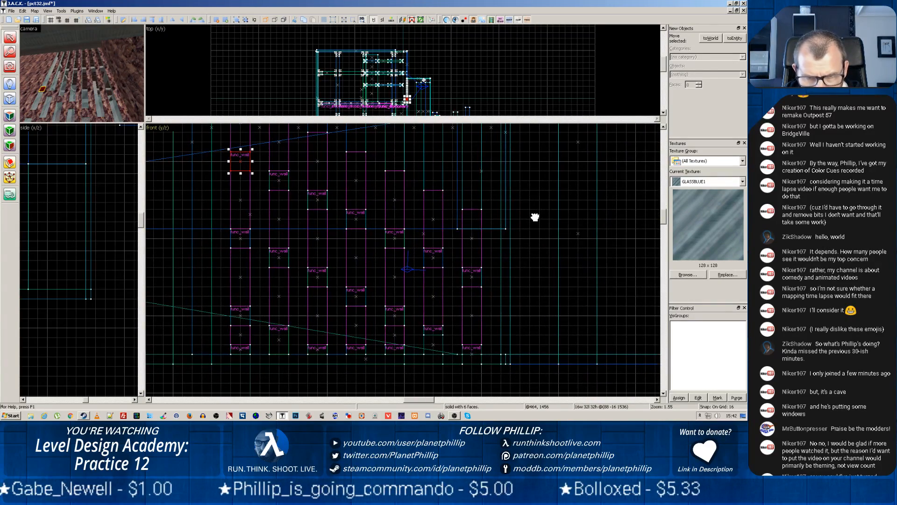
left_click(469, 355)
left_click_drag(472, 366, 473, 357)
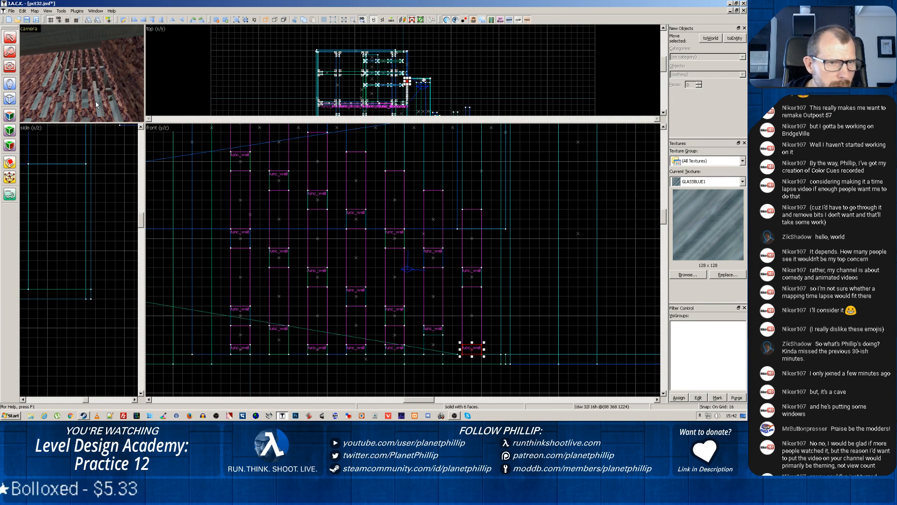
Inspect the rock and glass wall in the 3D view, checking the blocks along its base and selecting the floor brush
key("z")
key("w")
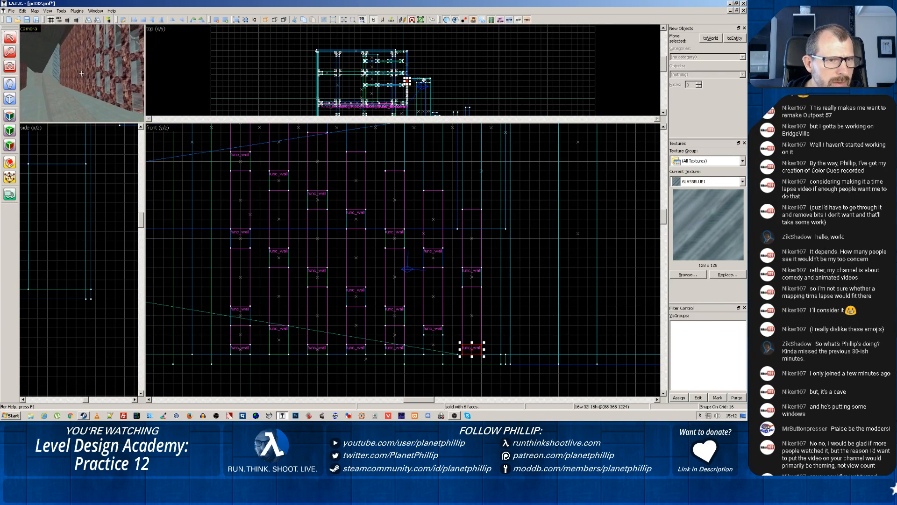
key("z")
key("z")
key("w")
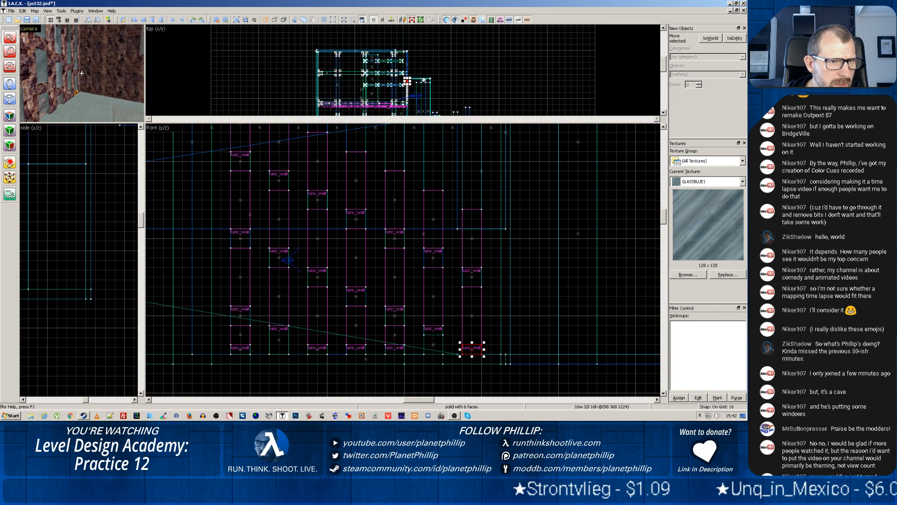
key("w")
key("z")
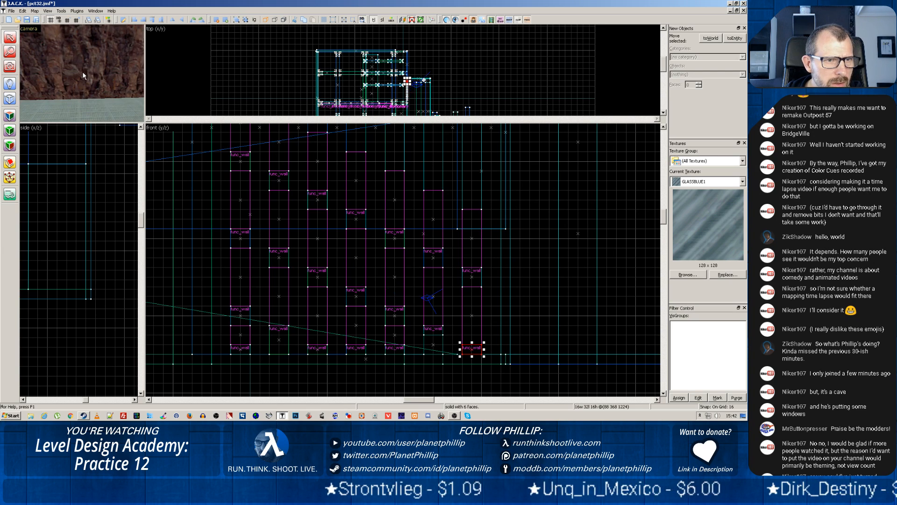
key("z")
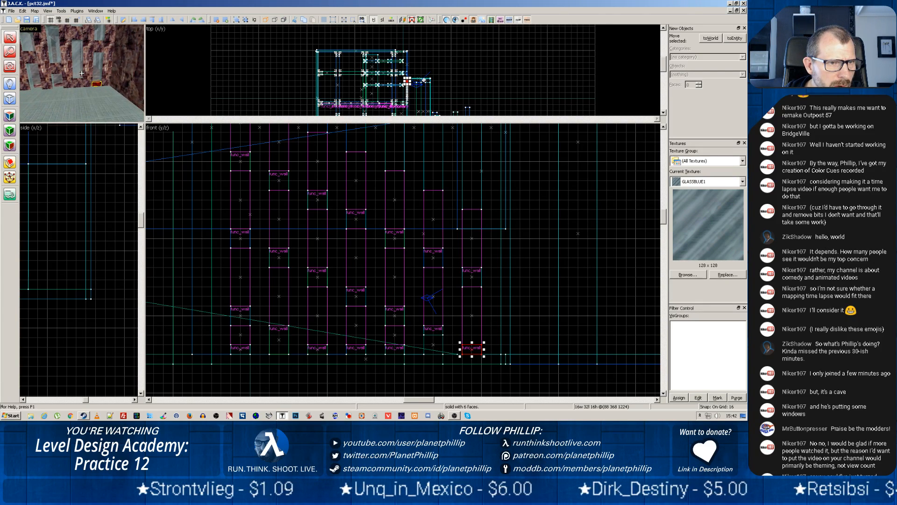
key("z")
left_click(60, 86)
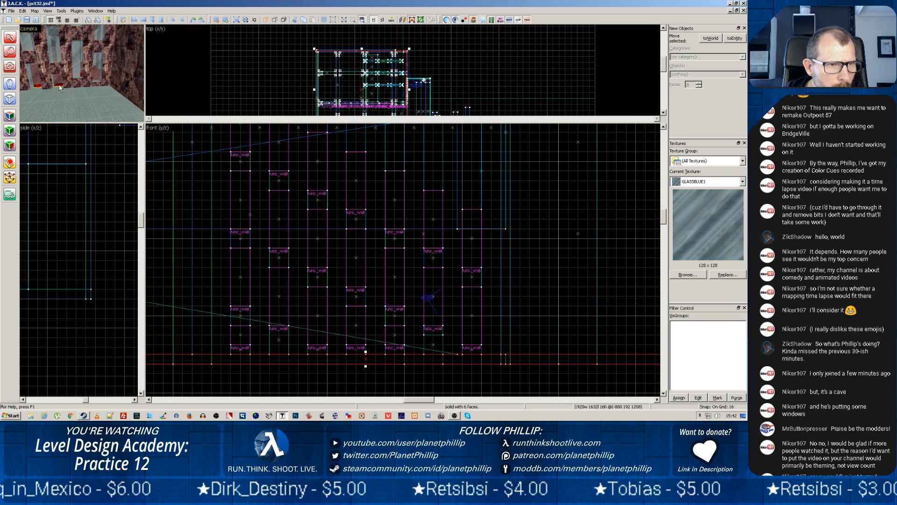
key("z")
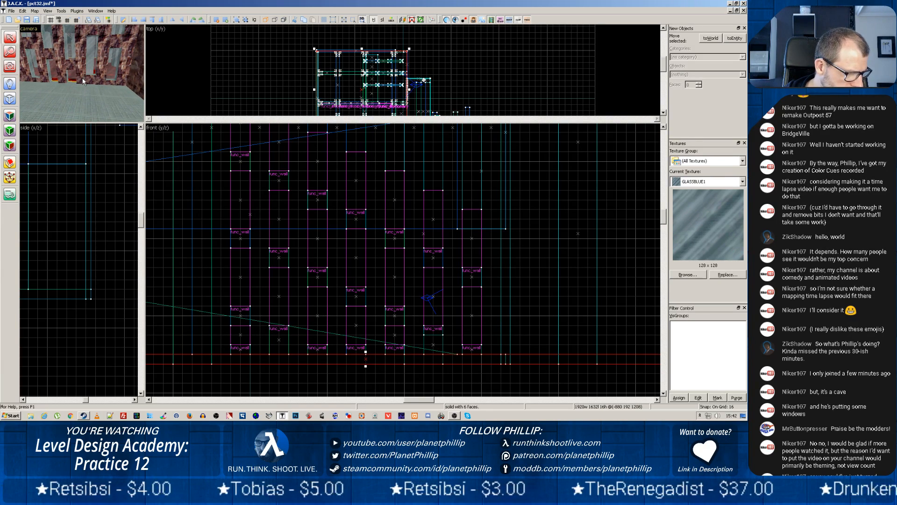
Enlarge the camera viewport and examine up close where the wall's openings and rock blocks meet the floor
left_click_drag(145, 123, 397, 299)
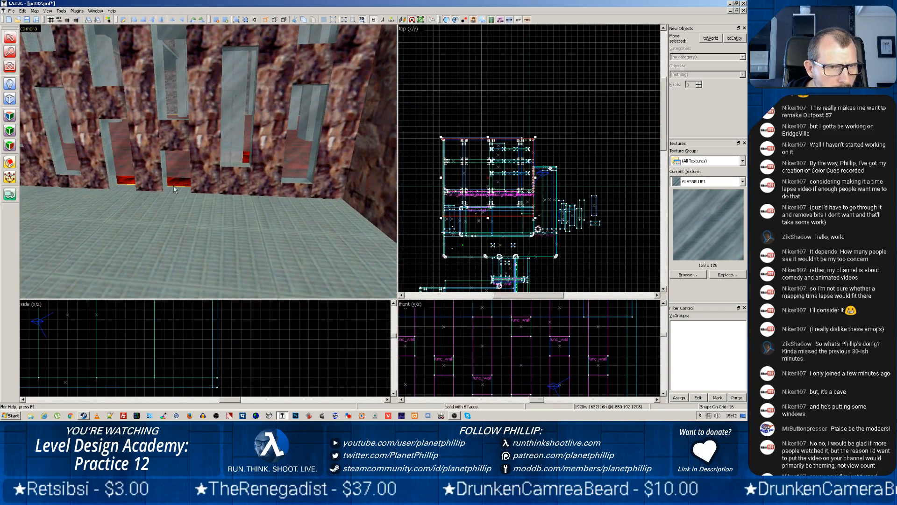
scroll(183, 167, "up", 3)
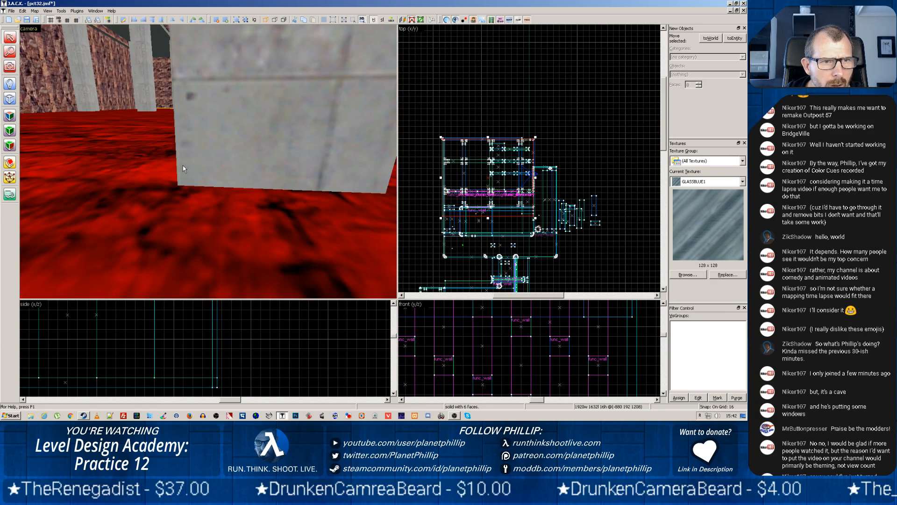
scroll(183, 165, "down", 3)
key("z")
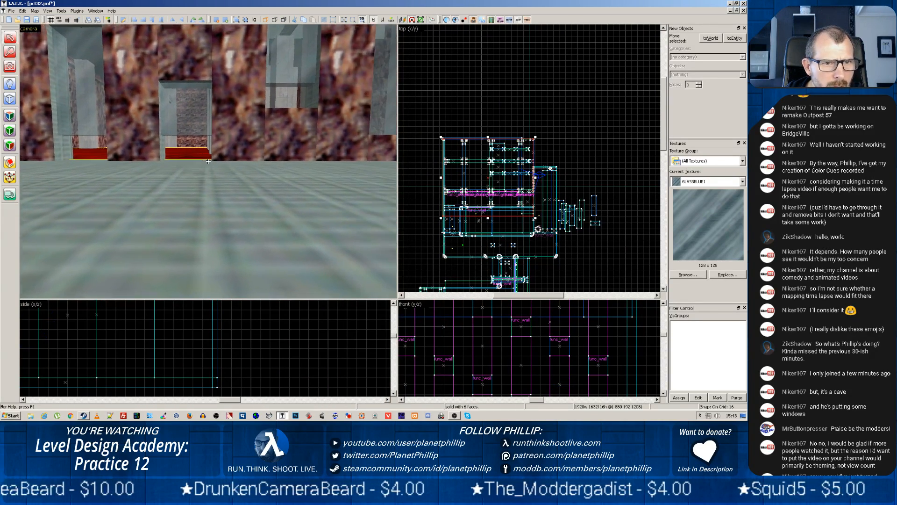
key("z")
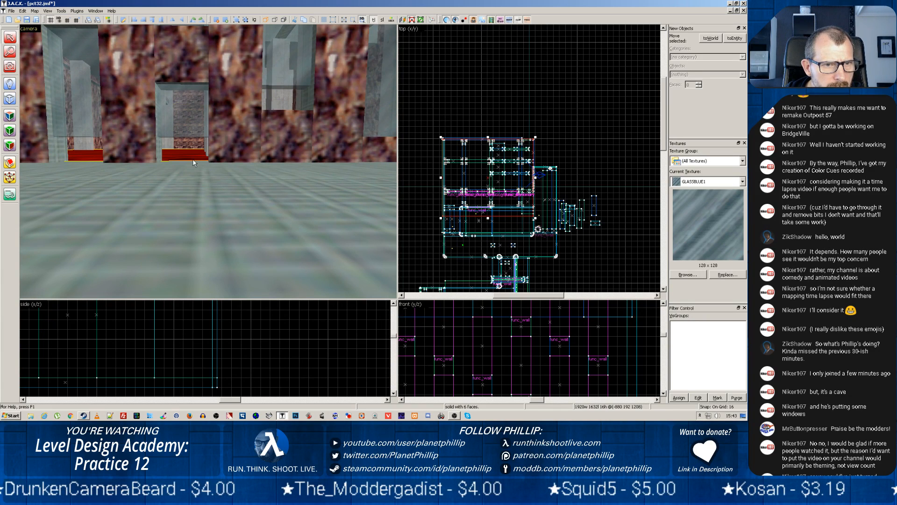
key("z")
key("z")
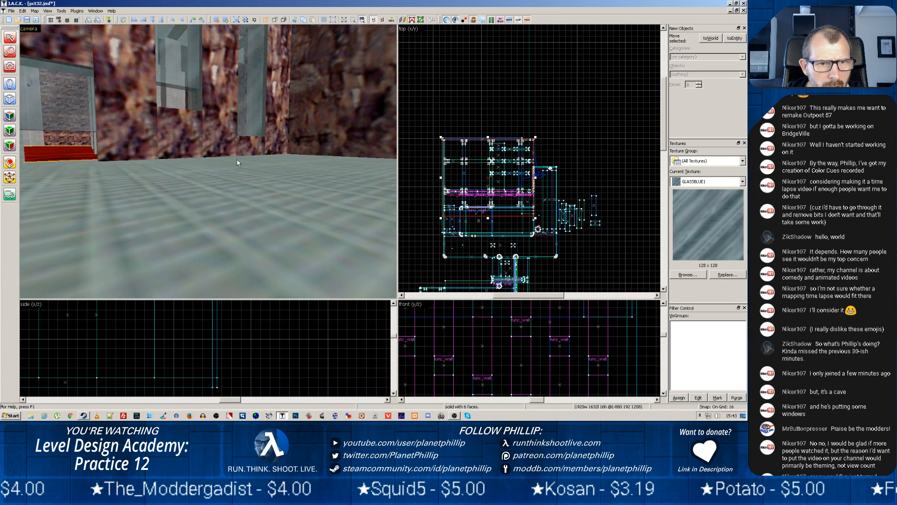
Copy the rightmost column's 16-unit-high bottom rock block to the foot of the fourth column from the right
left_click(187, 143)
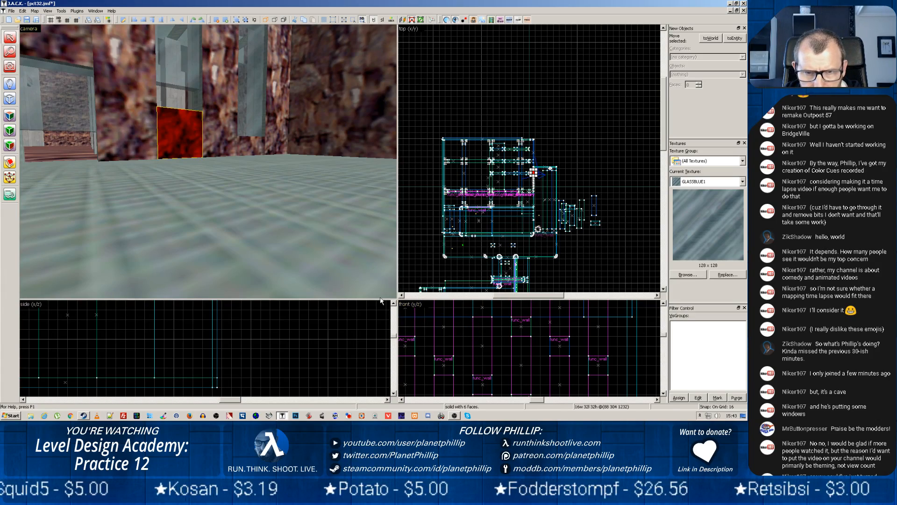
left_click_drag(397, 299, 378, 156)
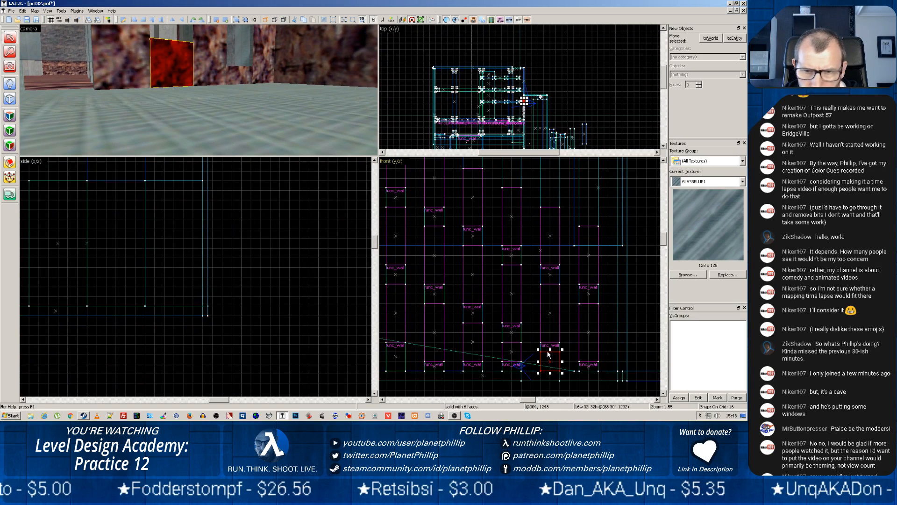
left_click(589, 366)
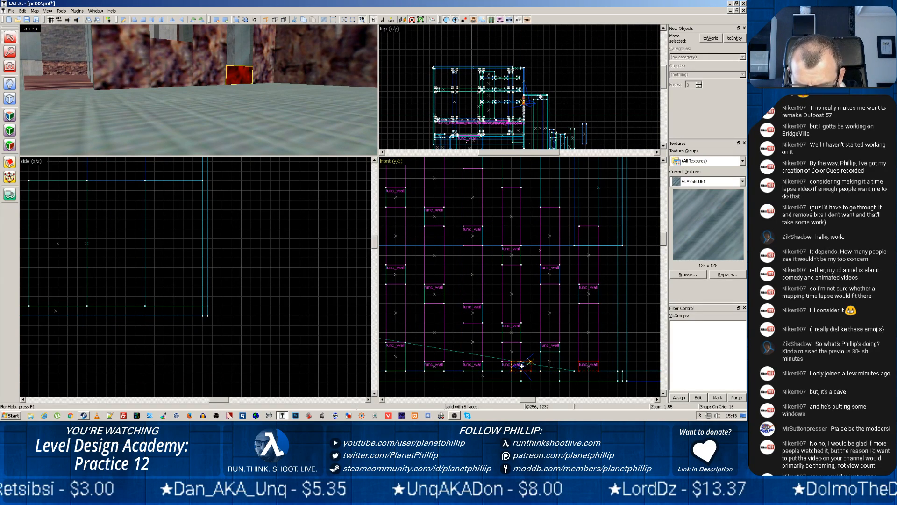
left_click(477, 367)
left_click_drag(476, 367, 475, 367, "shift")
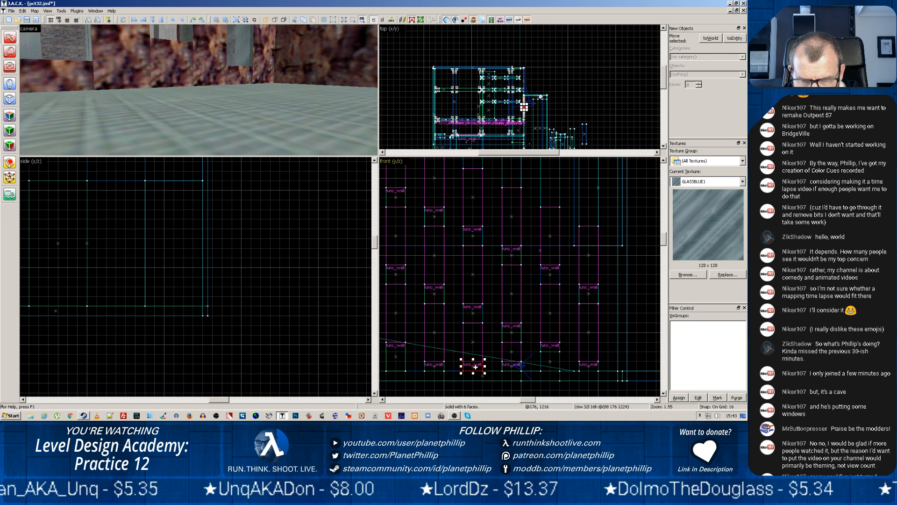
Raise the top of the bottom rock block in the second column from the right by 16 units, making it 48 units high
key("z")
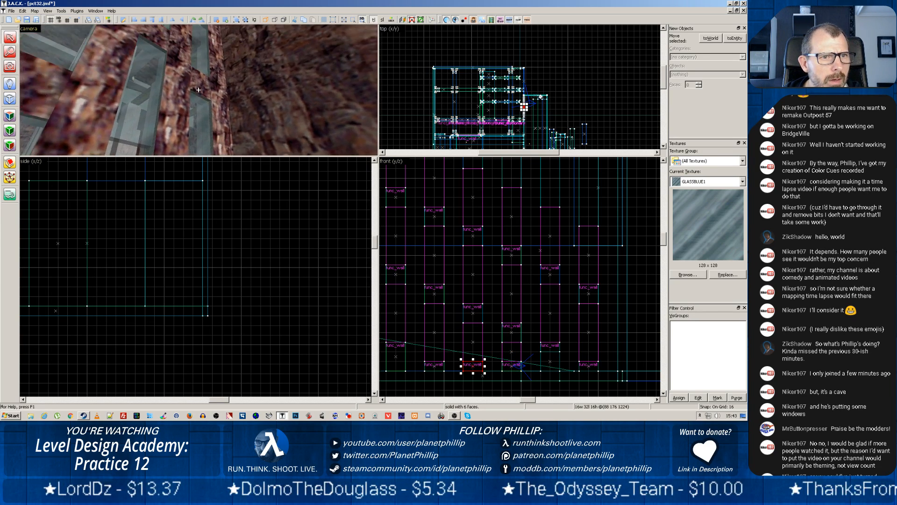
key("z")
left_click(165, 95)
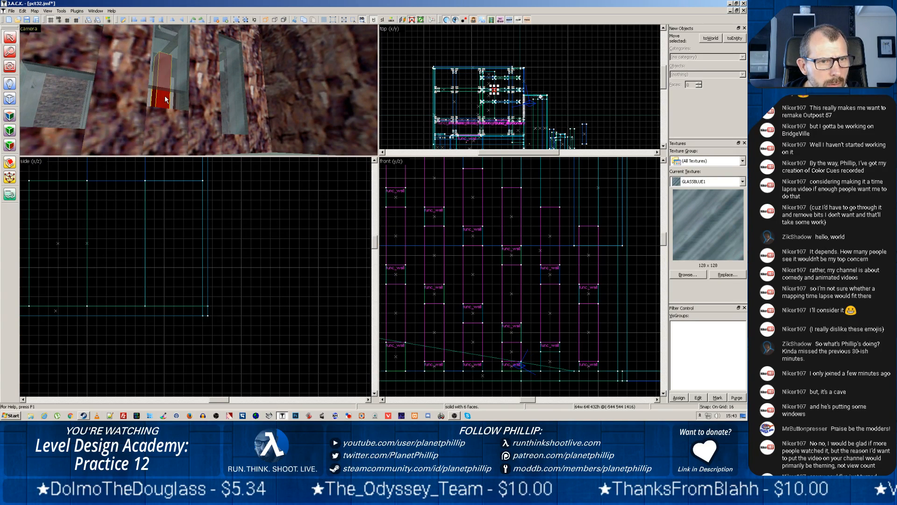
left_click(176, 122)
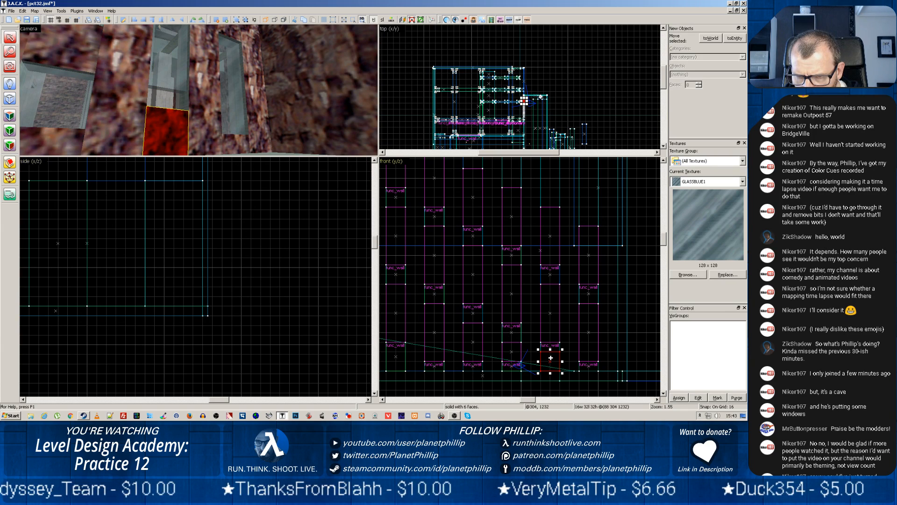
left_click_drag(549, 350, 549, 339)
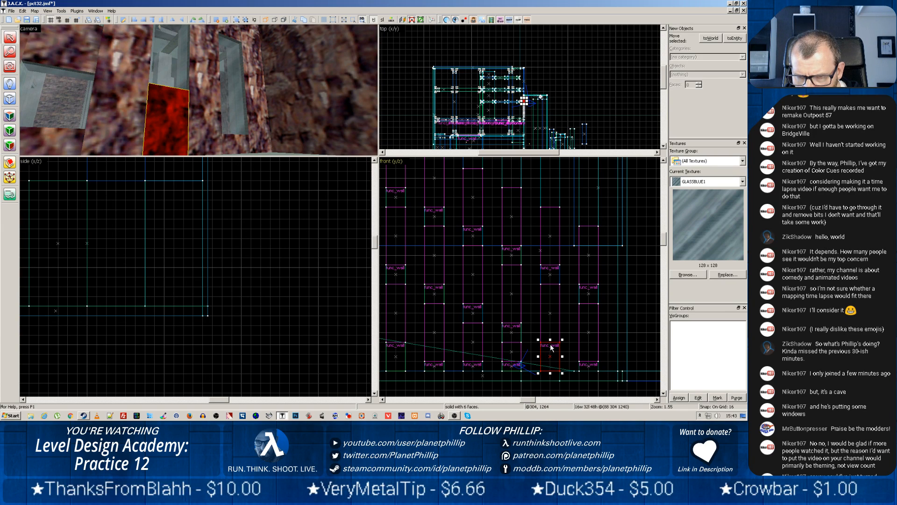
Inspect the rock strips and glass panels near the wall's corner up close in the 3D view, selecting the strips in turn
left_click_drag(229, 132, 198, 89)
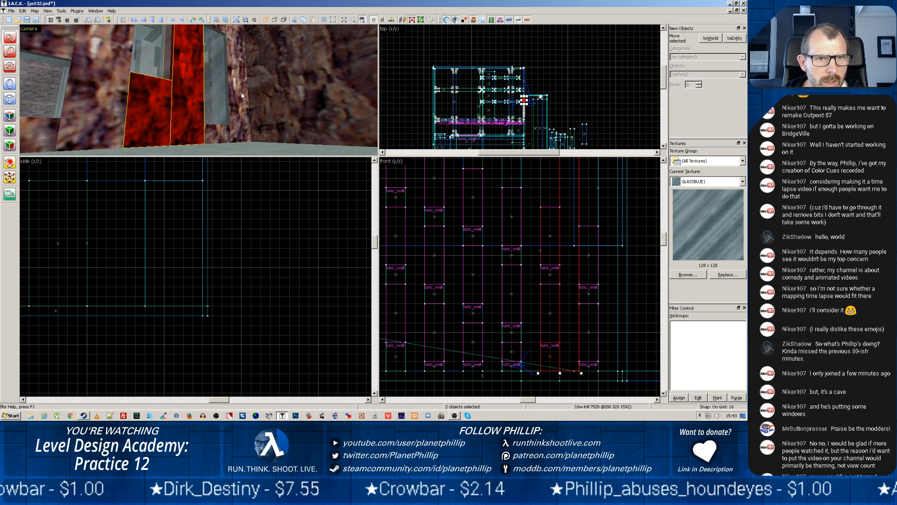
left_click(246, 95)
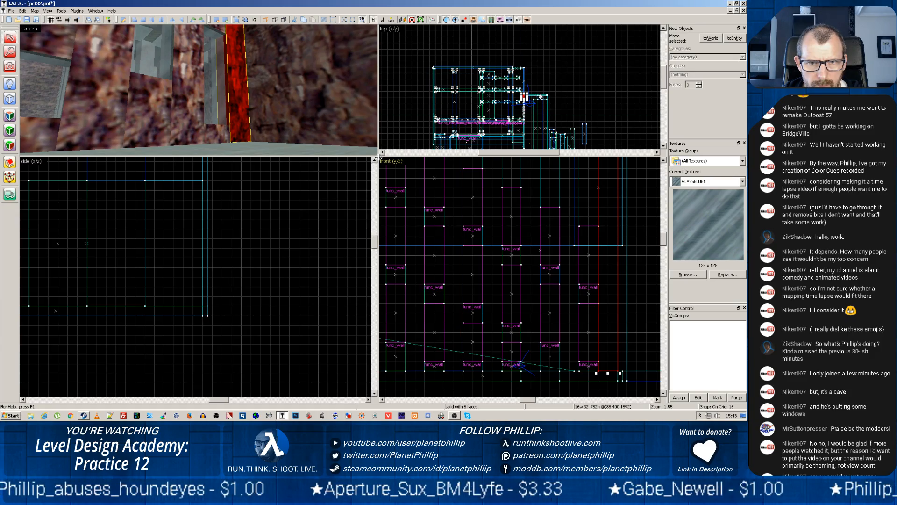
left_click_drag(378, 156, 592, 317)
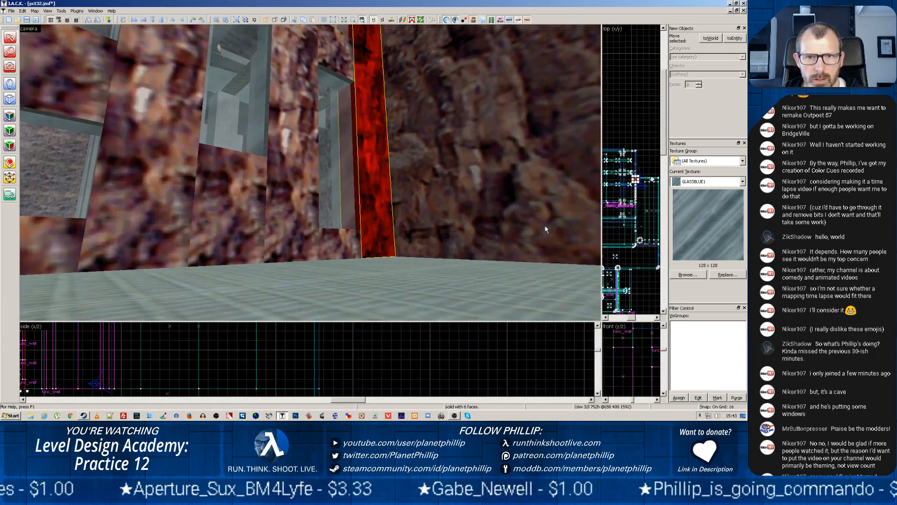
key("z")
key("w")
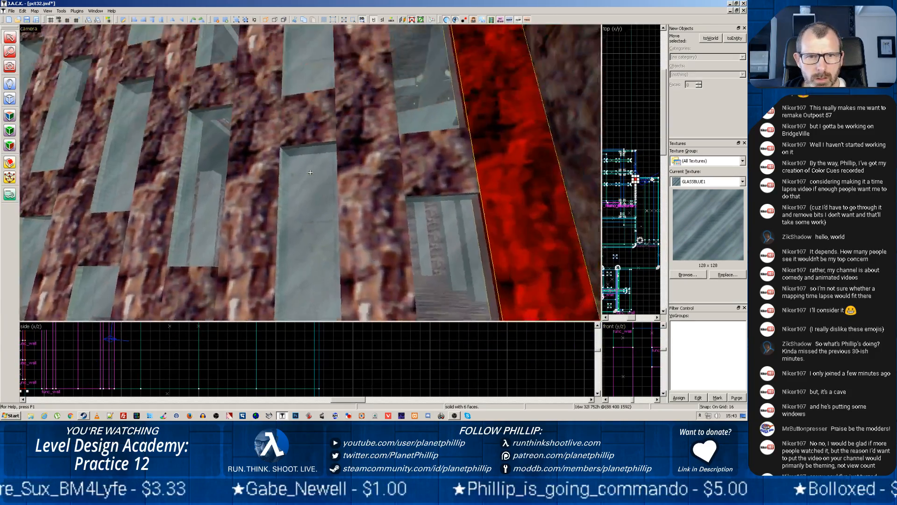
key("s")
key("z")
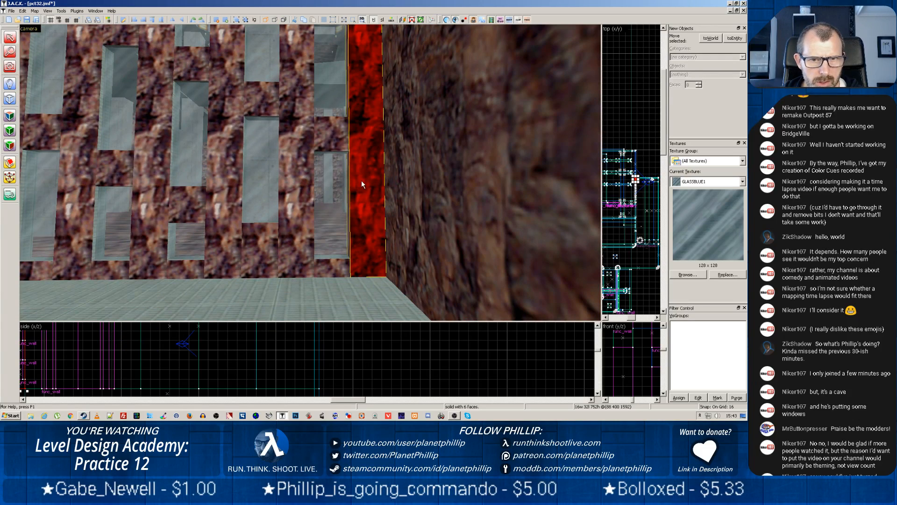
Lift the OUT_RK3 rock texture and its alignment from the adjoining side wall's face for texture application
left_click(401, 175)
left_click(14, 119)
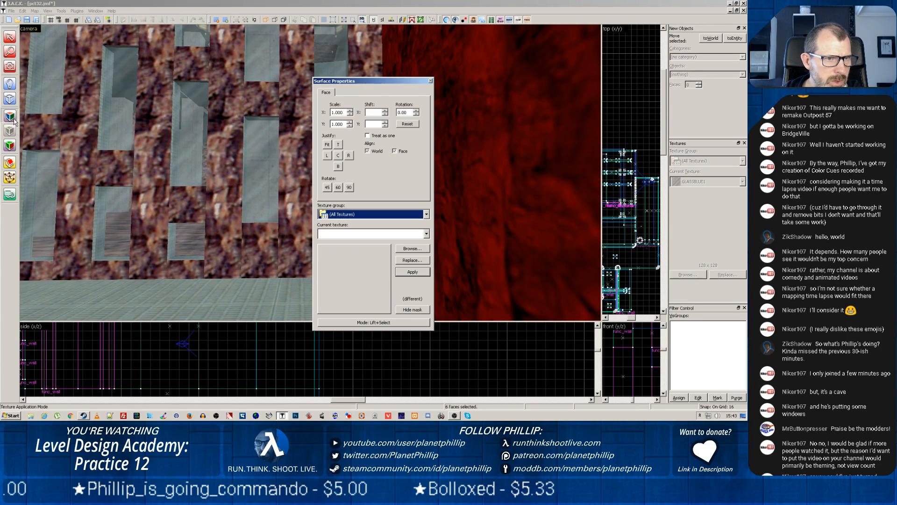
left_click(507, 170)
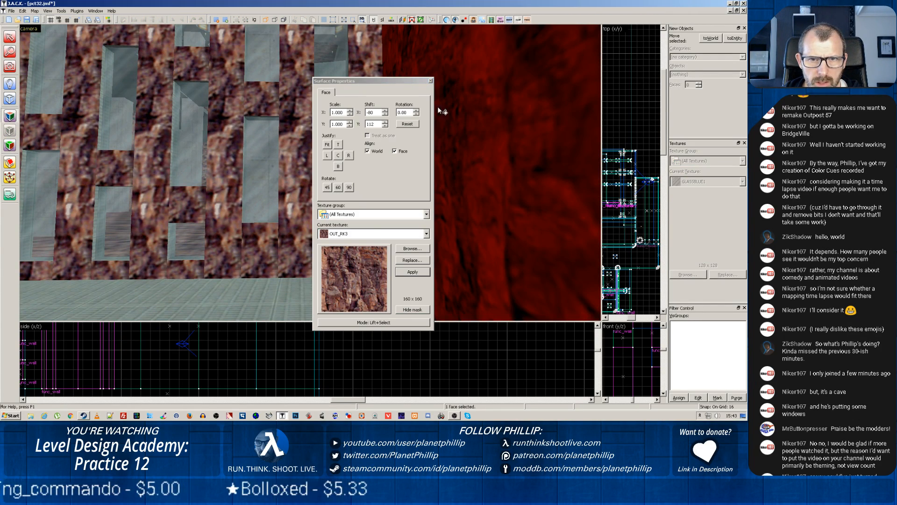
left_click_drag(384, 82, 665, 142)
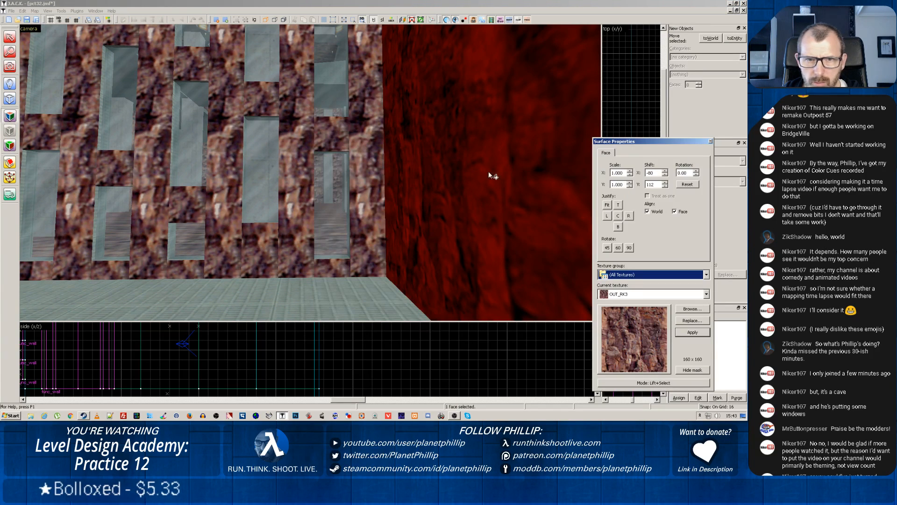
Apply the lifted OUT_RK3 texture to the rock strips between the glass panels, working outward from the corner
right_click(370, 204)
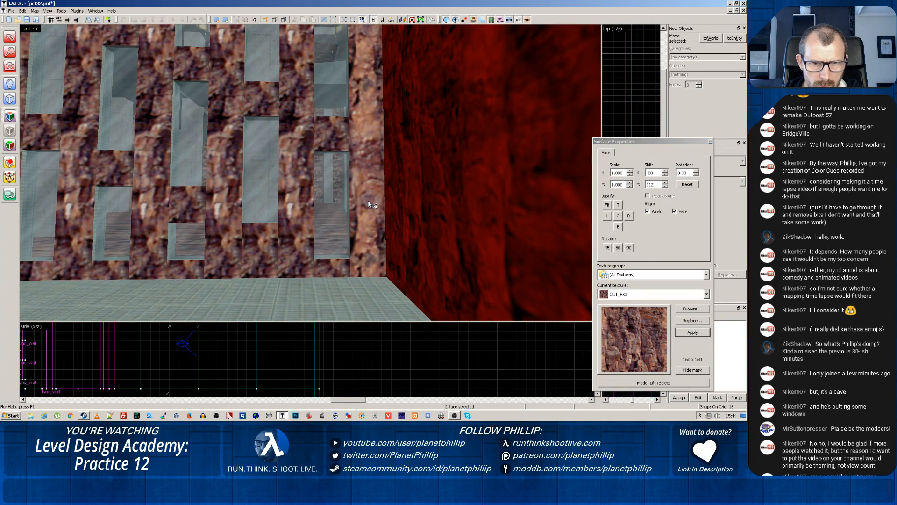
right_click(299, 262)
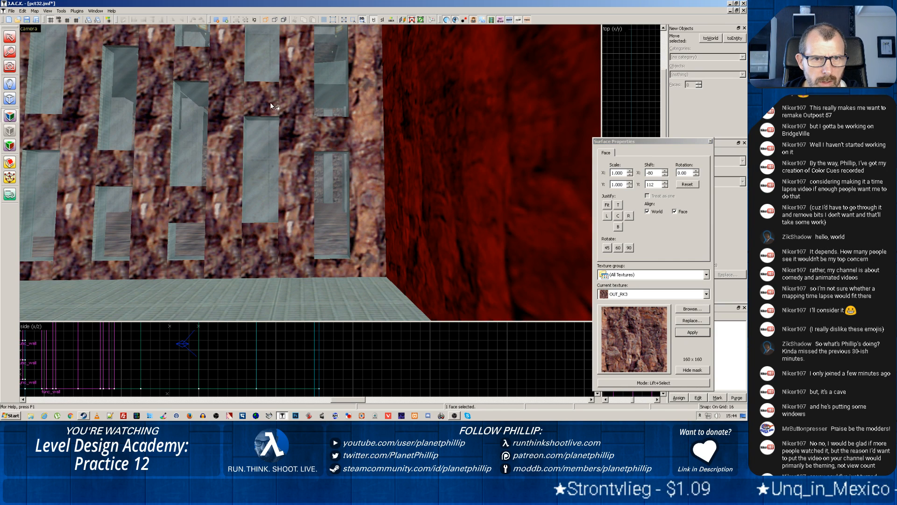
right_click(209, 240)
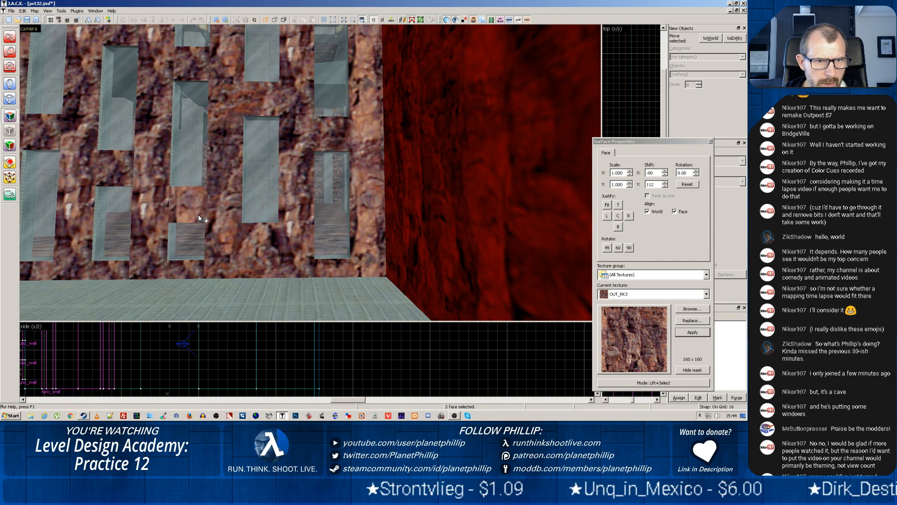
right_click(149, 238)
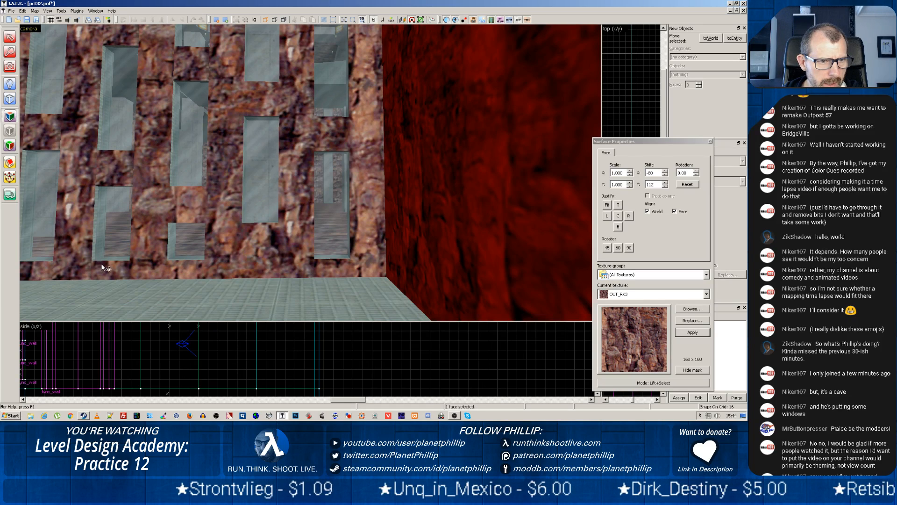
right_click(72, 265)
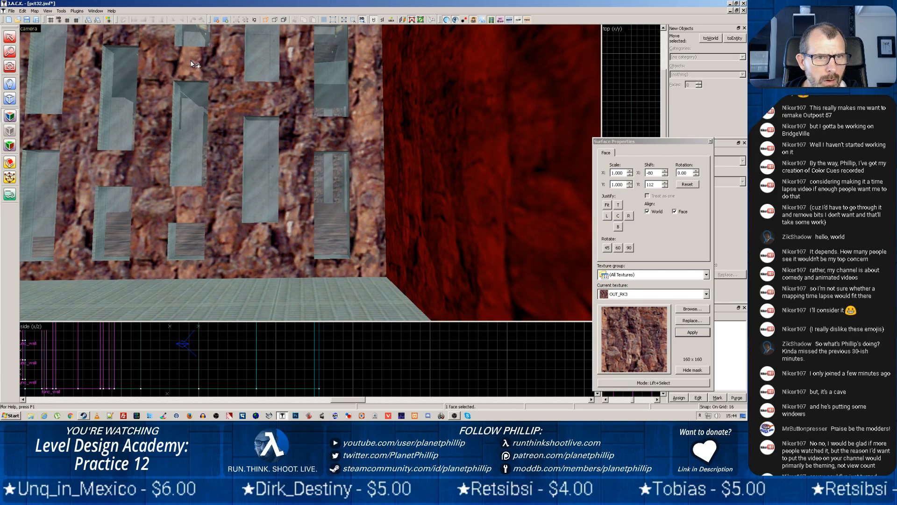
Apply the OUT_RK3 texture to the remaining rock strips and base blocks farther along the glass wall
scroll(291, 105, "down", 5)
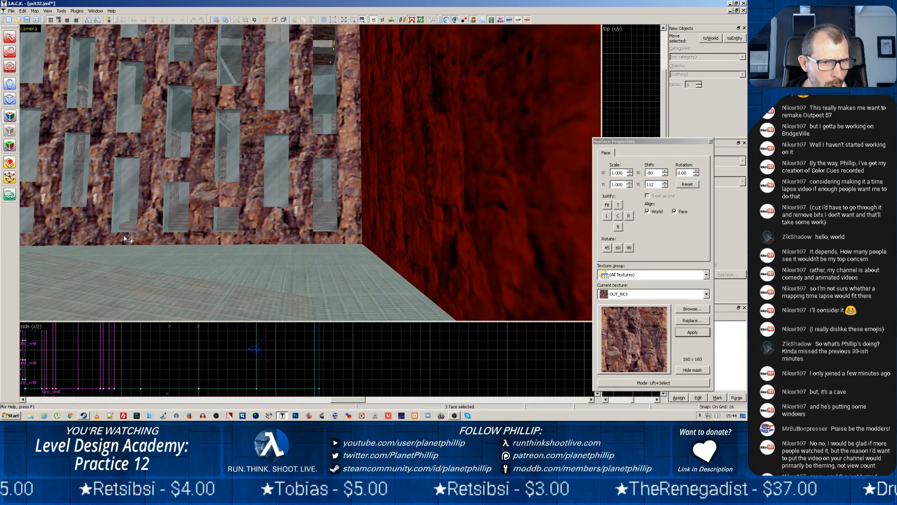
right_click(105, 236)
right_click(61, 233)
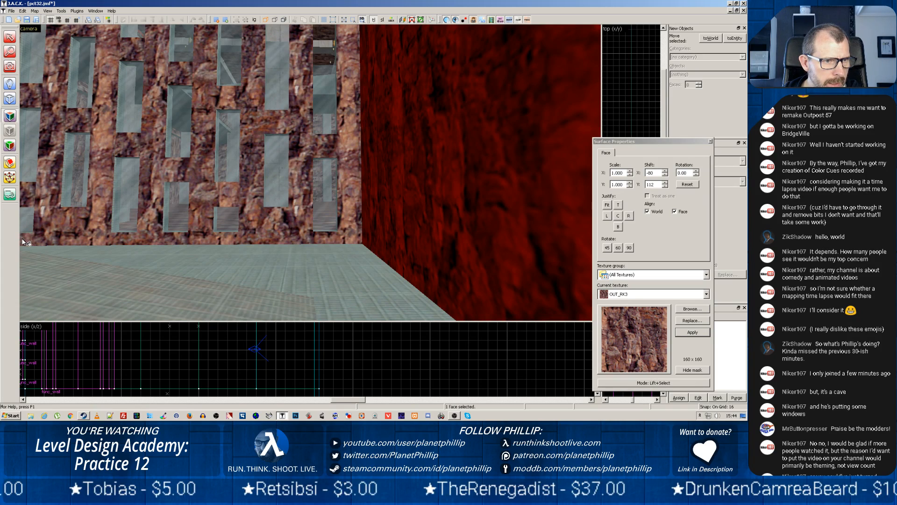
right_click(28, 196)
right_click(36, 99)
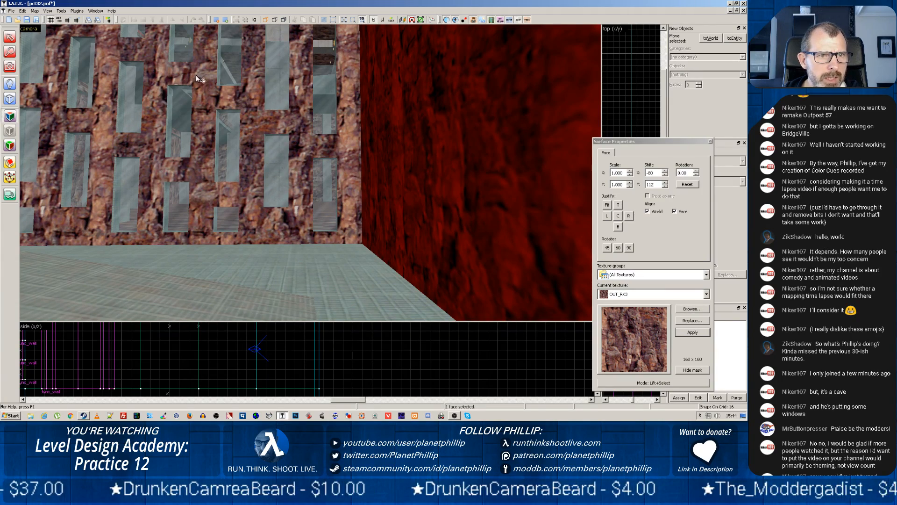
Examine the retextured glass wall, close the face editing, and look over the concrete pillars, ramp and surrounding rock walls
key("z")
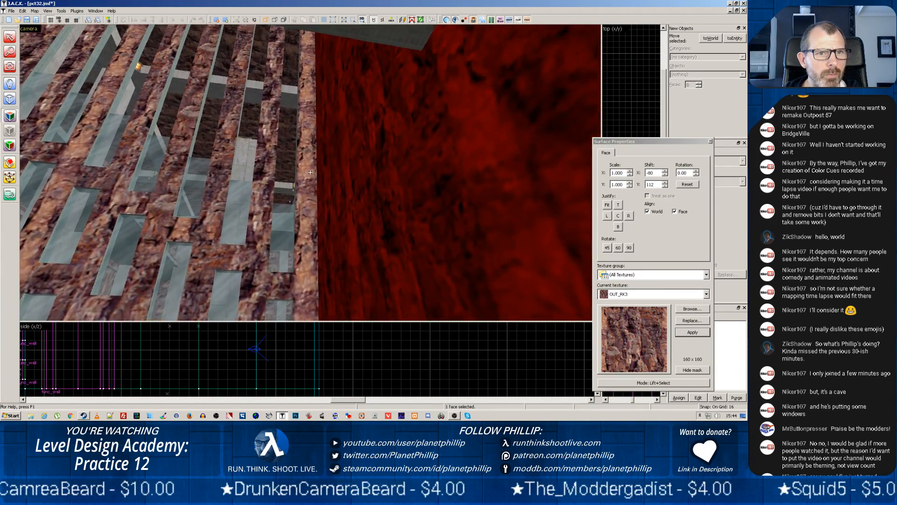
key("z")
scroll(310, 172, "up", 2)
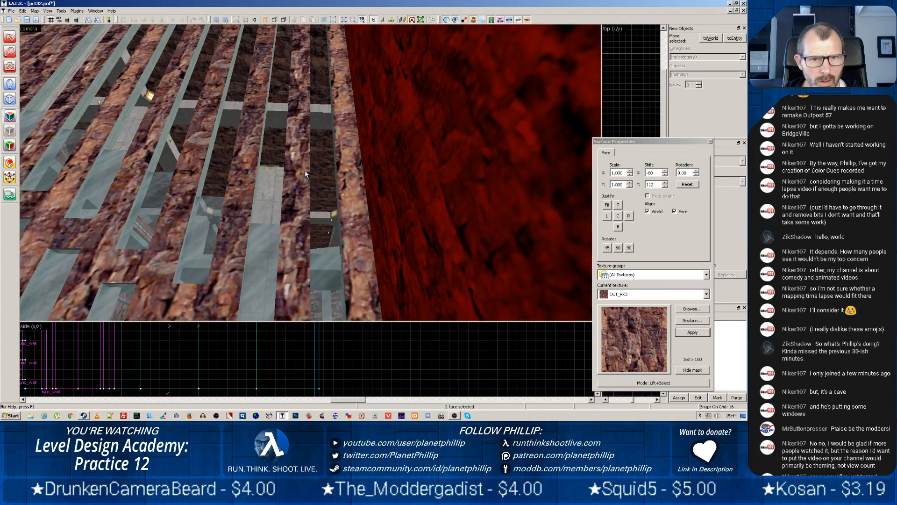
key("z")
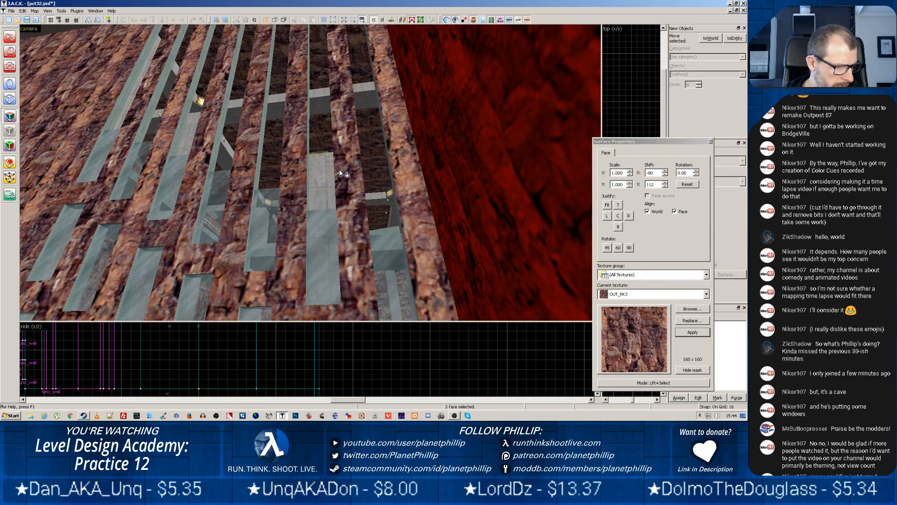
left_click(712, 142)
key("z")
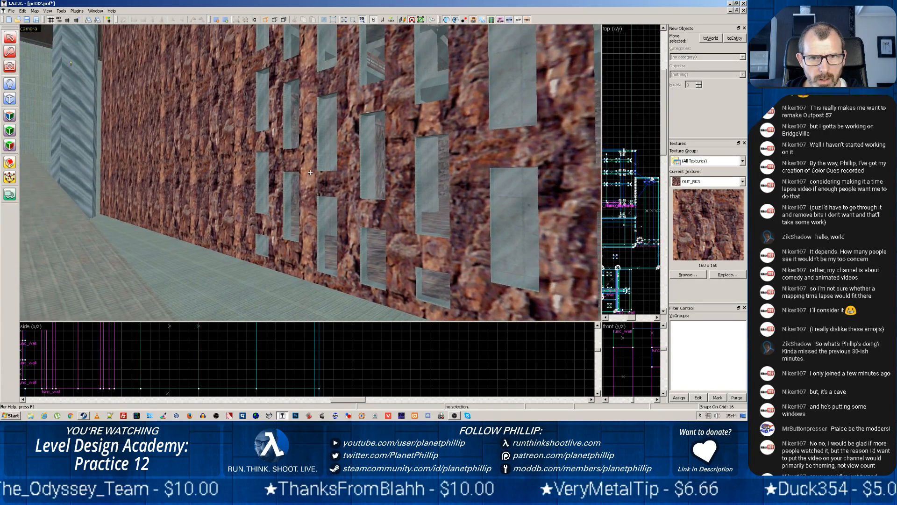
key("z")
scroll(319, 216, "up", 4)
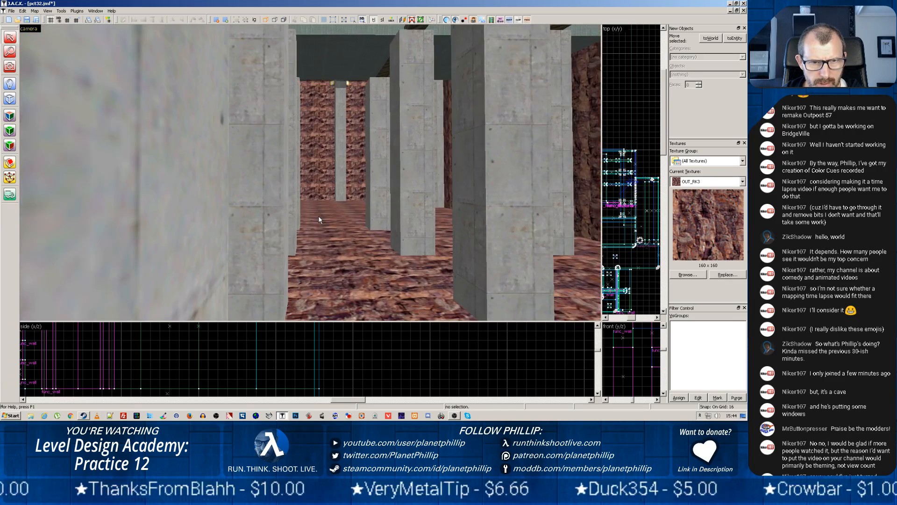
key("z")
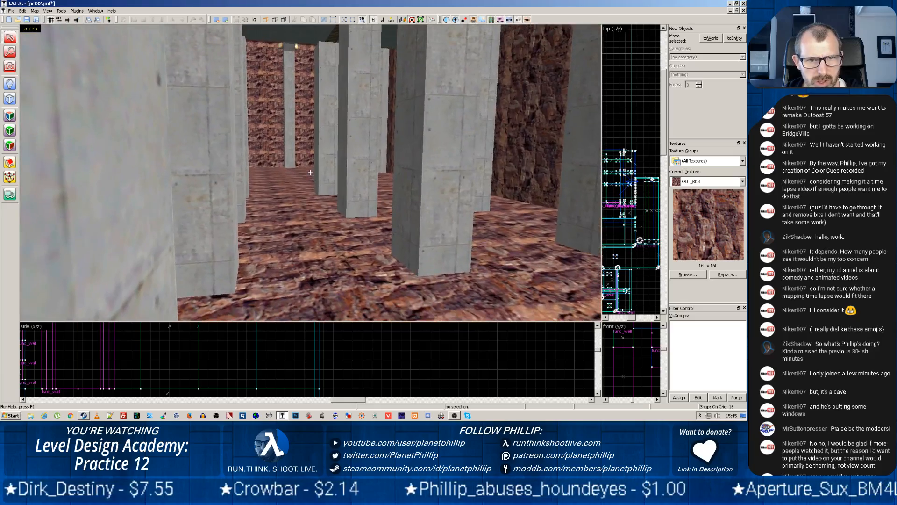
key("w")
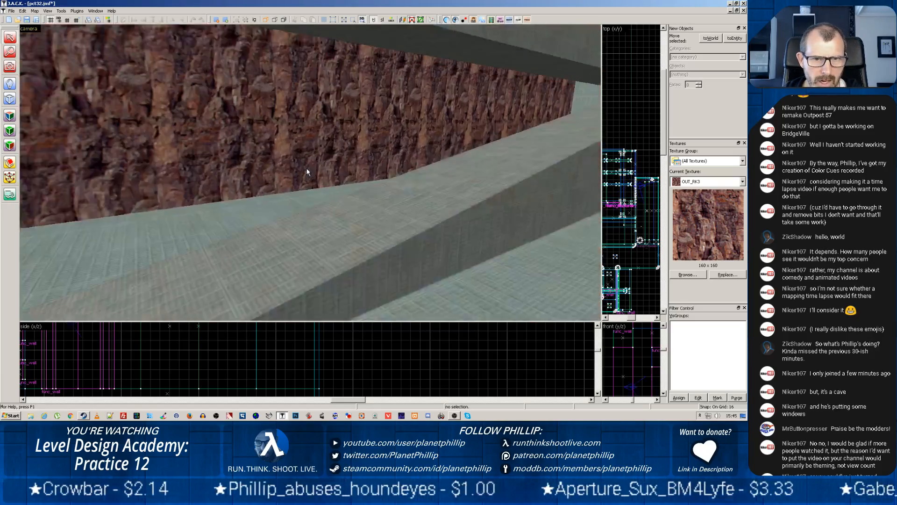
key("w")
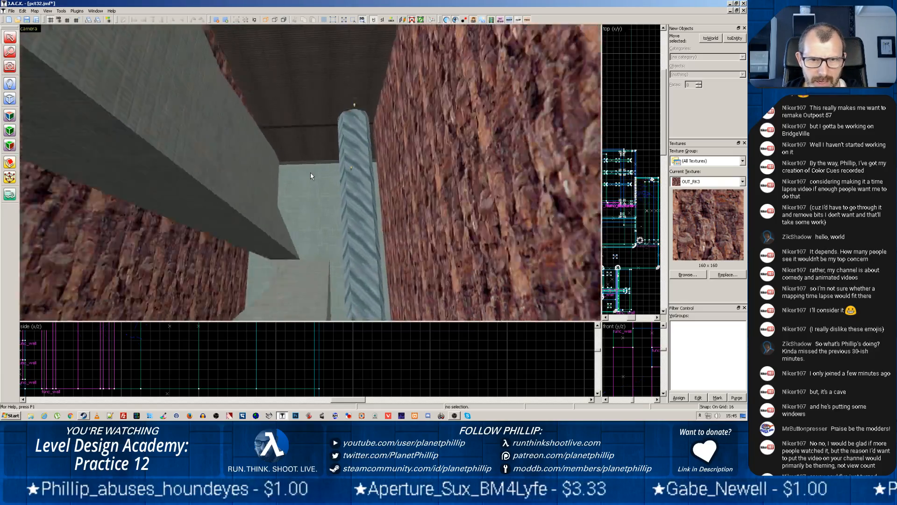
key("w")
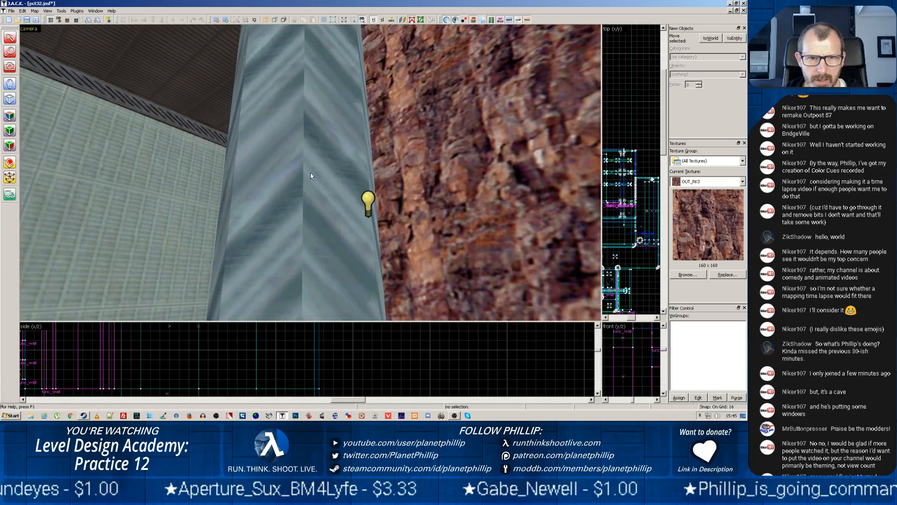
Locate the octagonal glass column in an enlarged top view and check its face texture properties
left_click(312, 174)
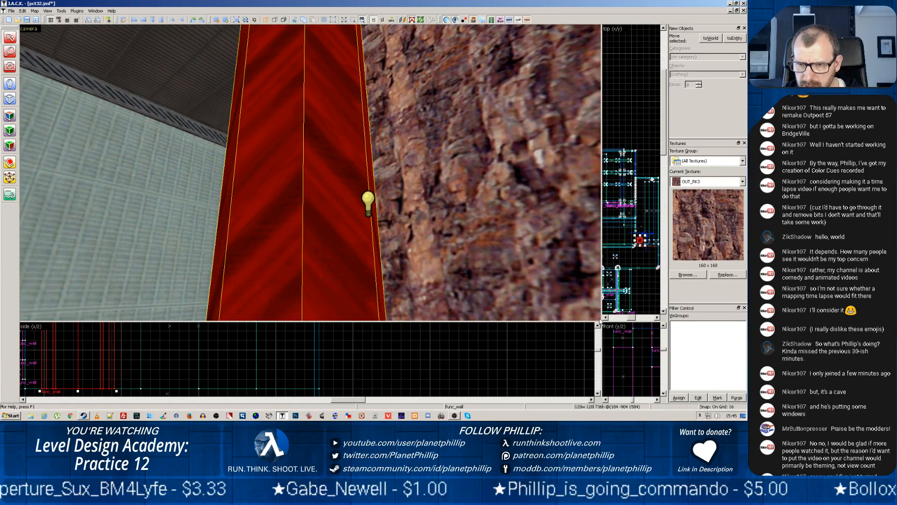
left_click_drag(601, 322, 246, 215)
left_click_drag(234, 182, 229, 269)
scroll(449, 222, "up", 10)
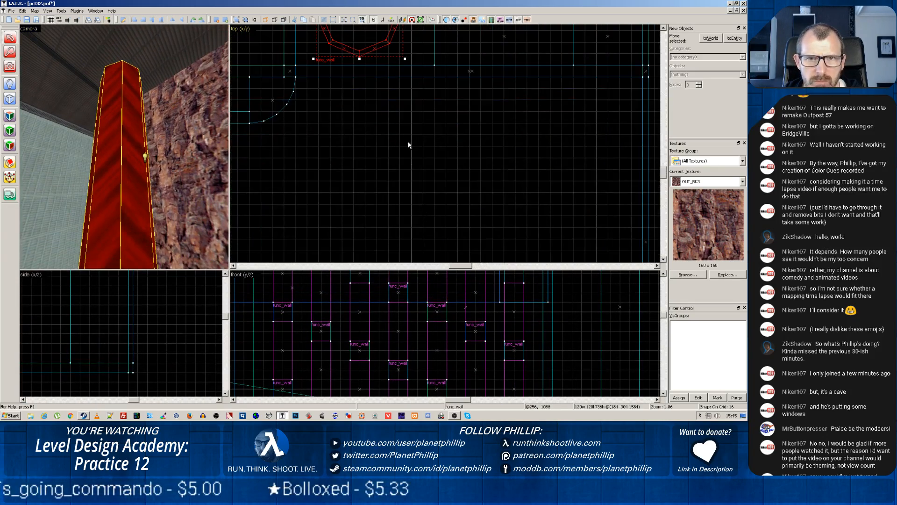
middle_click_drag(399, 111, 422, 226)
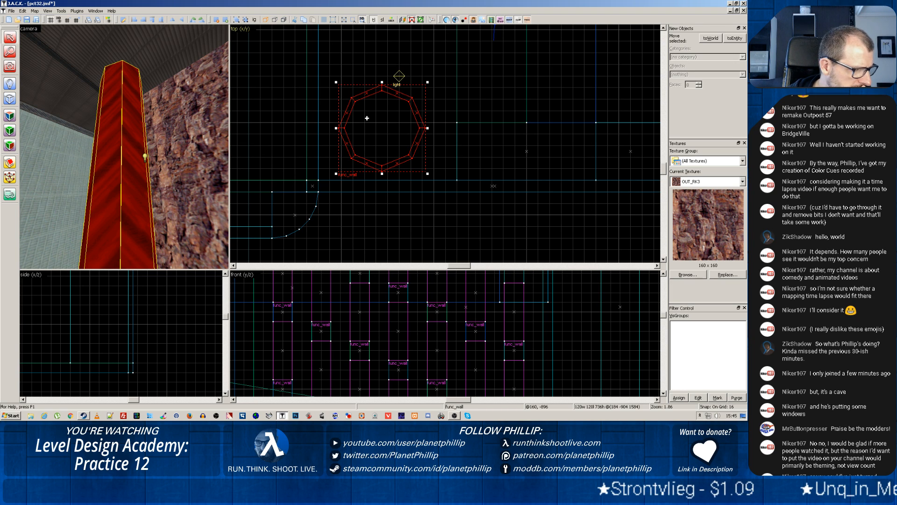
left_click(10, 115)
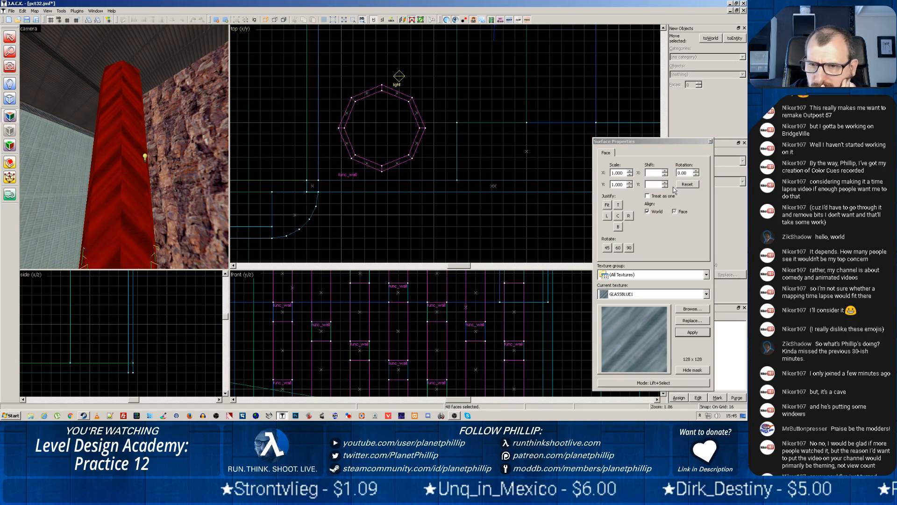
left_click(711, 142)
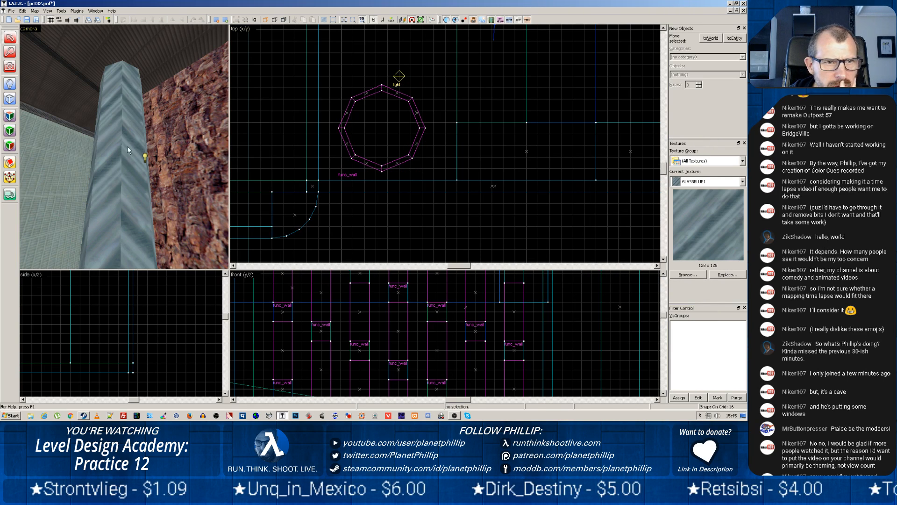
Set the render mode of the octagonal glass column's func_wall entity to Texture
left_click(119, 106)
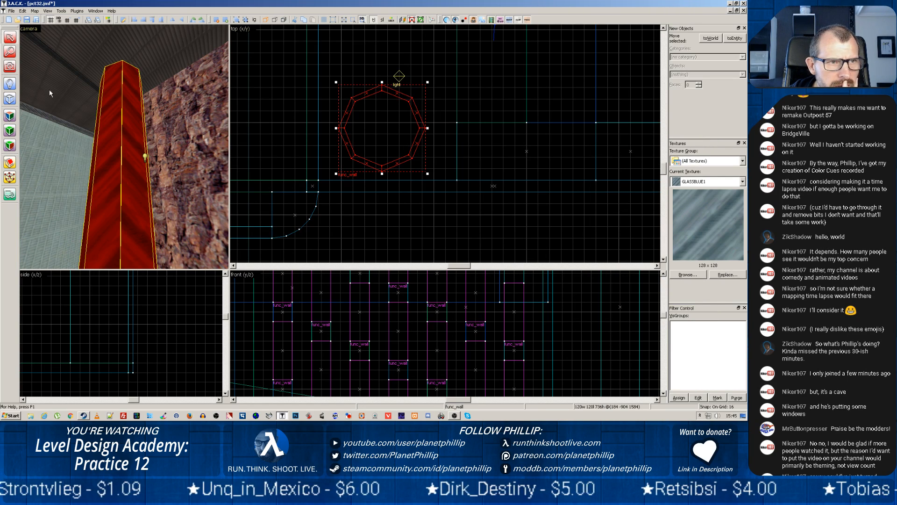
left_click(738, 39)
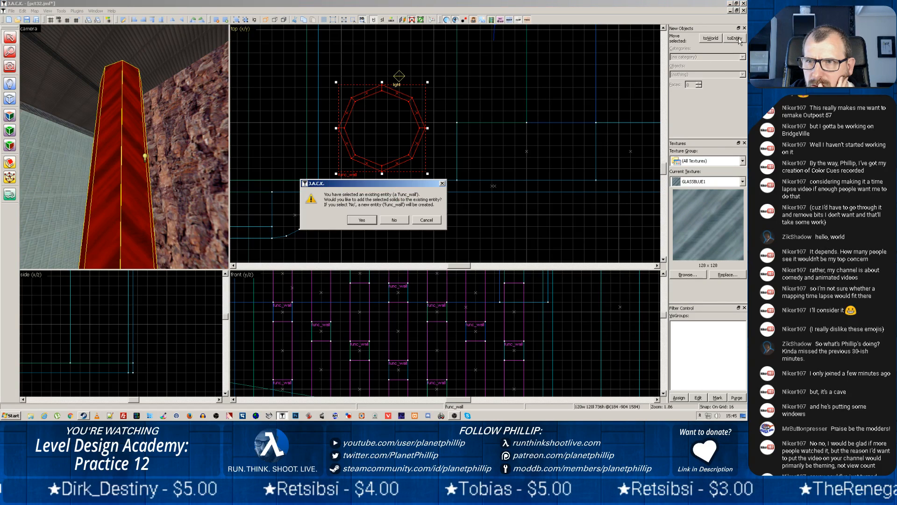
left_click(417, 224)
right_click(368, 150)
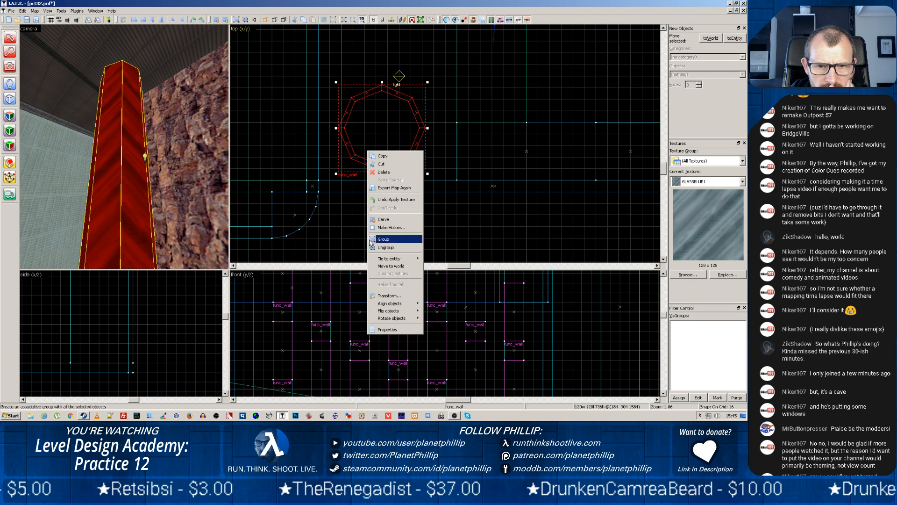
left_click(387, 330)
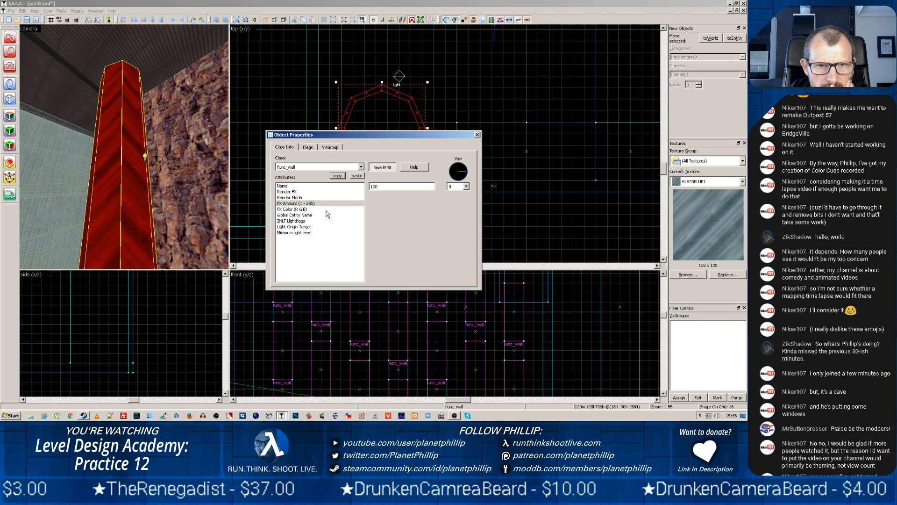
left_click(291, 210)
left_click(289, 199)
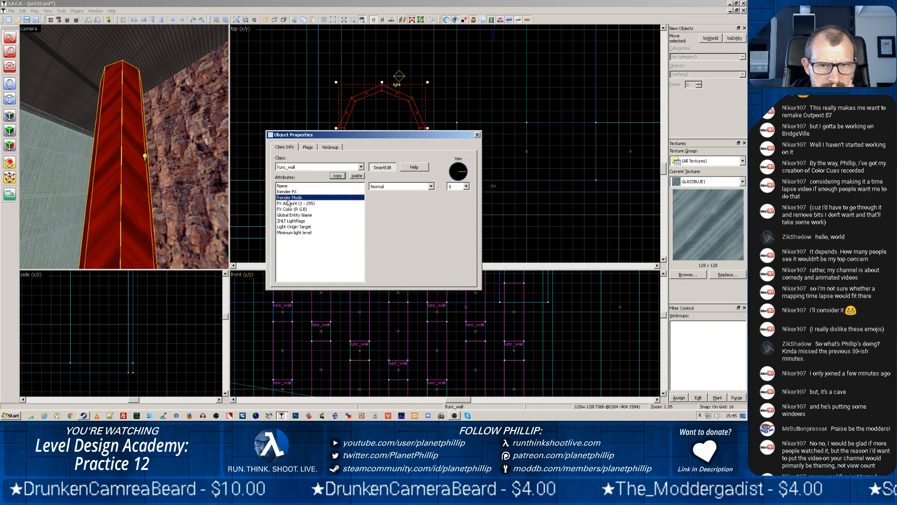
left_click(375, 186)
left_click(430, 186)
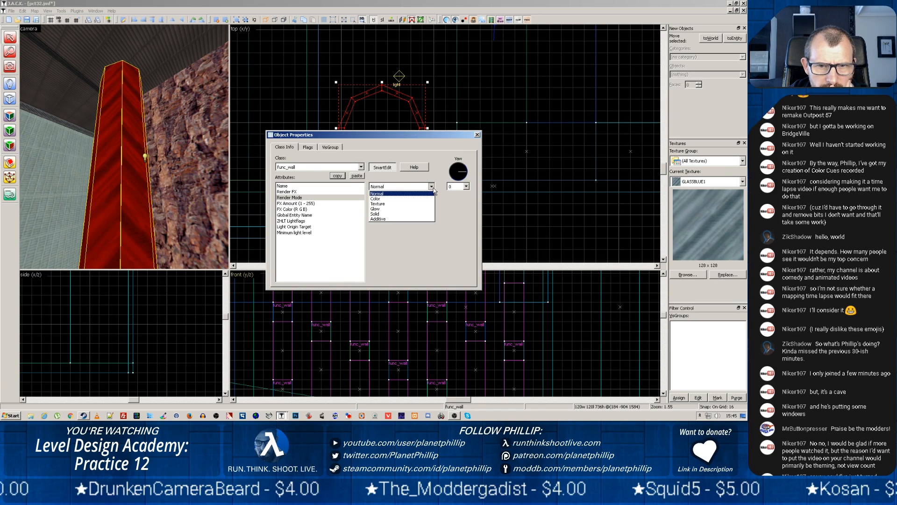
left_click(392, 204)
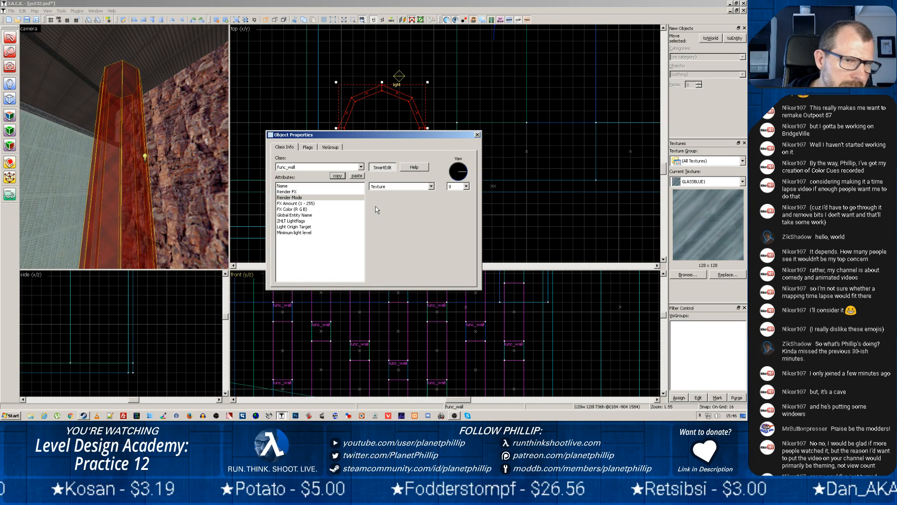
left_click(478, 134)
left_click(165, 173)
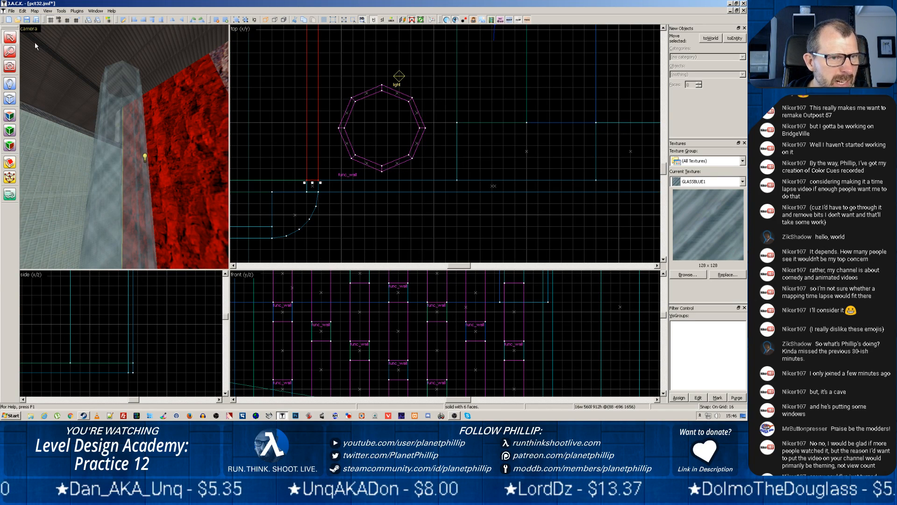
Save the map under the new name pct33 in the maps folder
left_click(11, 11)
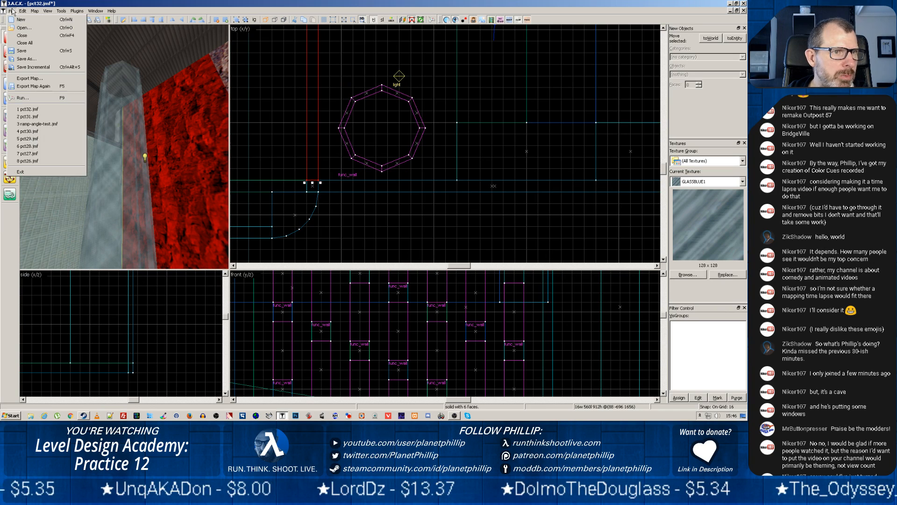
left_click(24, 59)
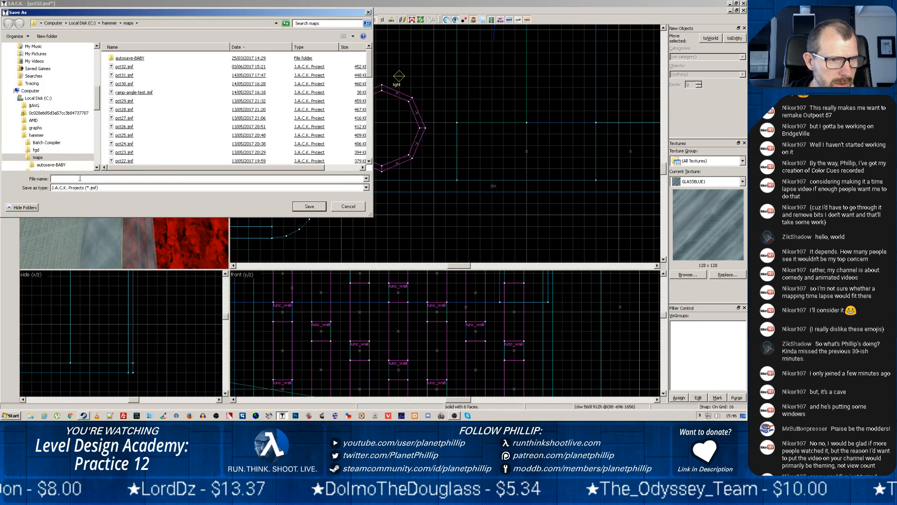
type("pct33")
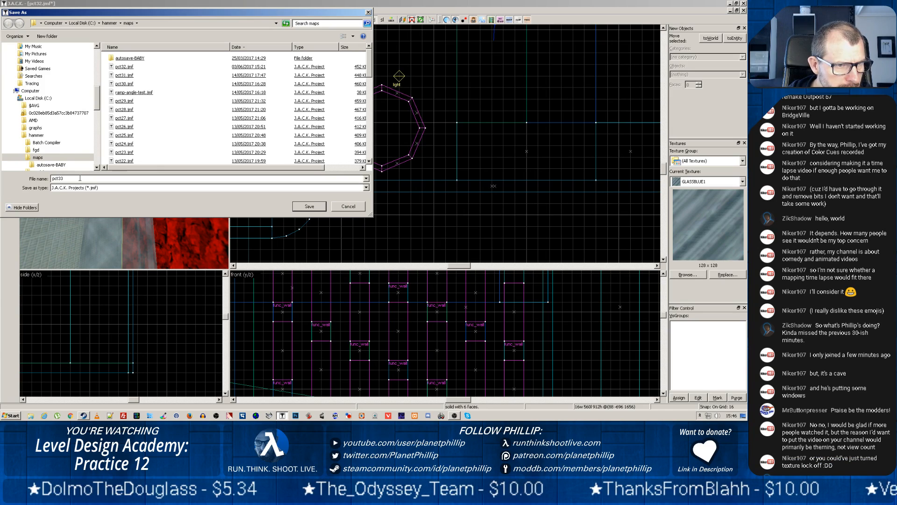
left_click(300, 207)
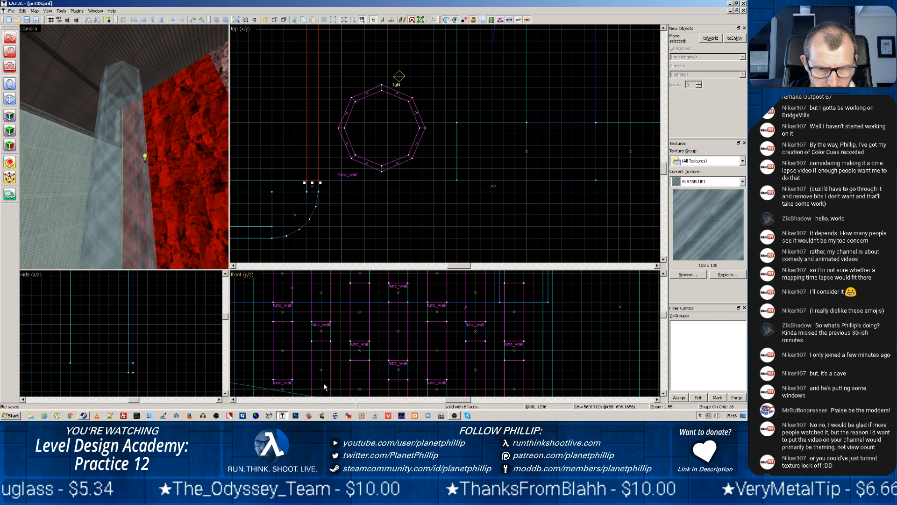
left_click(272, 417)
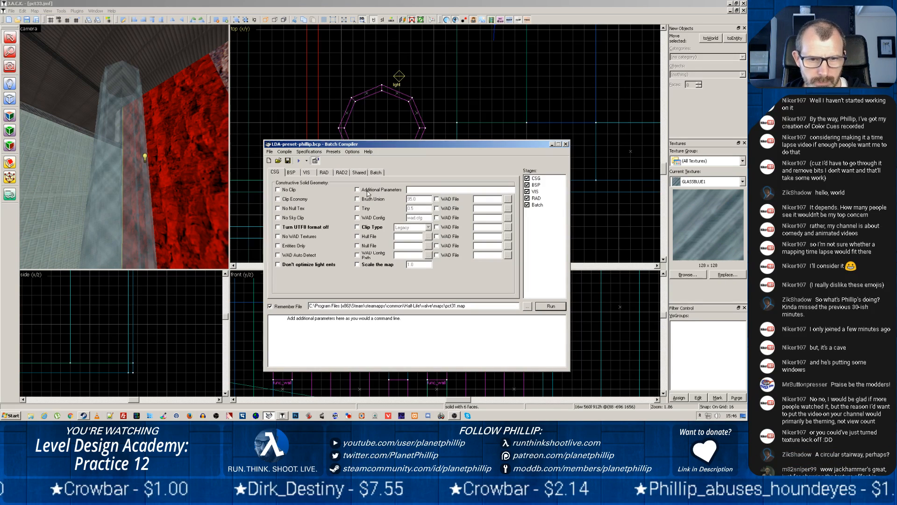
left_click(527, 307)
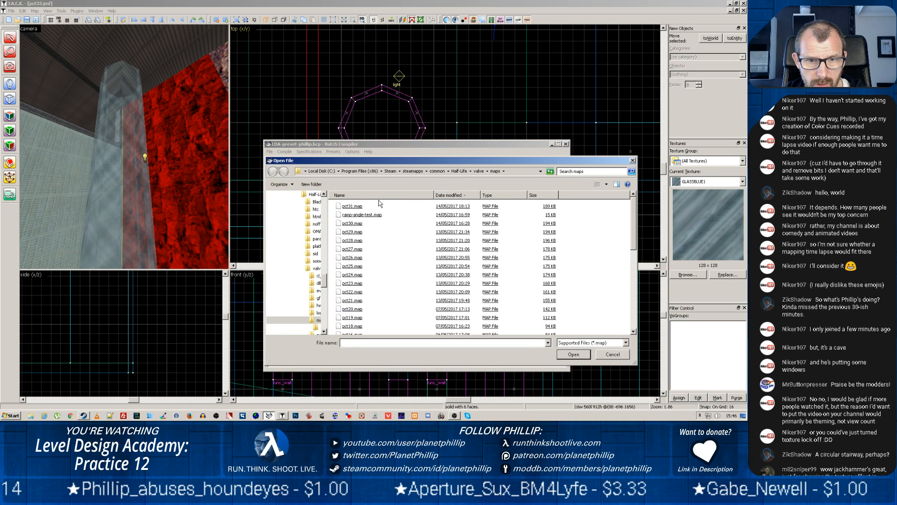
type("pc")
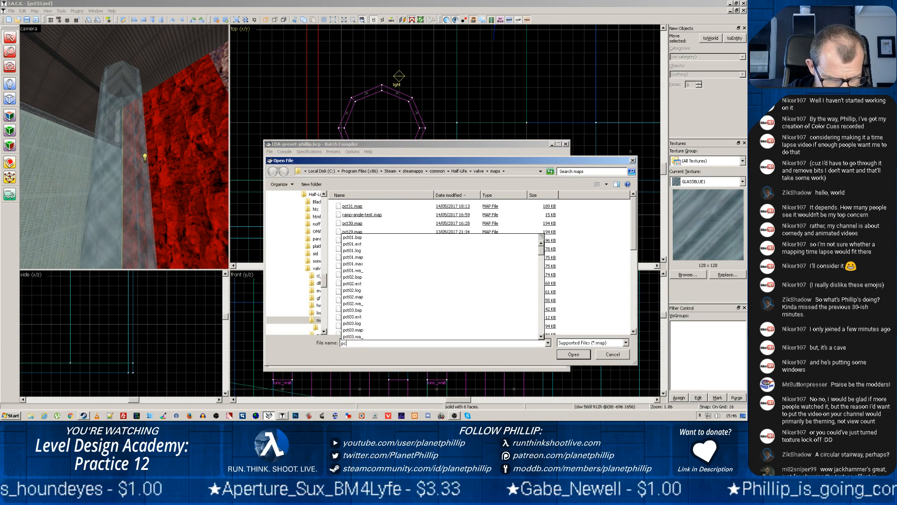
type("t33")
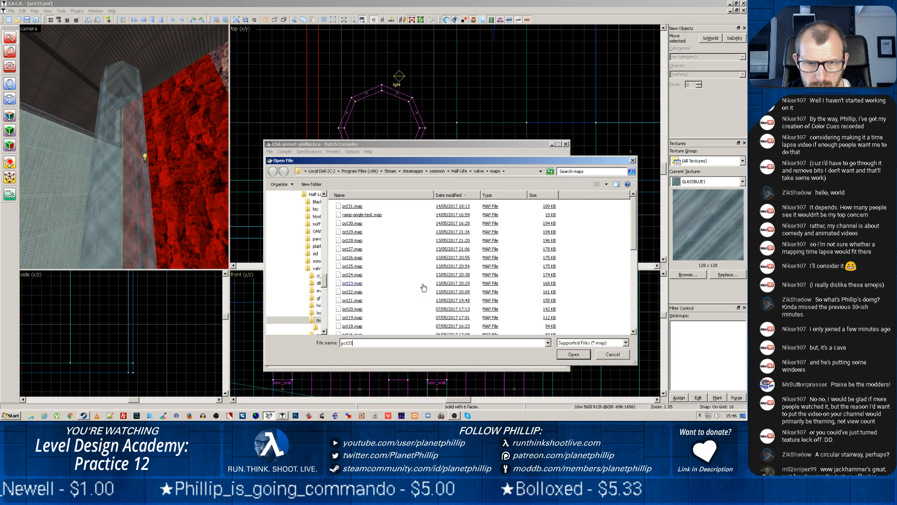
left_click(612, 357)
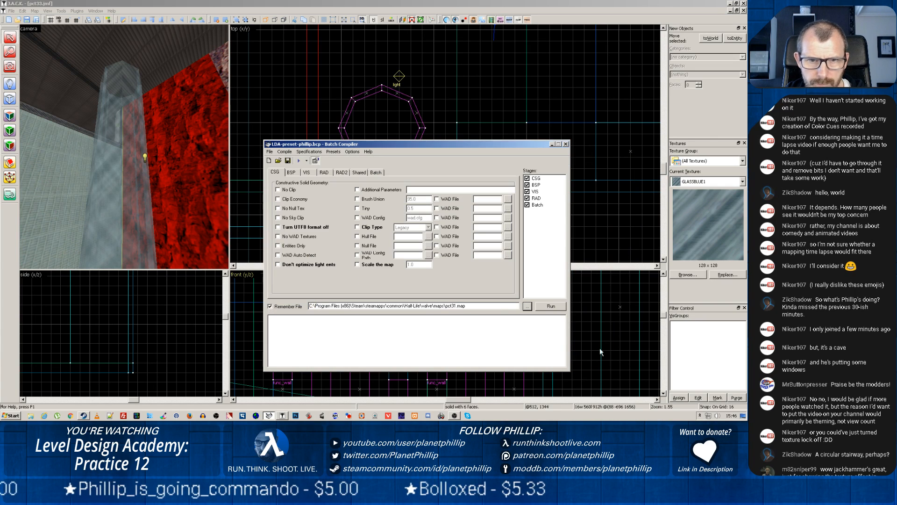
Export the level as pct33.map to the Half-Life valve maps folder
left_click(11, 10)
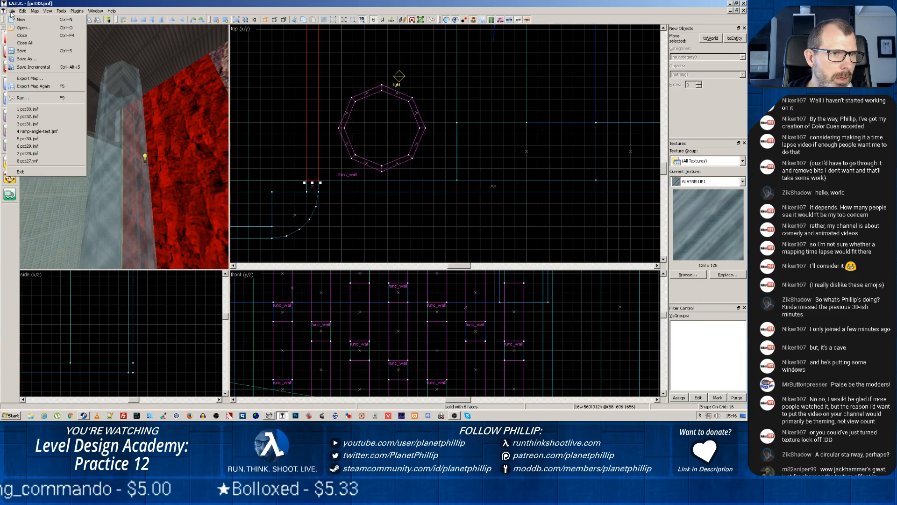
left_click(33, 78)
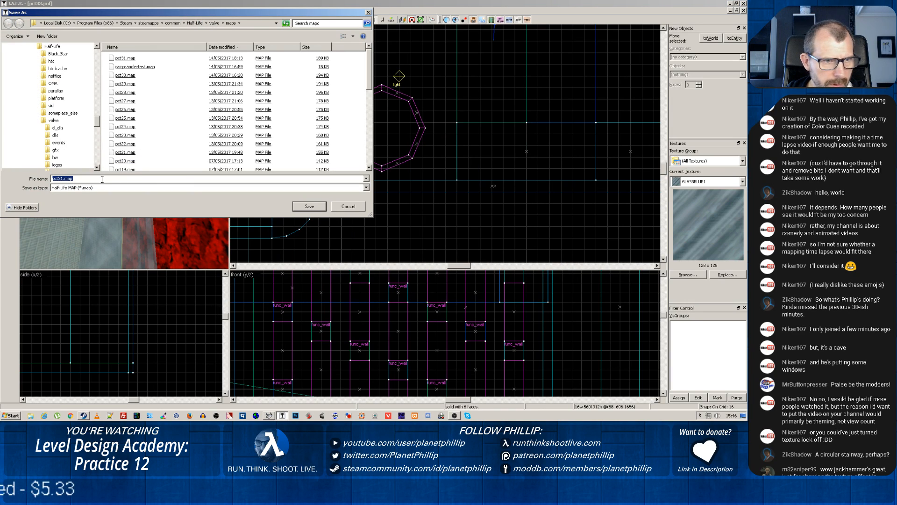
left_click(64, 178)
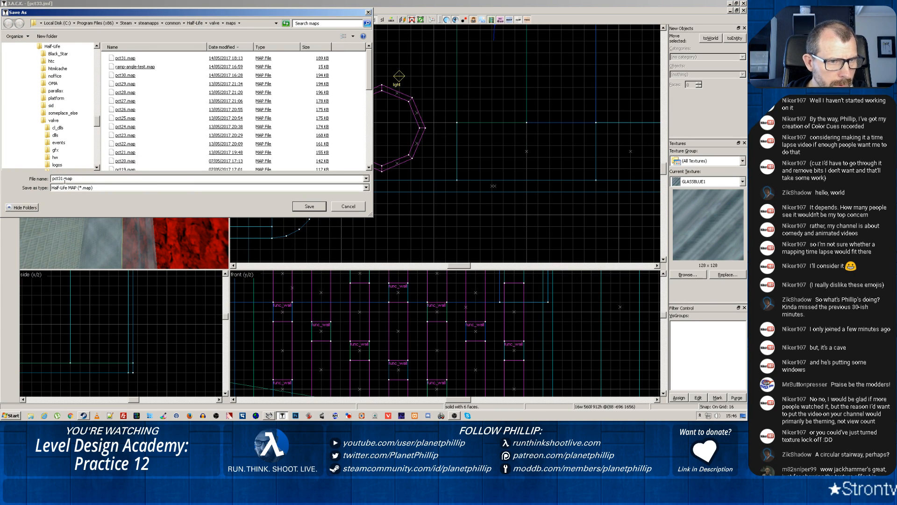
key("BackSpace")
type("3")
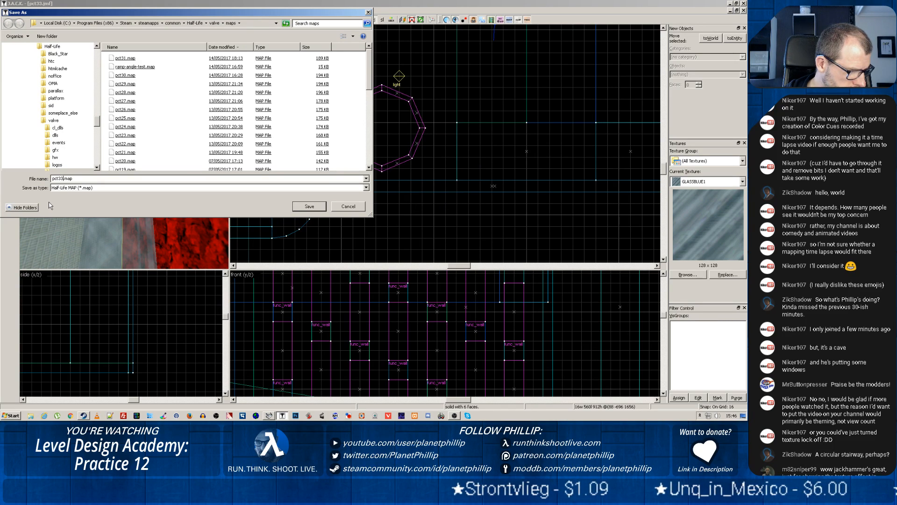
left_click(307, 207)
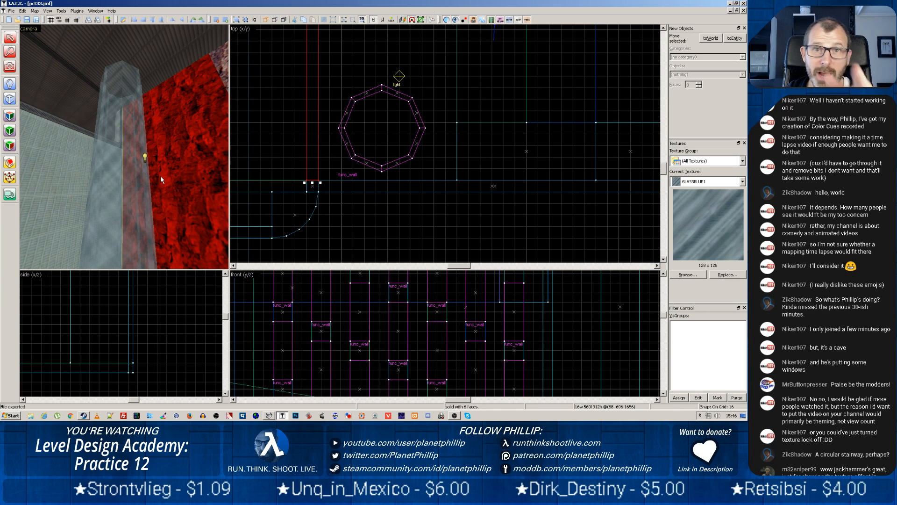
Switch to Batch Compiler, choose pct33.map as the file to compile, and run the compile
left_click(9, 12)
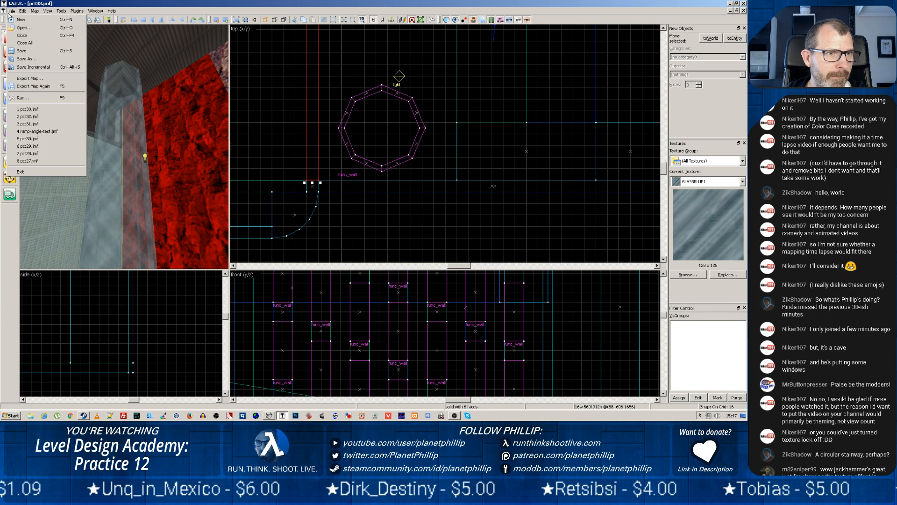
left_click(280, 416)
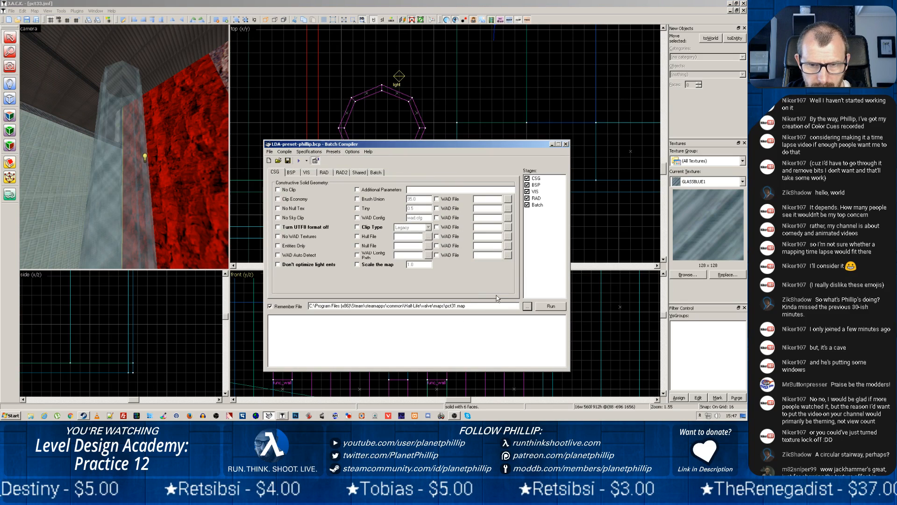
left_click(527, 306)
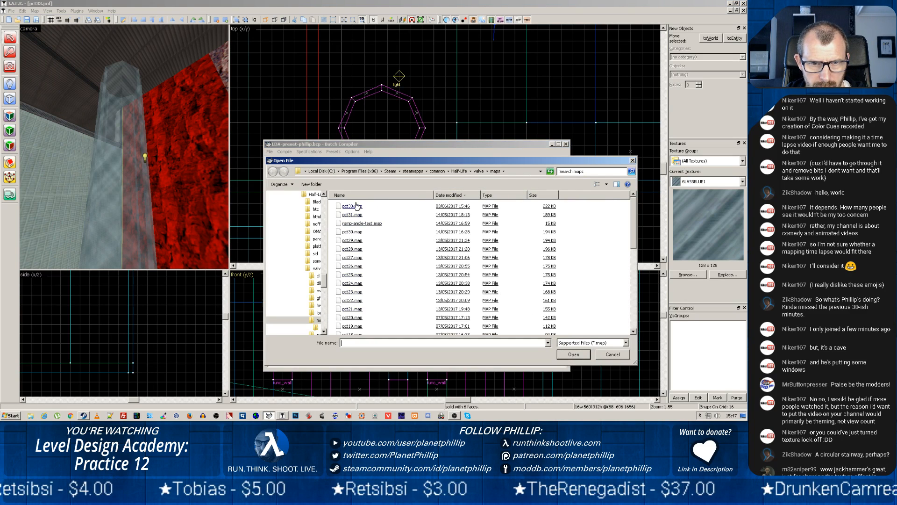
double_click(357, 207)
left_click(551, 306)
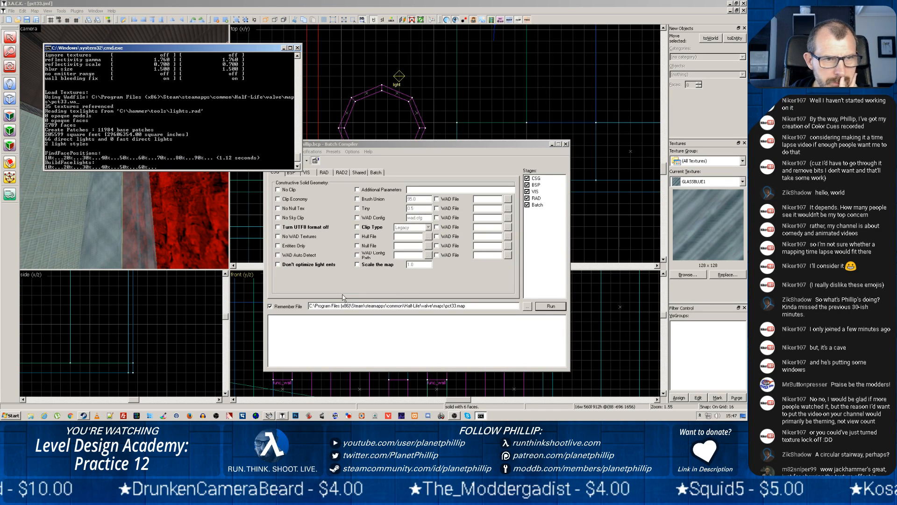
Switch to Steam, launch Half-Life from the library, and bring up the compile window to check its progress
left_click(84, 416)
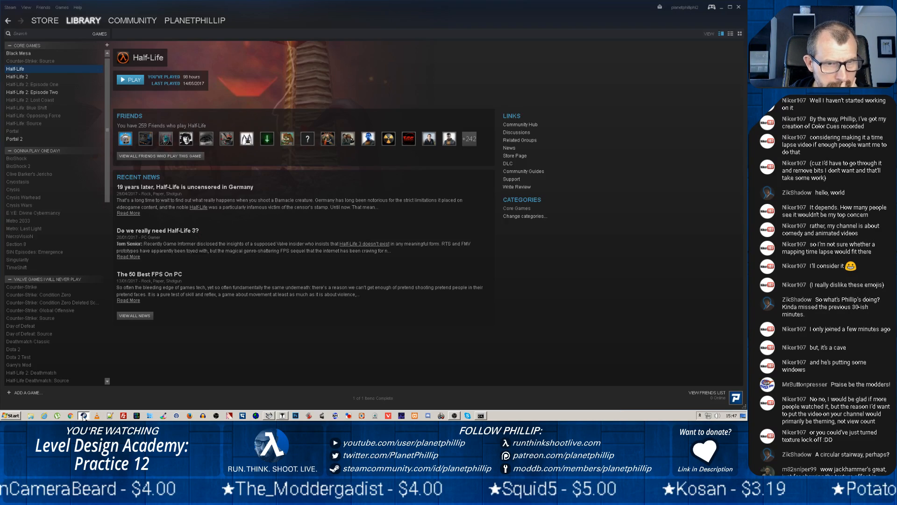
left_click(127, 80)
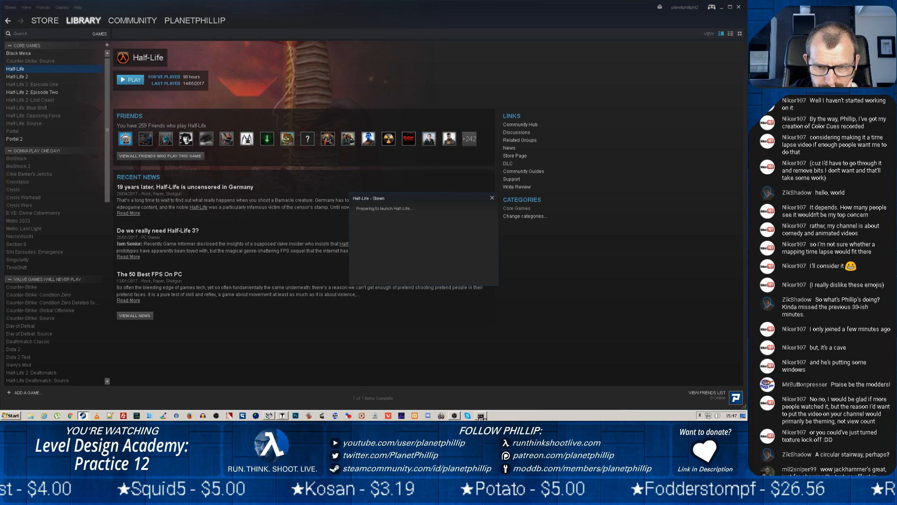
left_click(270, 416)
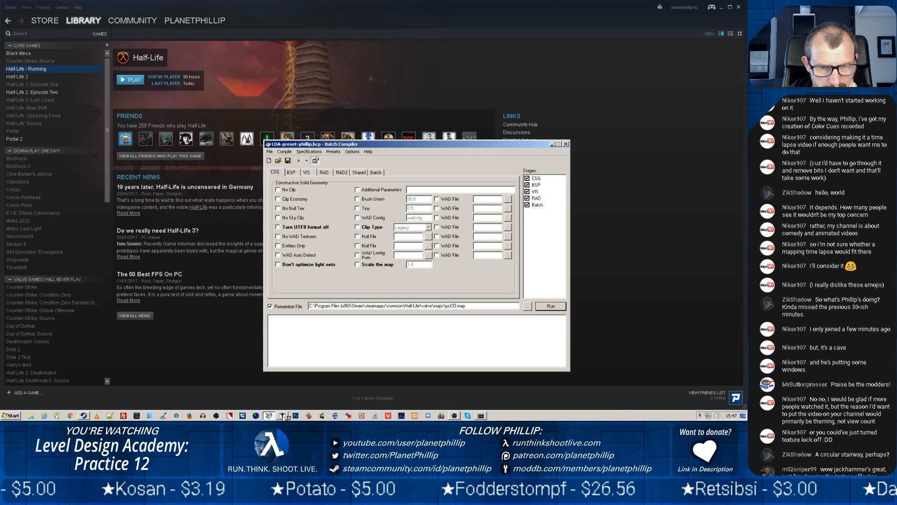
left_click(481, 416)
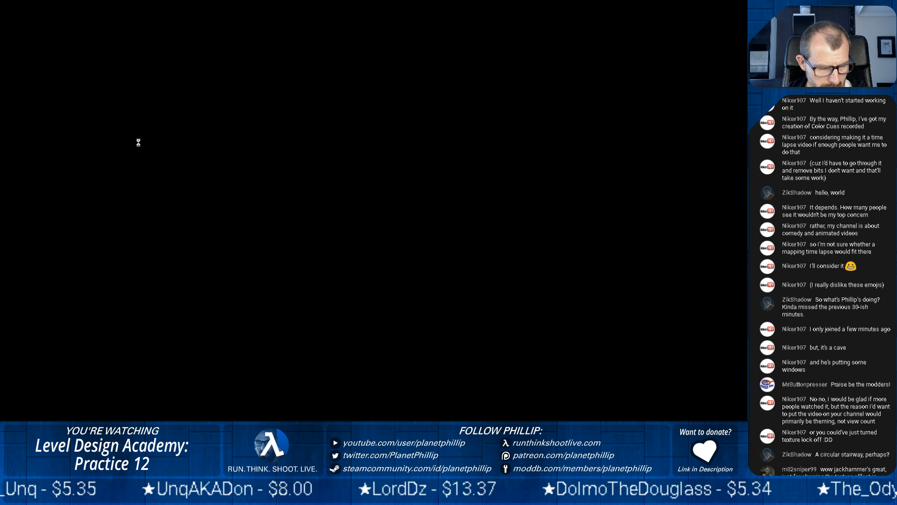
key("super")
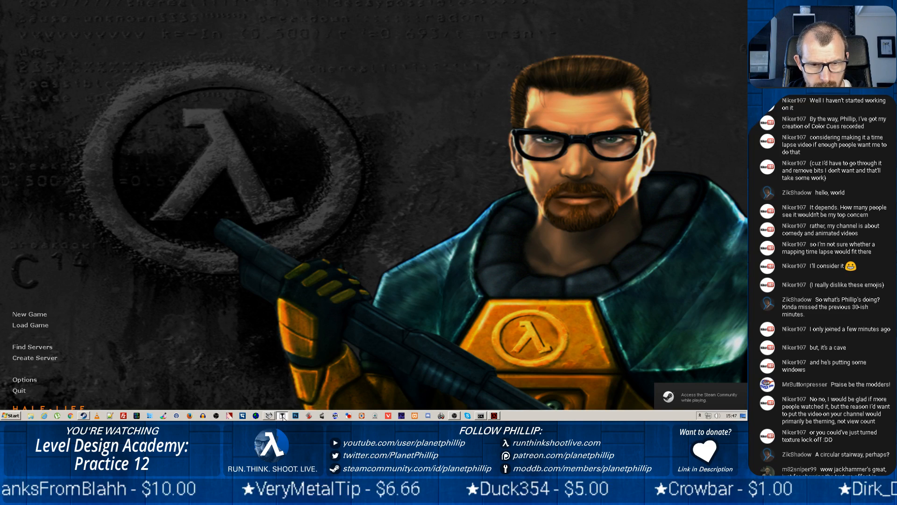
key("alt+Tab")
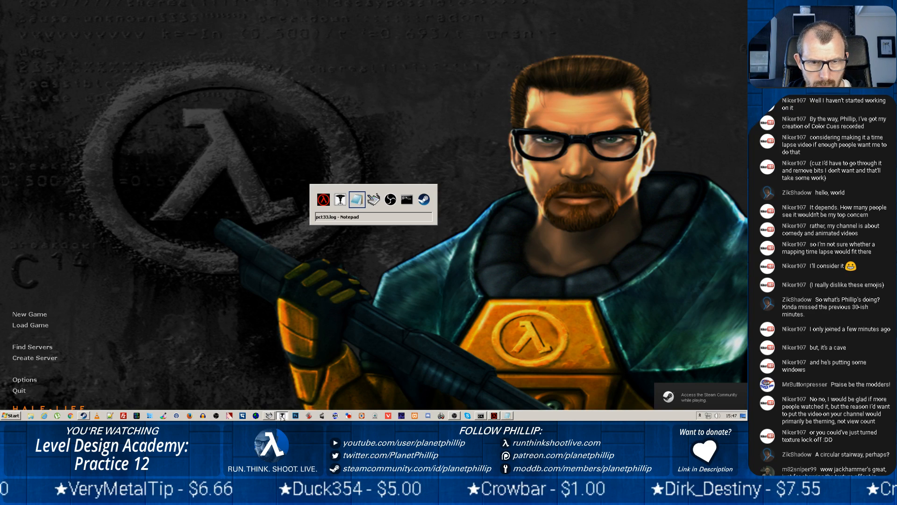
key("alt+Tab")
key("alt+Tab")
key("alt+Tab")
key("alt+Tab")
key("alt+Tab")
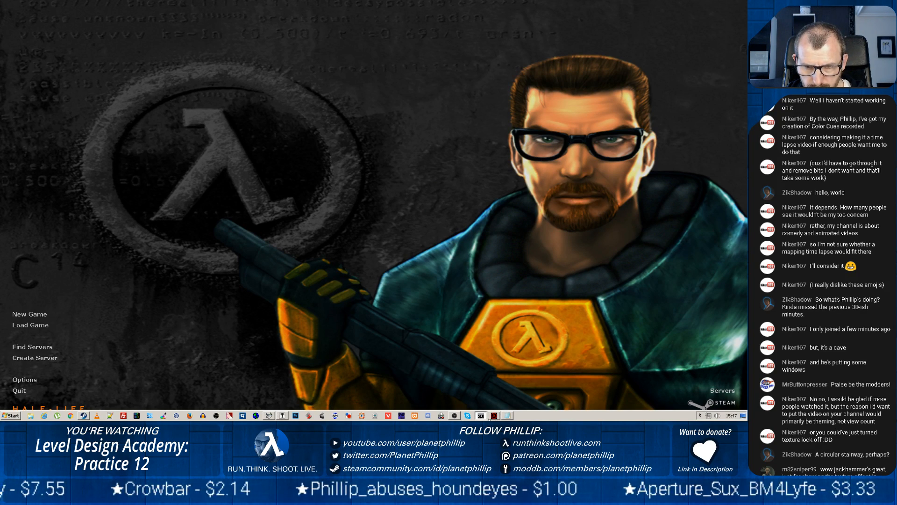
left_click(495, 416)
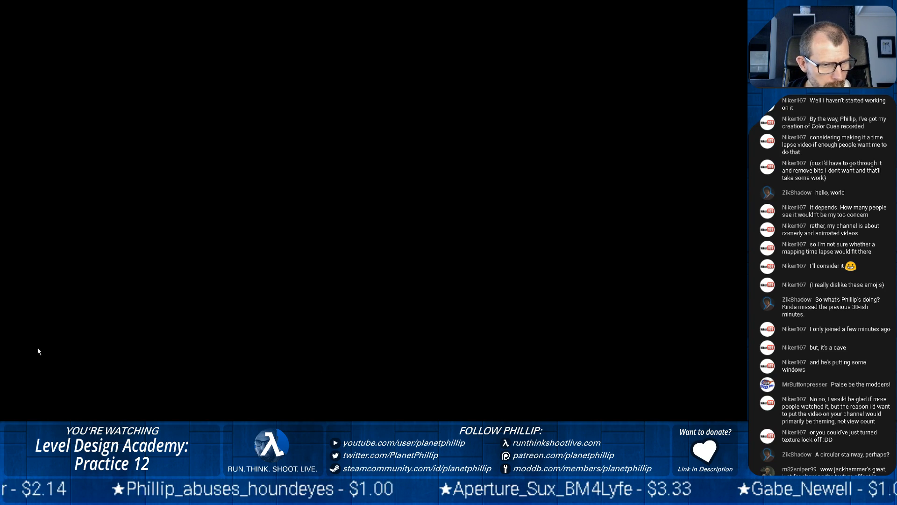
Switch from Half-Life back to the desktop and review the pct33 compile log from the end back to the BSP stage
key("super")
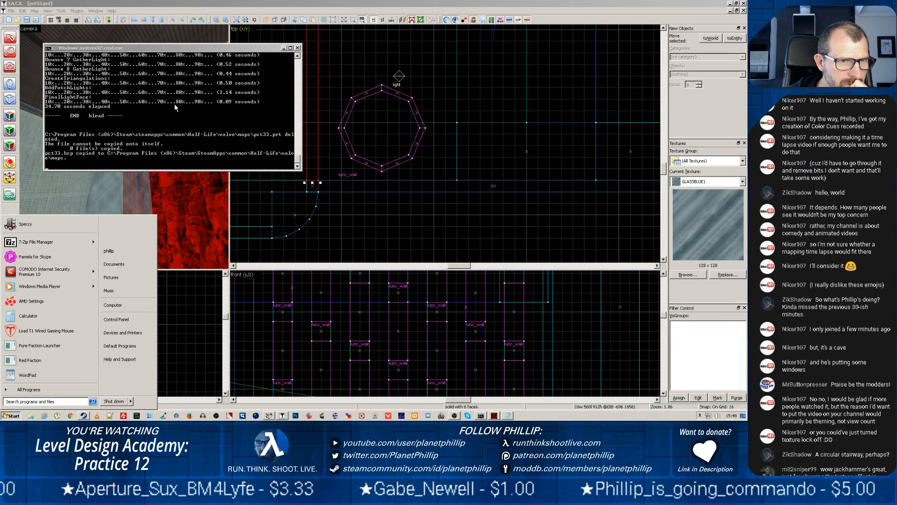
left_click(296, 163)
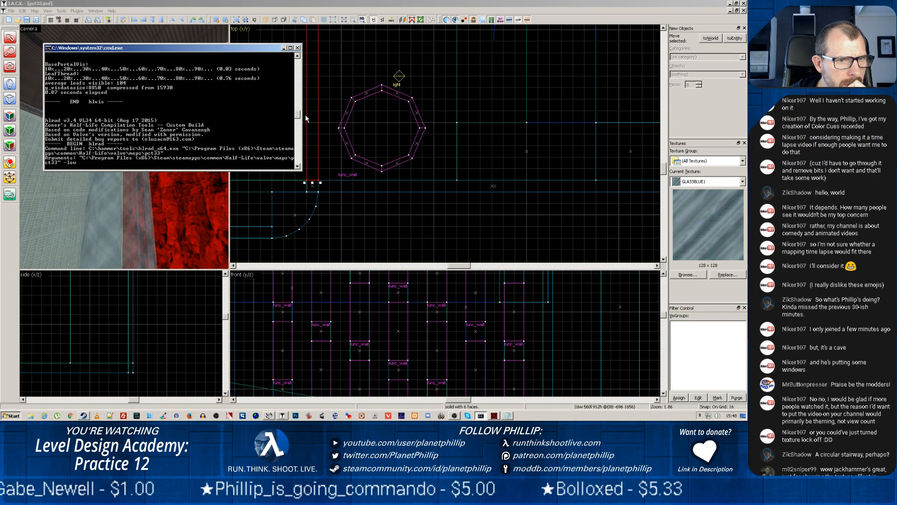
scroll(307, 112, "up", 10)
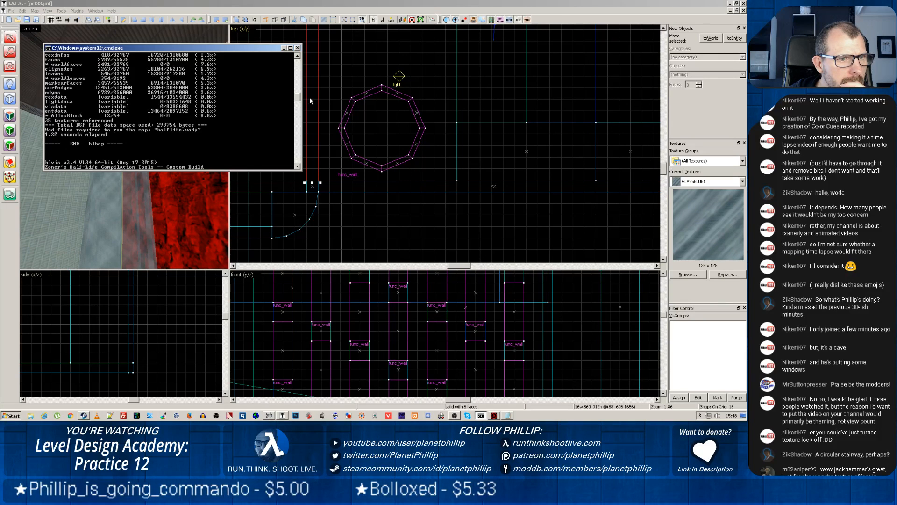
scroll(309, 97, "up", 8)
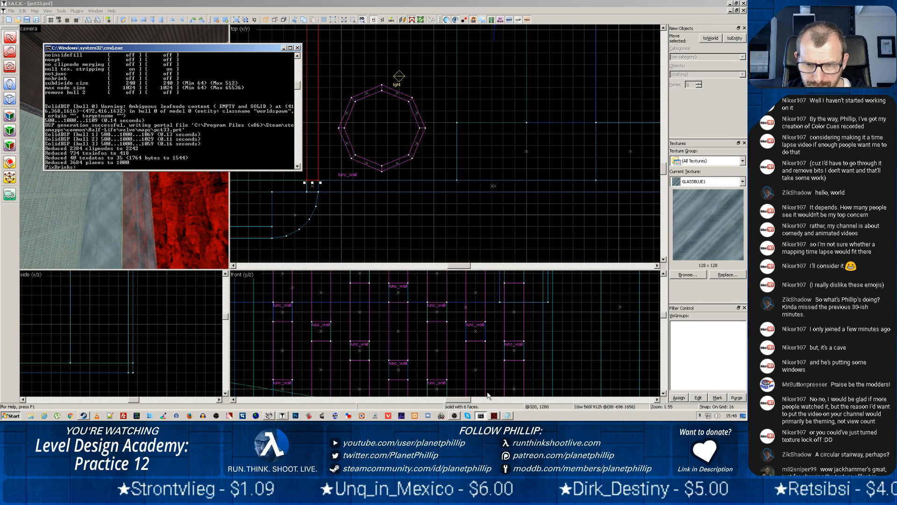
Switch to OBS, enlarge its window, and create a new Game Capture source in the JACK scene
left_click(454, 416)
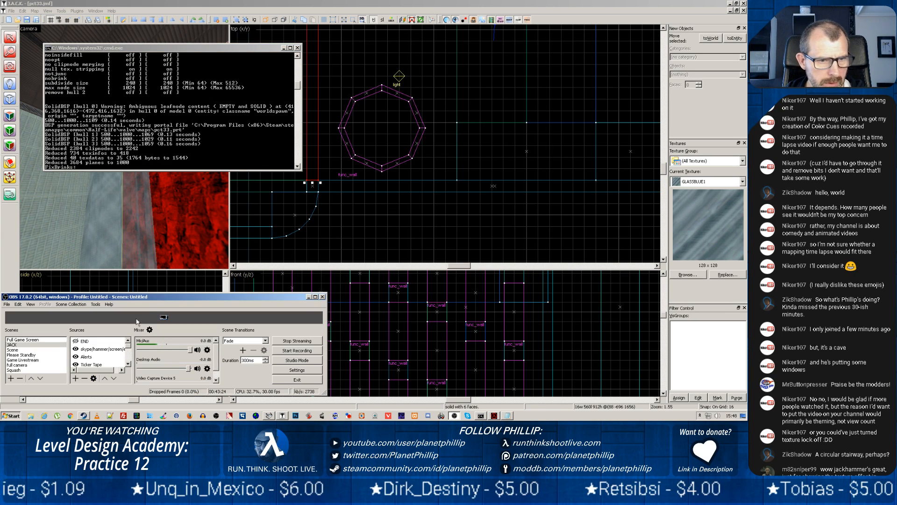
mouse_move(127, 350)
left_mouse_down()
mouse_move(136, 364)
mouse_move(138, 350)
mouse_move(140, 362)
mouse_move(140, 346)
left_mouse_up()
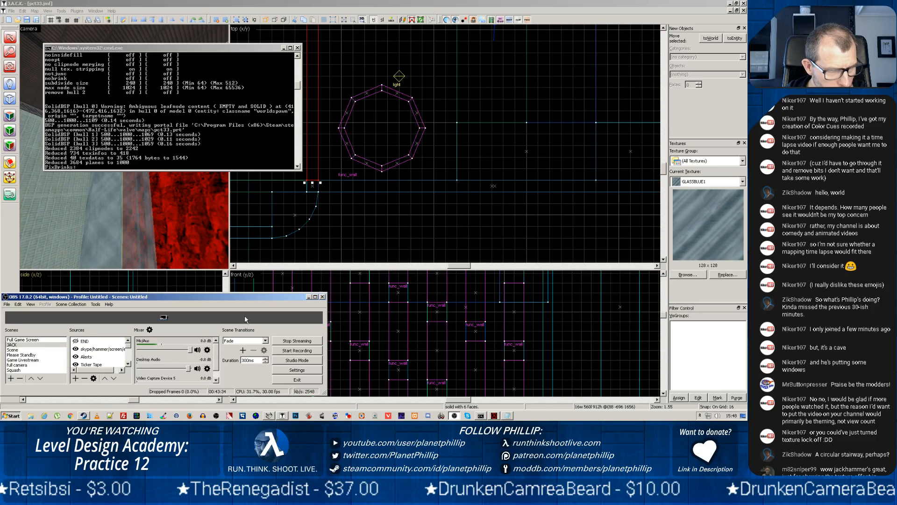
left_click_drag(415, 212, 415, 211)
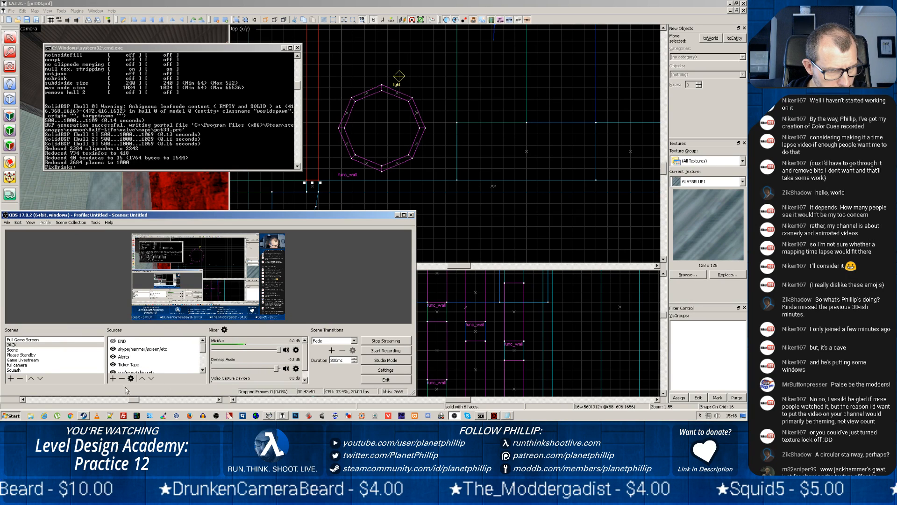
left_click(113, 378)
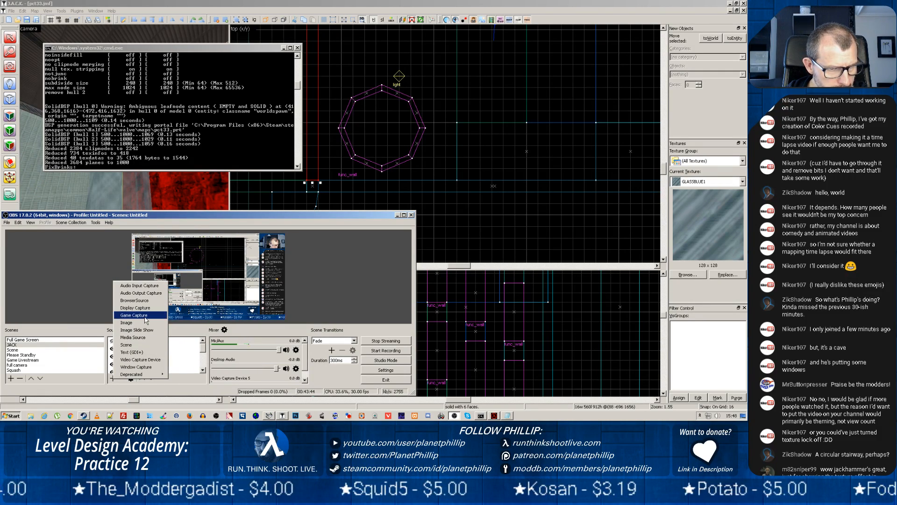
left_click(138, 315)
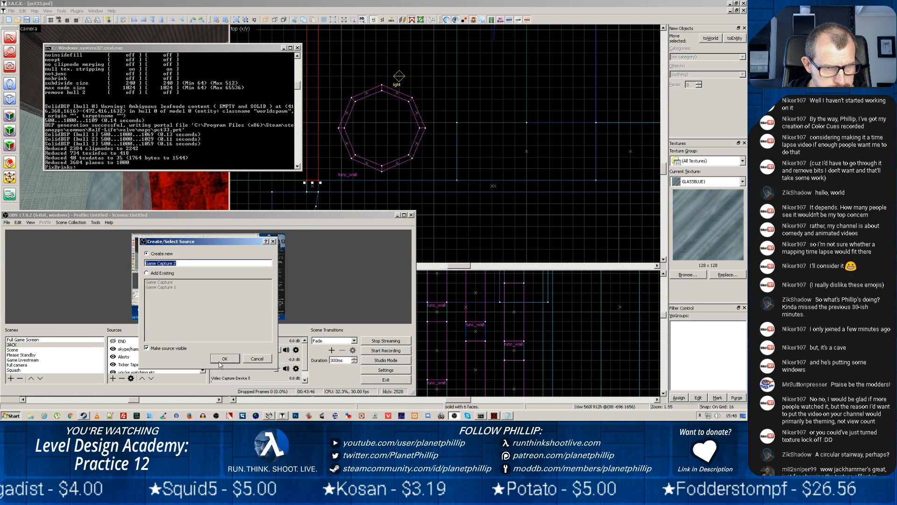
left_click(220, 360)
Set the new source's mode to Capture any fullscreen application and accept its properties
left_click(124, 315)
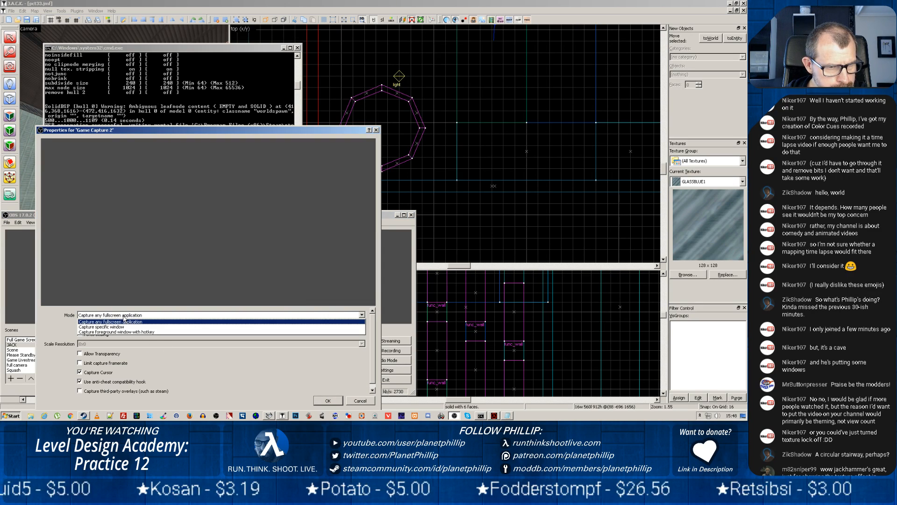
left_click(124, 321)
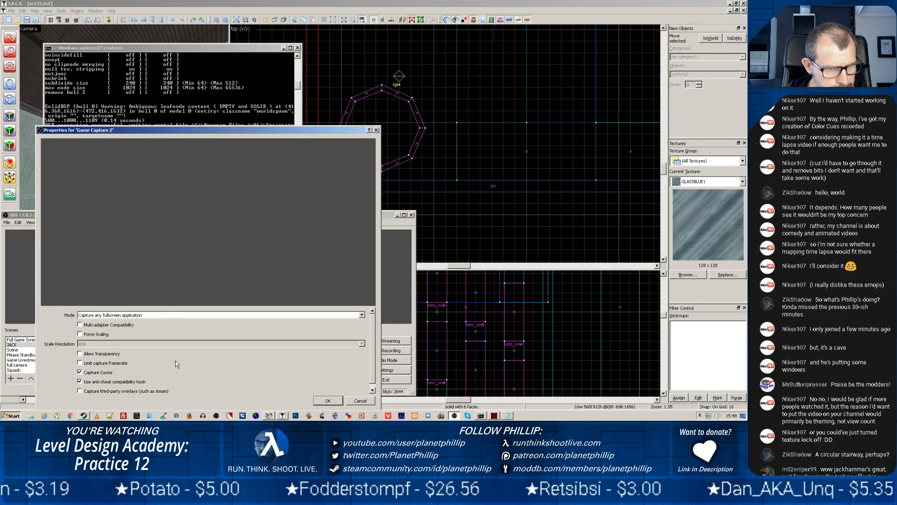
left_click(327, 402)
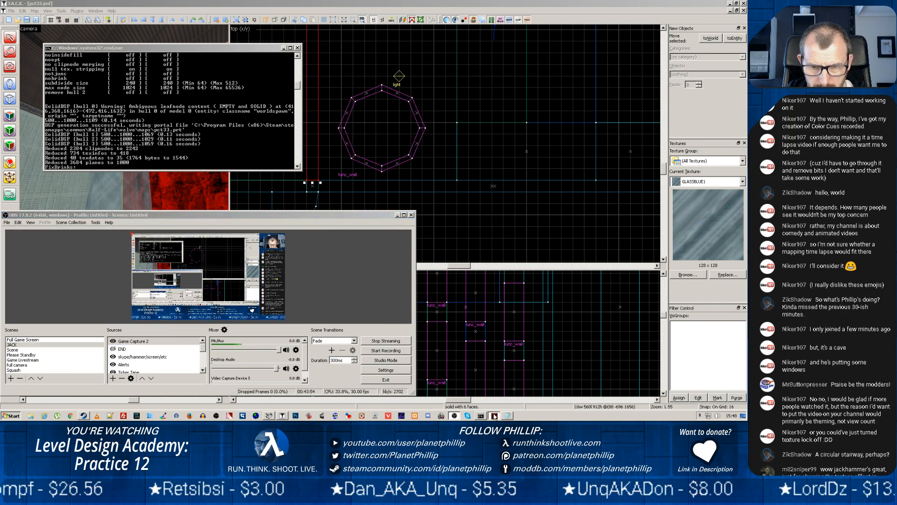
Switch back to Half-Life and load the compiled map with the console command map pct33
key("super")
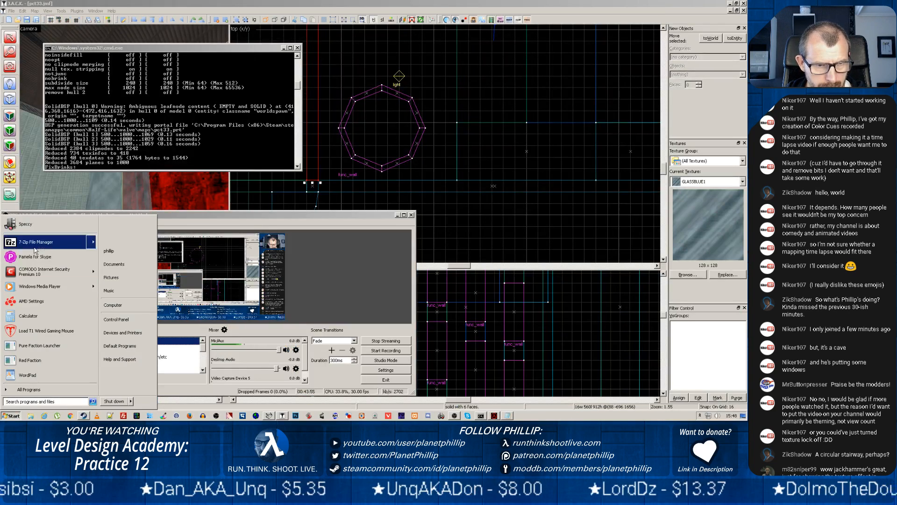
left_click(225, 215)
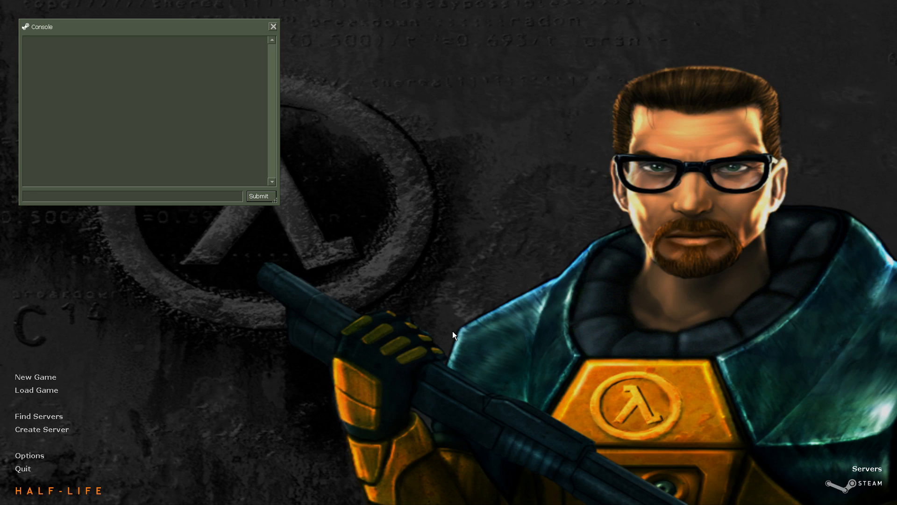
type("map pct")
type("33")
key("Return")
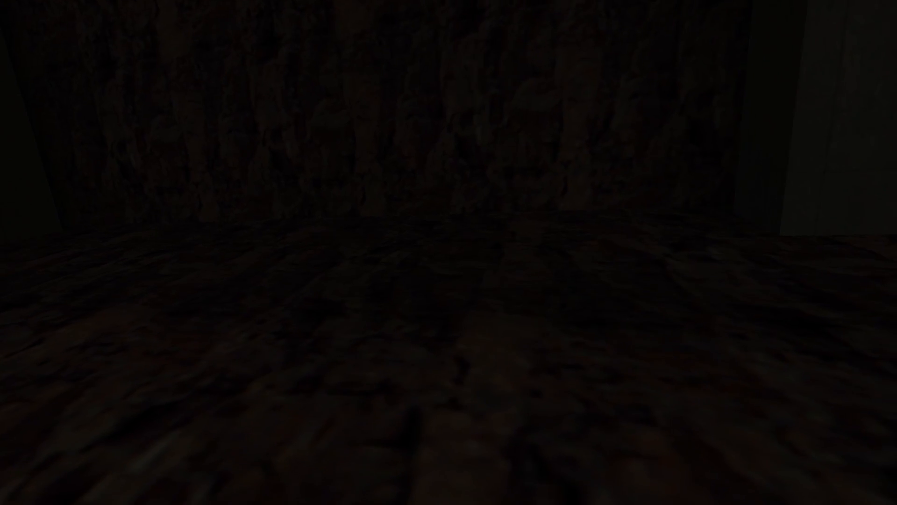
Restart the loaded map with the console command restart
key("Escape")
type("rest")
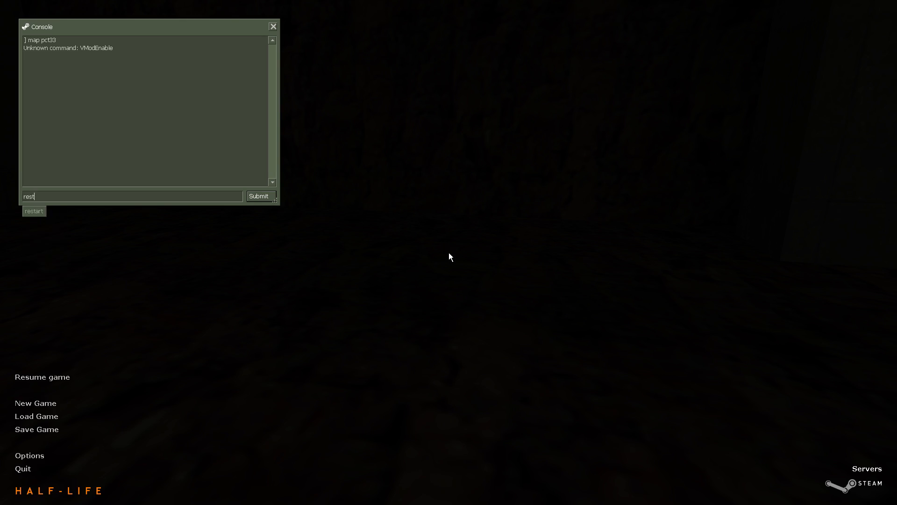
type("art")
key("Return")
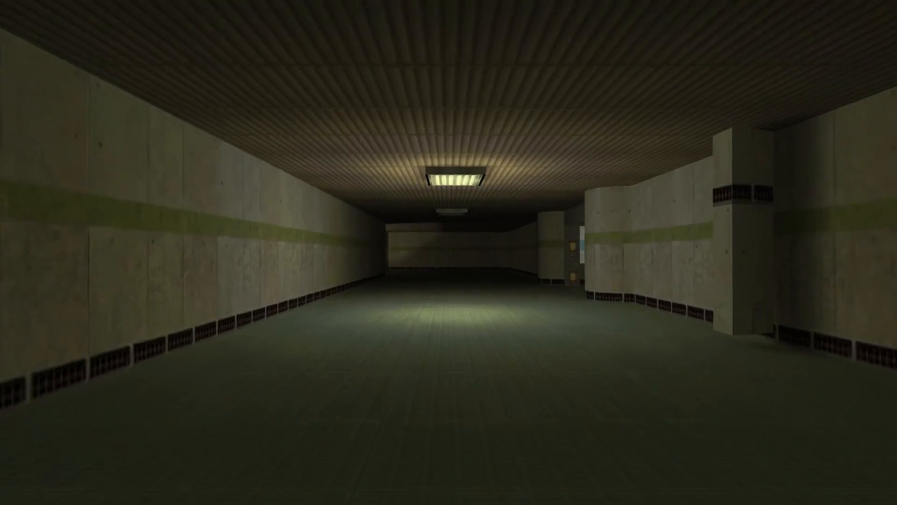
Walk through the corridors and examine the blue glass window band and the glass strip across the floor
key("w")
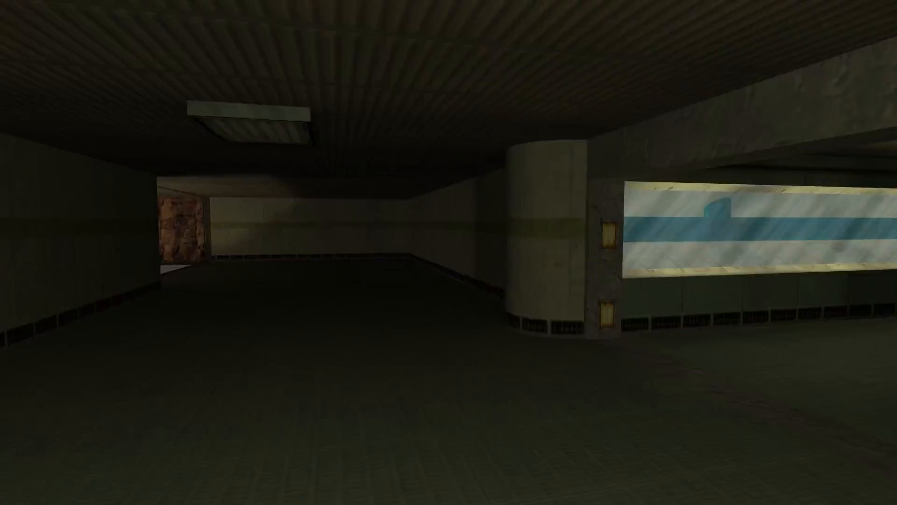
key("w")
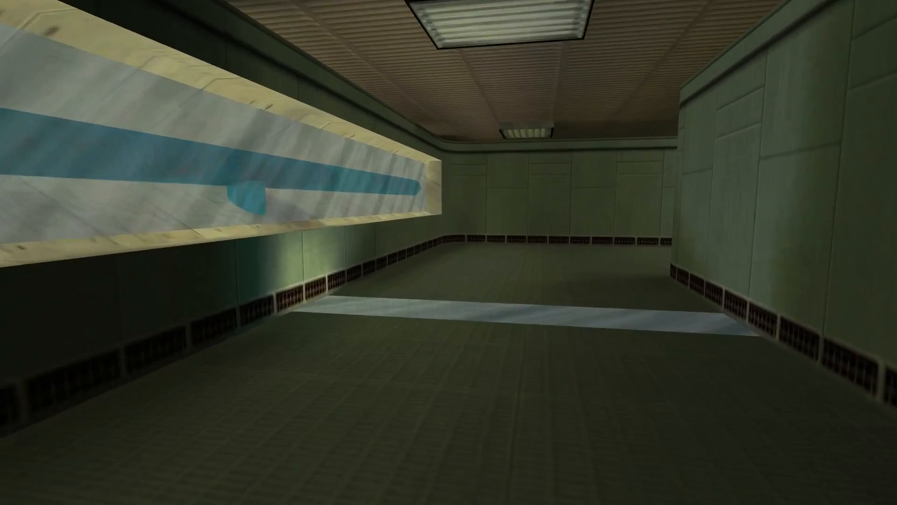
key("w")
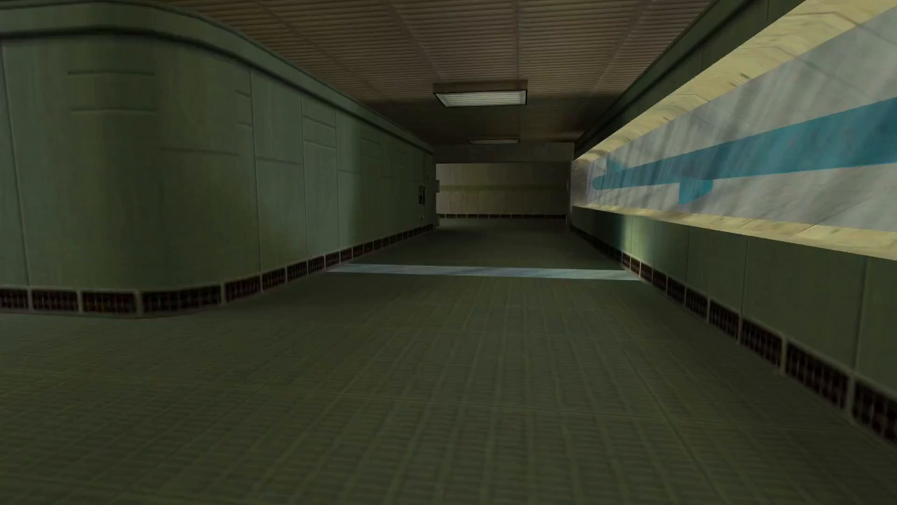
key("w")
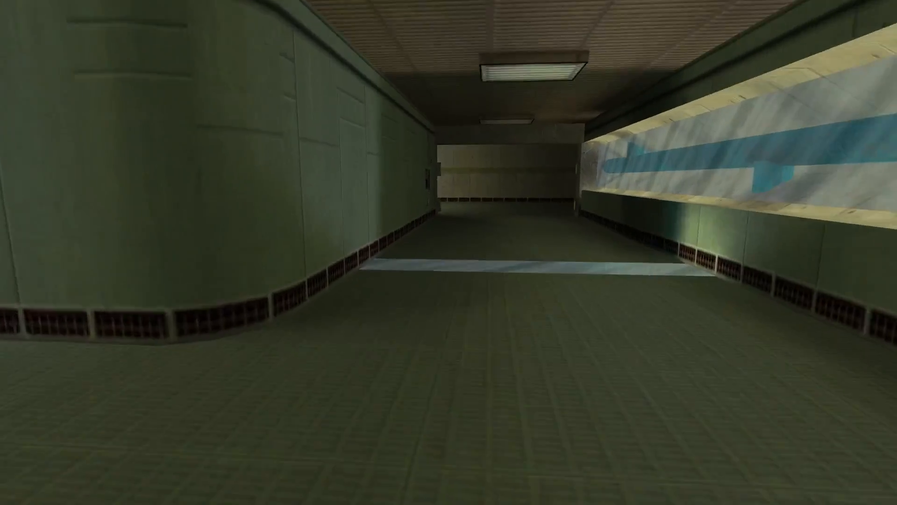
key("w")
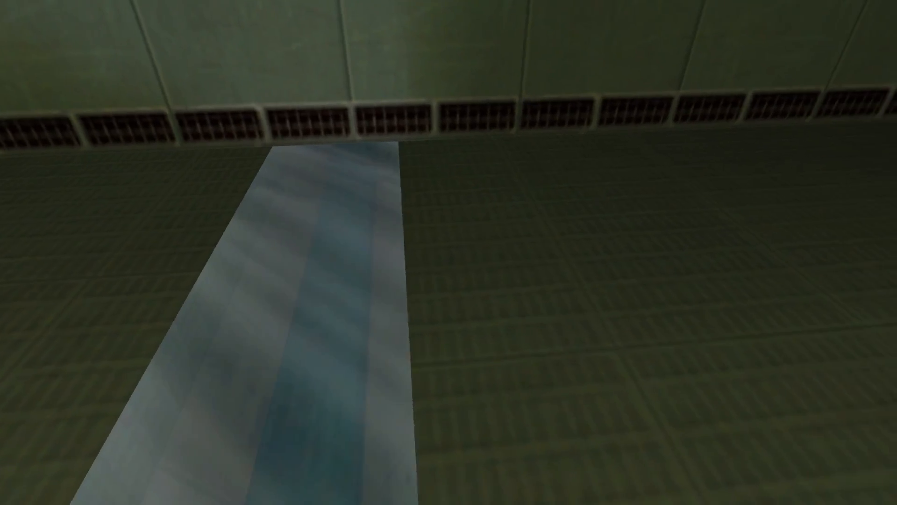
key("w")
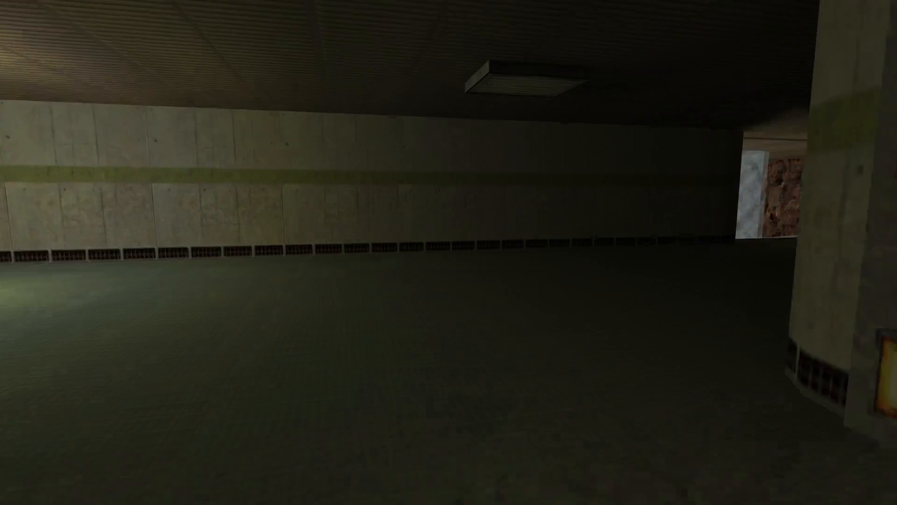
key("w")
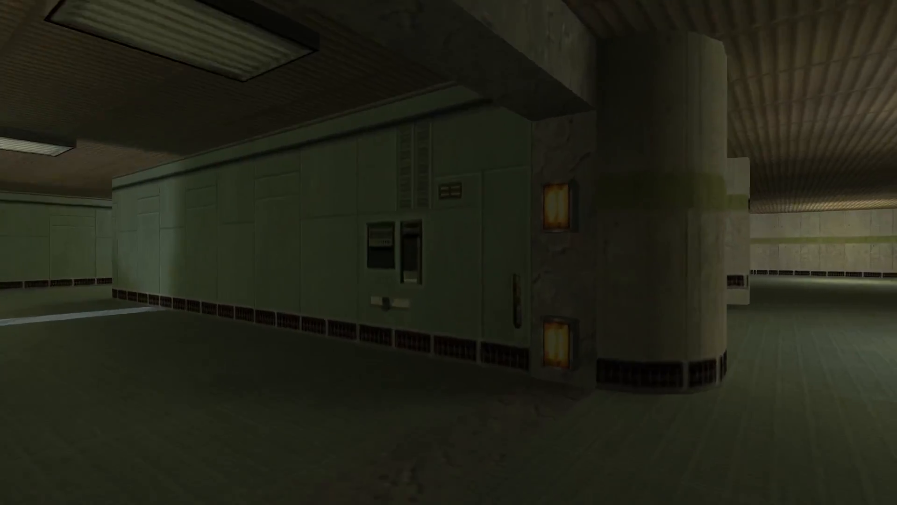
key("w")
Walk to the opening above the rock shaft and examine the transparent glass column from several angles
key("s")
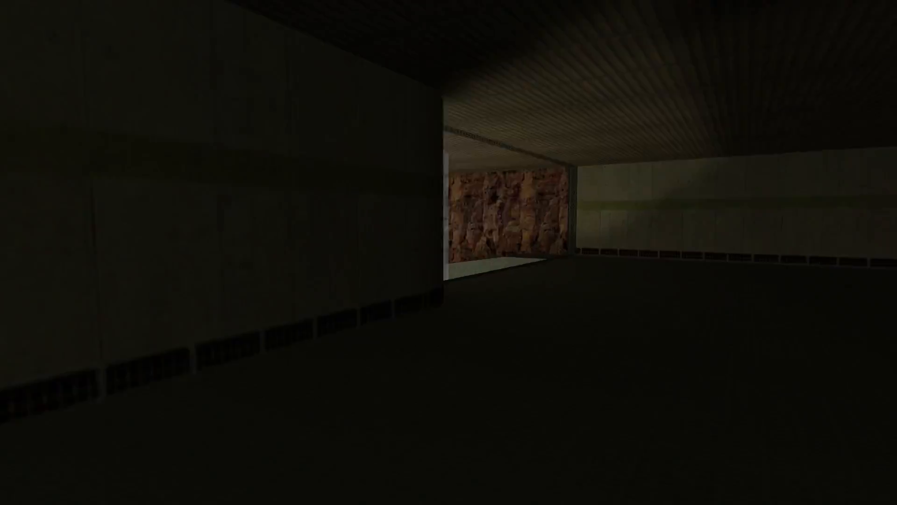
key("w")
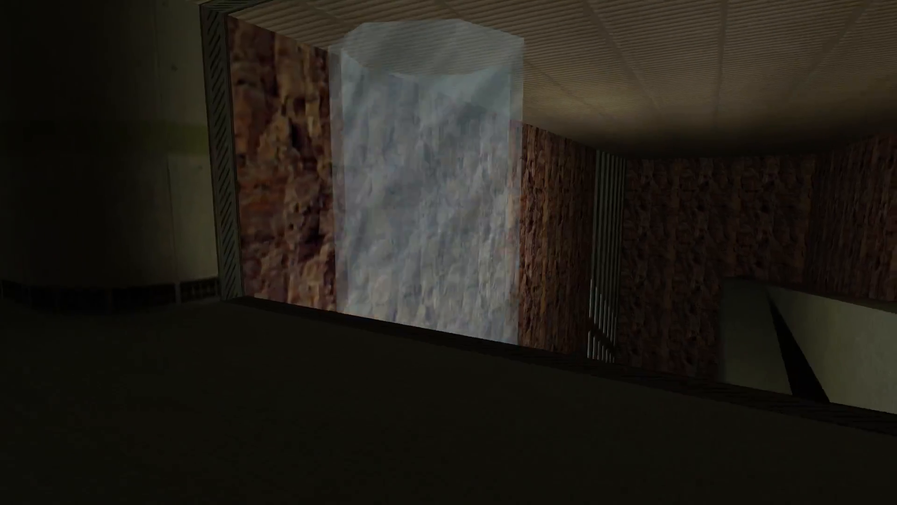
key("w")
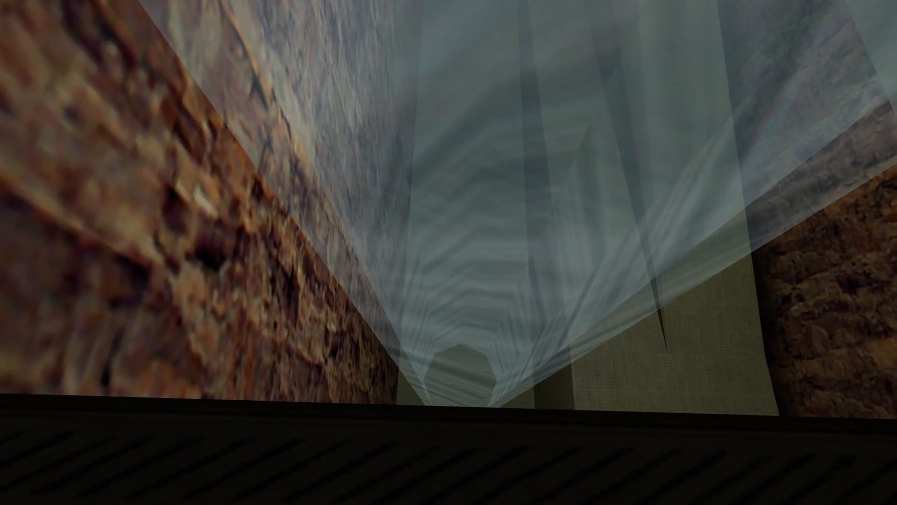
key("d")
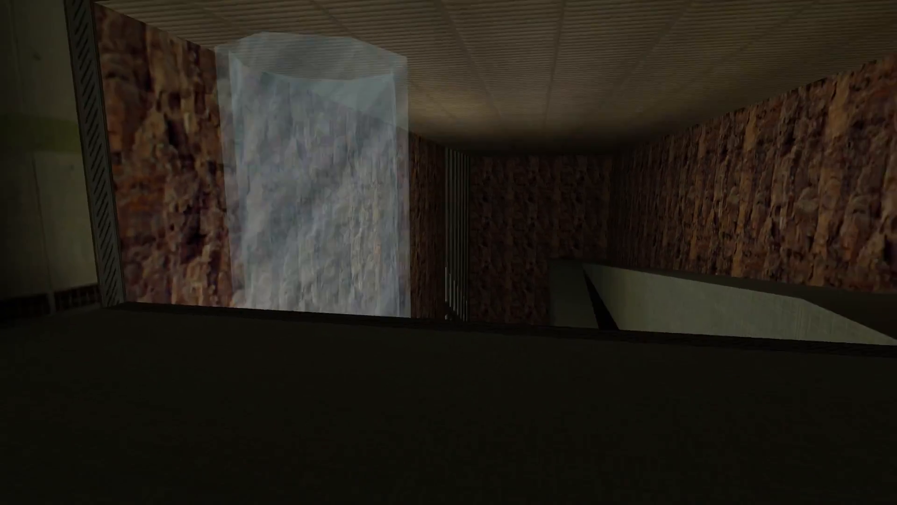
key("a")
key("a")
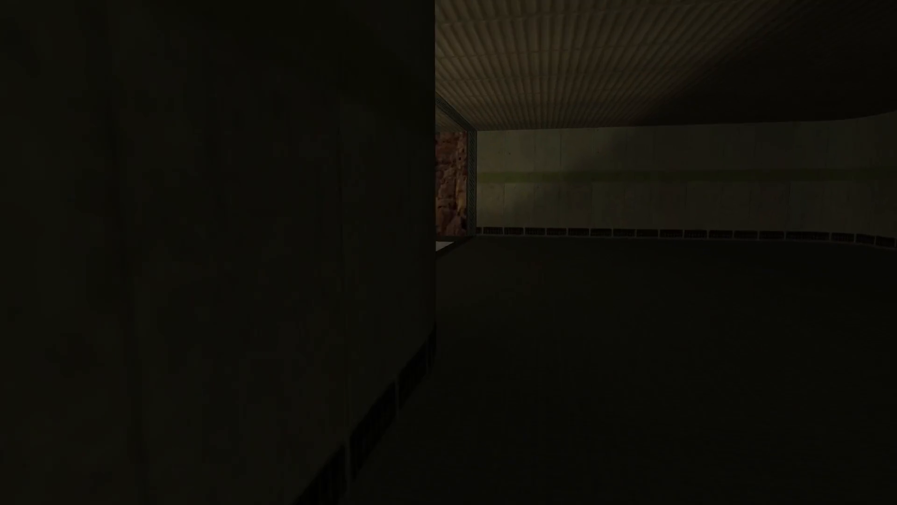
key("d")
key("w")
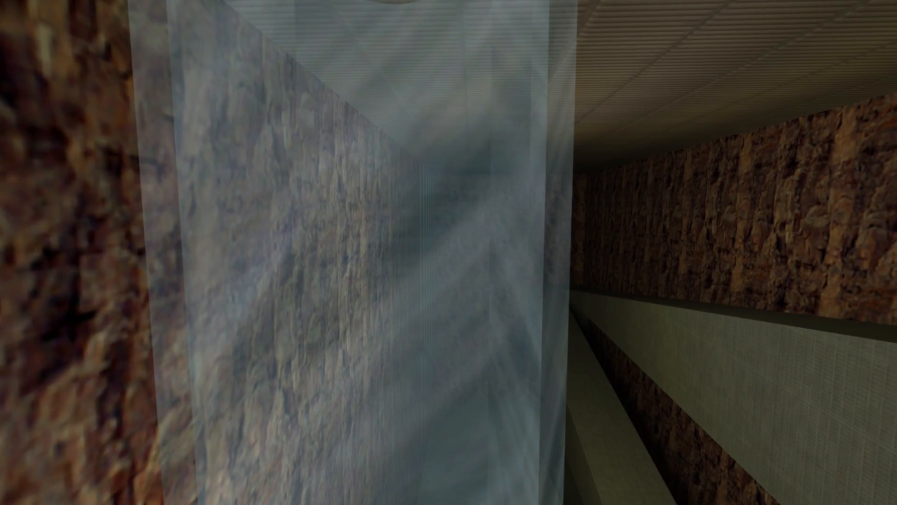
key("s")
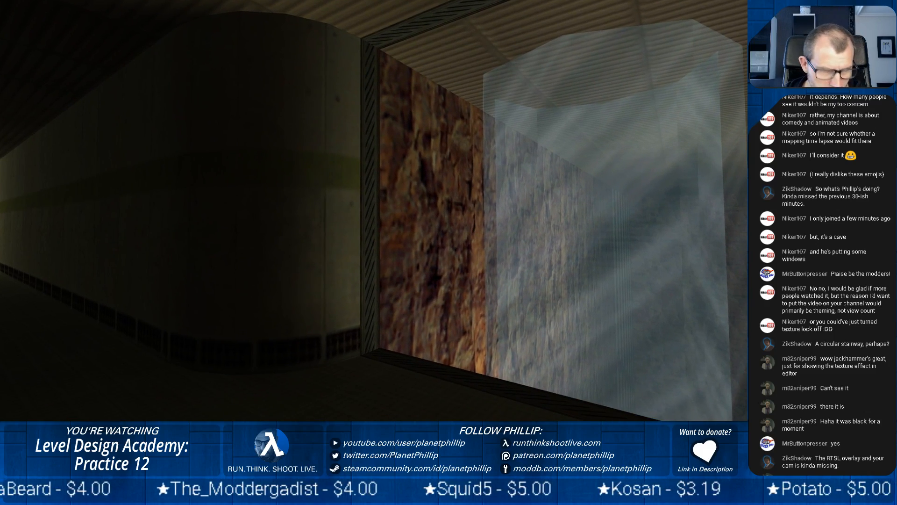
Walk back into the green-panelled corridor and examine its window band, floor strip and curved wall
key("w")
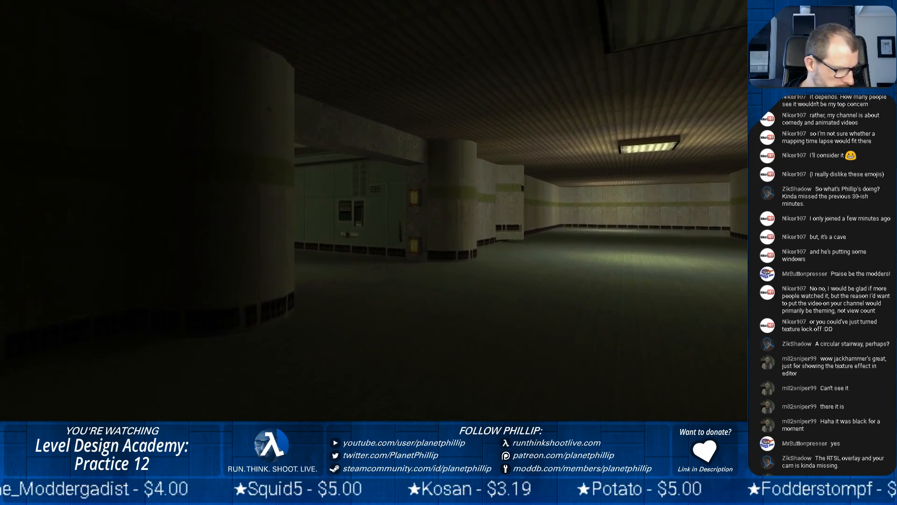
key("s")
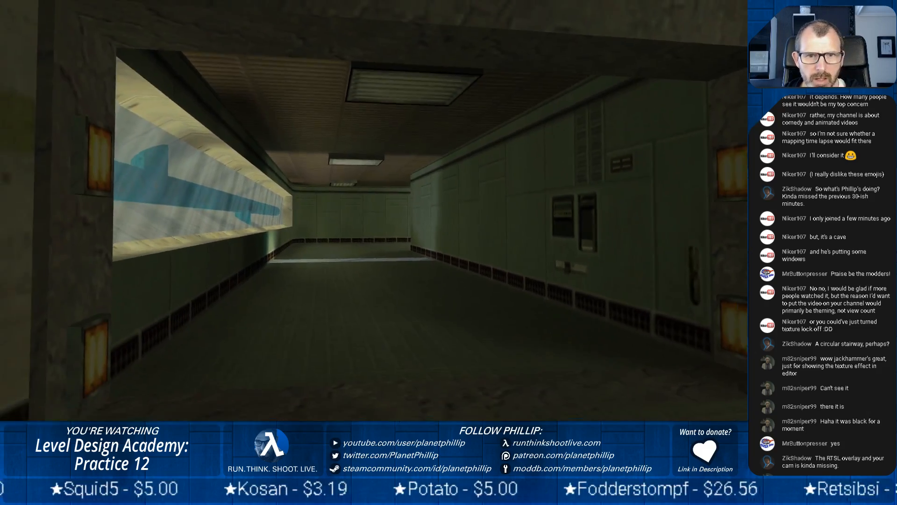
key("w")
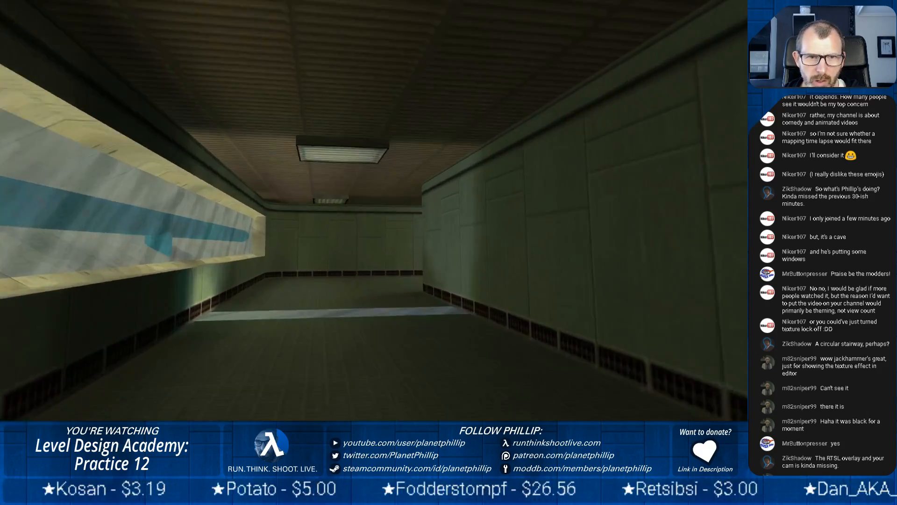
key("a")
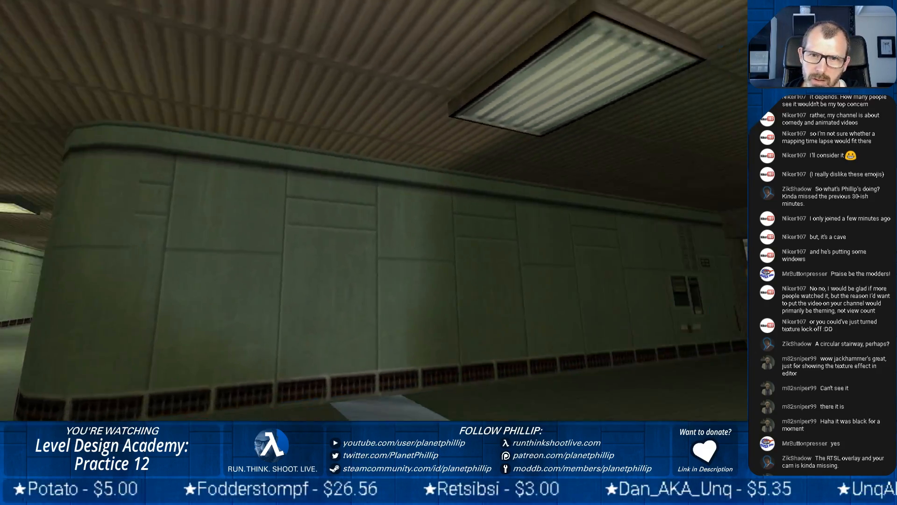
key("w")
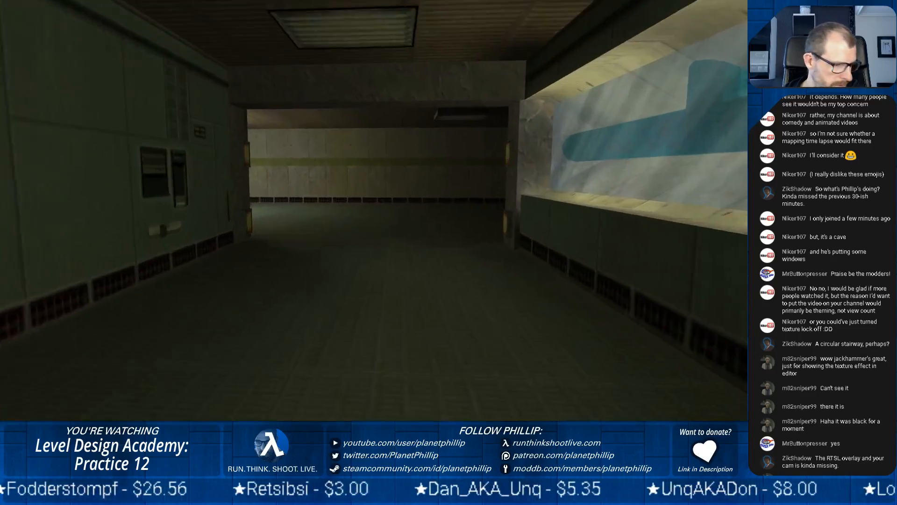
Inspect the shaft's ramps, slotted glass wall and striped opening frame, and view the glass column from the lower ramps
key("w")
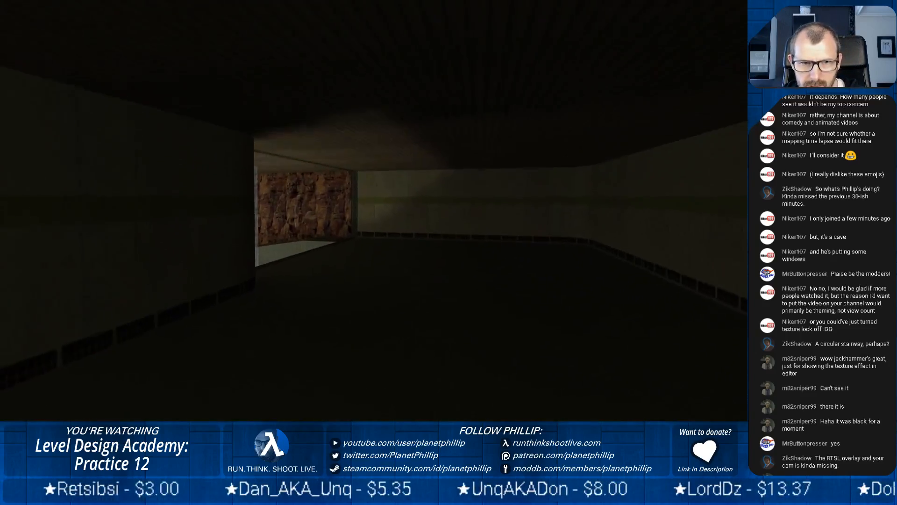
key("w")
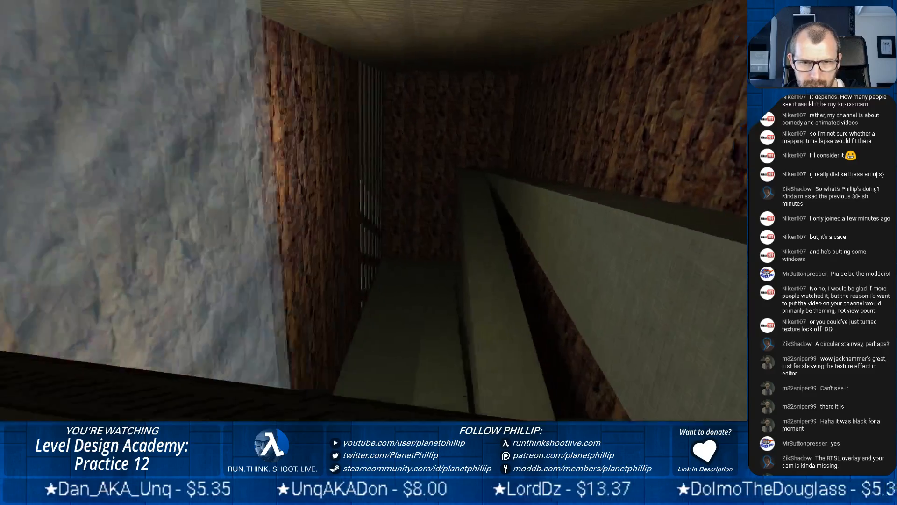
key("w")
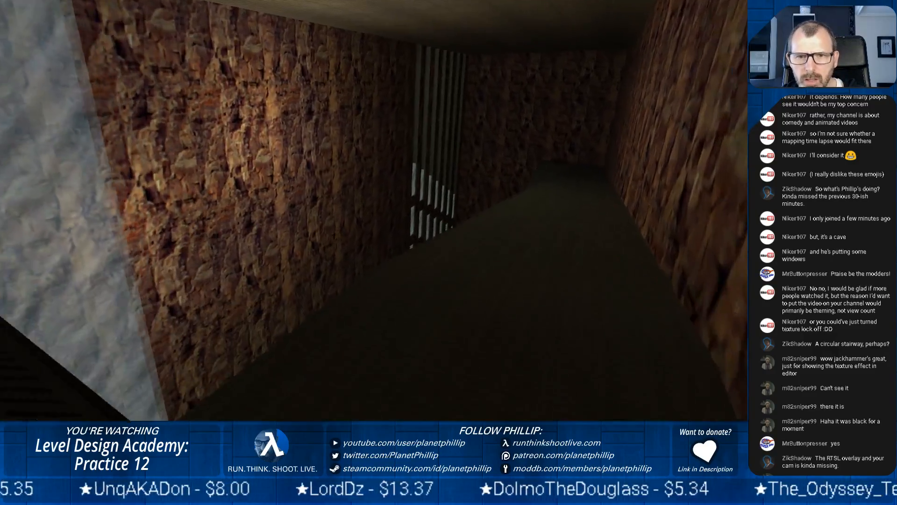
key("w")
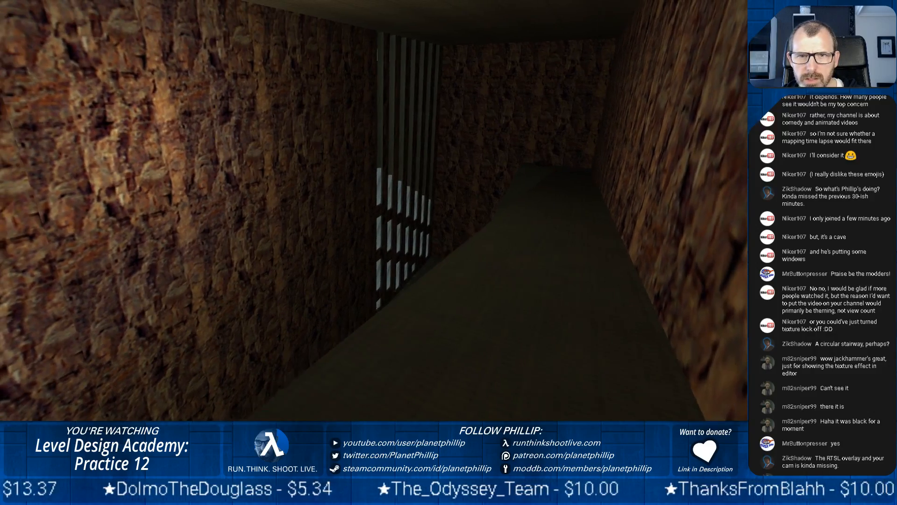
key("s")
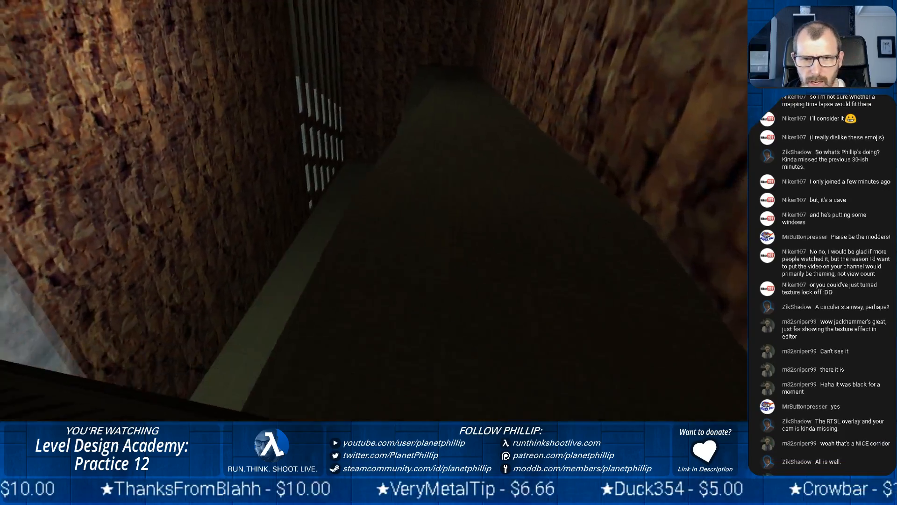
key("w")
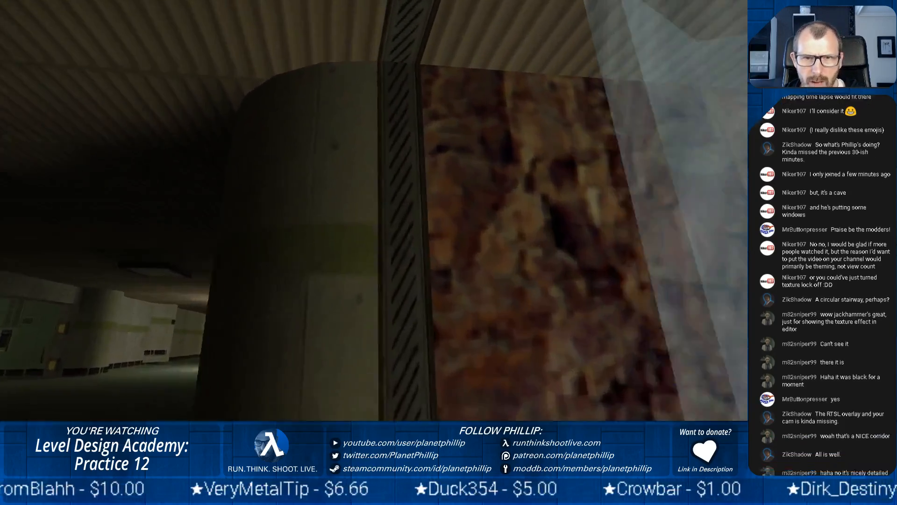
key("w")
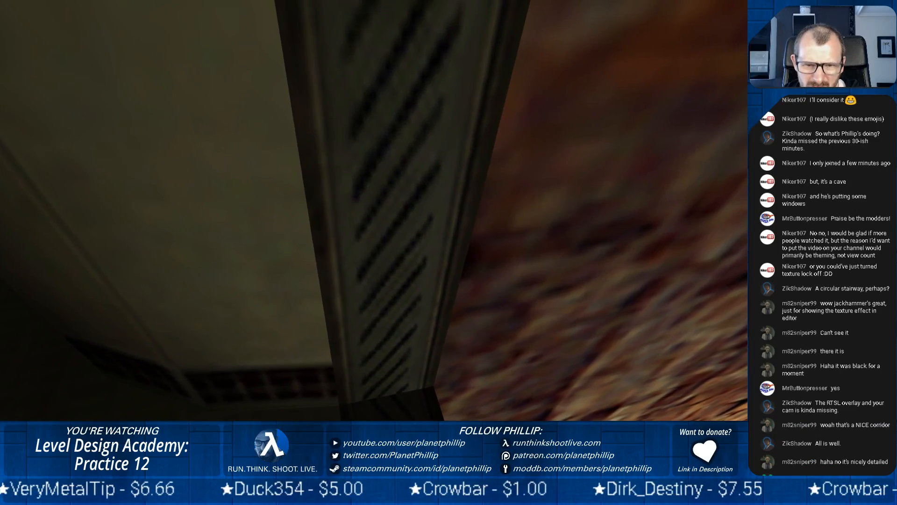
key("s")
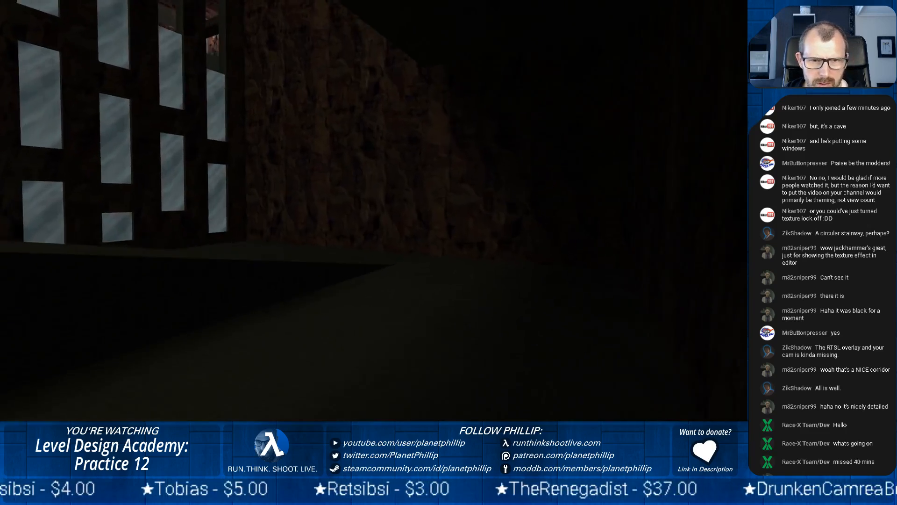
key("w")
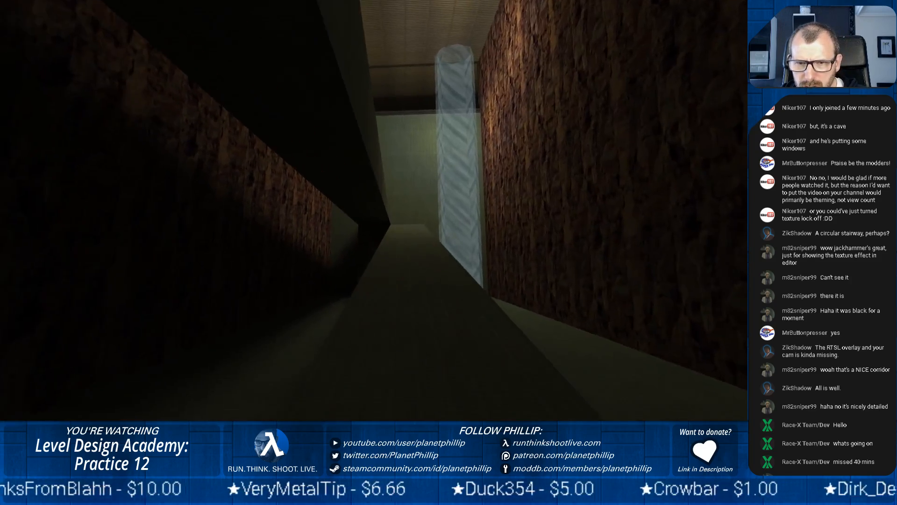
Restart the map with the console command restart
key("Escape")
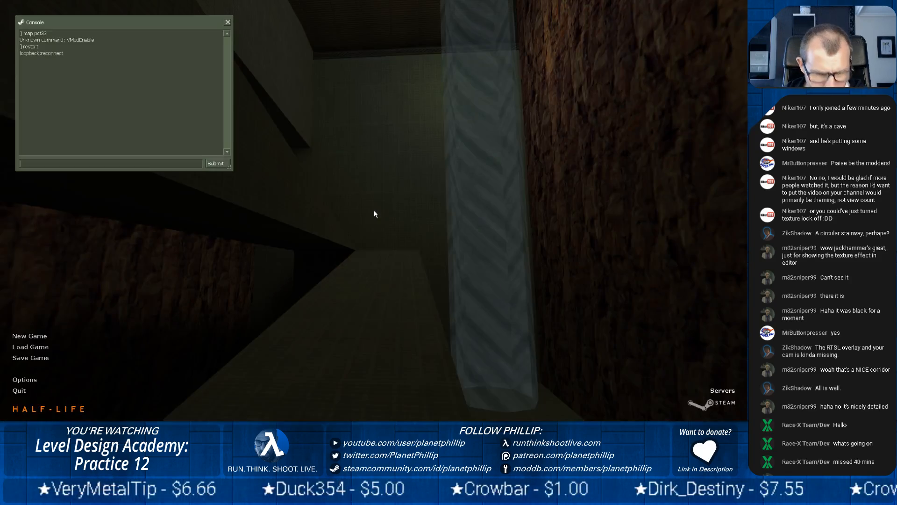
type("restart")
key("Return")
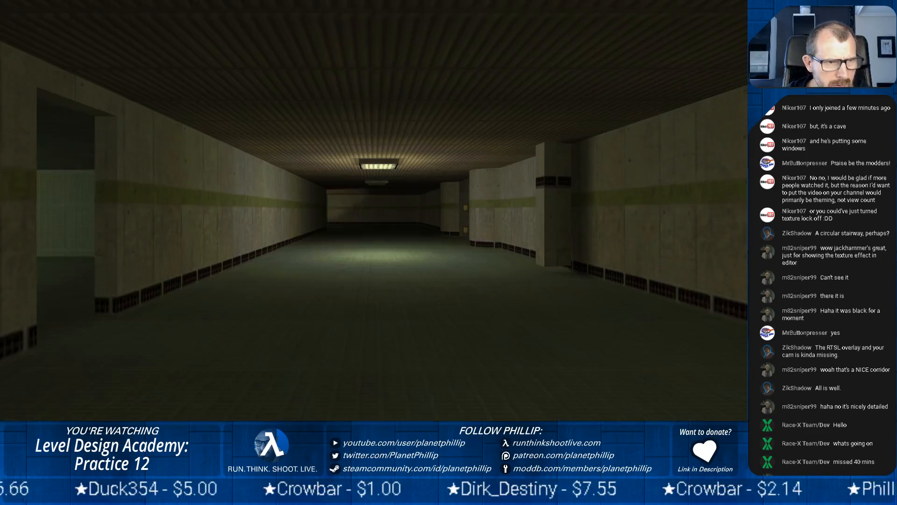
Go through the rock cavern down to its lower floor and examine the rock-and-glass wall's panes up close
key("w")
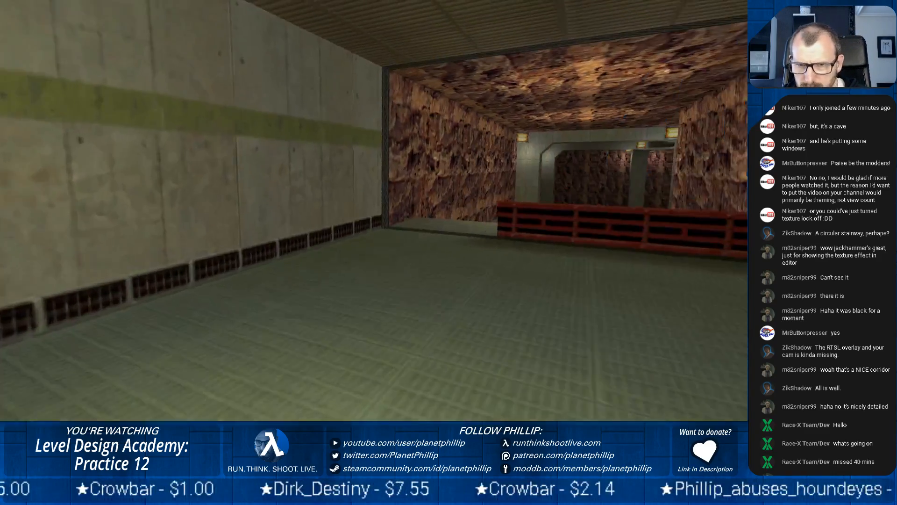
key("w")
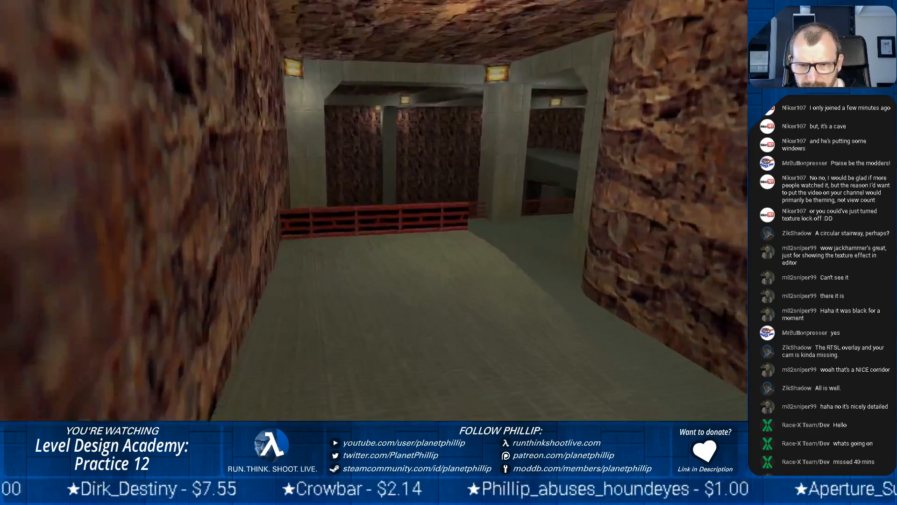
key("w")
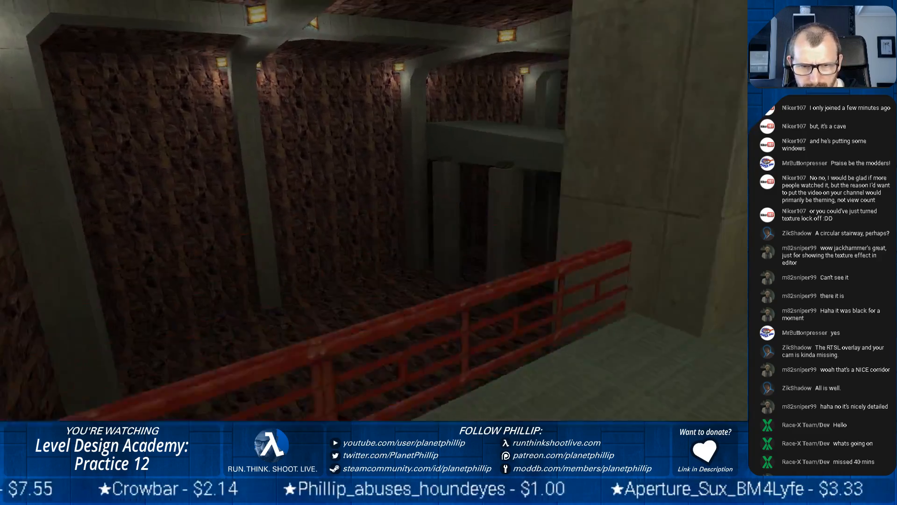
key("w")
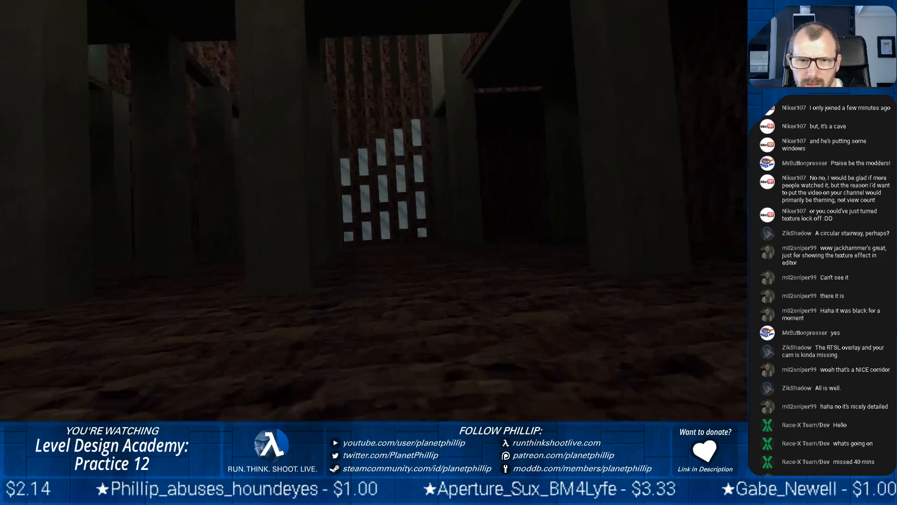
key("w")
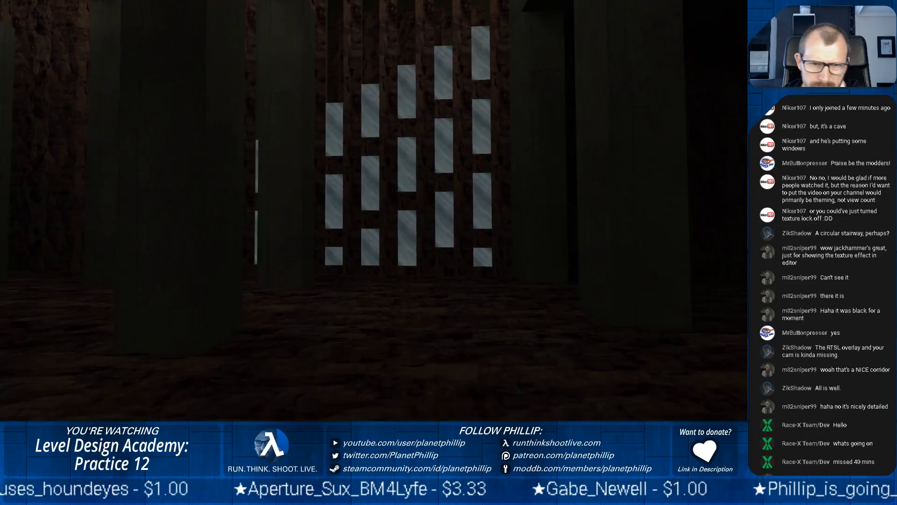
key("w")
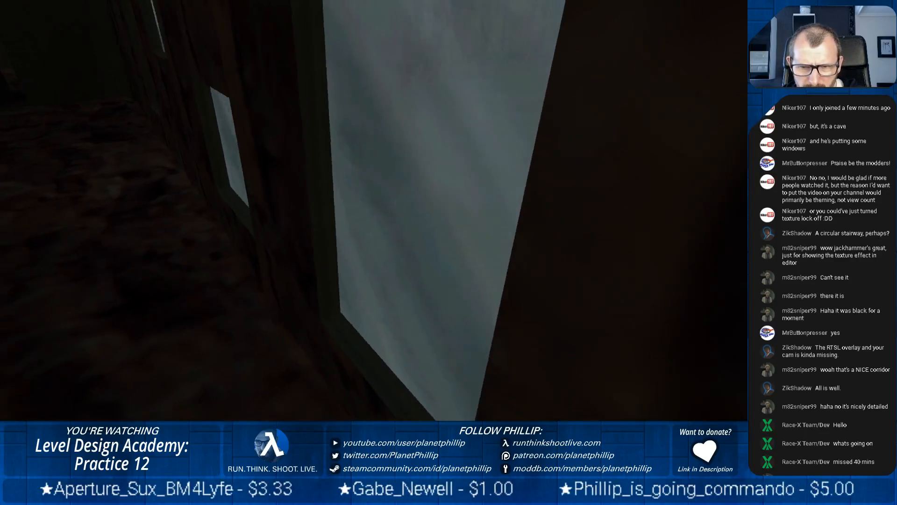
key("s")
key("w")
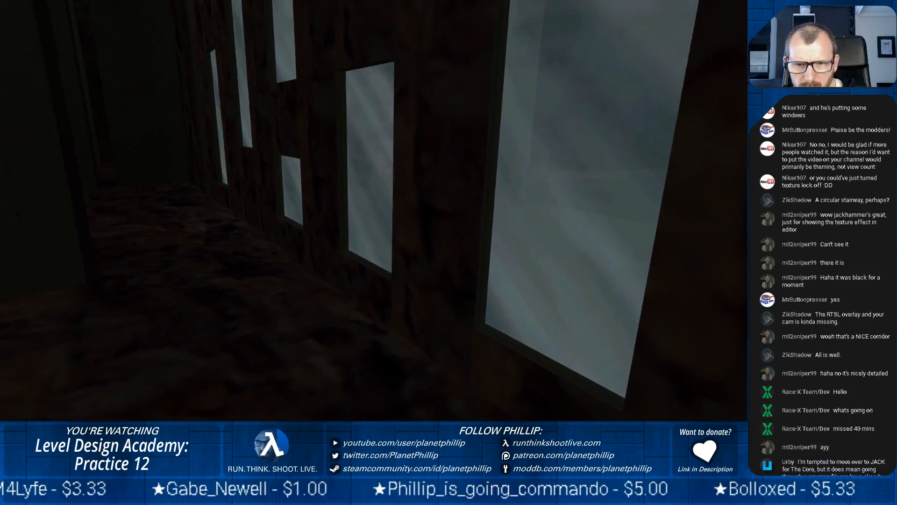
Walk among the concrete pillars on the cavern floor, look up at the beams, and view the whole rock-and-glass wall
key("w")
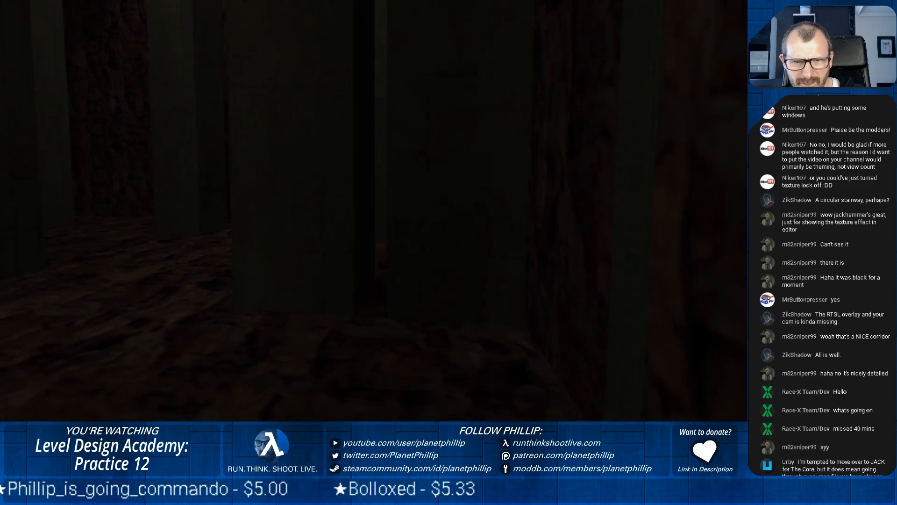
key("w")
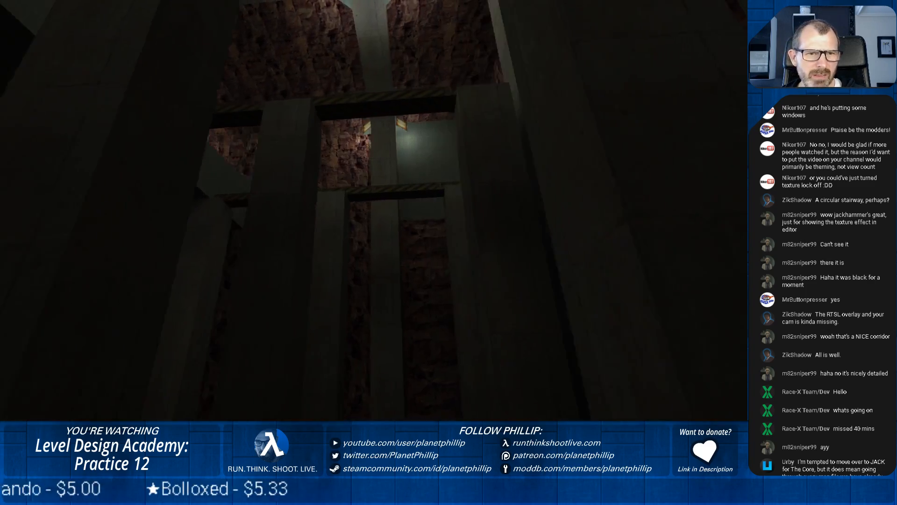
key("w")
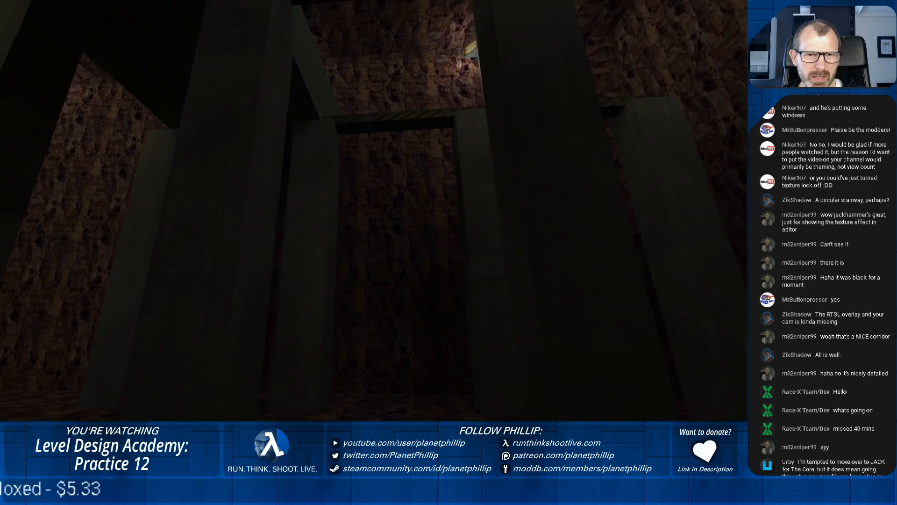
key("w")
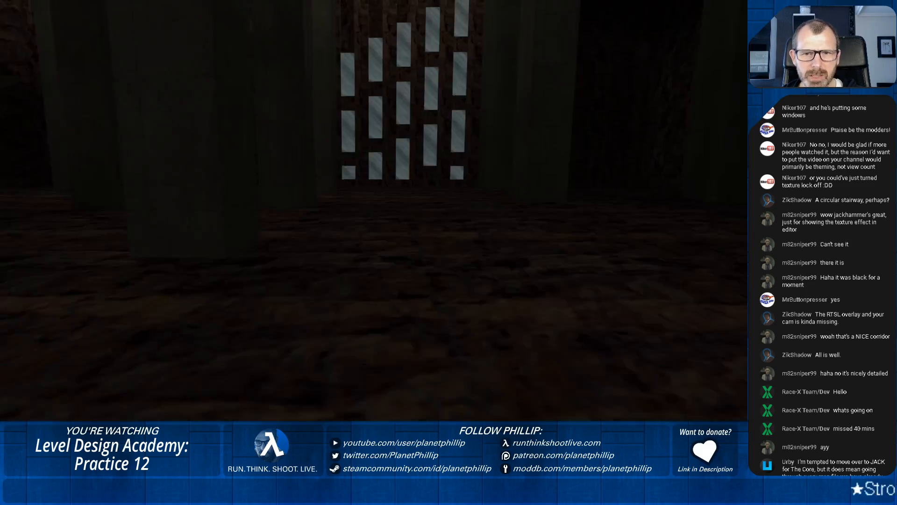
key("w")
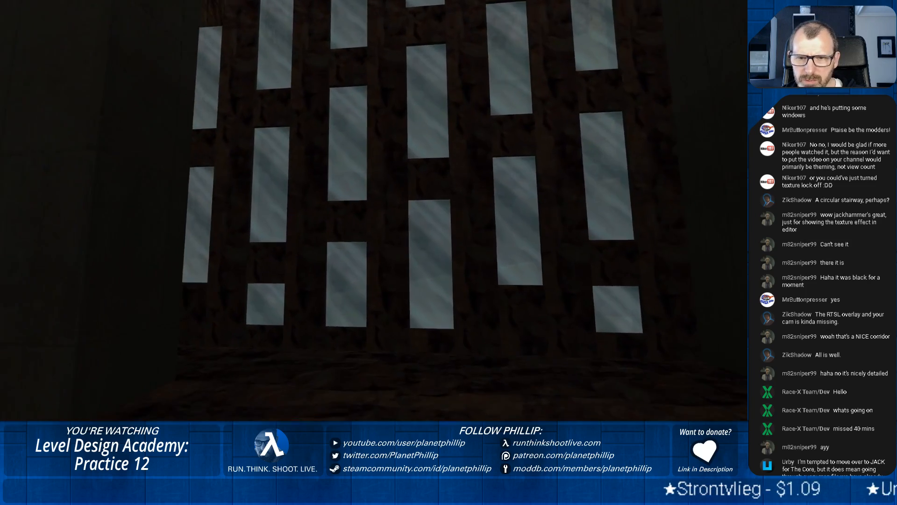
View the lower panes of the rock-and-glass wall from several distances and angles on the cavern floor
key("s")
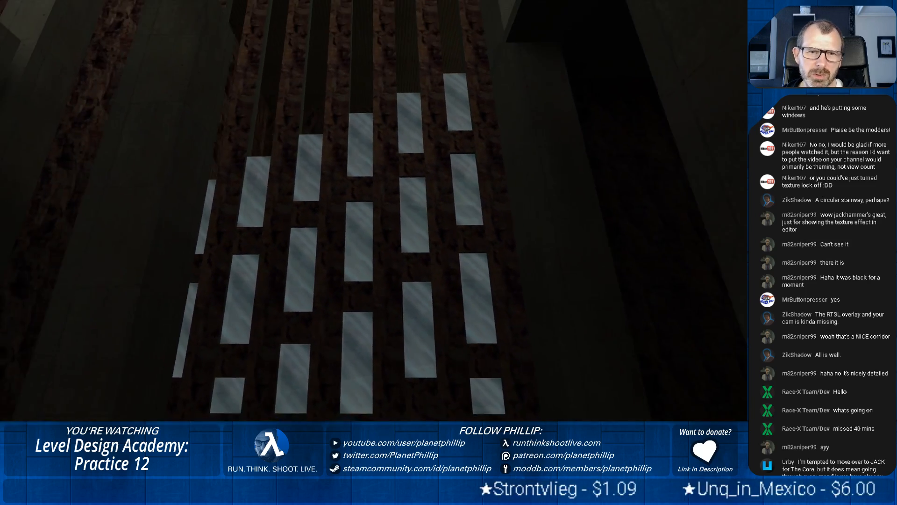
key("s")
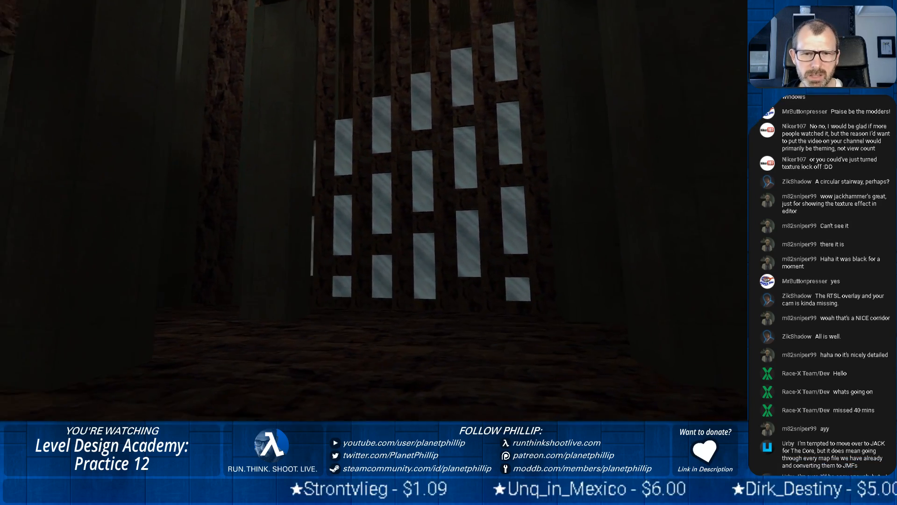
key("w")
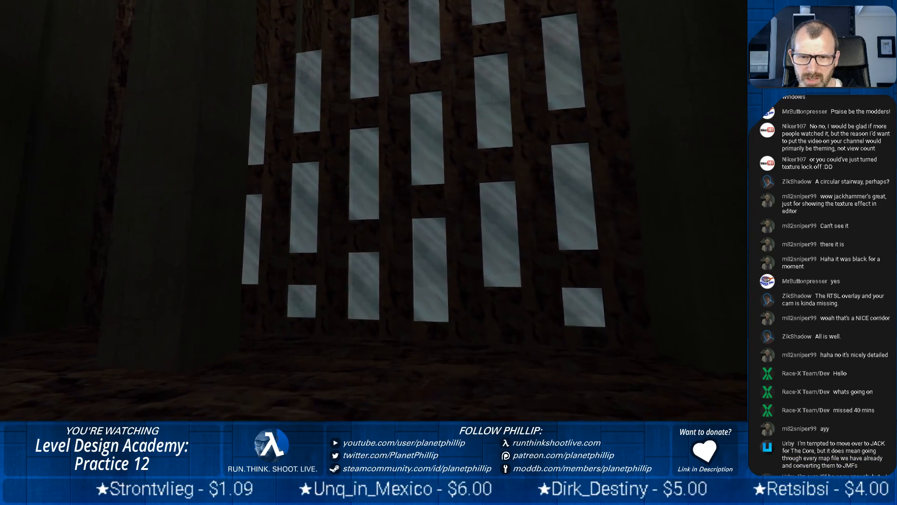
key("a")
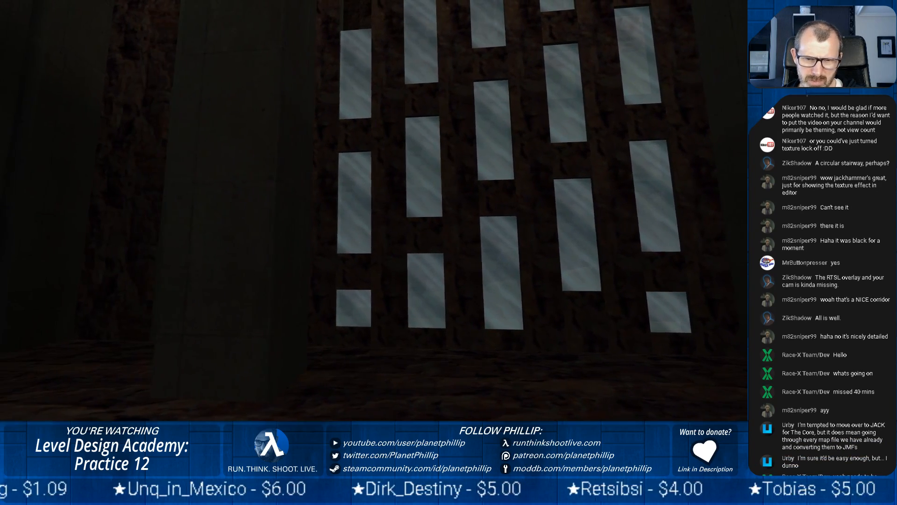
key("d")
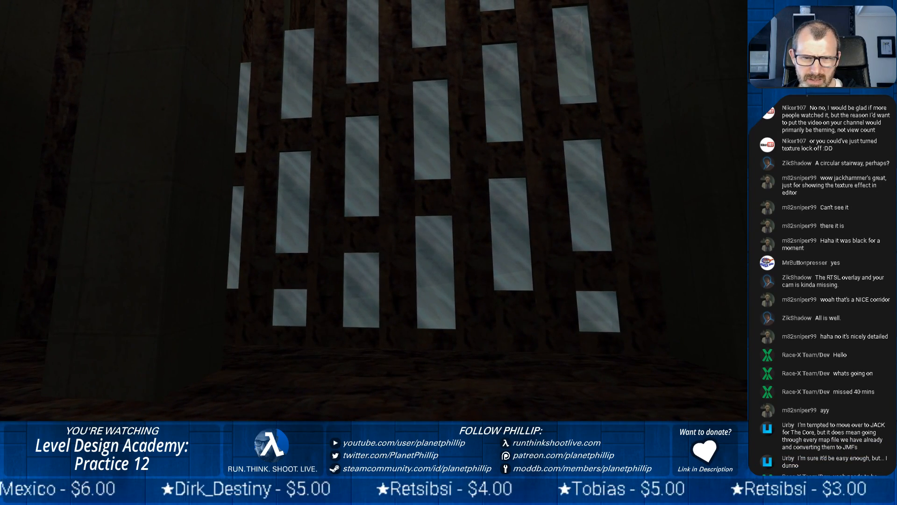
key("s")
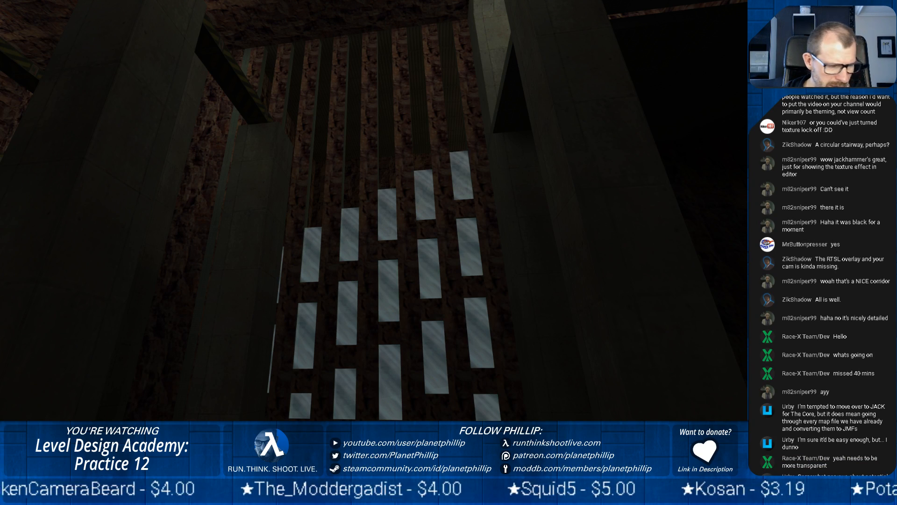
Leave Half-Life, return to the pct33 map in J.A.C.K. and put away the compile window
key("Escape")
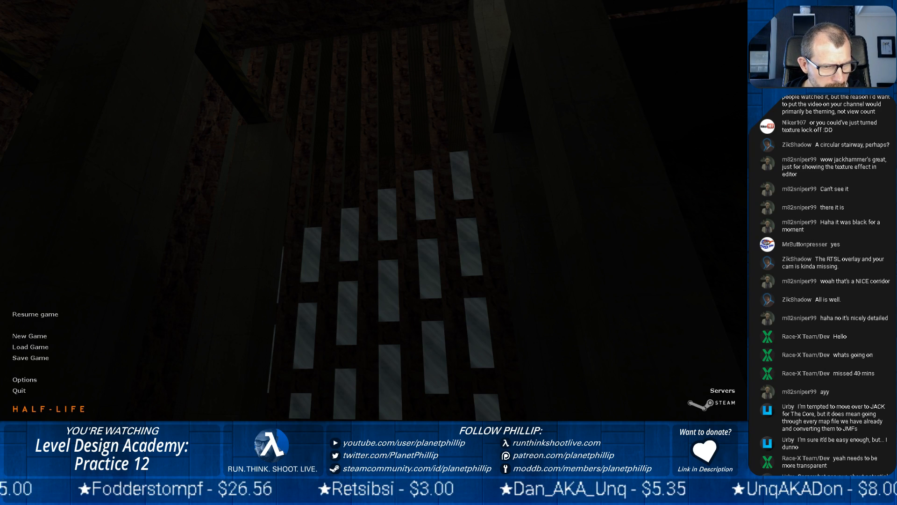
left_click(114, 342)
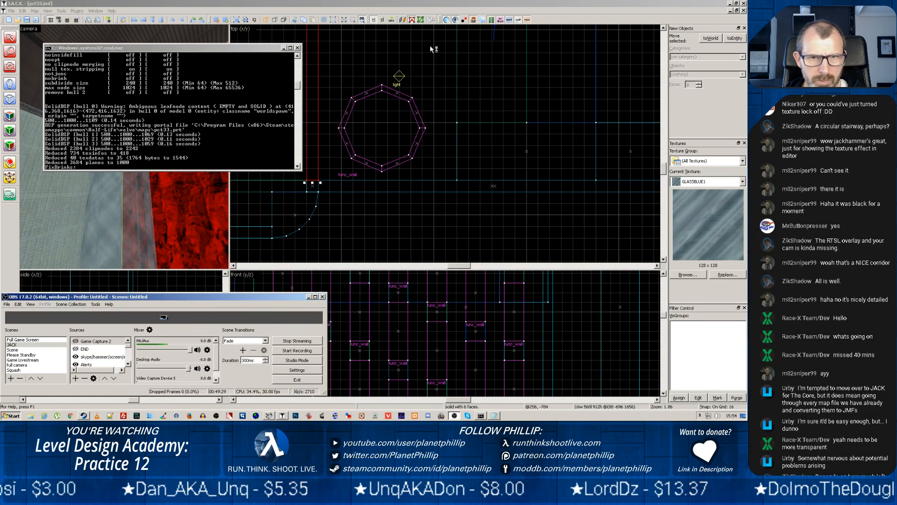
left_click(281, 144)
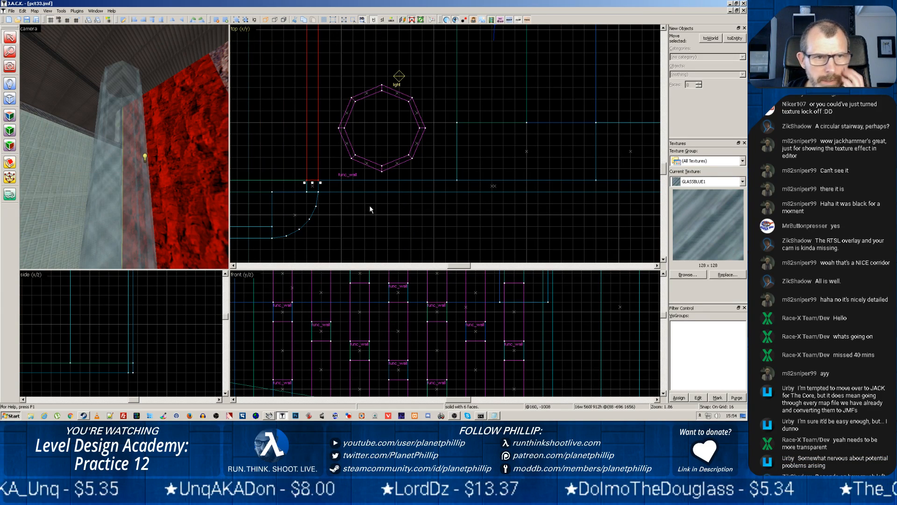
Set the FX Amount of the lowest func_wall glass pane in the wall's end column to 100
scroll(427, 349, "down", 5)
scroll(458, 371, "up", 4)
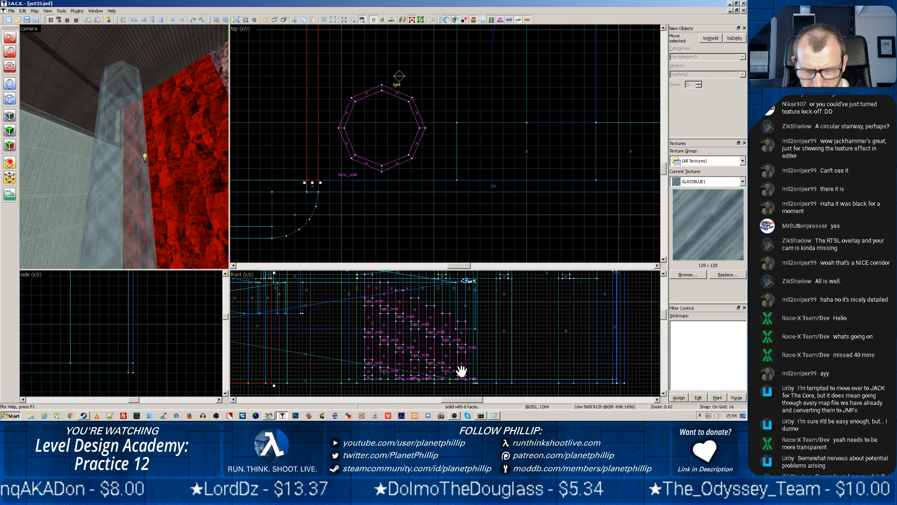
mouse_move(445, 371)
left_mouse_down()
mouse_move(489, 319)
mouse_move(495, 336)
left_mouse_up()
left_click(516, 324)
right_click(516, 324)
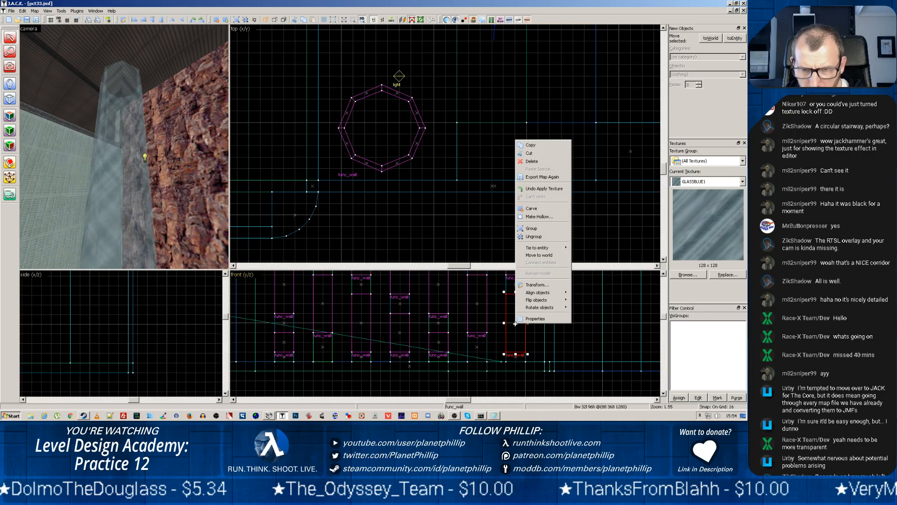
left_click(533, 320)
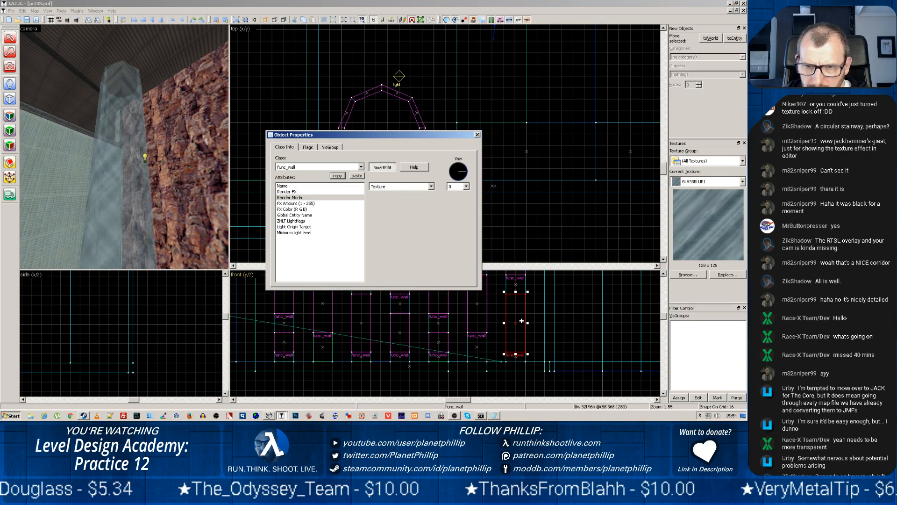
left_click(297, 203)
left_click(375, 188)
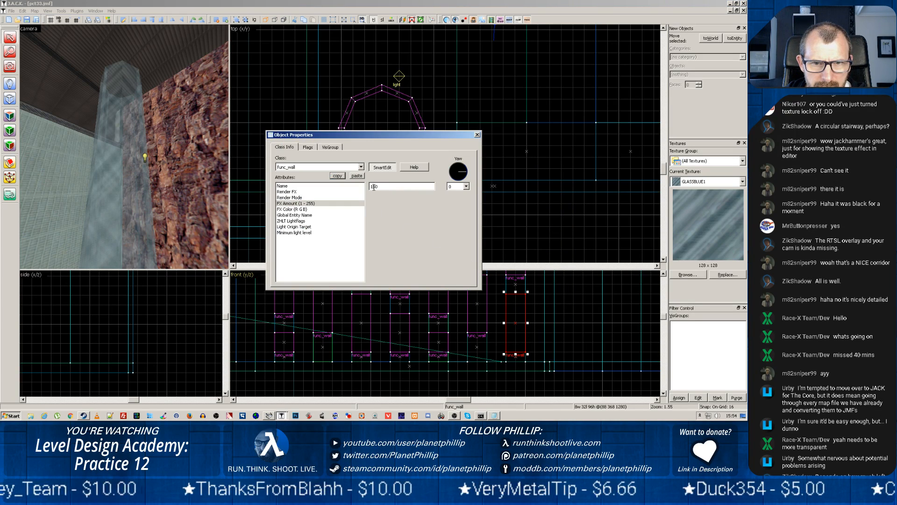
left_click(477, 134)
Set the FX Amount of the three lowest glass panes in the two neighbouring columns to 100
left_click(476, 303)
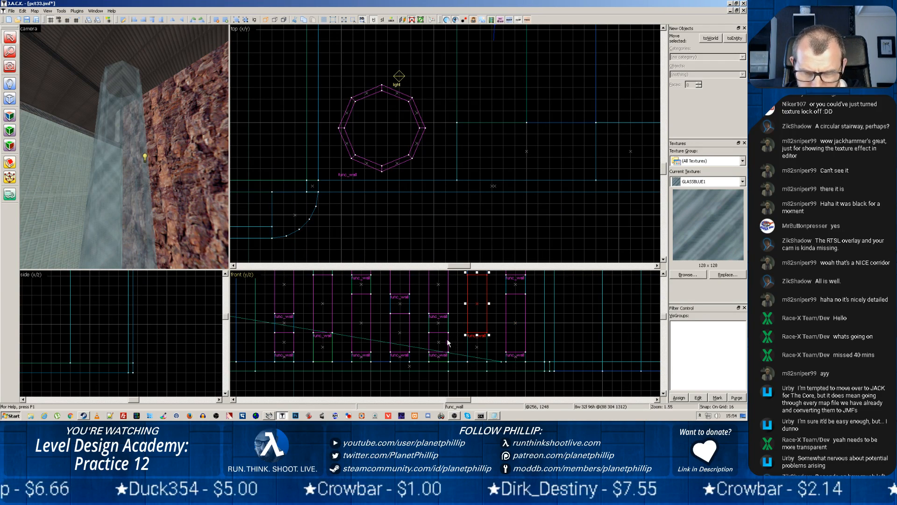
left_click(440, 292)
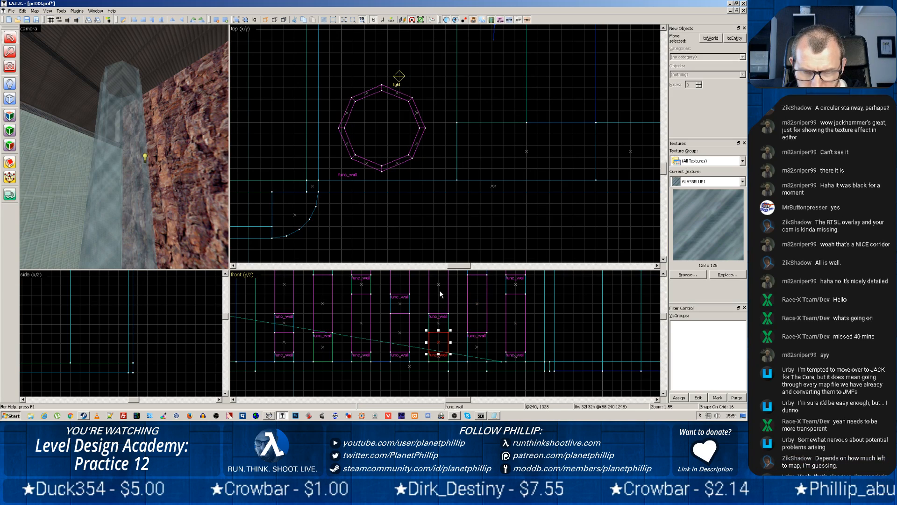
left_click(439, 343, "ctrl")
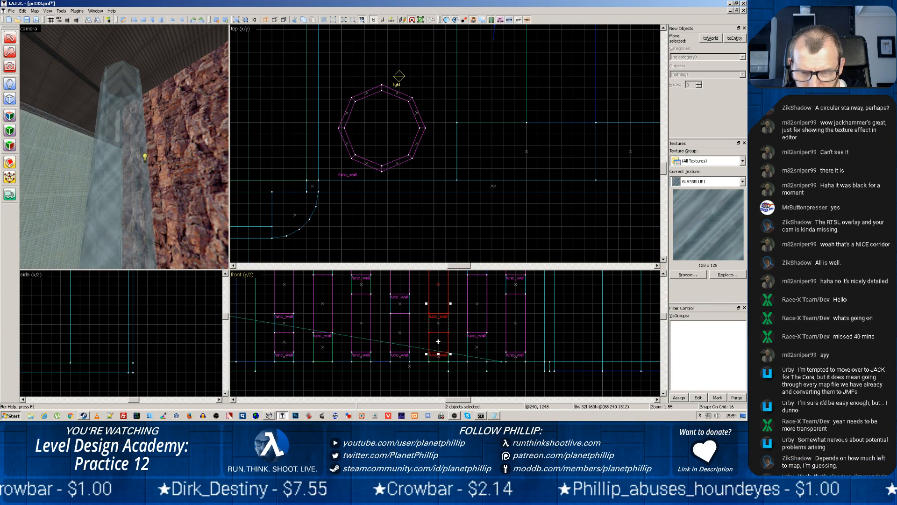
left_click(476, 304, "ctrl")
right_click(478, 302)
left_click(496, 297)
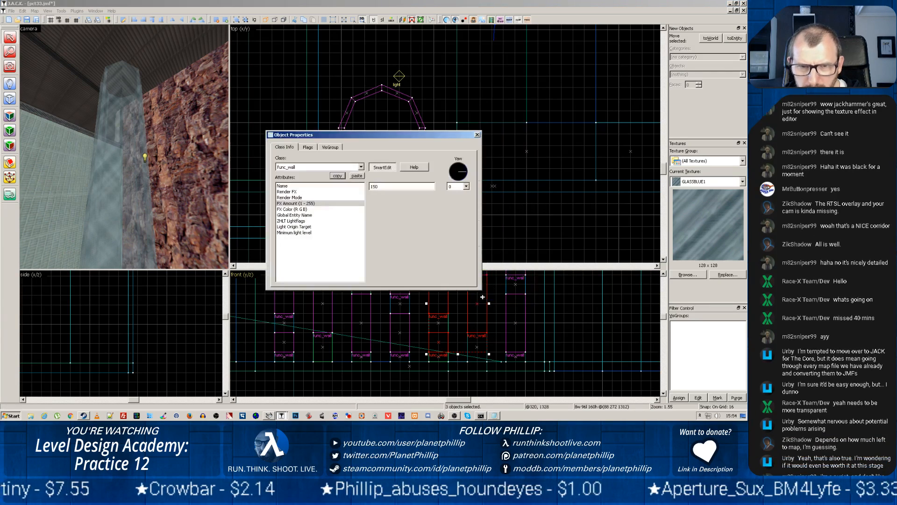
left_click_drag(376, 187, 373, 187)
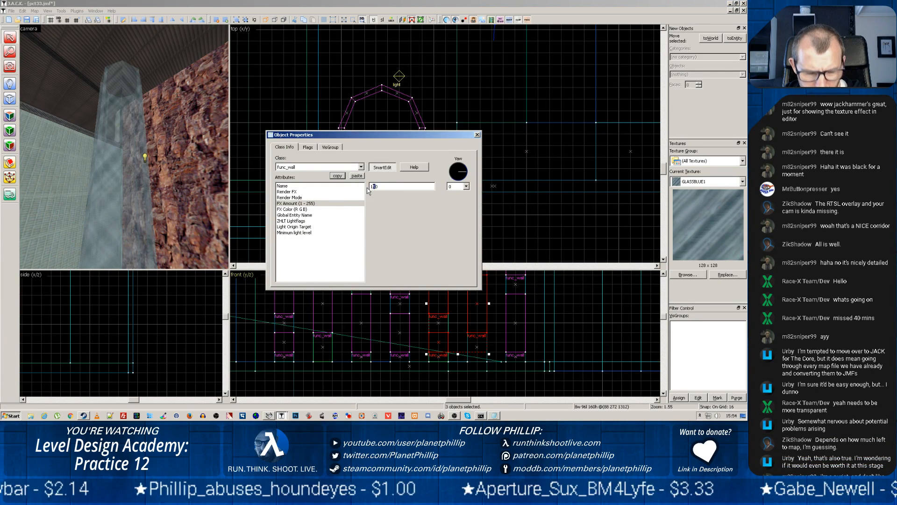
type("0")
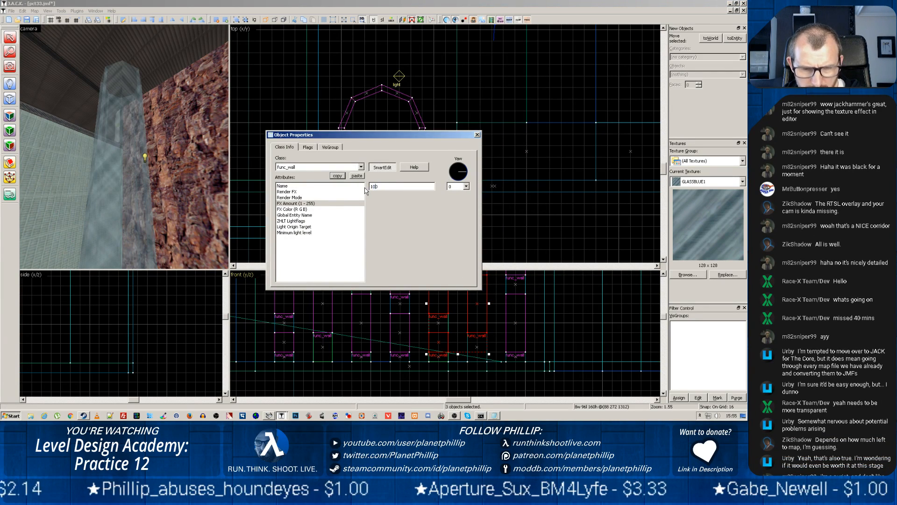
left_click(477, 135)
Fly the camera along the rock-and-glass wall and compare the transparency of its lower panes up close
key("z")
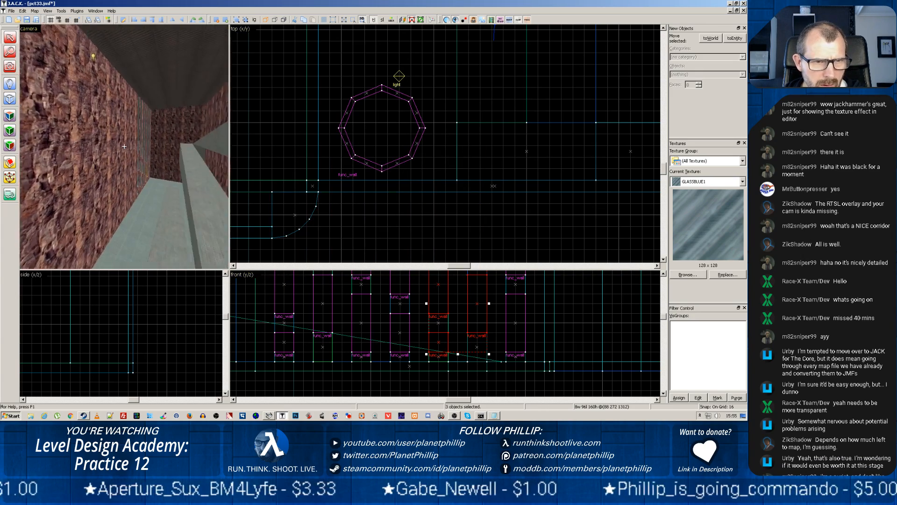
key("w")
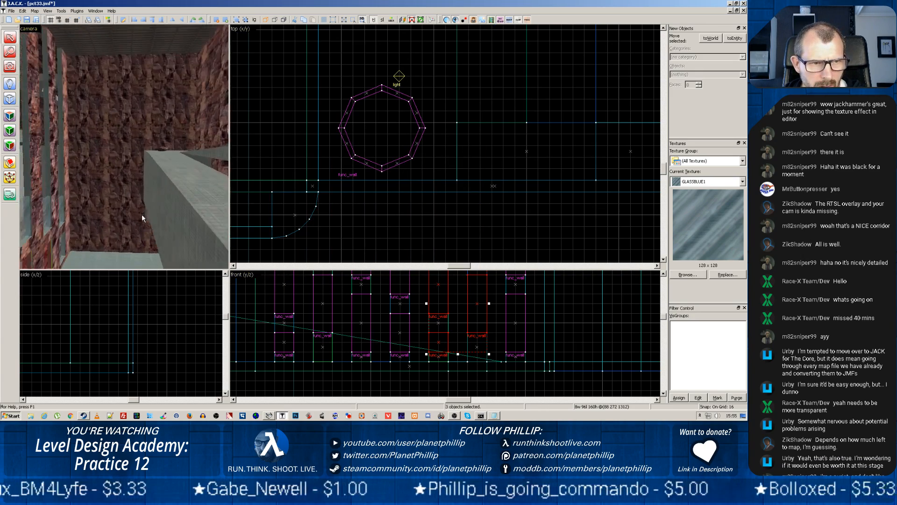
key("w")
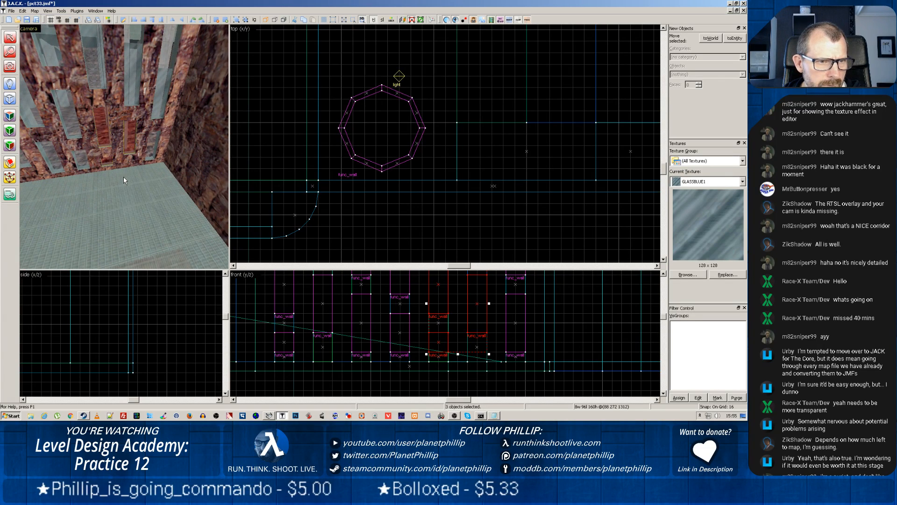
left_click(103, 186)
key("z")
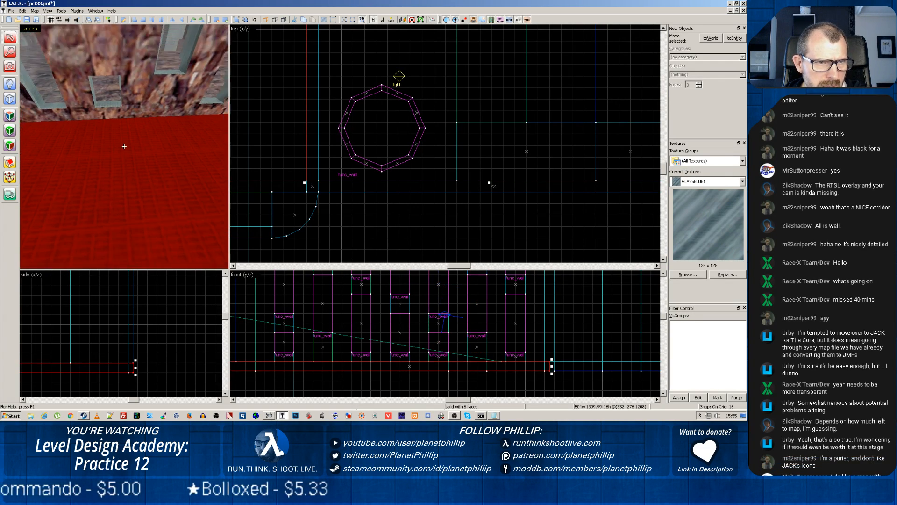
key("z")
left_click(189, 145)
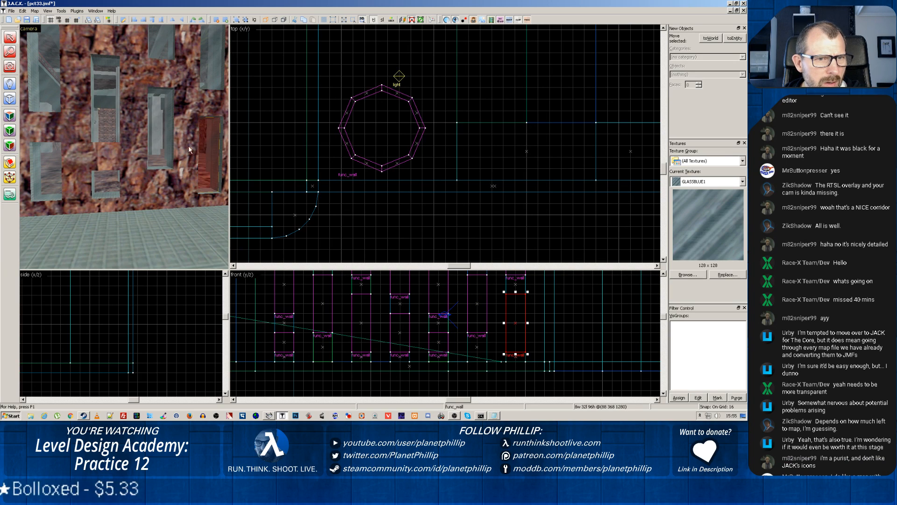
left_click(172, 147)
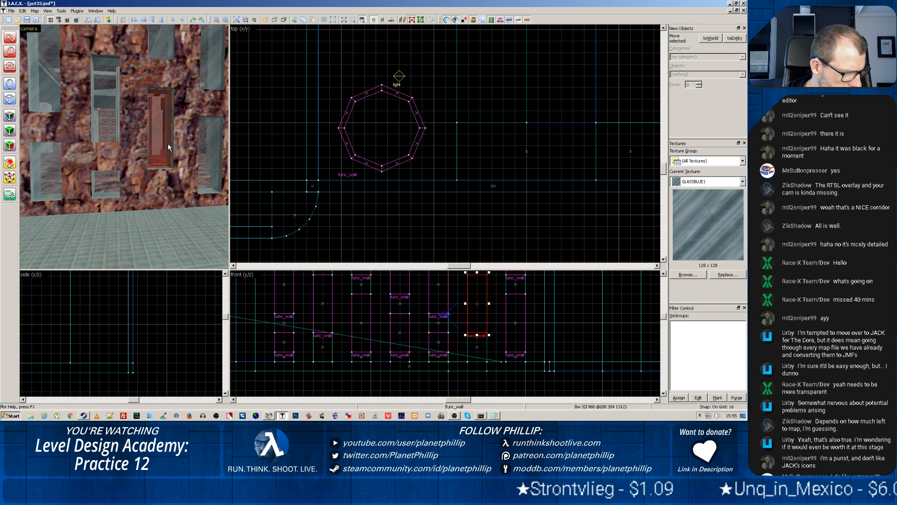
key("z")
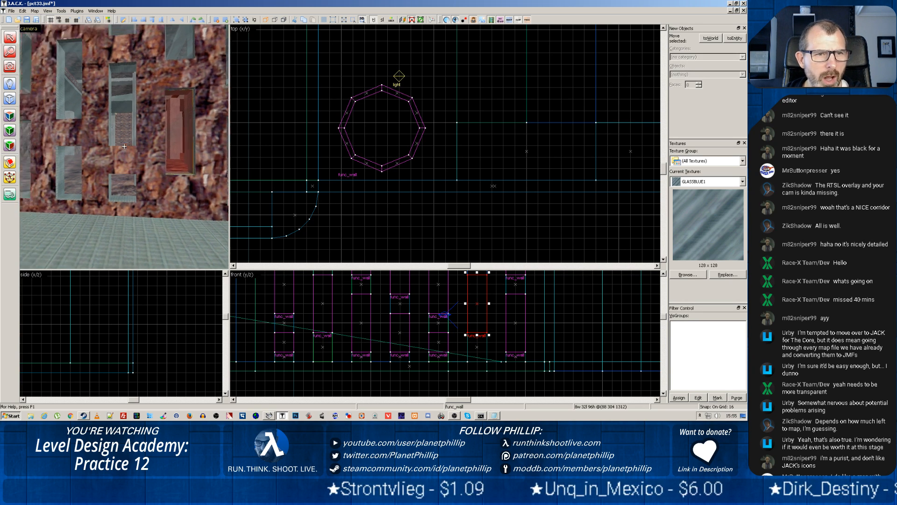
key("z")
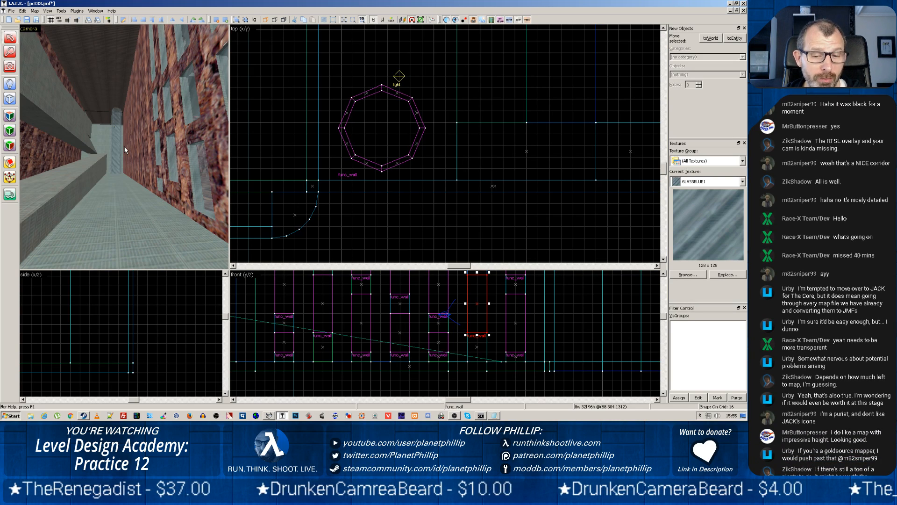
left_click(435, 340)
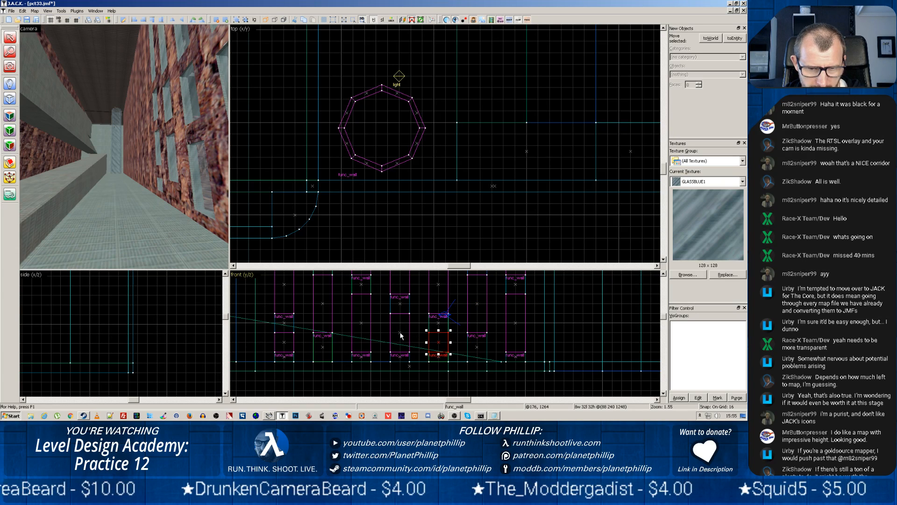
key("Escape")
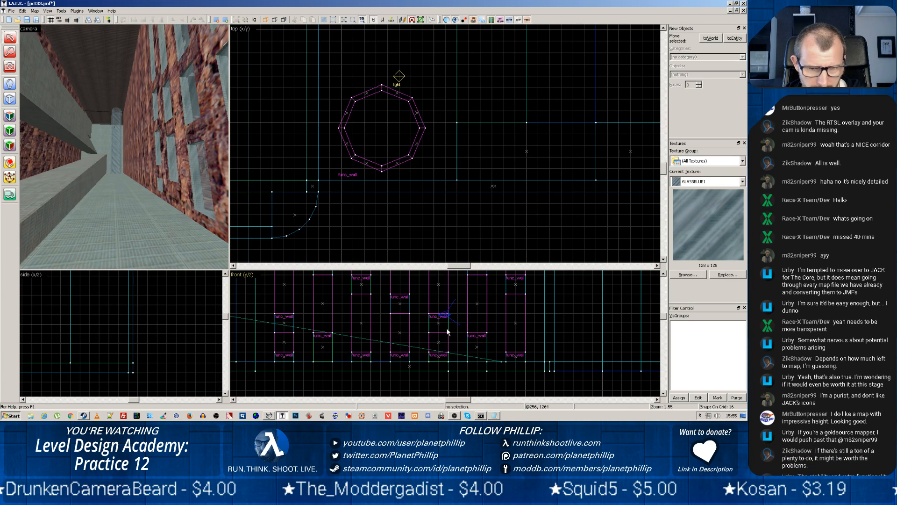
left_click(439, 345)
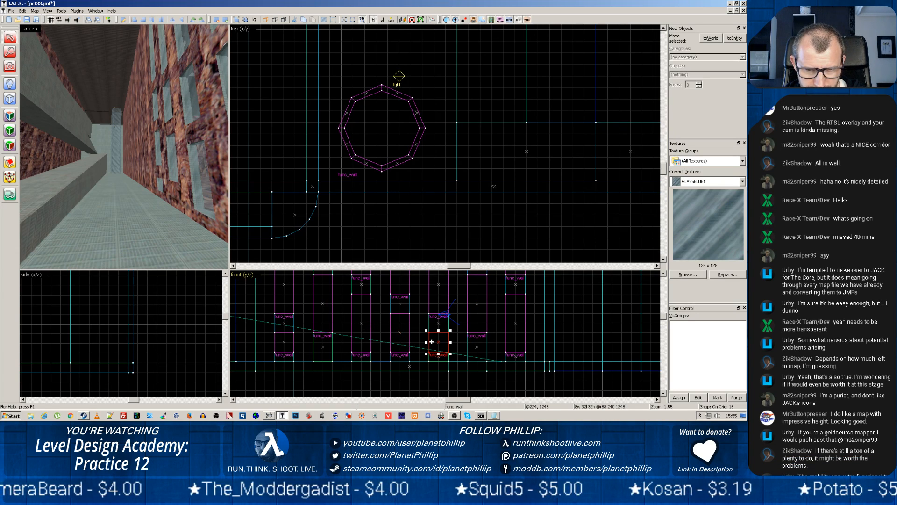
left_click(396, 333, "ctrl")
left_click(361, 326, "ctrl")
left_click(323, 305)
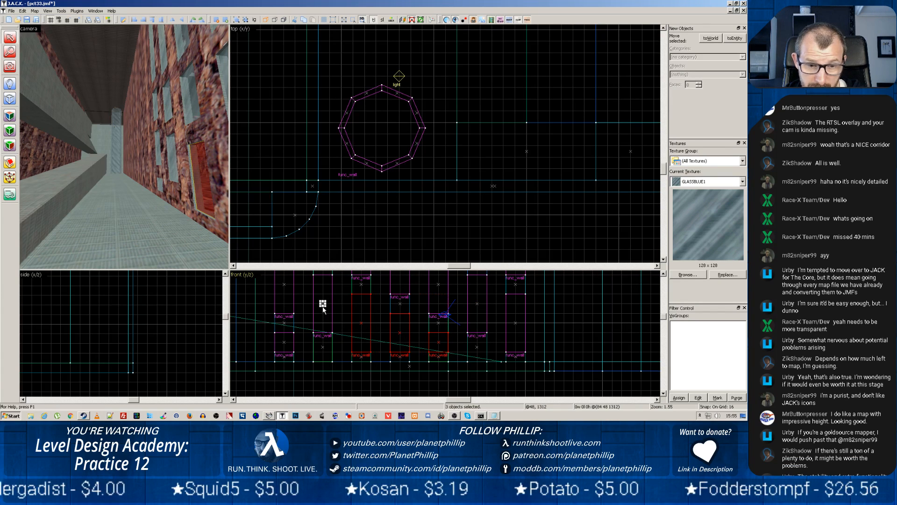
key("Escape")
Select the middle and lower long func_wall glass panes in the first four columns of the rock-and-glass wall
left_click(283, 342)
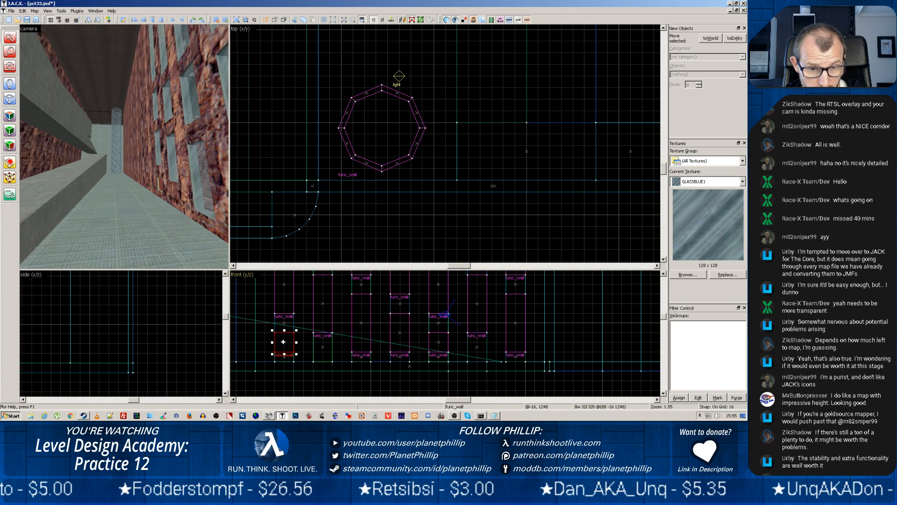
left_click(284, 289, "ctrl")
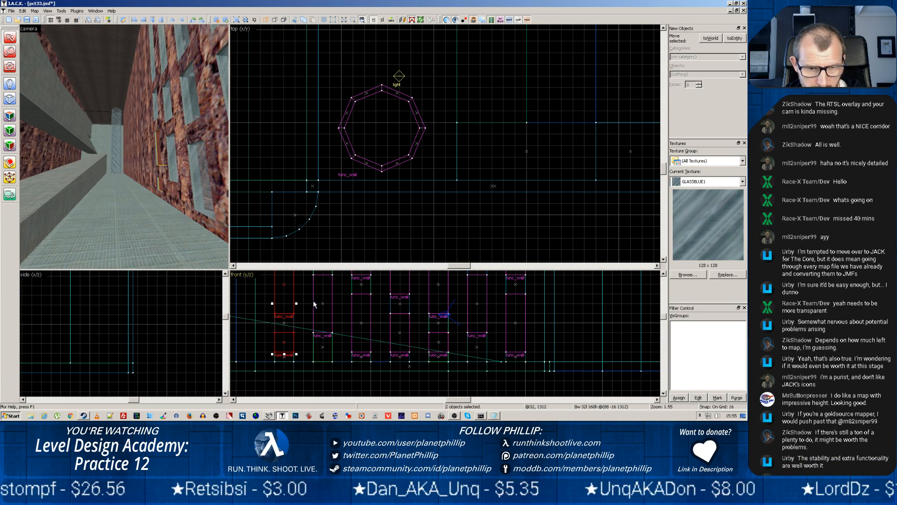
left_click(324, 309, "ctrl")
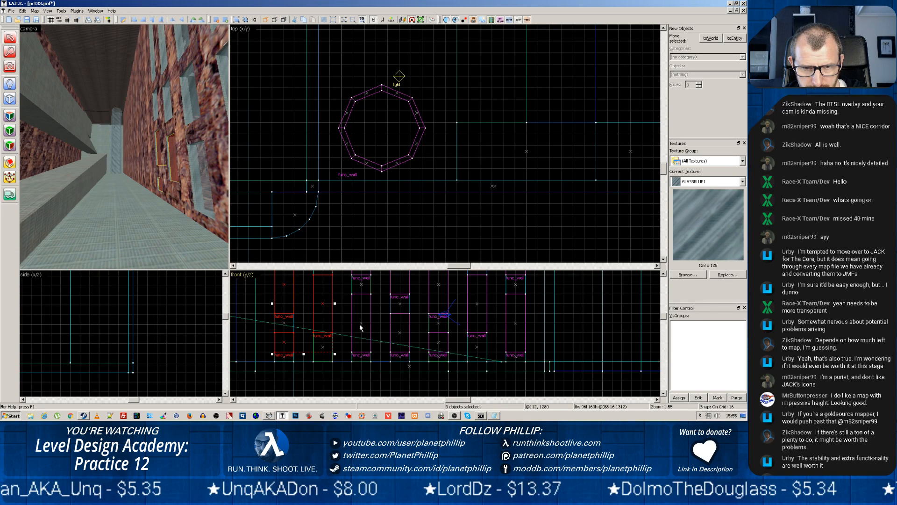
left_click(360, 325, "ctrl")
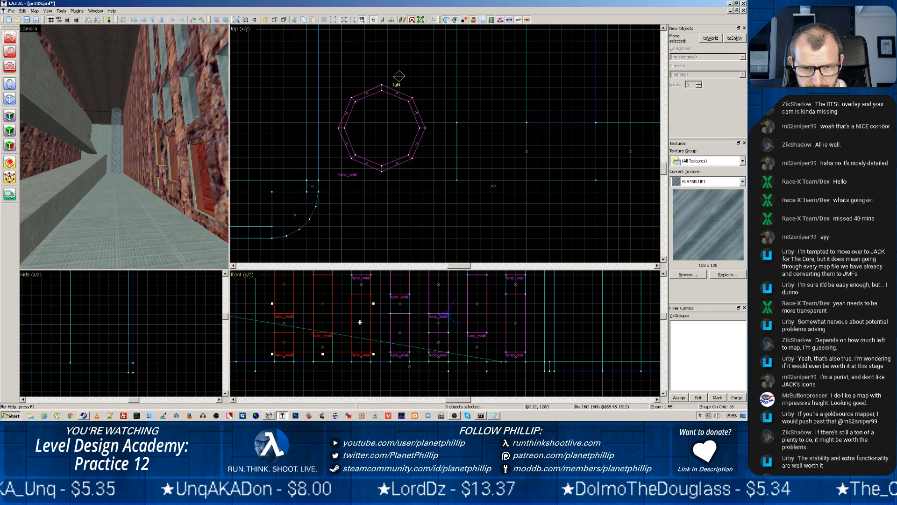
left_click(399, 331, "ctrl")
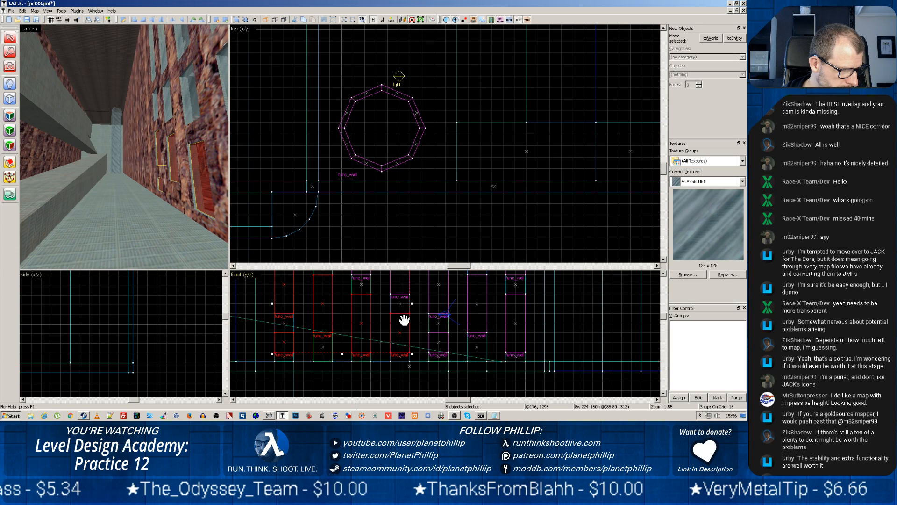
left_click_drag(429, 307, 431, 366)
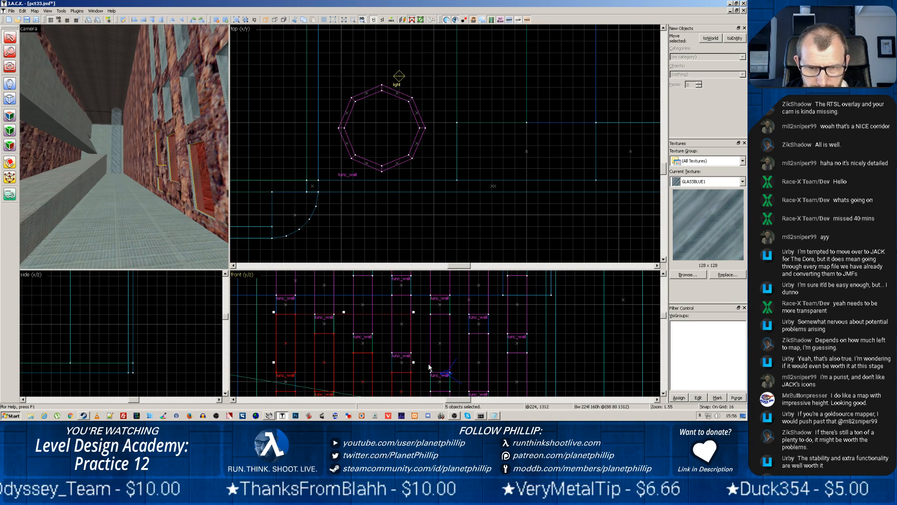
left_click(398, 323, "ctrl")
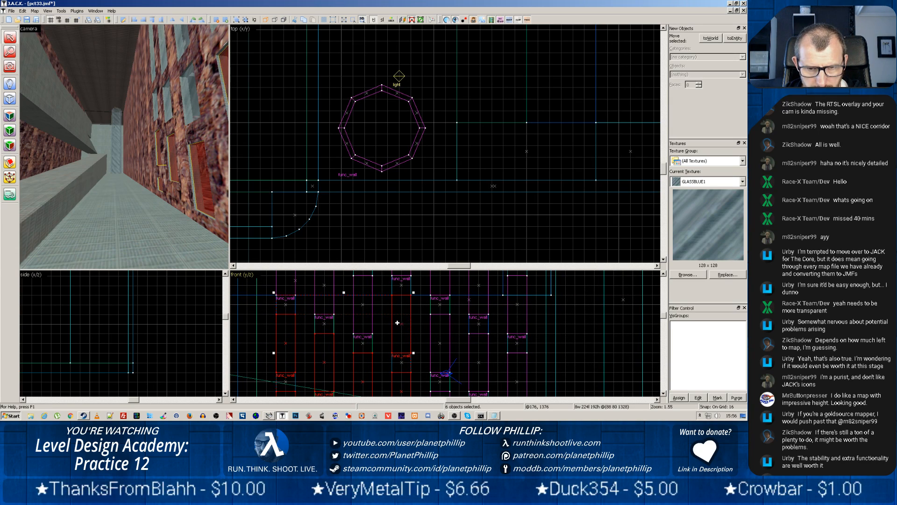
left_click(364, 305, "ctrl")
left_click(322, 284, "ctrl")
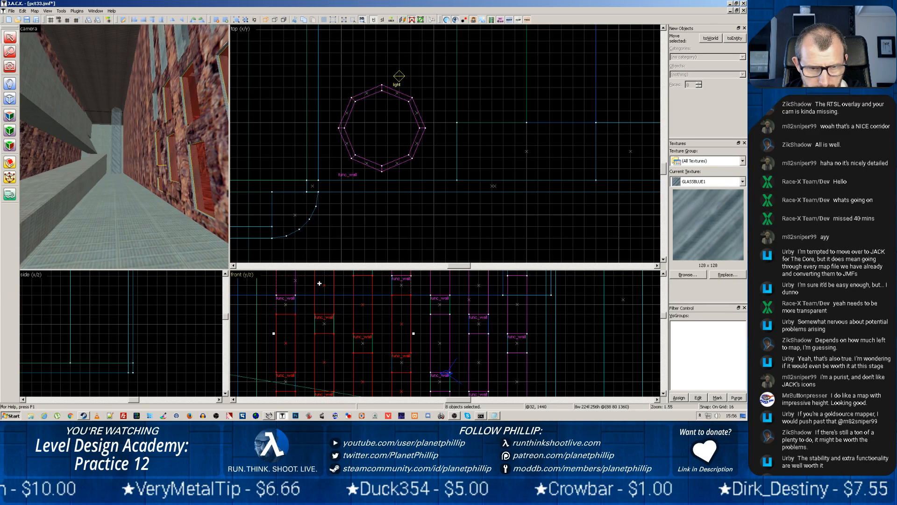
Add the func_wall glass panes in the wall's last three columns and the fourth column's higher pane to the selection
left_click(441, 297, "ctrl")
left_click(441, 298, "ctrl")
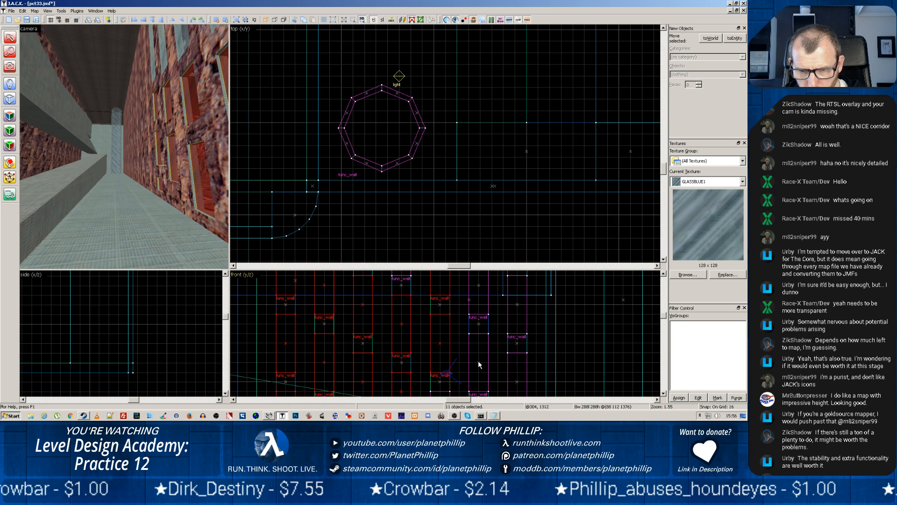
left_click(477, 285, "ctrl")
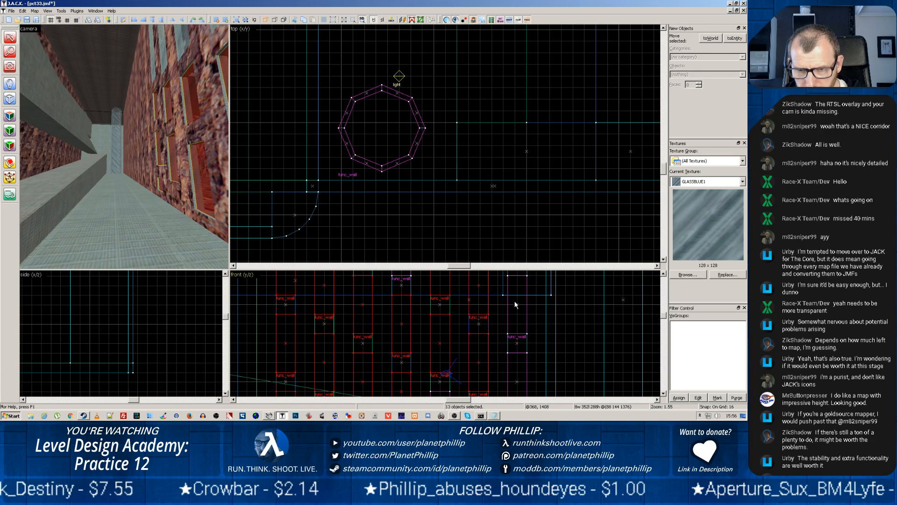
left_click(518, 382, "ctrl")
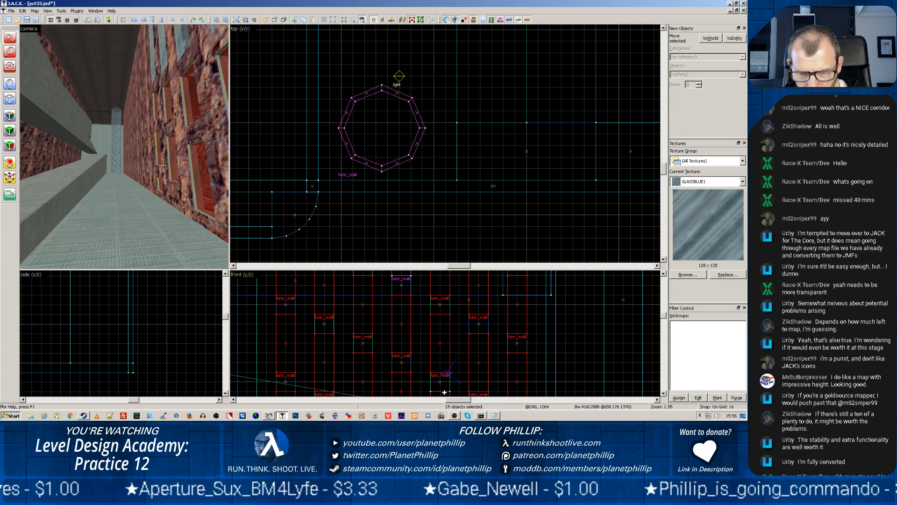
left_click(403, 278, "ctrl")
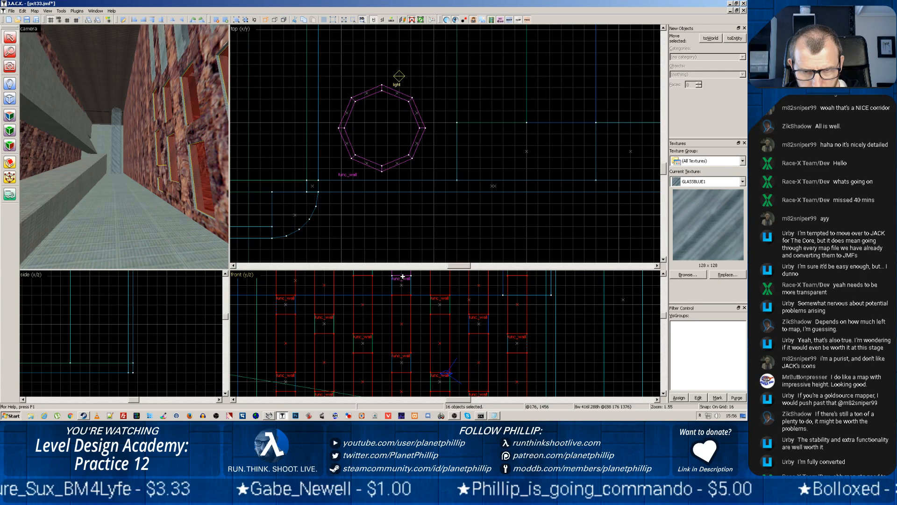
Add the uppermost func_wall glass panes of the wall's first three columns to the selection
middle_click_drag(382, 309, 386, 386)
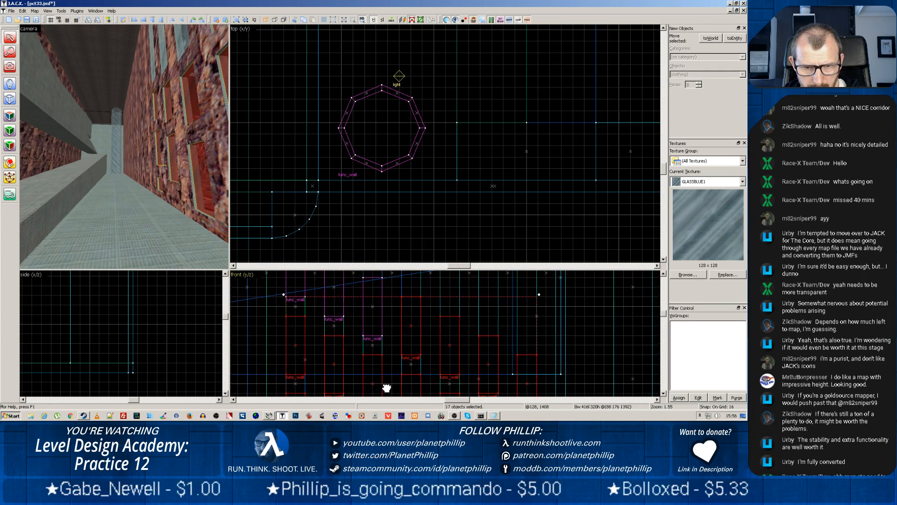
left_click(378, 307, "ctrl")
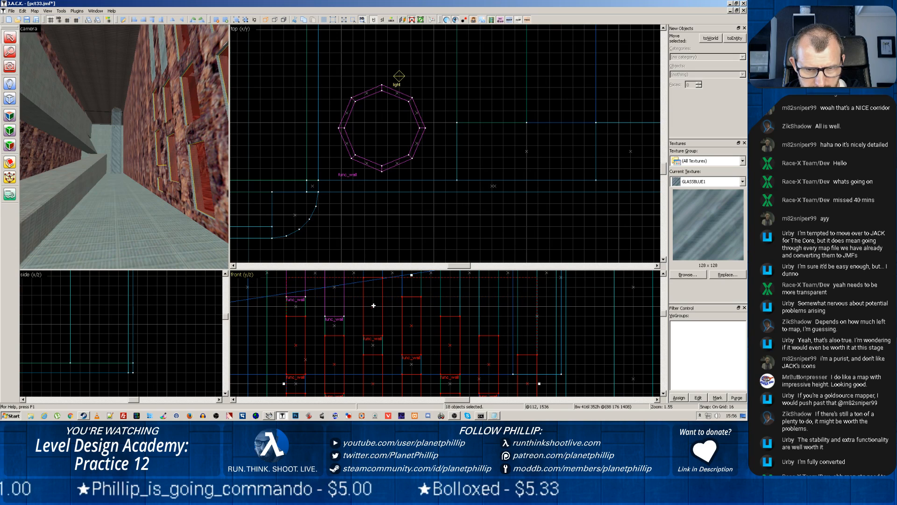
left_click(336, 289, "ctrl")
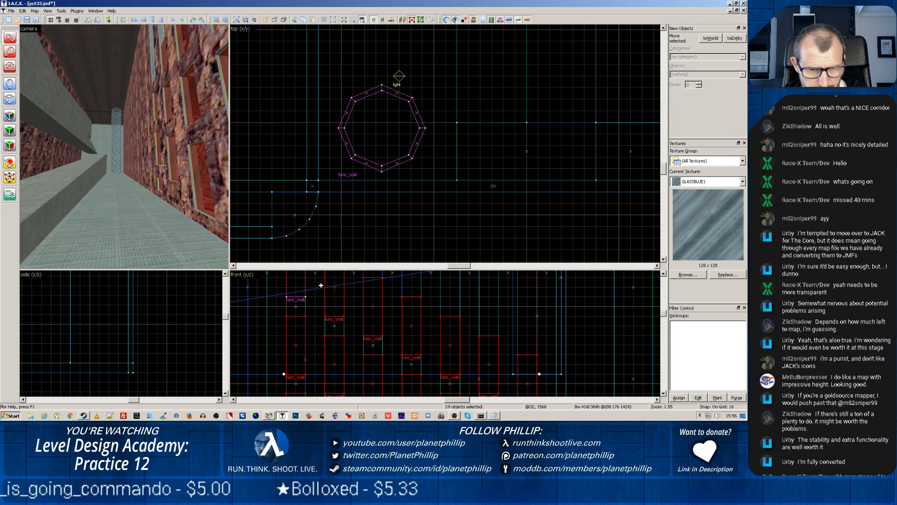
left_click(297, 298, "ctrl")
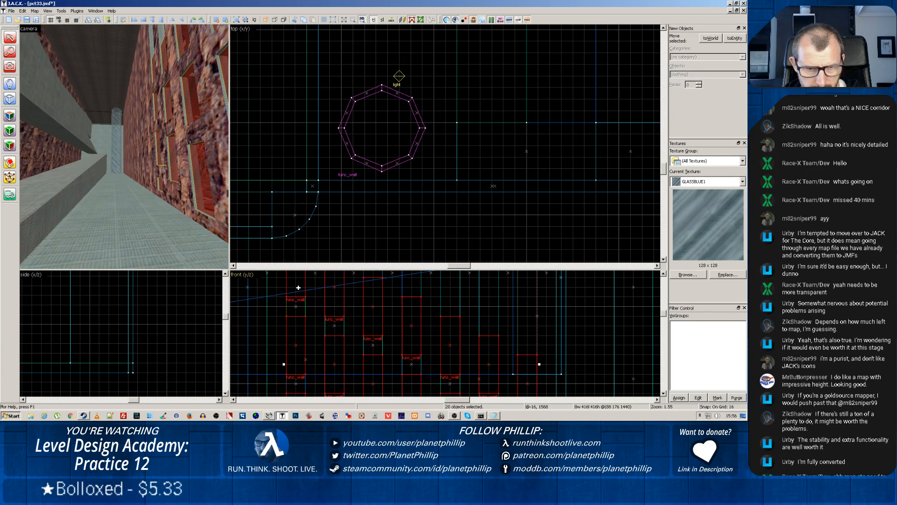
Set the FX Amount of all selected func_wall glass panes to 80
right_click(298, 287)
left_click(312, 284)
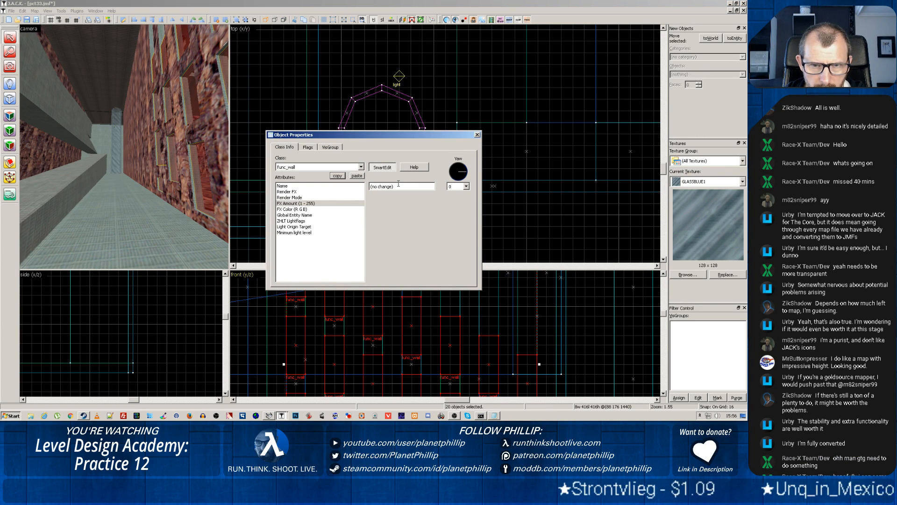
left_click_drag(398, 185, 348, 186)
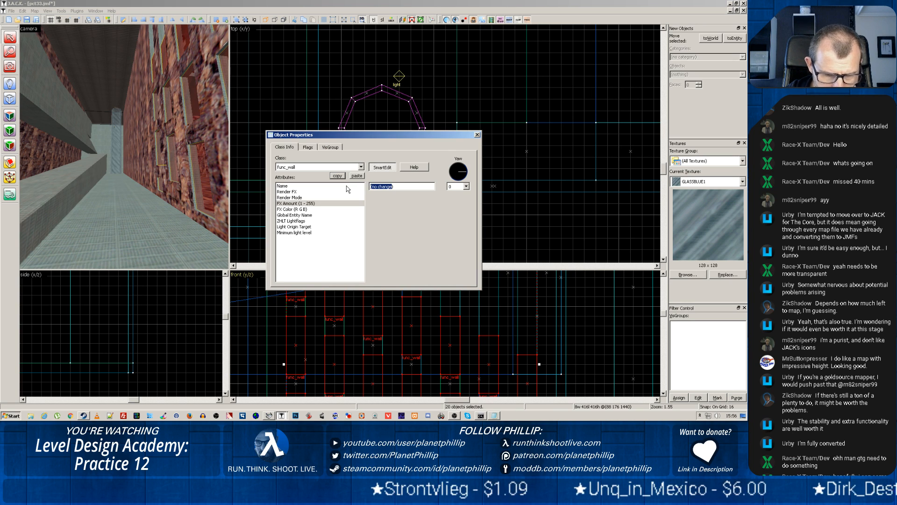
type("80")
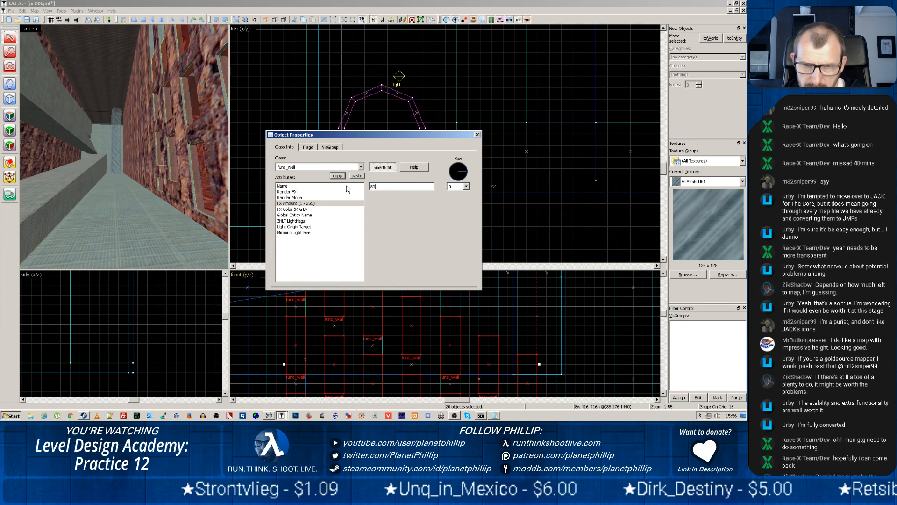
left_click(477, 136)
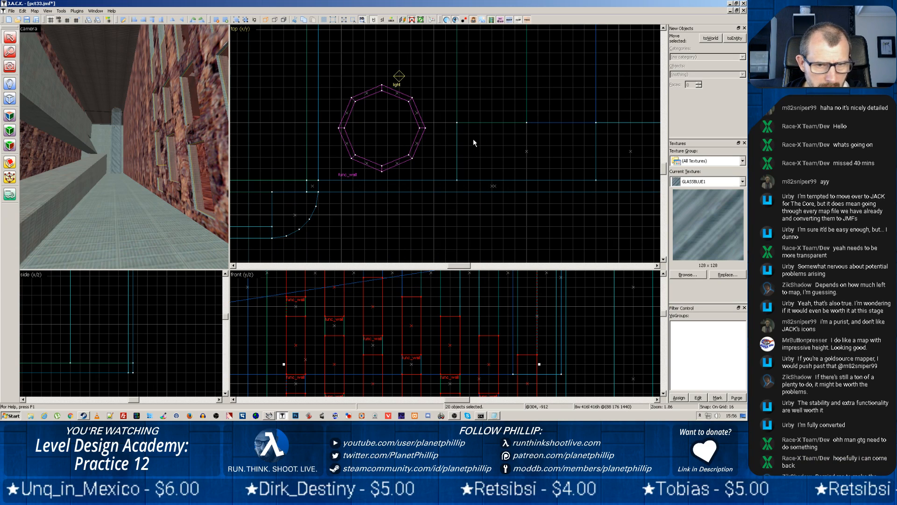
Set the FX Amount of all selected func_wall glass panes to 100
right_click(377, 305)
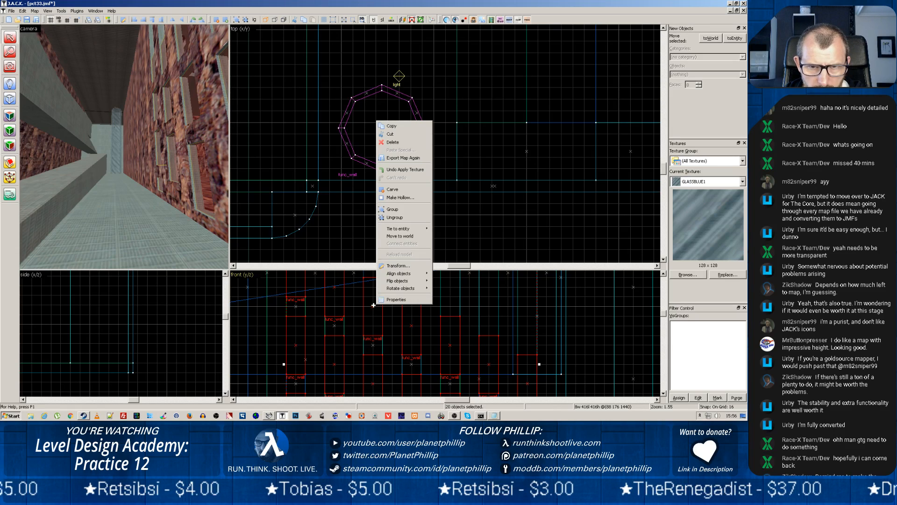
left_click(396, 299)
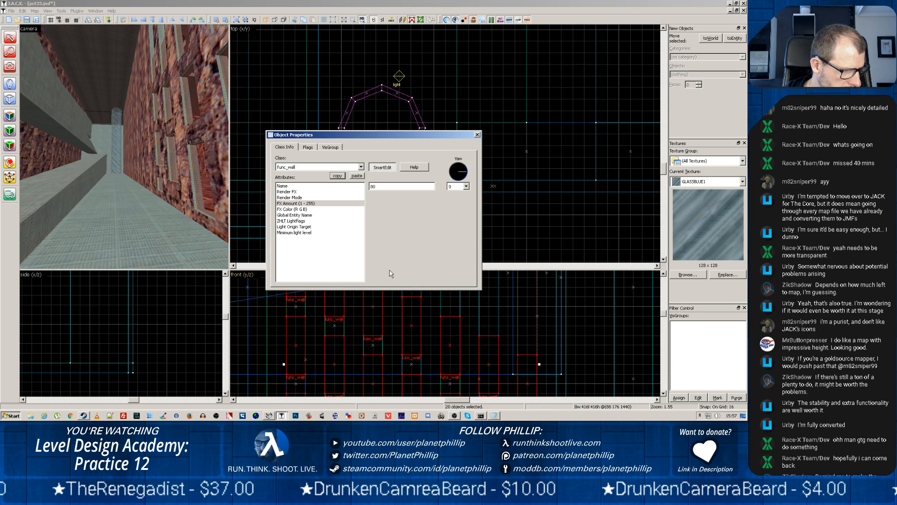
double_click(383, 186)
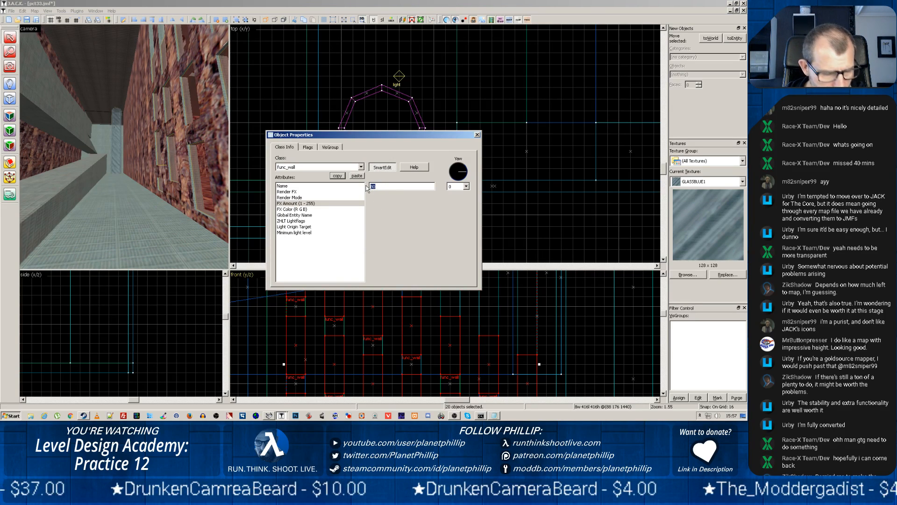
type("100")
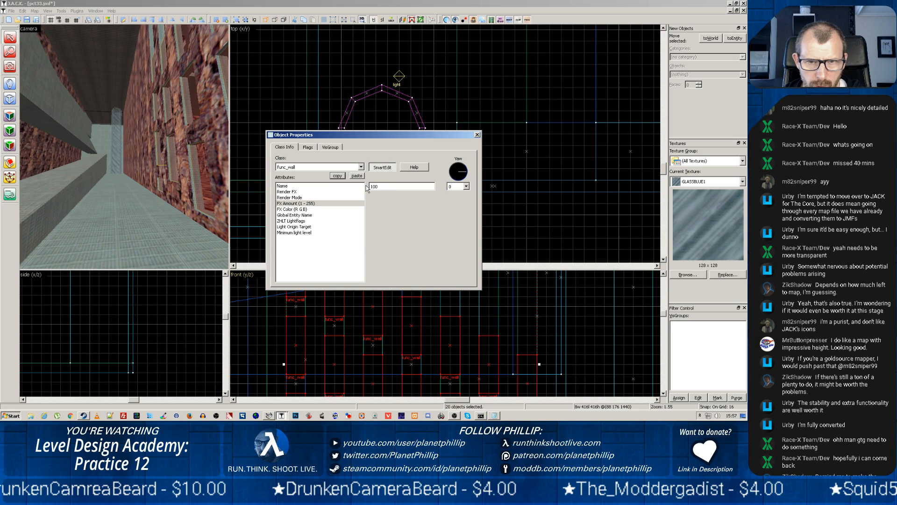
left_click(477, 134)
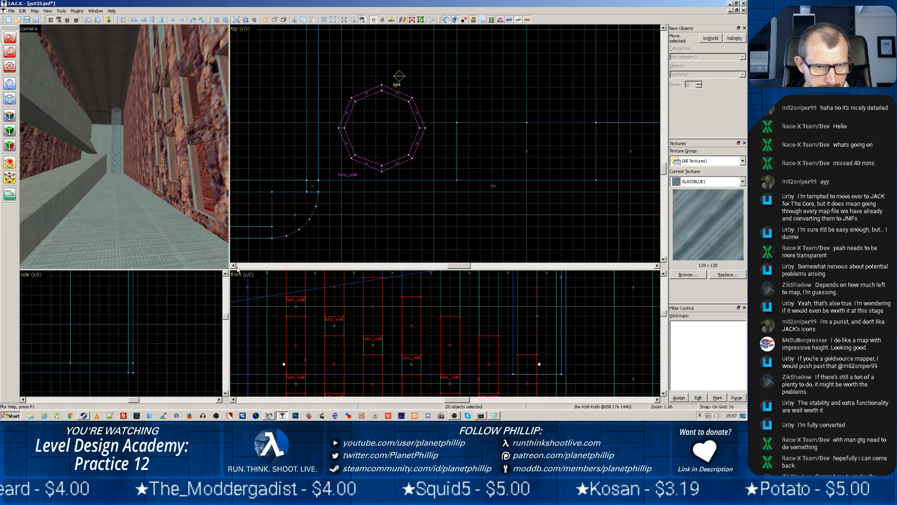
Enlarge the front view and add the wall's smaller, still unselected func_wall glass panes to the selection
left_click_drag(230, 268, 139, 95)
scroll(343, 241, "down", 3)
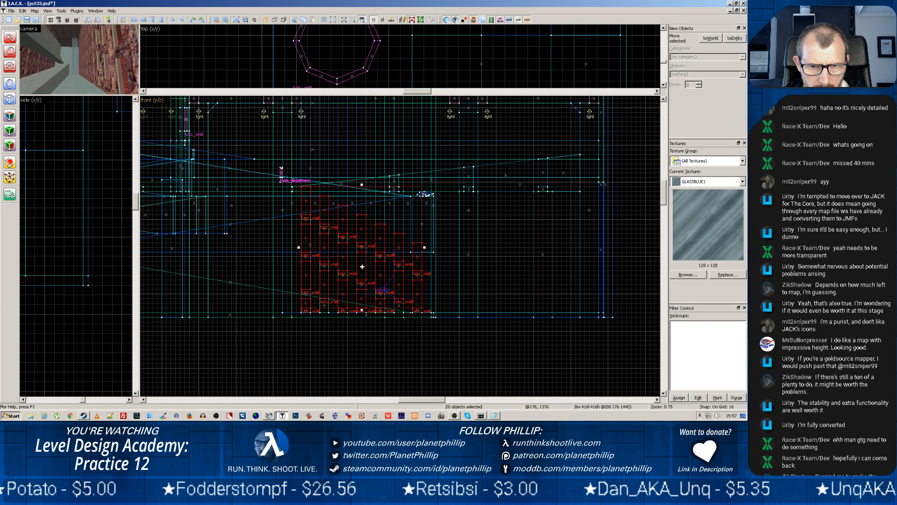
left_click(416, 276, "ctrl")
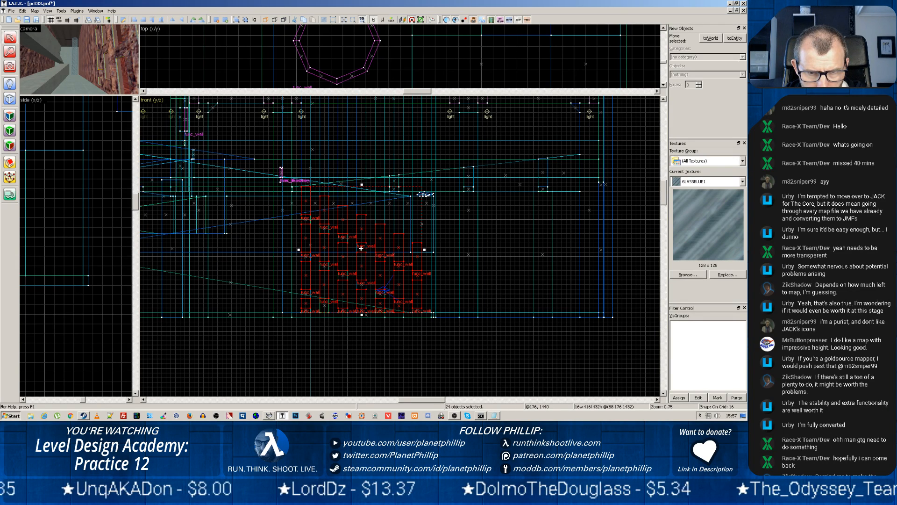
left_click(307, 219, "ctrl")
left_click(345, 239, "ctrl")
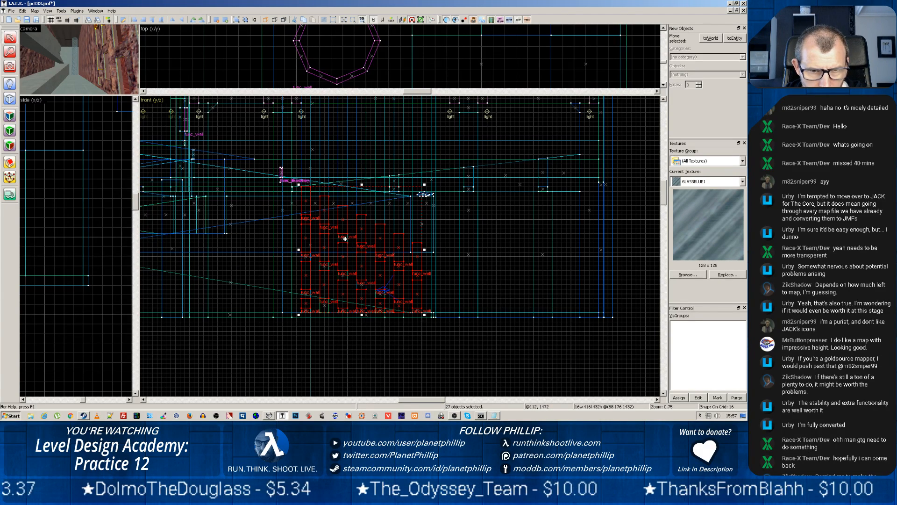
left_click(341, 274, "ctrl")
left_click(324, 265, "ctrl")
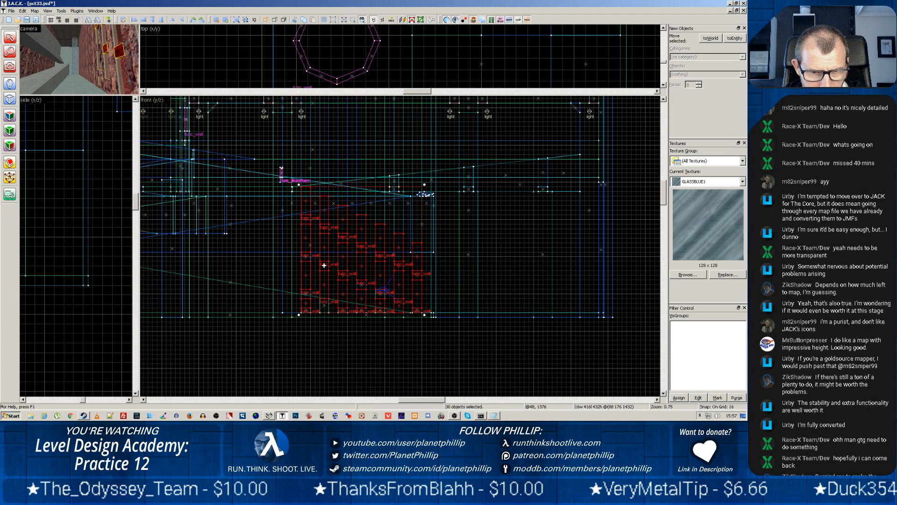
left_click(324, 306, "ctrl")
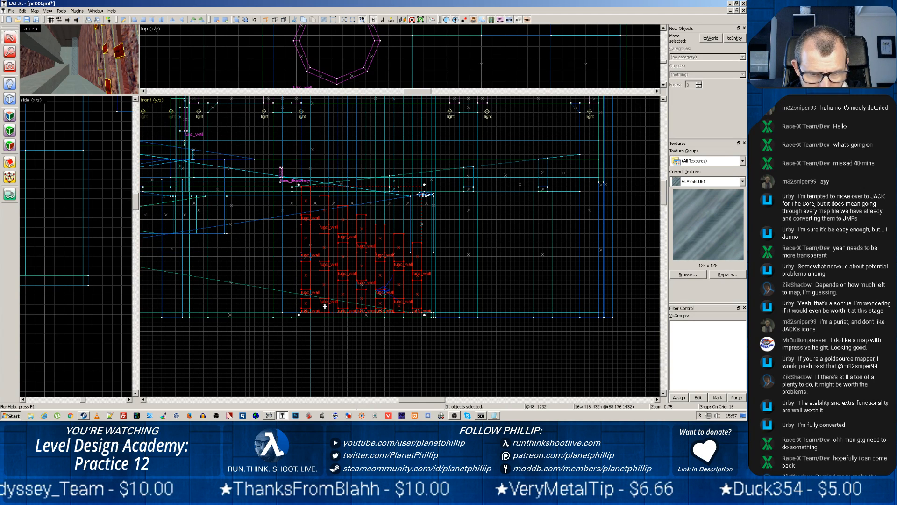
left_click(358, 309, "ctrl")
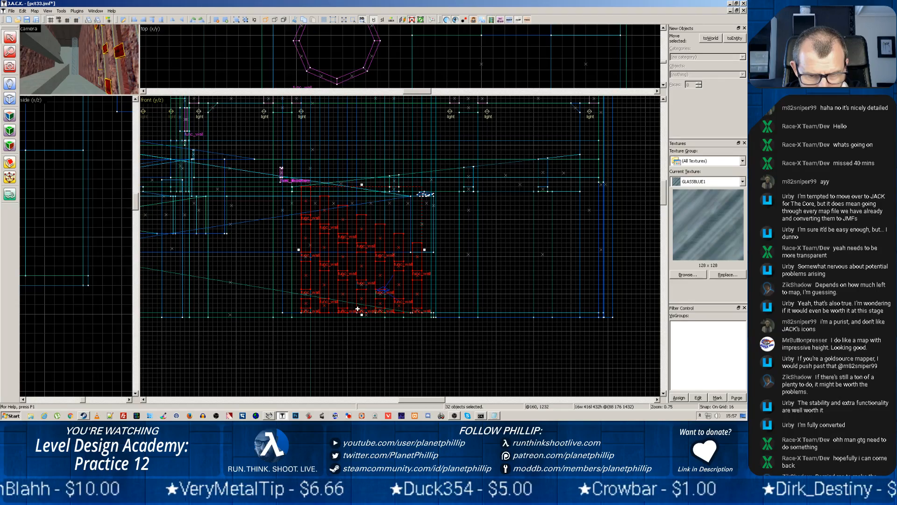
Set the grid size back to 16 and add the lowest glass pane of the wall's fifth column to the selection
left_click(359, 306, "ctrl")
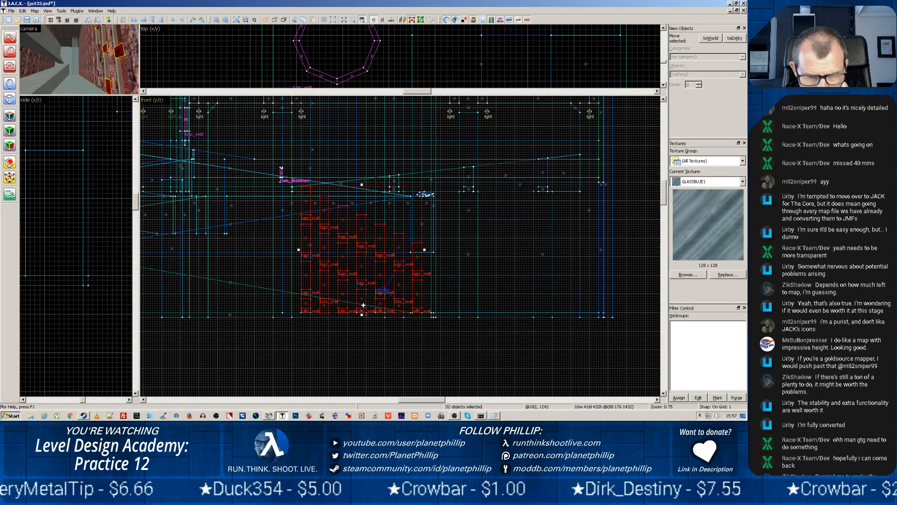
key("bracketright")
key("bracketright")
key("bracketright")
key("bracketright")
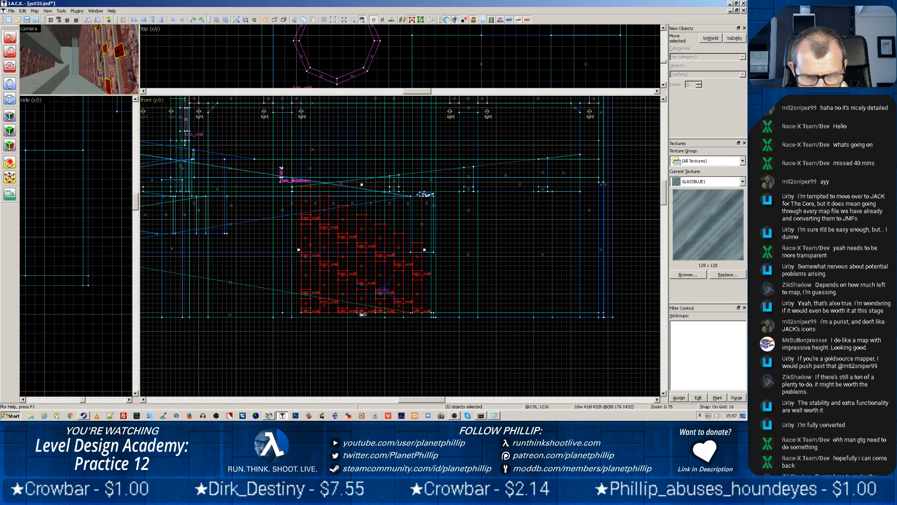
scroll(362, 305, "up", 6)
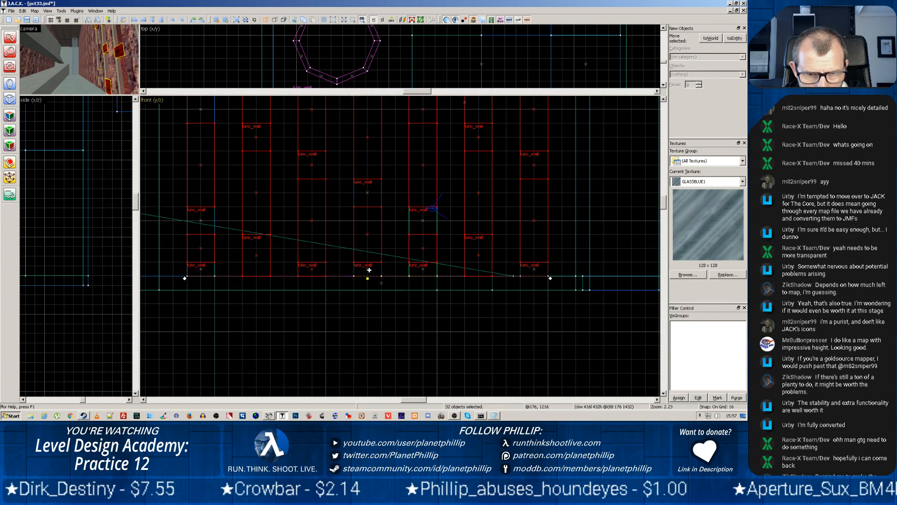
left_click(421, 268)
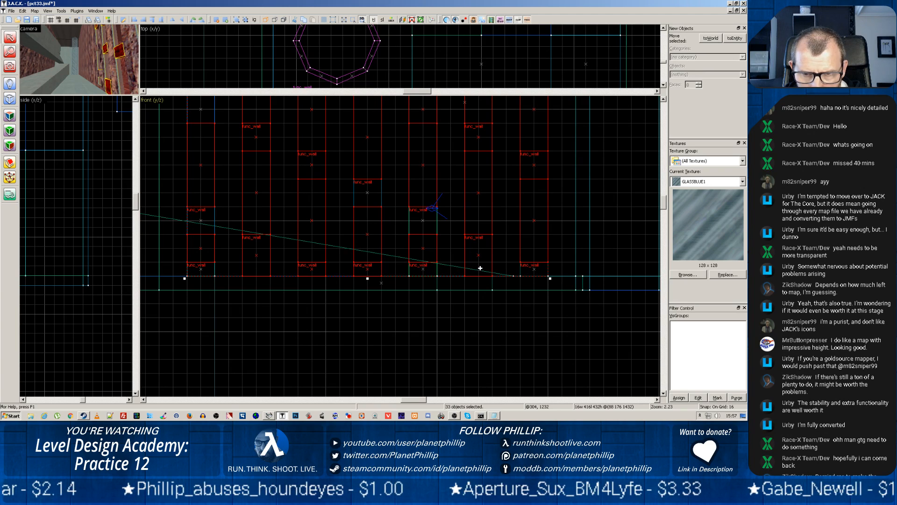
Add the remaining unselected small blocks in the wall's fifth and first columns to the selection and duplicate the whole set directly above
left_click(427, 270, "ctrl")
left_click(436, 225, "ctrl")
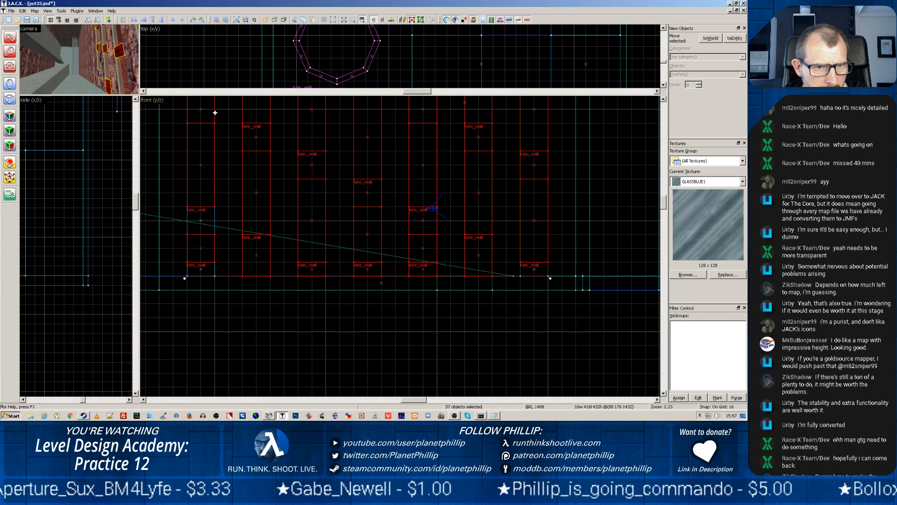
left_click(213, 222, "ctrl")
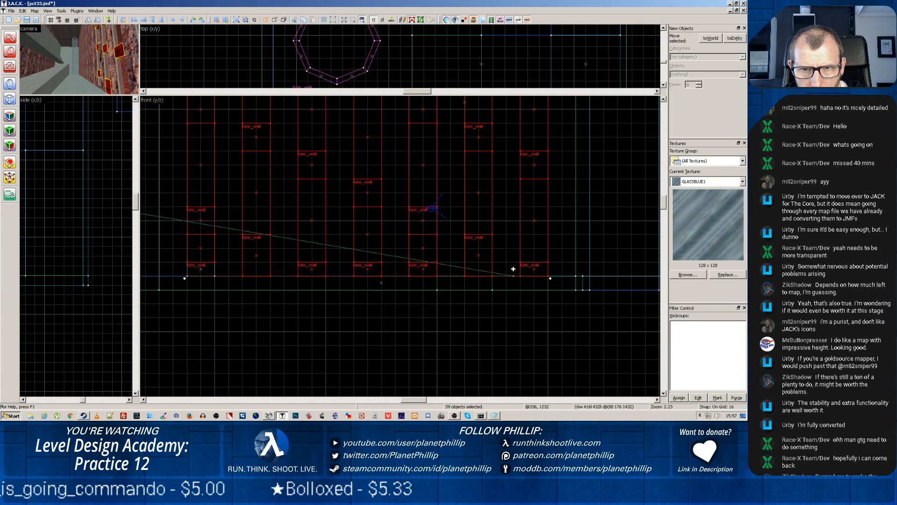
middle_click_drag(443, 157, 454, 377)
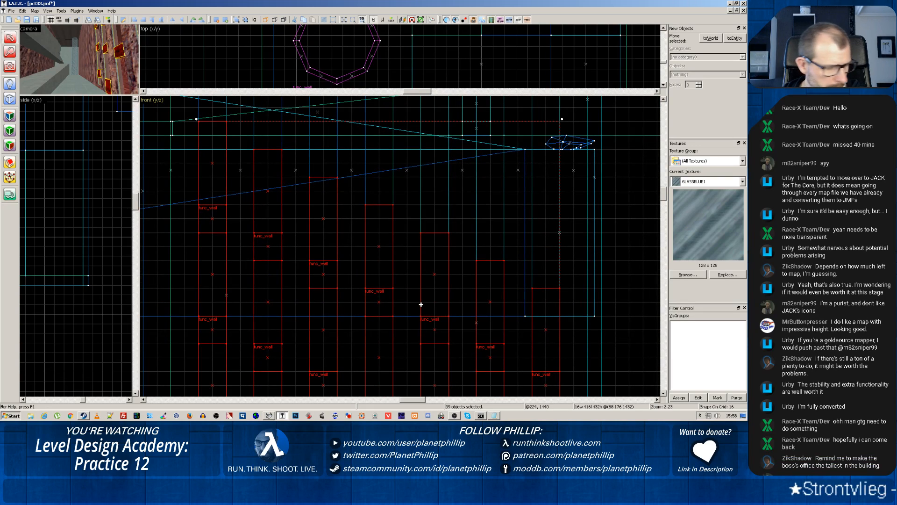
scroll(421, 304, "down", 3)
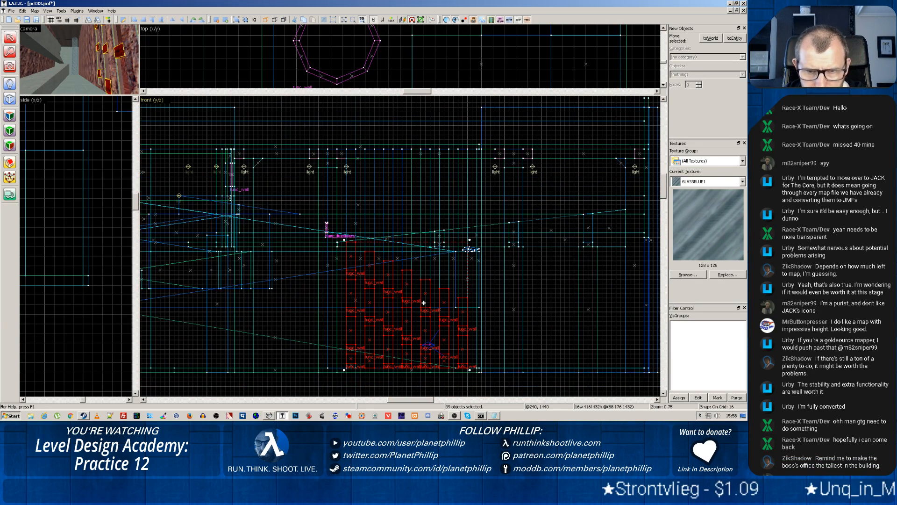
left_click_drag(424, 302, 426, 198)
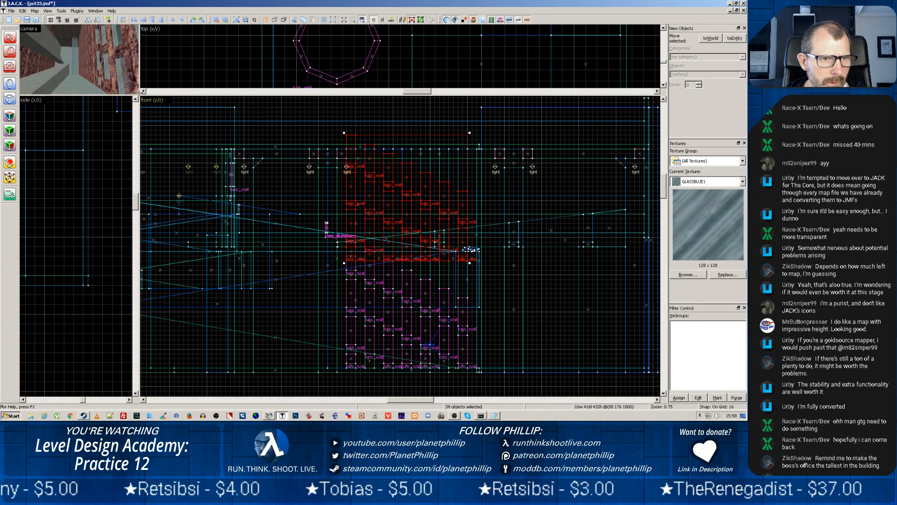
Enlarge the camera view and examine the rock-and-glass wall with its duplicated upper section from several angles
left_click_drag(143, 95, 174, 92)
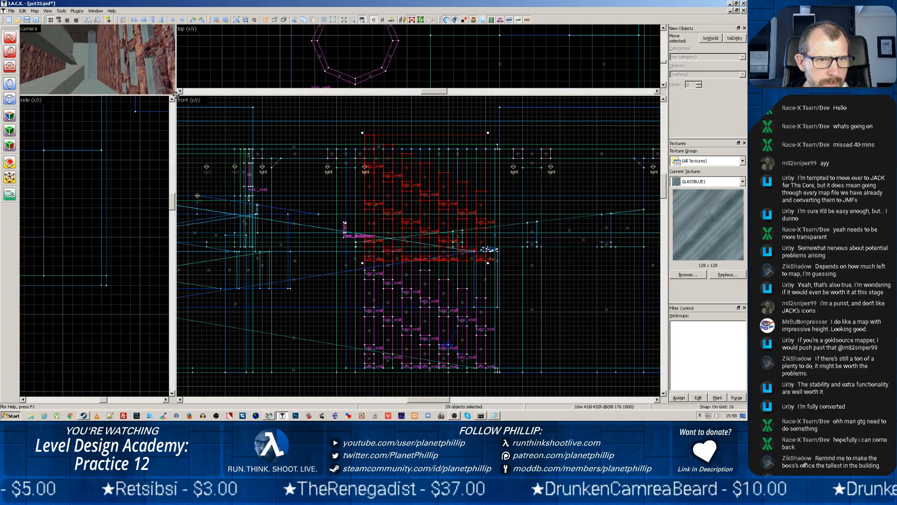
left_click_drag(177, 92, 463, 333)
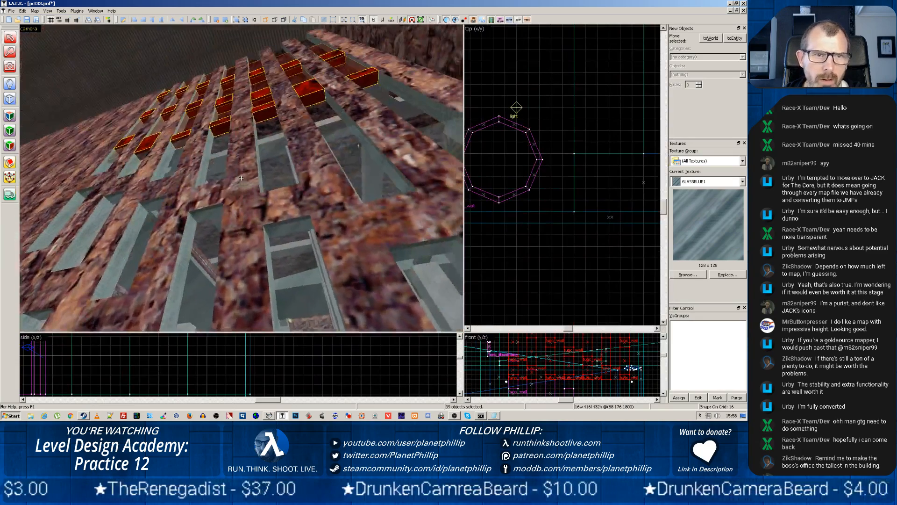
key("z")
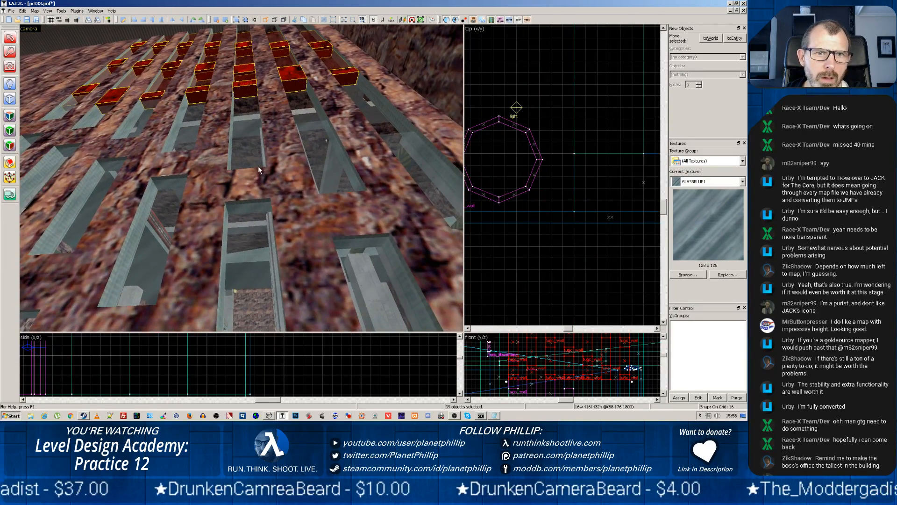
left_click(279, 164)
left_click_drag(280, 163, 203, 159)
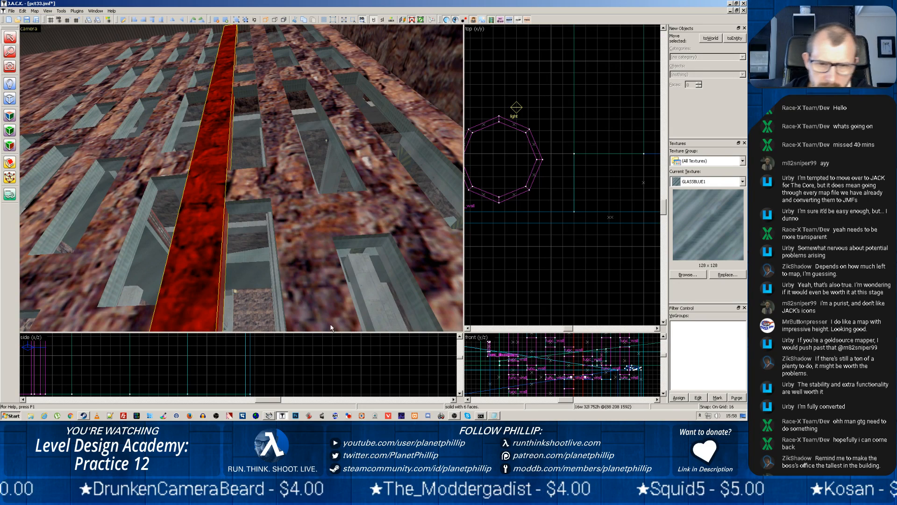
scroll(388, 241, "down", 2)
scroll(641, 370, "down", 3)
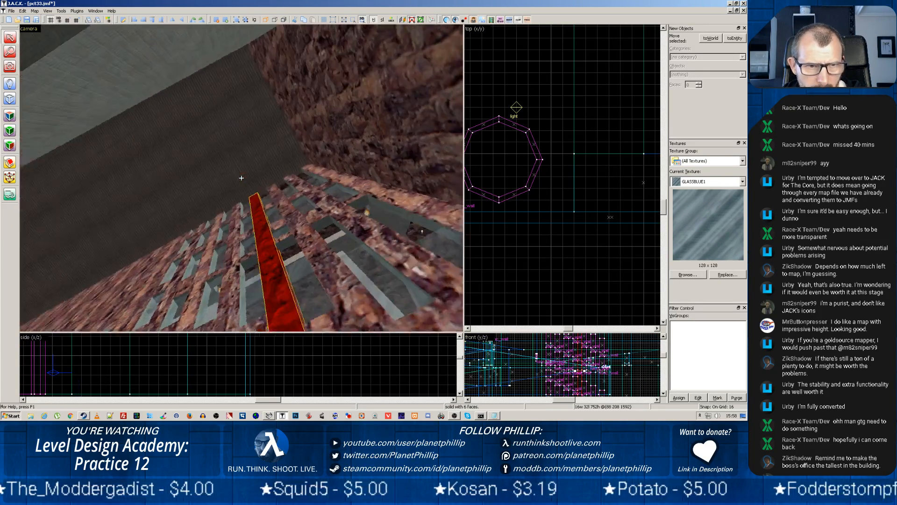
key("z")
scroll(240, 189, "up", 2)
key("z")
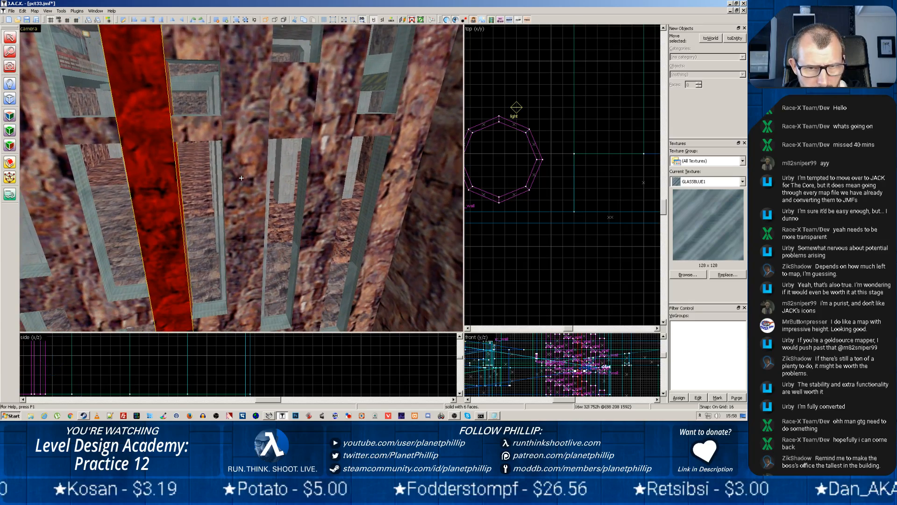
key("z")
left_click(348, 285)
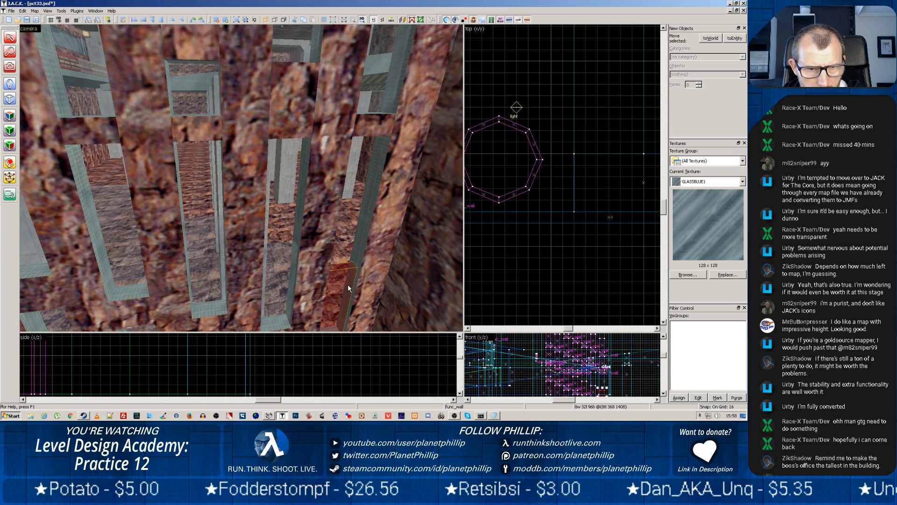
left_click(285, 277)
left_click(202, 174)
left_click(241, 176)
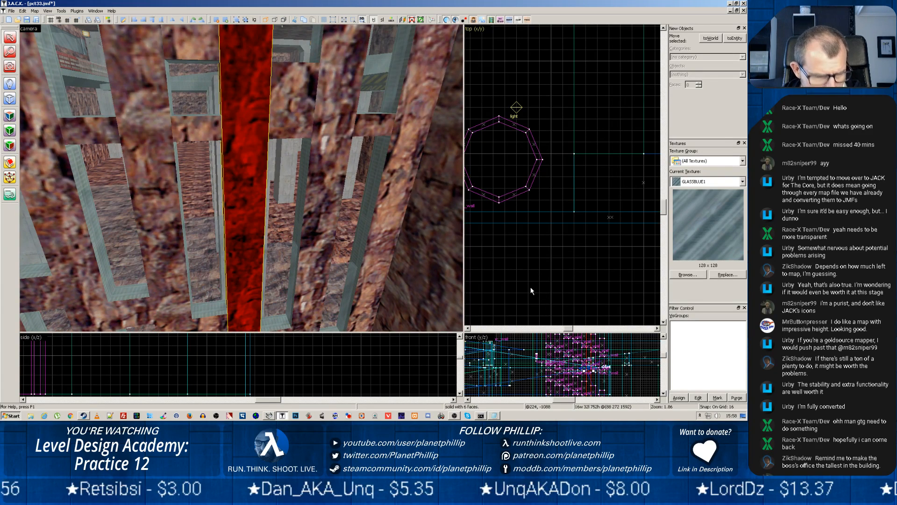
Undo the duplication of the wall's glass panes and blocks
key("ctrl+z")
key("z")
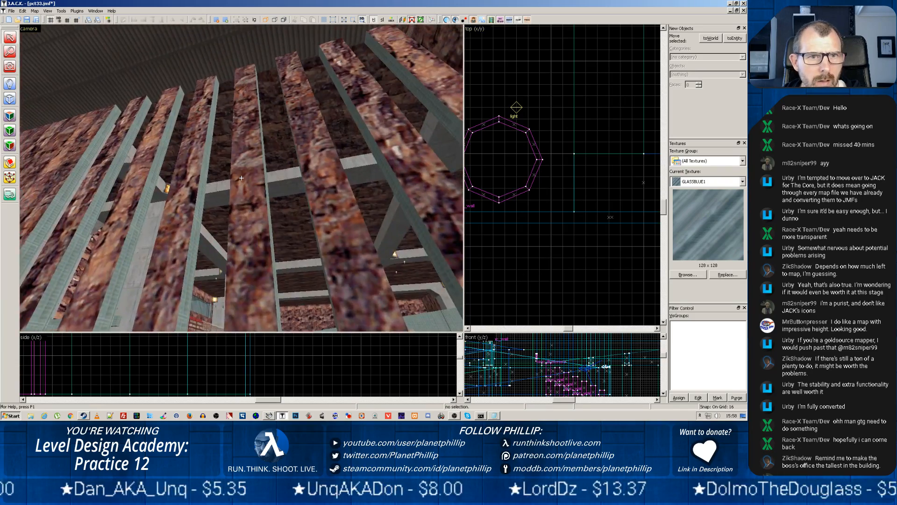
key("z")
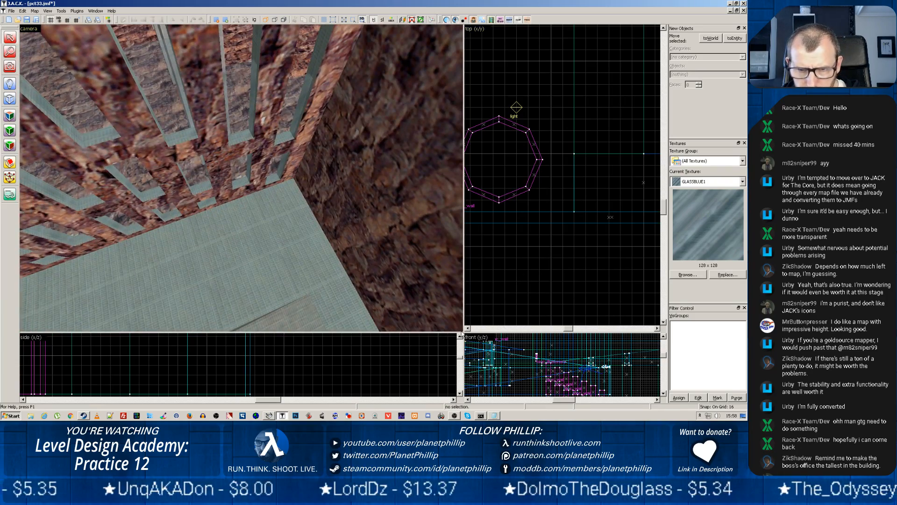
Enlarge the front view and select the seventh column's top glass pane together with the small block directly beneath it
left_click_drag(462, 333, 231, 129)
scroll(425, 265, "up", 5)
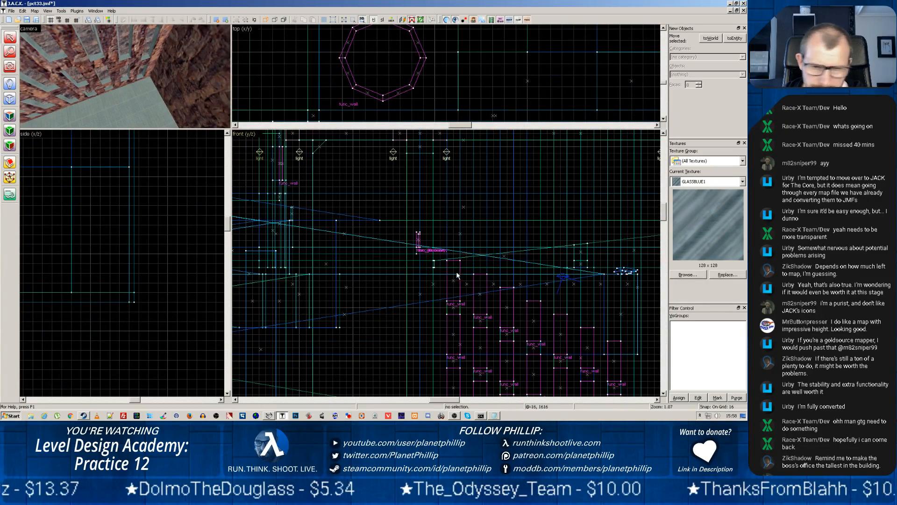
scroll(503, 331, "down", 5)
scroll(499, 336, "up", 5)
scroll(509, 304, "up", 1)
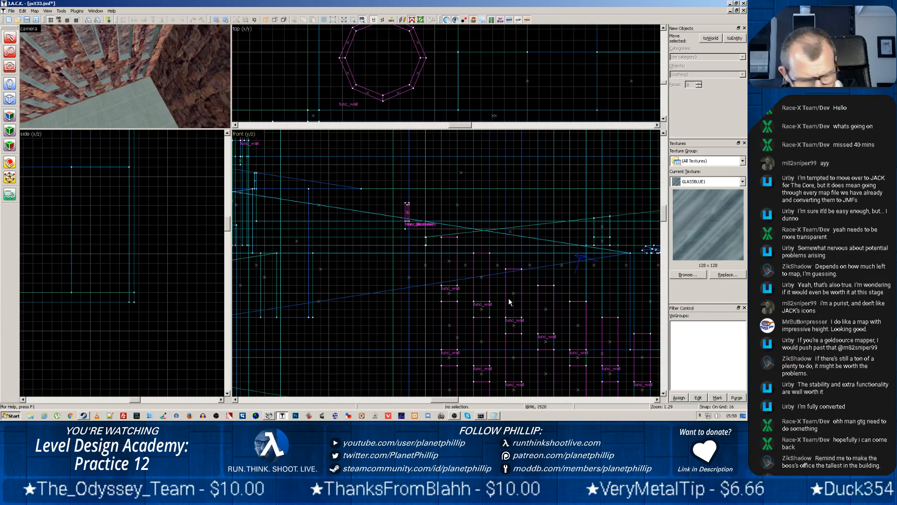
left_click(509, 302)
scroll(635, 339, "down", 3)
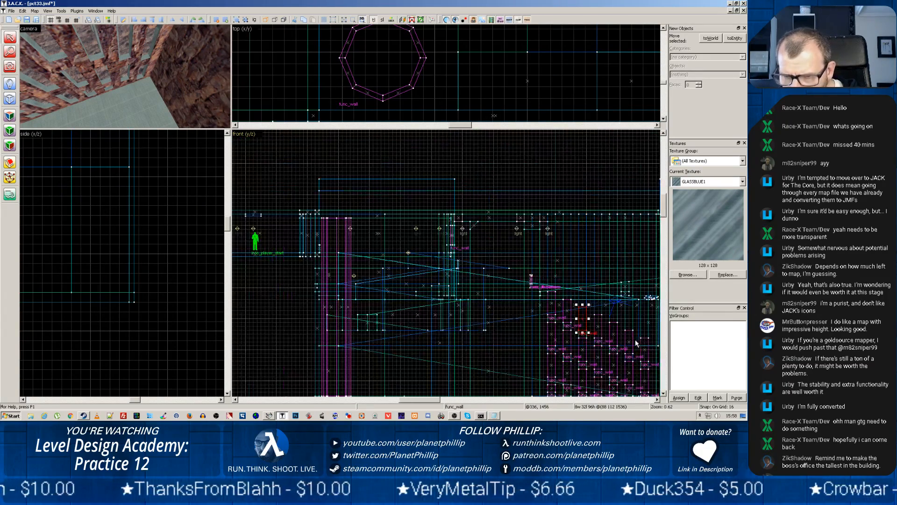
scroll(627, 341, "up", 3)
scroll(572, 357, "up", 2)
middle_click_drag(577, 354, 465, 241)
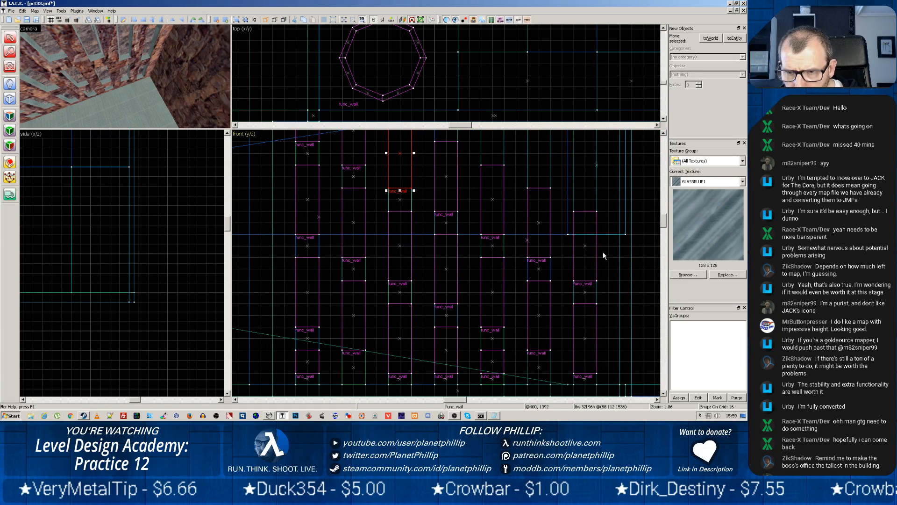
left_click(585, 246)
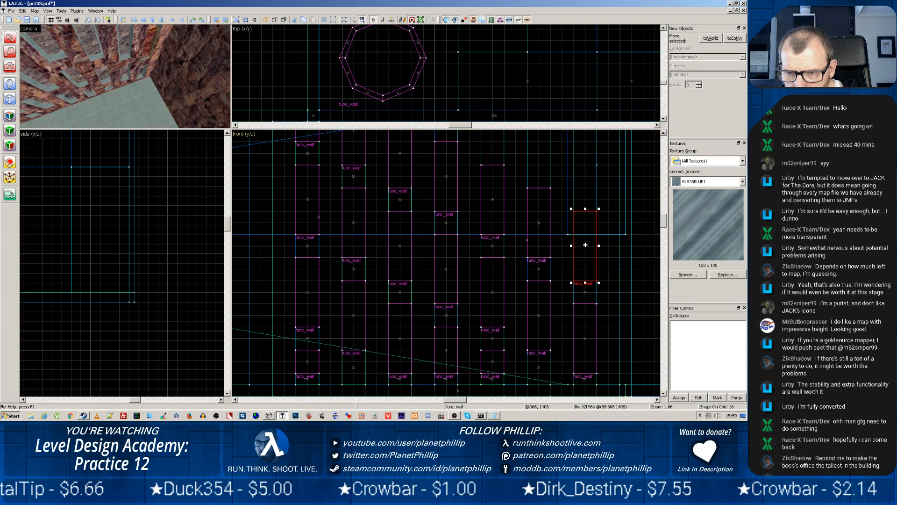
left_click(586, 294)
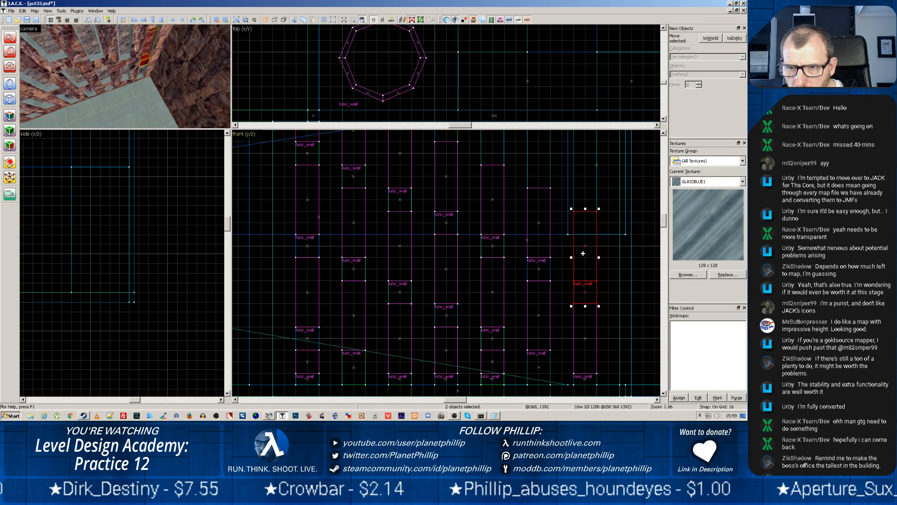
Duplicate the selected pane and block twice straight up the seventh column, placing each copy 128 units higher
left_click(582, 190, "ctrl")
left_click_drag(582, 191, 581, 169)
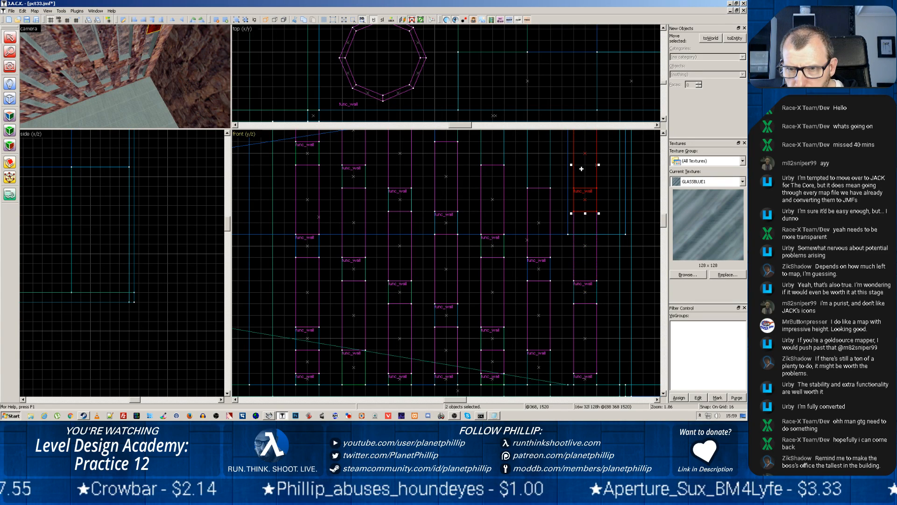
scroll(550, 261, "down", 4)
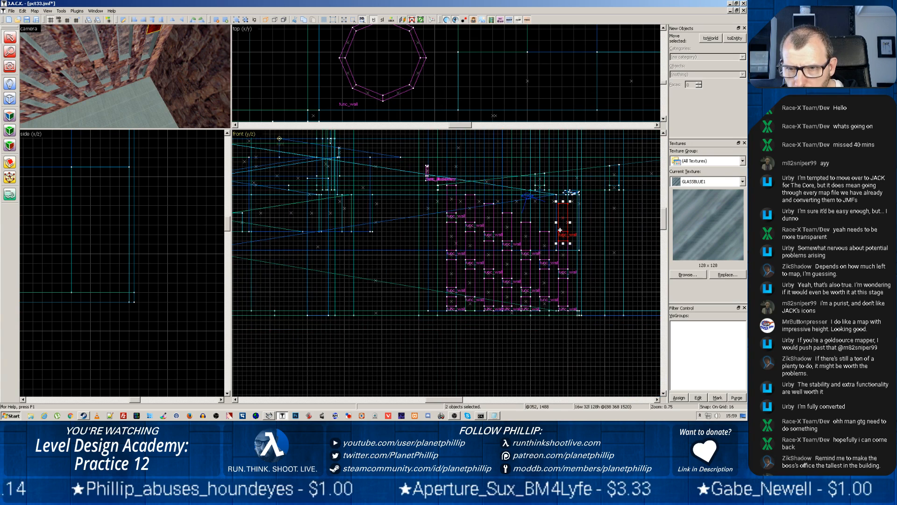
scroll(554, 232, "up", 3)
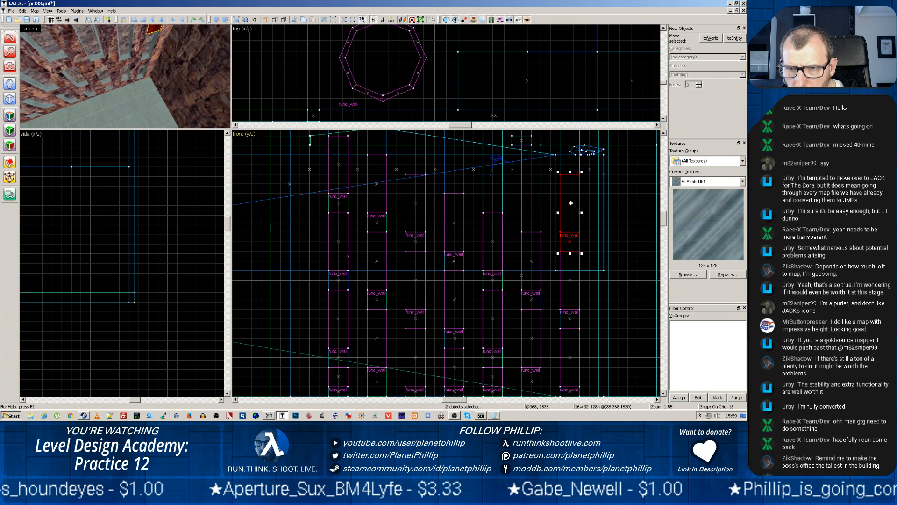
left_click_drag(571, 203, 571, 134)
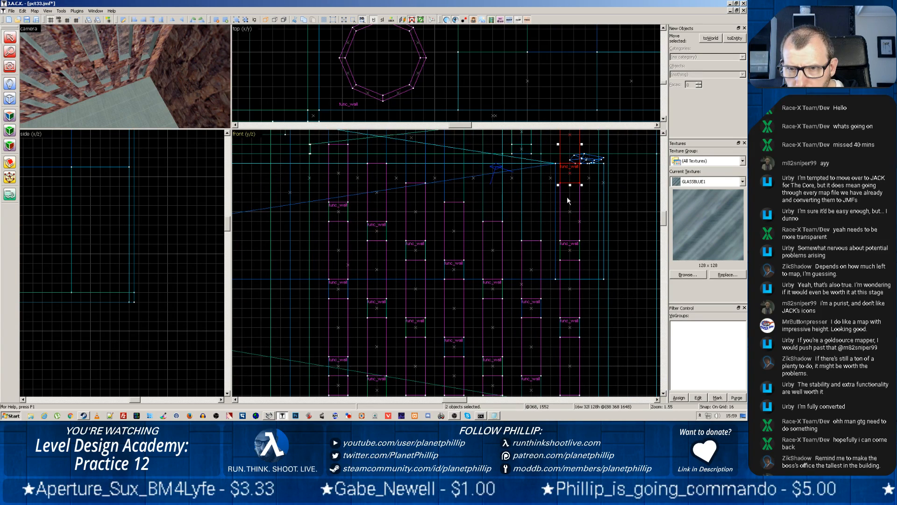
scroll(558, 240, "down", 4)
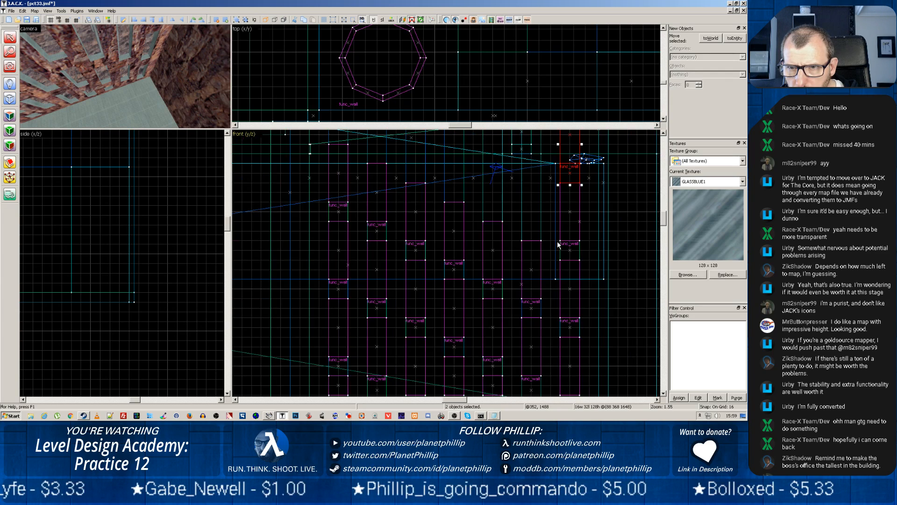
left_click_drag(549, 177, 539, 212)
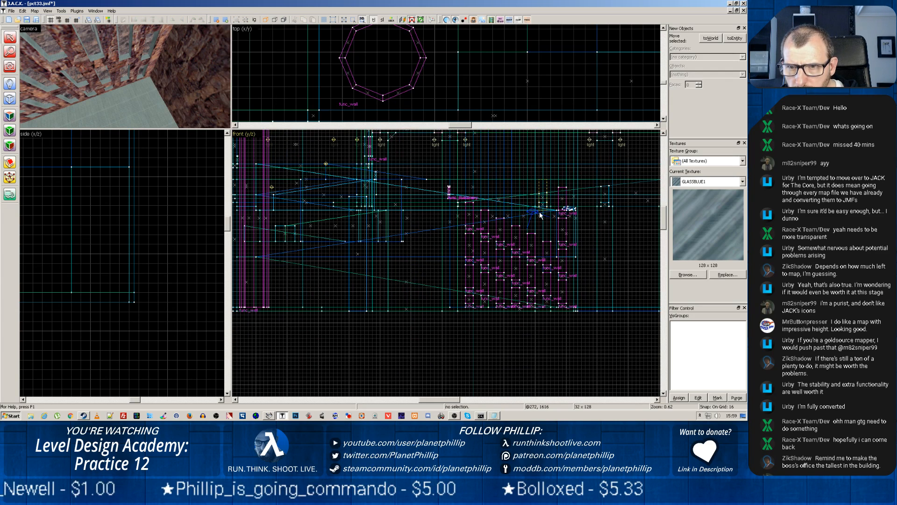
left_click(566, 208)
scroll(547, 241, "up", 3)
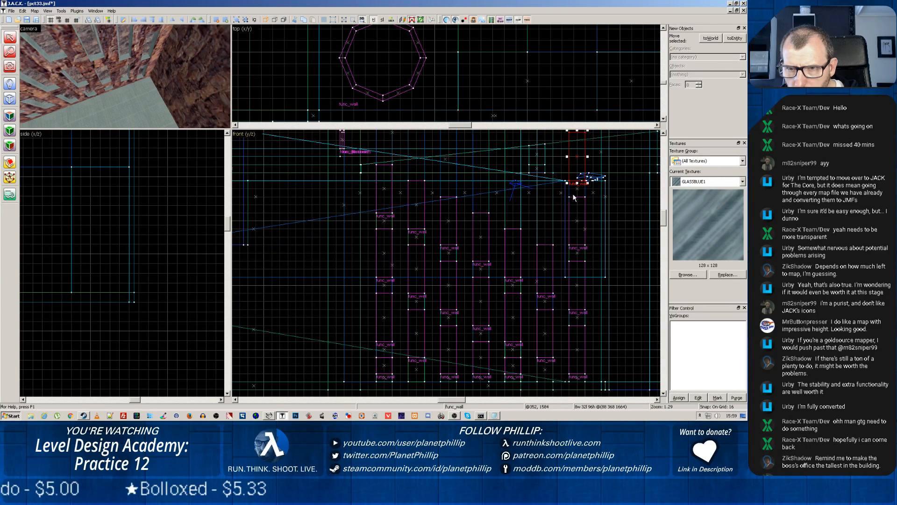
key("Escape")
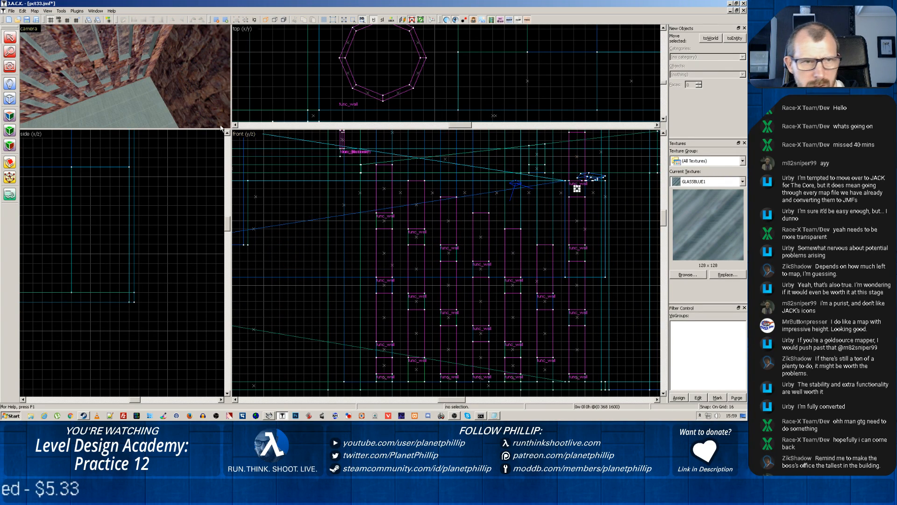
scroll(168, 72, "down", 2)
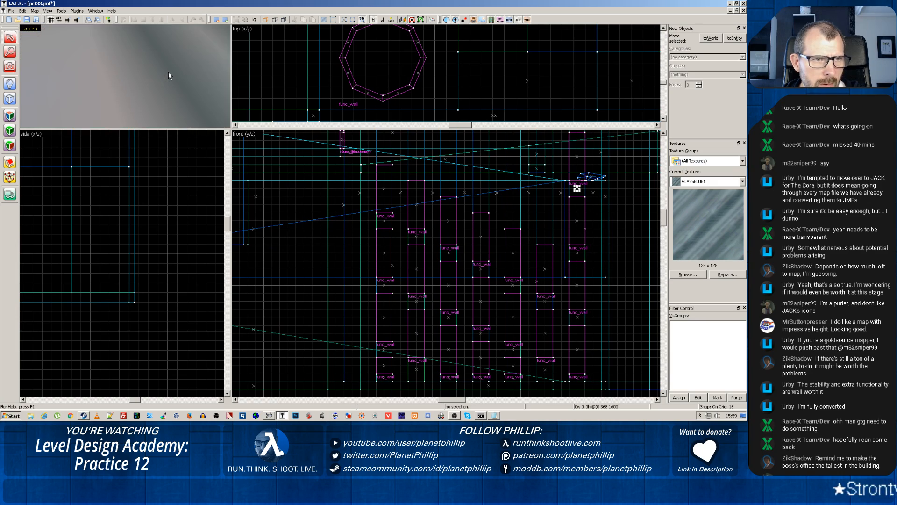
scroll(169, 72, "up", 1)
scroll(528, 197, "down", 3)
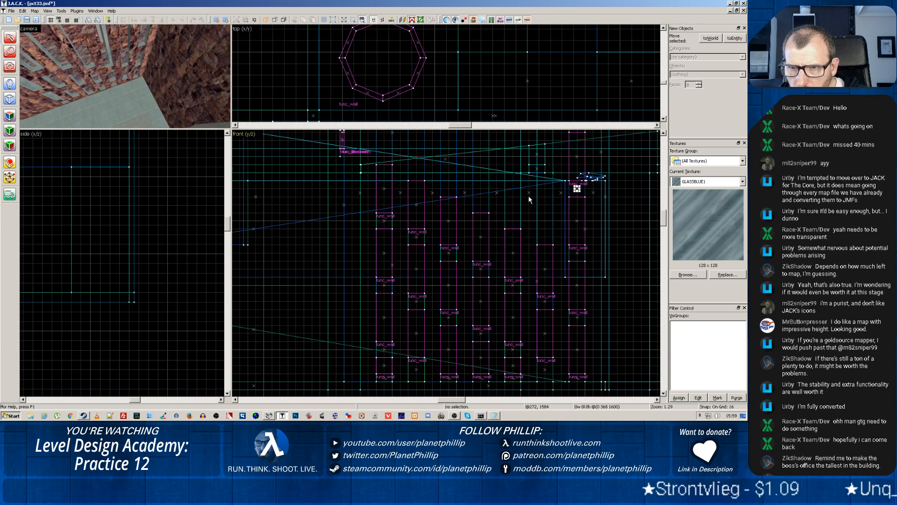
Select the seventh column's topmost pane and block and duplicate them twice more, each copy 128 units higher, up to the ceiling
middle_click_drag(520, 215, 528, 290)
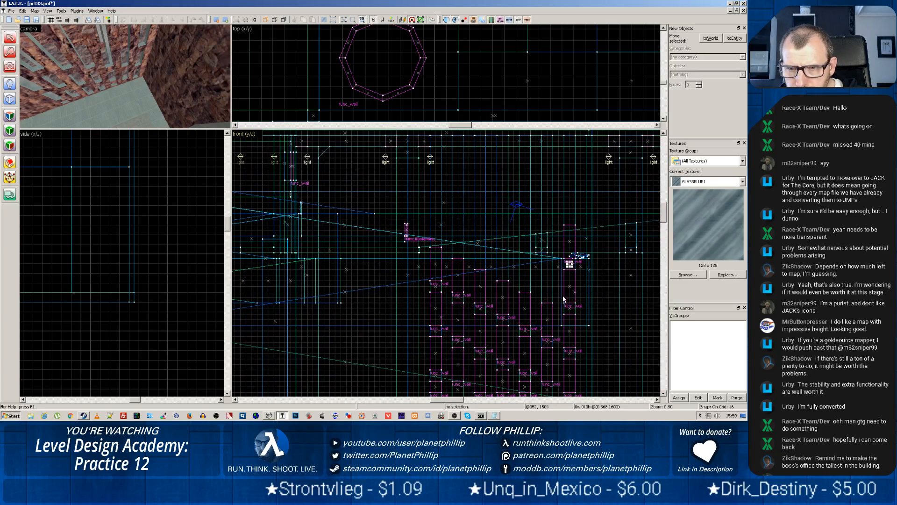
scroll(572, 241, "up", 4)
left_click(579, 265)
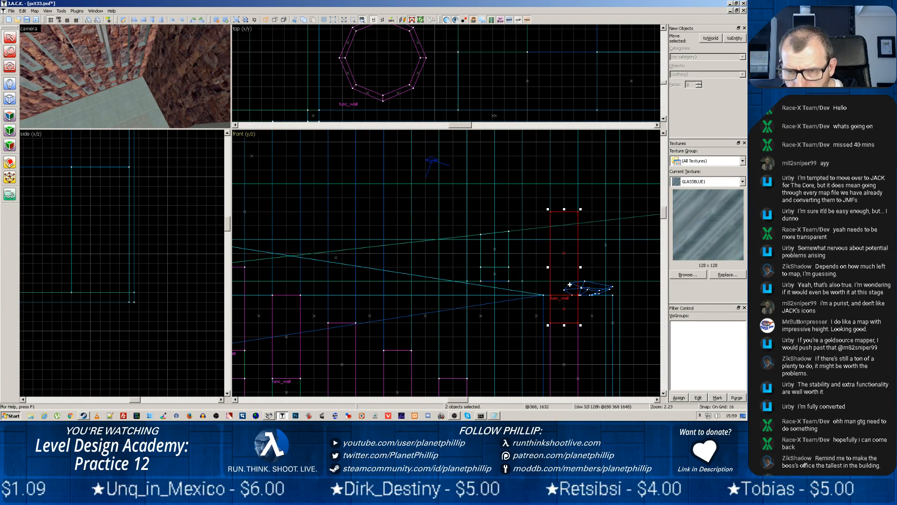
mouse_move(568, 279)
left_mouse_down()
mouse_move(567, 172)
mouse_move(567, 211)
left_mouse_up()
scroll(605, 198, "up", 5)
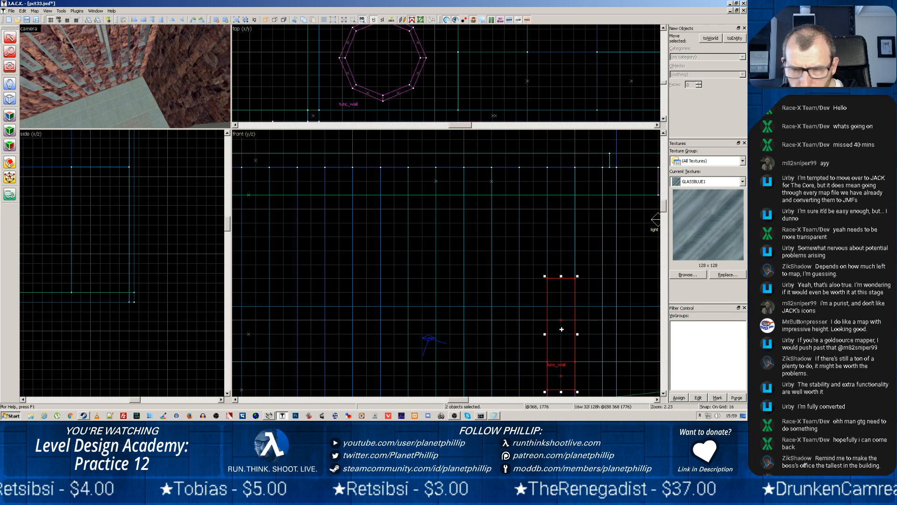
mouse_move(562, 329)
left_mouse_down()
mouse_move(556, 196)
mouse_move(556, 219)
left_mouse_up()
scroll(498, 295, "down", 4)
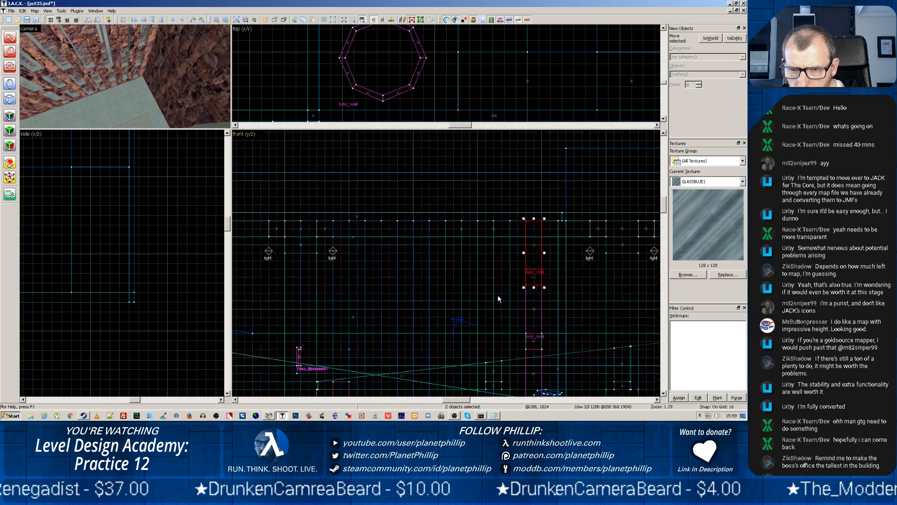
Check the extended glass column in the camera view and select the seventh column's topmost block and glass pane
key("z")
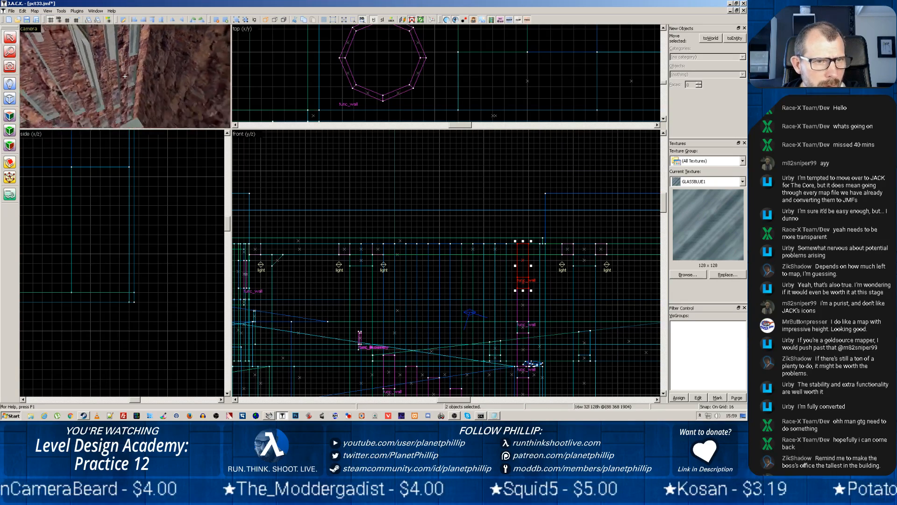
key("z")
scroll(465, 303, "down", 2)
scroll(464, 301, "up", 5)
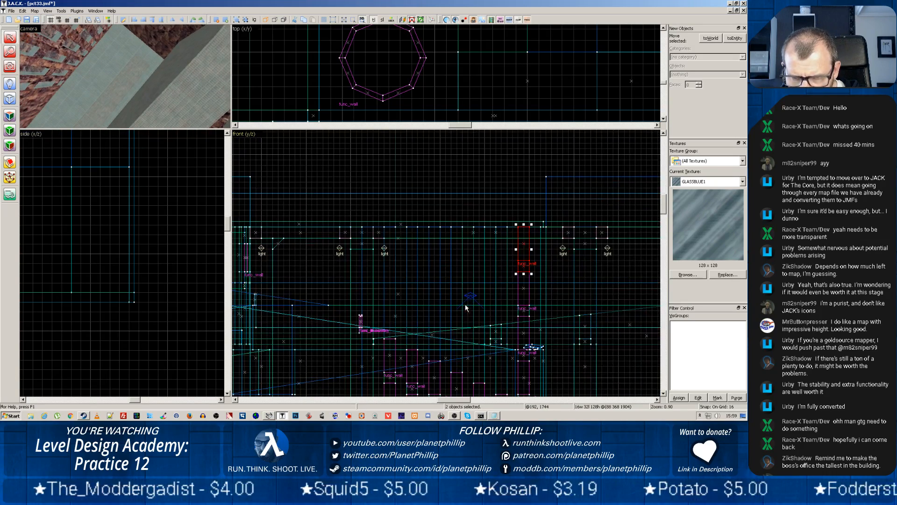
left_click_drag(463, 338, 474, 304)
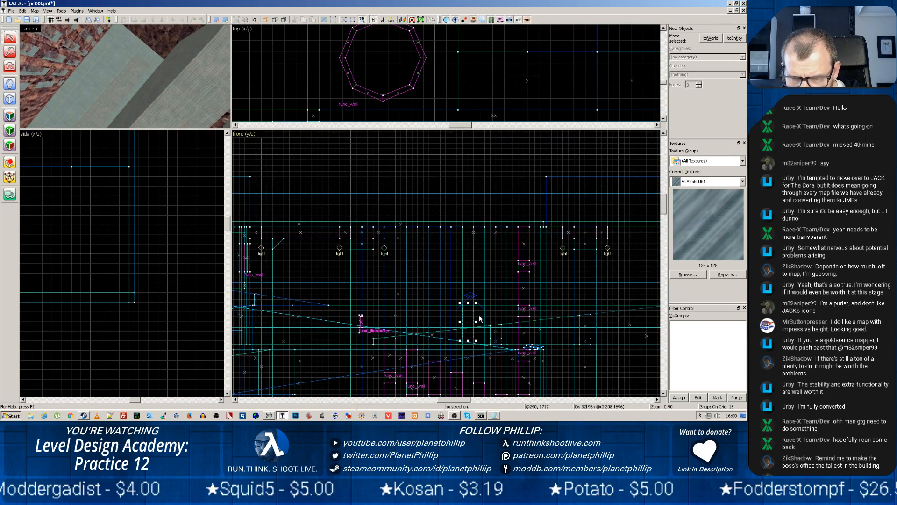
left_click(524, 264)
scroll(521, 257, "up", 4)
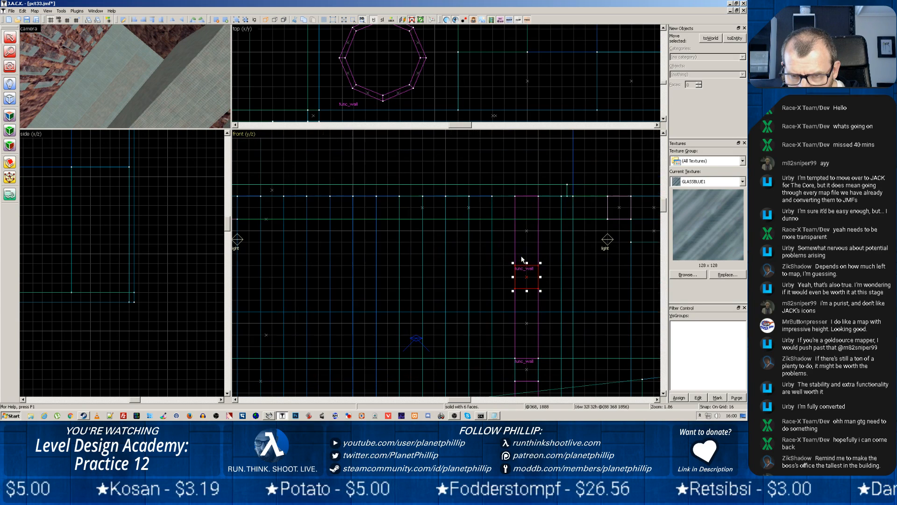
left_click(514, 247, "ctrl")
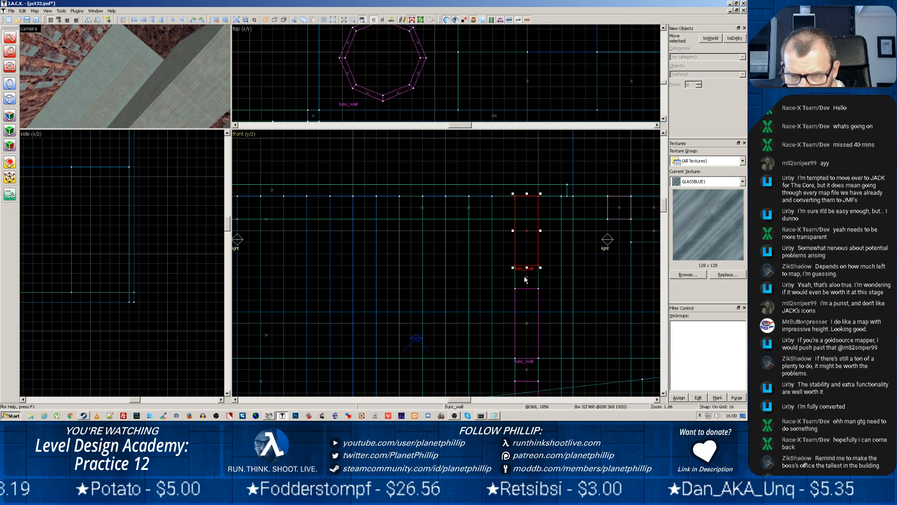
Add the next two block-and-pane pairs below in the seventh column to the selection
left_click(527, 370, "ctrl")
scroll(556, 304, "down", 4)
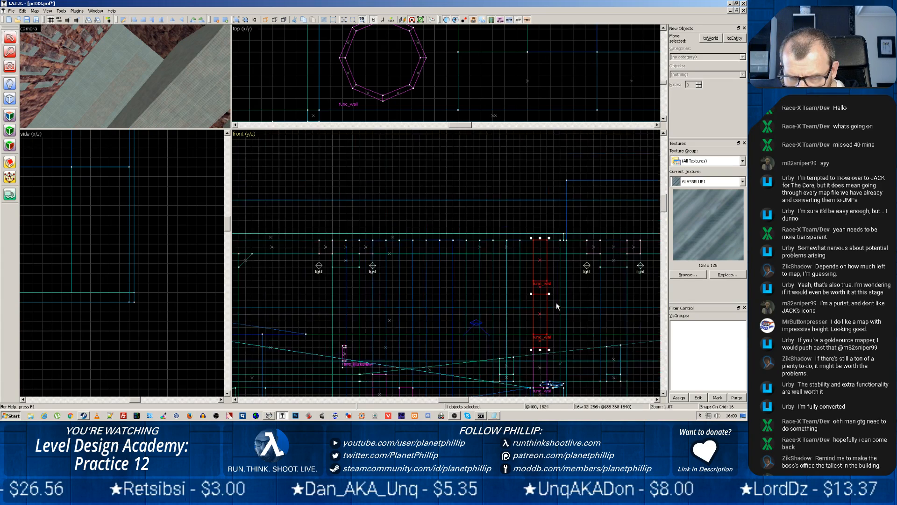
scroll(554, 323, "up", 1)
left_click_drag(587, 340, 566, 235)
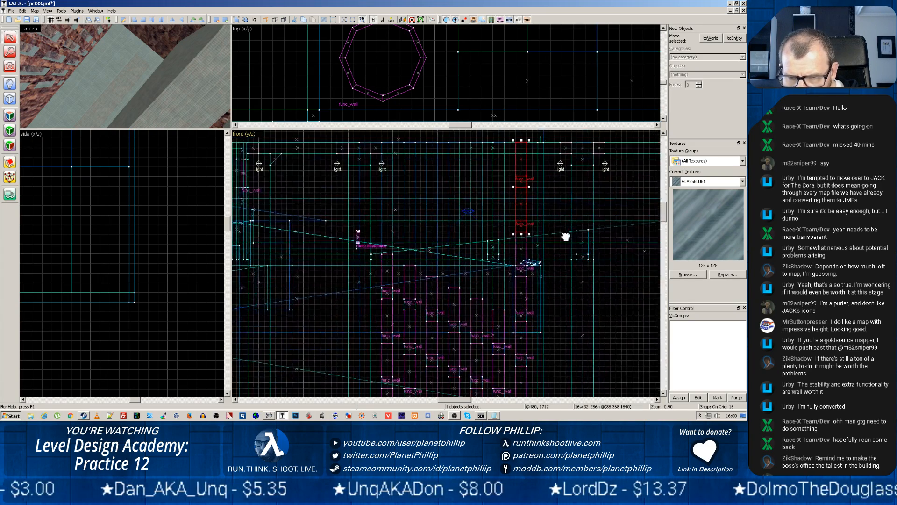
scroll(562, 244, "up", 2)
scroll(561, 245, "up", 1)
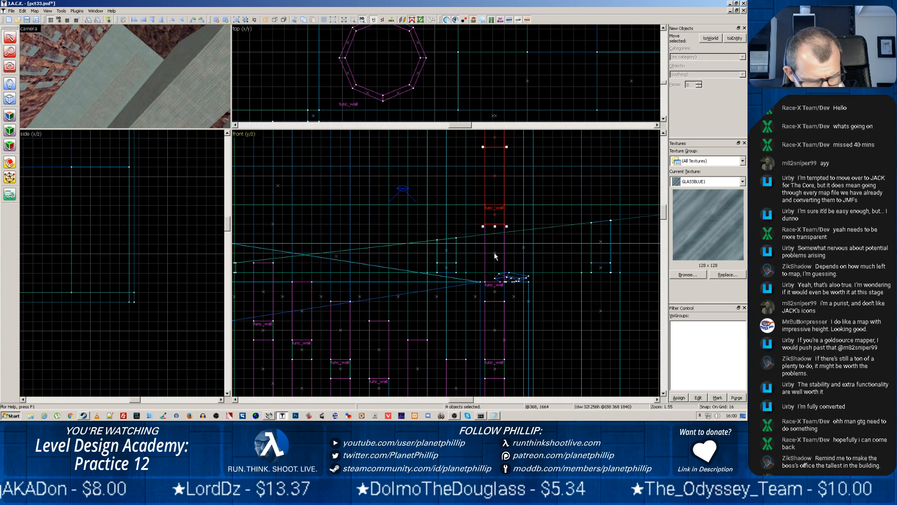
left_click(495, 284, "ctrl")
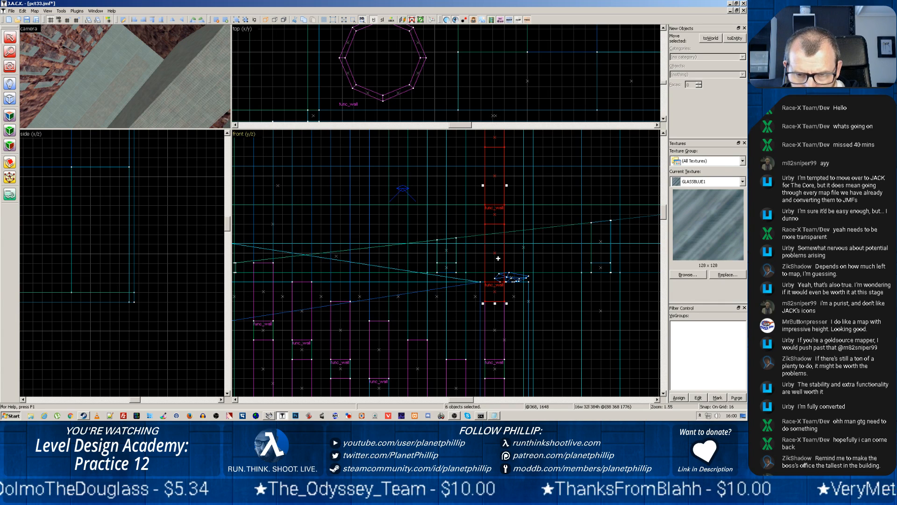
Duplicate the three selected pane-and-block pairs onto the tops of the other six columns, keeping their staggered pattern
left_click_drag(496, 257, 270, 205, "shift")
middle_click_drag(281, 298, 349, 398)
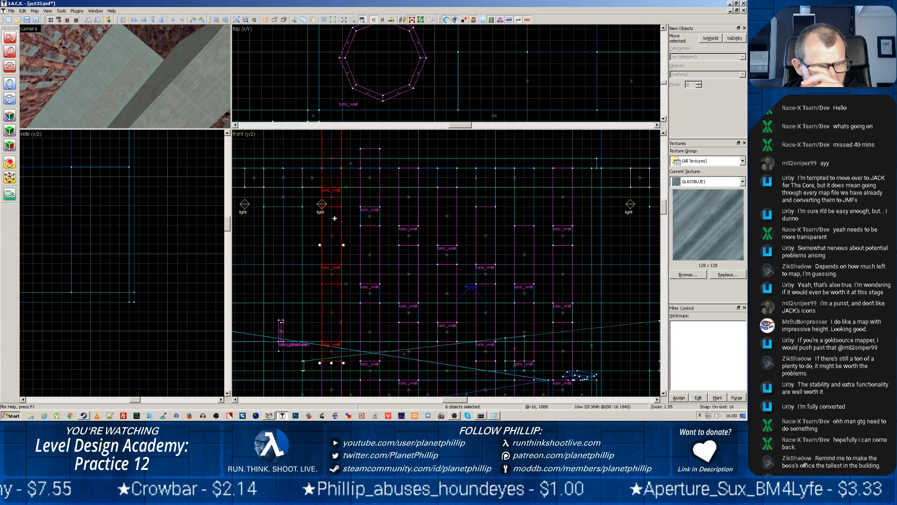
key("z")
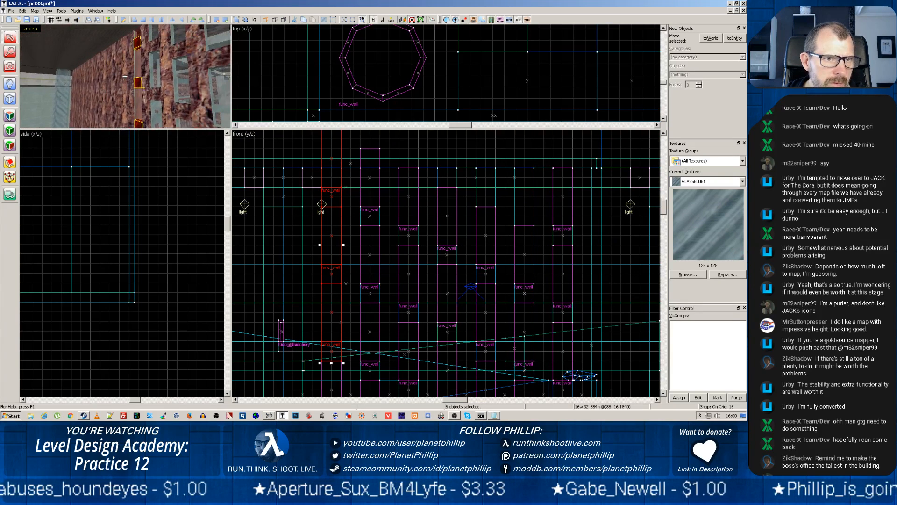
key("z")
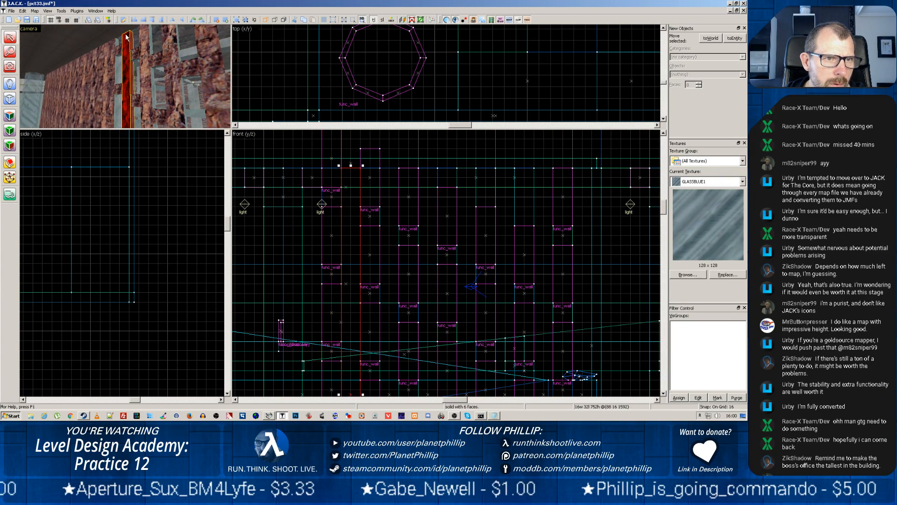
Shorten the top glass panes of the first and second columns to end at the ceiling, making the second column's pane 64 units high
left_click(122, 31)
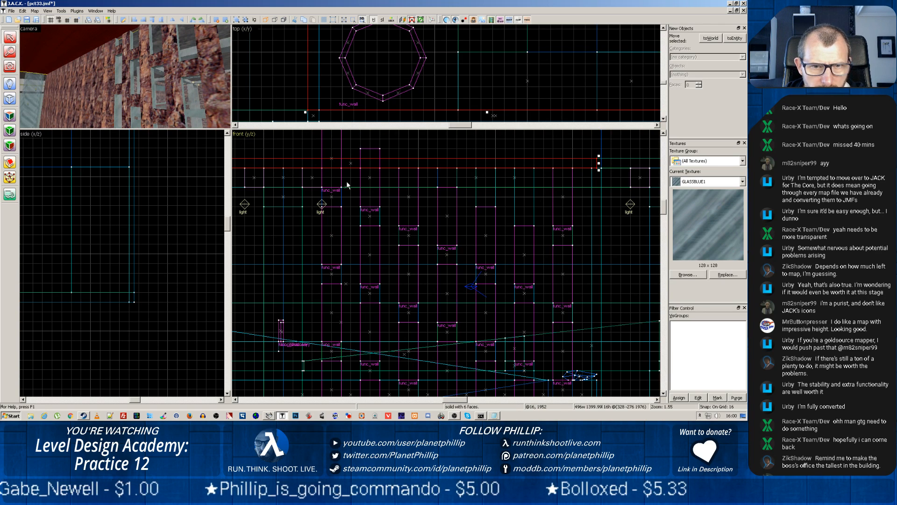
scroll(345, 183, "down", 2)
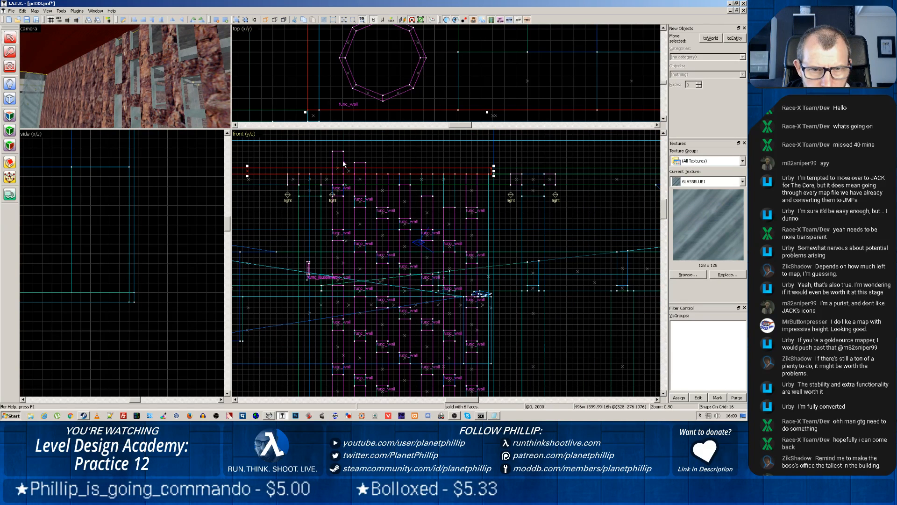
left_click(343, 160)
mouse_move(339, 148)
left_mouse_down()
mouse_move(340, 171)
mouse_move(358, 171)
left_mouse_up()
left_click(361, 163)
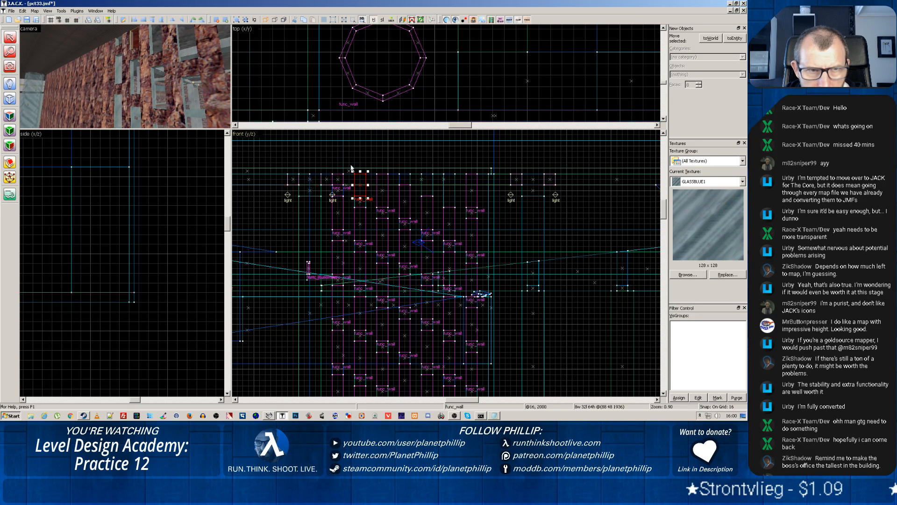
left_click(145, 50)
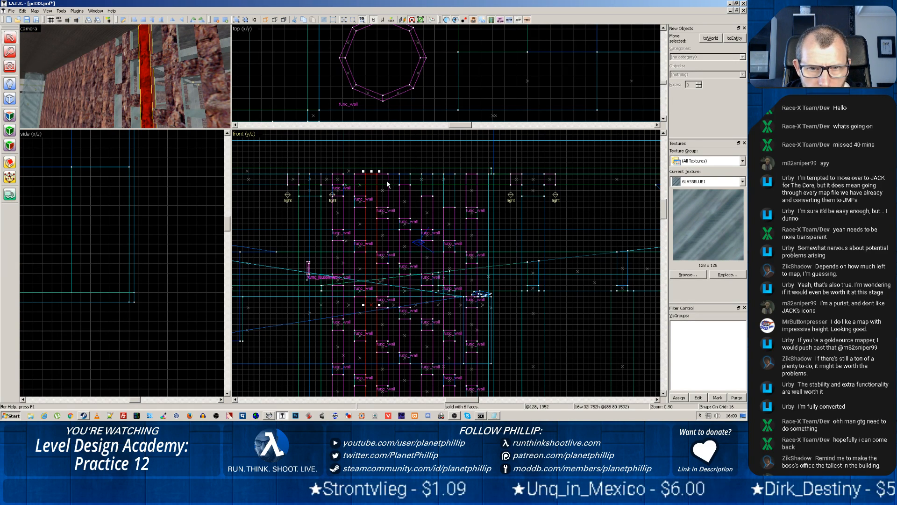
key("Escape")
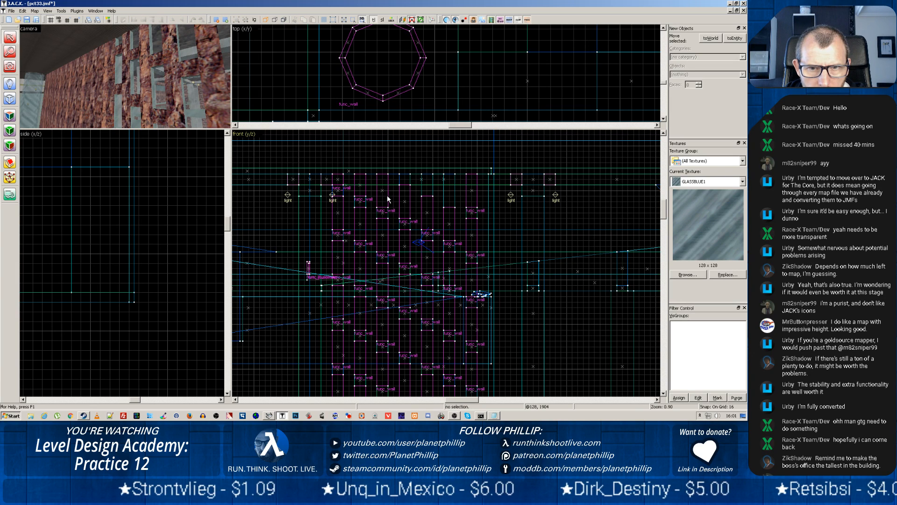
Duplicate the fourth column's top block and the fifth column's top block and pane 128 units higher, trimming the fifth's new pane to 32 units high
left_click(404, 224)
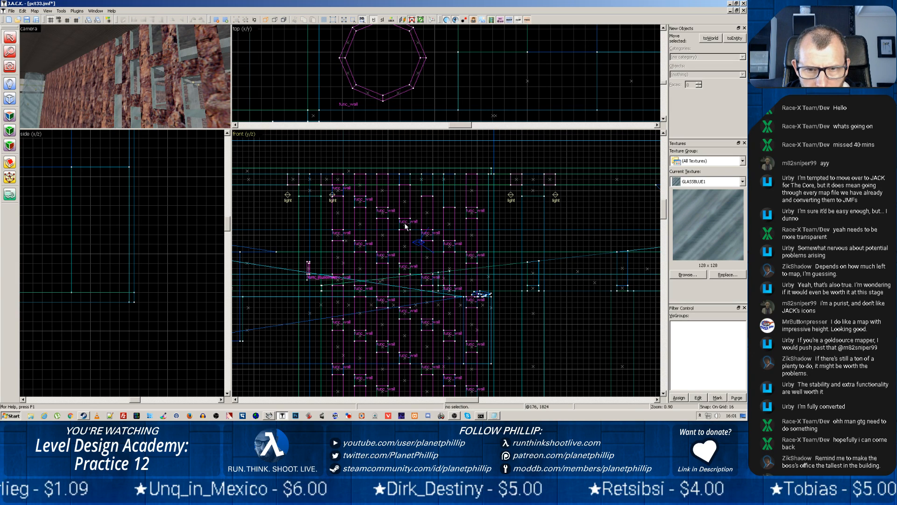
left_click_drag(403, 225, 404, 183)
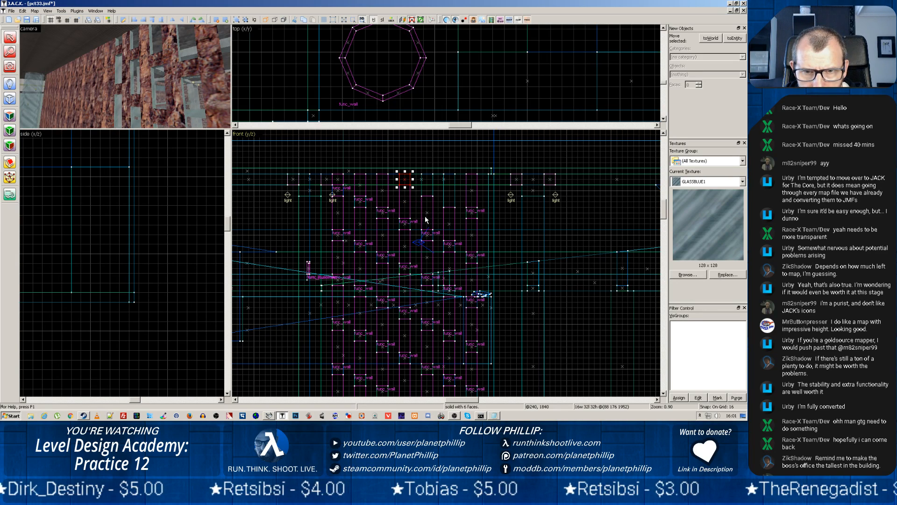
left_click(427, 236)
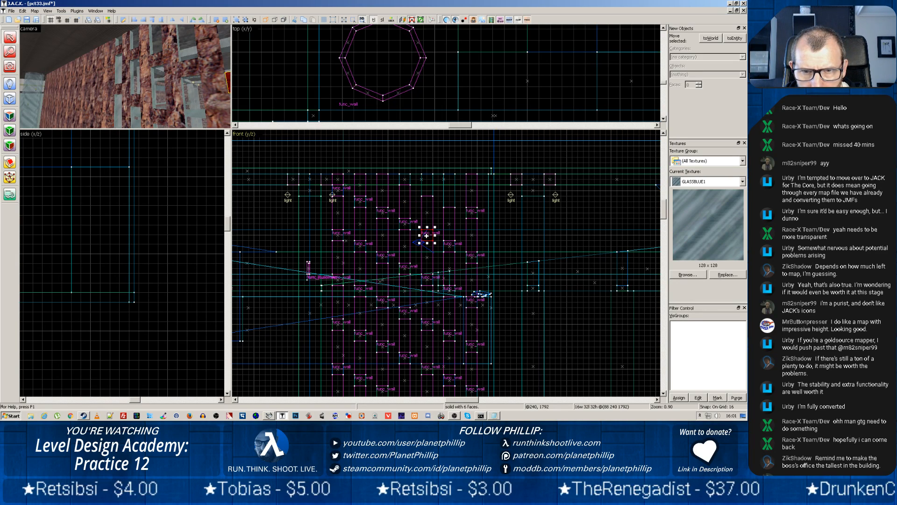
left_click_drag(426, 235, 426, 190, "shift")
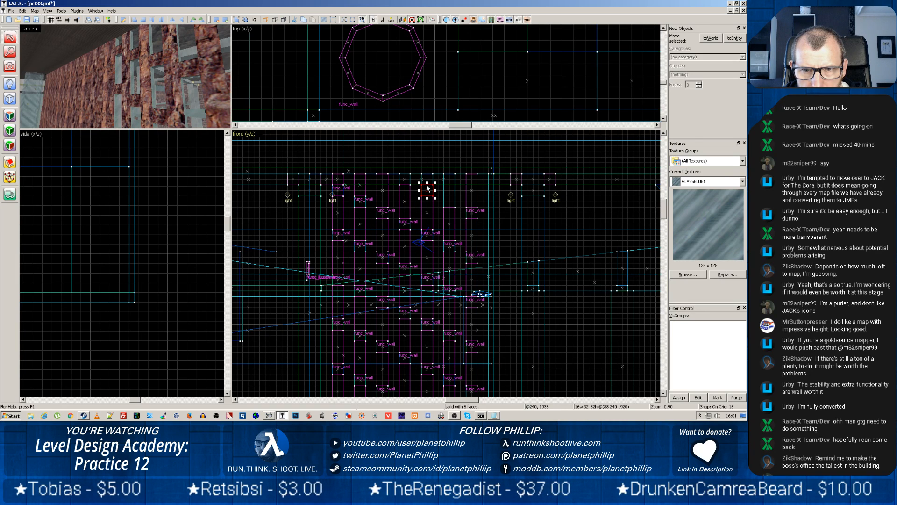
left_click_drag(427, 215, 428, 171)
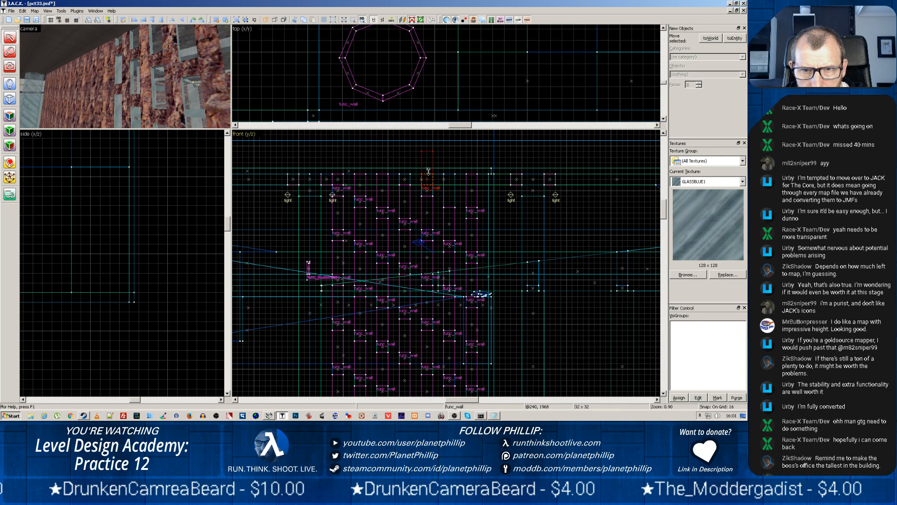
Duplicate the sixth column's top pane and block upward and trim the copied pair to 96 units high so it ends at the ceiling
left_click(452, 248)
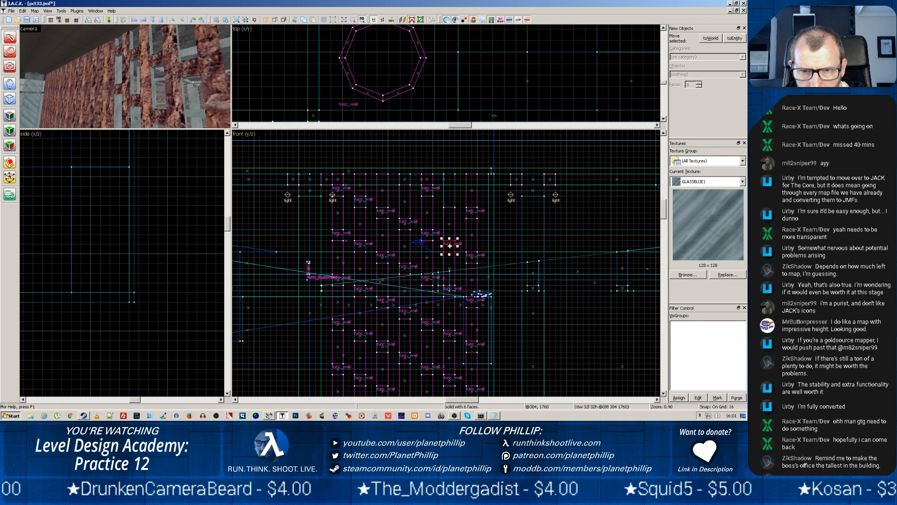
left_click(450, 222, "ctrl")
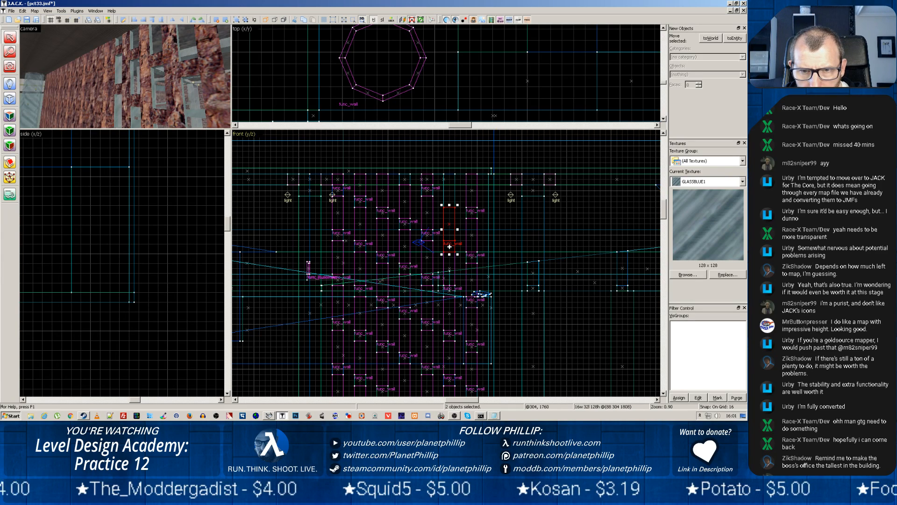
left_click_drag(447, 231, 449, 171)
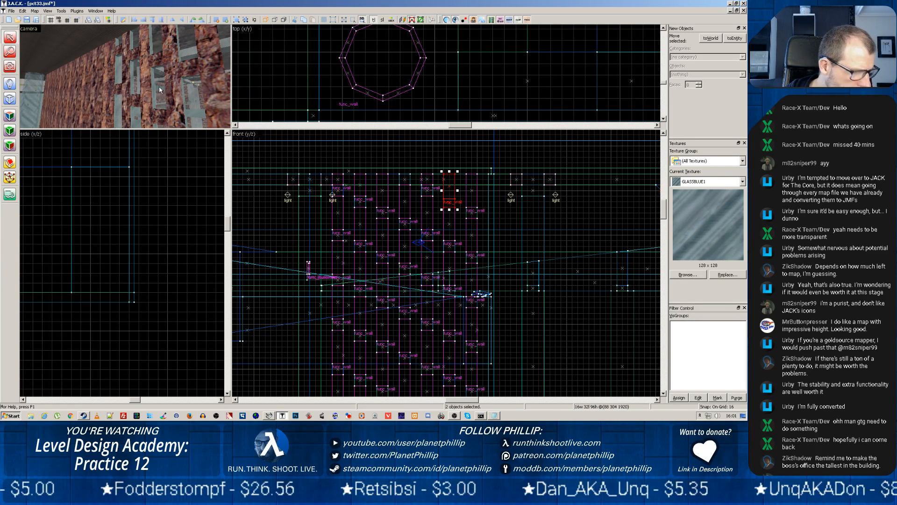
Enlarge the camera view of the wall and select the face of the full-height rock strip beside the seventh column in texture application mode
key("z")
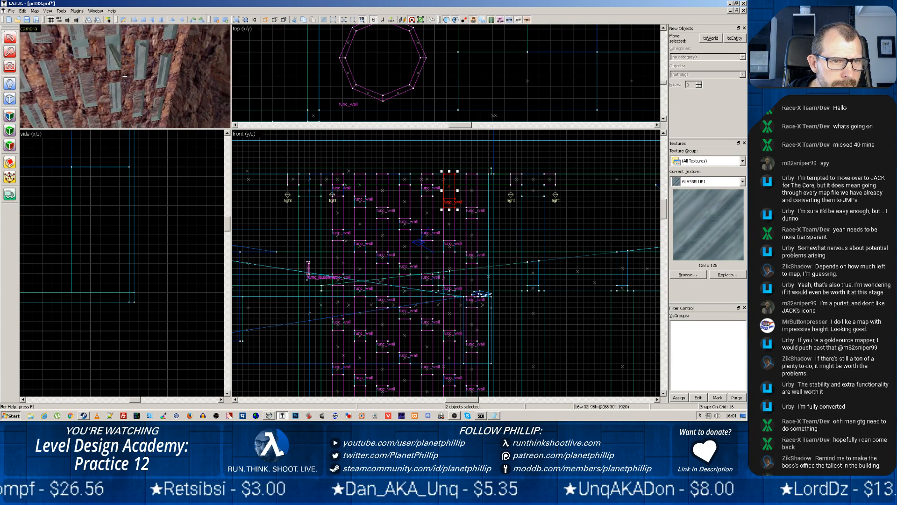
key("w")
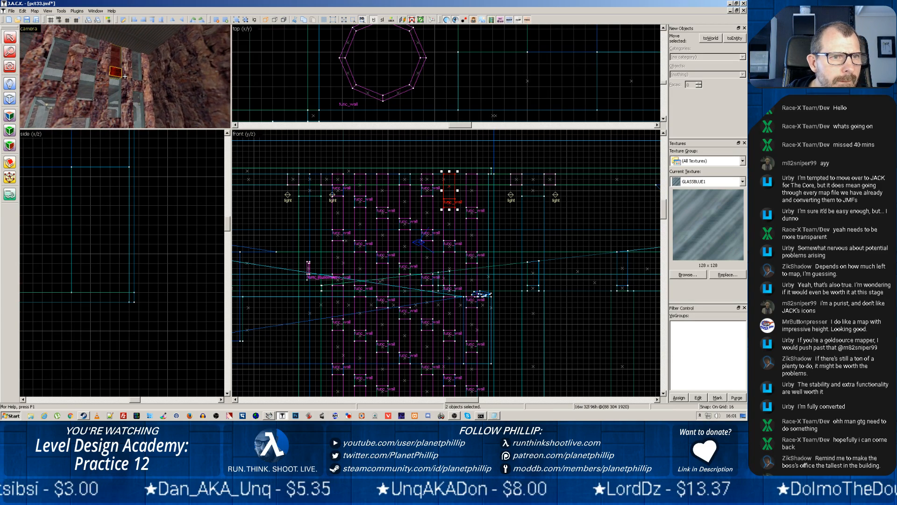
key("z")
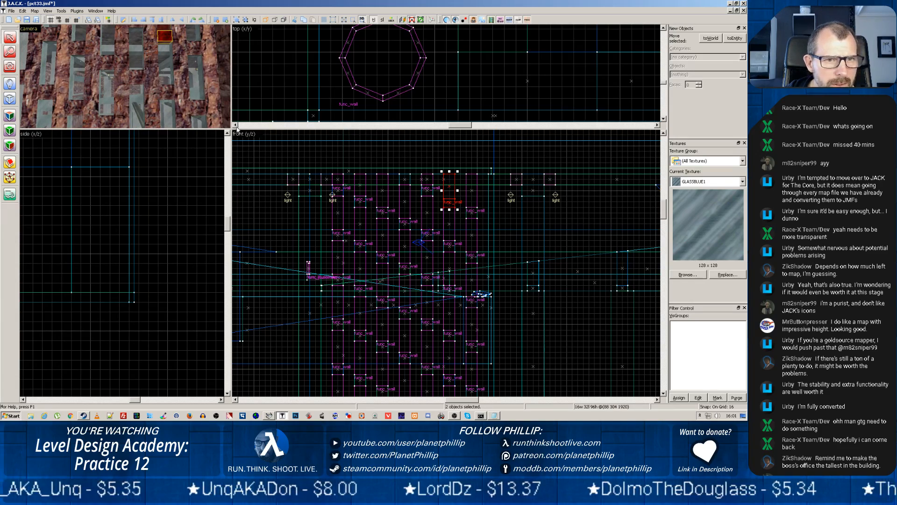
left_click_drag(228, 134, 546, 343)
left_click(9, 130)
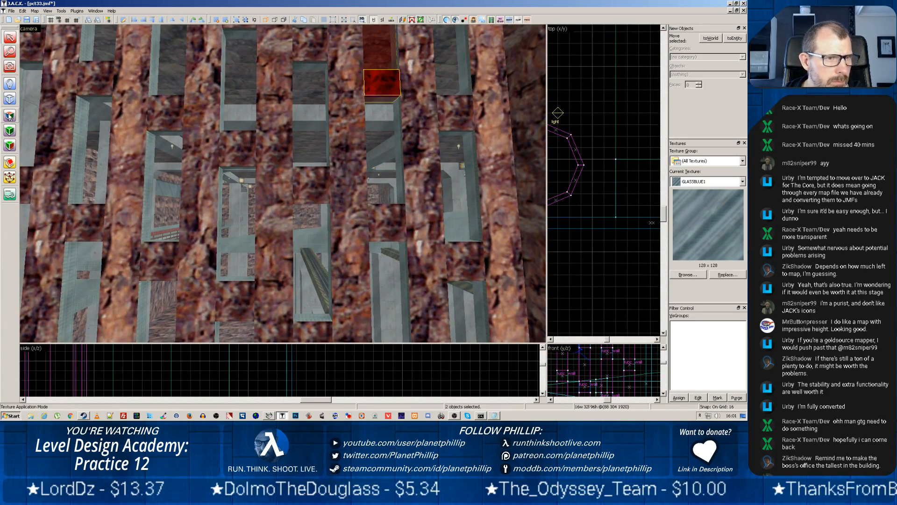
left_click(502, 255)
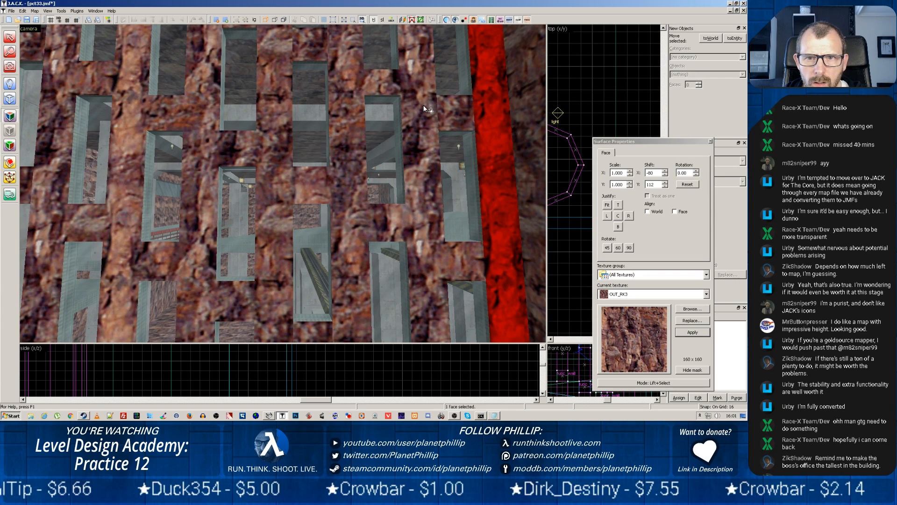
scroll(417, 164, "down", 5)
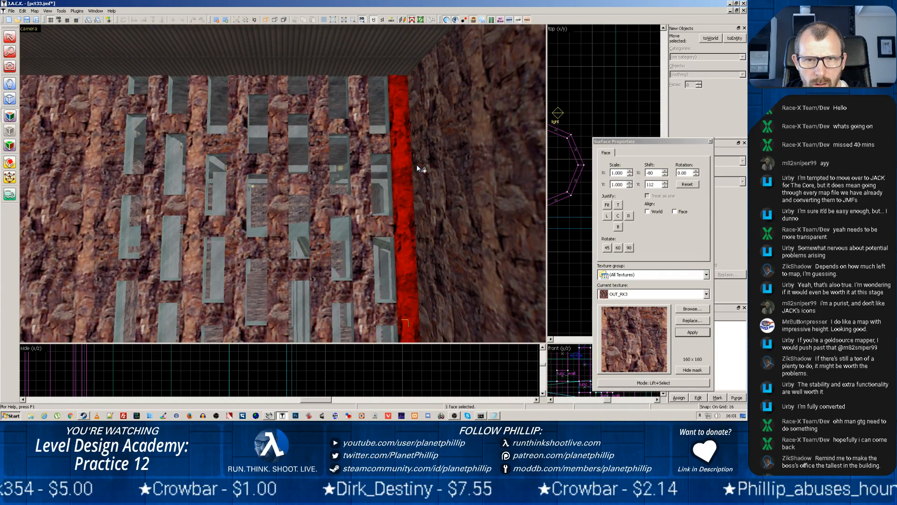
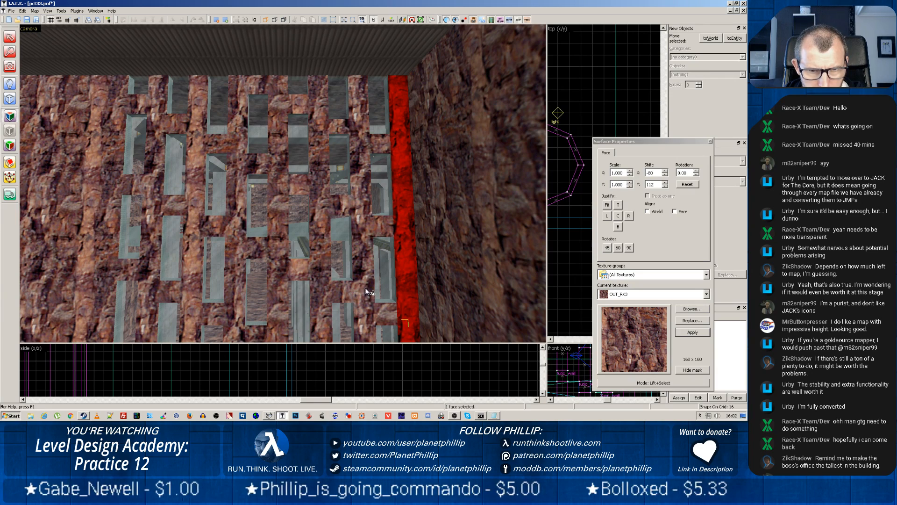
Set the grid snap to 32 units and close the surface properties after checking the highlighted rock strip down to the floor
key("bracketright")
key("bracketright")
key("bracketleft")
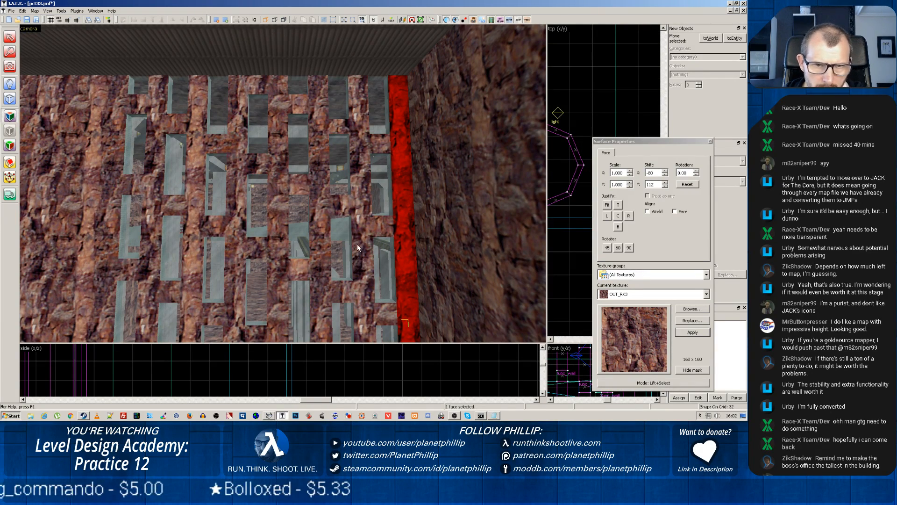
key("z")
key("z")
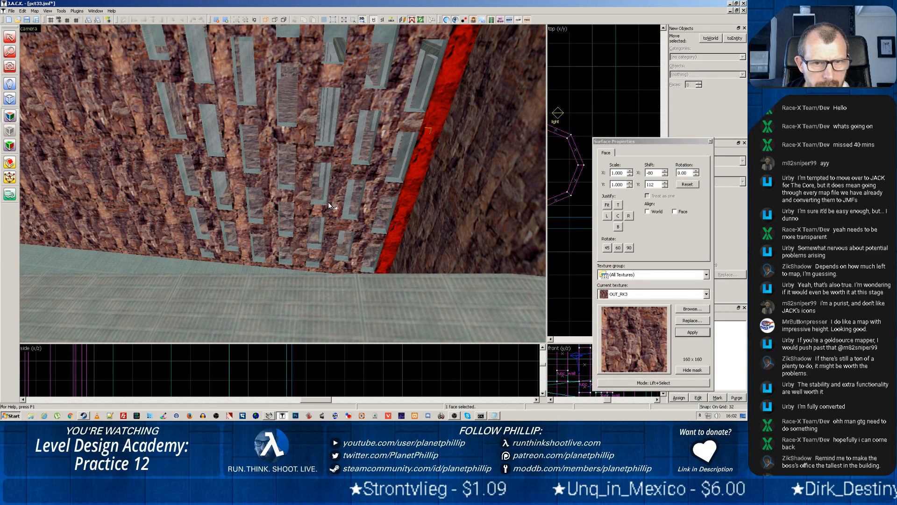
left_click(710, 141)
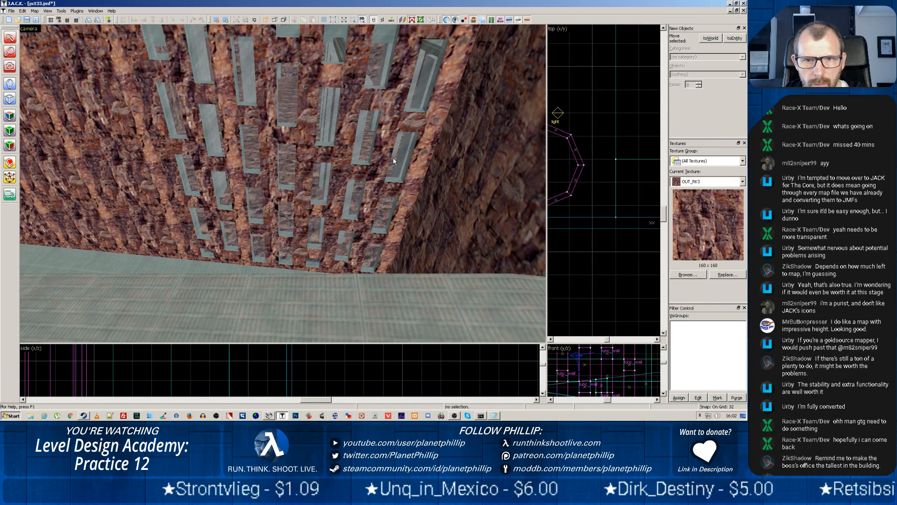
Lower the top edge of the far rock wall block in the front view so the block is 784 units high
key("z")
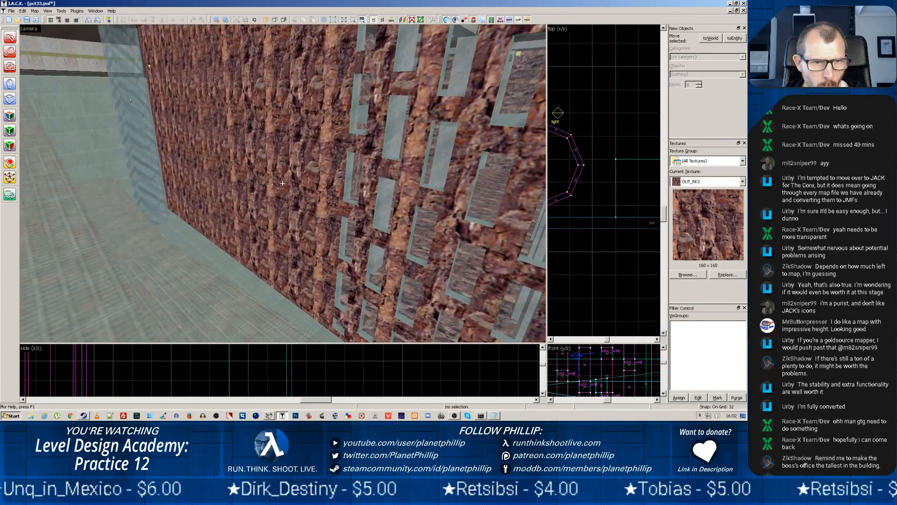
key("z")
left_click(214, 160)
left_click(259, 163)
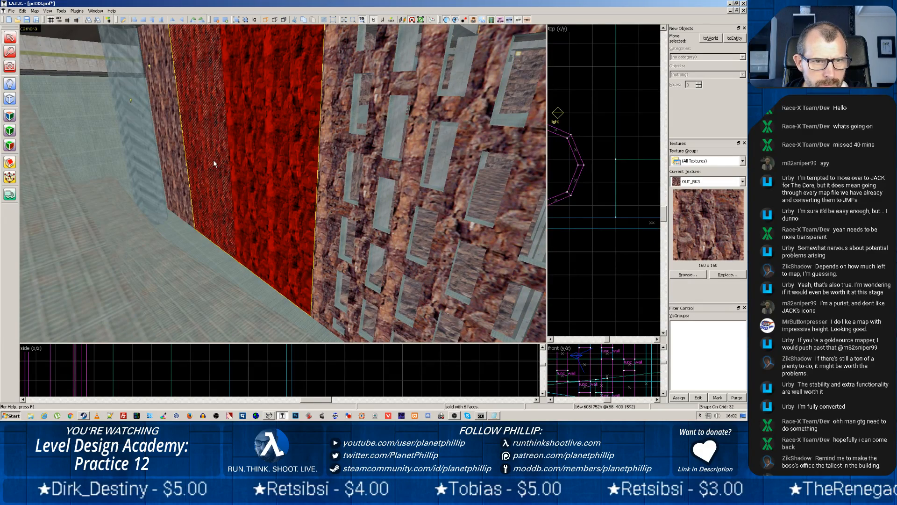
key("z")
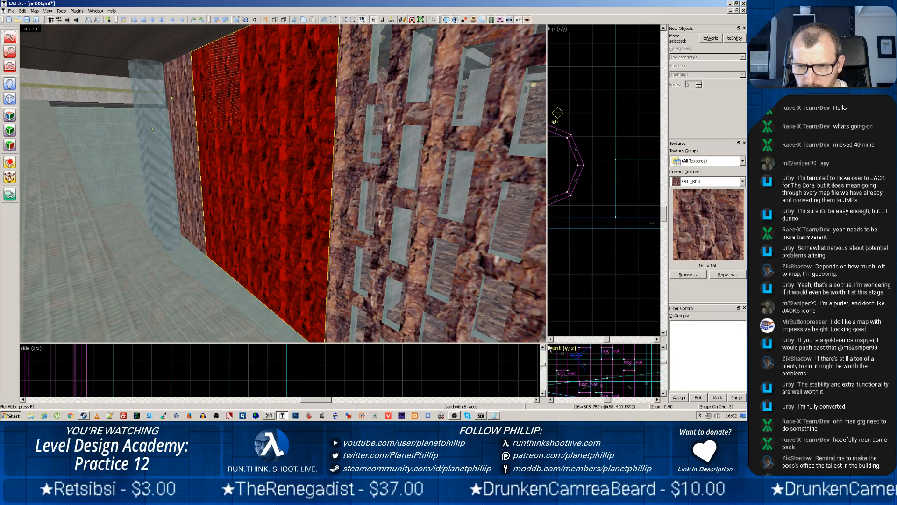
left_click_drag(547, 344, 276, 234)
scroll(398, 312, "down", 4)
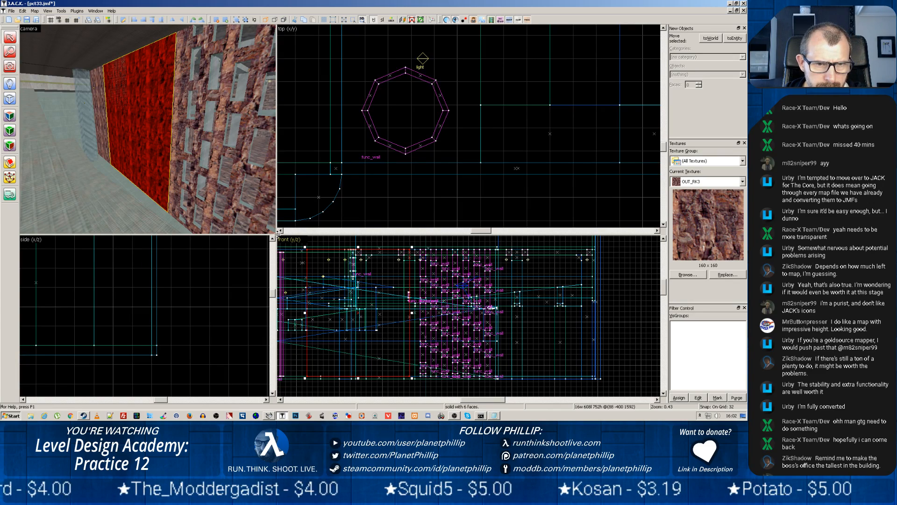
left_click_drag(275, 235, 240, 165)
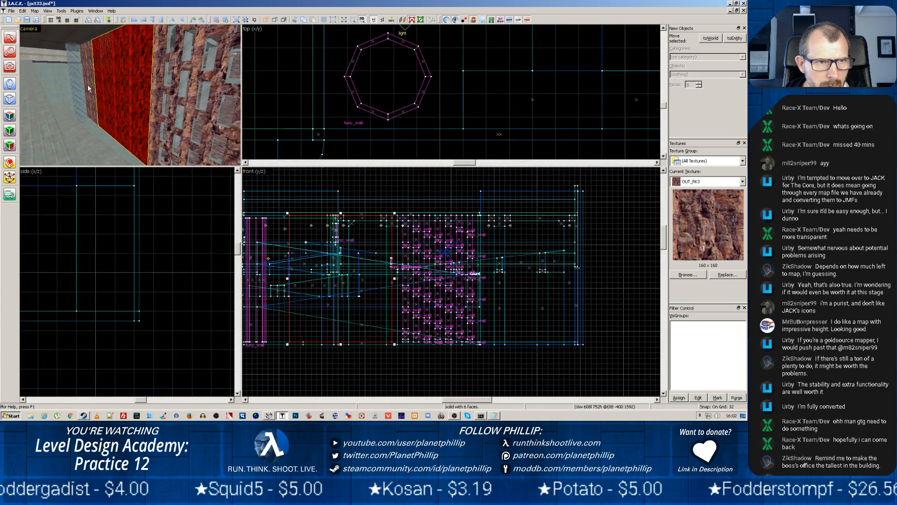
left_click(88, 84)
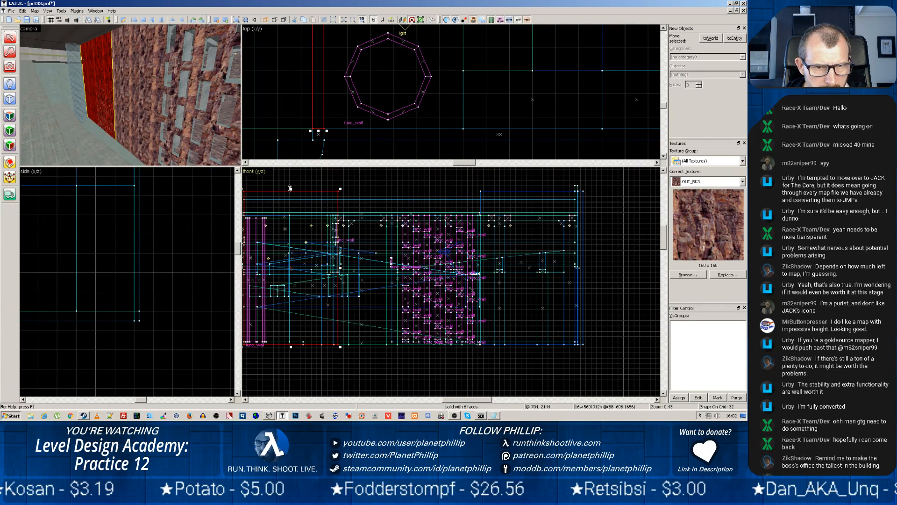
left_click_drag(290, 188, 288, 213)
Resize the rock wall section near the windows to 320 units long and 768 units high, starting where the far block ends
left_click(136, 90)
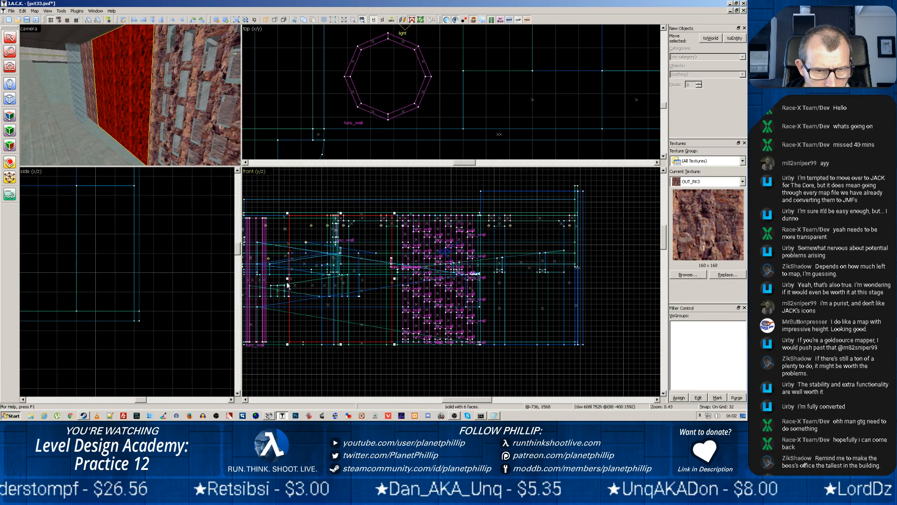
left_click_drag(287, 284, 320, 281)
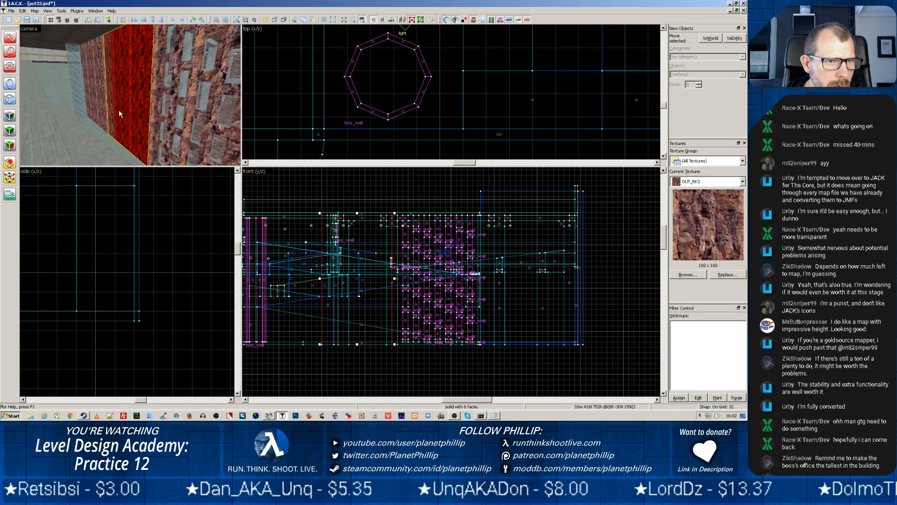
left_click(101, 91)
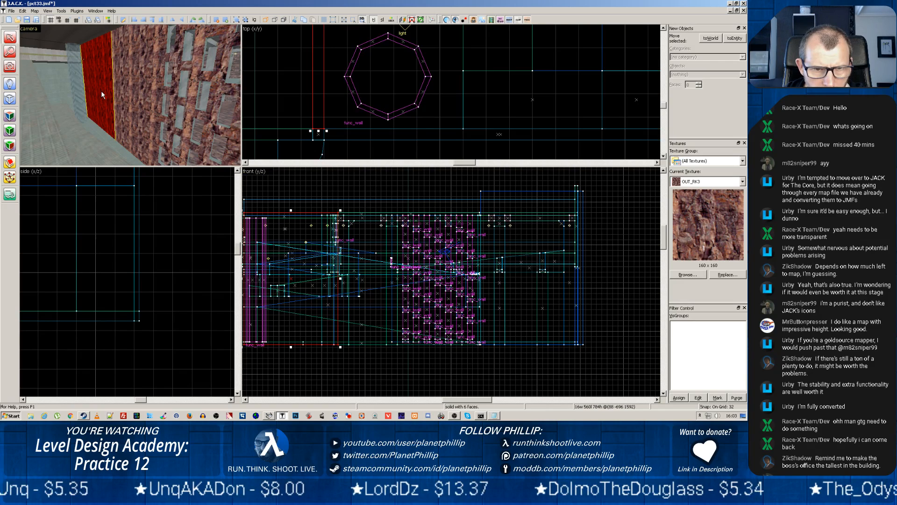
left_click(128, 90)
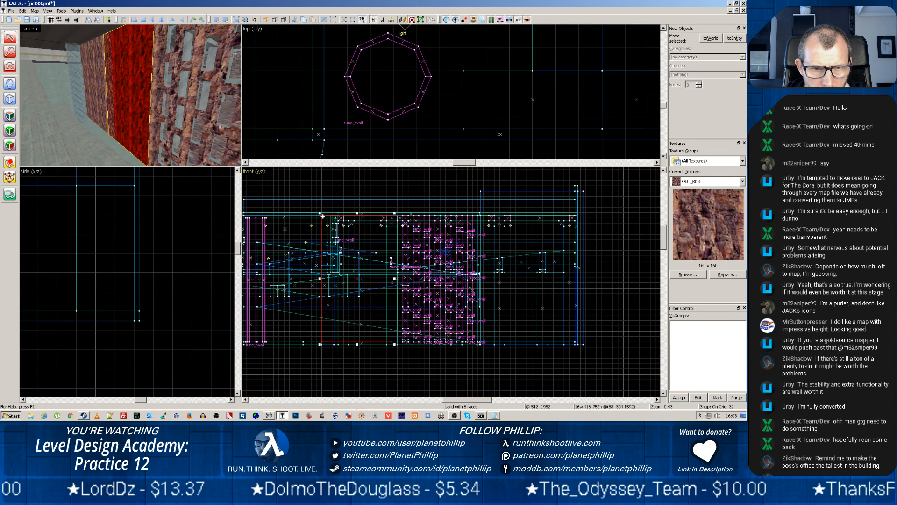
left_click_drag(323, 216, 338, 210)
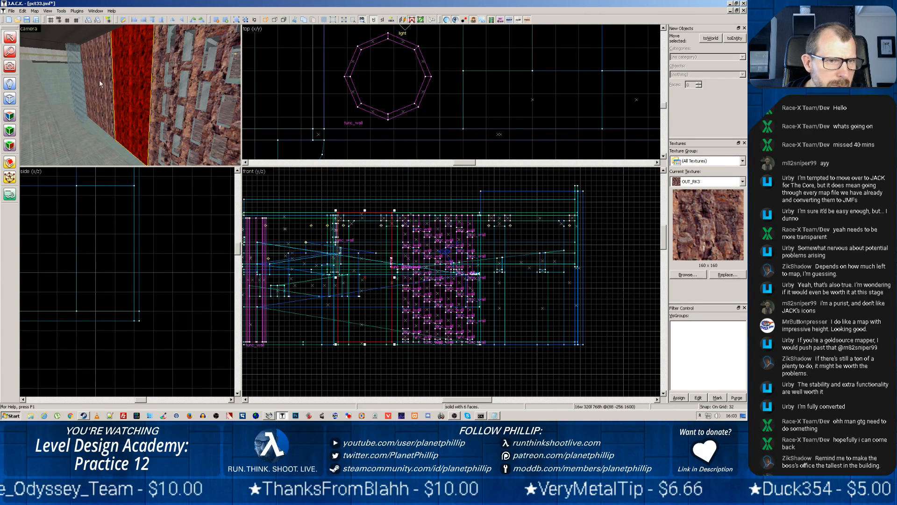
Inspect the resized rock wall sections from several angles, including the narrow strip beside the windows
key("z")
key("w")
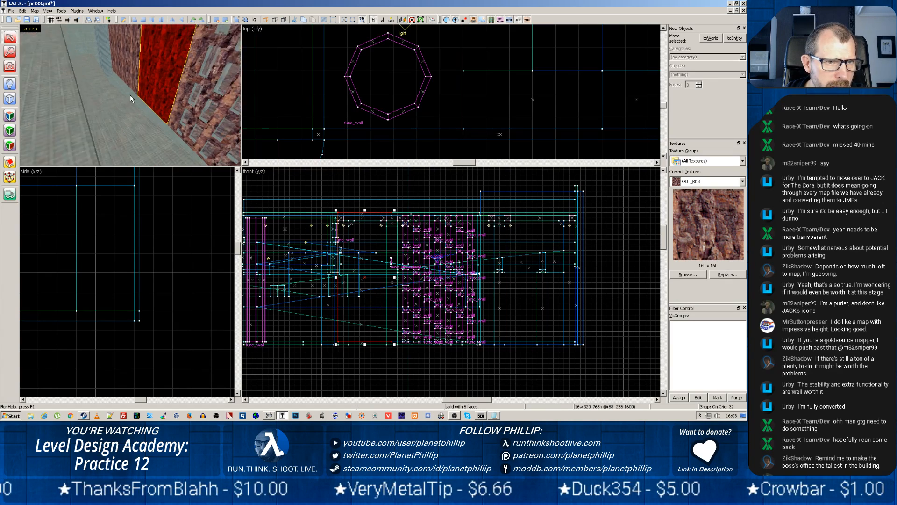
key("z")
key("w")
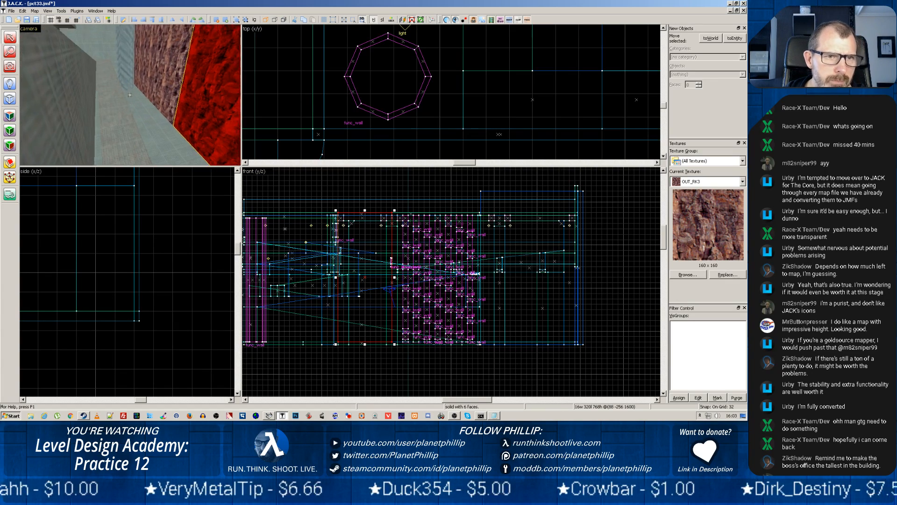
key("z")
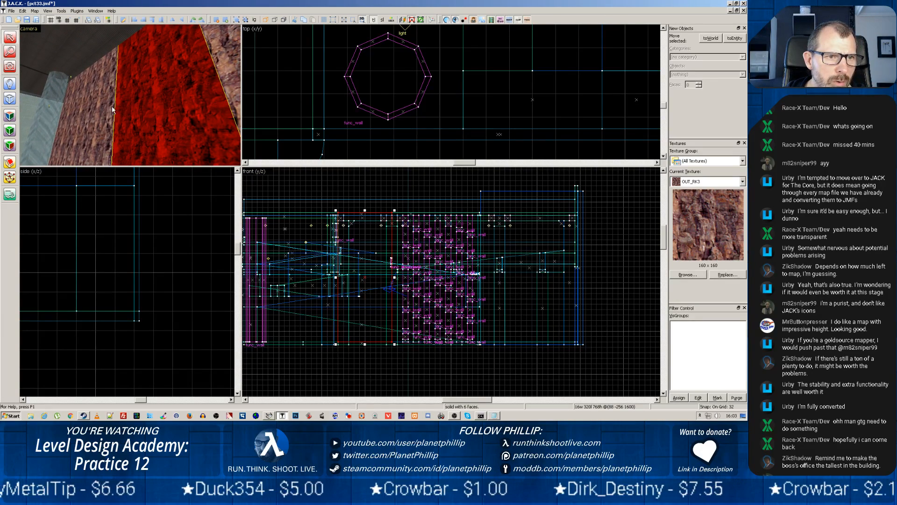
key("z")
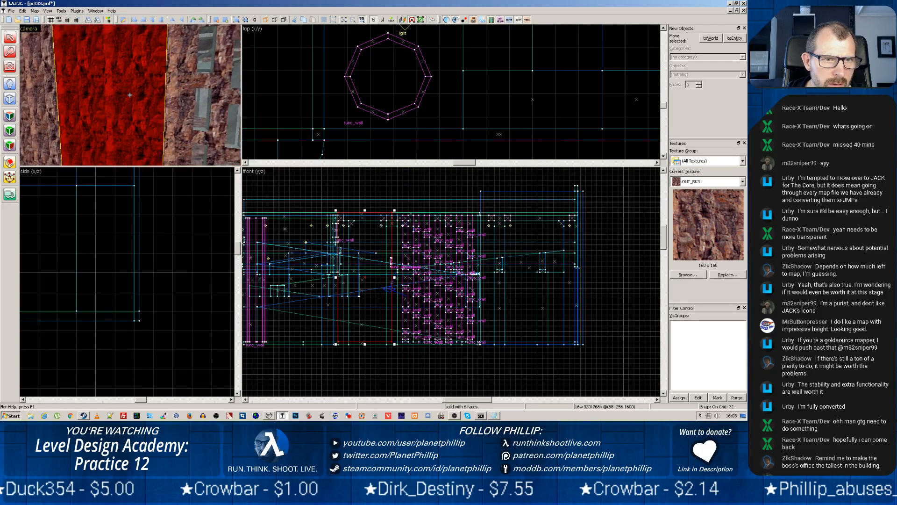
key("z")
left_click(144, 107)
key("z")
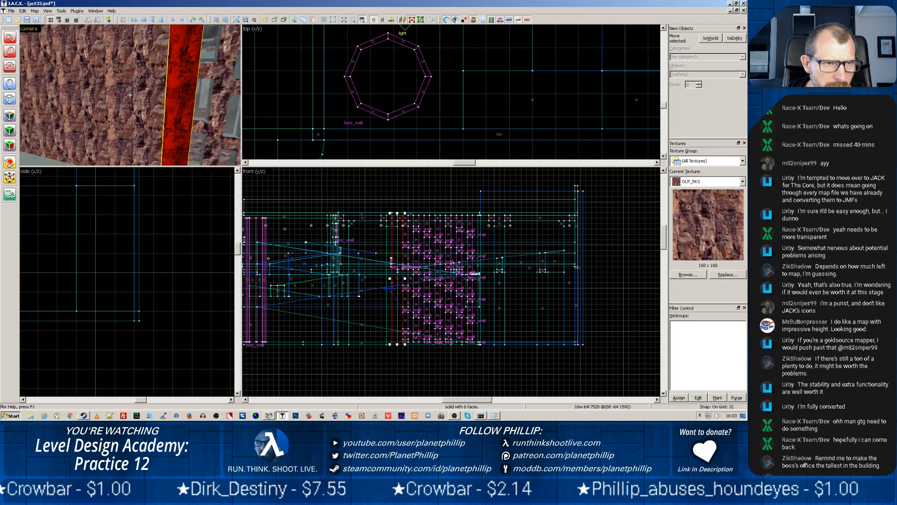
key("z")
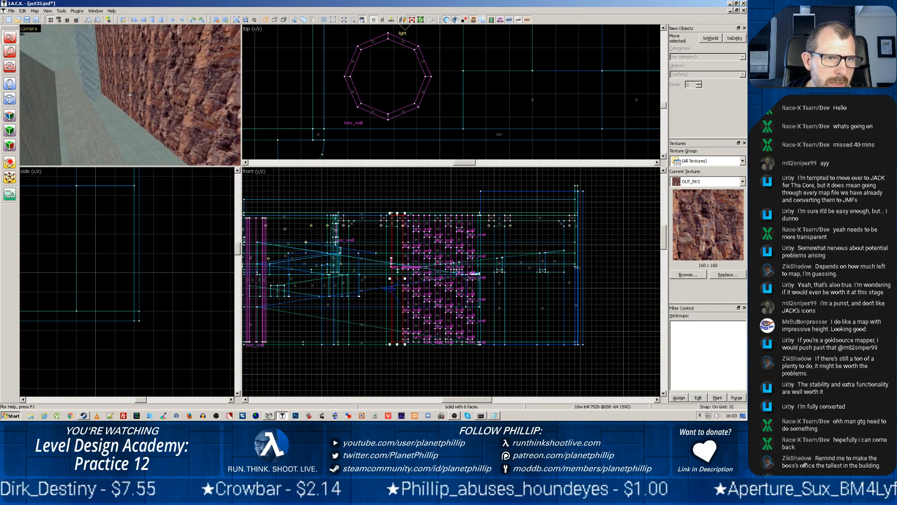
key("z")
key("z")
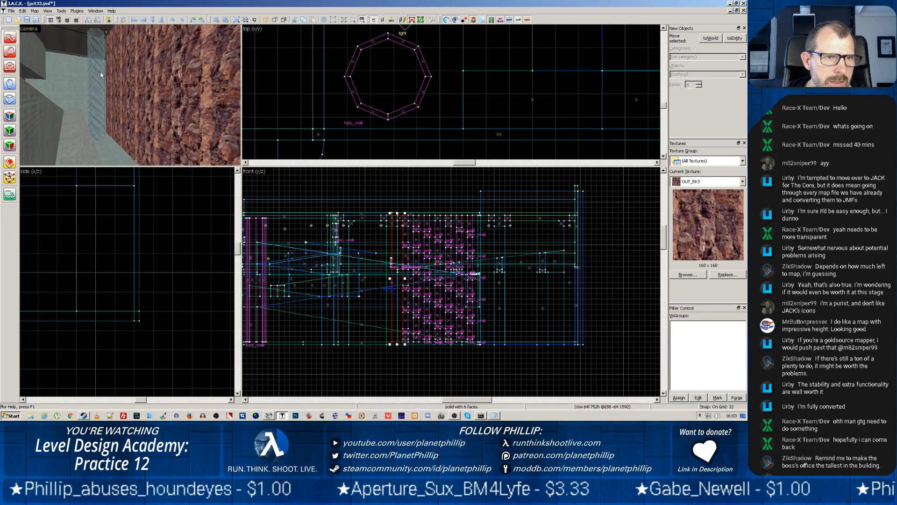
key("z")
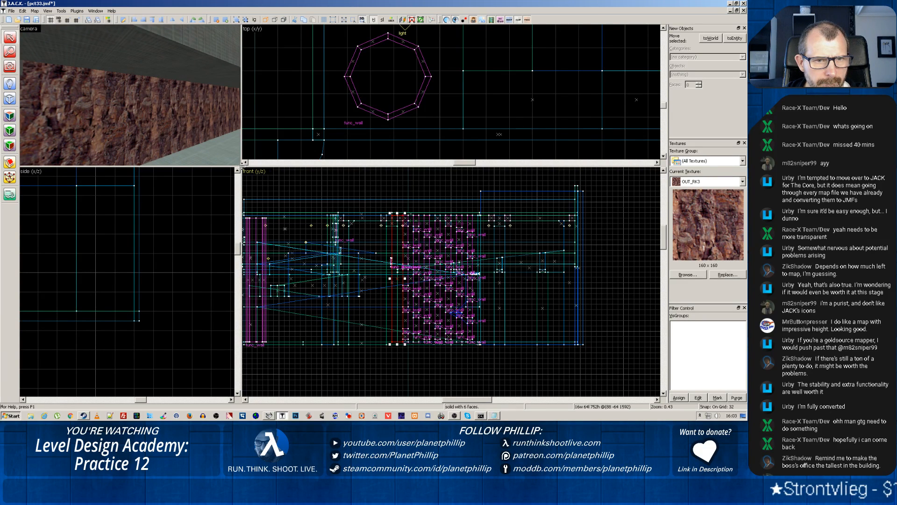
Enlarge the camera view and examine the windowed wall and the concrete ramps crossing the space behind it
left_click_drag(242, 165, 527, 305)
key("z")
key("w")
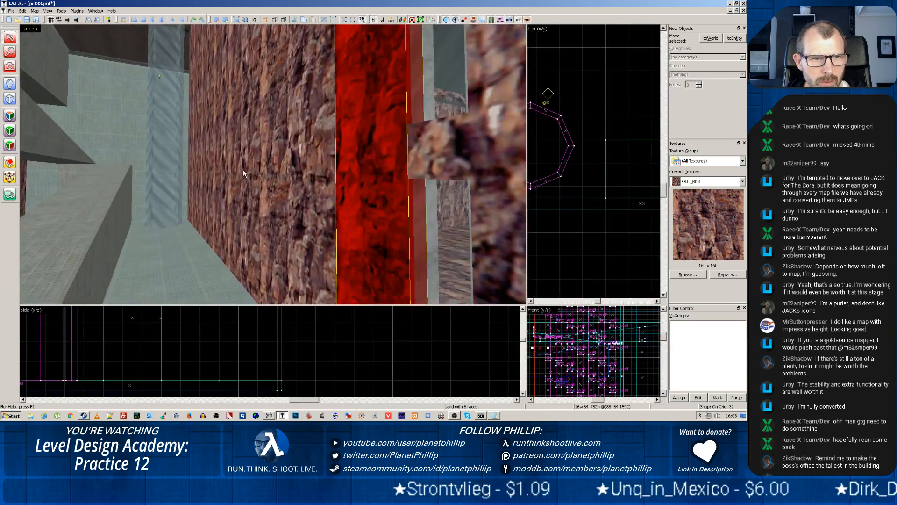
key("w")
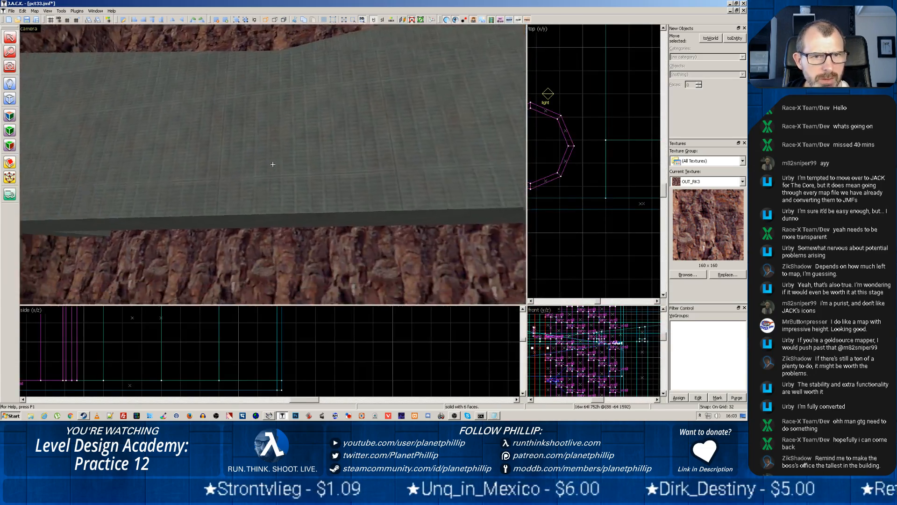
key("z")
scroll(249, 182, "up", 4)
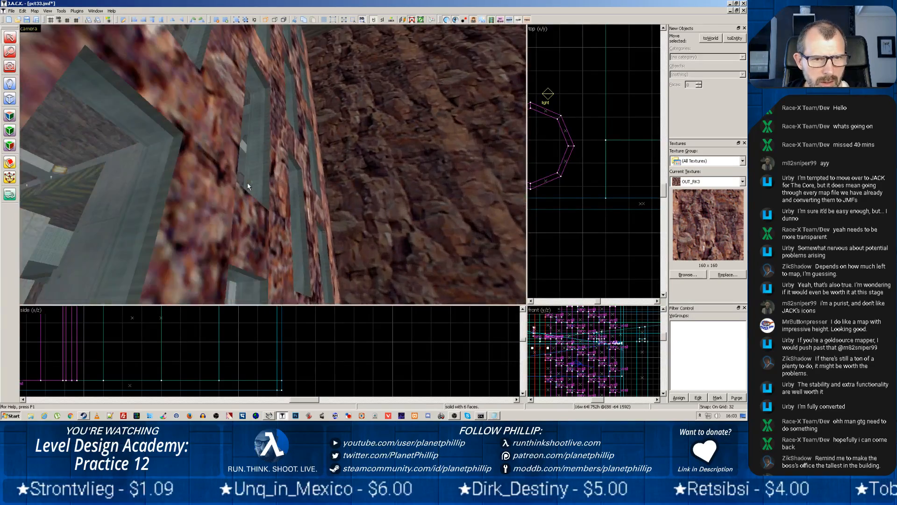
key("z")
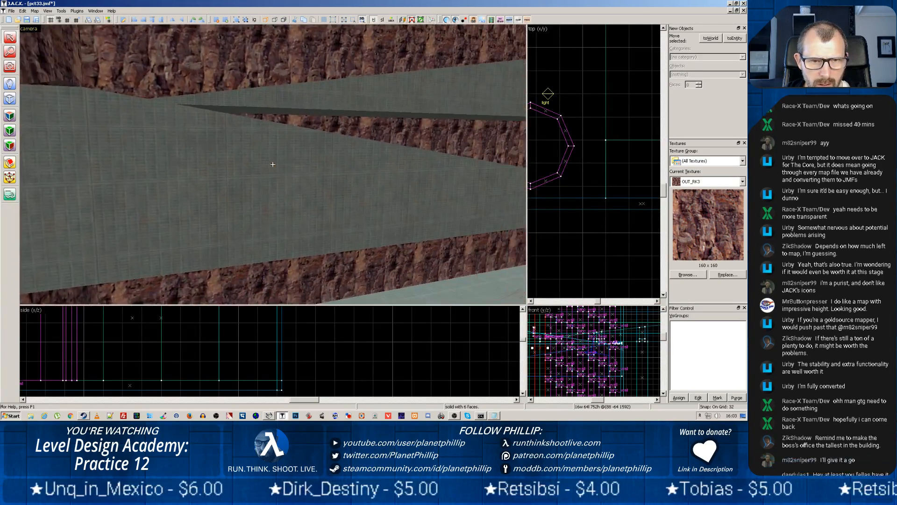
Extend the small support block at the end of the upper ramp down to the floor, making it 592 units high
left_click(369, 125)
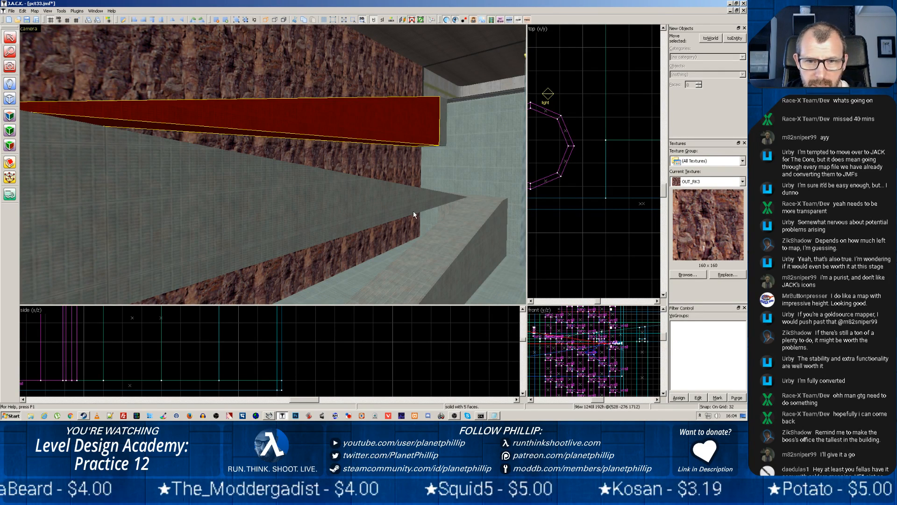
key("z")
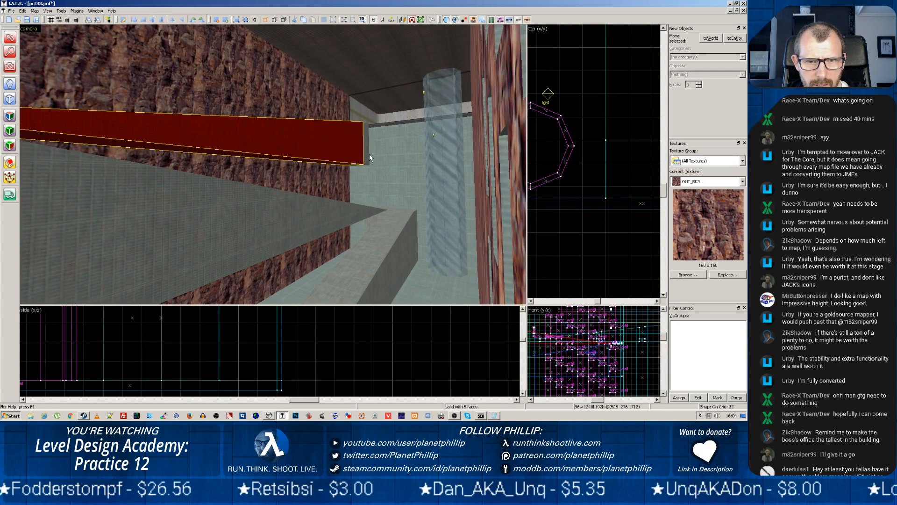
left_click(367, 158)
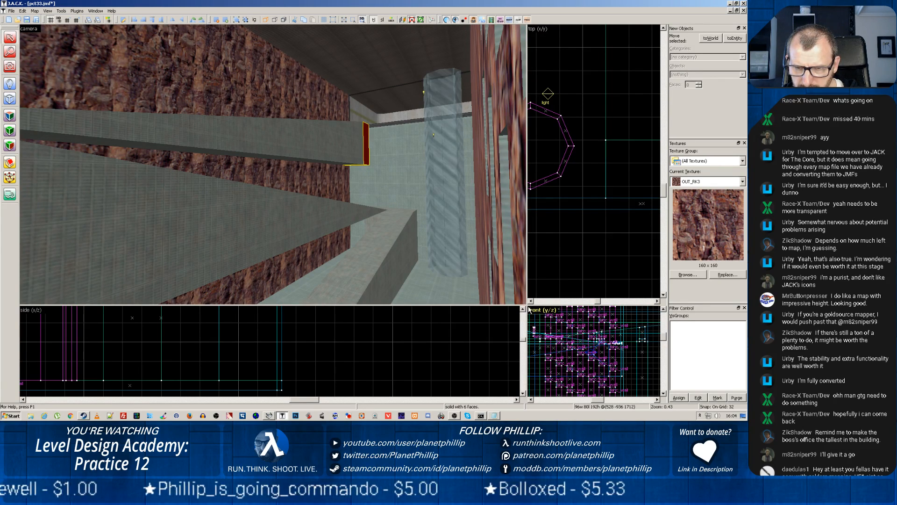
left_click_drag(528, 309, 239, 208)
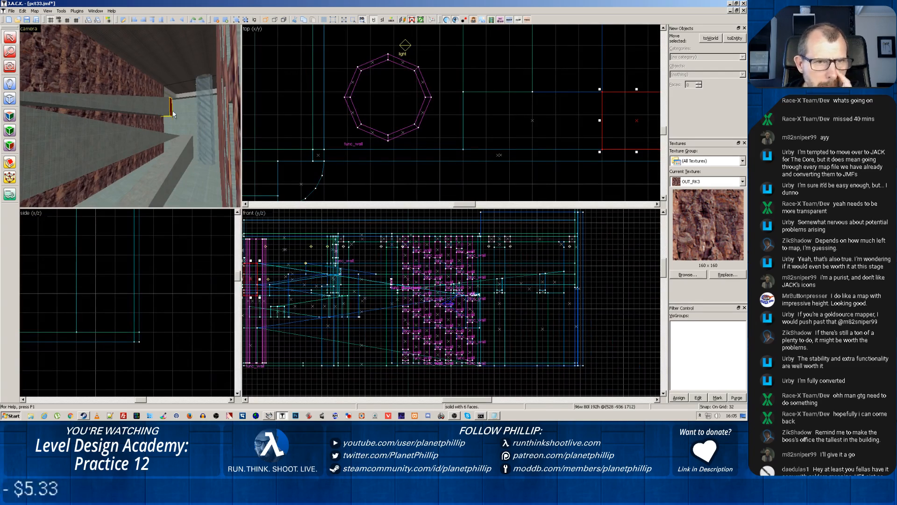
scroll(406, 283, "down", 2)
scroll(387, 304, "up", 4)
key("space")
left_click_drag(308, 284, 462, 294)
left_click_drag(374, 268, 374, 364)
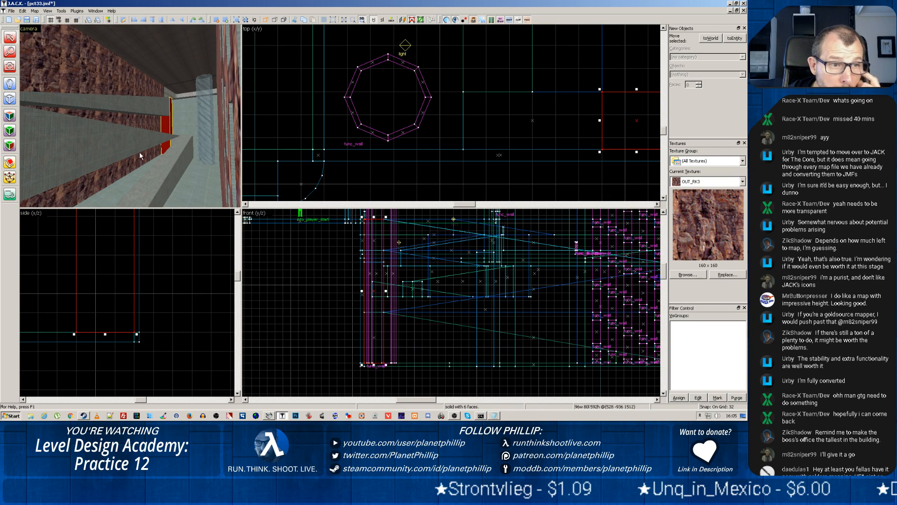
Extend the support block at the ramps' opposite end down to the floor, 400 units high, and place a copy directly beside it
key("z")
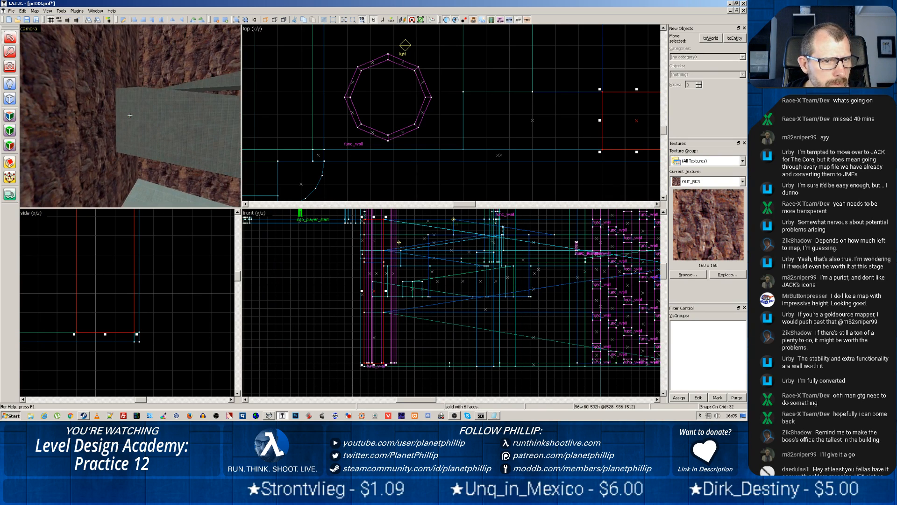
key("z")
left_click(128, 116)
left_click_drag(490, 296, 369, 292)
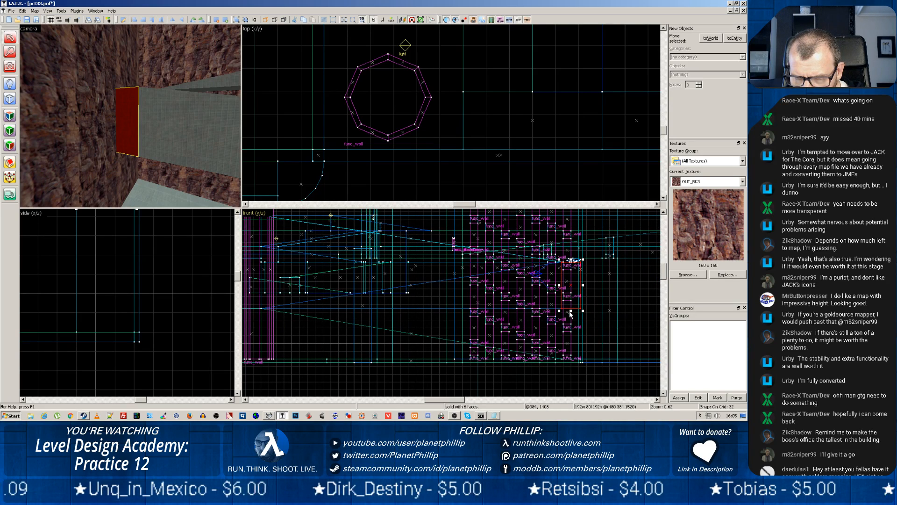
left_click_drag(571, 311, 571, 362)
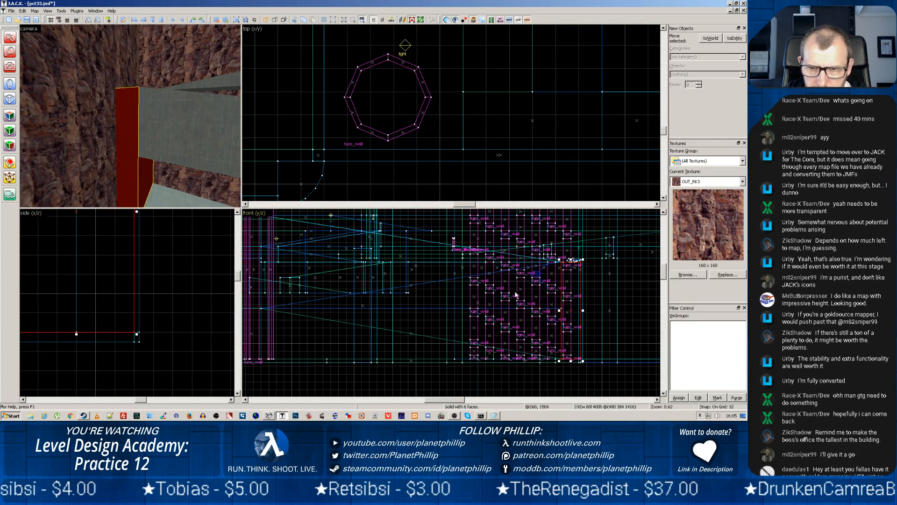
left_click_drag(573, 311, 549, 314)
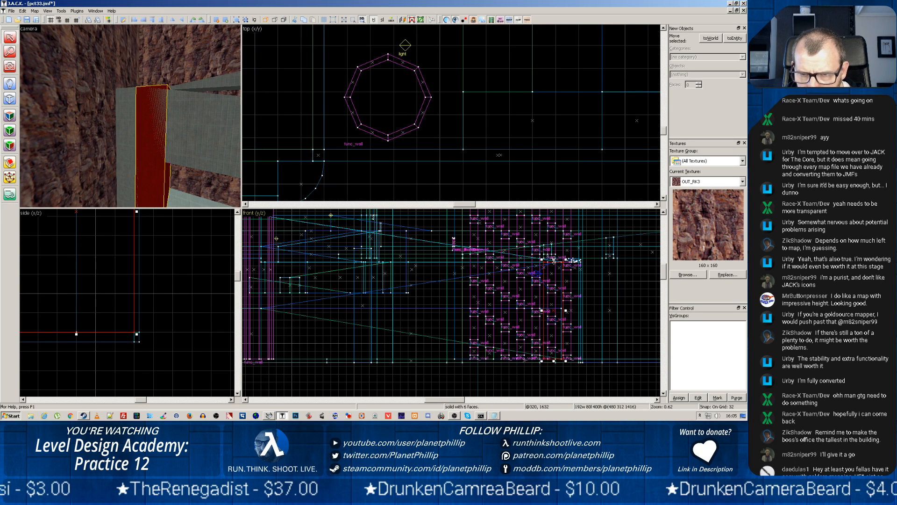
Lower the top of the copied support block so it is 208 units high, and shift it 16 units away from the original support
left_click_drag(554, 261, 555, 306)
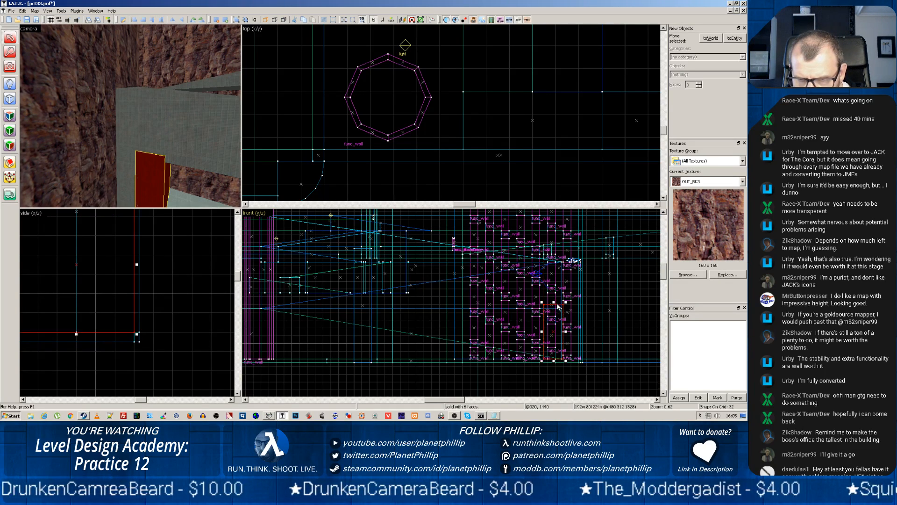
scroll(555, 306, "up", 3)
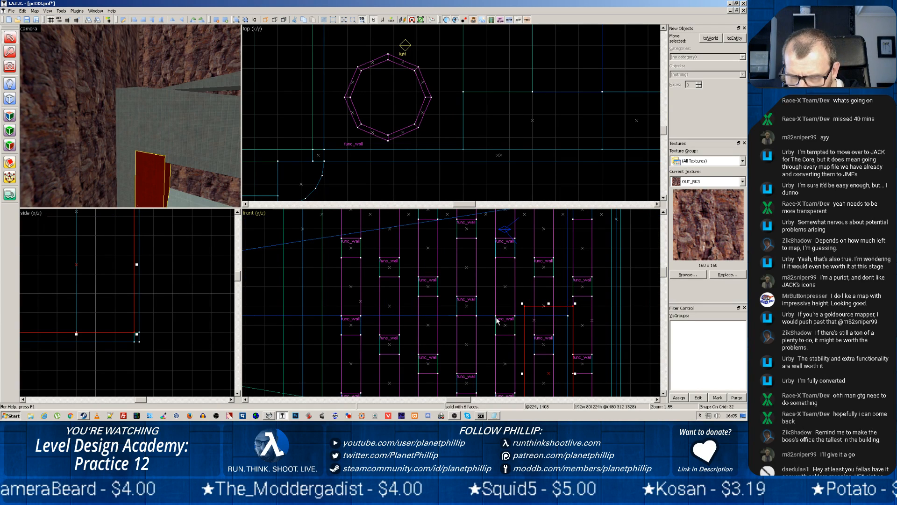
key("bracketleft")
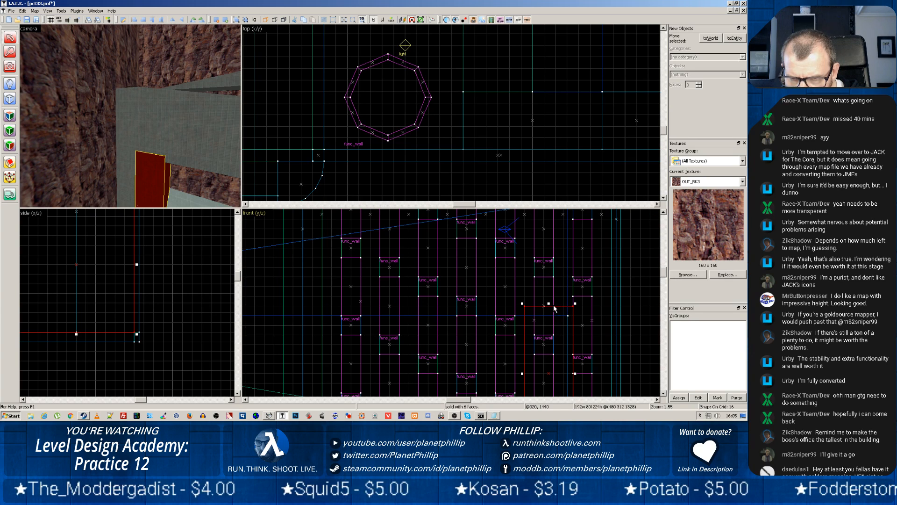
left_click_drag(550, 304, 547, 341)
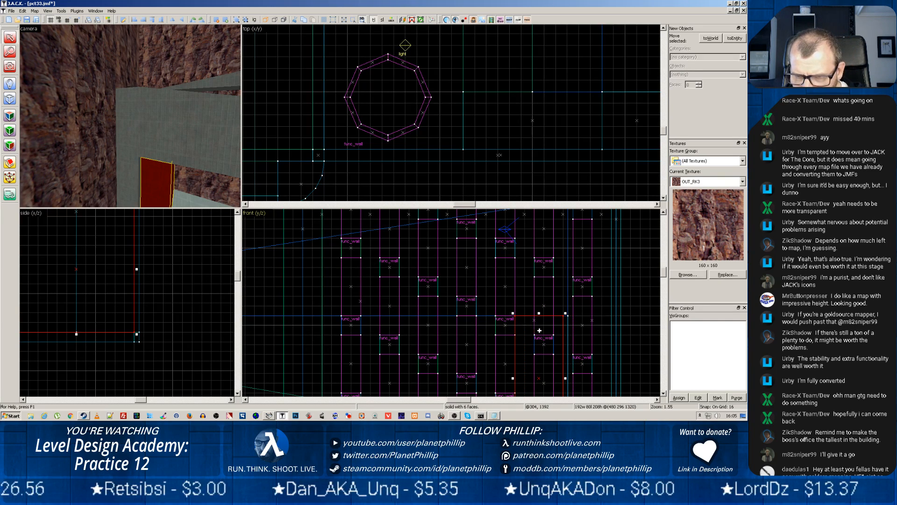
Extend the shortened copy flush to the original support and across to the support at the ramps' opposite end, 1240 units long
left_click(569, 341)
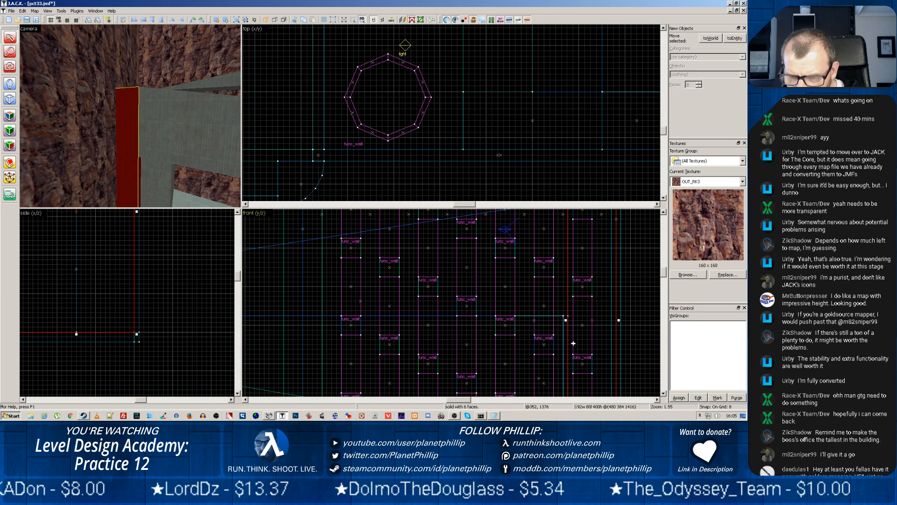
left_click(165, 183)
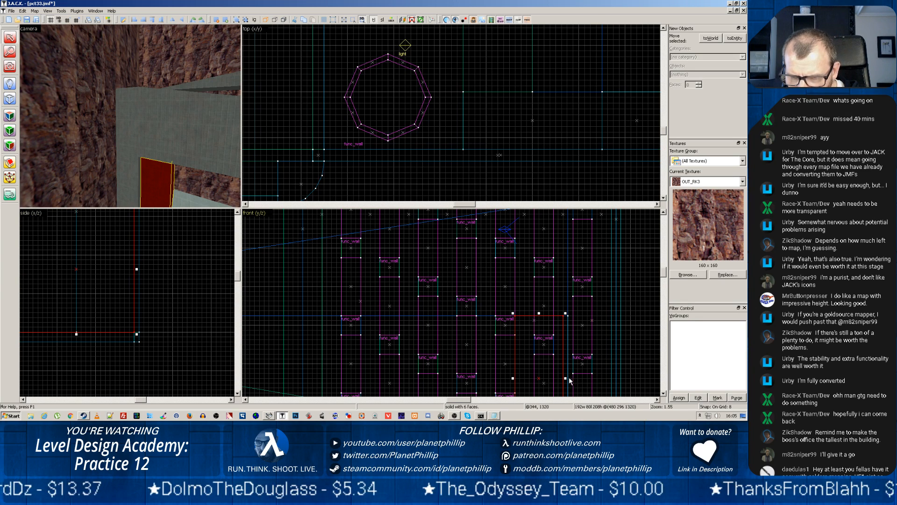
left_click_drag(568, 378, 571, 378)
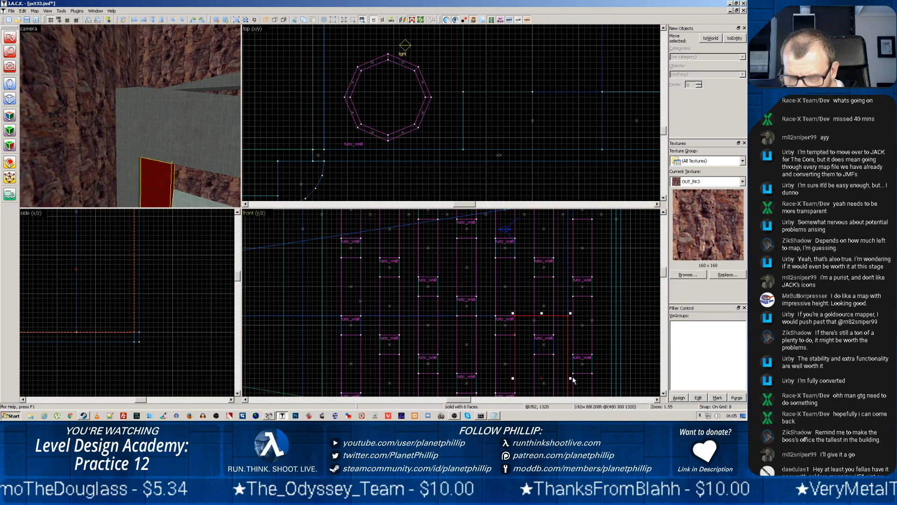
mouse_move(513, 378)
left_mouse_down()
mouse_move(248, 367)
mouse_move(119, 351)
mouse_move(414, 349)
mouse_move(297, 348)
left_mouse_up()
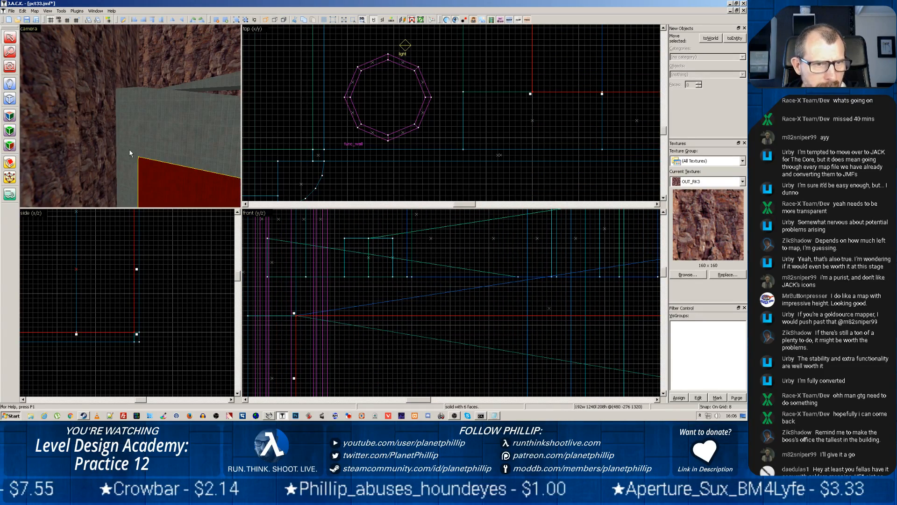
Narrow the long block between the two supports to 96 units wide
key("z")
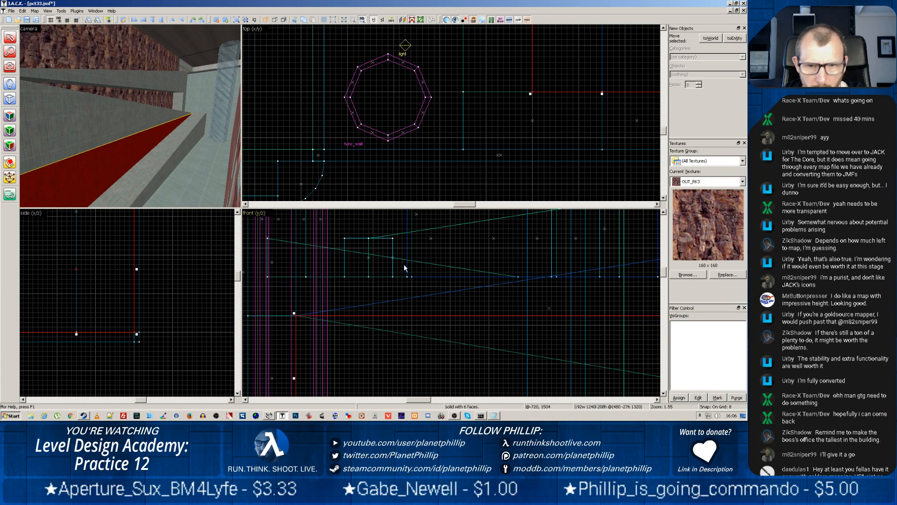
scroll(517, 136, "down", 10)
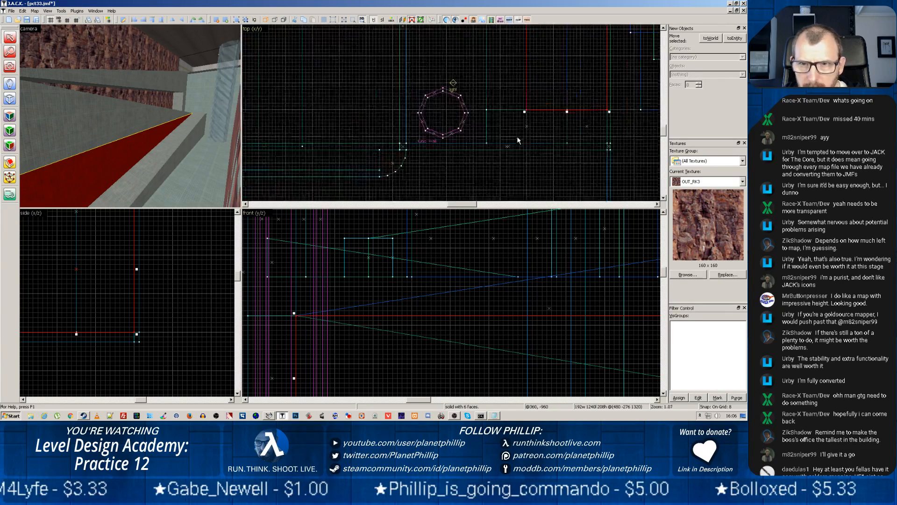
scroll(506, 157, "down", 1)
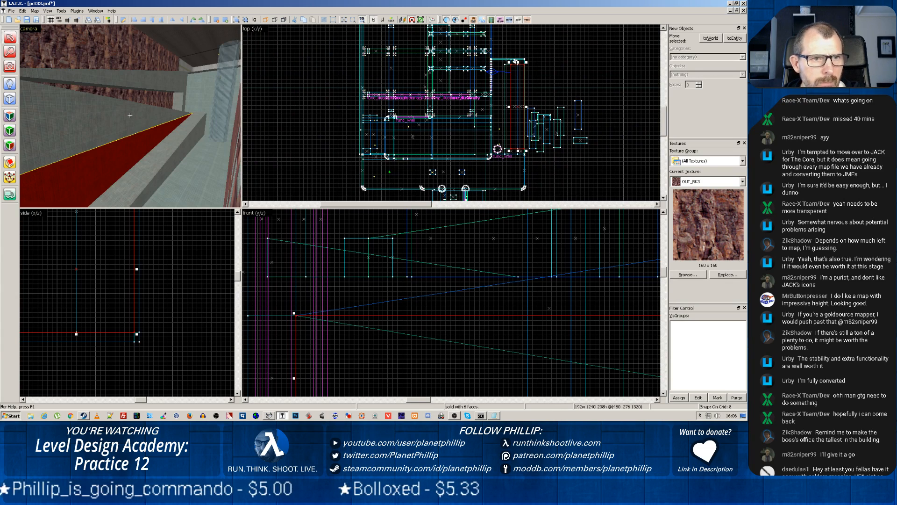
key("w")
left_click_drag(130, 116, 146, 169)
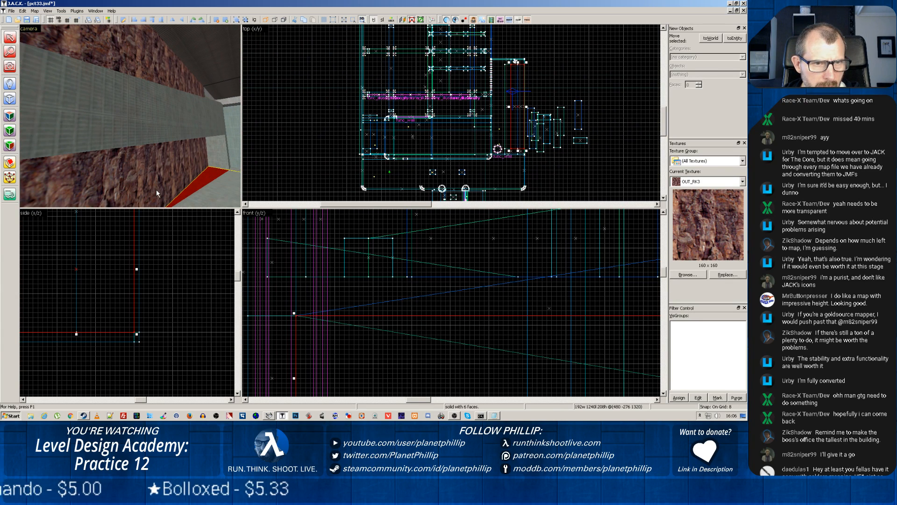
key("w")
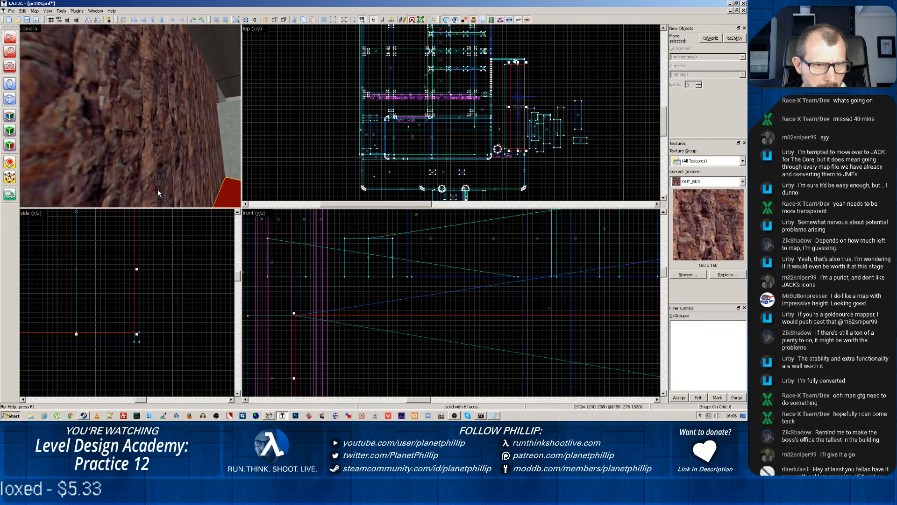
key("z")
key("z")
key("w")
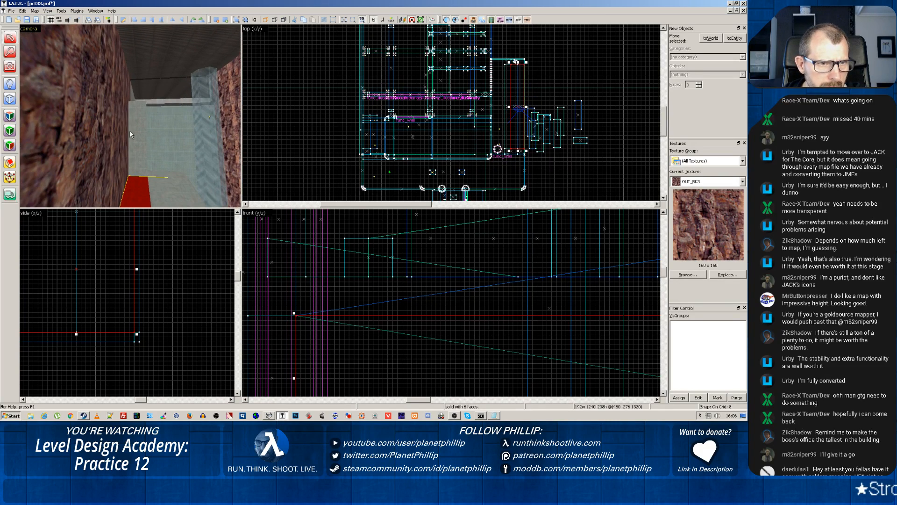
key("z")
key("z")
scroll(508, 114, "up", 9)
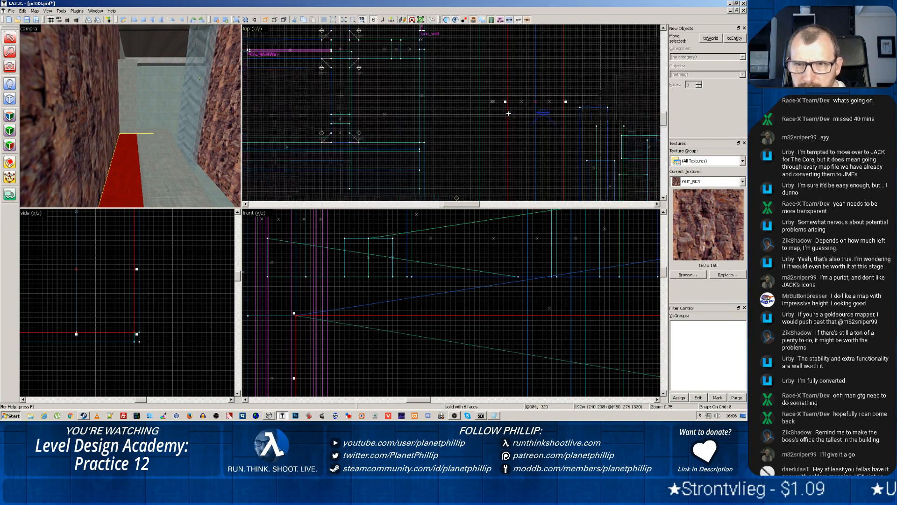
left_click_drag(565, 112, 537, 112)
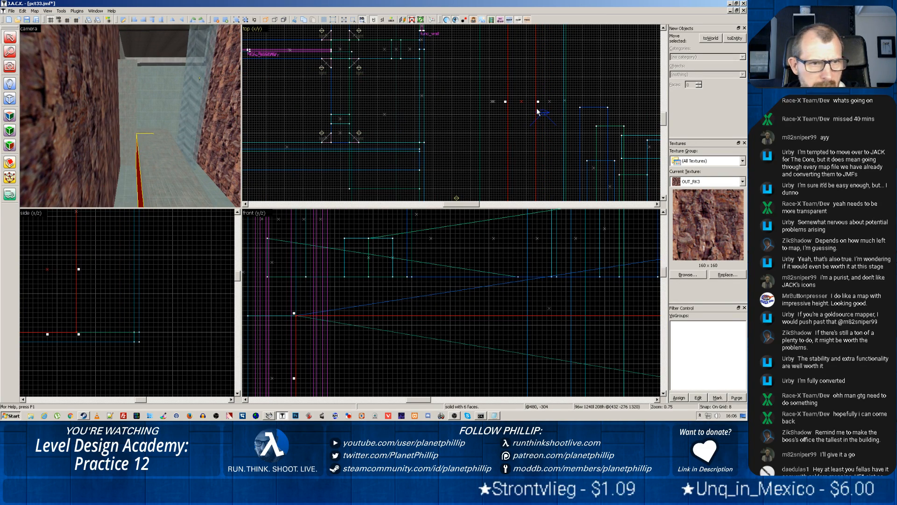
Copy the 592-unit-high support block at the end of the upper ramp and place the copy flush beside it
left_click(129, 112)
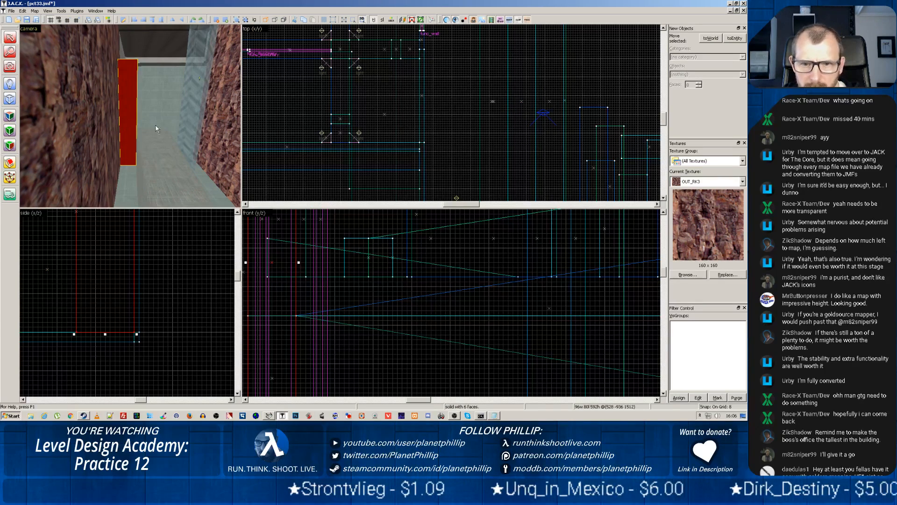
scroll(302, 183, "down", 8)
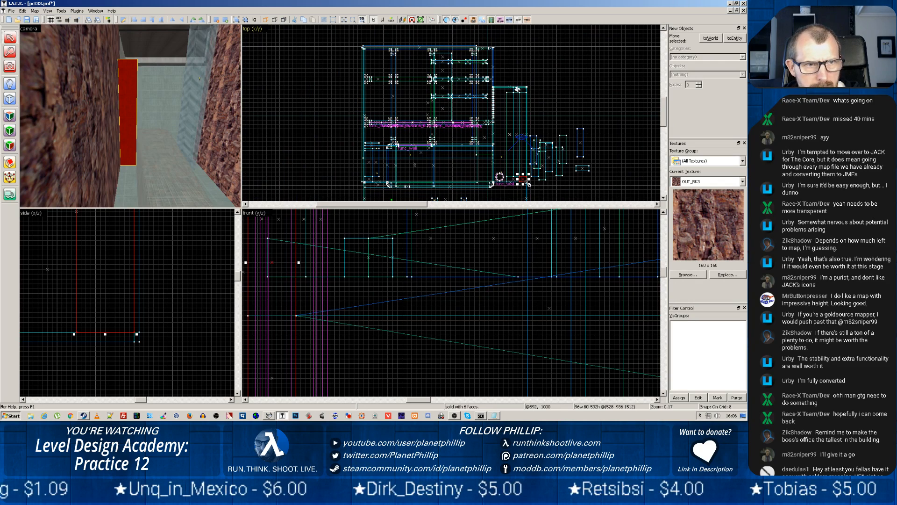
key("z")
key("w")
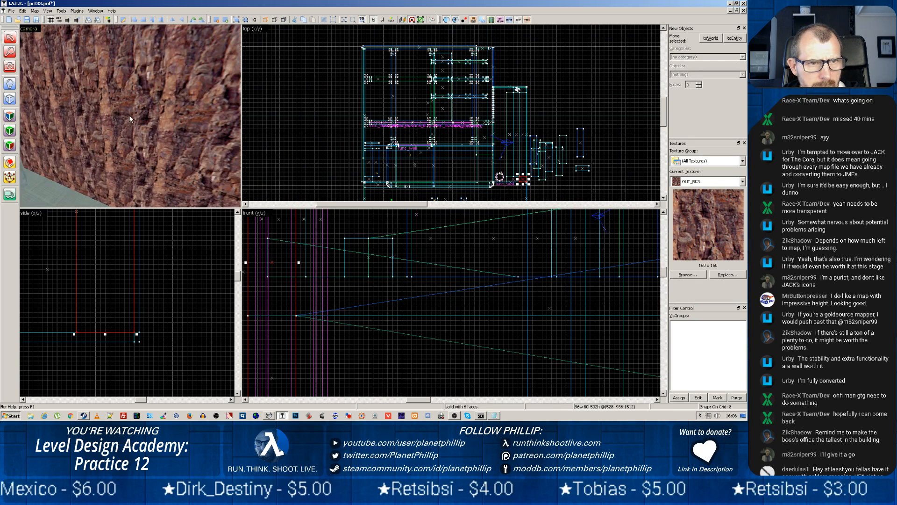
key("z")
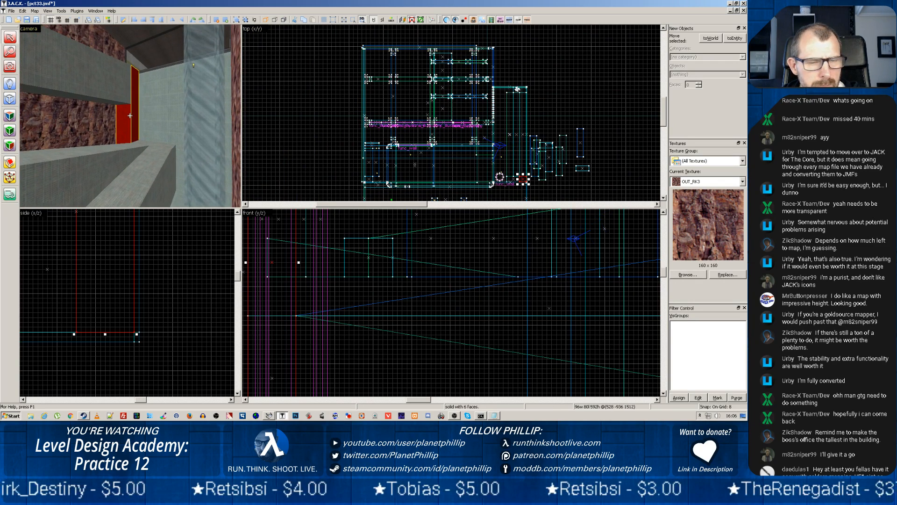
key("z")
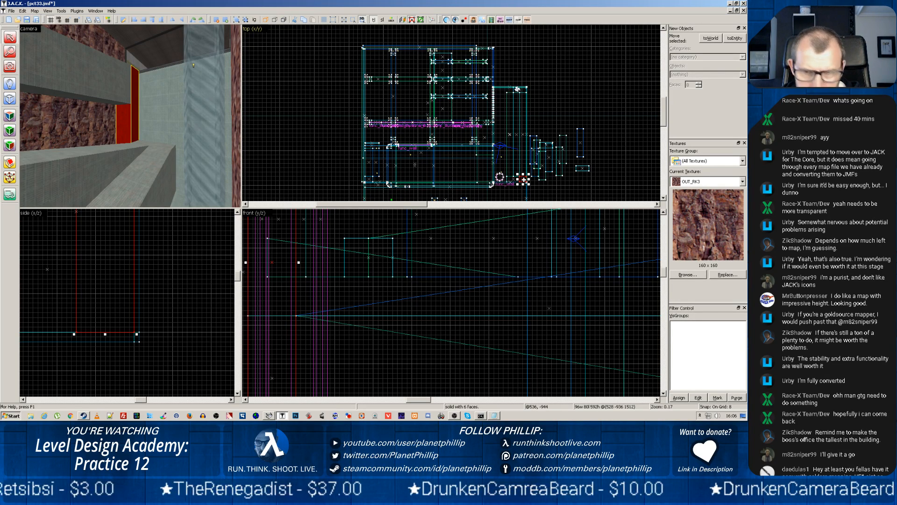
left_click_drag(522, 179, 524, 170)
scroll(519, 195, "up", 4)
scroll(519, 196, "up", 4)
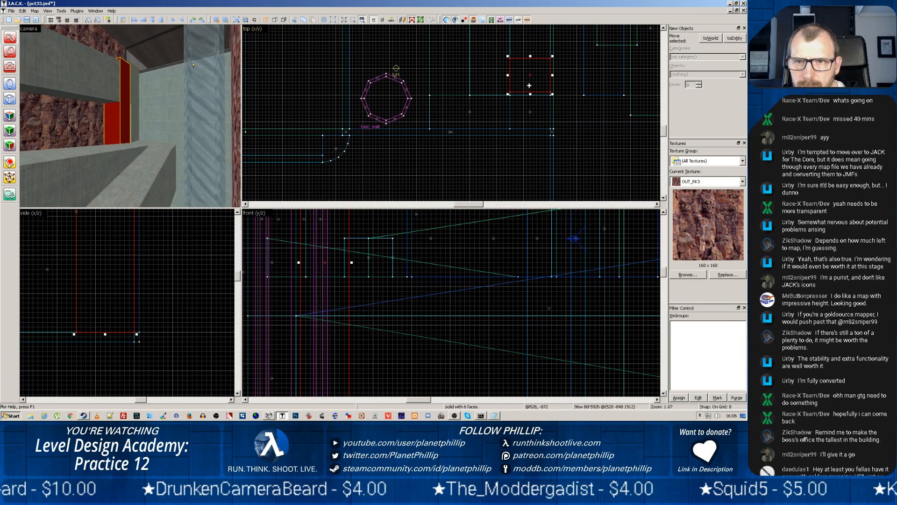
left_click_drag(529, 80, 529, 83)
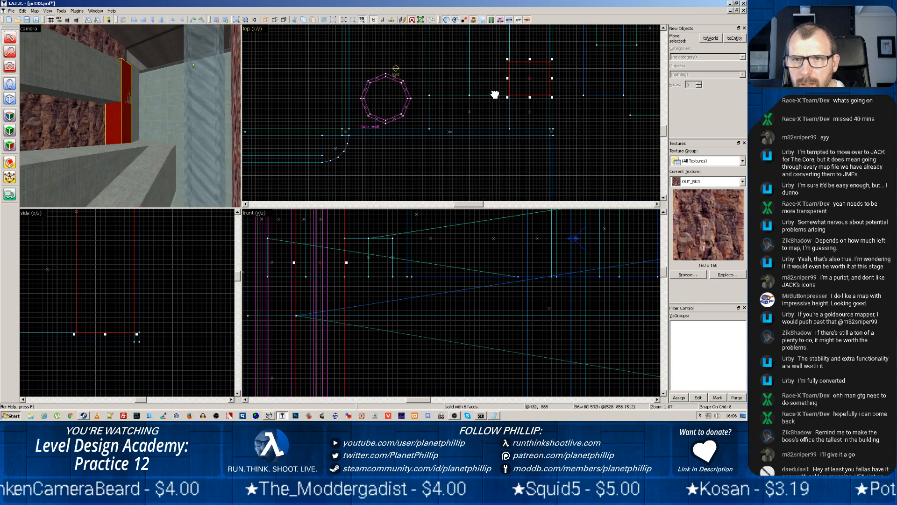
Stretch the copied tall block beneath the ramps to the far support, about 1240 units long
middle_click_drag(495, 94, 494, 194)
left_click_drag(528, 163, 526, 61)
scroll(522, 83, "down", 3)
scroll(521, 83, "down", 6)
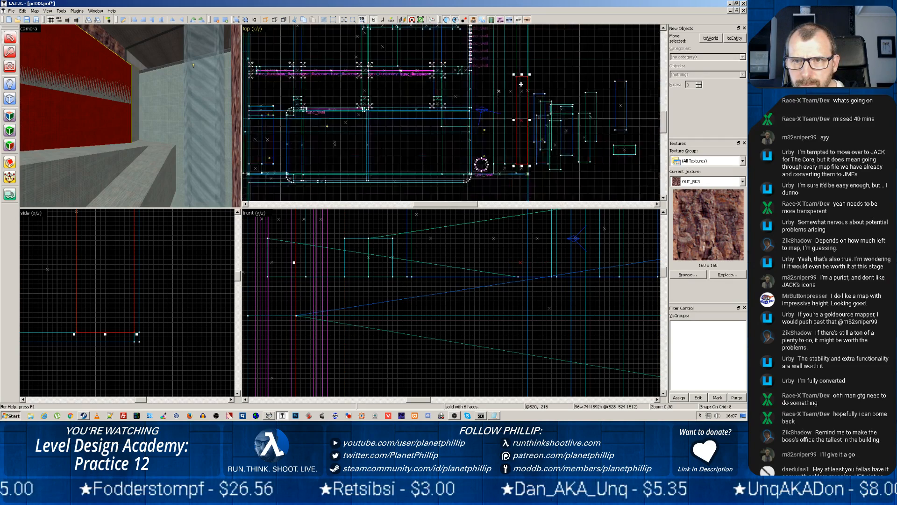
mouse_move(526, 77)
left_mouse_down()
mouse_move(524, 36)
mouse_move(513, 110)
left_mouse_up()
scroll(516, 53, "up", 10)
middle_click_drag(552, 78, 514, 198)
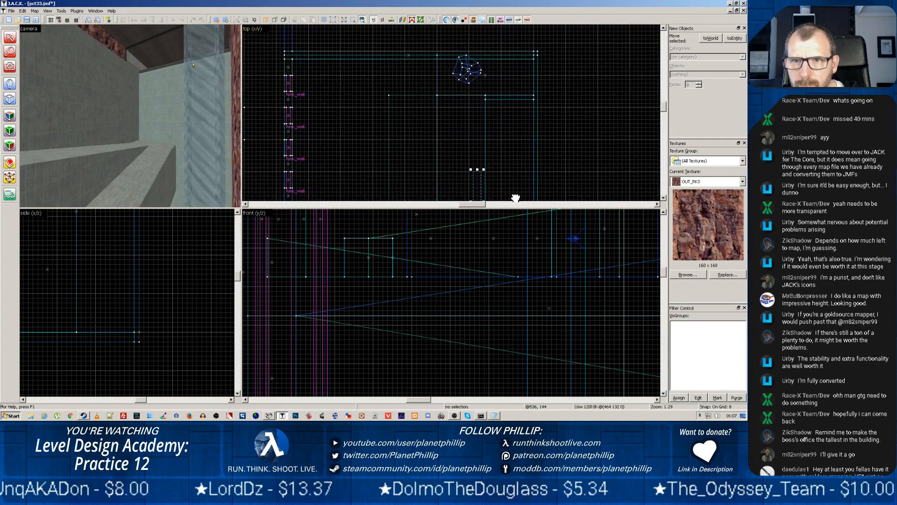
left_click(497, 100)
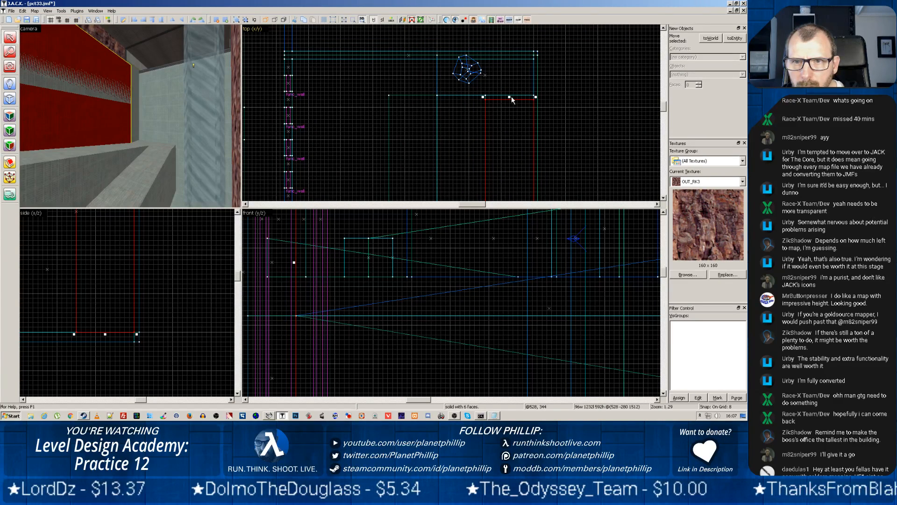
left_click_drag(512, 99, 507, 97)
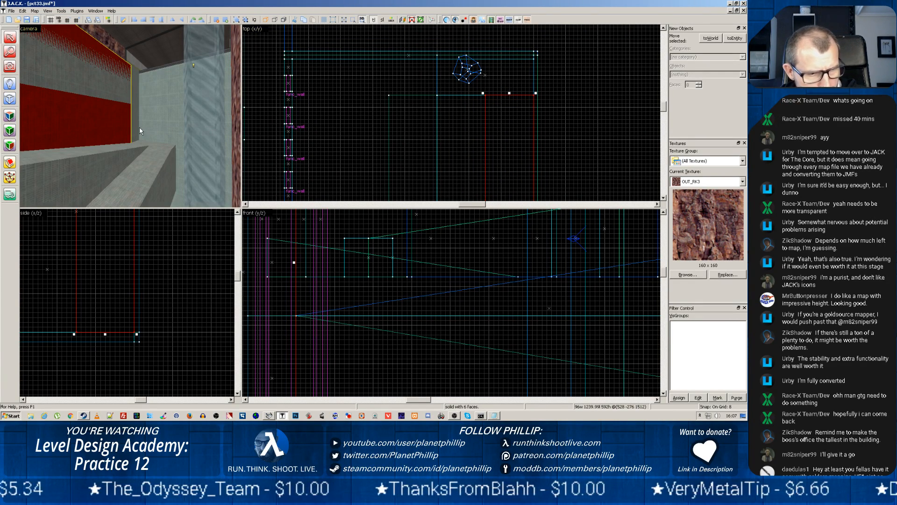
Lower the top of the long tall block beneath the upper ramp so it is 400 units high
left_click(75, 86)
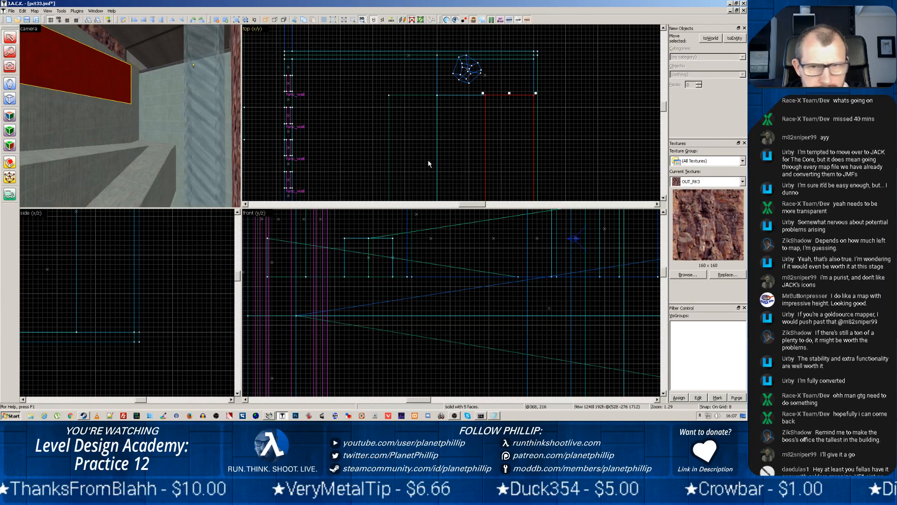
scroll(448, 310, "down", 5)
scroll(450, 310, "down", 1)
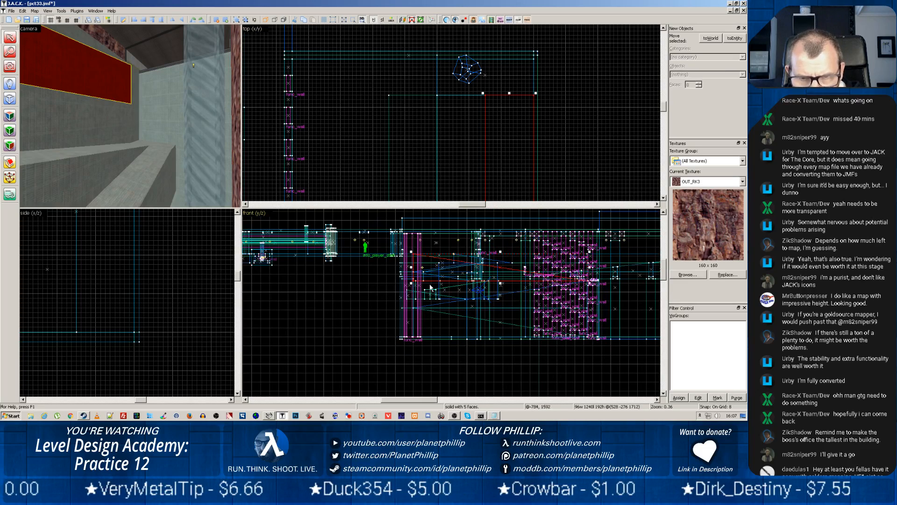
left_click(65, 121)
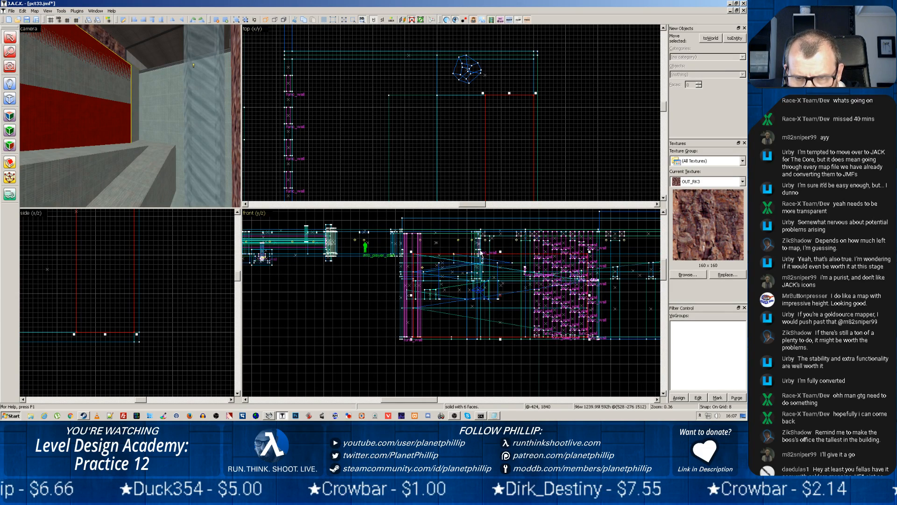
left_click_drag(501, 251, 503, 277)
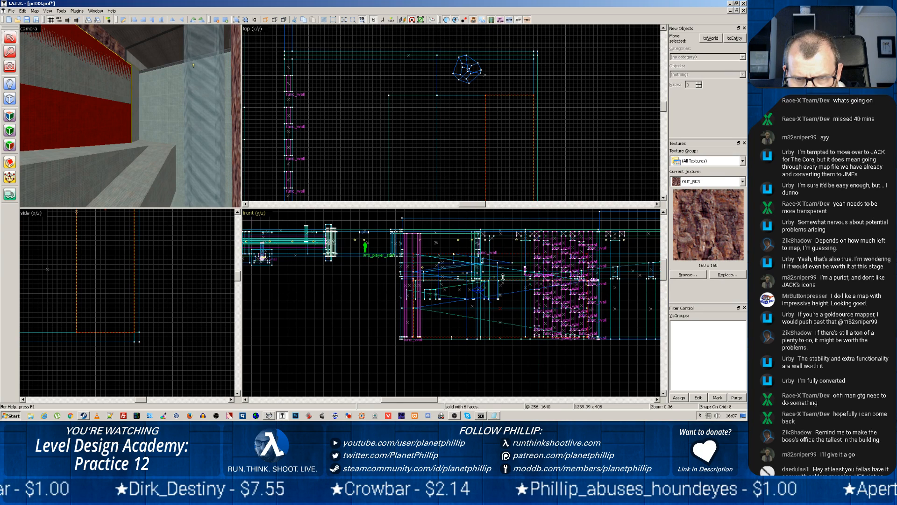
Compare the upper ramp with the lowered long block, and inspect the concrete fill from the opposite end of the space
left_click(73, 77)
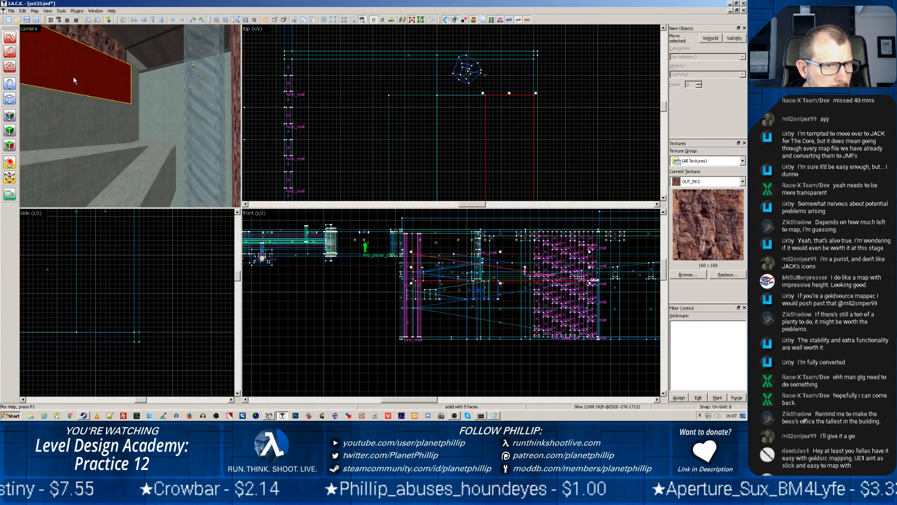
left_click(76, 114)
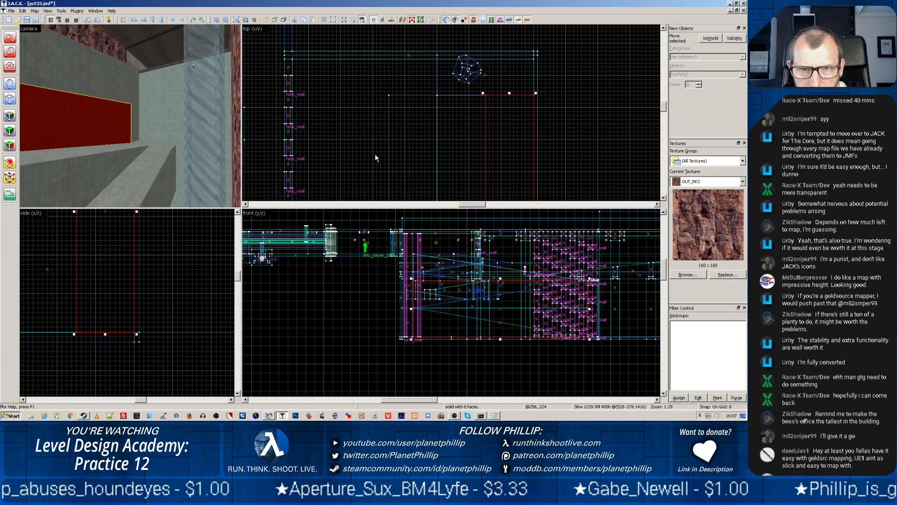
key("z")
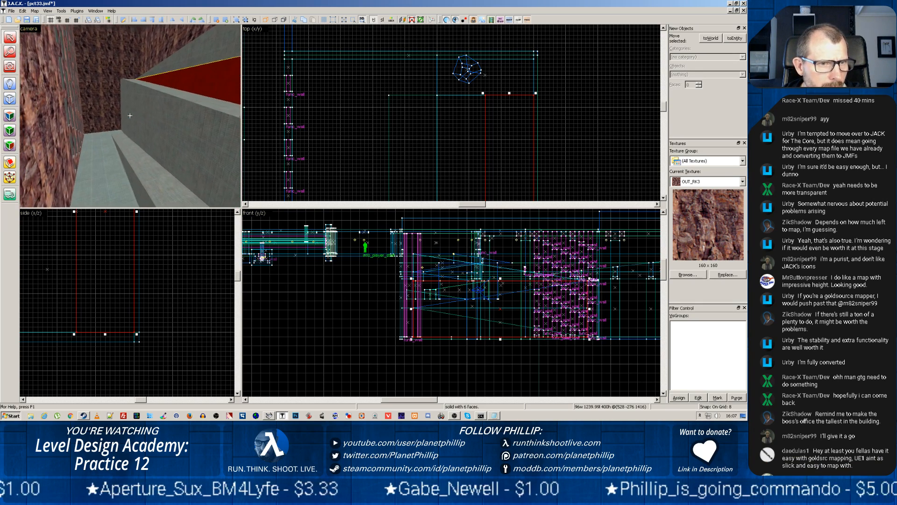
key("z")
scroll(112, 113, "up", 2)
key("z")
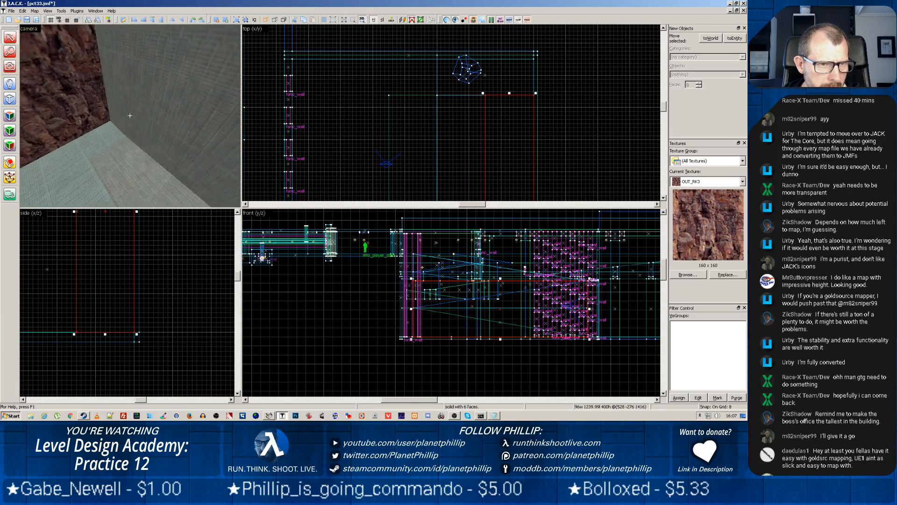
Pick the OUT_RK3 face of the rock wall above the ramps as the texture source for the Face tool
key("z")
scroll(118, 104, "up", 4)
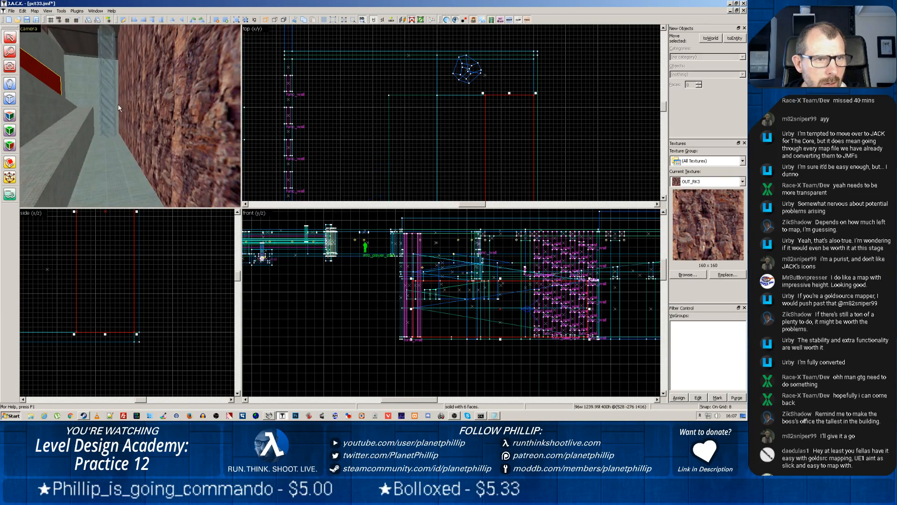
key("z")
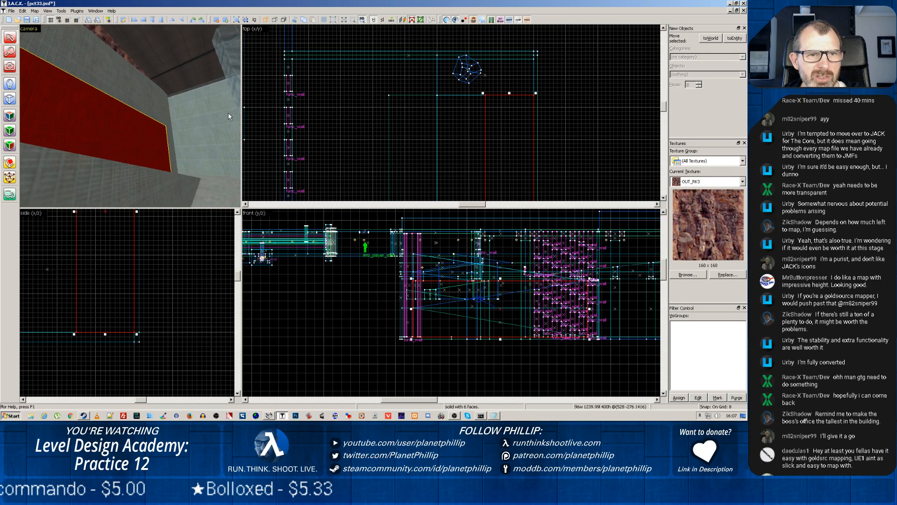
scroll(122, 115, "up", 3)
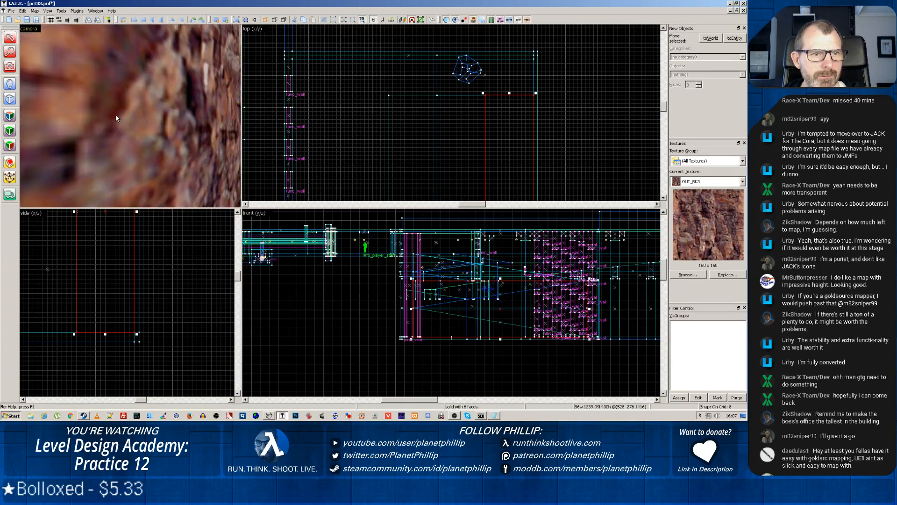
middle_click_drag(117, 115, 130, 113)
left_click(111, 50)
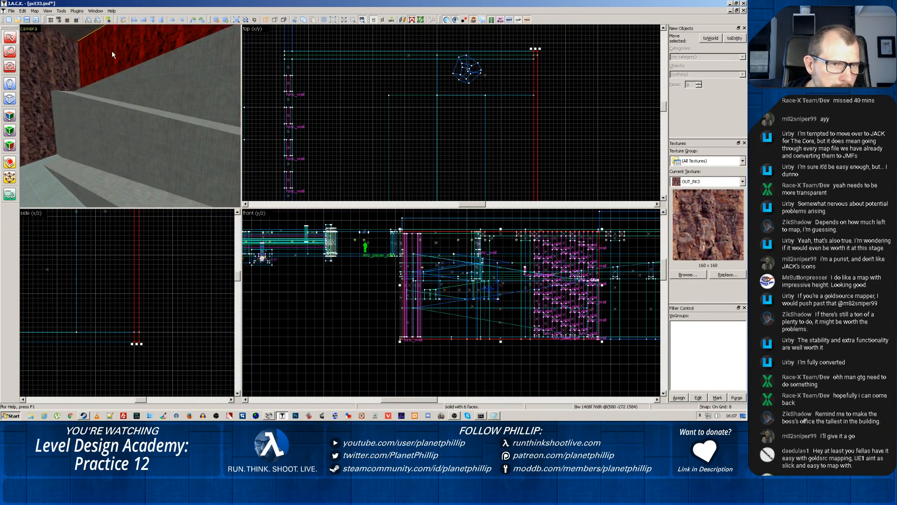
left_click(10, 116)
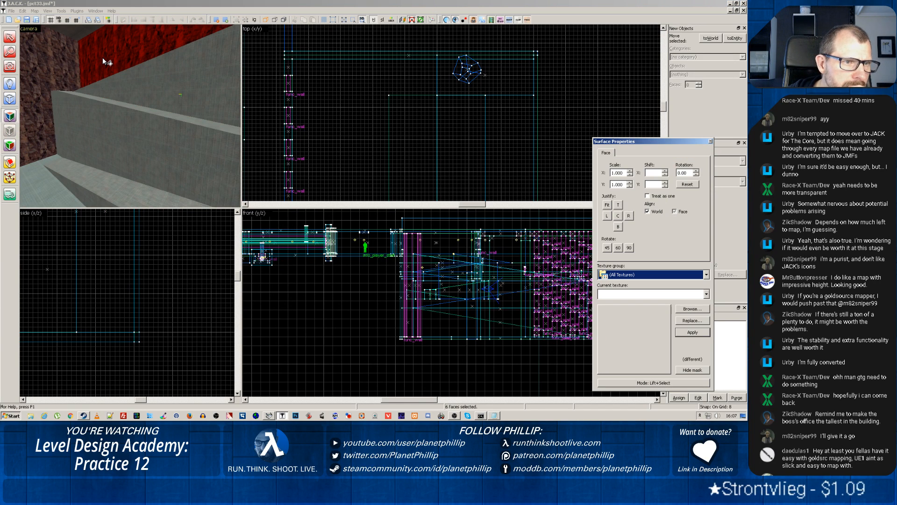
left_click(105, 59)
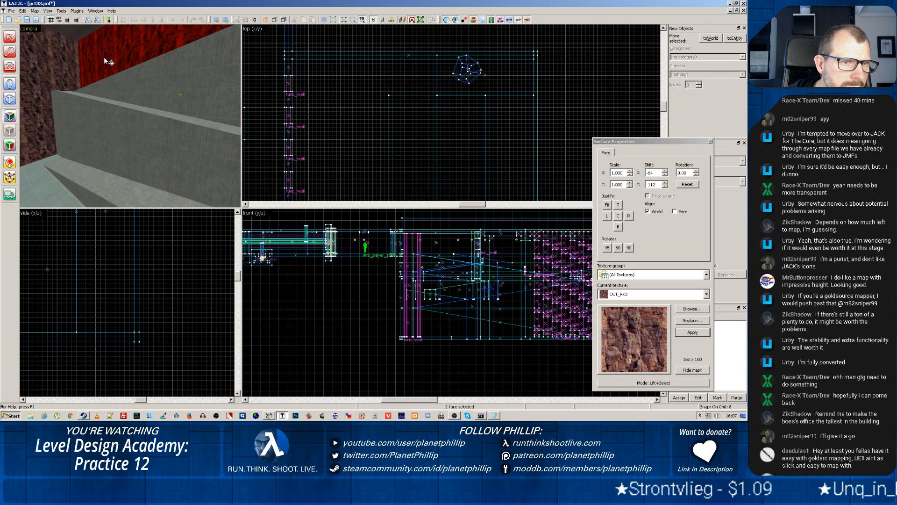
Apply the OUT_RK3 rock texture to the large exposed concrete sides of the fill beneath the upper ramp
left_click(207, 88)
left_click(142, 66)
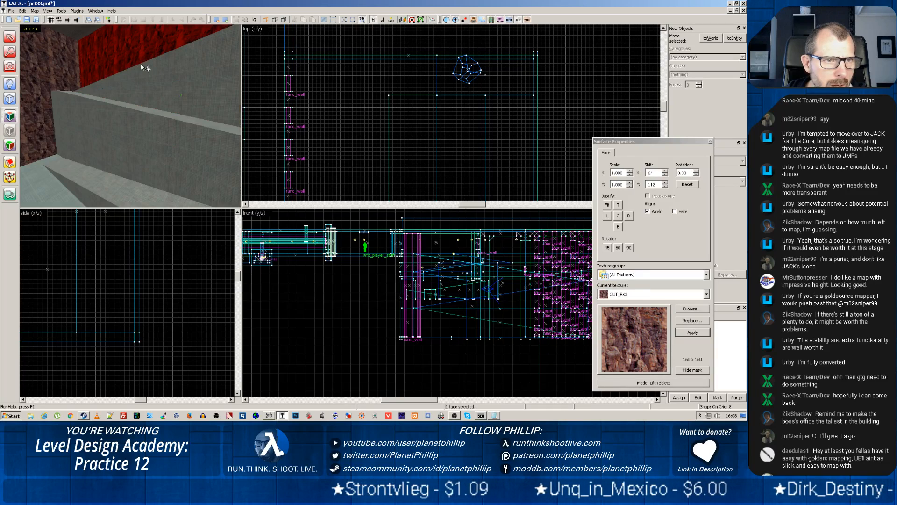
right_click(211, 101)
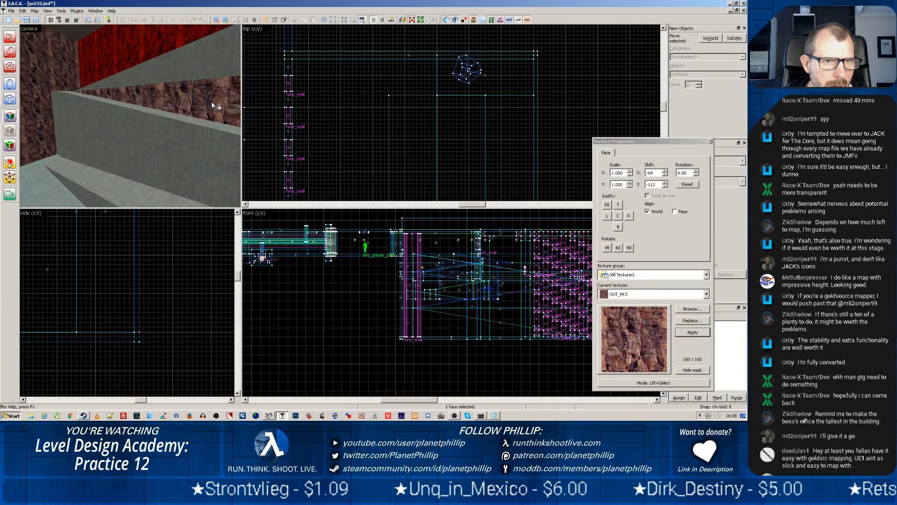
right_click(202, 62)
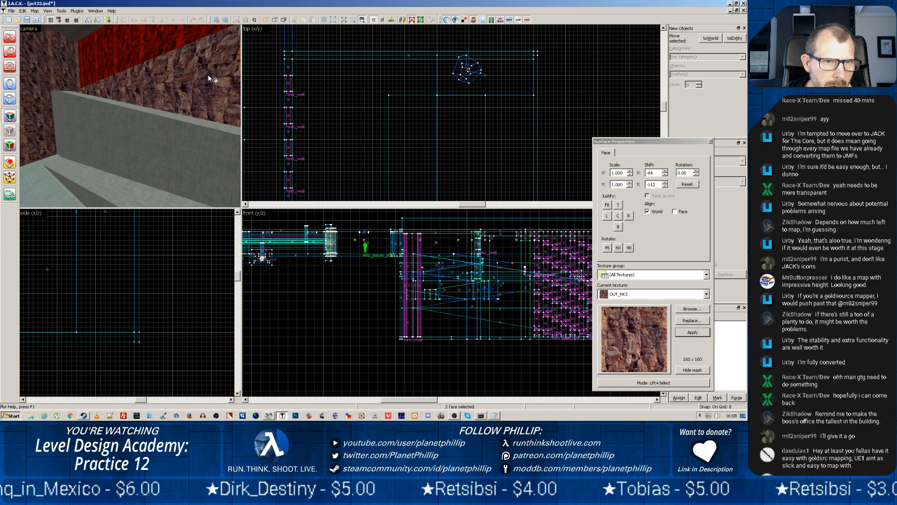
left_click_drag(198, 74, 130, 115)
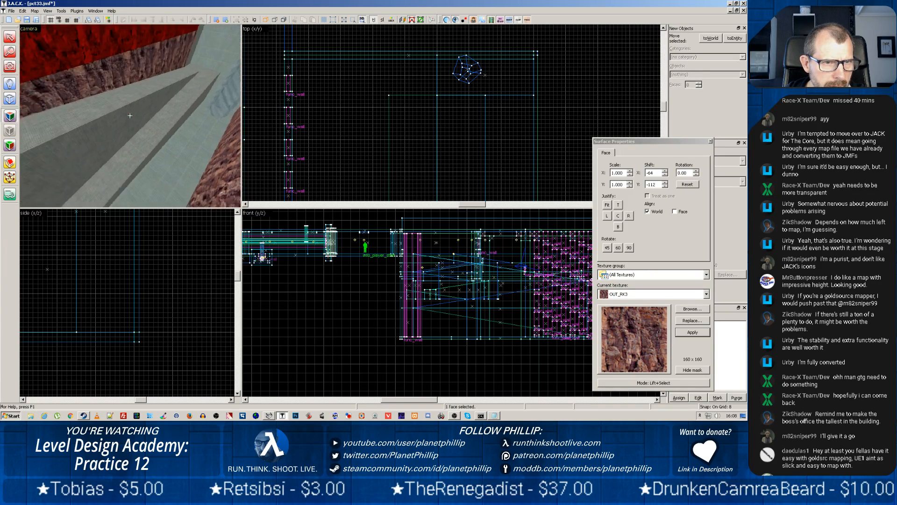
Texture the remaining concrete side faces between and below the ramps with OUT_RK3
key("z")
right_click(96, 99)
right_click(90, 83)
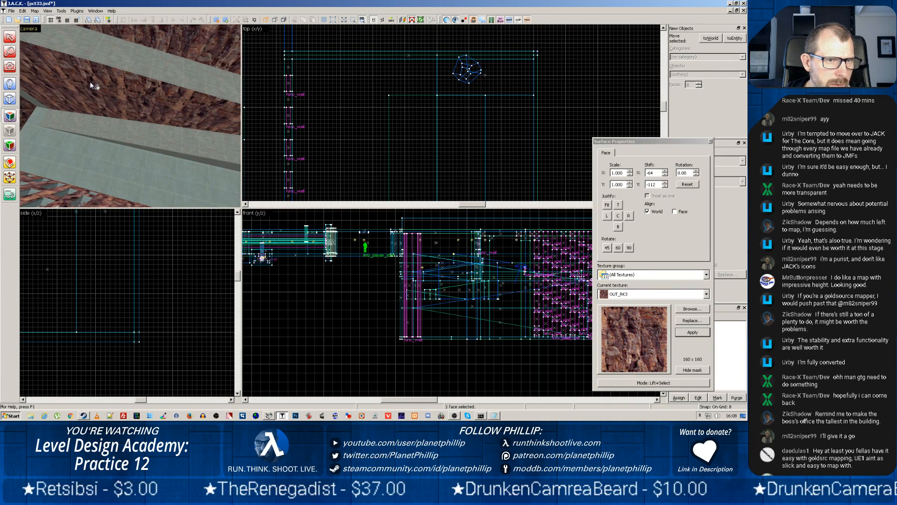
right_click(40, 107)
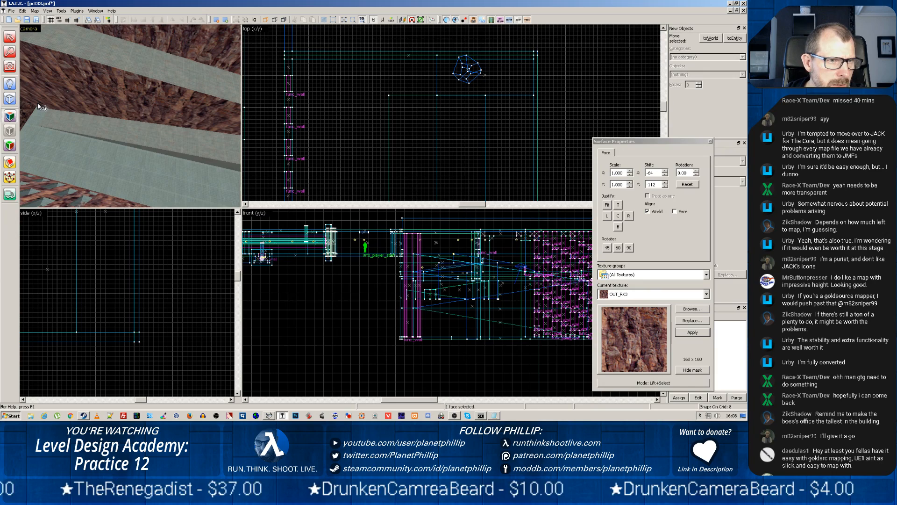
right_click(136, 146)
key("z")
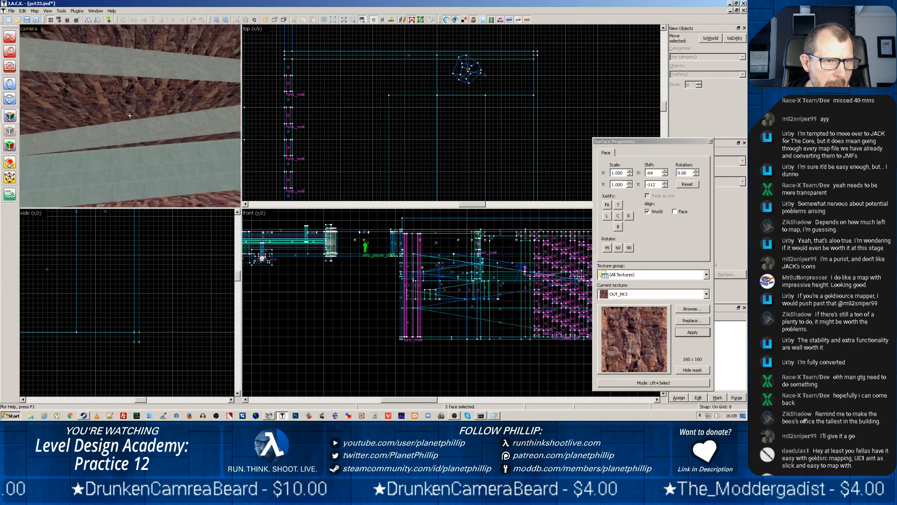
Apply OUT_RK3 to the end face of the ramp fill and the concrete walls around the translucent column
key("w")
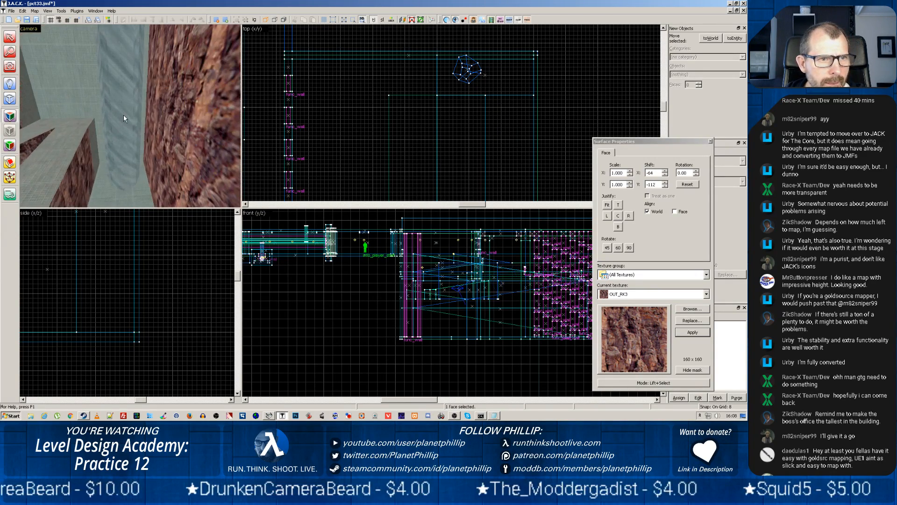
key("z")
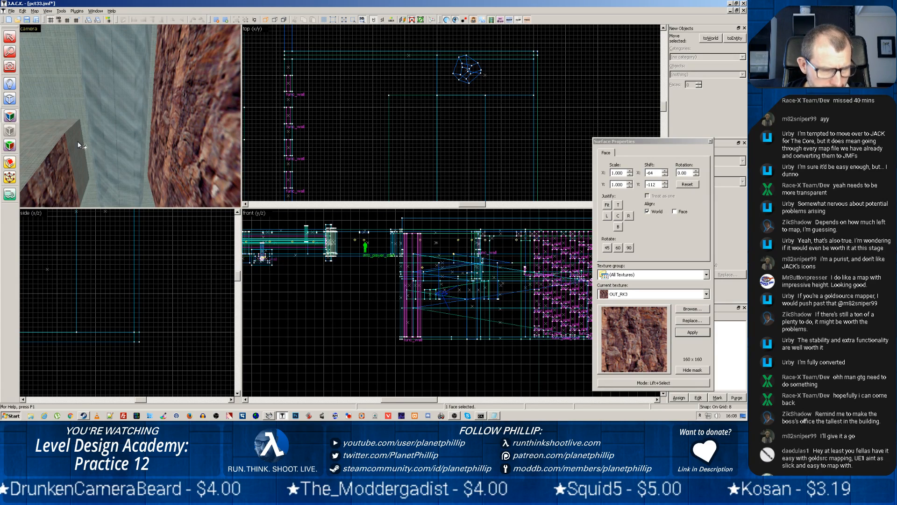
right_click(77, 142)
right_click(76, 102)
key("z")
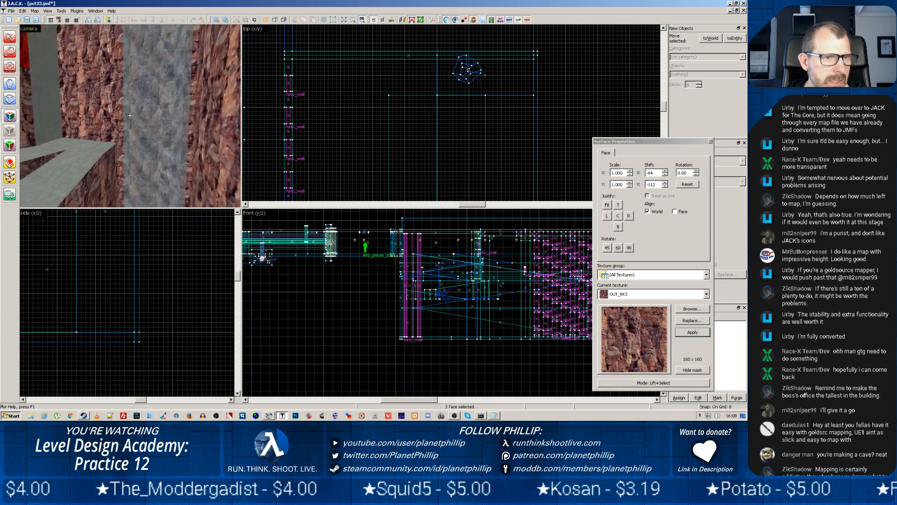
right_click(139, 116)
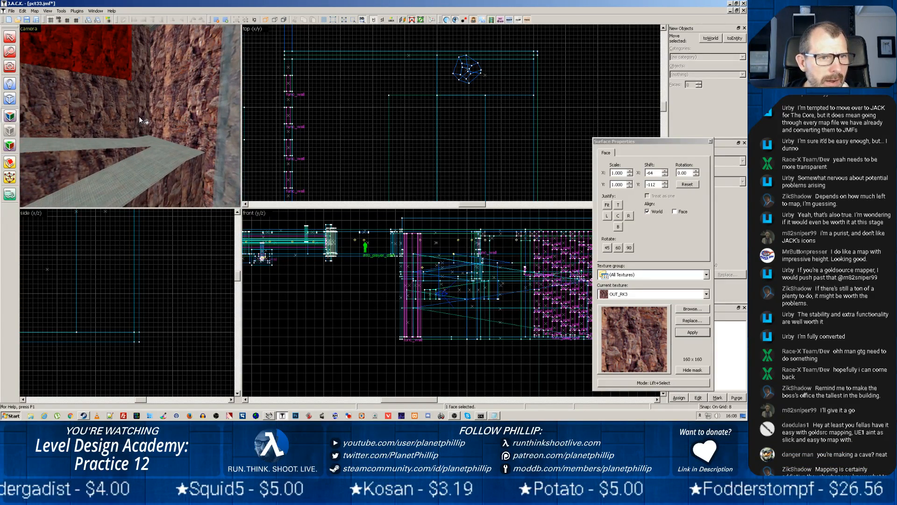
right_click(160, 111)
key("z")
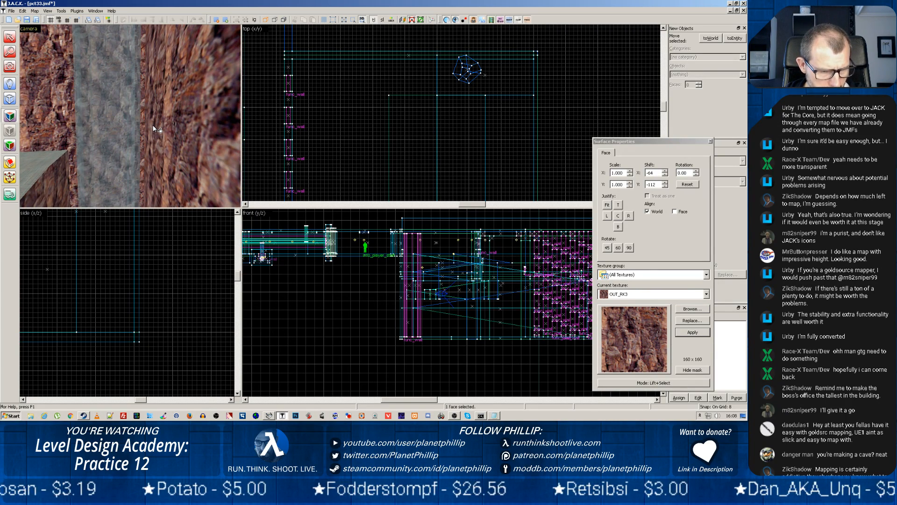
Compare the texture alignment of the narrow rock strip beside the windows with the adjoining wall face
key("z")
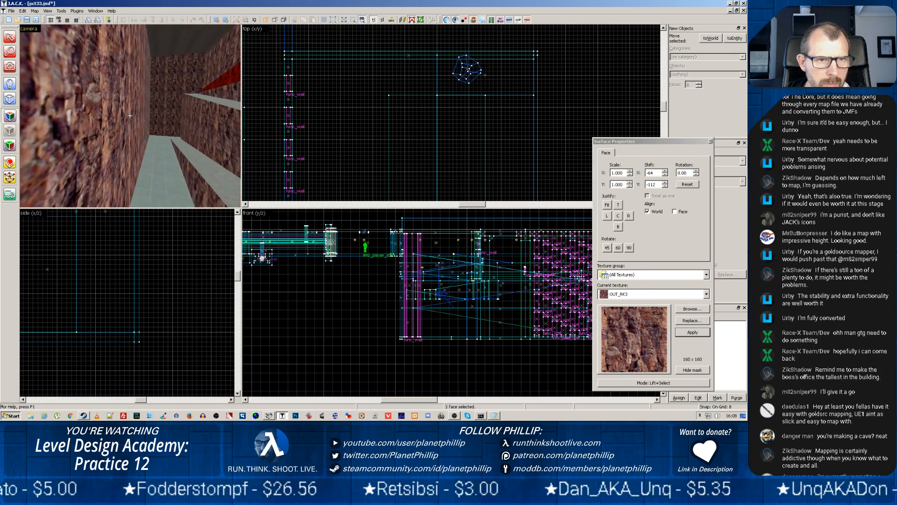
key("w")
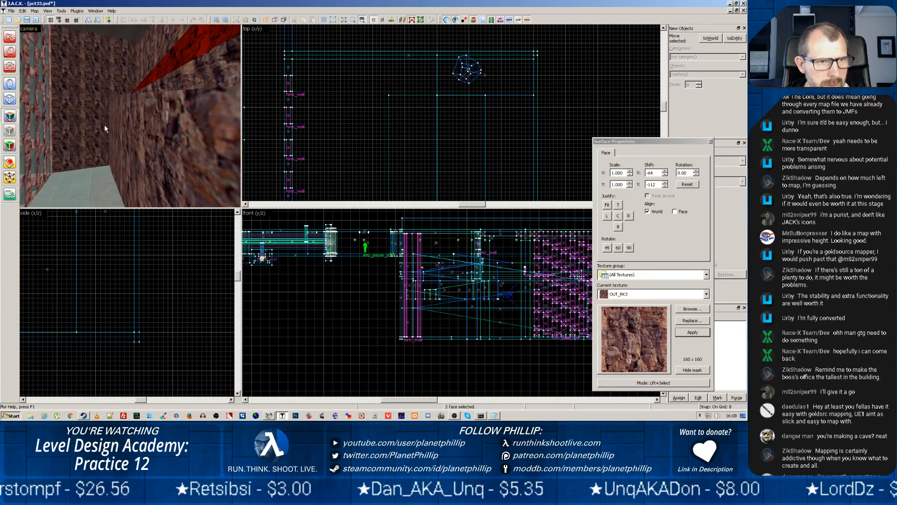
key("z")
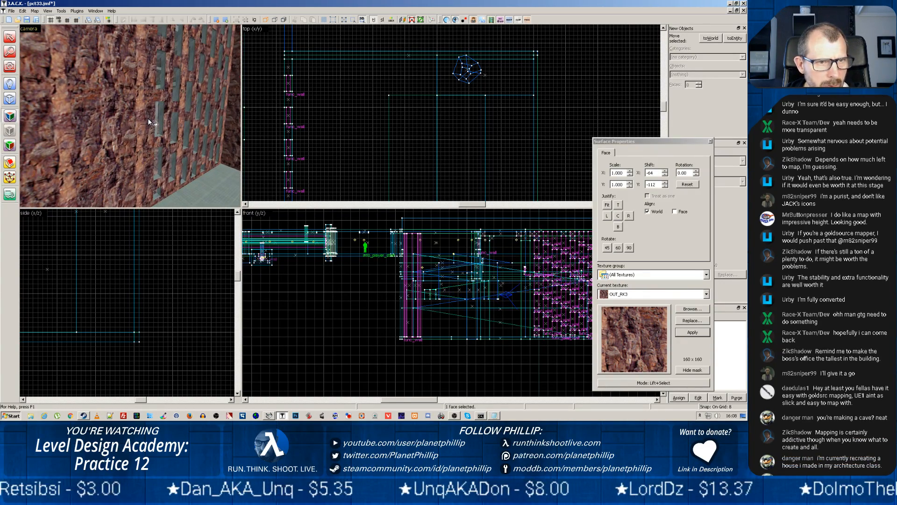
left_click(148, 120)
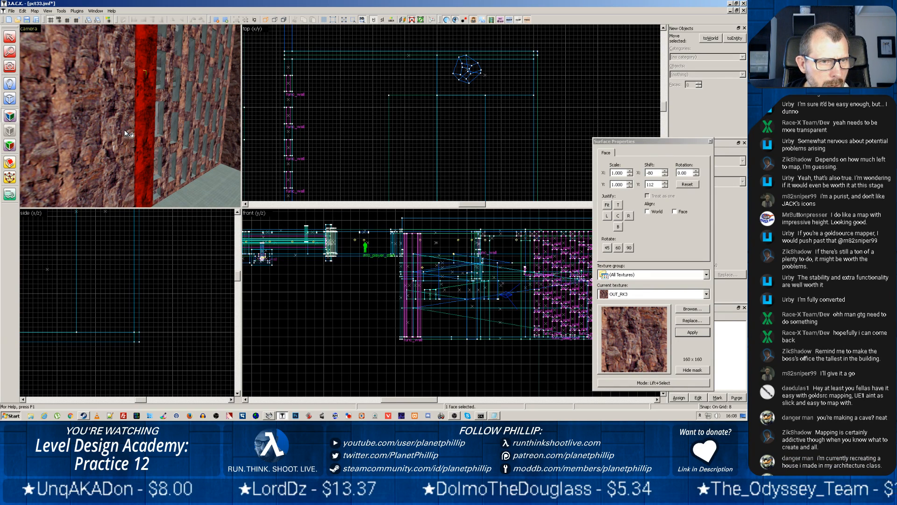
left_click(105, 130)
left_click(143, 133)
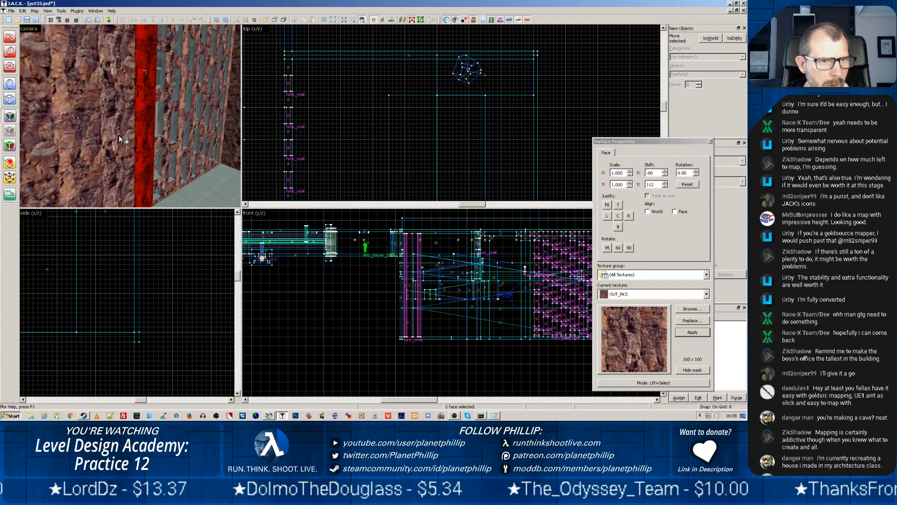
Inspect the rock-textured walls, ramps and window side along the whole length of the space
key("z")
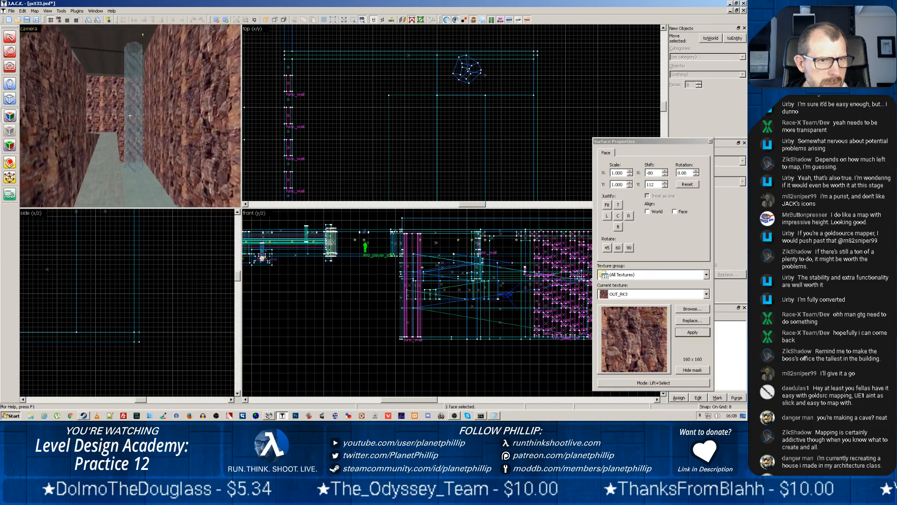
key("z")
key("w")
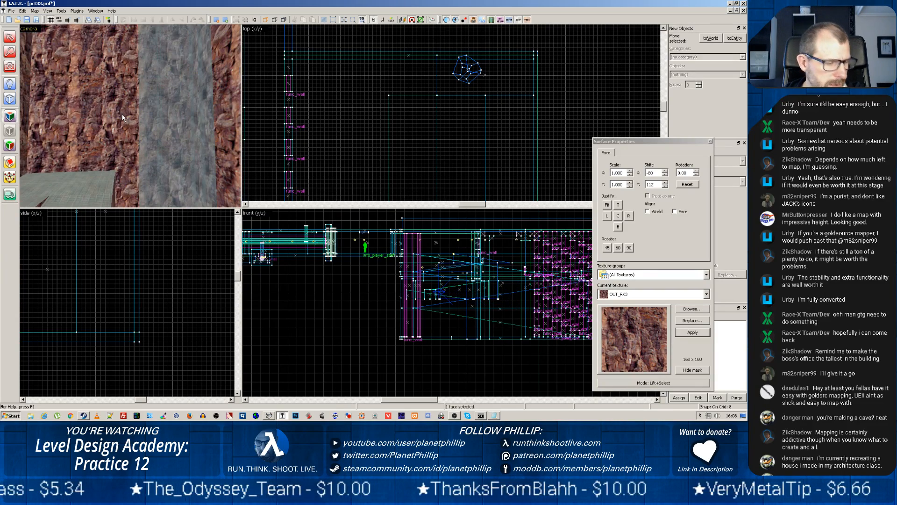
key("z")
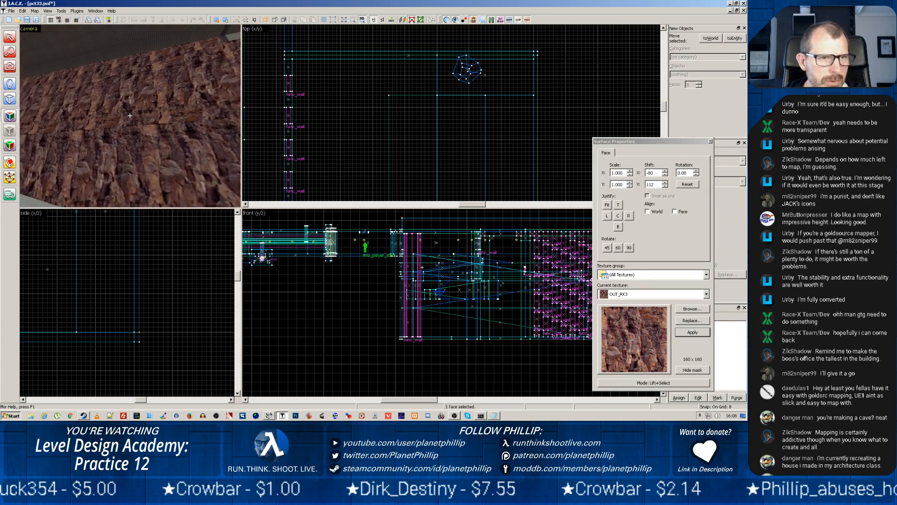
key("z")
key("z")
key("w")
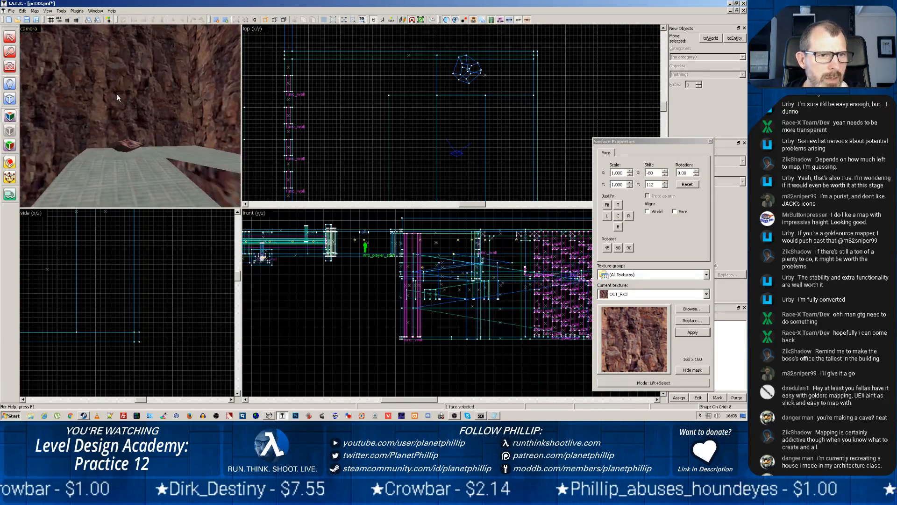
key("w")
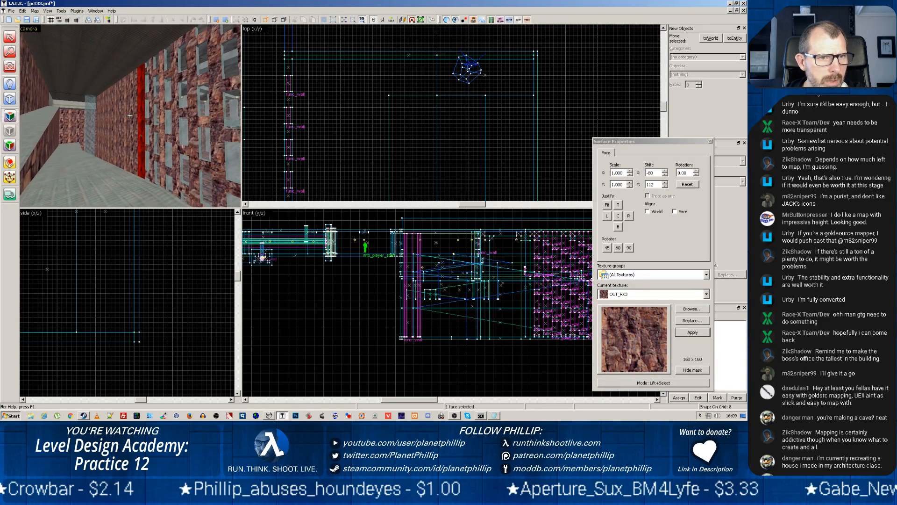
key("w")
key("z")
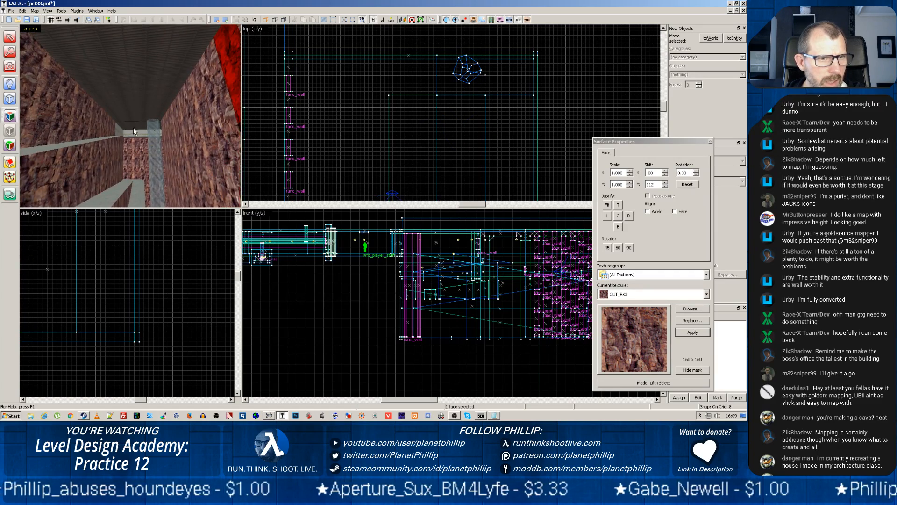
Examine the upper end of the ramps and compare the texture alignment of the upper rock face with the rock below it
scroll(134, 136, "up", 8)
key("z")
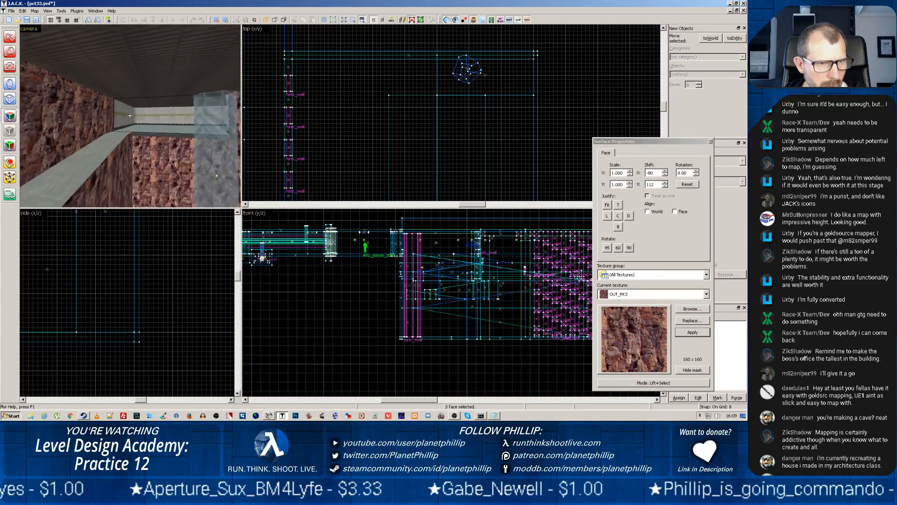
key("z")
scroll(133, 115, "up", 5)
key("z")
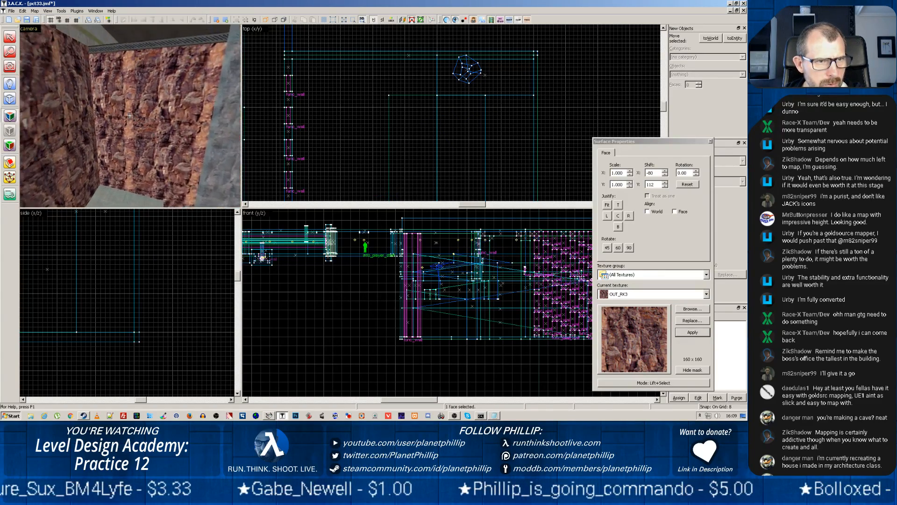
key("z")
left_click(126, 115, "ctrl")
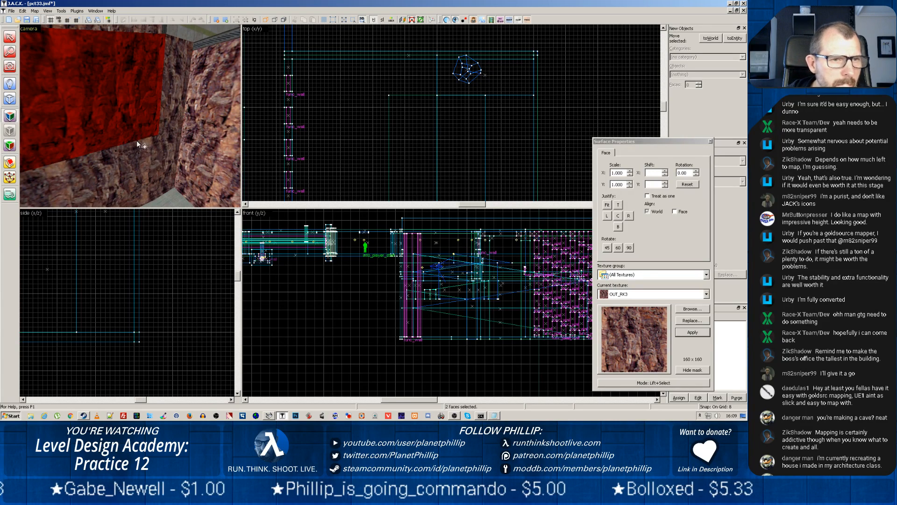
left_click(137, 141)
left_click(131, 113)
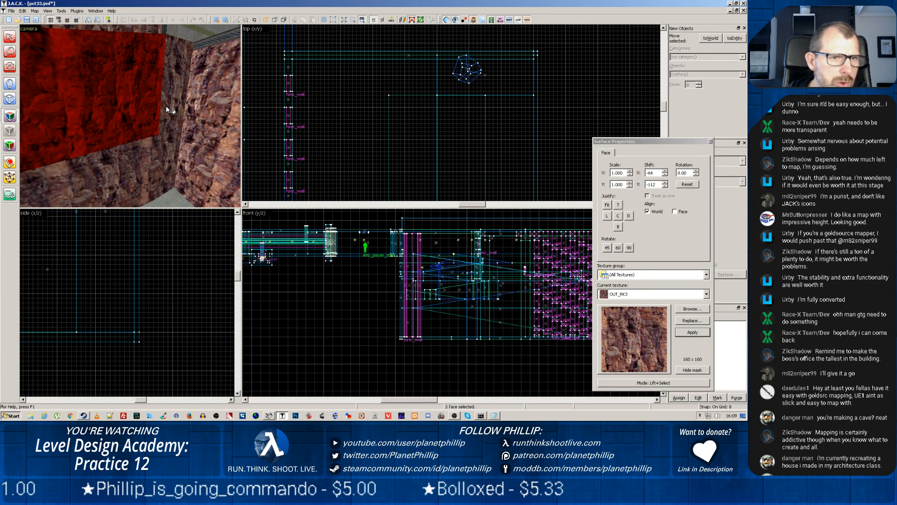
key("z")
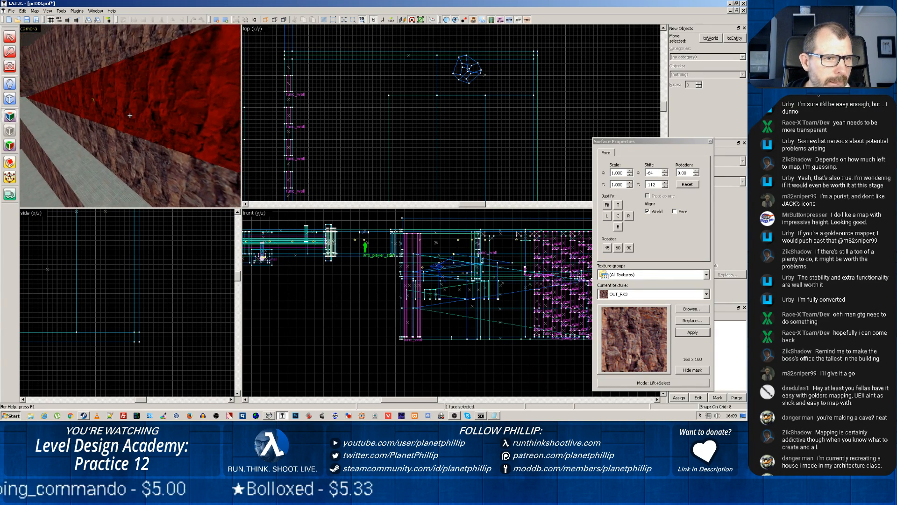
key("w")
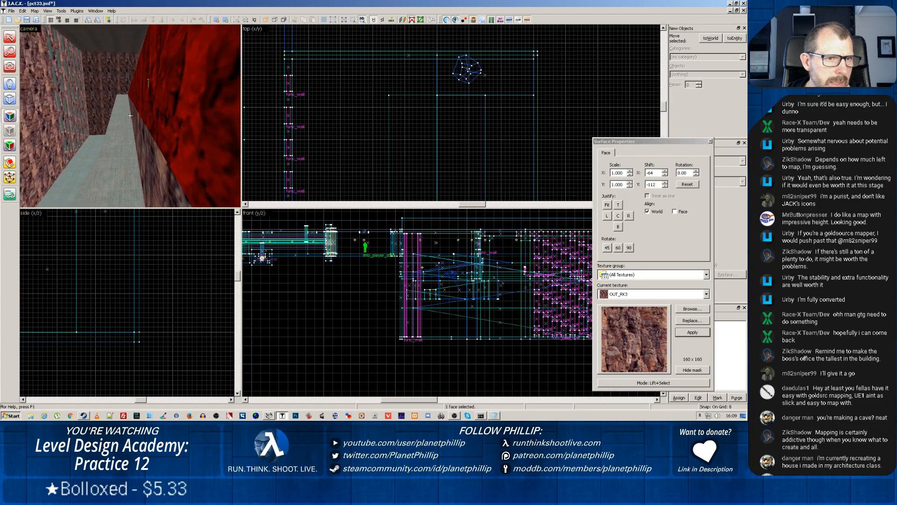
Inspect the ramps, rock walls and translucent column from several angles and select the rock-textured end wall face
key("z")
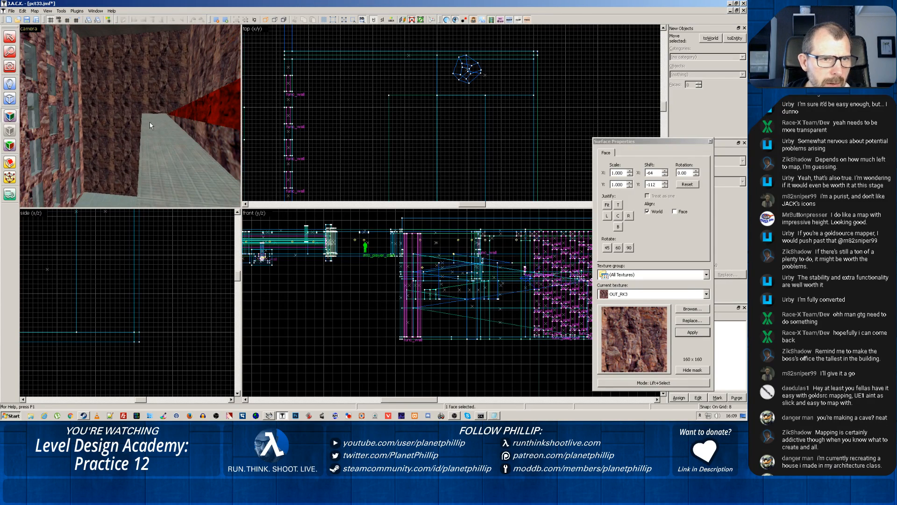
key("z")
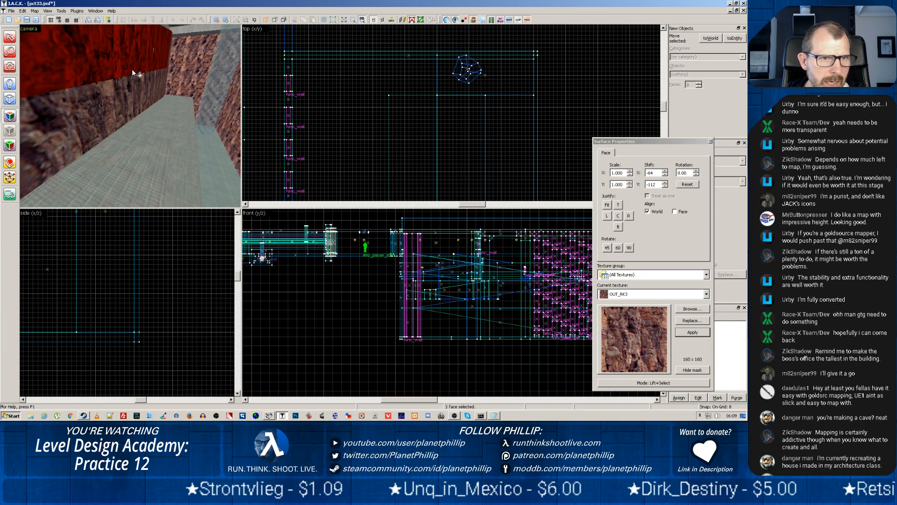
key("z")
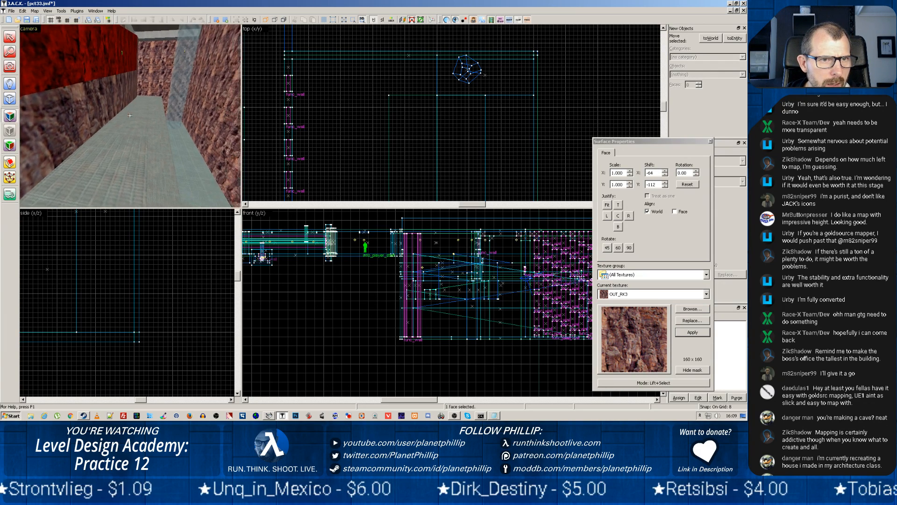
key("z")
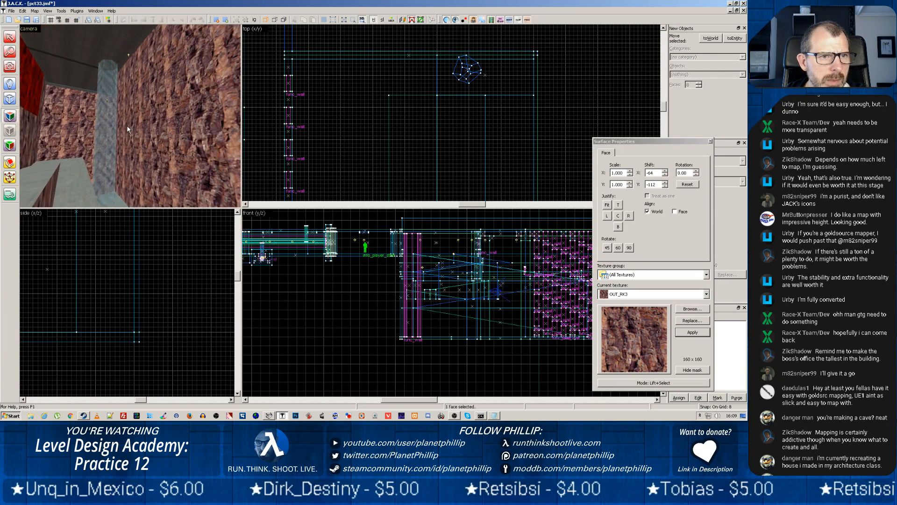
key("z")
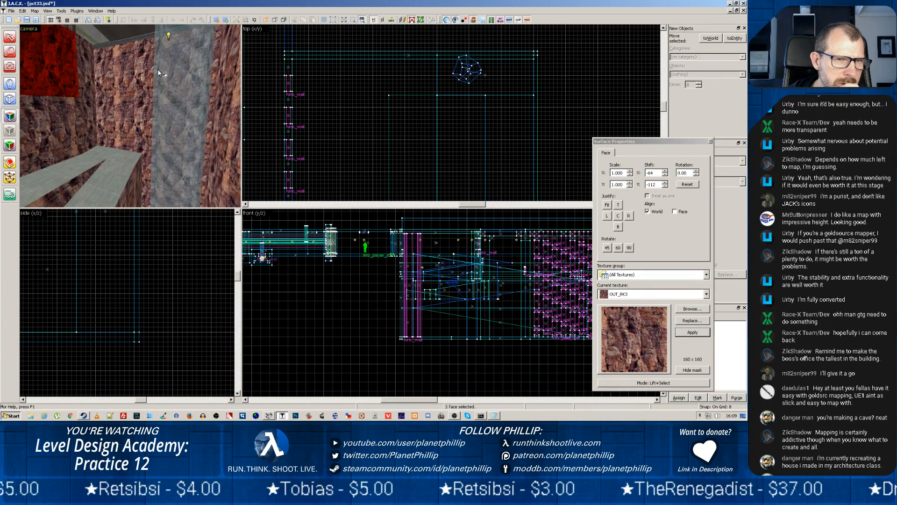
left_click(130, 97)
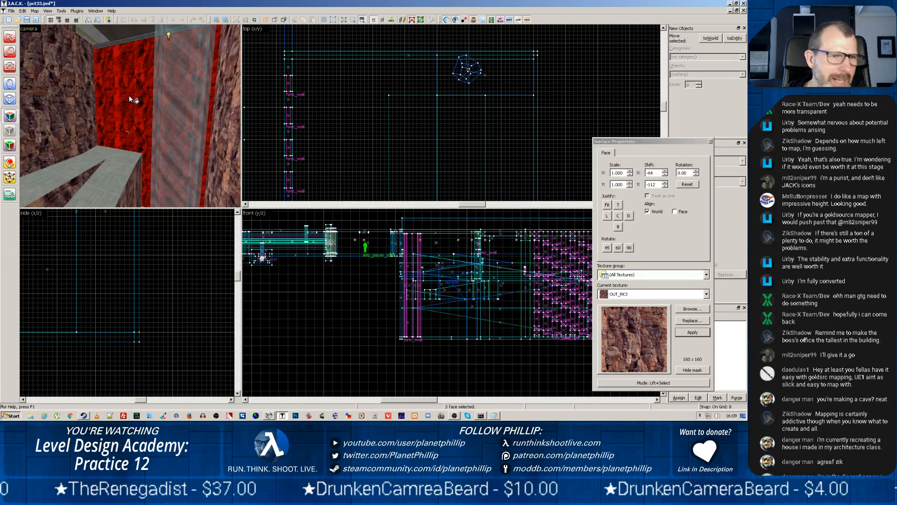
Restart texture application with no faces selected, move the surface properties clear of the texture list and search the texture library for "vent"
left_click(9, 116)
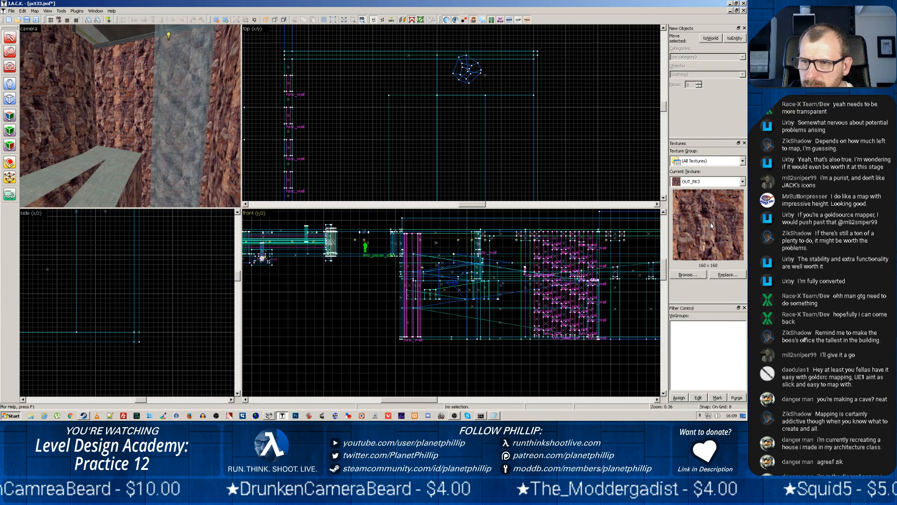
left_click(9, 116)
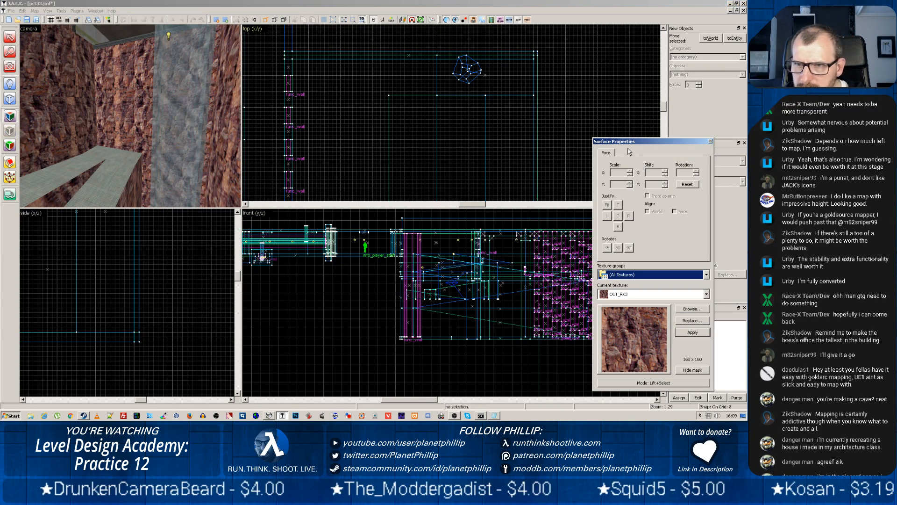
left_click_drag(615, 141, 329, 83)
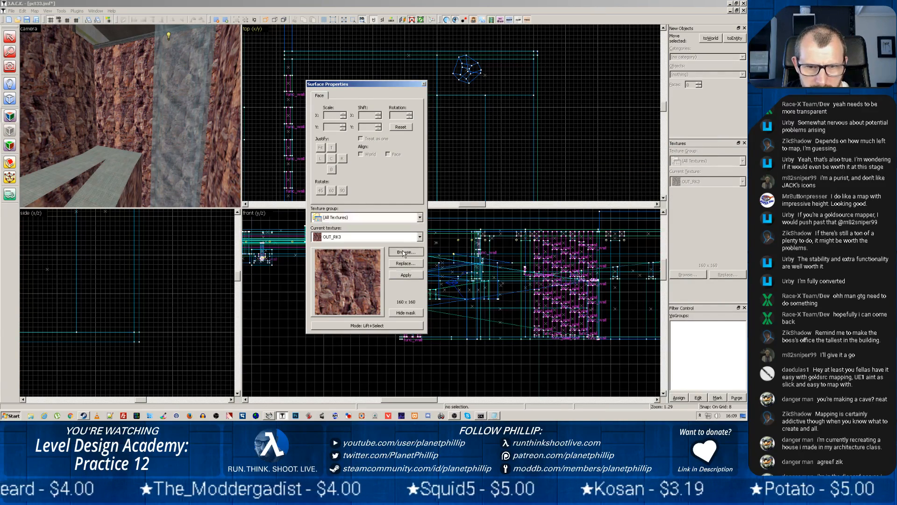
left_click(406, 251)
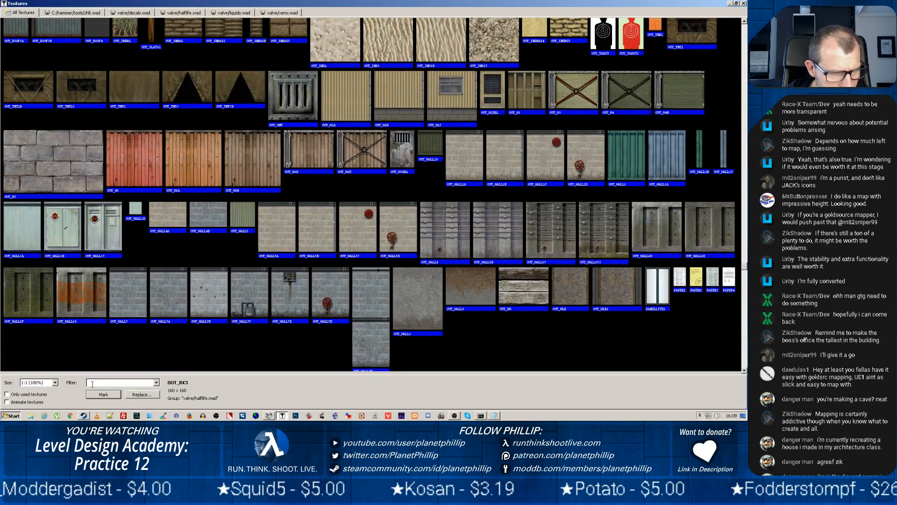
type("vent")
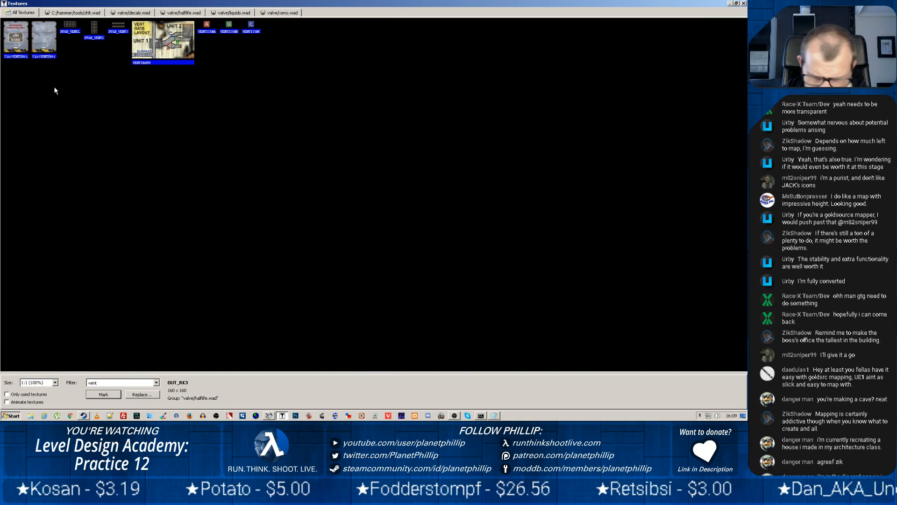
Clear the texture filter and look through the full library for a vent texture, picking TNNL_C3C and then TNNL_C3D
key("BackSpace")
key("BackSpace")
key("BackSpace")
key("BackSpace")
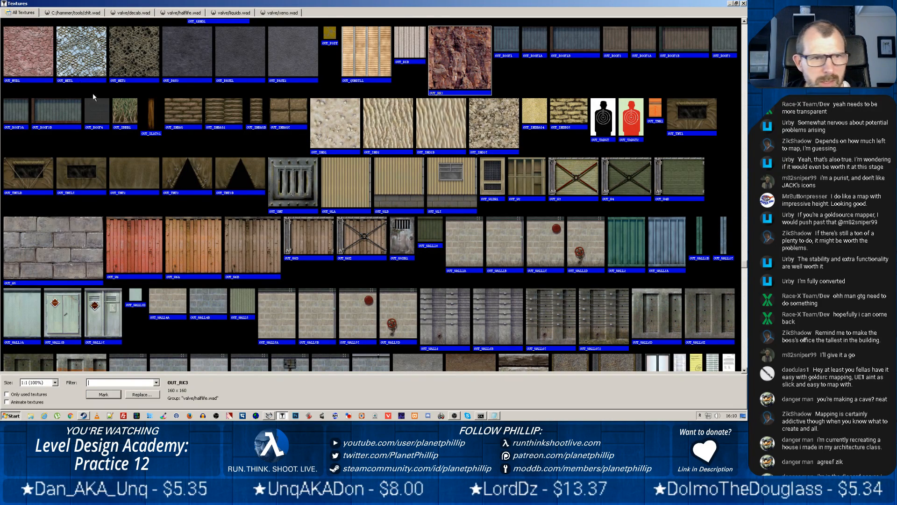
scroll(216, 140, "down", 5)
scroll(221, 152, "down", 15)
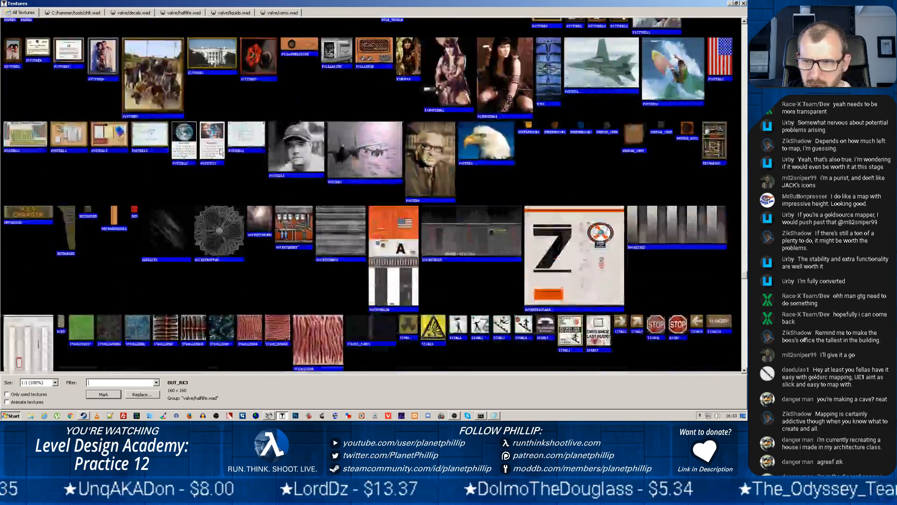
scroll(218, 131, "down", 15)
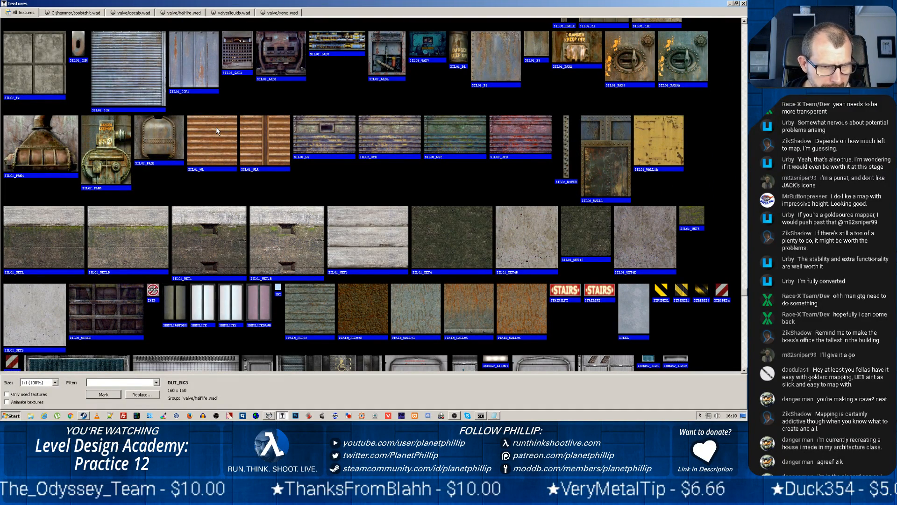
scroll(218, 131, "down", 10)
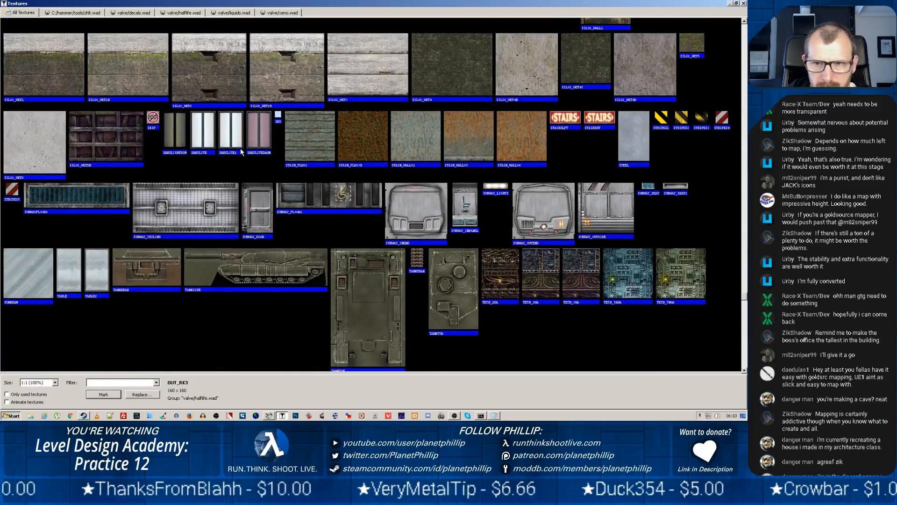
scroll(240, 152, "down", 3)
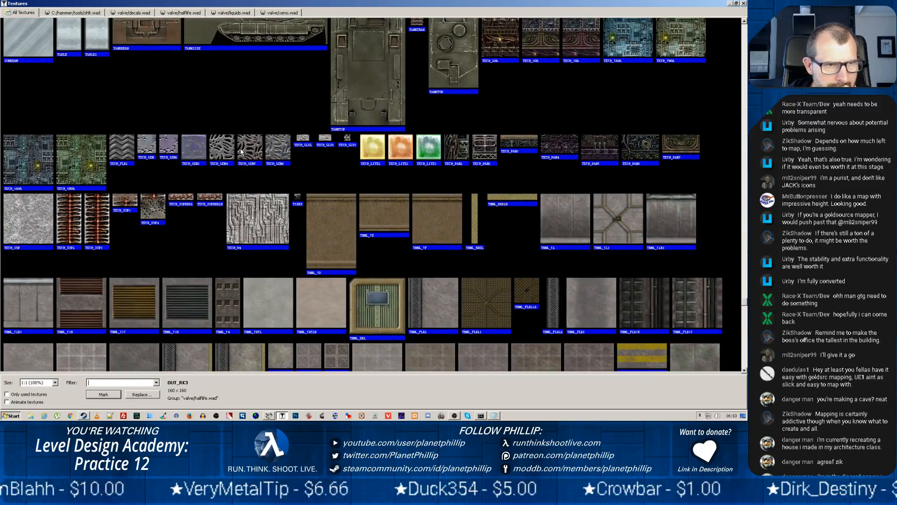
scroll(240, 148, "down", 5)
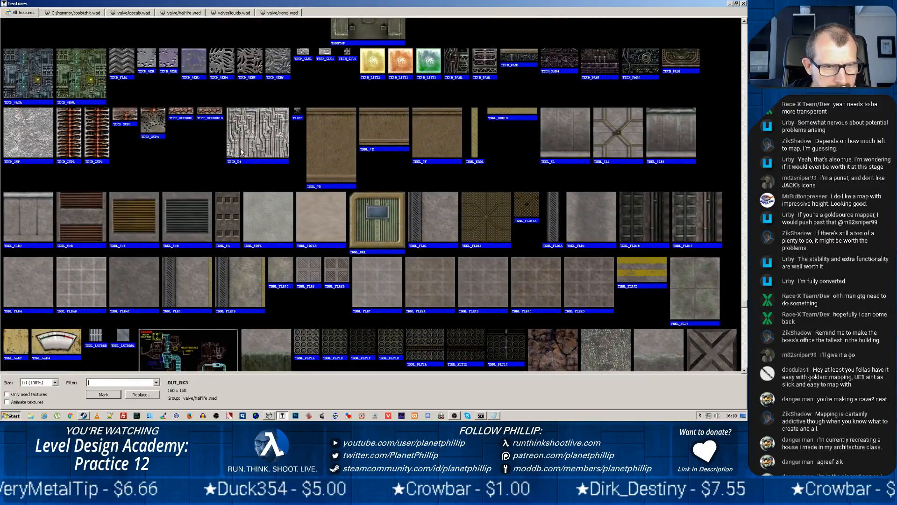
left_click(134, 213)
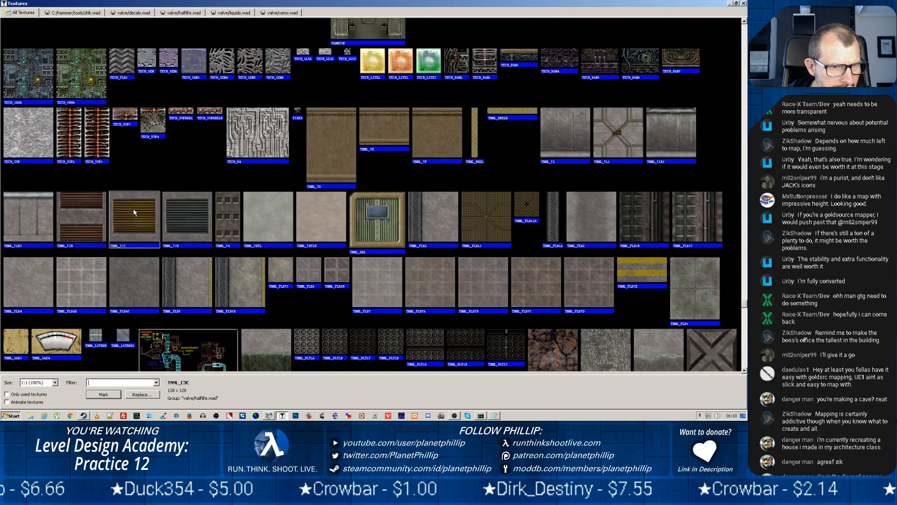
left_click(194, 213)
Examine the remaining textures through to the end of the library for alternative vents, panels and grates
scroll(504, 259, "down", 6)
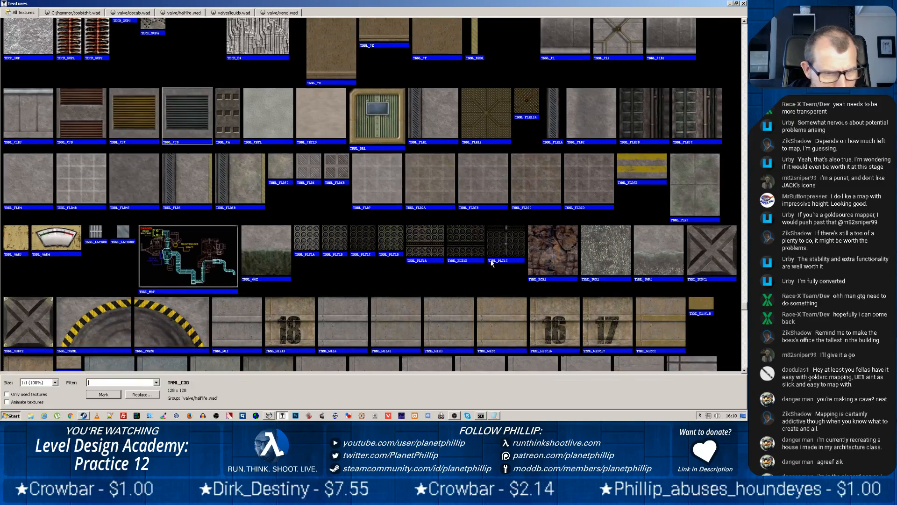
scroll(490, 263, "down", 10)
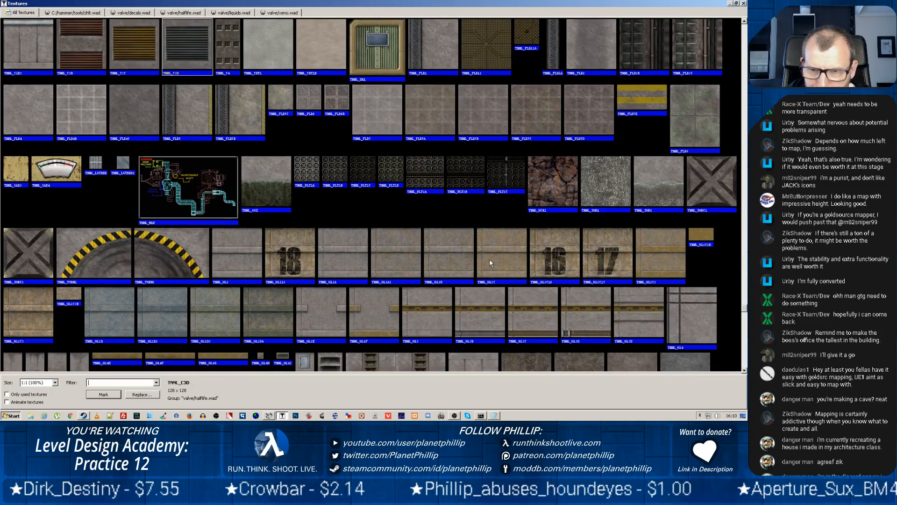
scroll(487, 262, "down", 11)
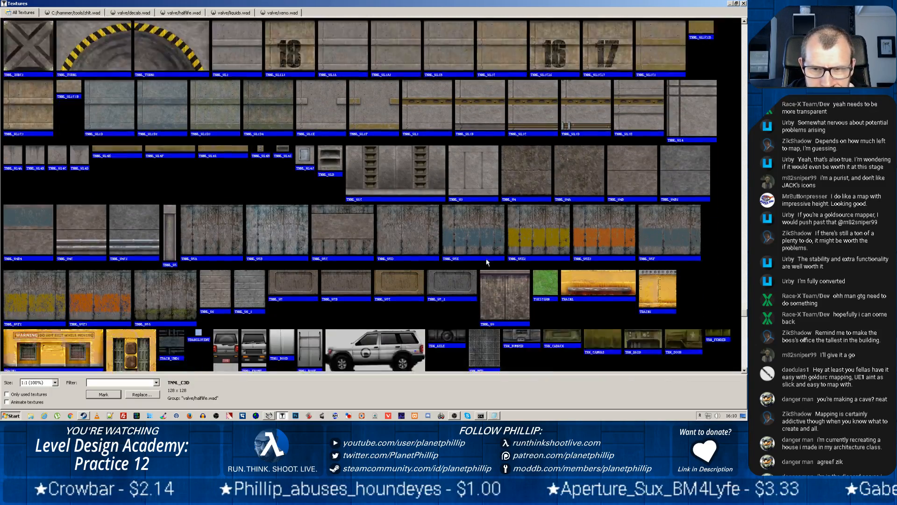
scroll(485, 254, "down", 15)
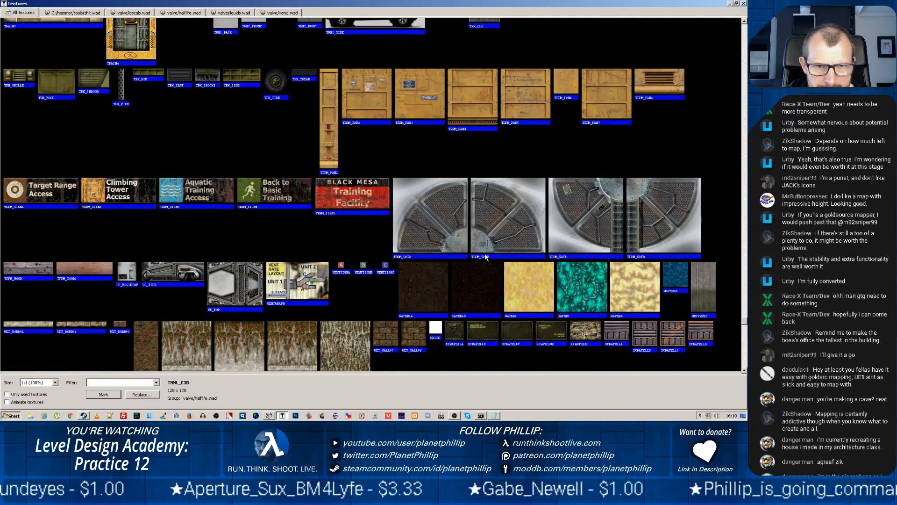
scroll(486, 256, "down", 10)
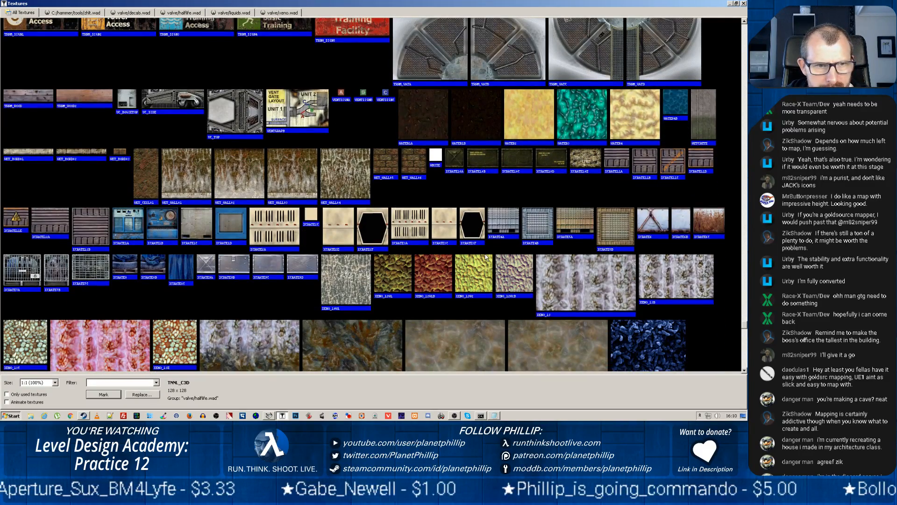
scroll(486, 256, "down", 2)
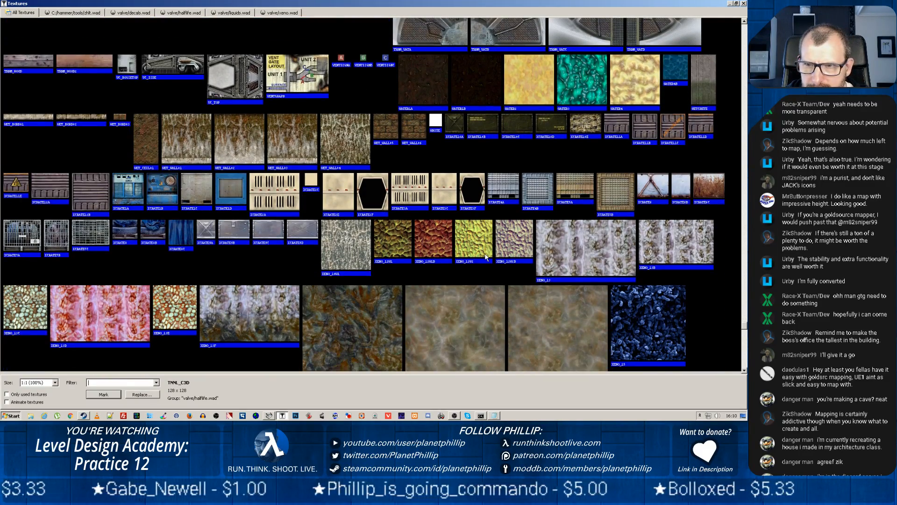
scroll(486, 257, "down", 20)
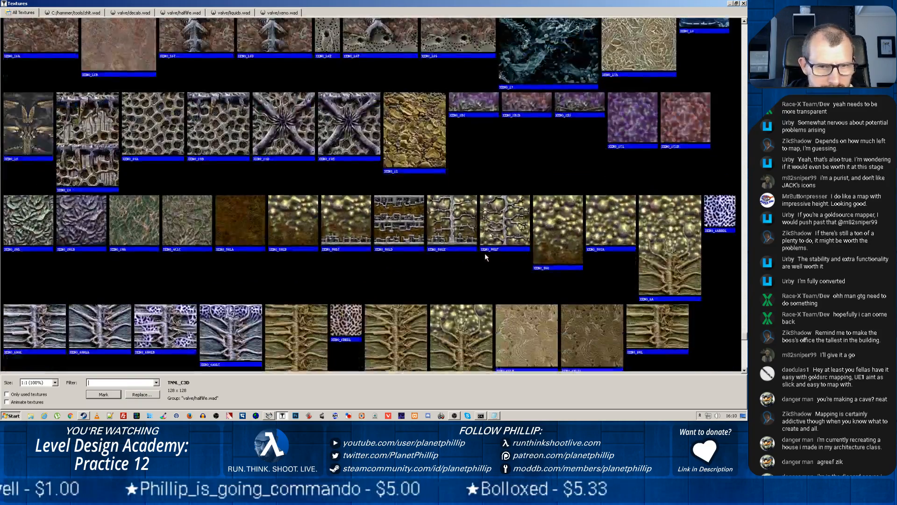
scroll(484, 254, "down", 20)
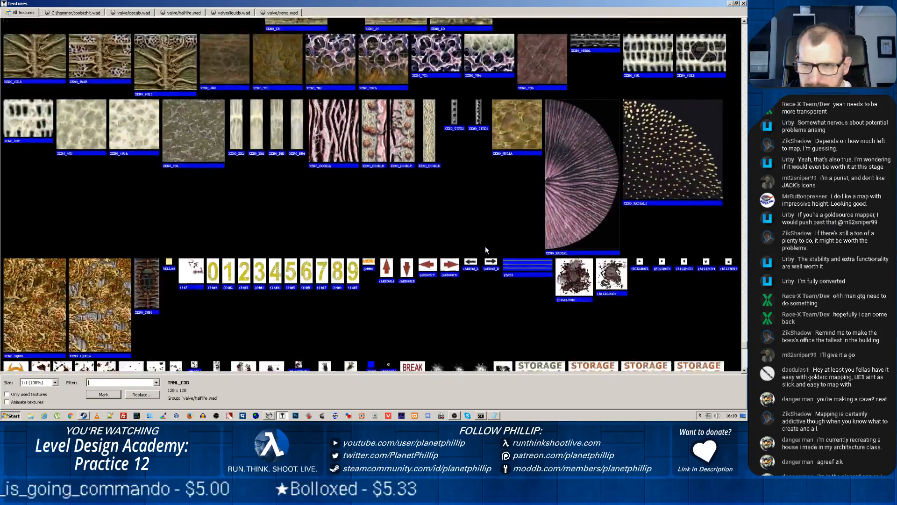
scroll(485, 246, "down", 7)
scroll(486, 250, "down", 20)
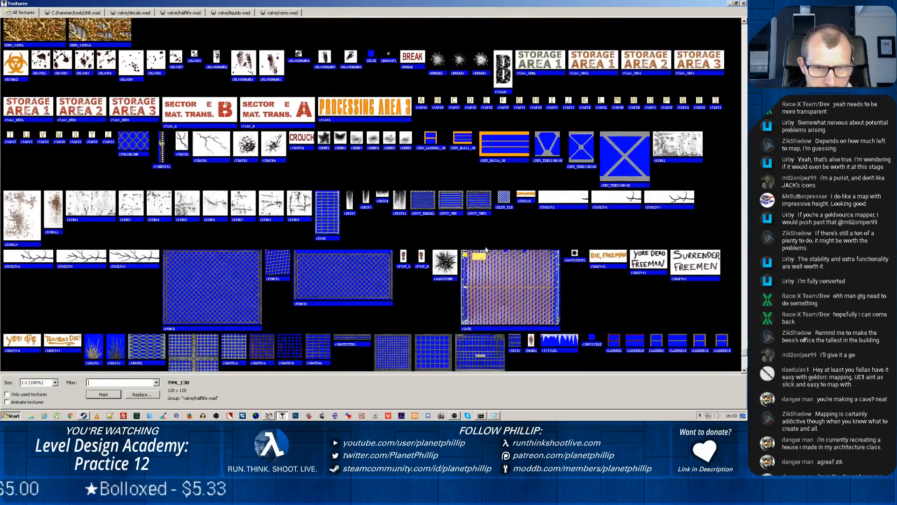
scroll(656, 223, "down", 17)
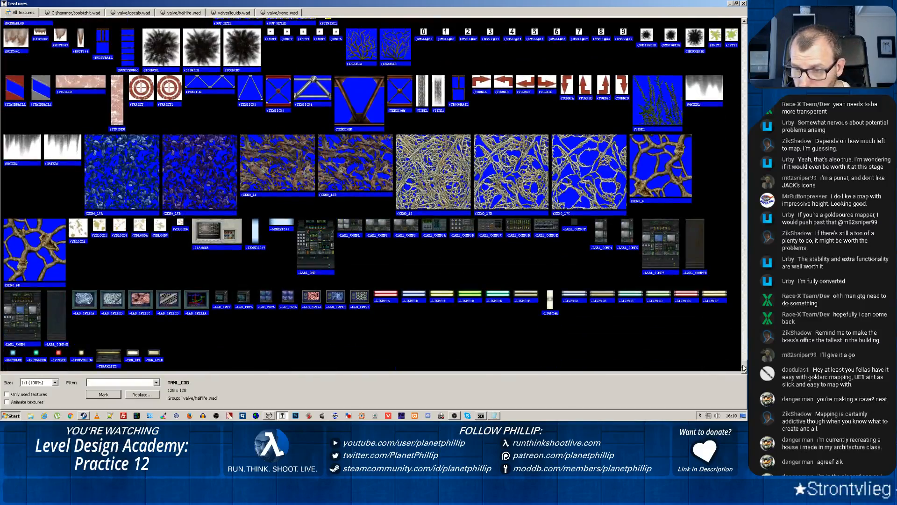
Return to the start of the texture library and pick the louvred panel texture +0LAB1_PNL1B
left_click_drag(745, 365, 745, 24)
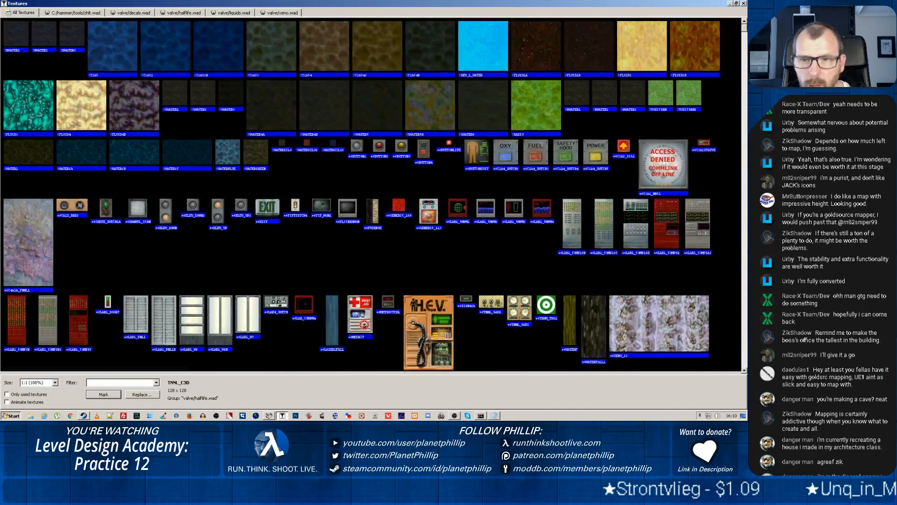
scroll(367, 92, "down", 3)
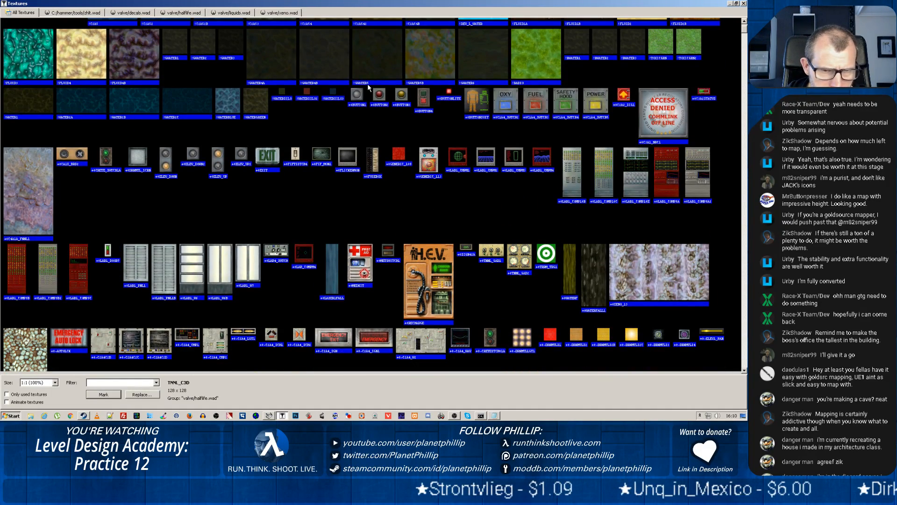
left_click(170, 251)
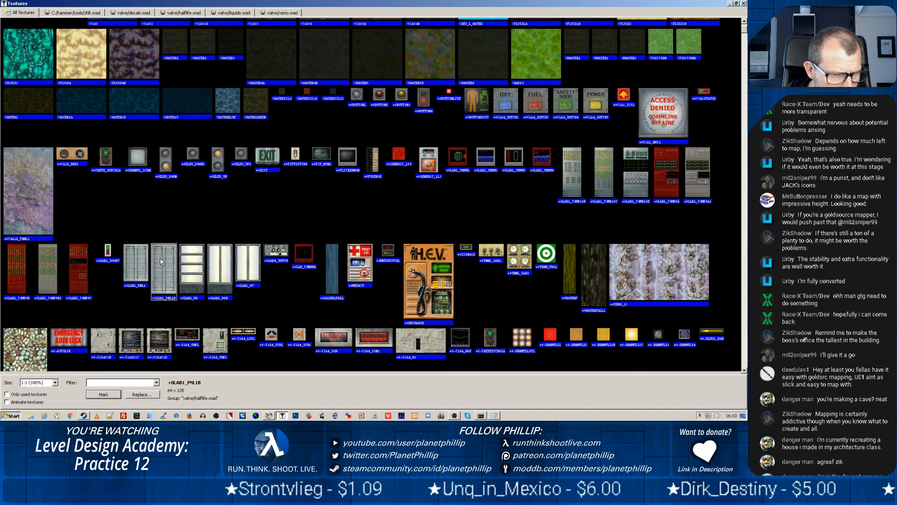
Look through the animated and toggling textures for a vent candidate and pick the dark louvred panel +ALAB1_PNL1
scroll(335, 195, "down", 5)
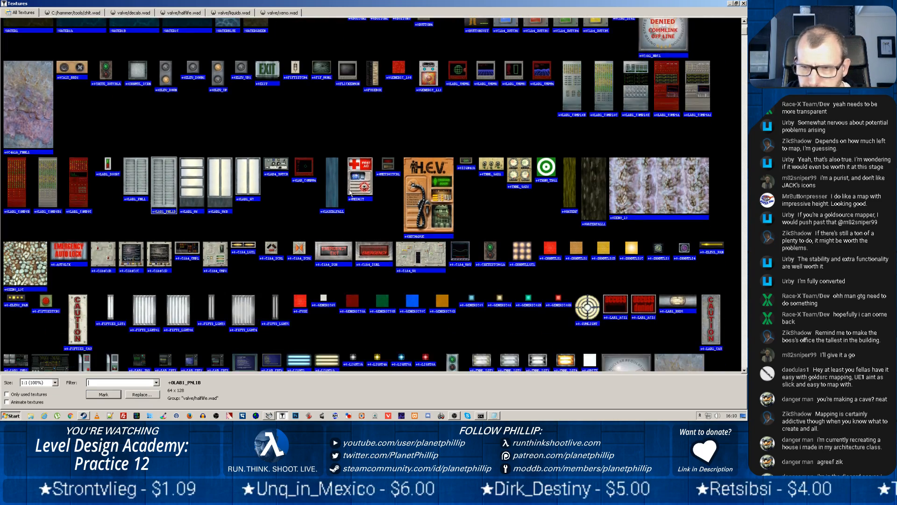
scroll(346, 188, "down", 2)
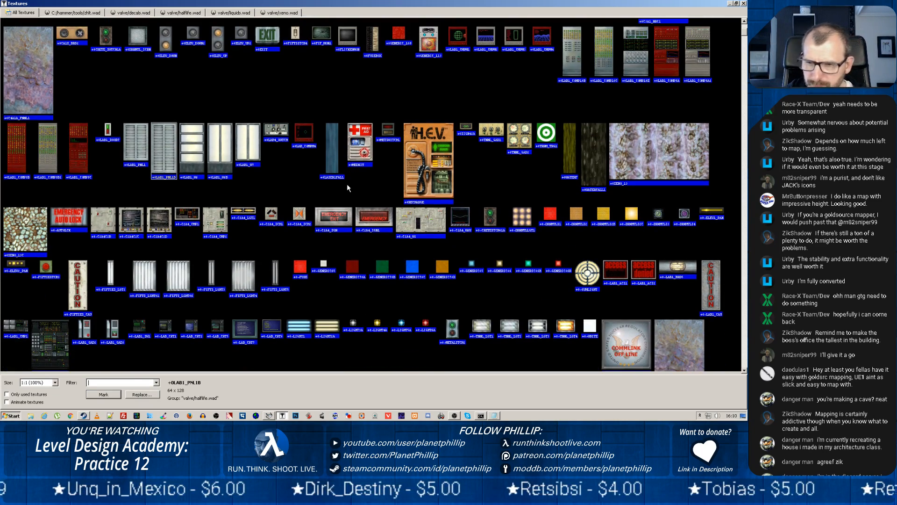
scroll(347, 188, "down", 5)
scroll(348, 187, "down", 9)
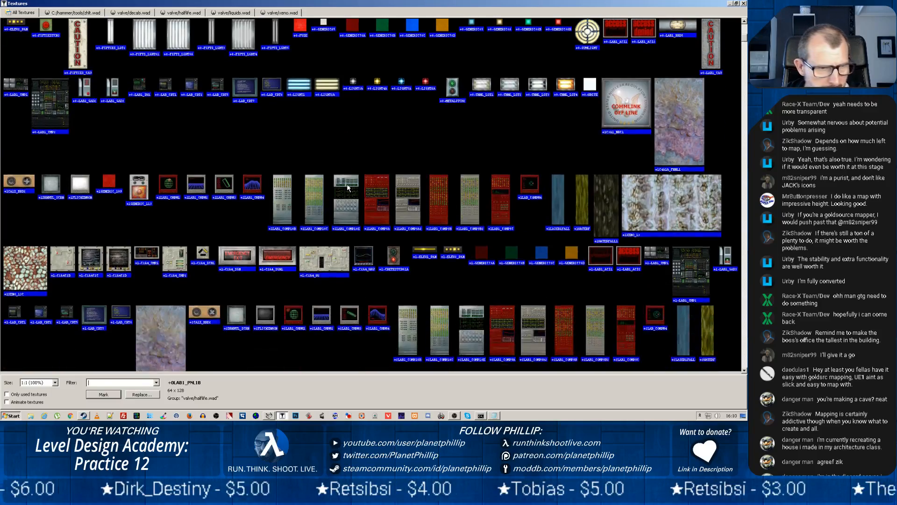
scroll(348, 187, "down", 5)
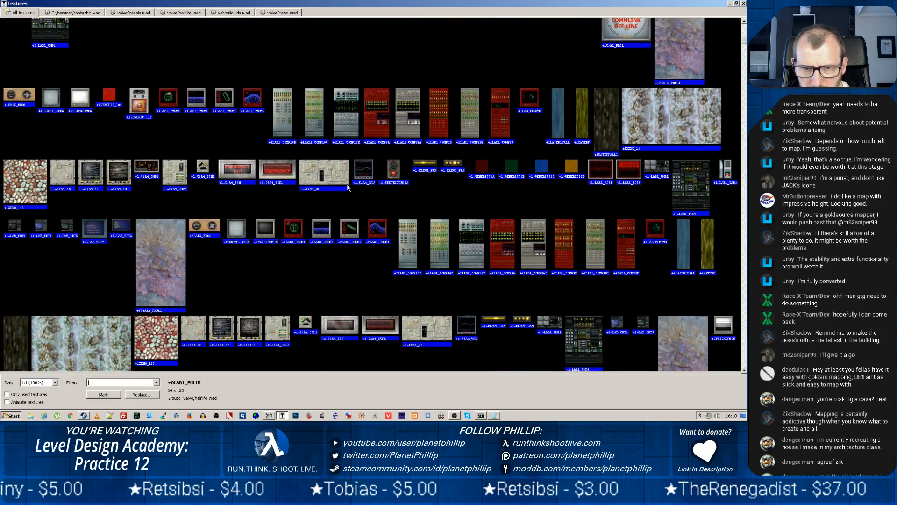
scroll(347, 187, "down", 13)
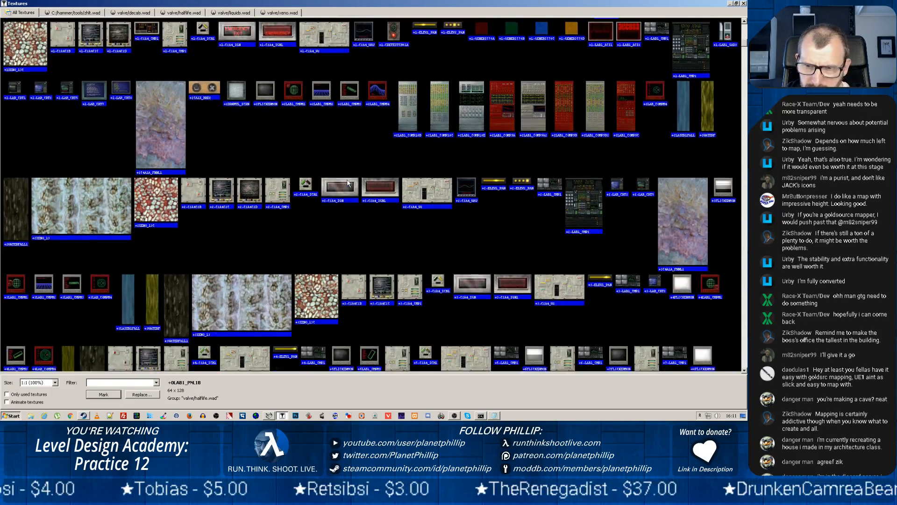
scroll(347, 181, "down", 5)
scroll(346, 179, "down", 4)
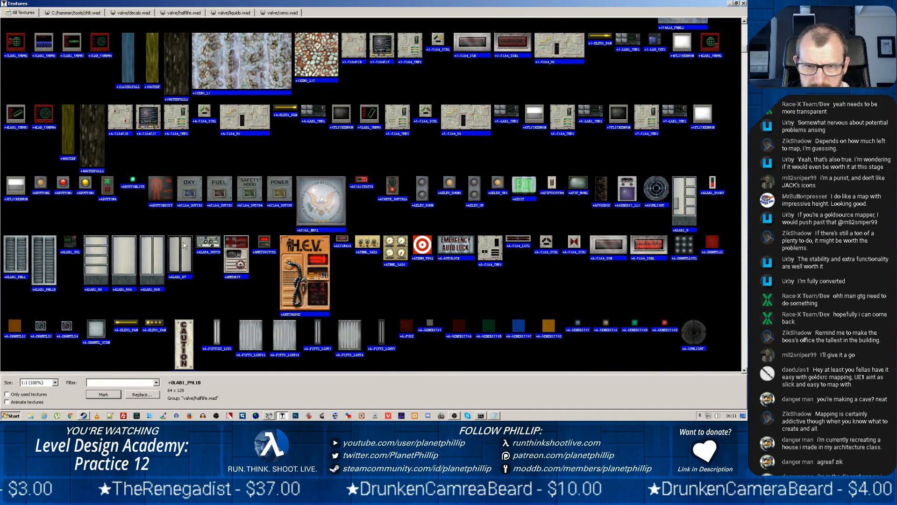
left_click(13, 250)
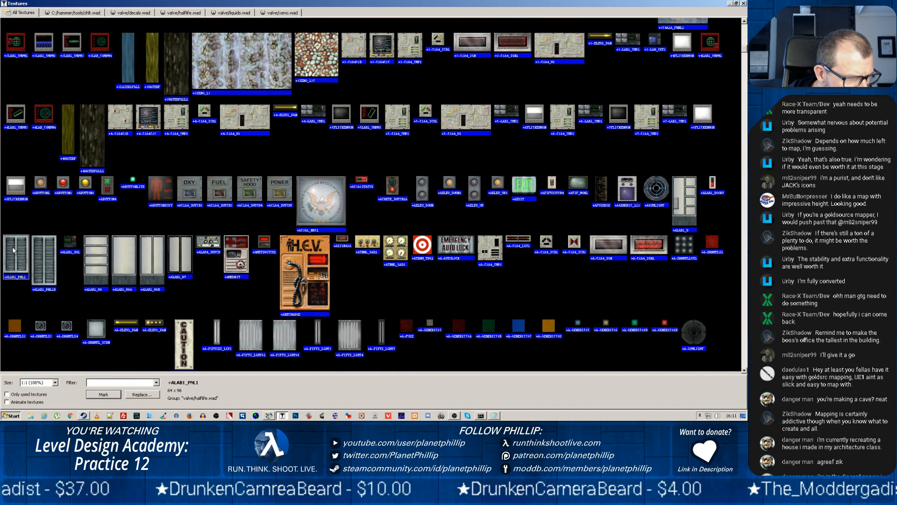
Examine the random-tiling wall, floor, rock and metal panel textures for a suitable vent
scroll(352, 252, "down", 5)
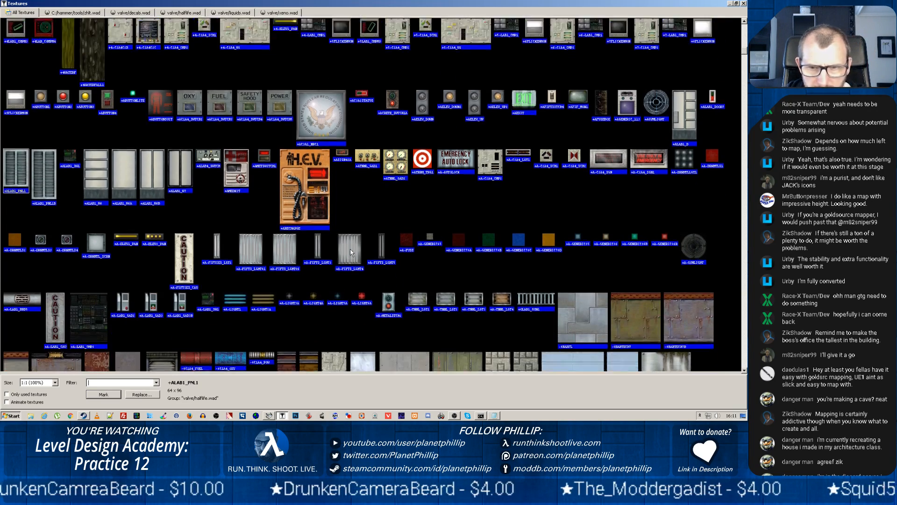
scroll(351, 250, "down", 6)
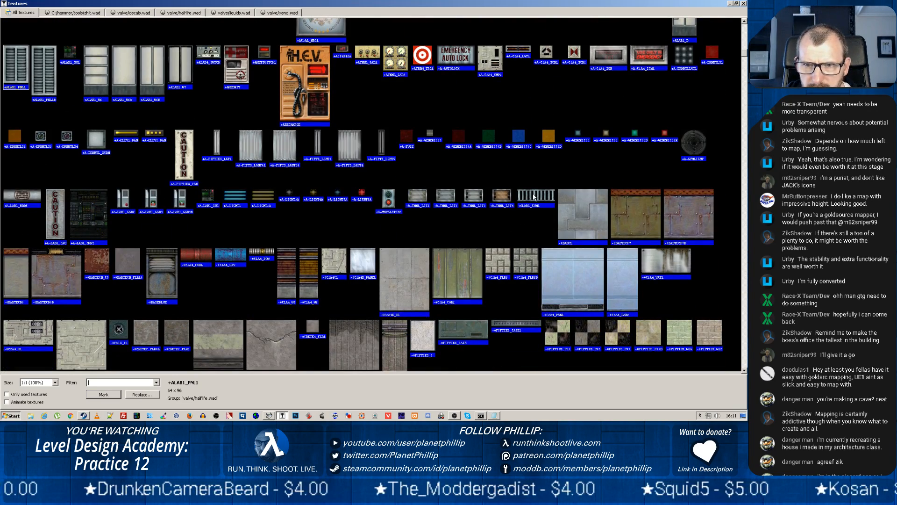
scroll(290, 215, "down", 1)
scroll(290, 214, "down", 2)
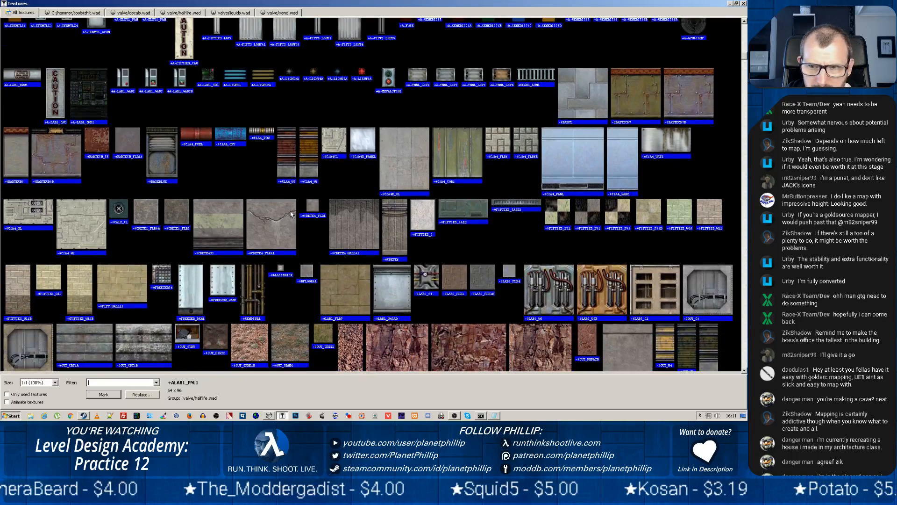
scroll(290, 214, "down", 4)
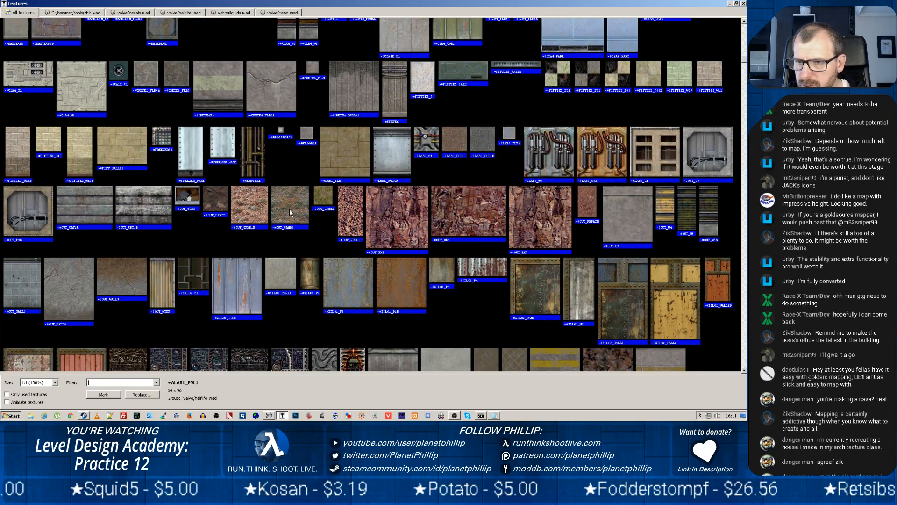
scroll(290, 212, "down", 7)
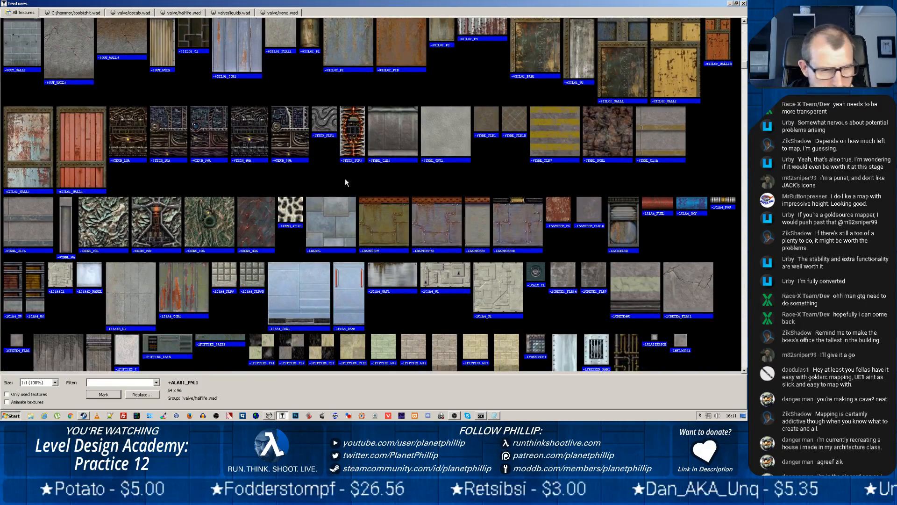
scroll(344, 178, "down", 4)
scroll(423, 162, "down", 7)
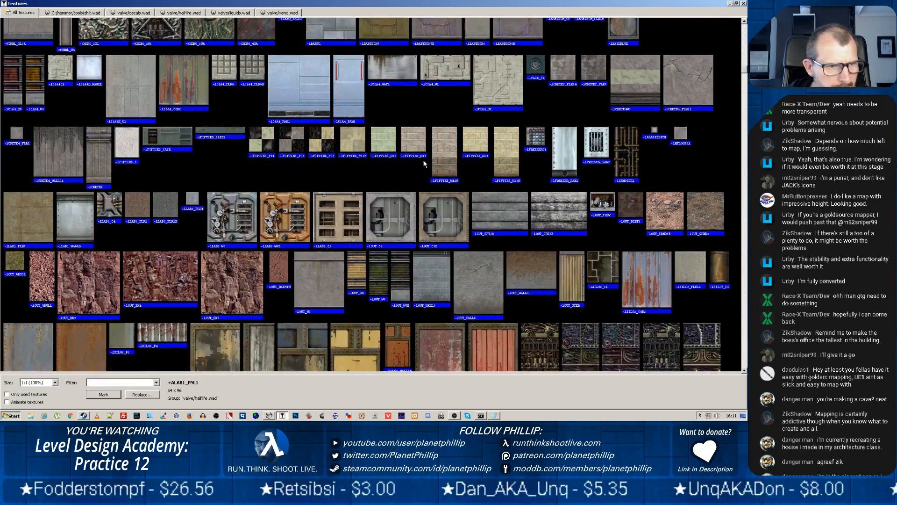
scroll(424, 155, "down", 3)
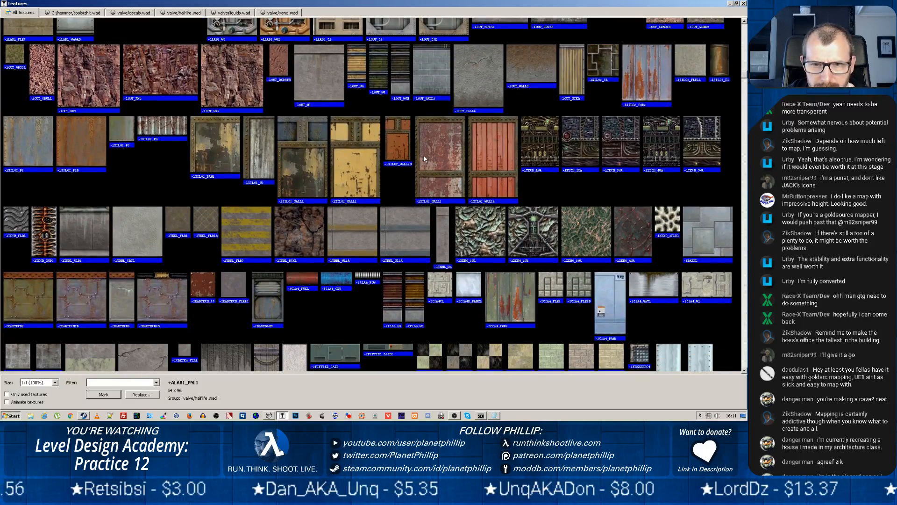
scroll(425, 146, "down", 6)
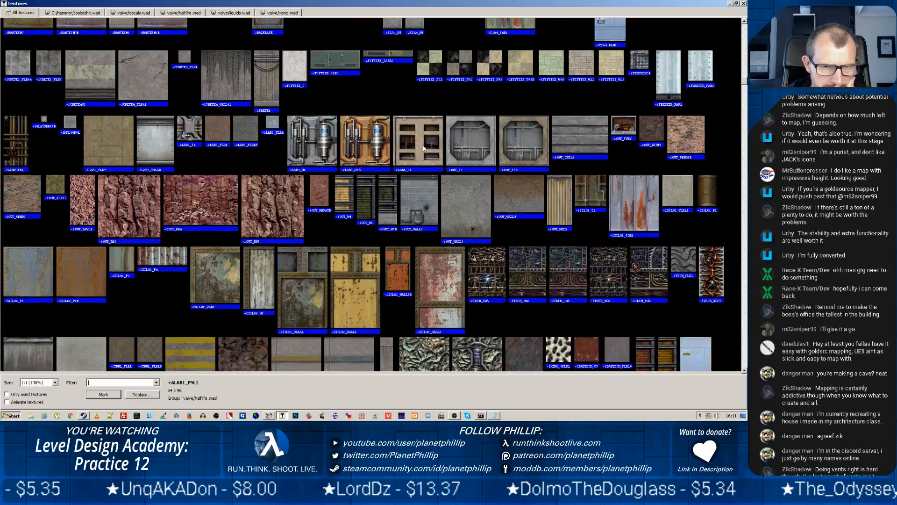
scroll(423, 149, "down", 1)
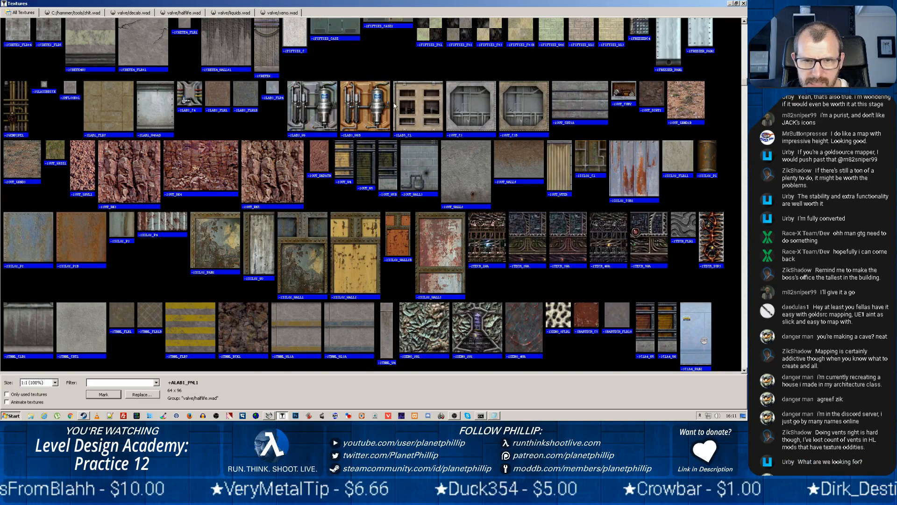
scroll(406, 135, "down", 3)
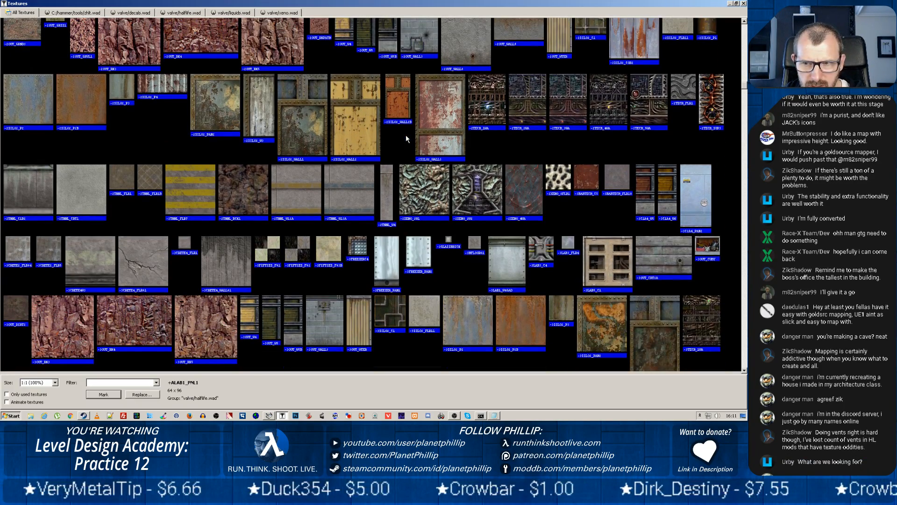
scroll(406, 135, "down", 3)
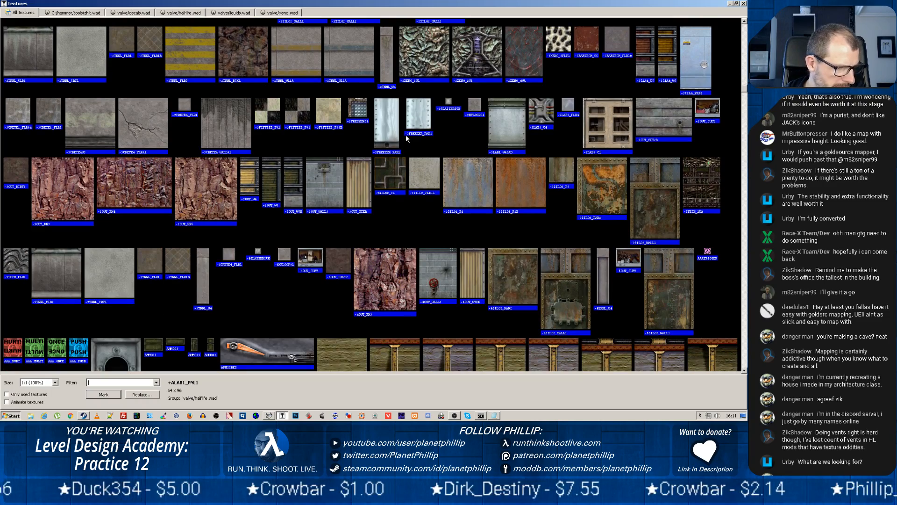
Examine the alphabetical textures from AIR through the BABTECH, crate, BIOTECH and C1A sets for vents or grilles
scroll(408, 112, "down", 3)
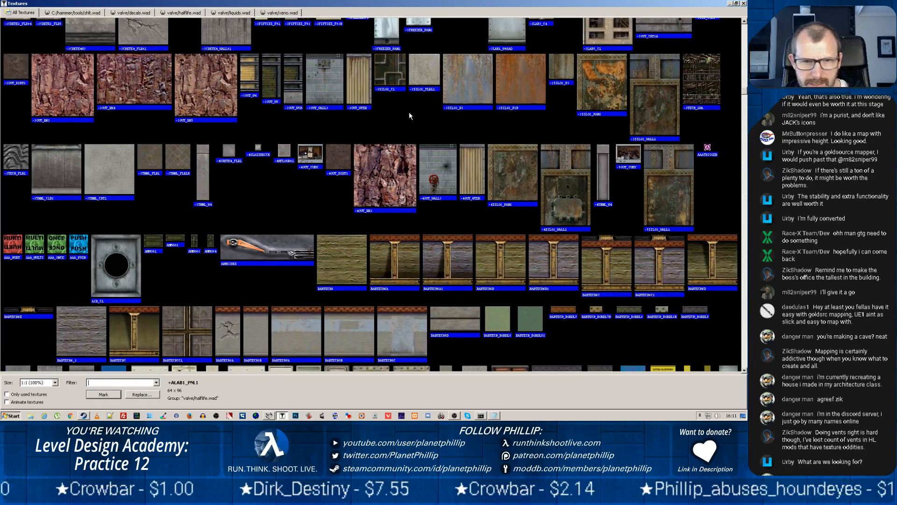
scroll(409, 115, "down", 4)
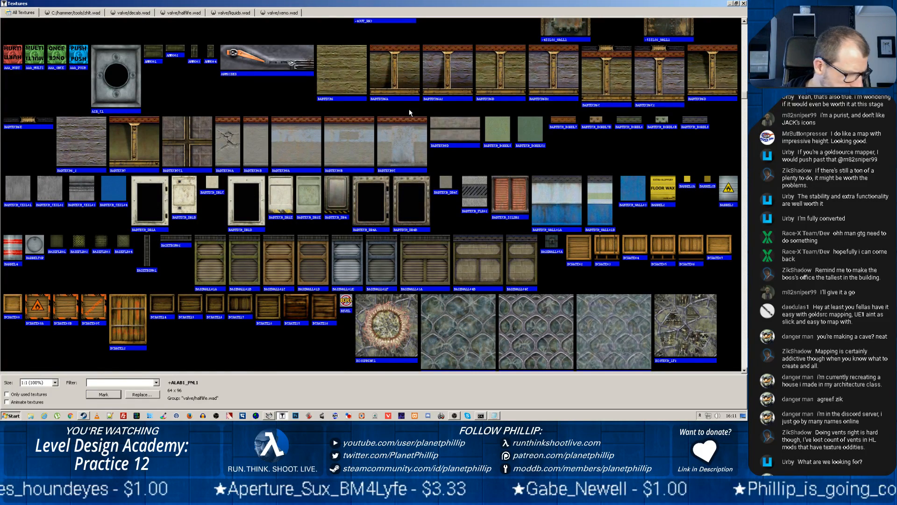
scroll(409, 113, "down", 7)
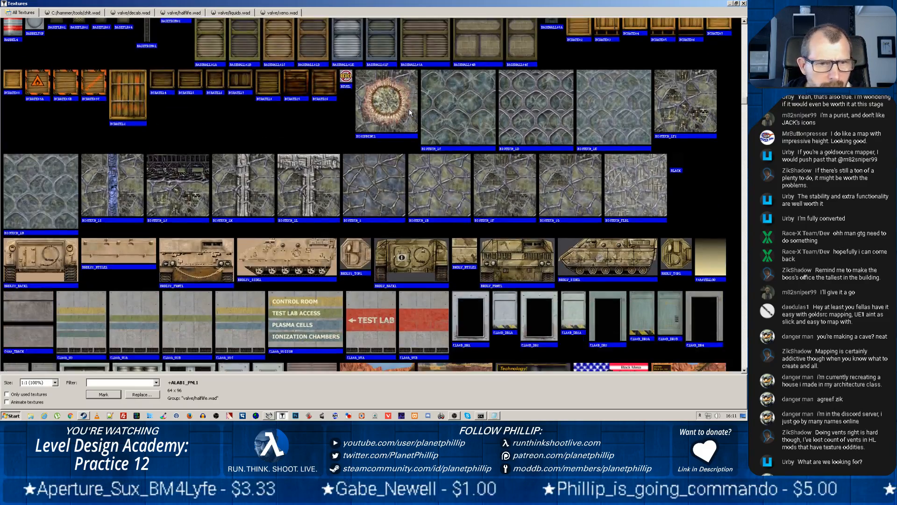
scroll(410, 112, "down", 1)
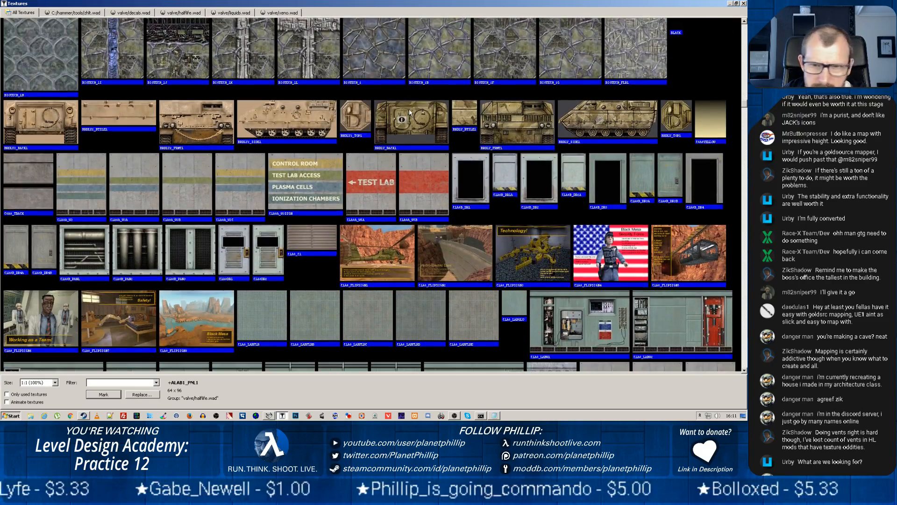
scroll(409, 112, "down", 1)
scroll(410, 112, "down", 1)
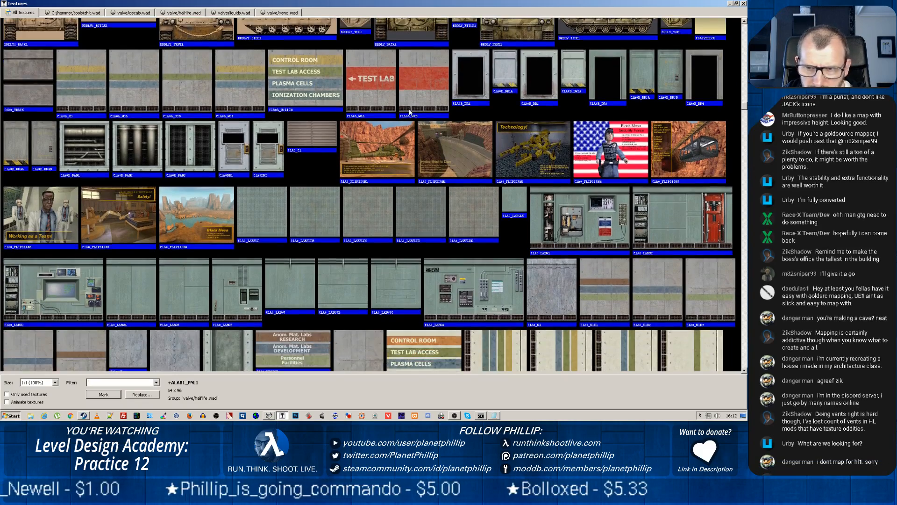
scroll(410, 112, "down", 1)
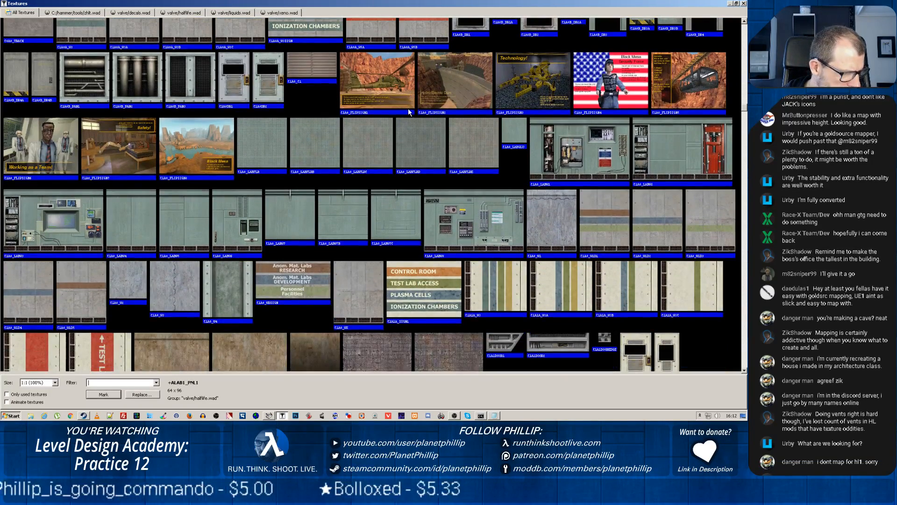
scroll(410, 113, "down", 2)
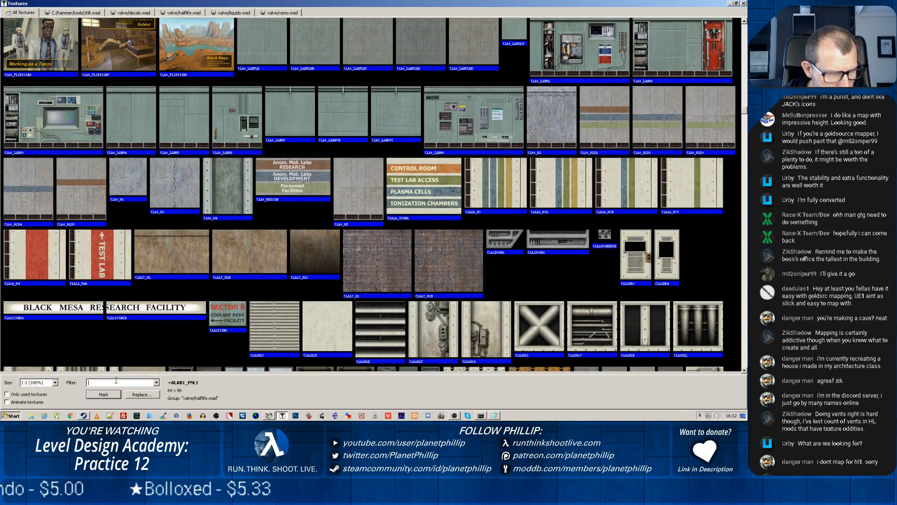
Search the texture library for "vent" again, review the matches and clear the filter
type("ent")
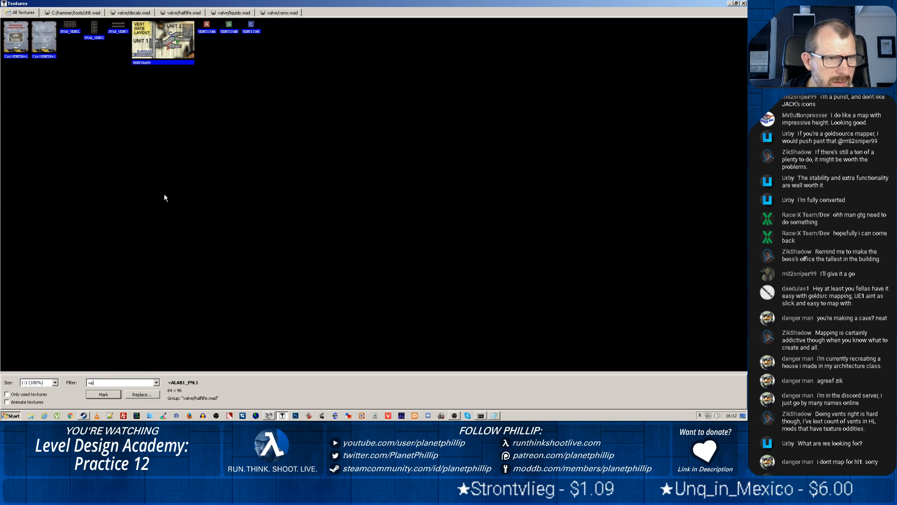
key("BackSpace")
key("BackSpace")
key("BackSpace")
key("BackSpace")
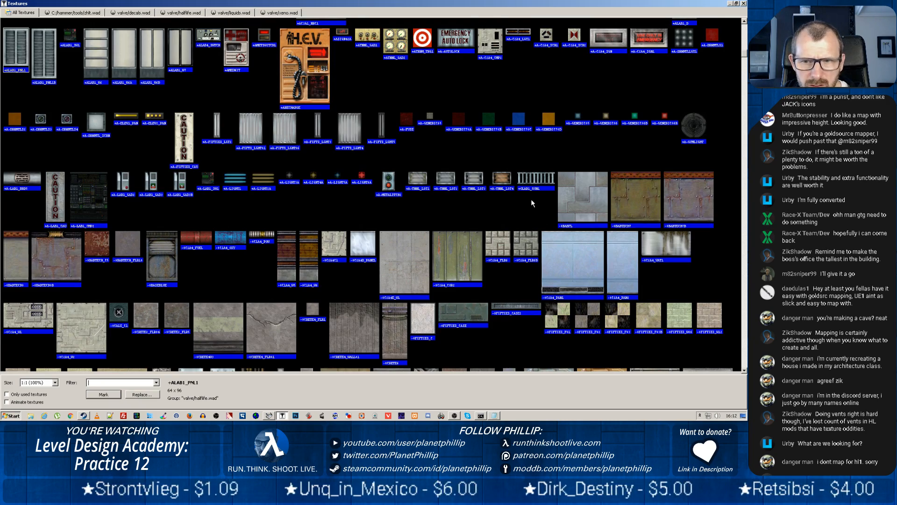
Check more of the tiling textures, search the library for "grate" and clear the filter
scroll(531, 199, "down", 5)
scroll(532, 202, "down", 2)
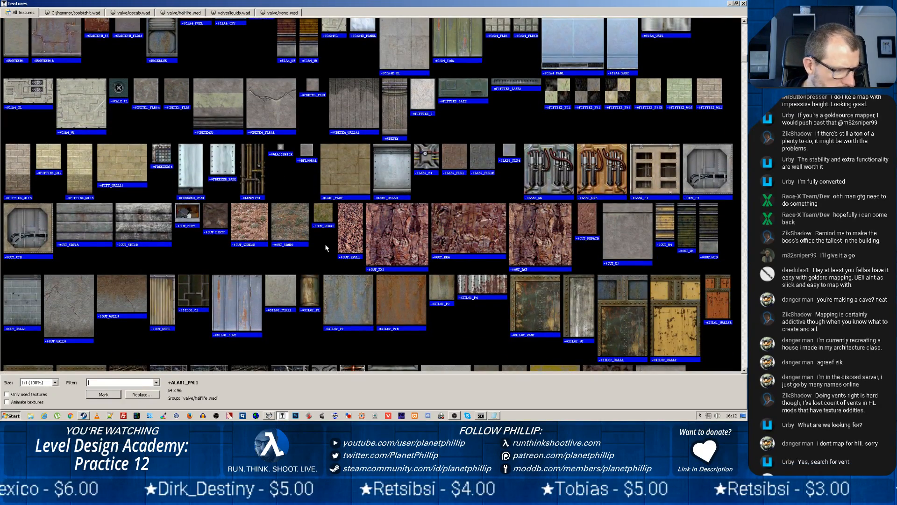
type("grate")
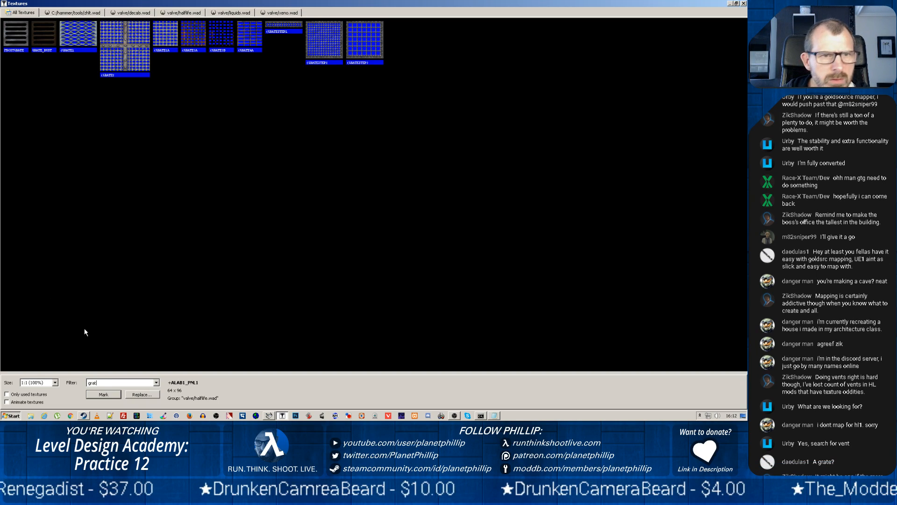
key("BackSpace")
key("BackSpace")
key("BackSpace")
key("BackSpace")
key("BackSpace")
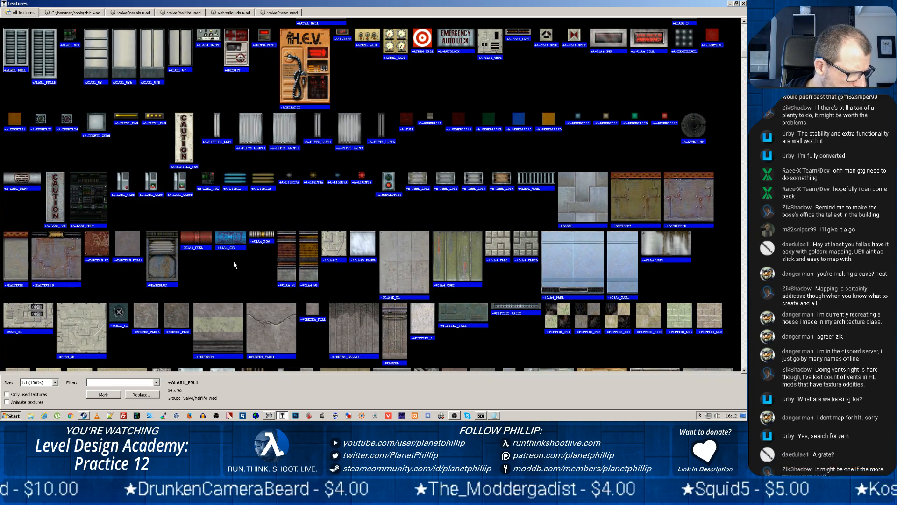
Search the texture library for "duct"
scroll(235, 258, "down", 5)
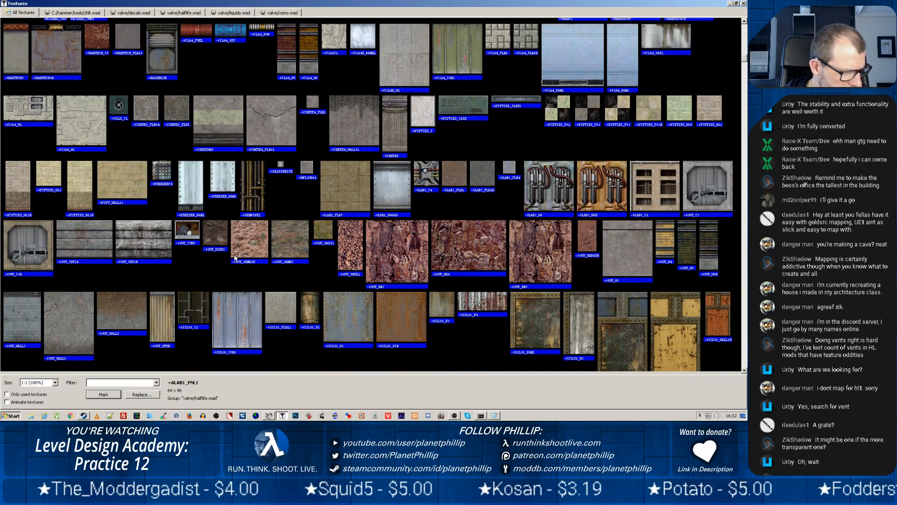
scroll(264, 248, "up", 1)
left_click(115, 383)
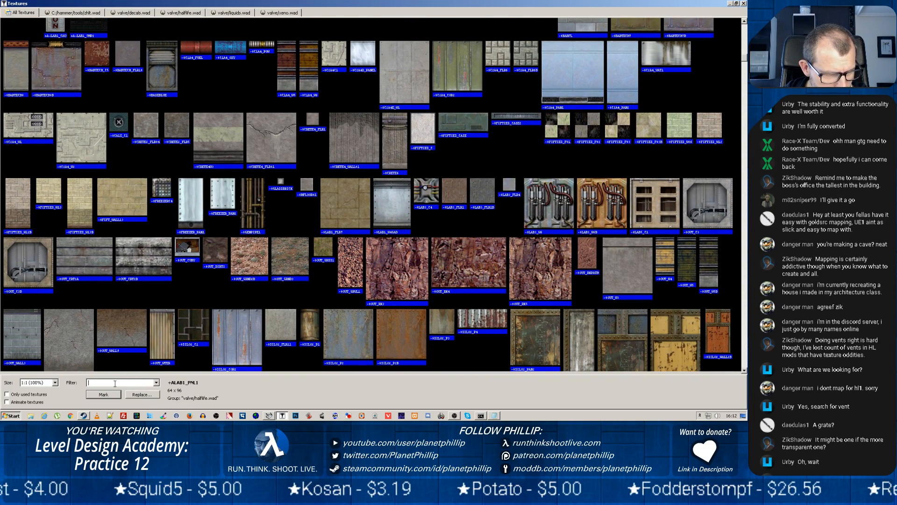
type("duct")
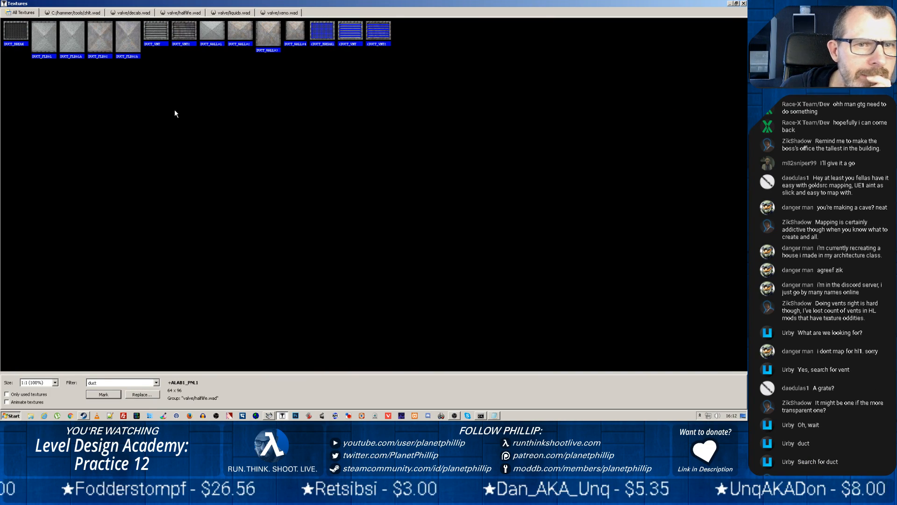
Compare the duct vent textures, make DUCT_VNT the current texture and close the surface properties
left_click(356, 34)
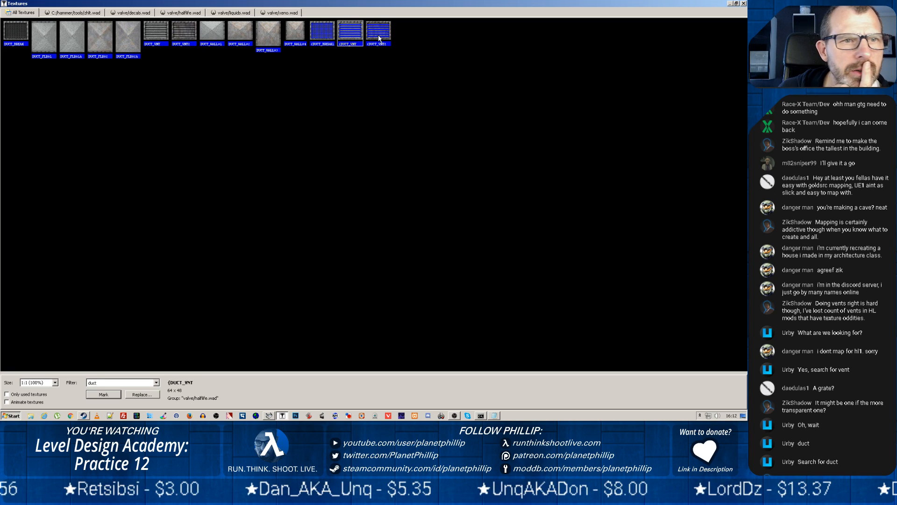
left_click(164, 40)
double_click(160, 40)
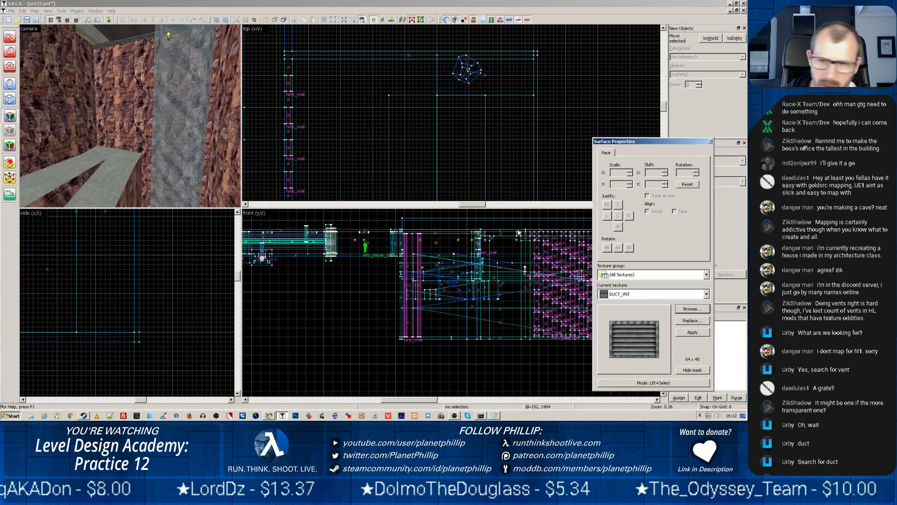
left_click(711, 142)
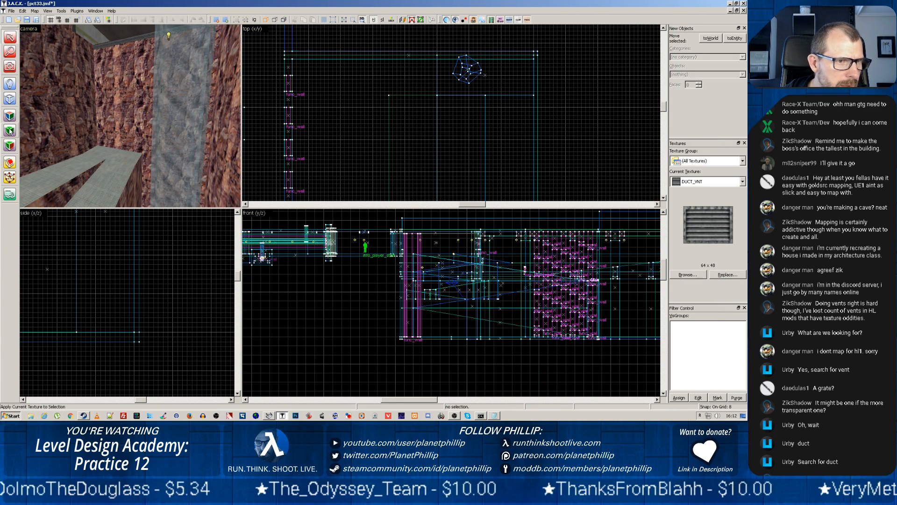
Start creating a new brush and locate the rock wall by the ramp in the plan view
left_click(4, 99)
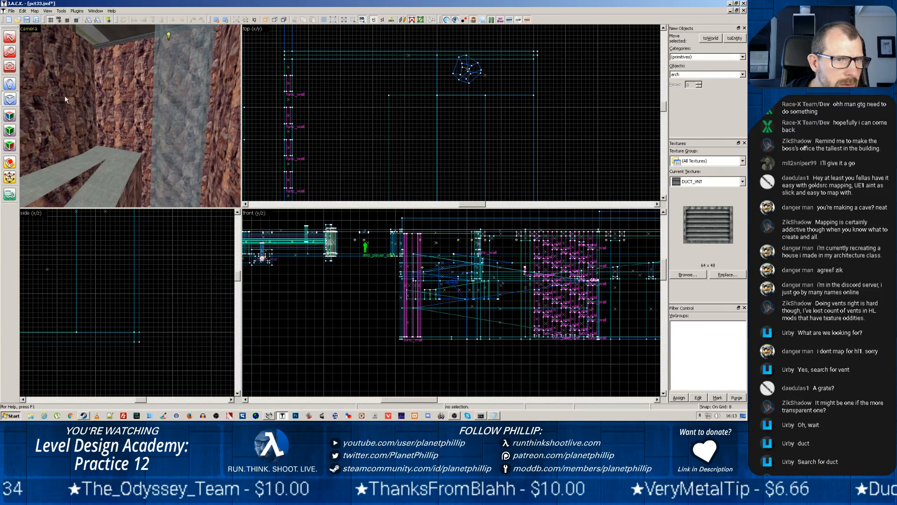
scroll(365, 131, "down", 5)
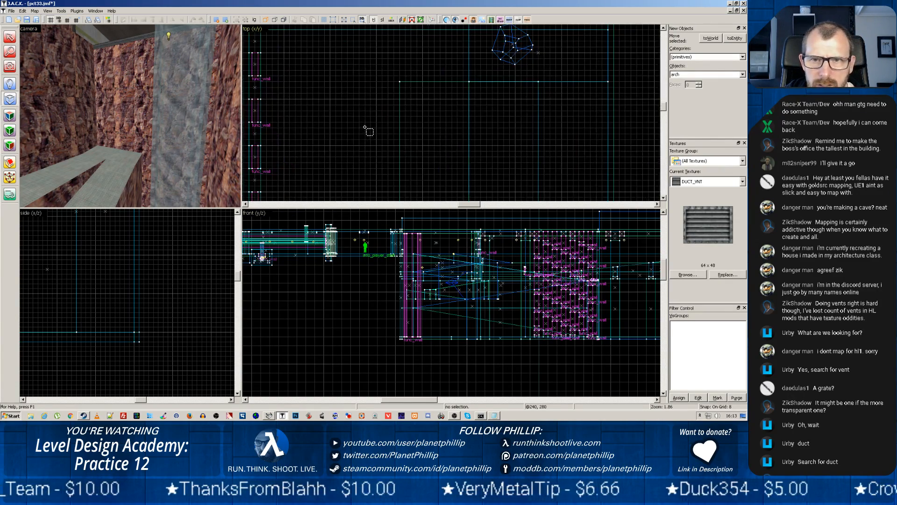
scroll(398, 152, "down", 2)
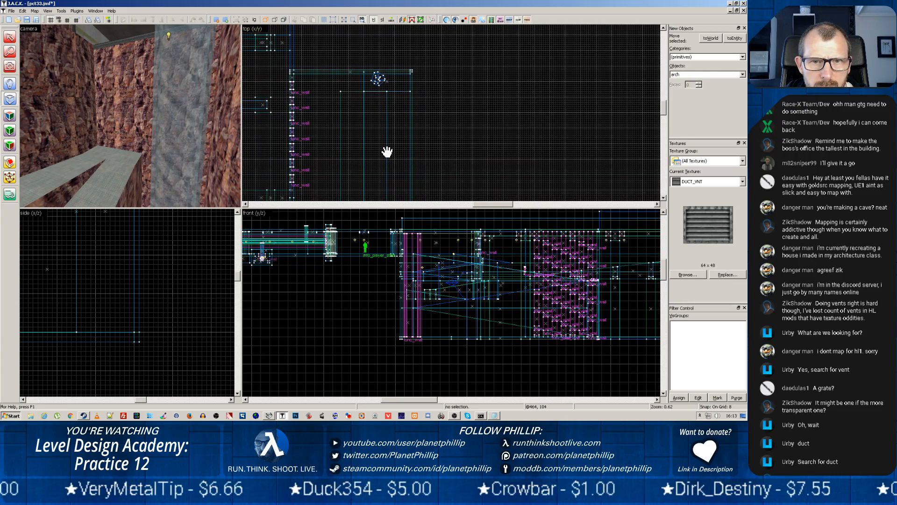
scroll(387, 152, "down", 8)
left_click_drag(312, 160, 380, 163)
left_click_drag(405, 198, 424, 140)
scroll(425, 139, "up", 4)
scroll(424, 140, "up", 5)
left_click_drag(546, 145, 320, 135)
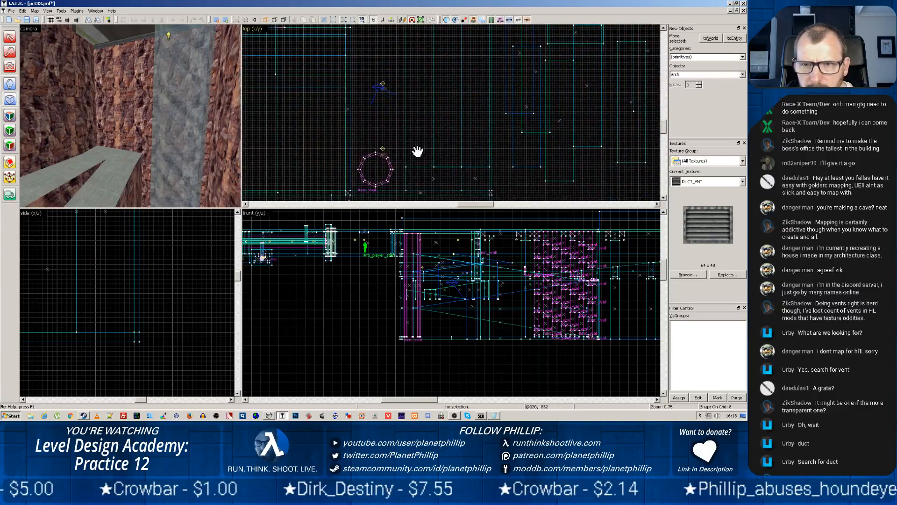
scroll(498, 155, "up", 2)
scroll(462, 156, "down", 2)
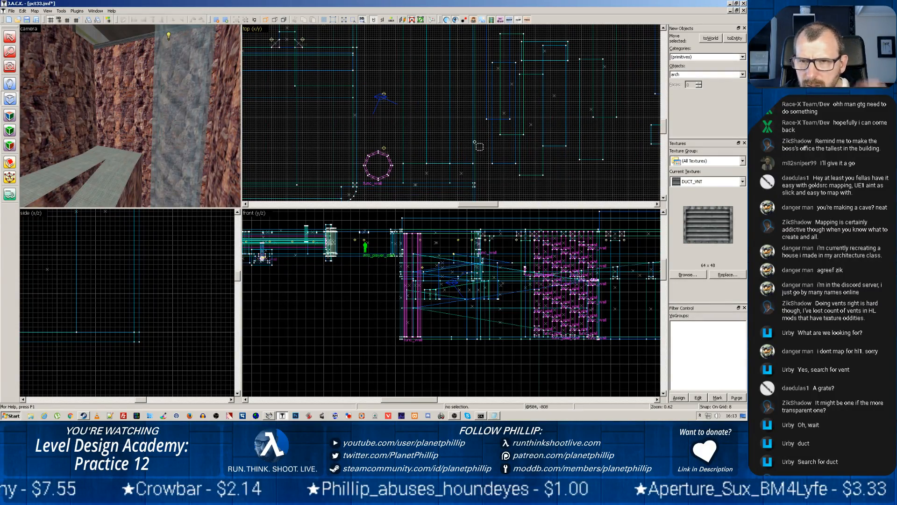
scroll(449, 127, "up", 2)
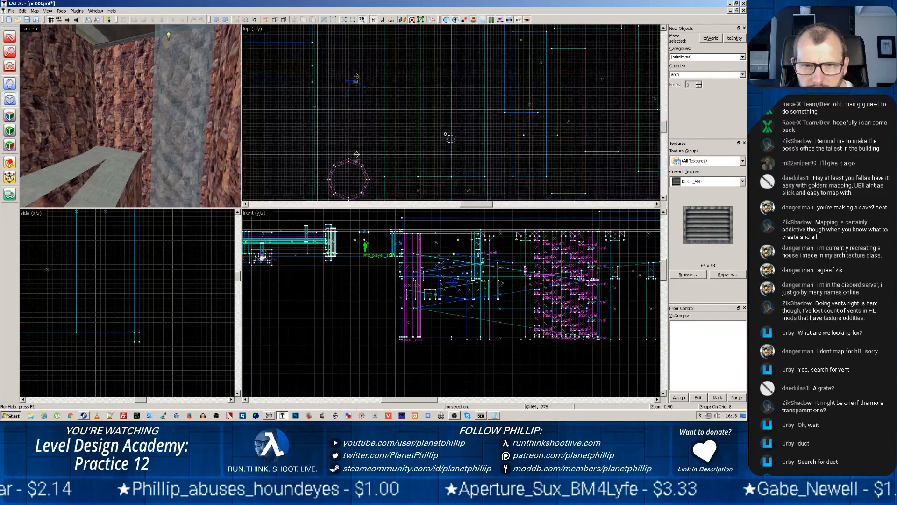
left_click_drag(449, 133, 451, 154)
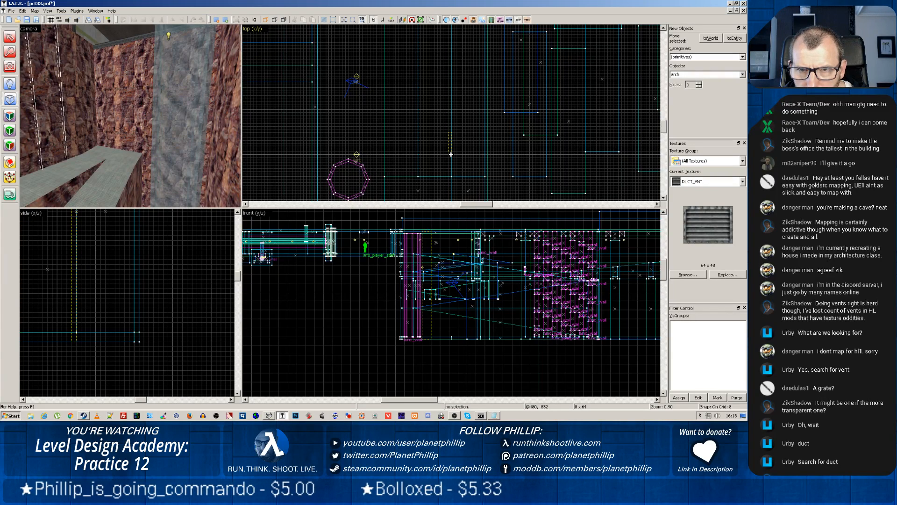
left_click_drag(451, 155, 451, 155)
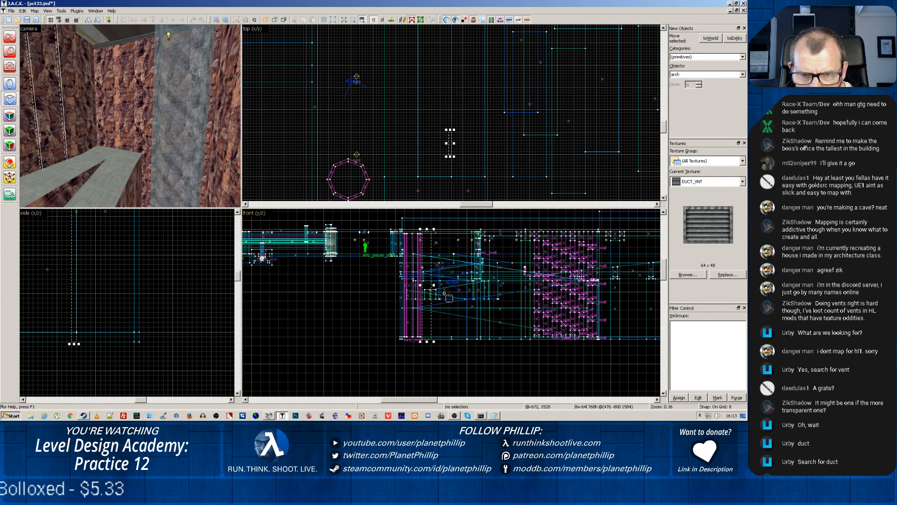
left_click_drag(431, 228, 428, 277)
left_click_drag(426, 338, 428, 288)
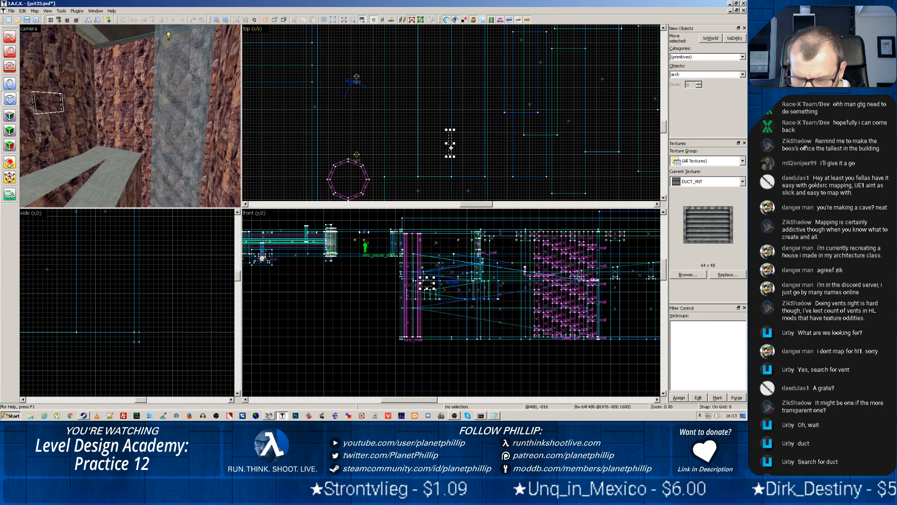
key("Return")
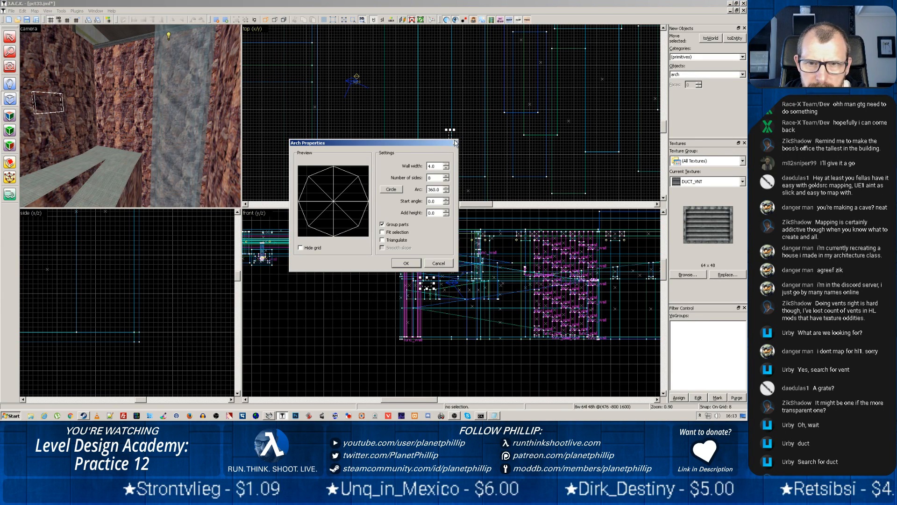
left_click(455, 143)
Create an 8 x 64 x 48 unit block primitive with the DUCT_VNT texture on the rock wall above the ramp
left_click(742, 75)
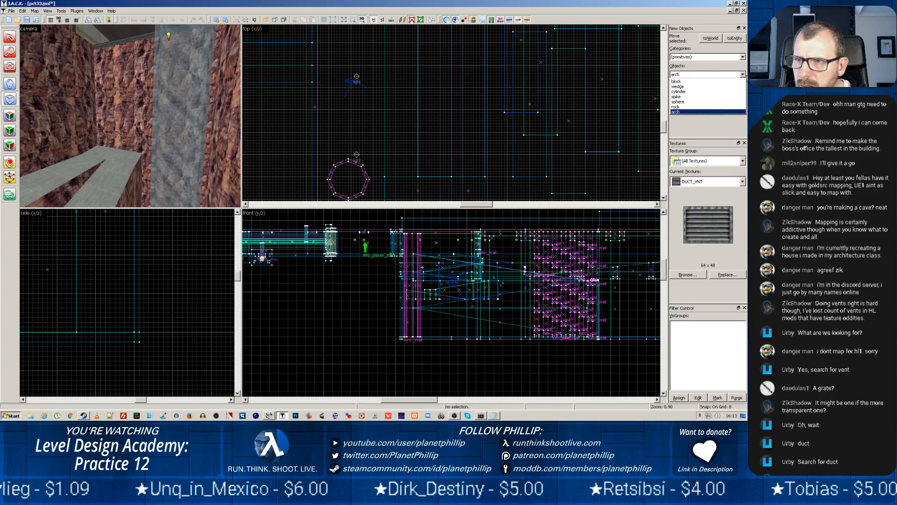
left_click(688, 82)
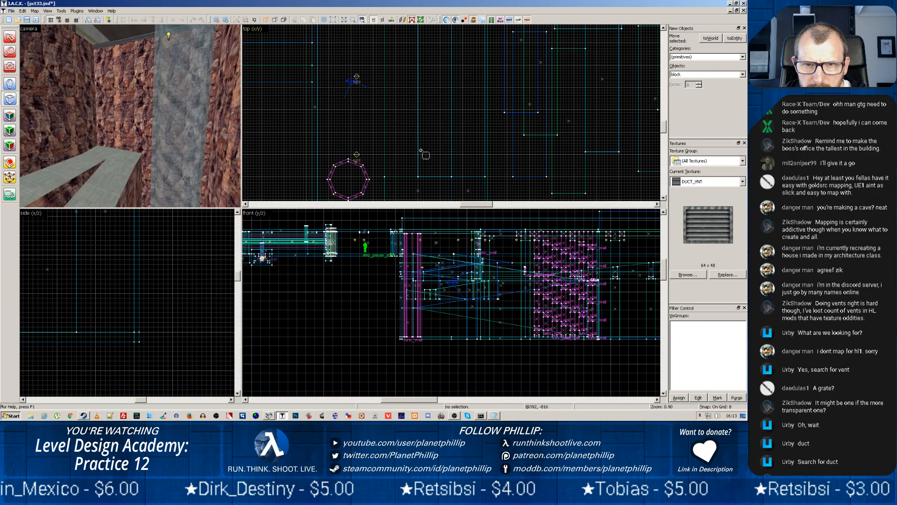
left_click_drag(415, 124, 418, 146)
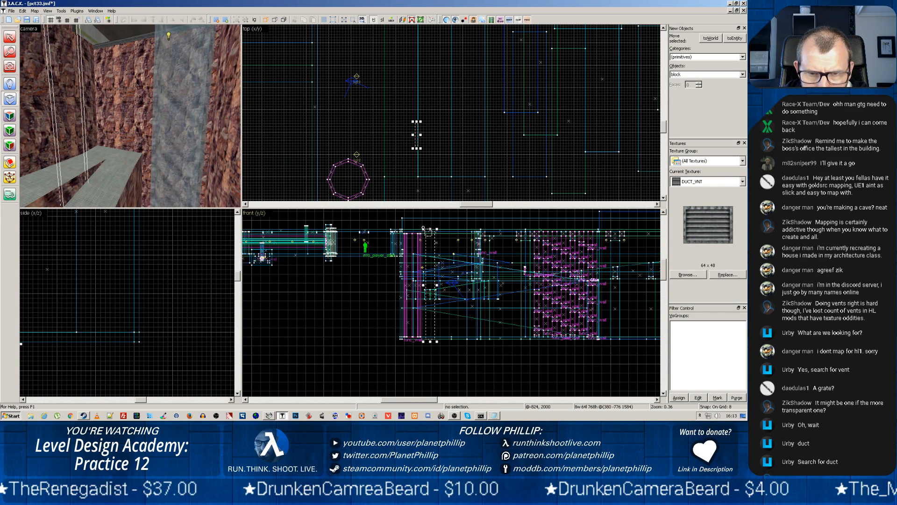
left_click_drag(432, 230, 431, 315)
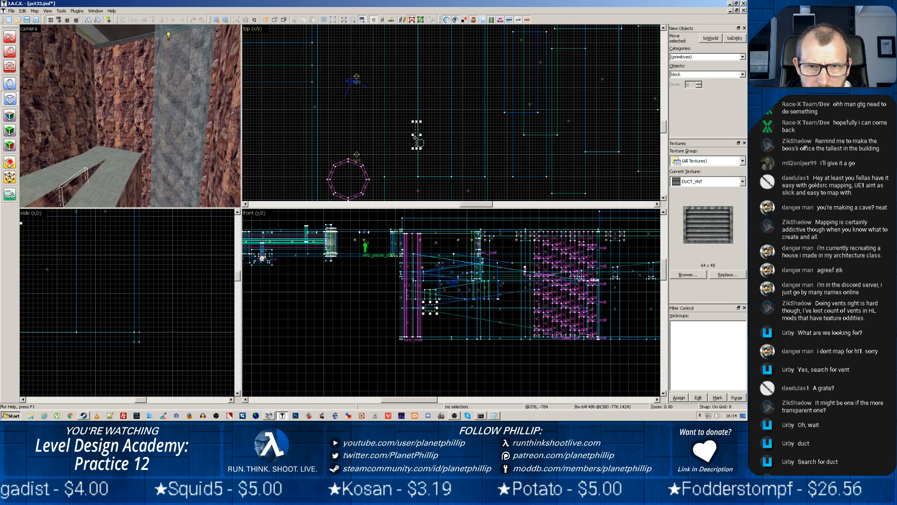
left_click_drag(417, 138, 451, 141)
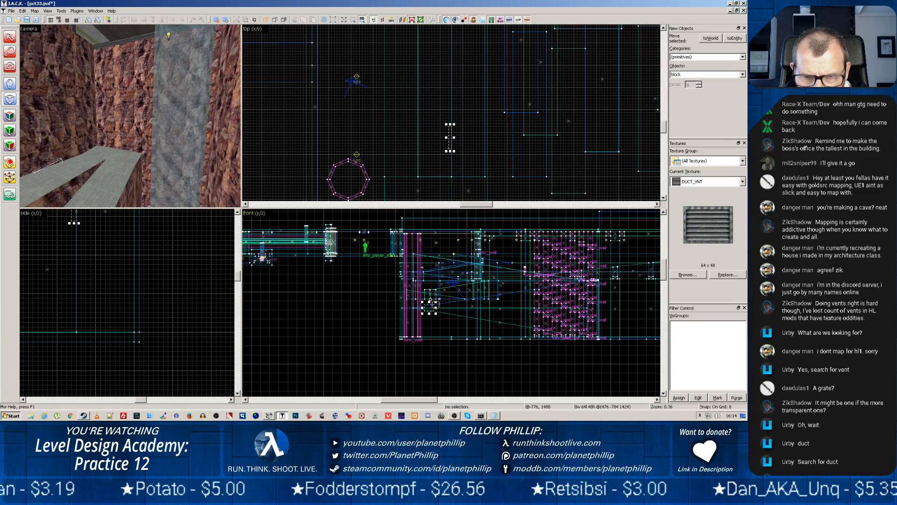
left_click_drag(430, 305, 429, 285)
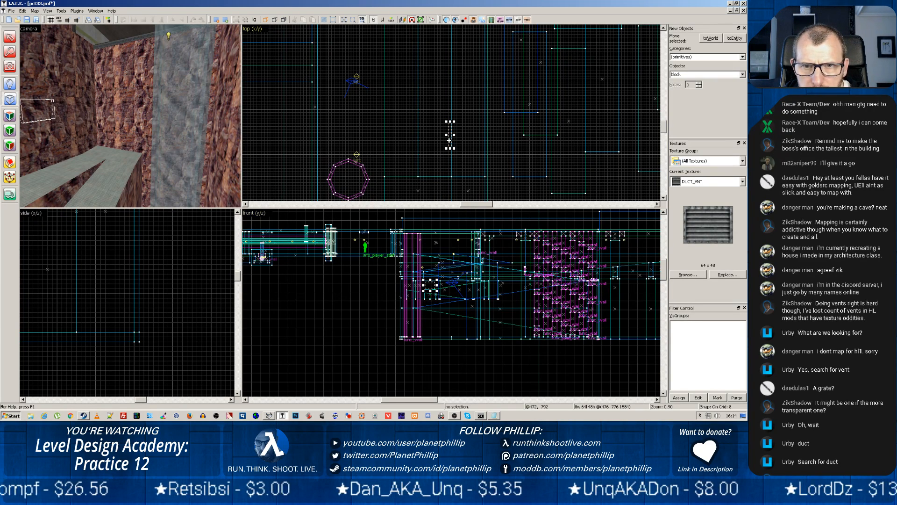
key("Escape")
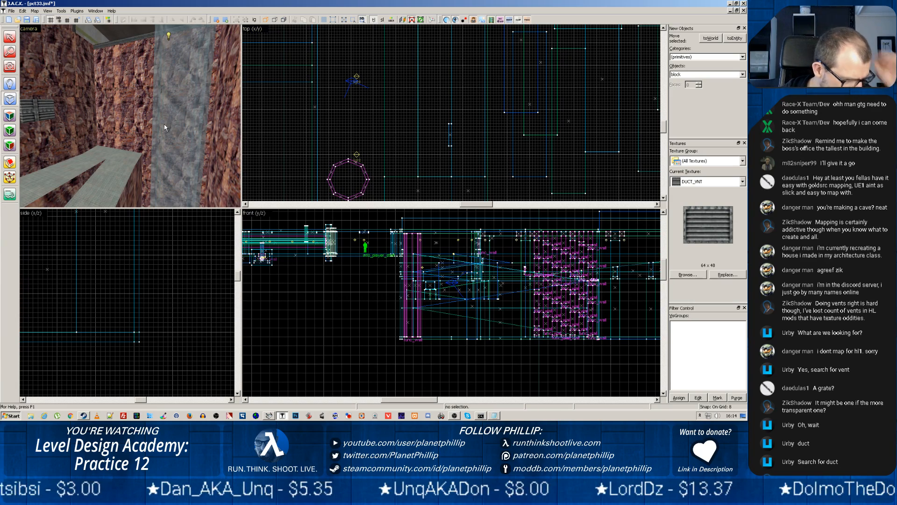
Pick up the OUT_RK3 texture from the upper rock wall face and apply it to the adjoining faces around the vent
key("z")
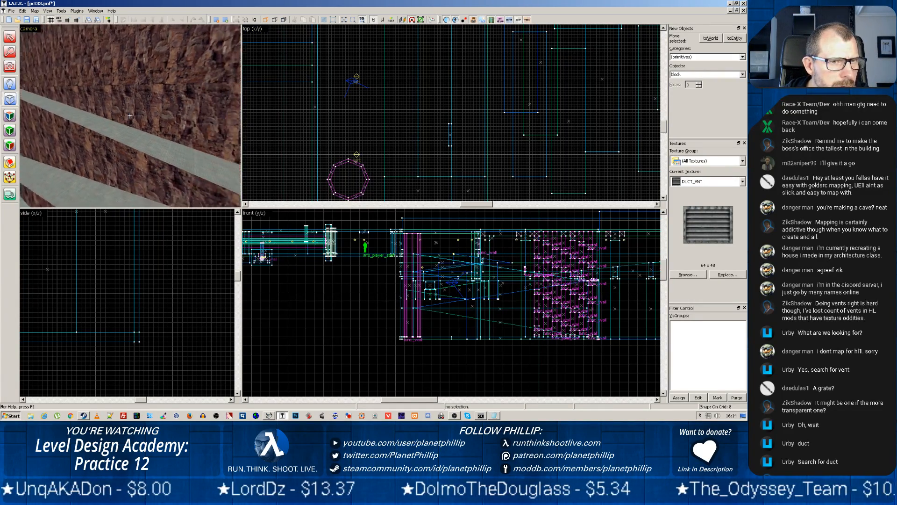
key("z")
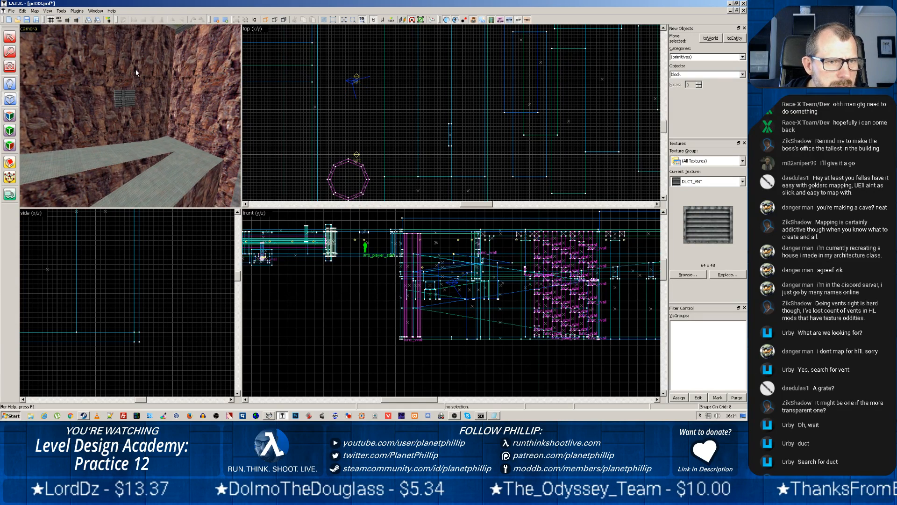
left_click(70, 54)
left_click(71, 100)
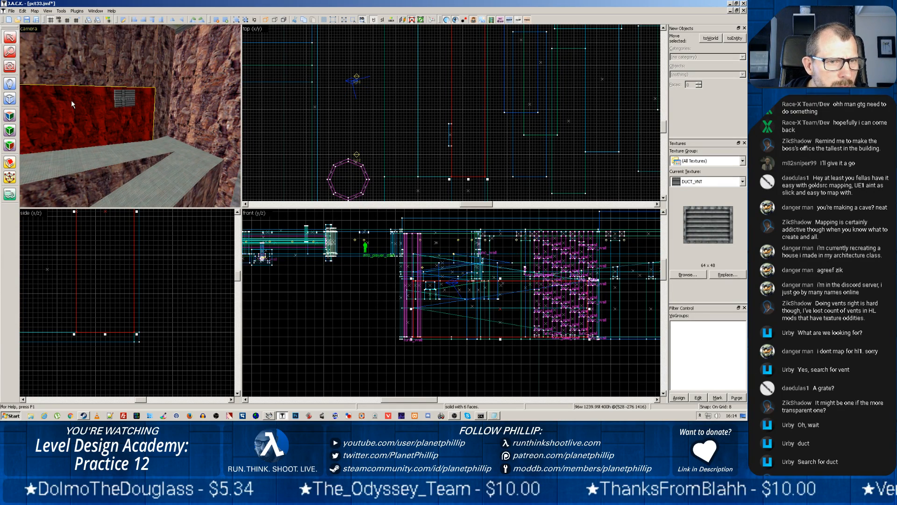
left_click(66, 63)
key("shift+a")
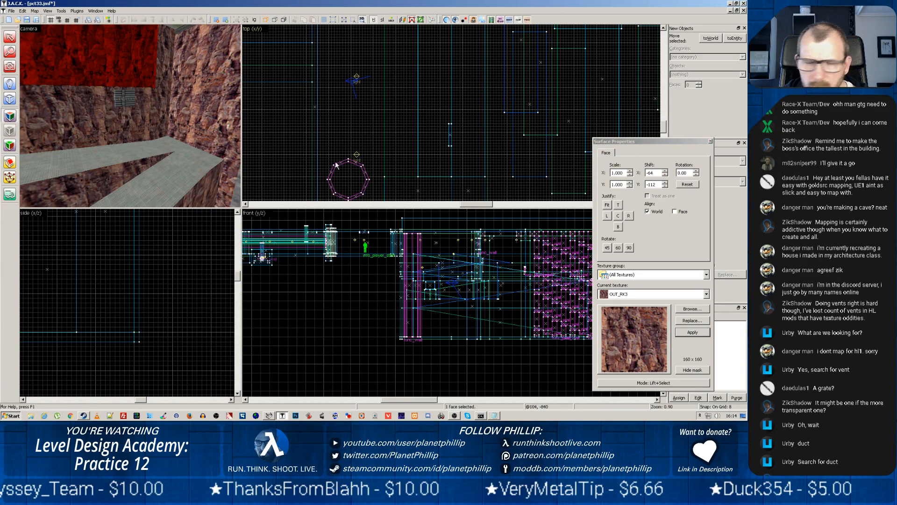
right_click(74, 108, "alt")
right_click(159, 97, "alt")
right_click(178, 95, "alt")
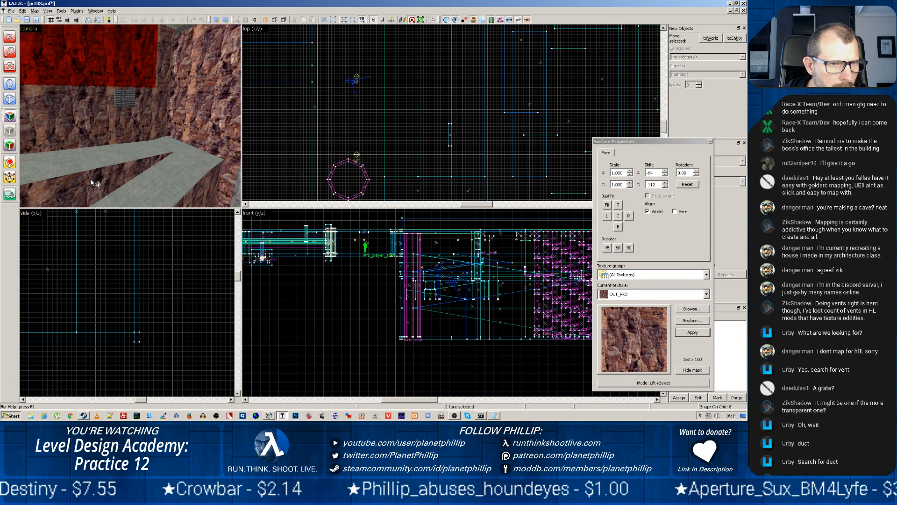
Check the rock texture along the ramp wall, inspect the lower wall face's surface properties and finish face editing
key("z")
key("z")
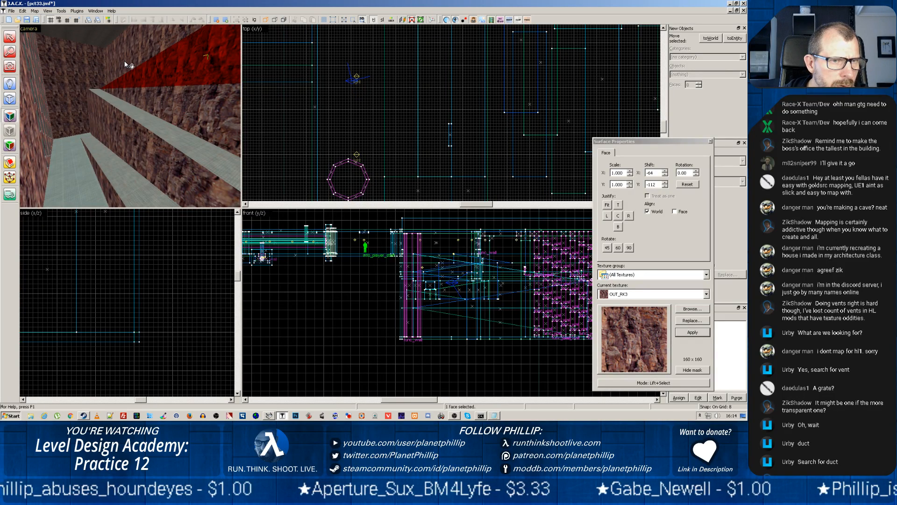
key("super")
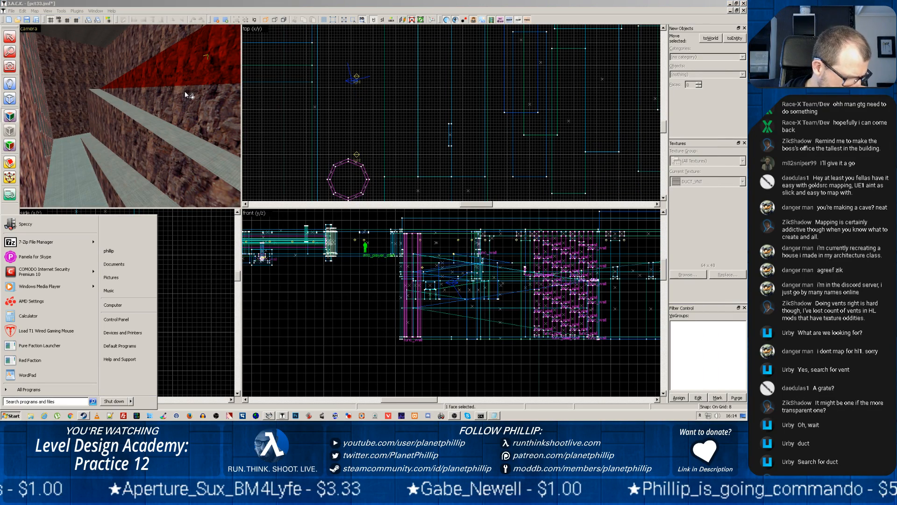
left_click(235, 97)
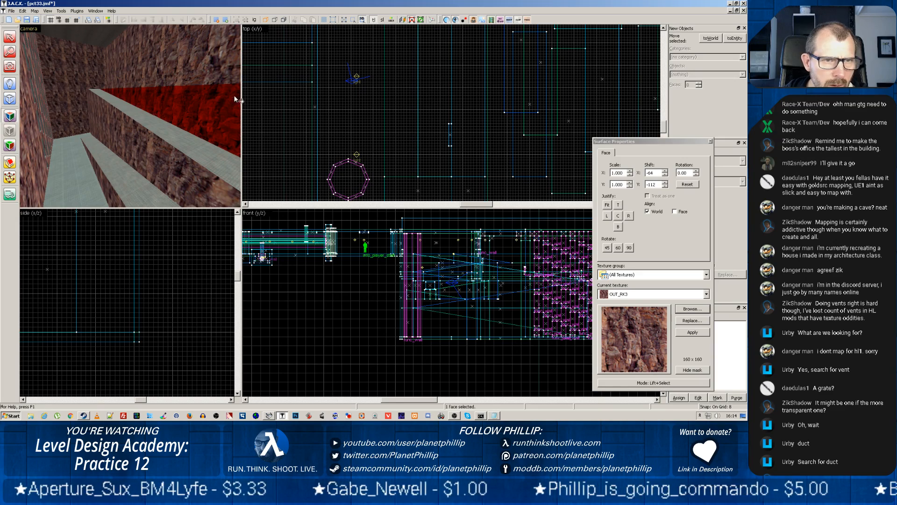
left_click(711, 141)
Raise the vent block 48 units higher on the rock wall
key("z")
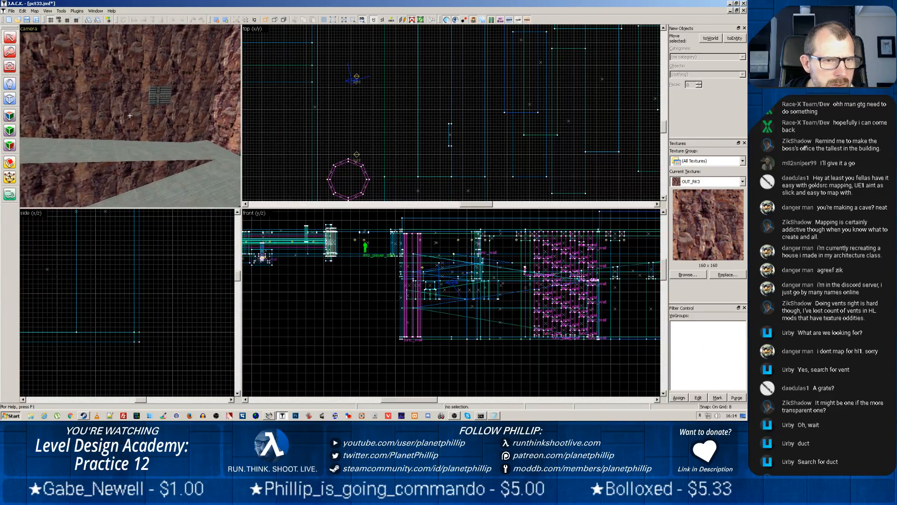
key("z")
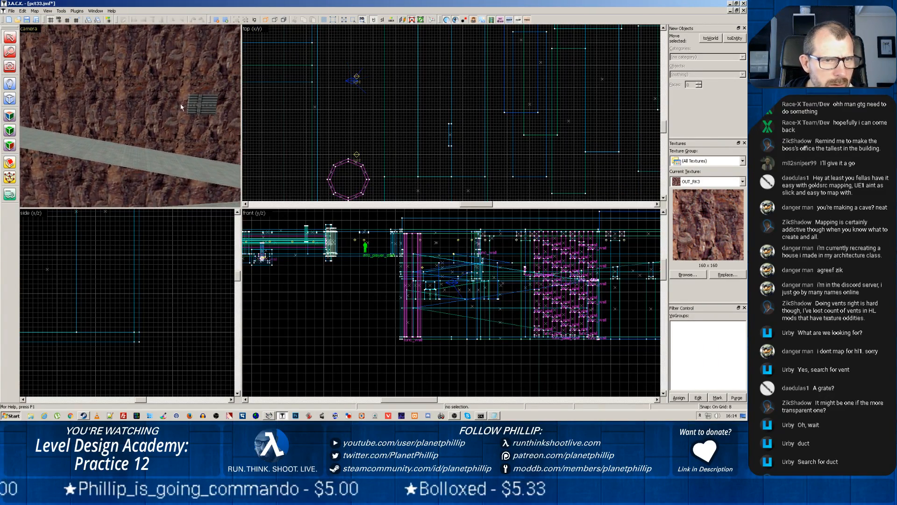
left_click(194, 105)
scroll(421, 283, "up", 3)
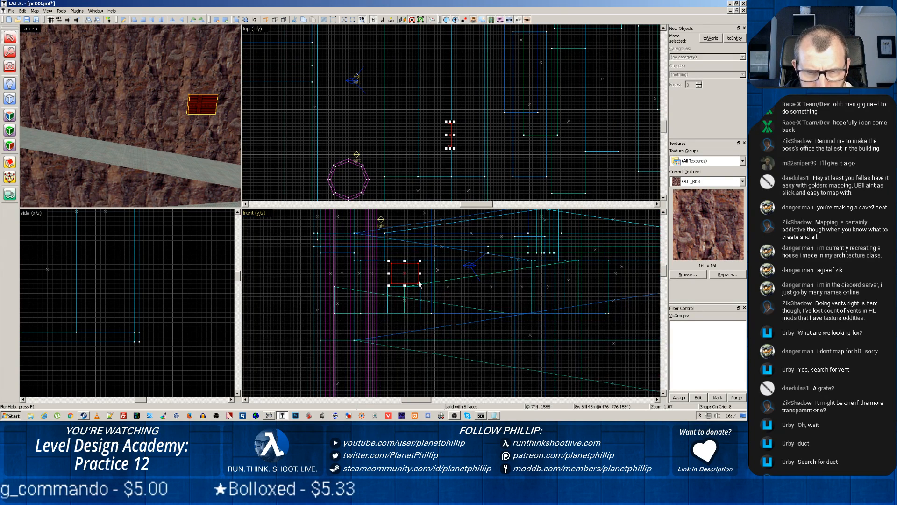
left_click_drag(404, 275, 405, 254)
key("z")
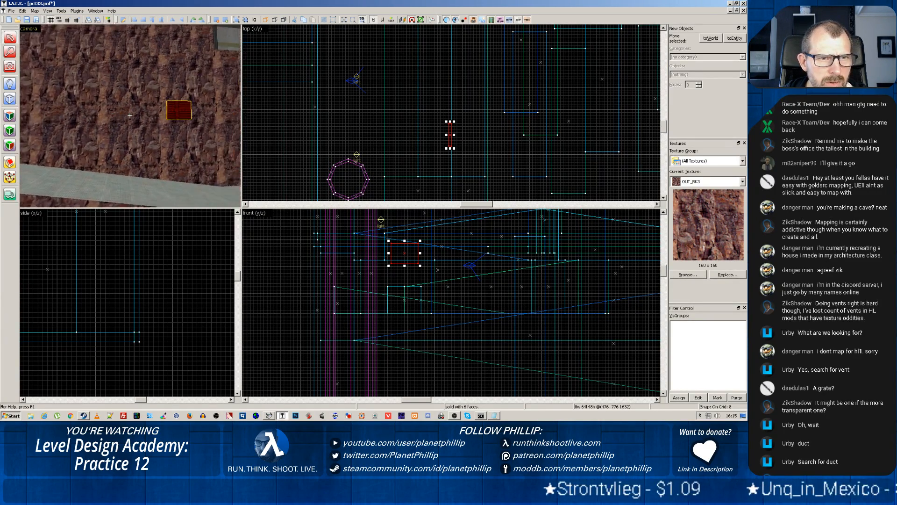
Shift the vent block 72 units along the rock wall towards the corner and 8 units up, and enlarge the camera view
key("z")
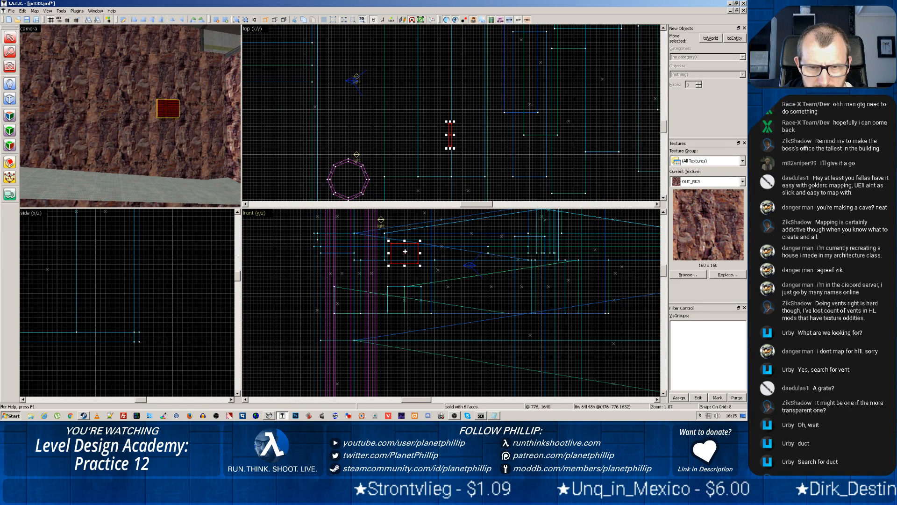
left_click_drag(405, 251, 376, 245)
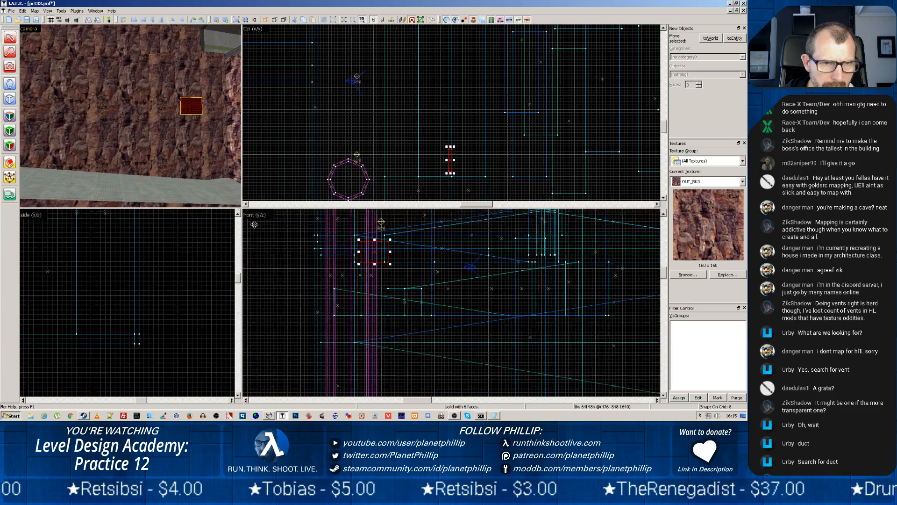
left_click_drag(243, 205, 379, 284)
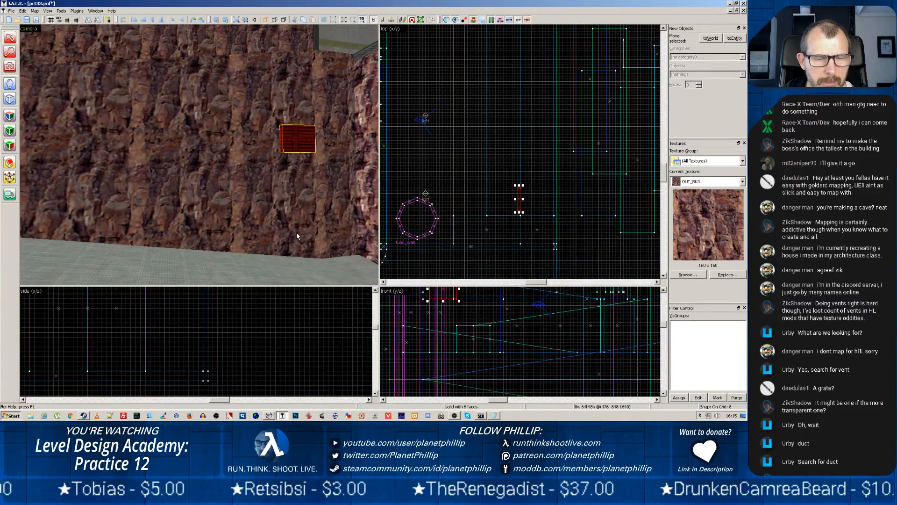
key("z")
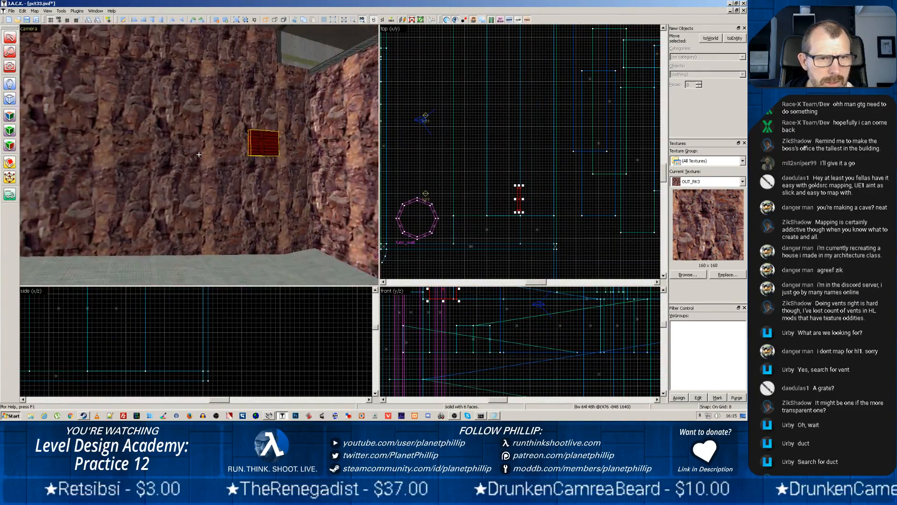
Fit the DUCT_VNT texture to the front face of the vent block
key("z")
key("shift+a")
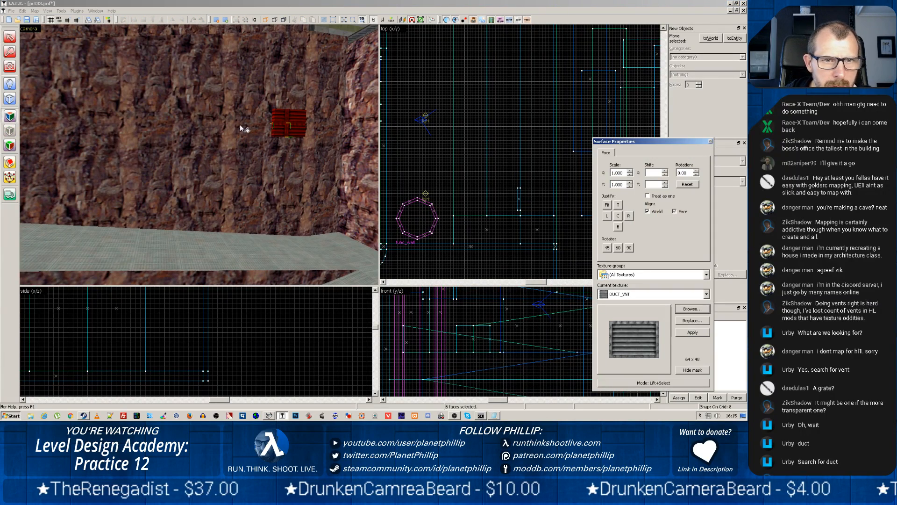
left_click(279, 124)
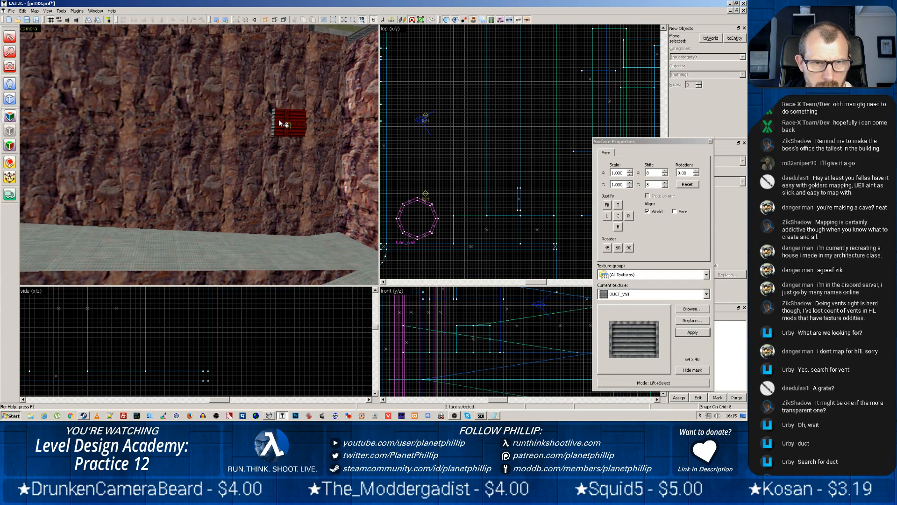
left_click(607, 205)
left_click(358, 237)
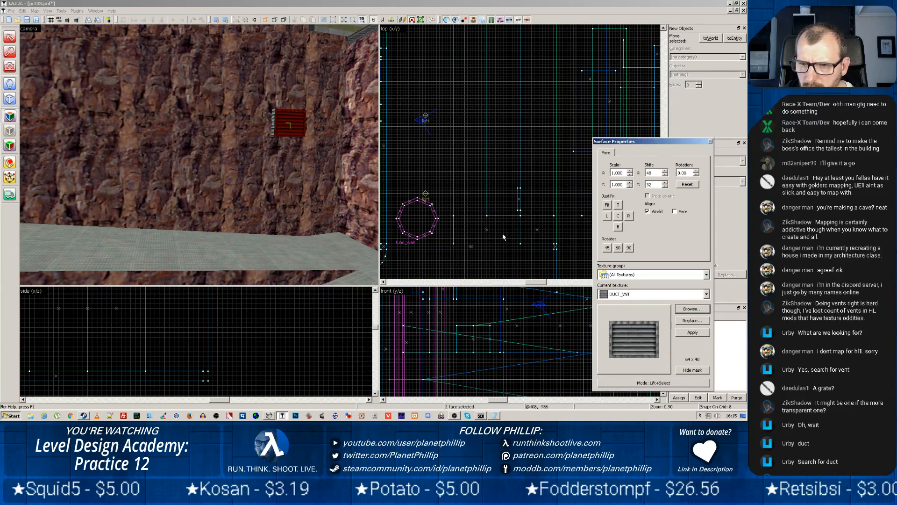
left_click(275, 128)
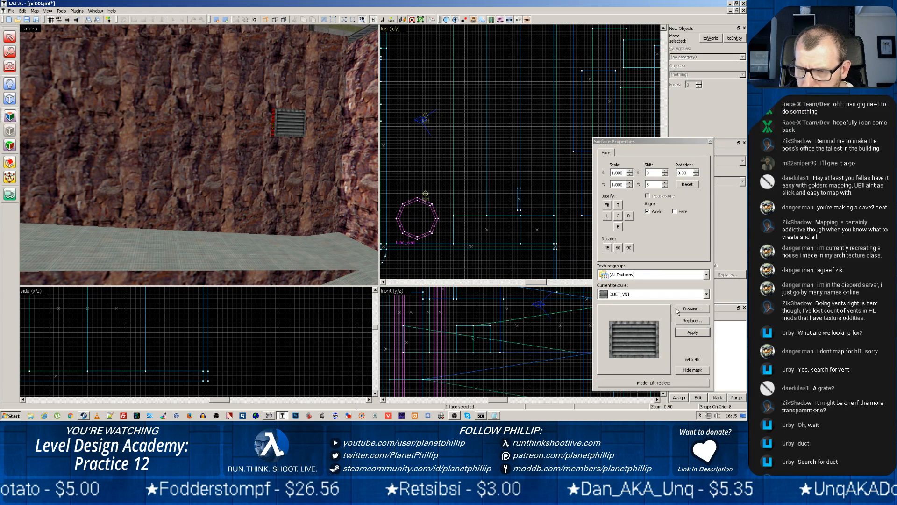
left_click(692, 308)
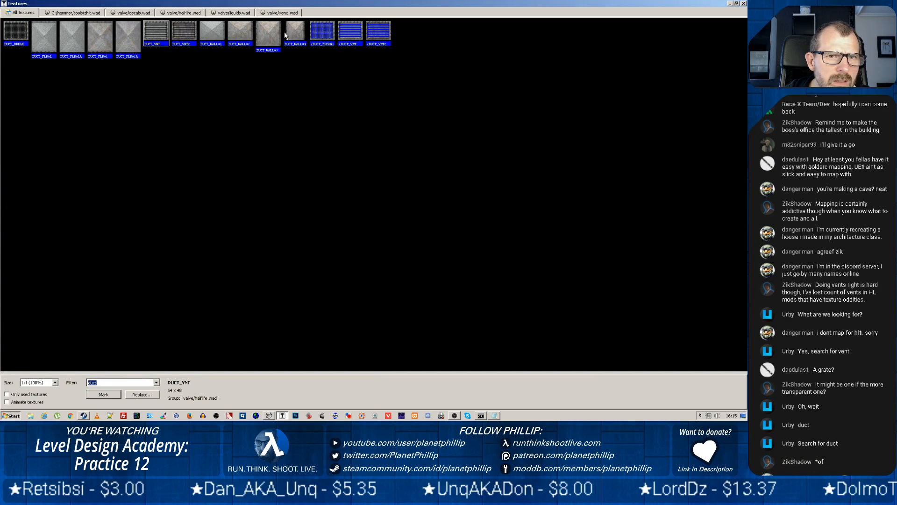
left_click(237, 34)
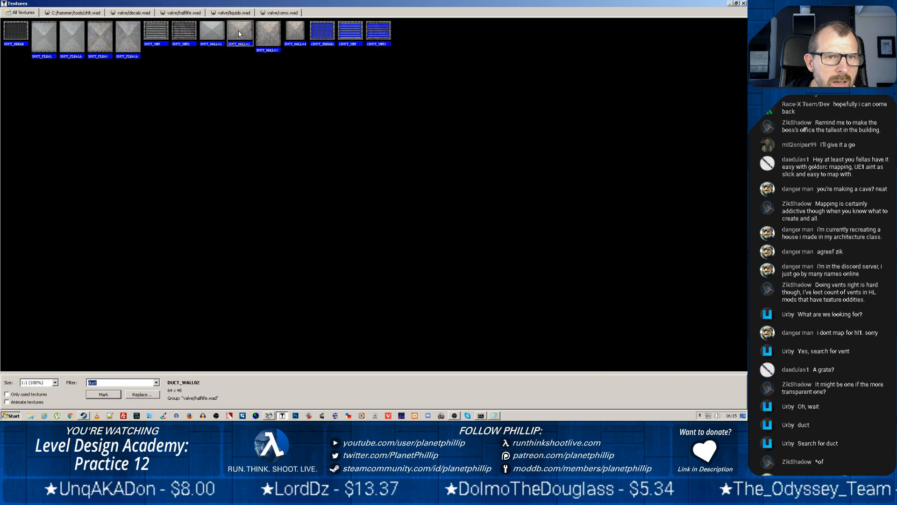
double_click(240, 34)
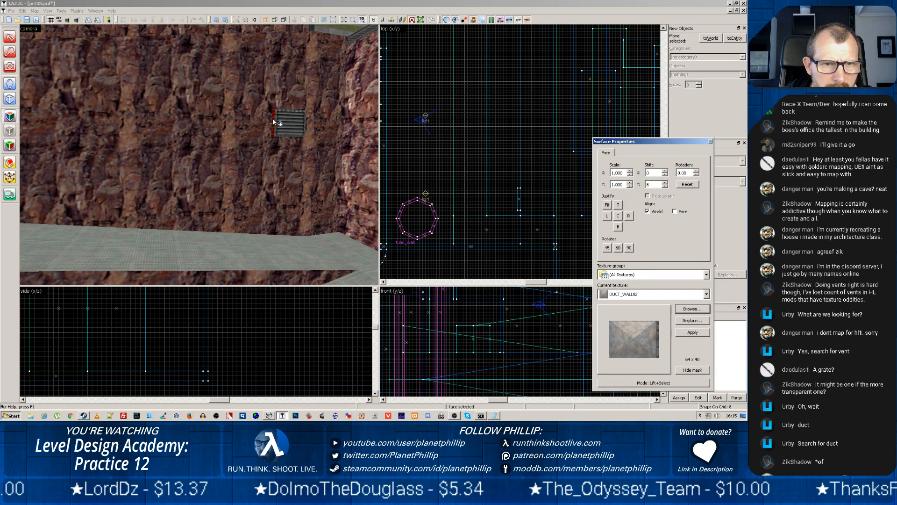
Apply the DUCT_WALL02 texture to the side face of the vent block
left_click(275, 120)
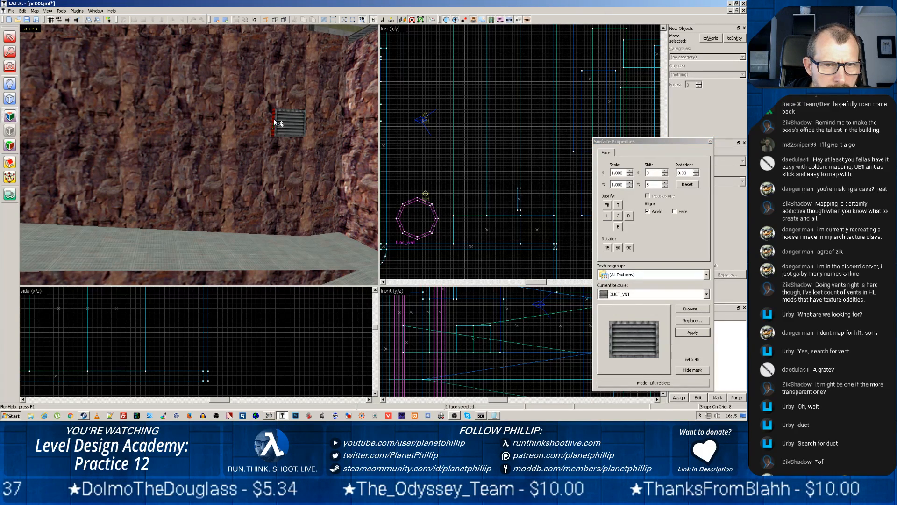
left_click(688, 309)
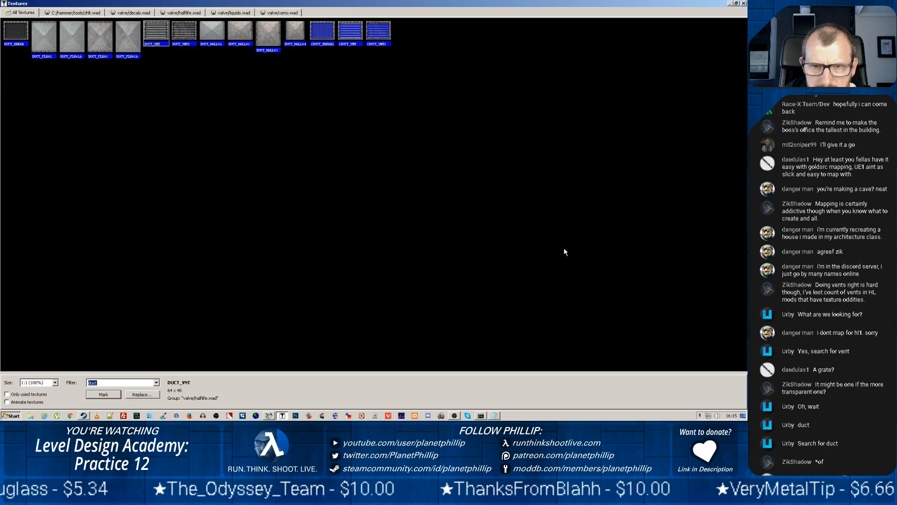
double_click(242, 32)
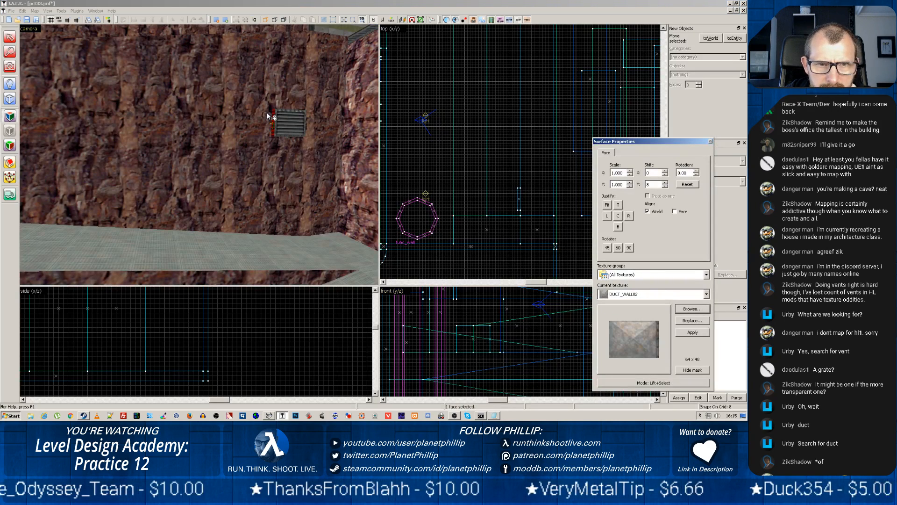
left_click(688, 332)
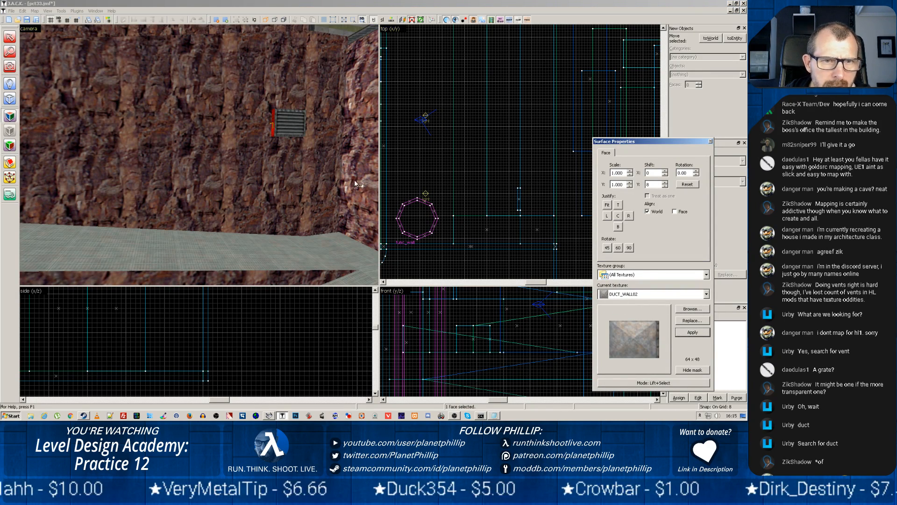
Pick up DUCT_WALL02 from the vent block's side face and apply it to the block's top face
left_click(343, 144)
key("z")
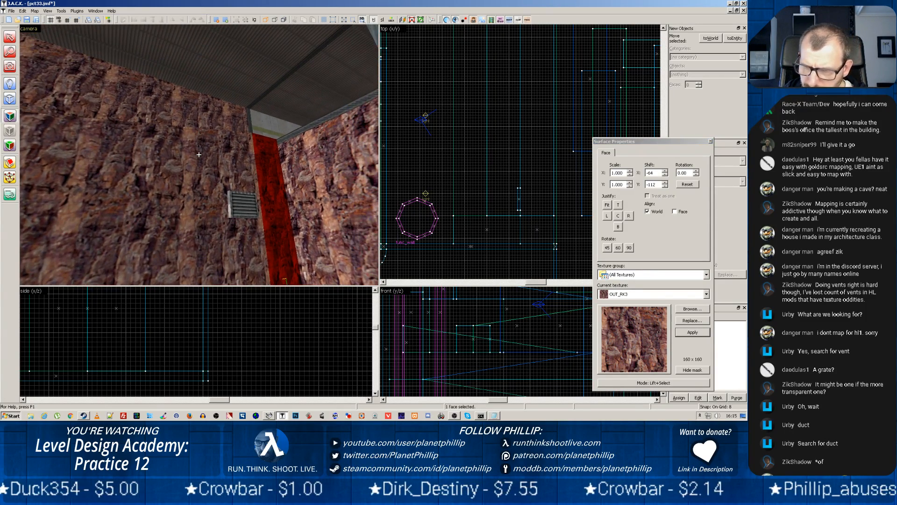
key("w")
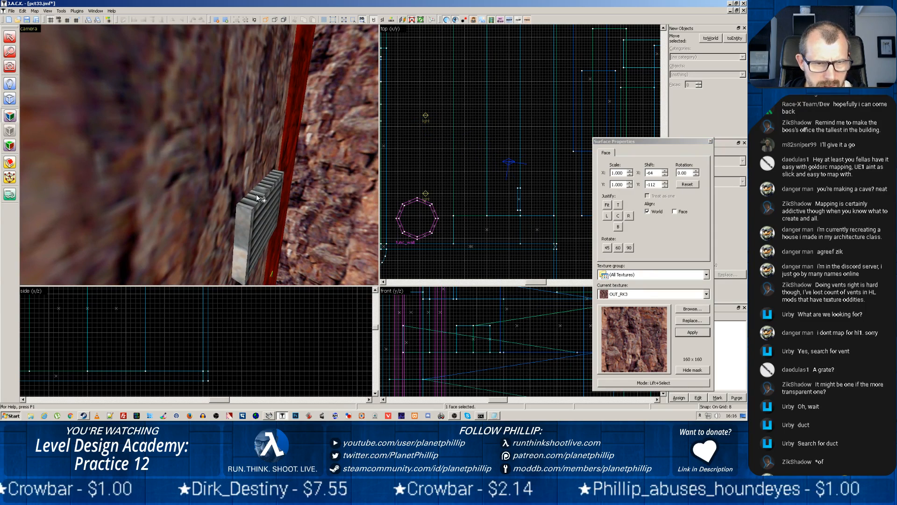
left_click(259, 195)
left_click(249, 217)
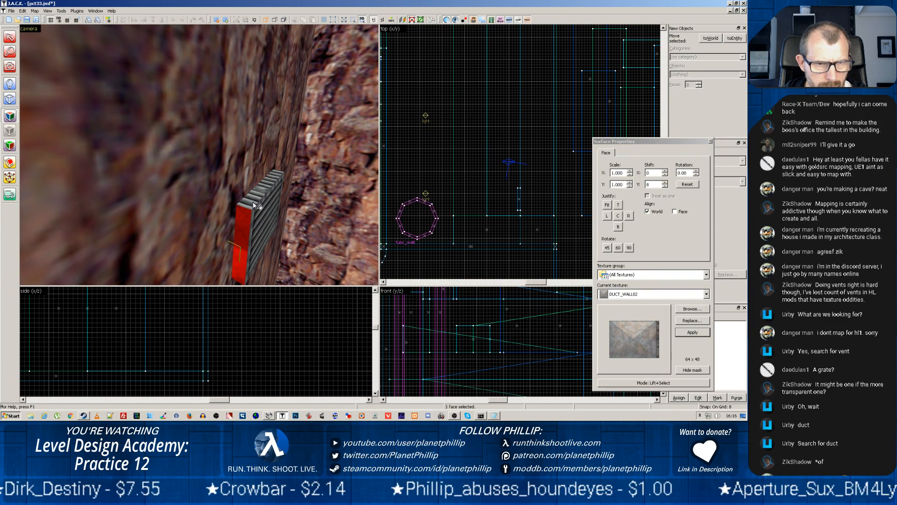
right_click(254, 202)
Apply the DUCT_WALL02 texture to the vent block's opposite side face
key("z")
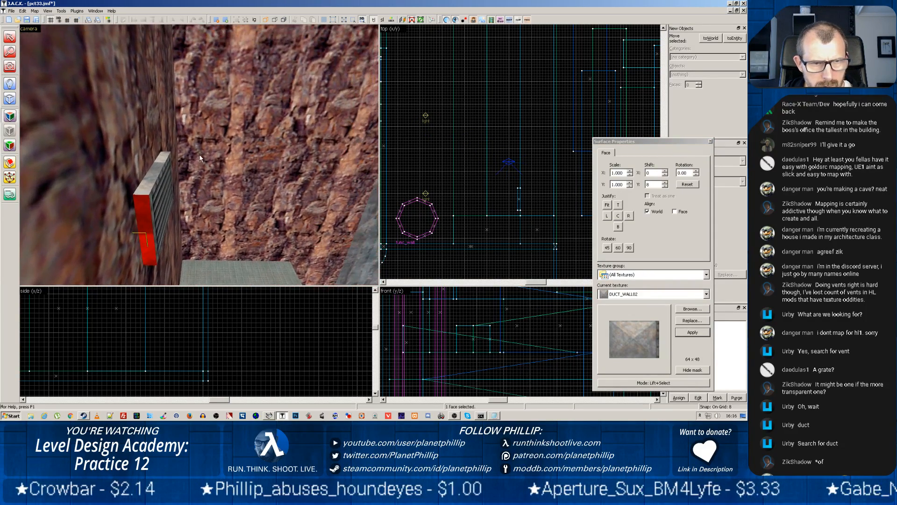
key("w")
key("w")
key("z")
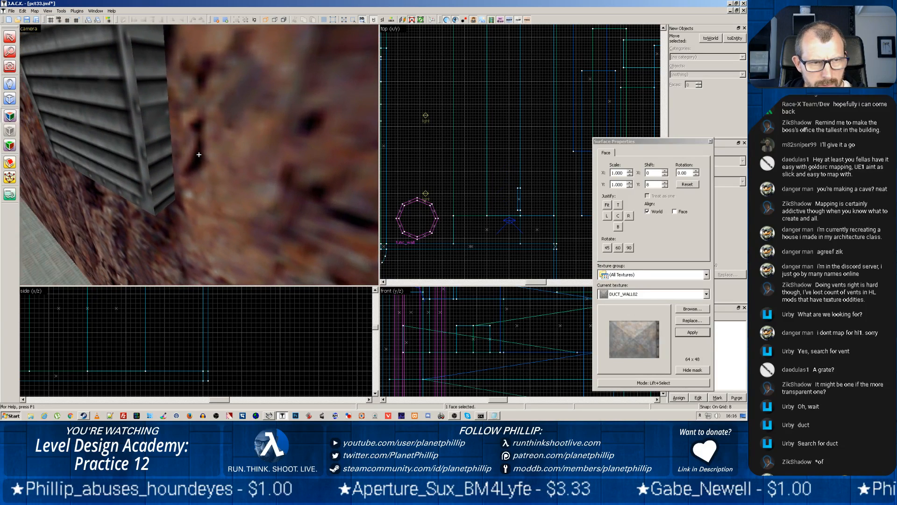
key("z")
right_click(163, 151)
Apply the DUCT_WALL02 texture to the underside of the vent block and finish face editing
key("w")
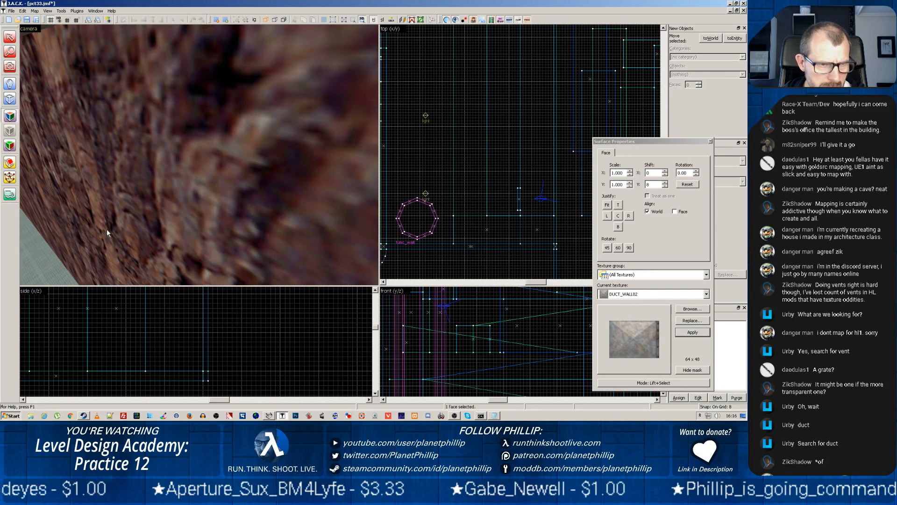
key("w")
key("s")
key("z")
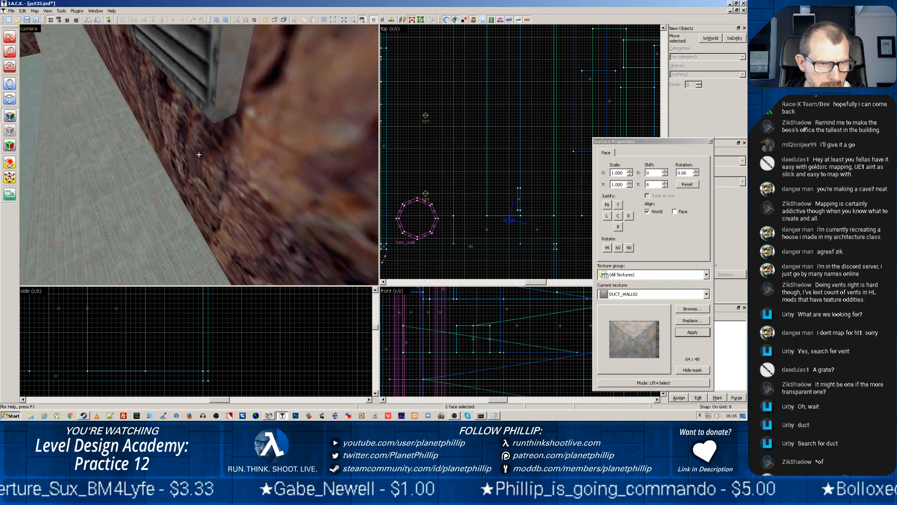
key("w")
key("z")
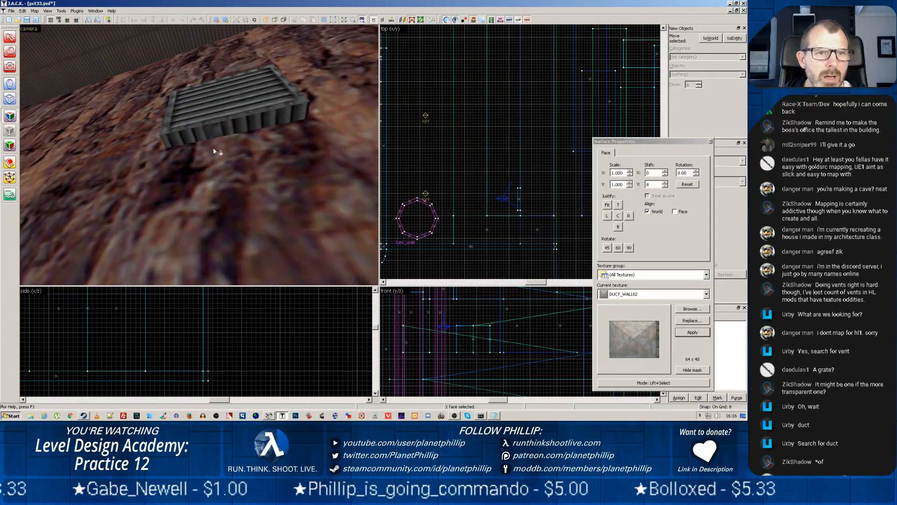
right_click(224, 131)
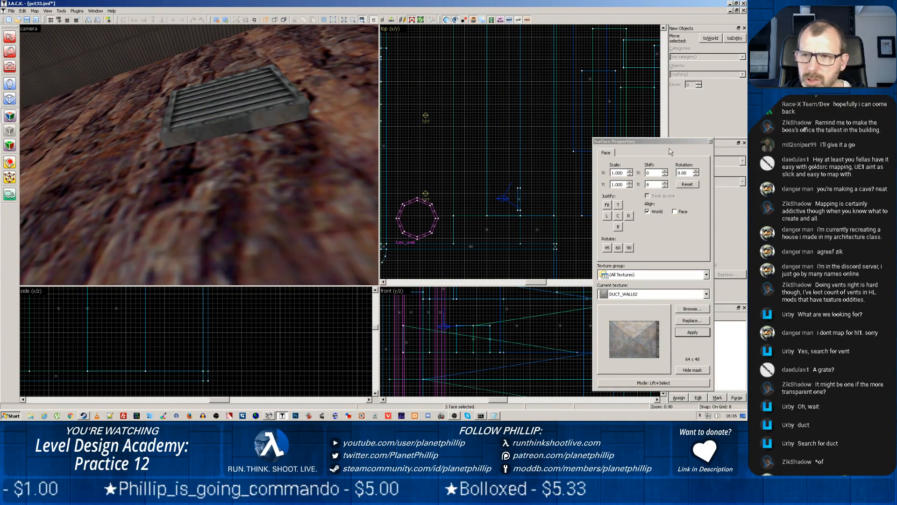
left_click(710, 141)
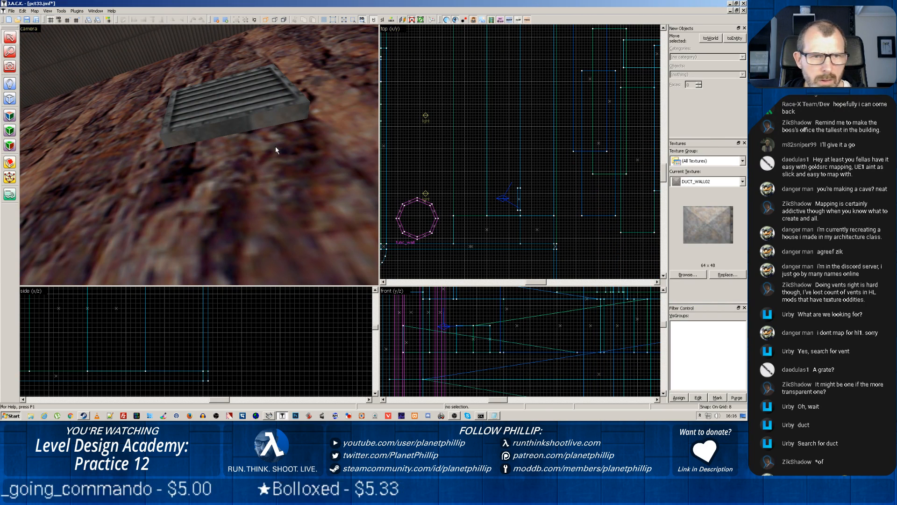
Start the Entity Creation Tool with light as the object to create
scroll(71, 164, "down", 2)
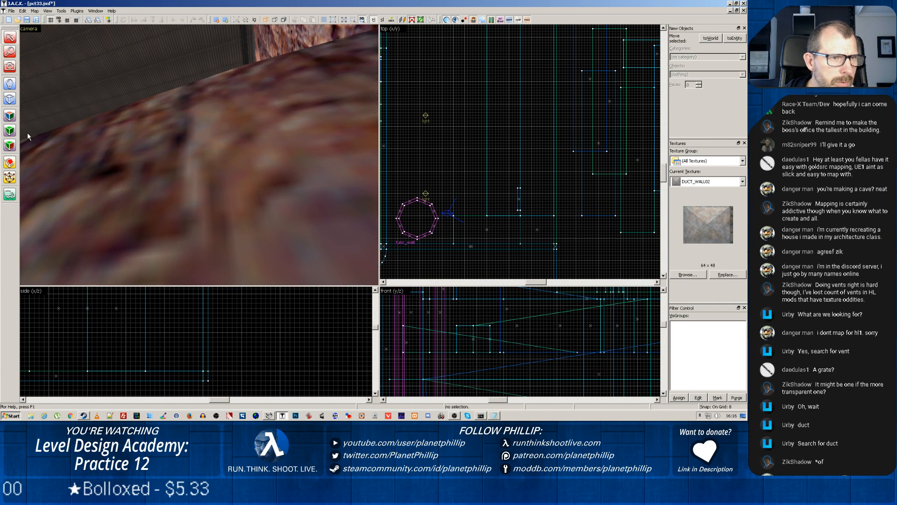
left_click(9, 84)
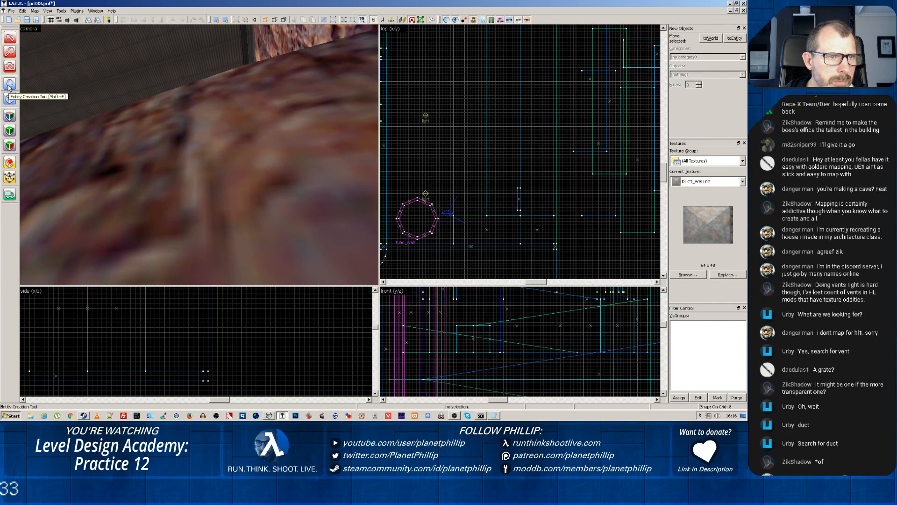
left_click(696, 74)
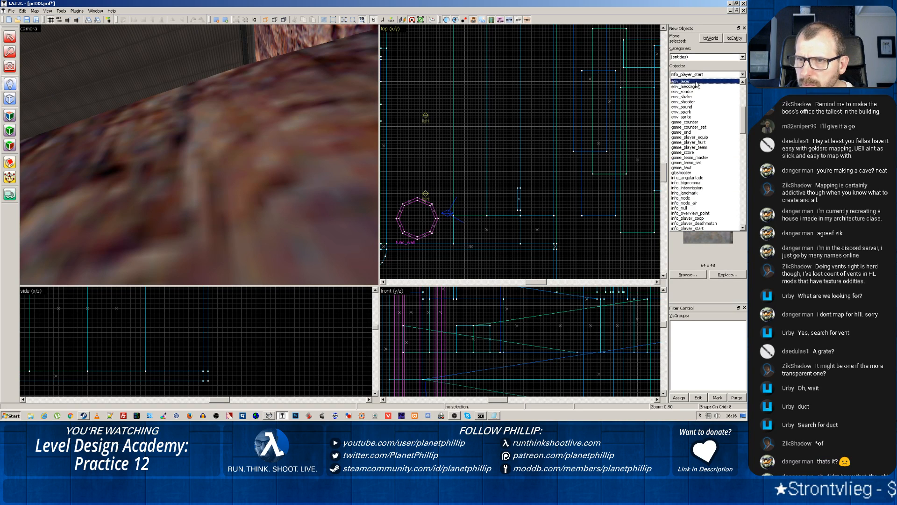
scroll(695, 140, "down", 8)
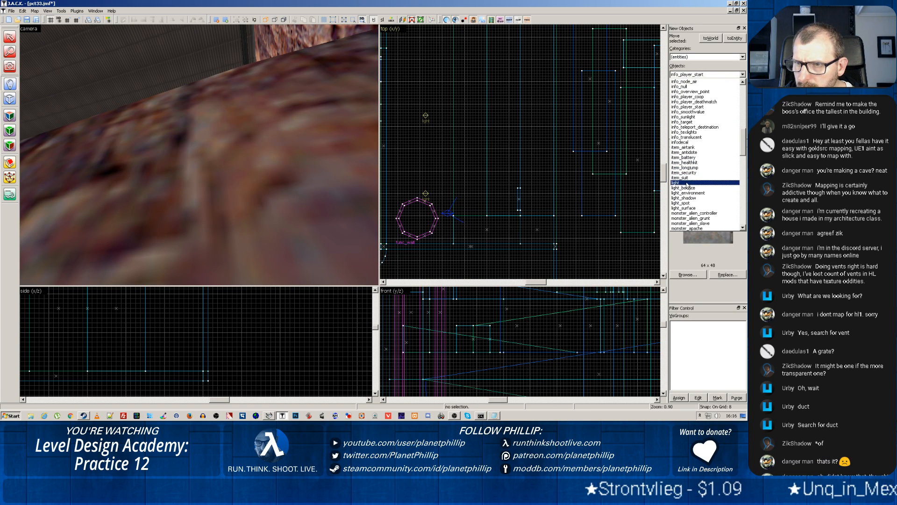
left_click(686, 183)
scroll(316, 148, "down", 4)
Create a light entity near the duct vent in the top view, at about 456, -856
key("z")
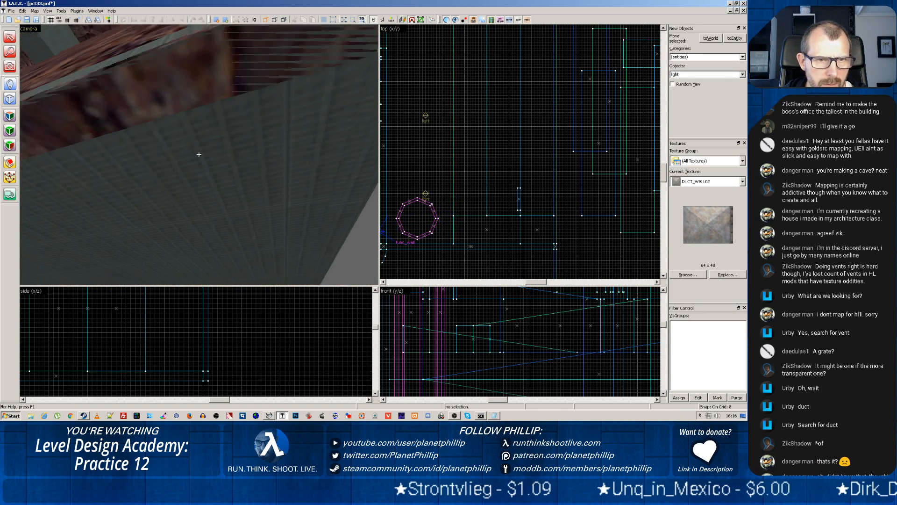
key("w")
key("w")
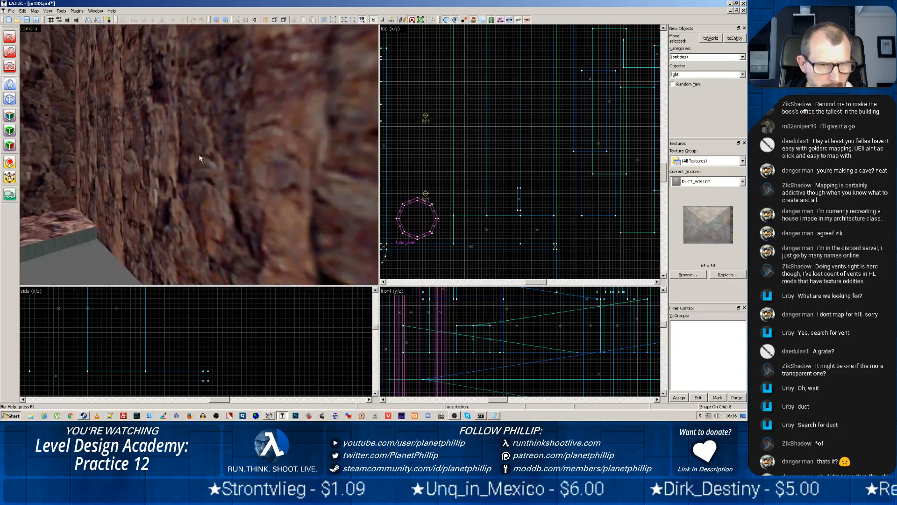
key("w")
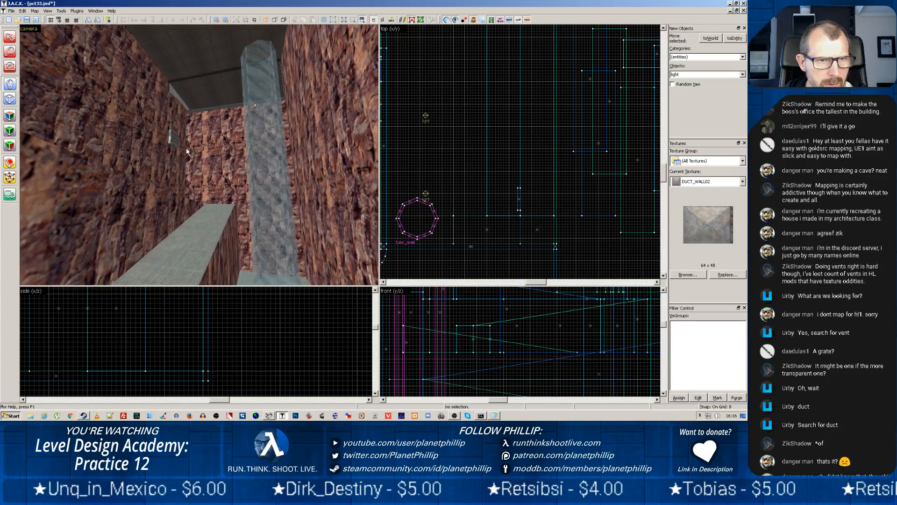
key("z")
scroll(486, 178, "down", 4)
scroll(511, 193, "up", 4)
scroll(514, 196, "up", 2)
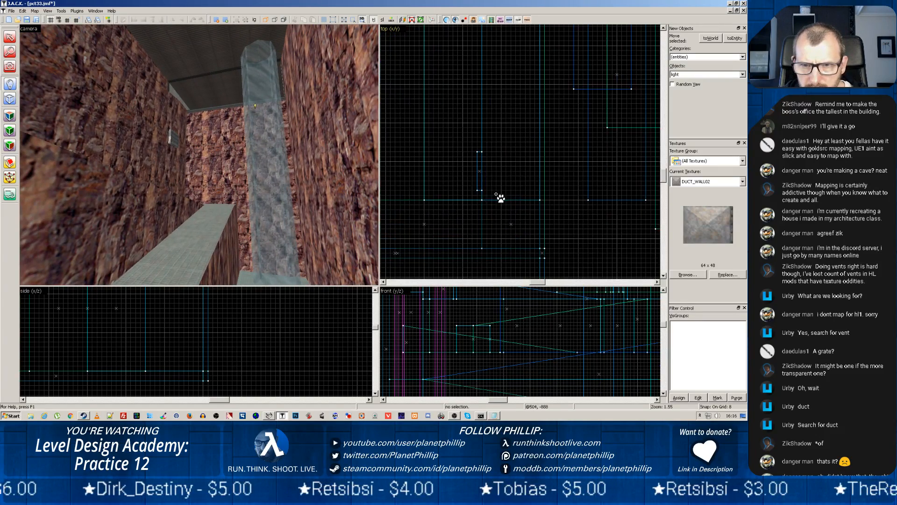
scroll(465, 175, "up", 1)
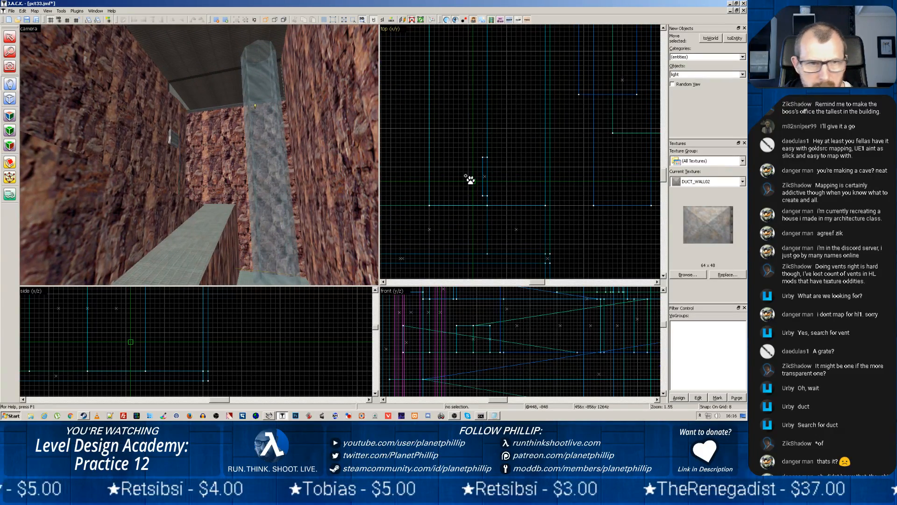
scroll(449, 317, "down", 3)
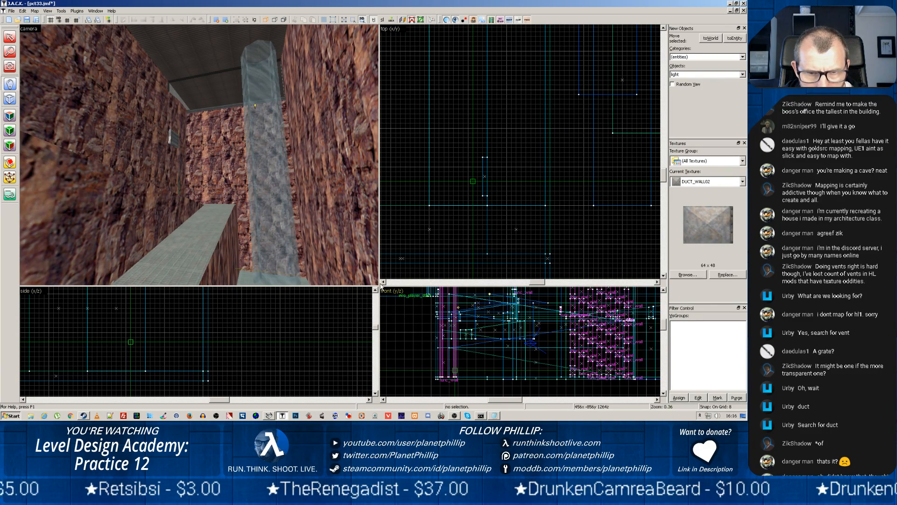
left_click_drag(380, 286, 209, 161)
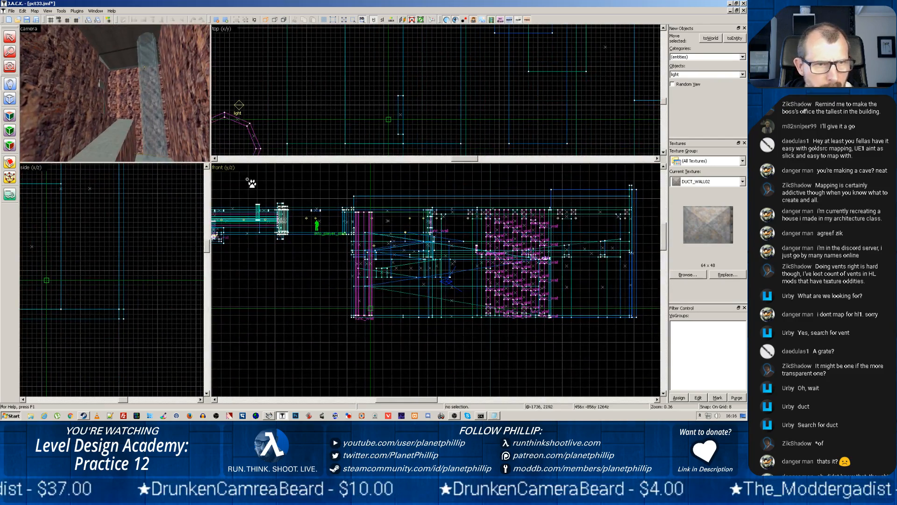
scroll(377, 265, "up", 4)
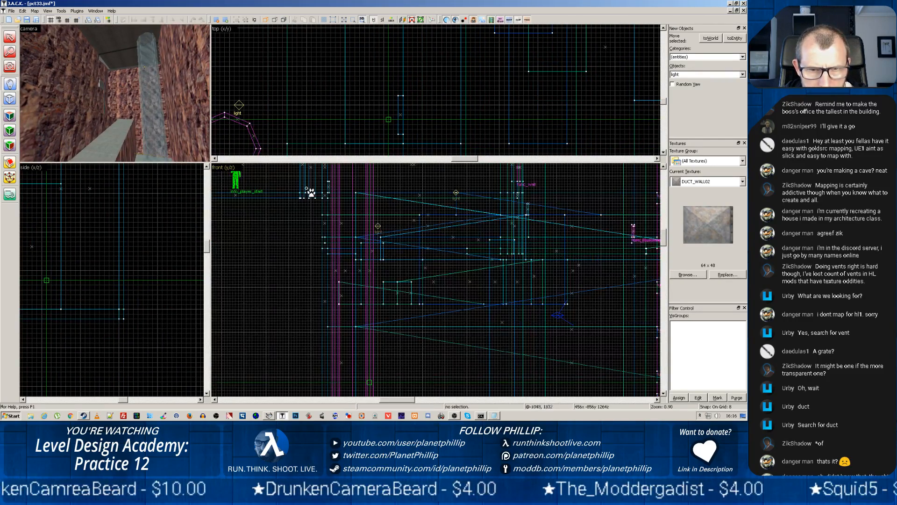
key("Return")
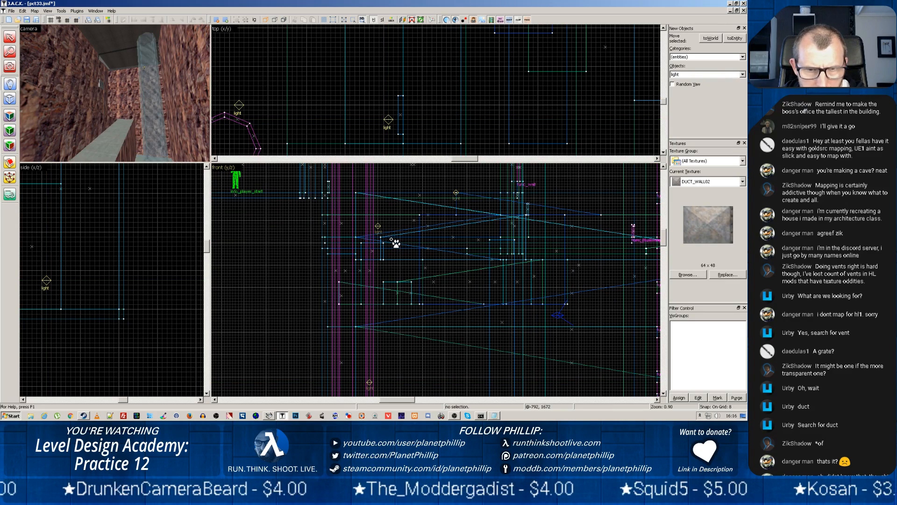
Place a light on the rock wall in the 3D view and move it directly in front of the duct vent
scroll(113, 88, "up", 5)
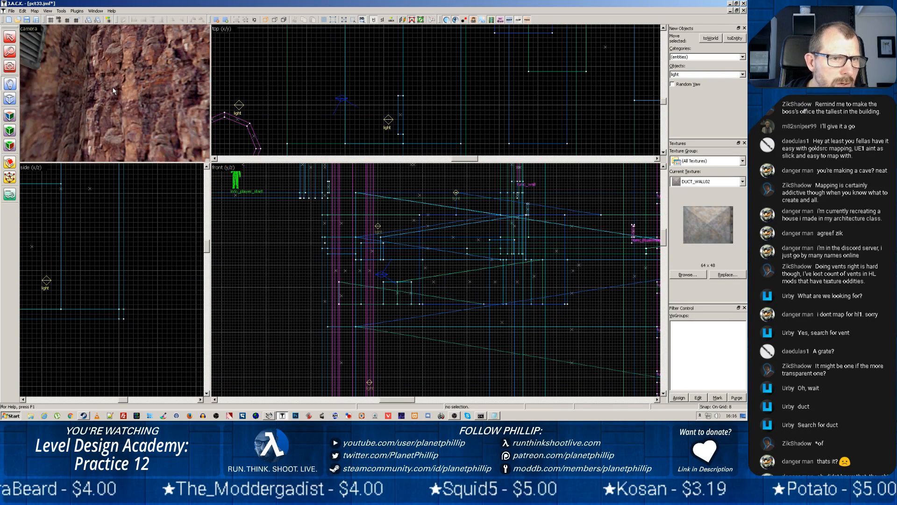
scroll(107, 94, "down", 4)
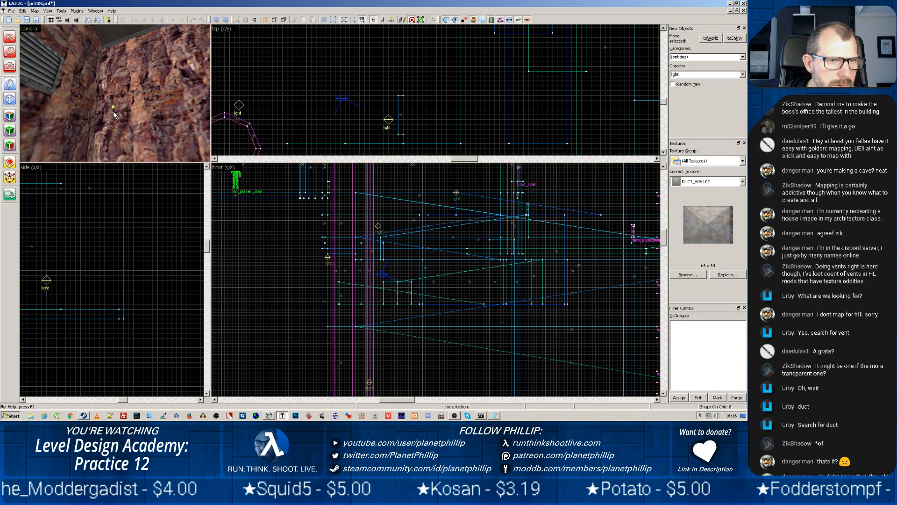
key("shift+s")
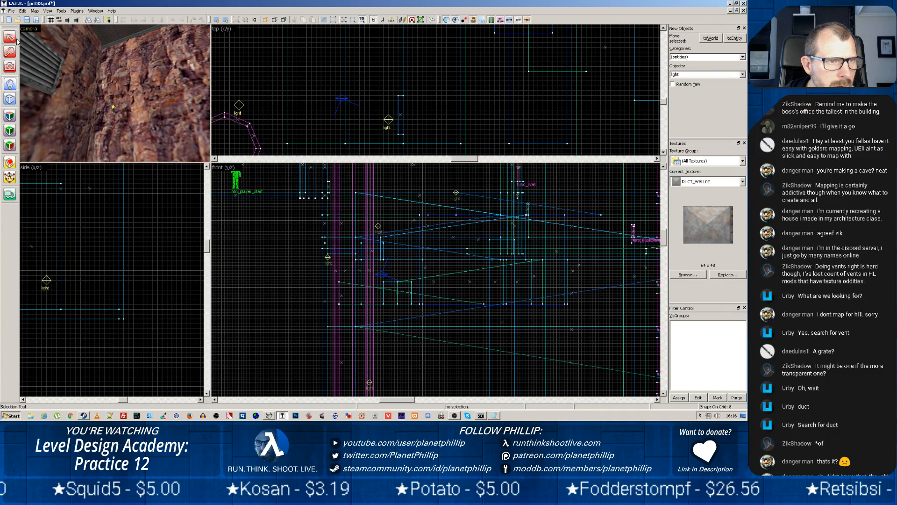
left_click(112, 109)
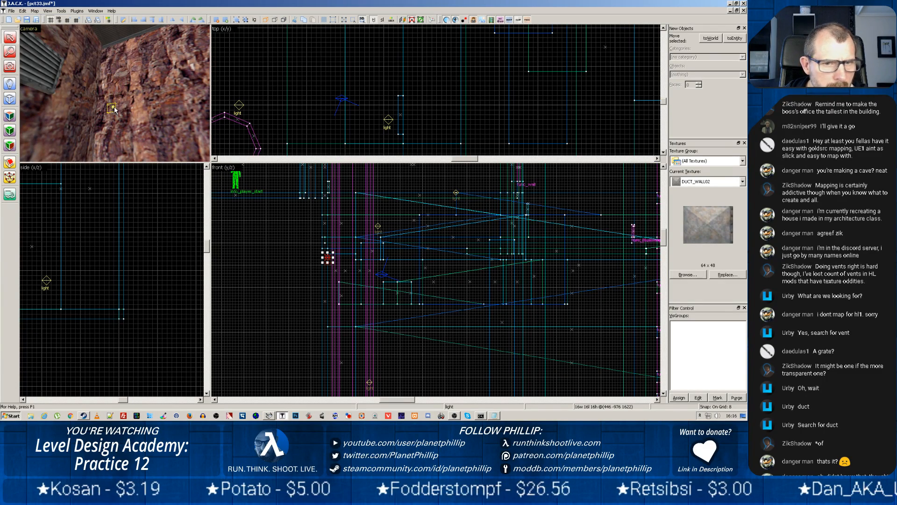
scroll(328, 258, "up", 1)
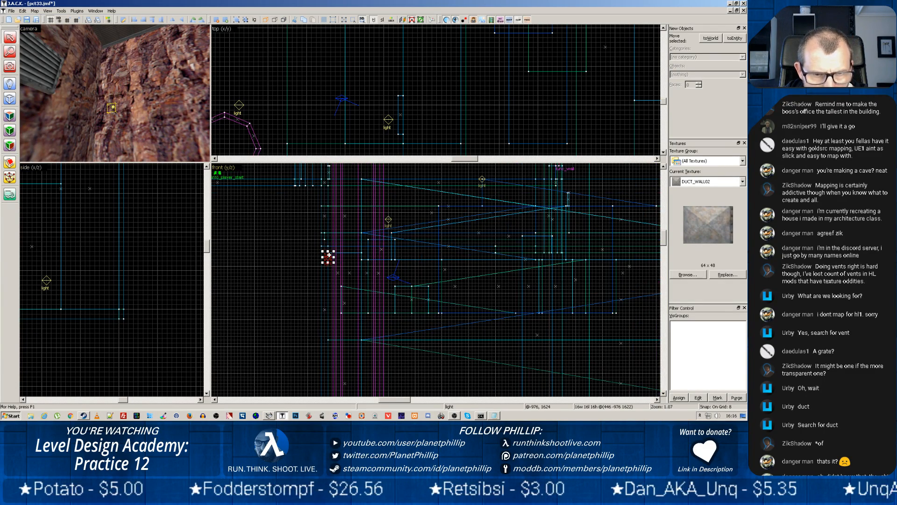
left_click_drag(327, 258, 382, 250)
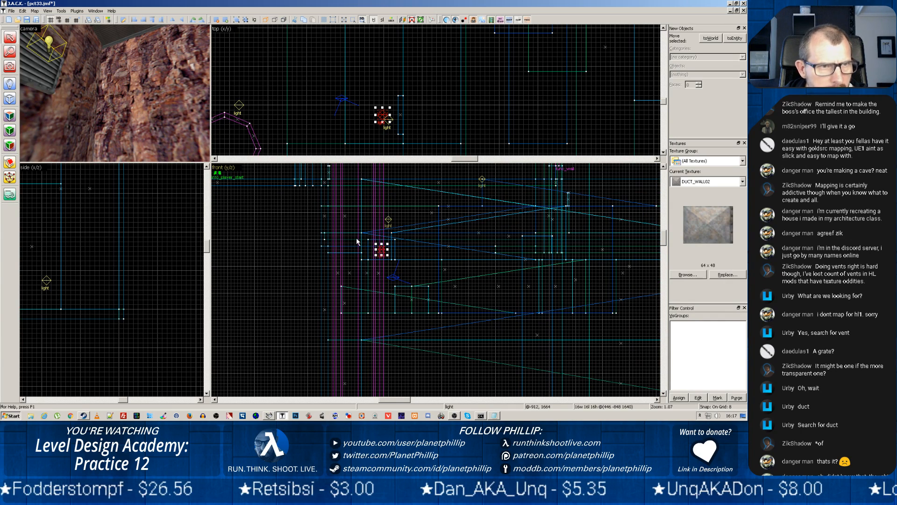
right_click(49, 41)
left_click(68, 221)
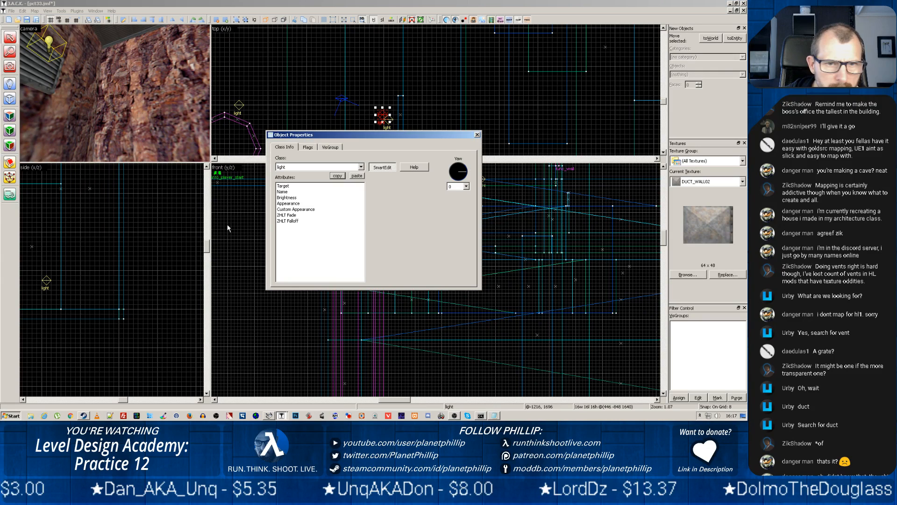
left_click(289, 198)
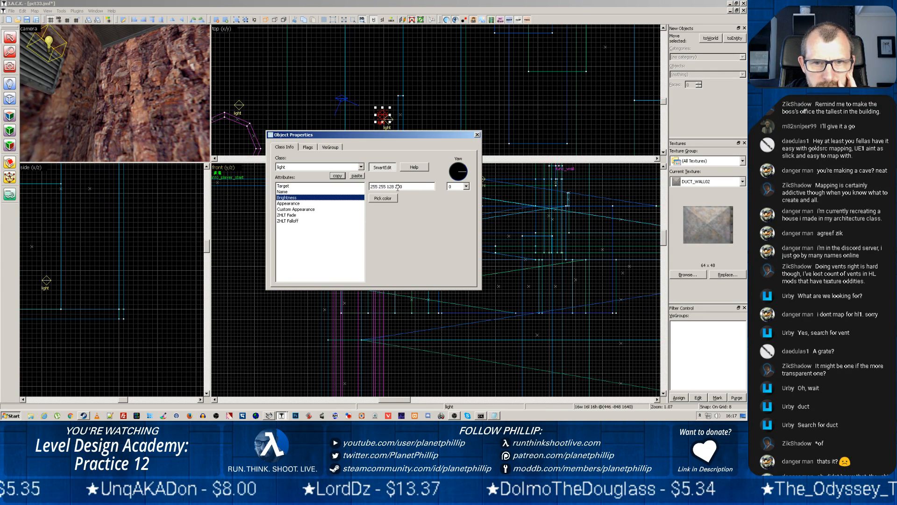
left_click_drag(396, 187, 399, 186)
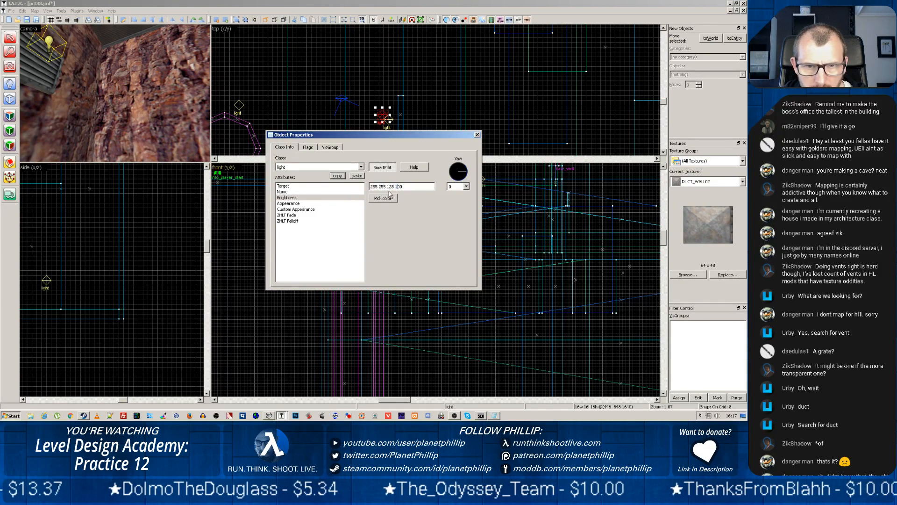
left_click(477, 135)
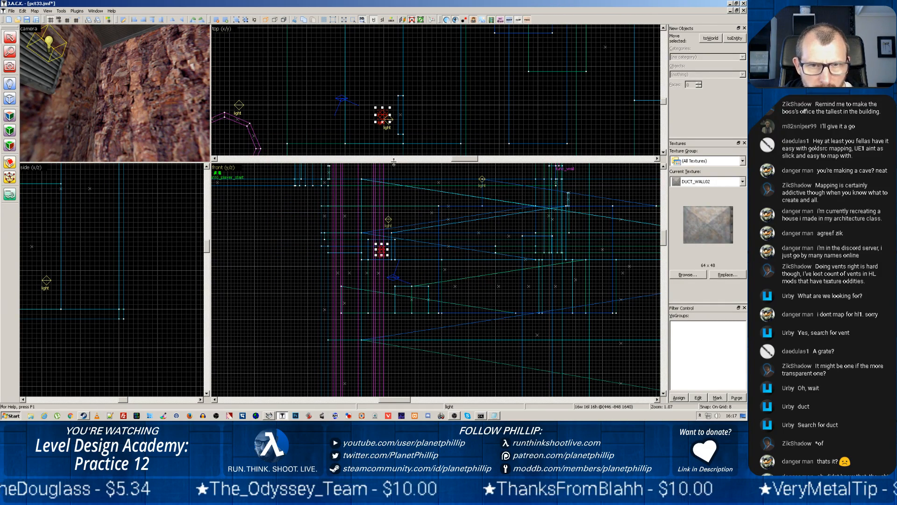
Delete the stray light far below the vent and reselect the light in front of the vent
left_click(371, 133)
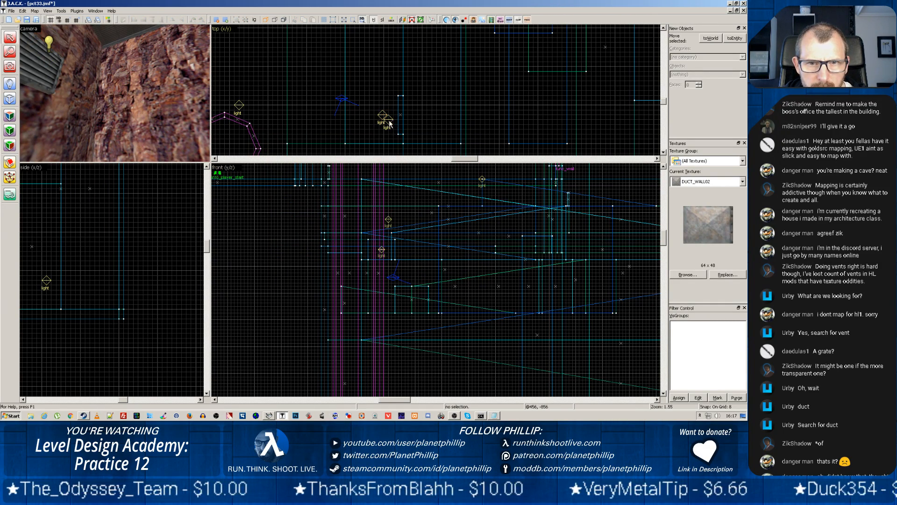
left_click(390, 122)
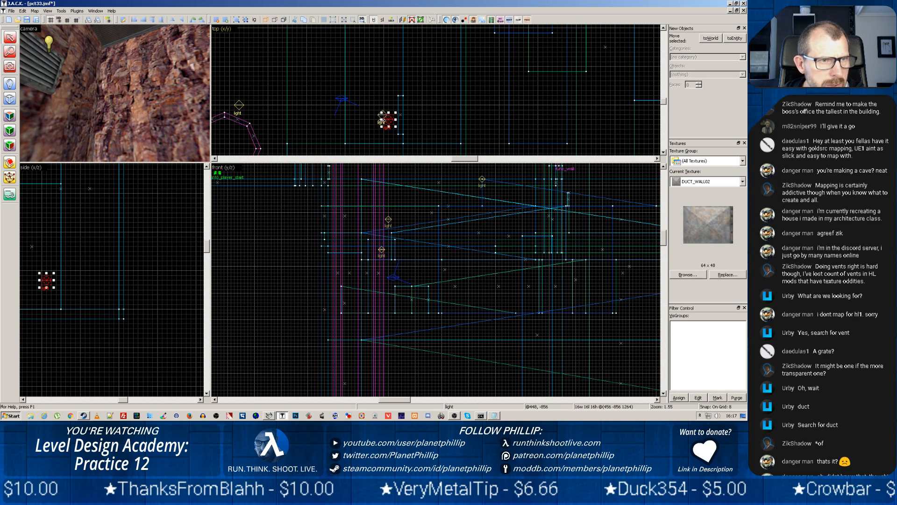
left_click(383, 115)
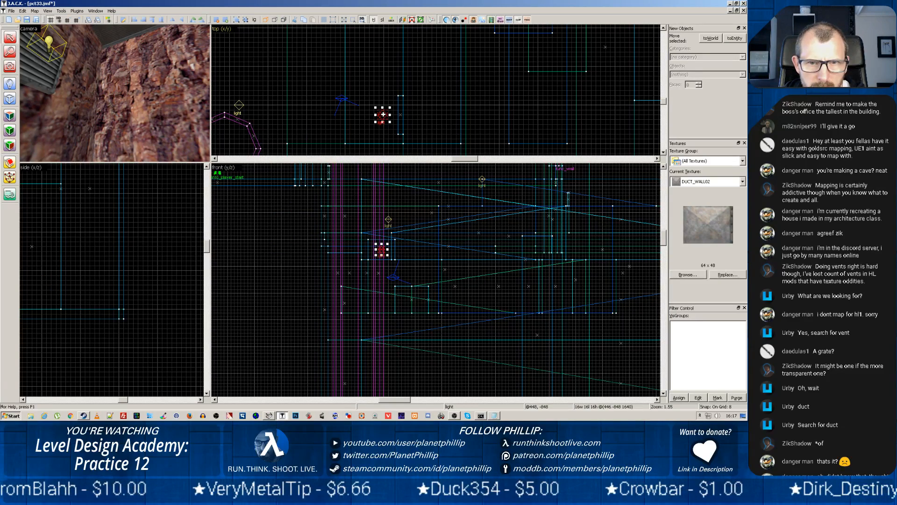
Change the vent light's colour to red and its Brightness to 255 0 0 50
right_click(382, 114)
left_click(418, 295)
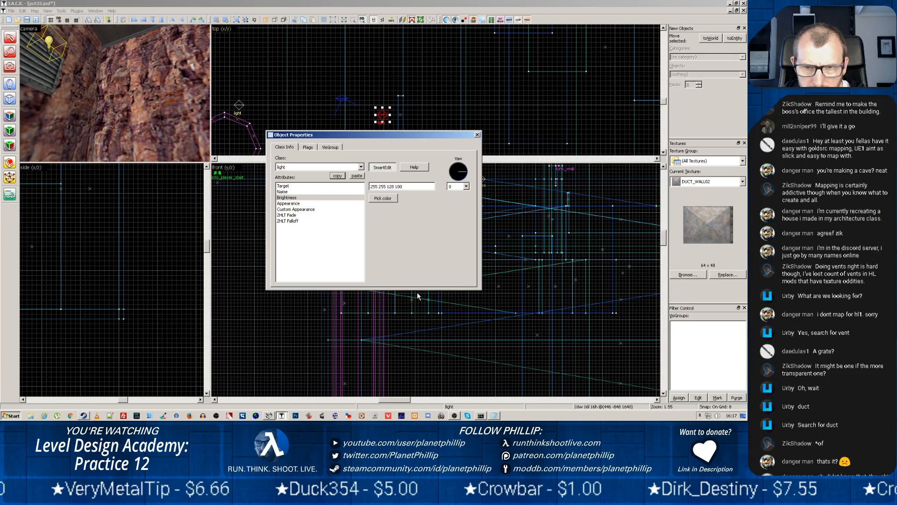
left_click(376, 199)
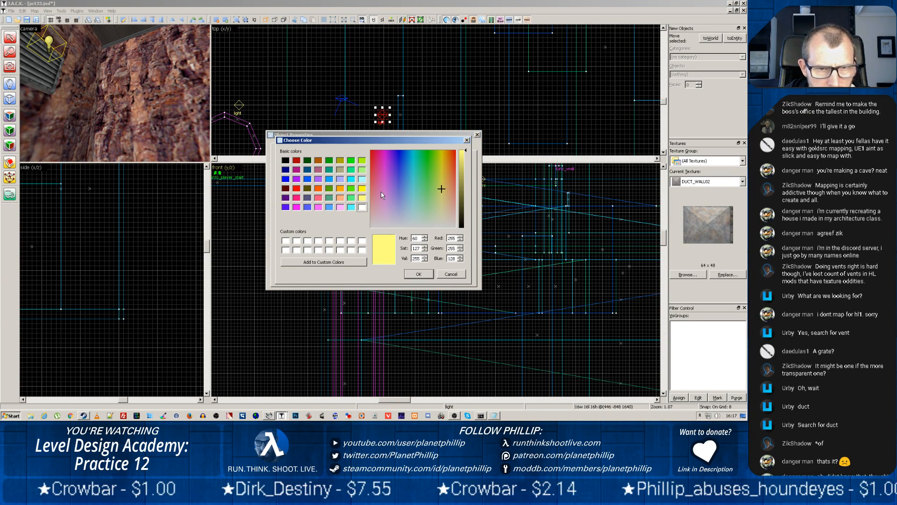
left_click(297, 189)
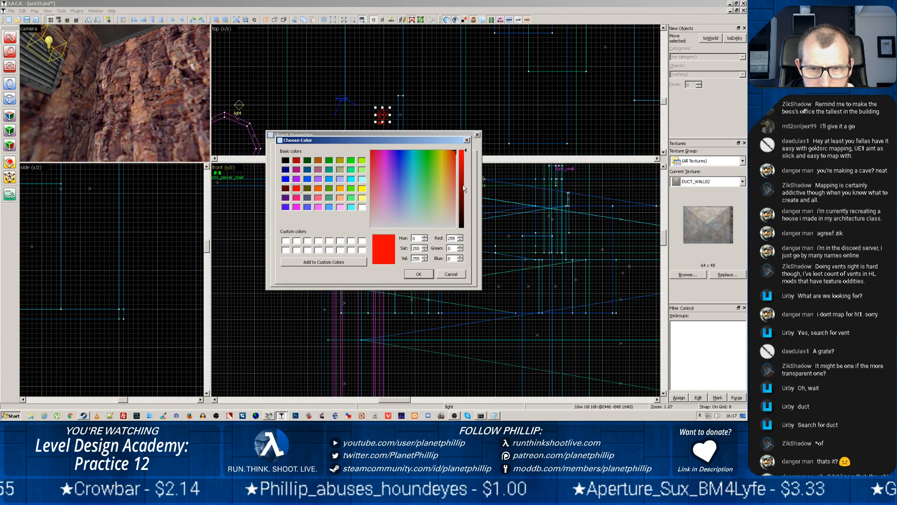
left_click(421, 274)
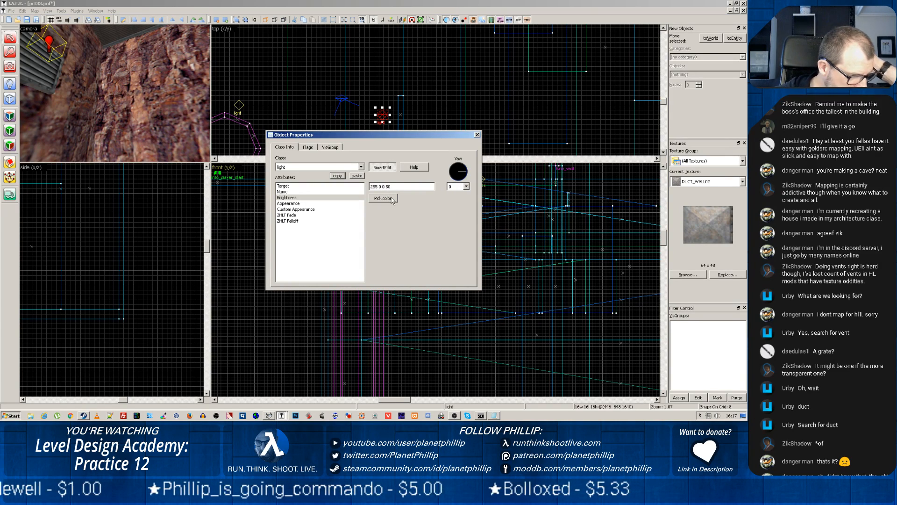
left_click(477, 135)
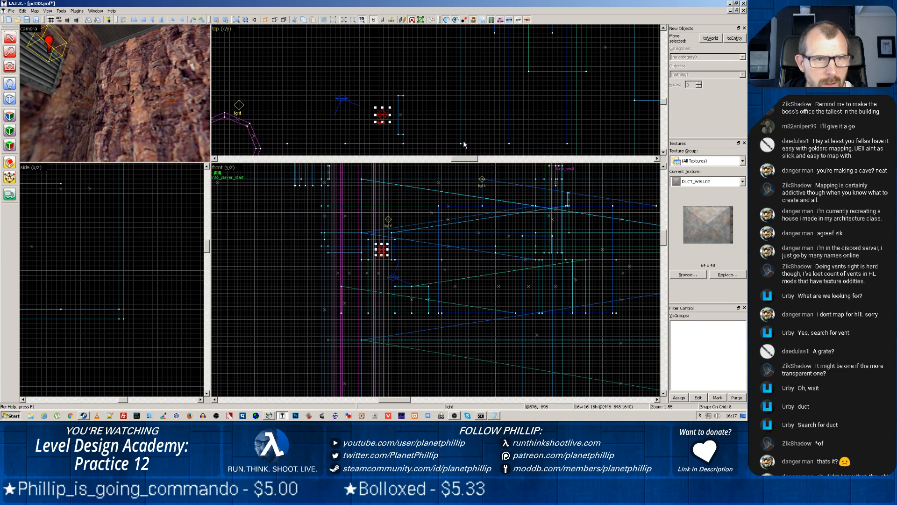
Select the duct vent together with its red light and copy both about 240 units along the rock wall
left_click(401, 116, "ctrl")
scroll(400, 115, "down", 3)
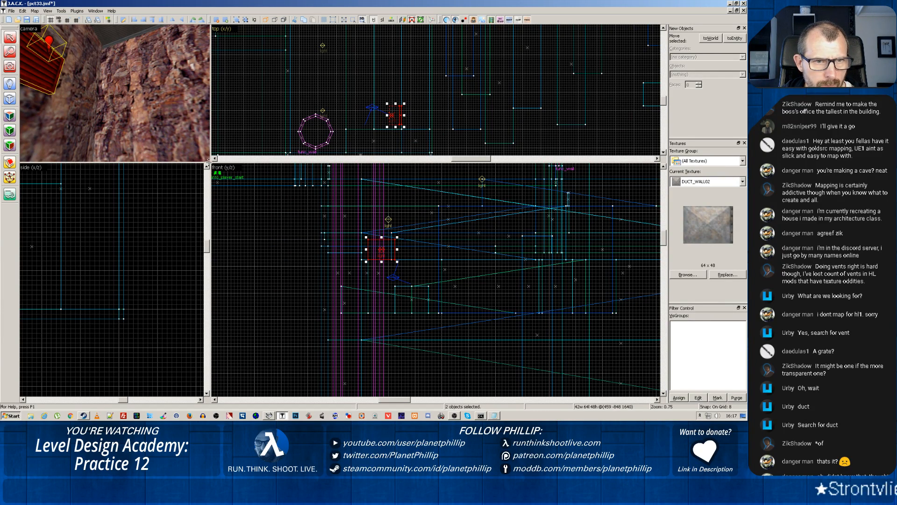
left_click_drag(209, 163, 187, 344)
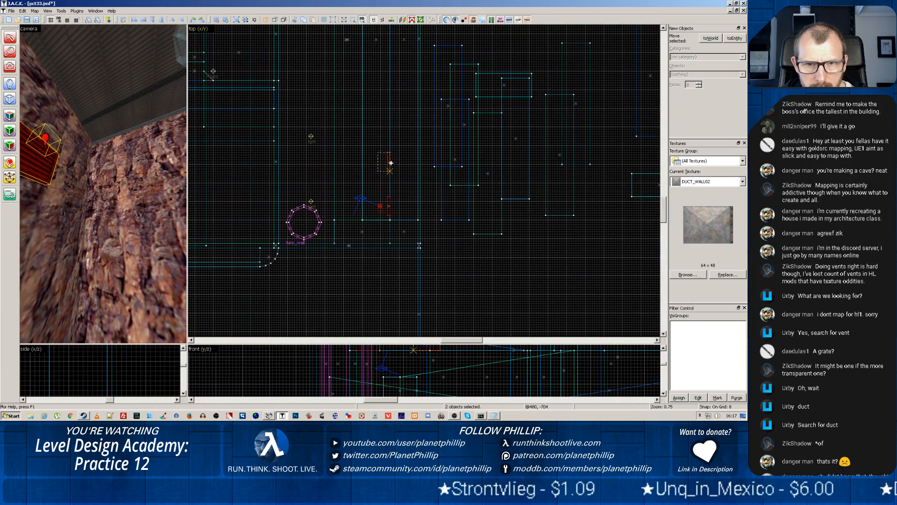
left_click_drag(384, 209, 391, 159)
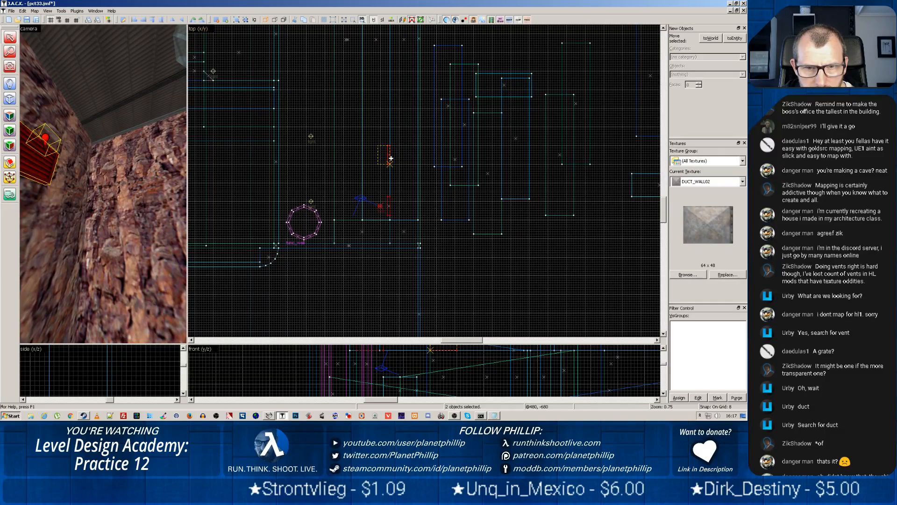
left_click_drag(391, 159, 390, 138)
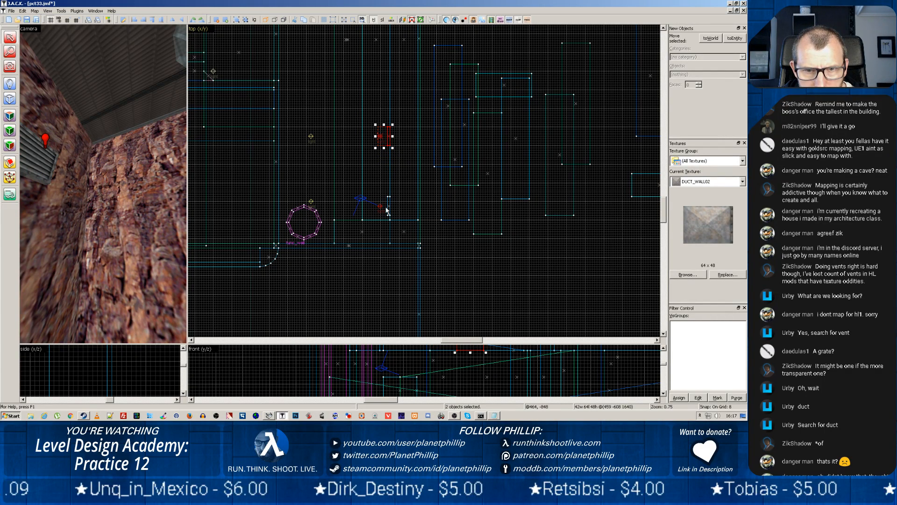
Move the original vent block and its red light about 48 units along the wall towards the copied pair
left_click(389, 209)
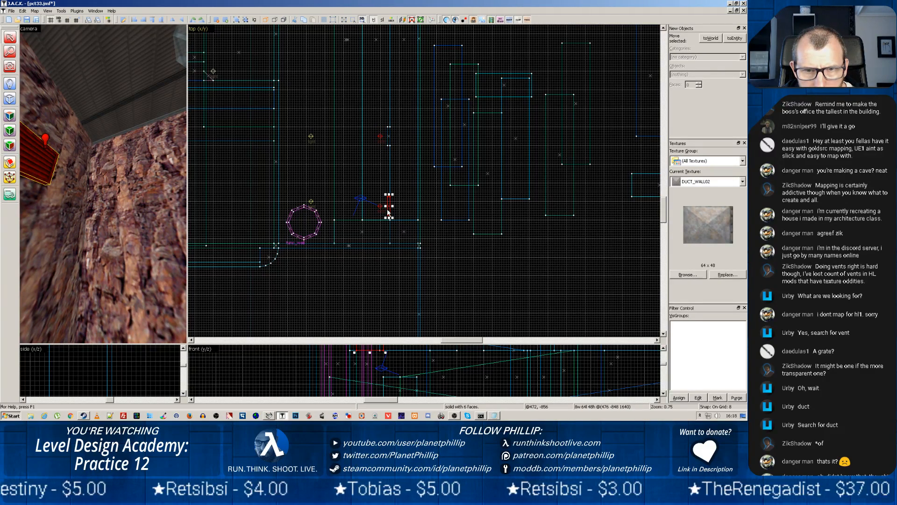
left_click_drag(388, 211, 391, 195)
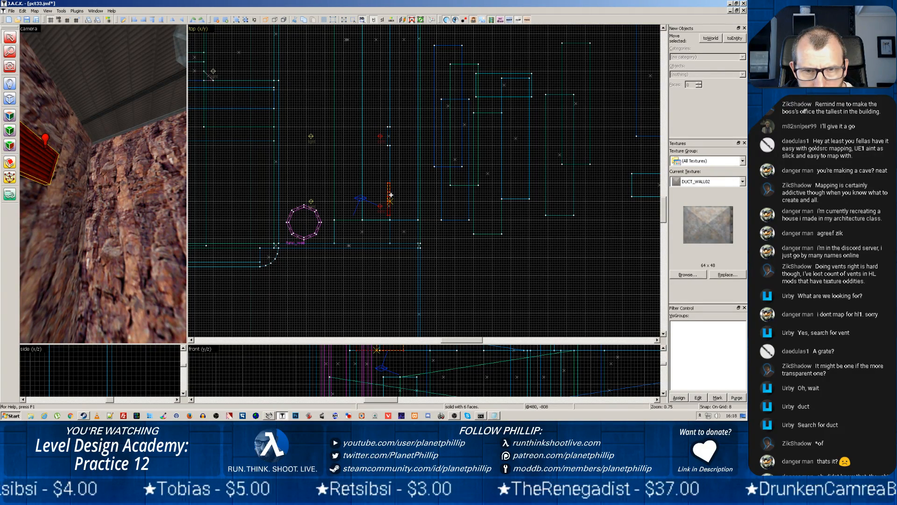
left_click(380, 206)
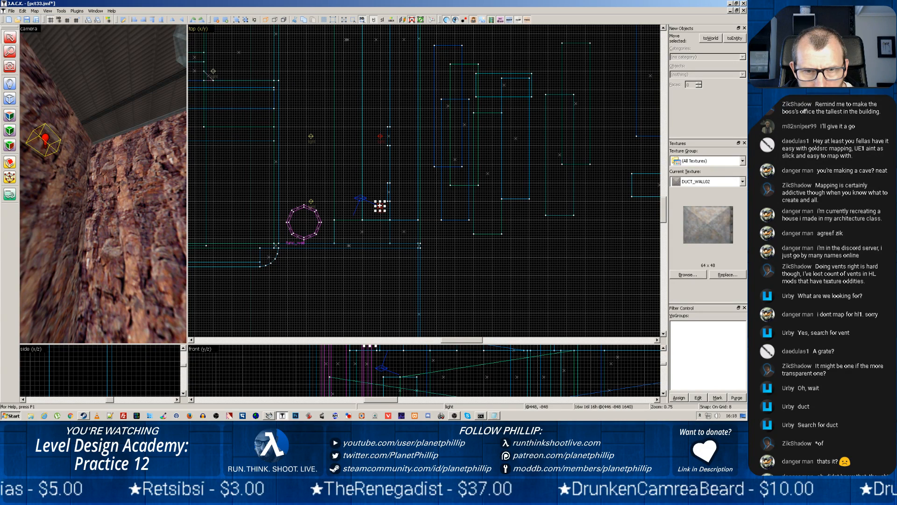
left_click_drag(380, 206, 381, 192)
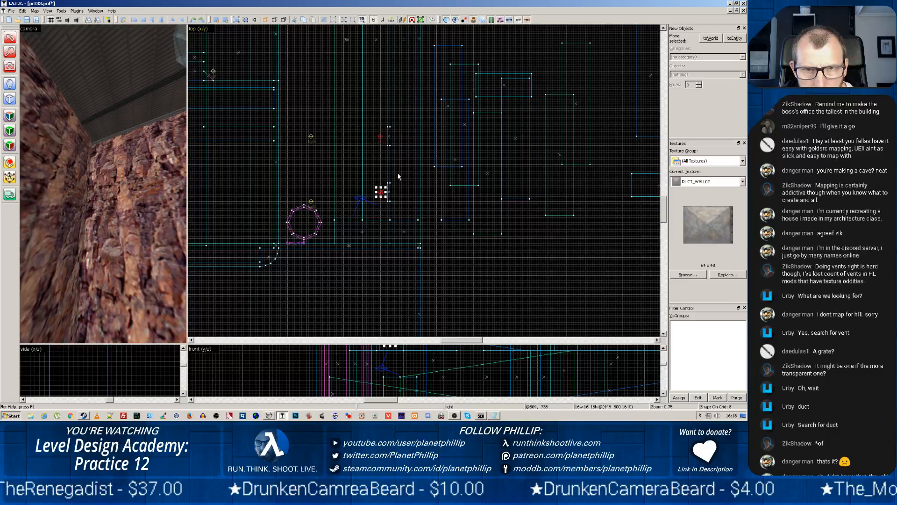
Select both duct vents with their red lights and move them together about 384 units further along the rock wall
left_click(387, 134)
left_click(380, 136)
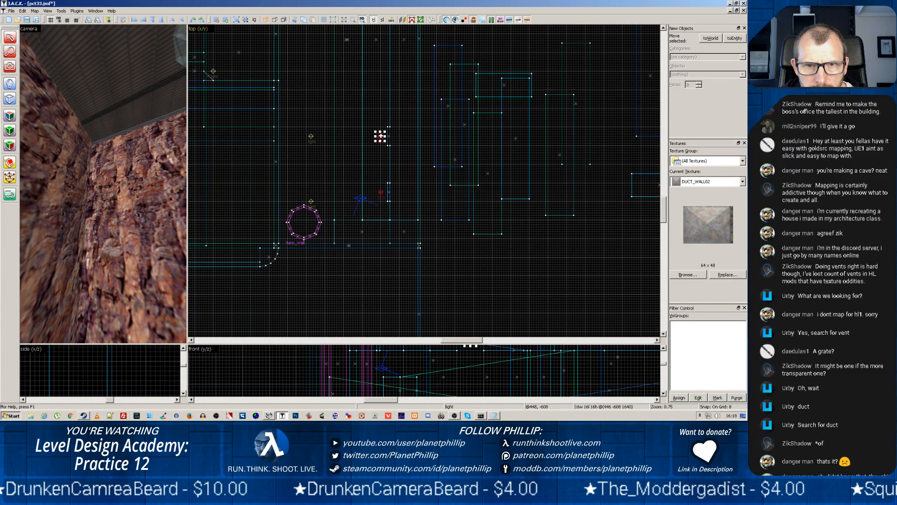
left_click(391, 140, "ctrl")
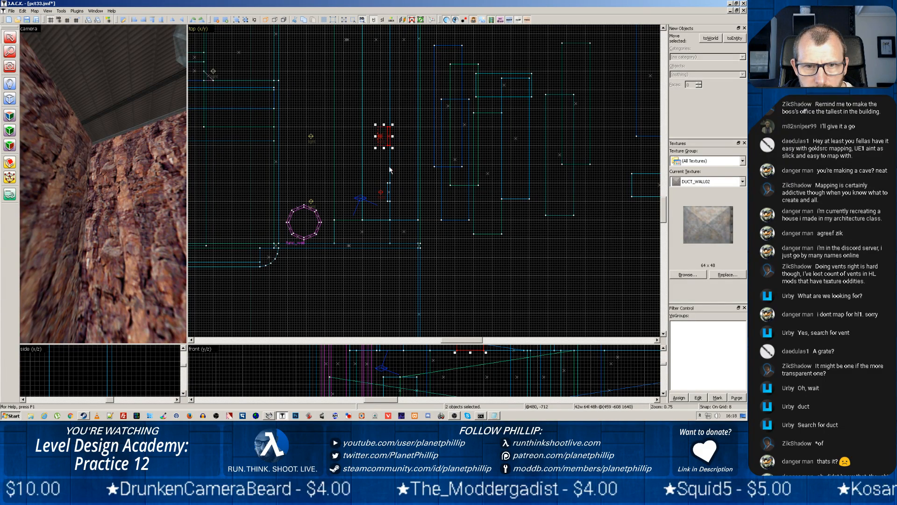
left_click(380, 193, "ctrl")
left_click(389, 198, "ctrl")
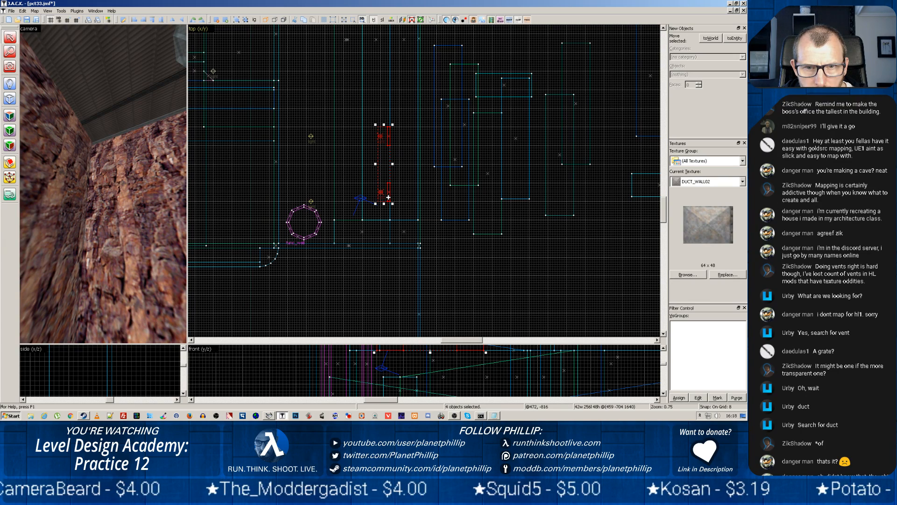
left_click_drag(390, 165, 386, 48)
Inspect the two relocated vents and their lights on the rock wall from the ramp in the camera view
scroll(412, 135, "down", 7)
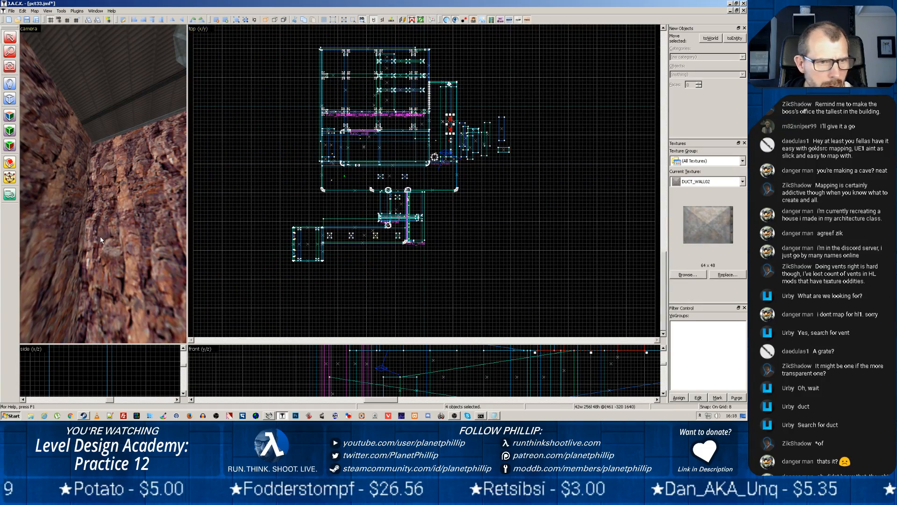
key("z")
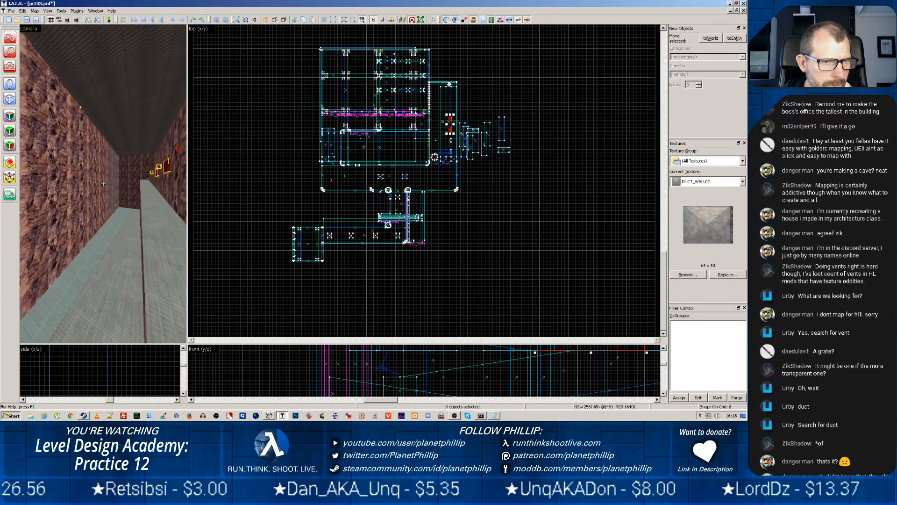
key("z")
key("z")
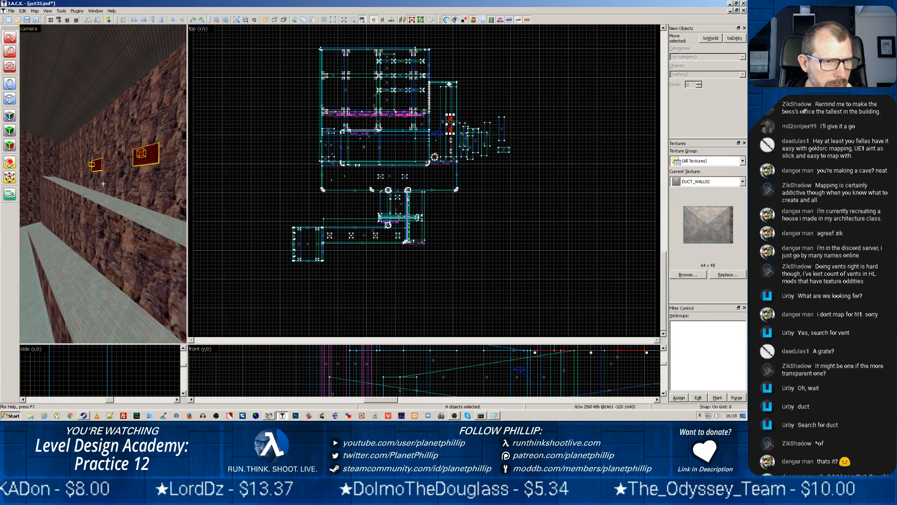
left_click(103, 184)
key("z")
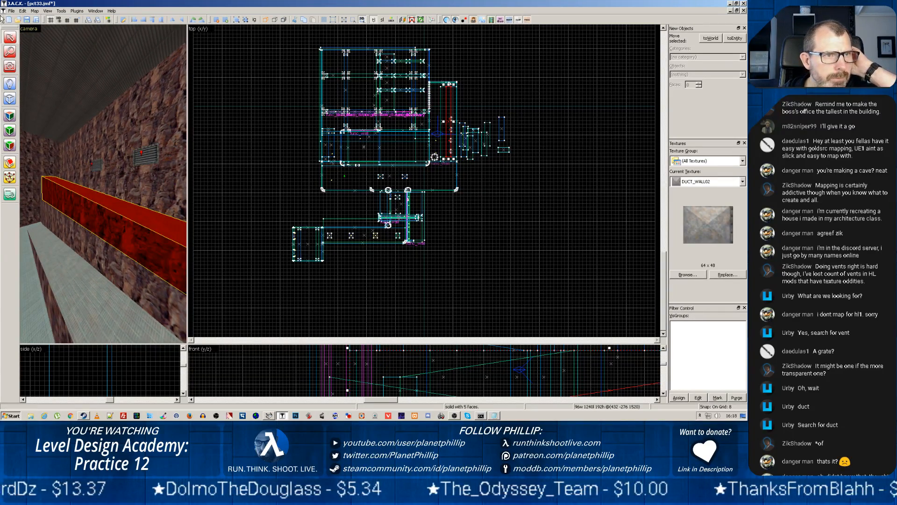
Save the project as a new version named pct34 in the maps folder
left_click(12, 11)
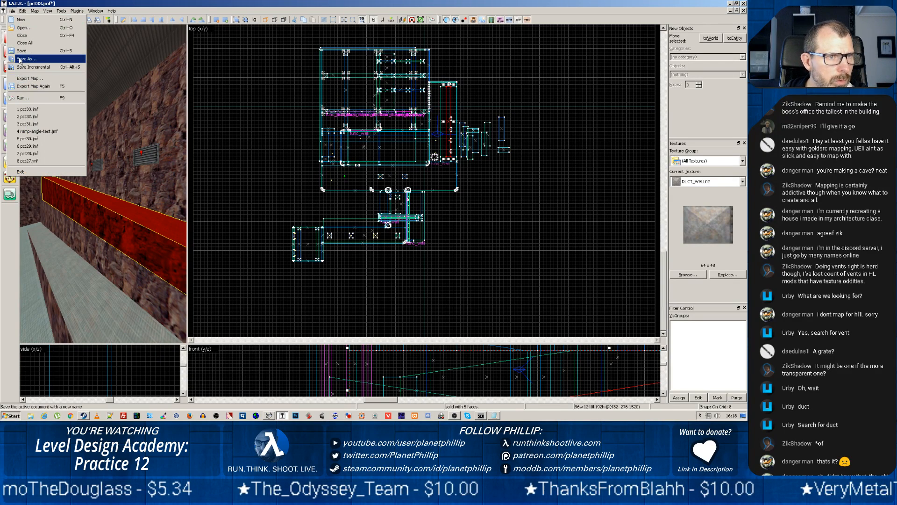
left_click(20, 58)
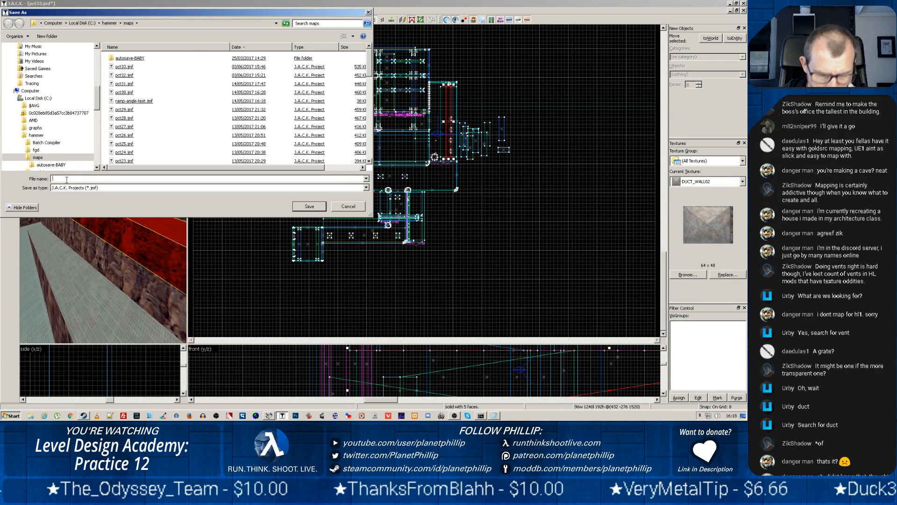
type("pct34")
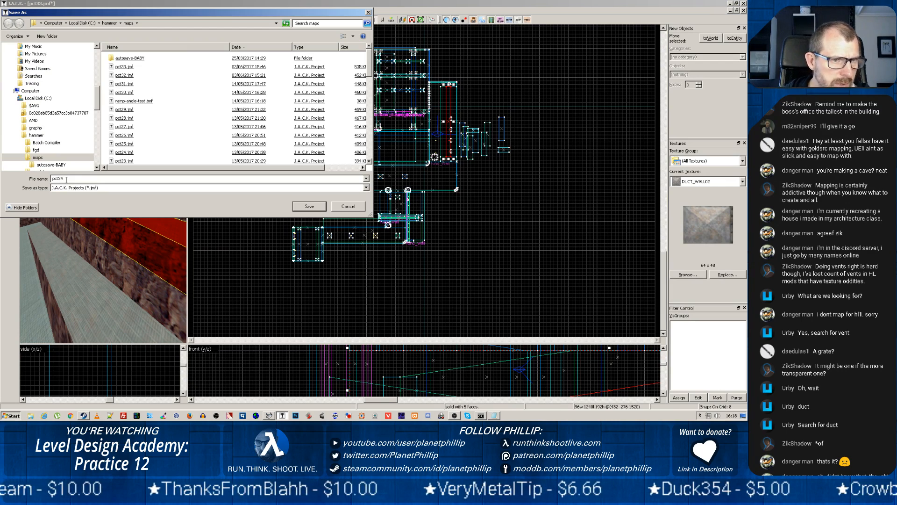
left_click(310, 206)
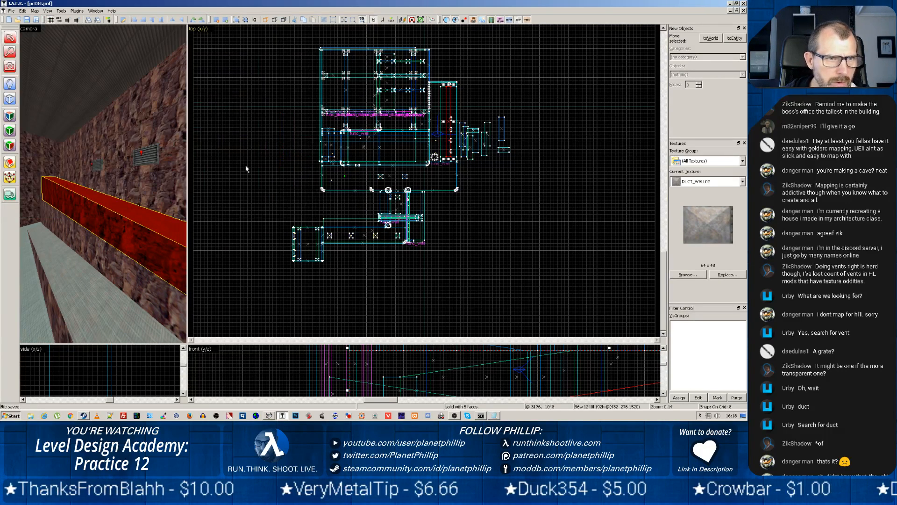
Export the level in Half-Life MAP format as pct34.map to the valve maps folder
left_click(11, 10)
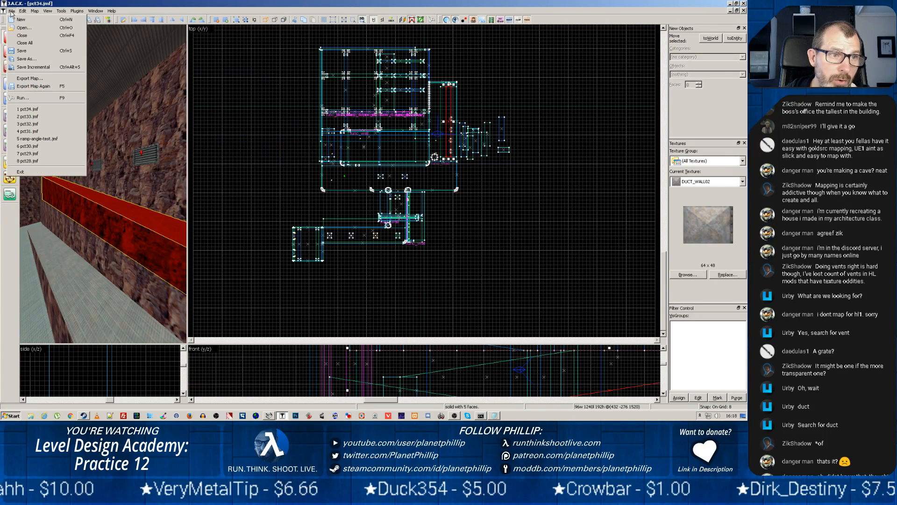
left_click(30, 79)
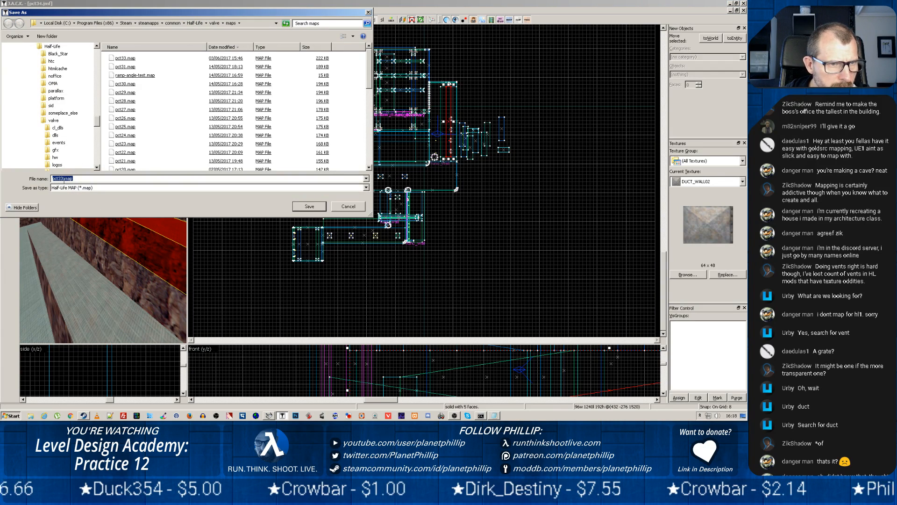
key("BackSpace")
type("4")
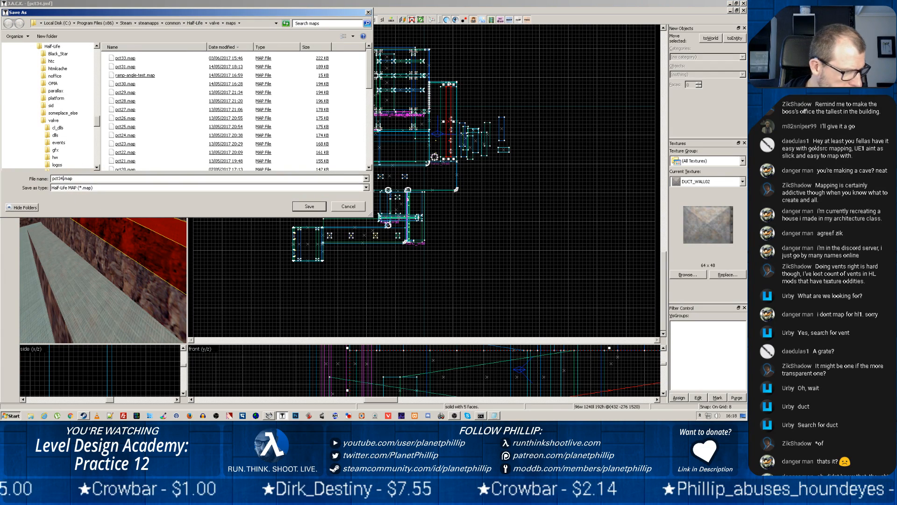
left_click(302, 207)
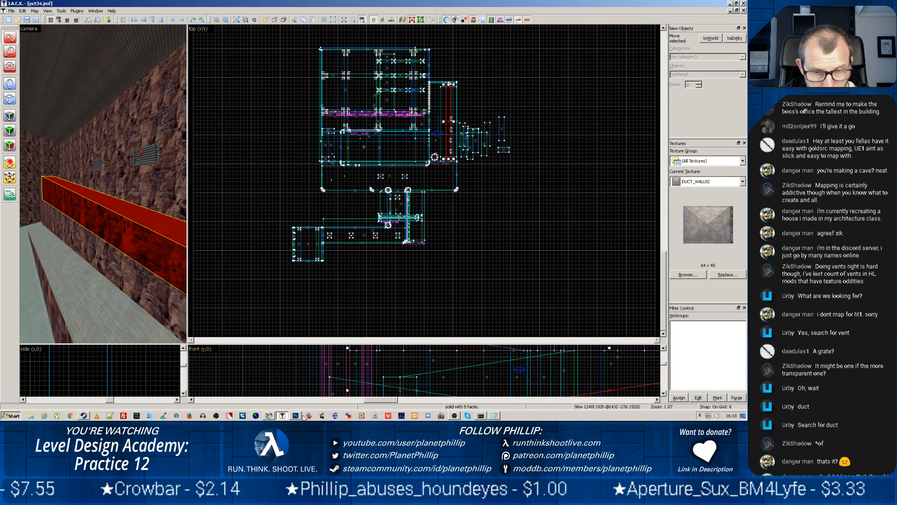
Switch to Batch Compiler, load pct34.map as the map file and run the compile with all stages enabled
left_click(270, 416)
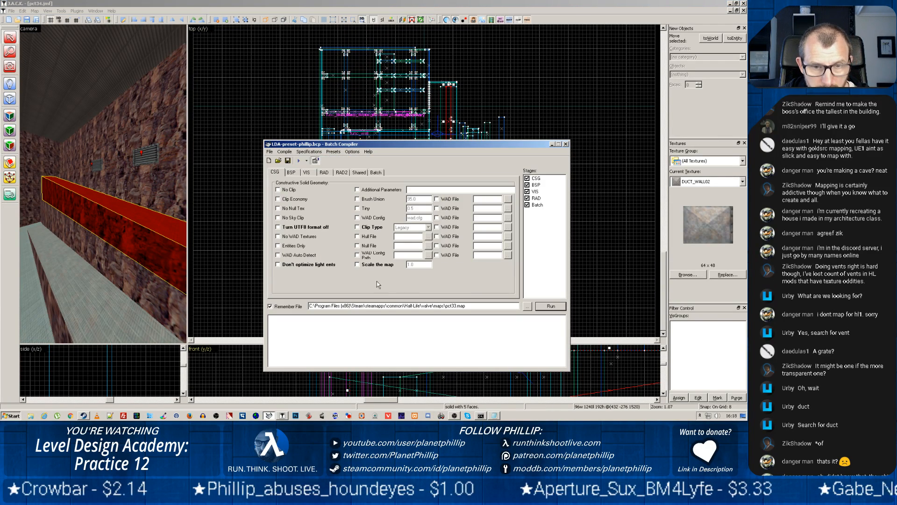
left_click(528, 306)
double_click(358, 208)
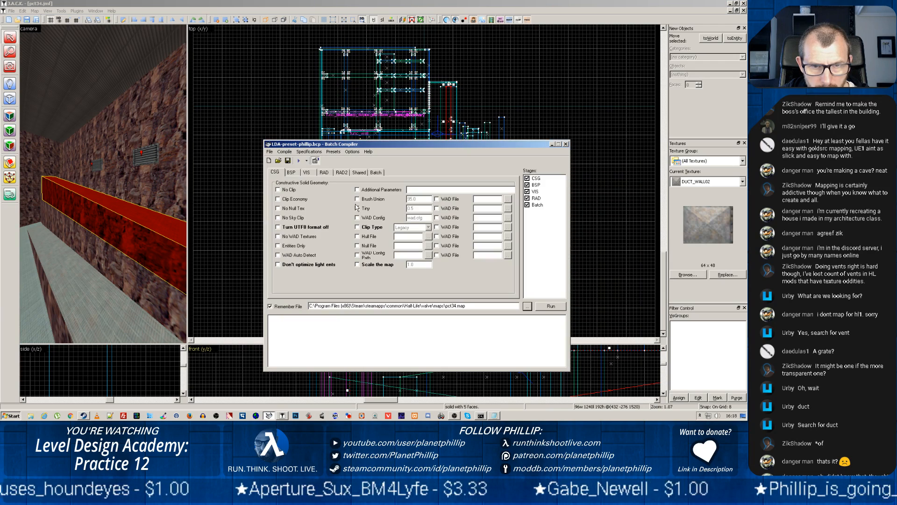
left_click(538, 307)
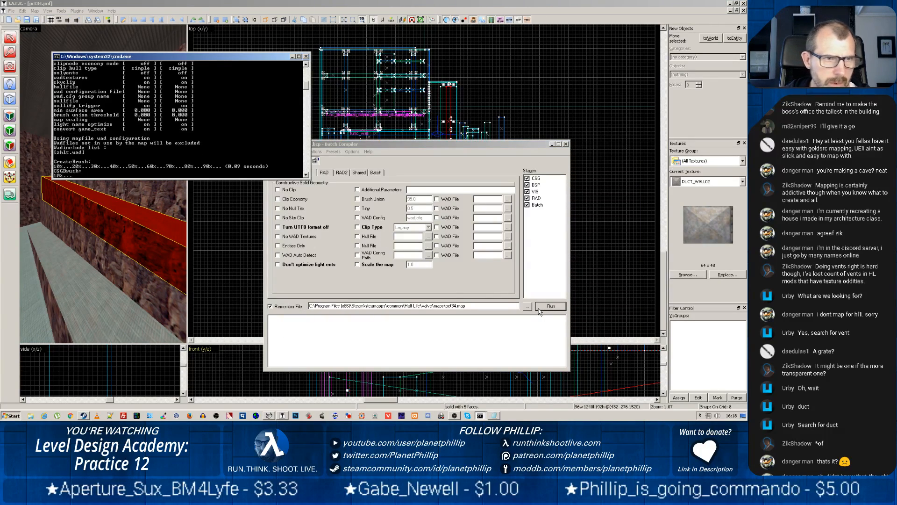
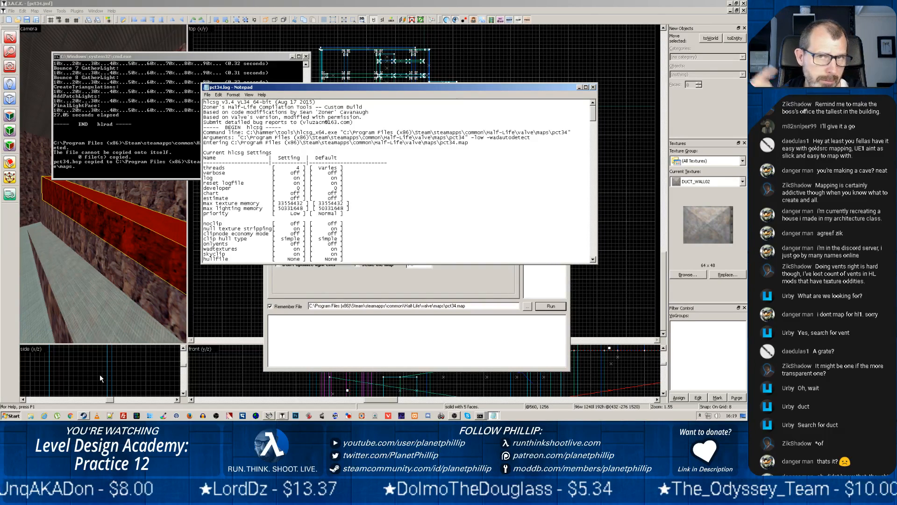
Launch Half-Life from Steam, make the Game Capture 2 source visible in OBS and return to the game
left_click(83, 416)
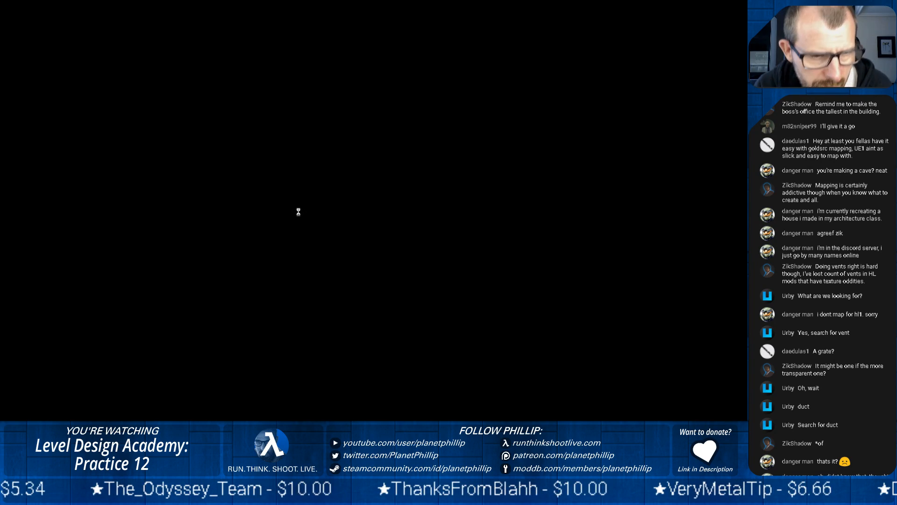
key("alt+Tab")
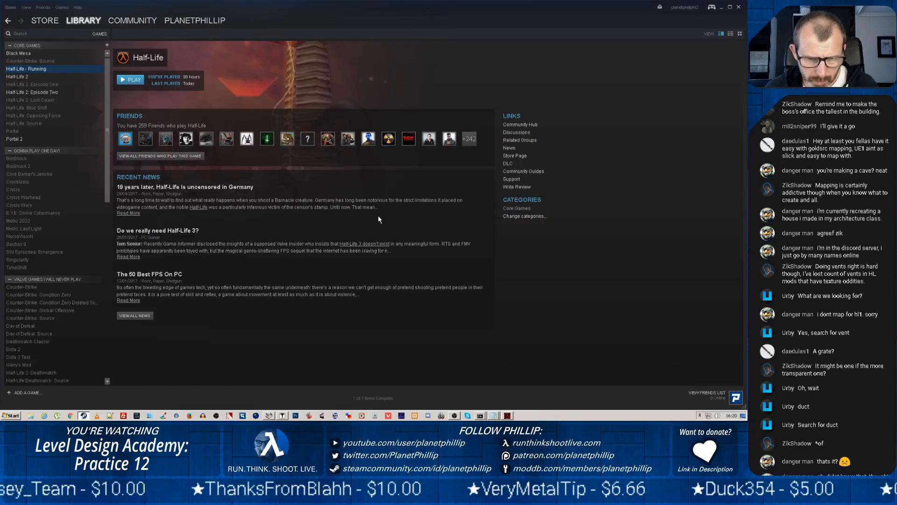
left_click(454, 415)
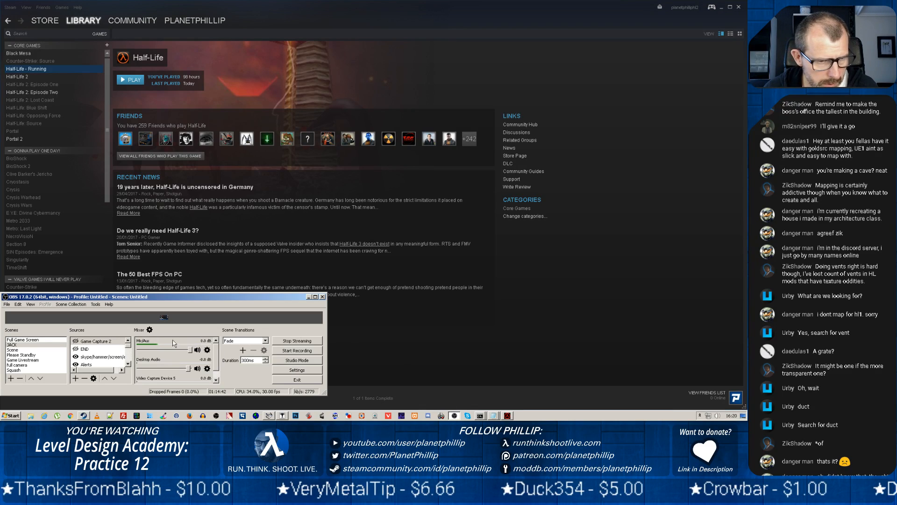
left_click(75, 342)
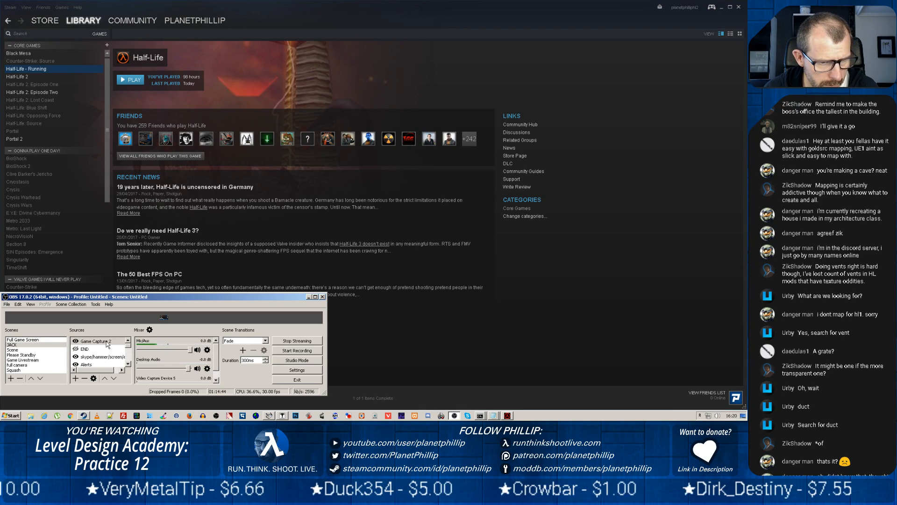
left_click(508, 416)
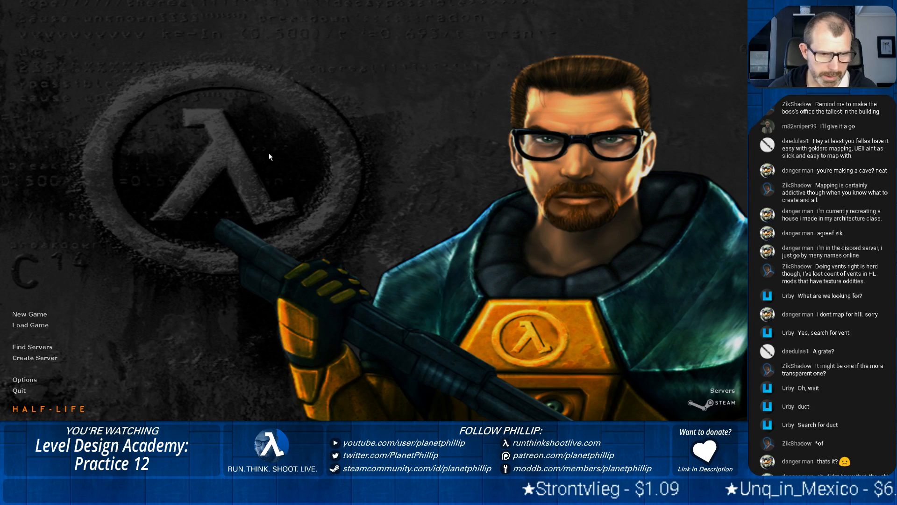
Load the compiled map pct34 through the Half-Life console
key("grave")
type("map")
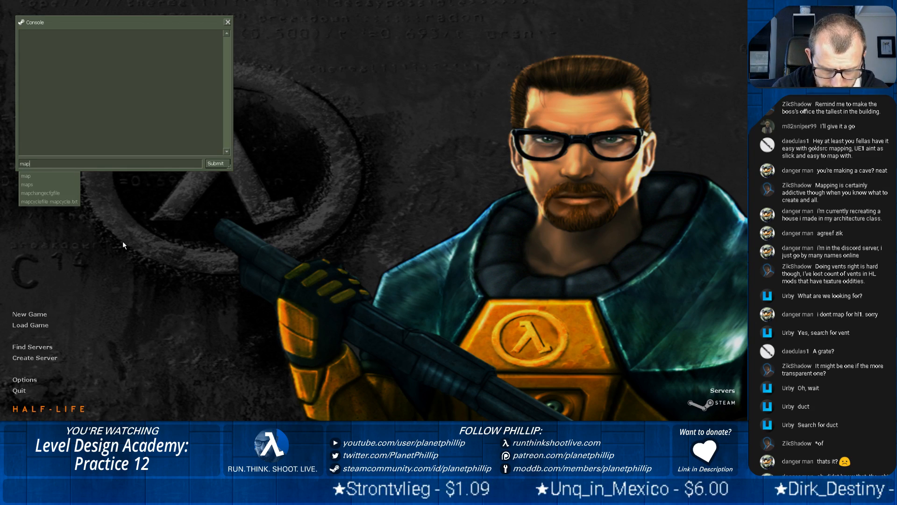
type(" pct34")
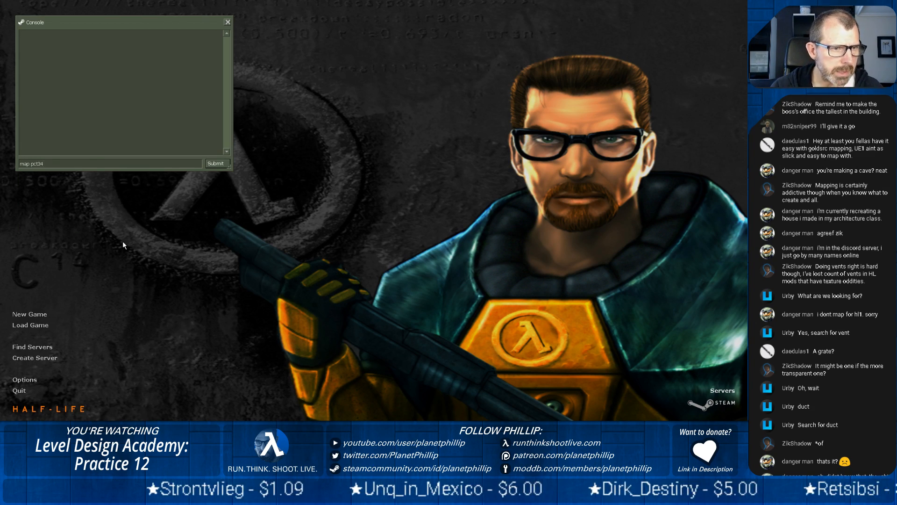
key("Return")
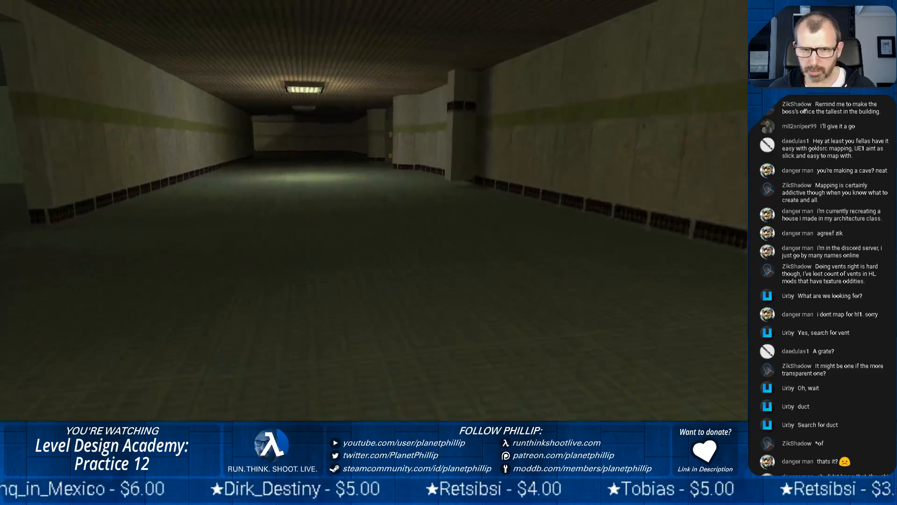
Walk from the starting corridor down the ramp and along the railed walkway to examine the rock-walled hall
key("w")
key("w")
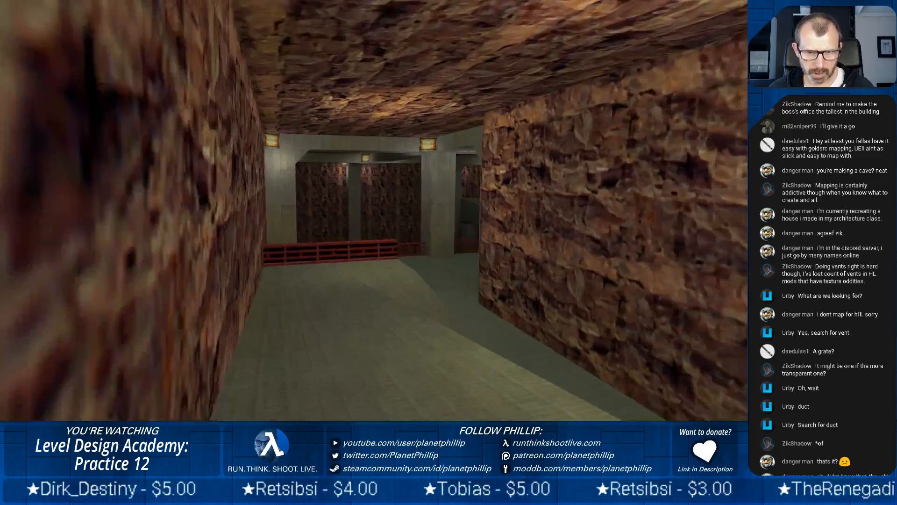
key("w")
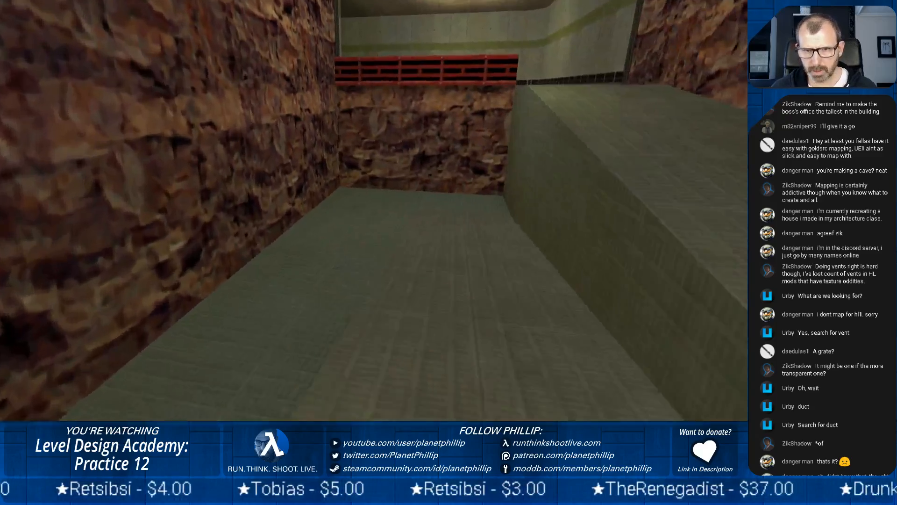
key("w")
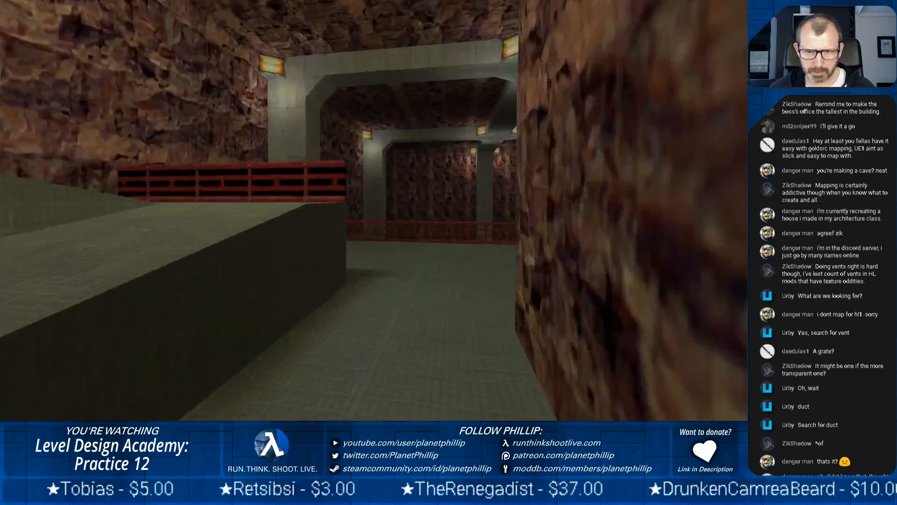
key("w")
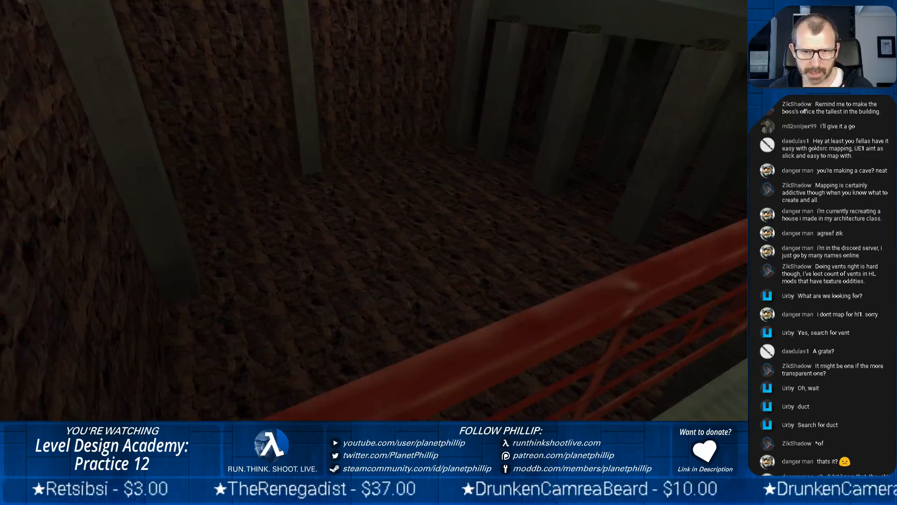
key("w")
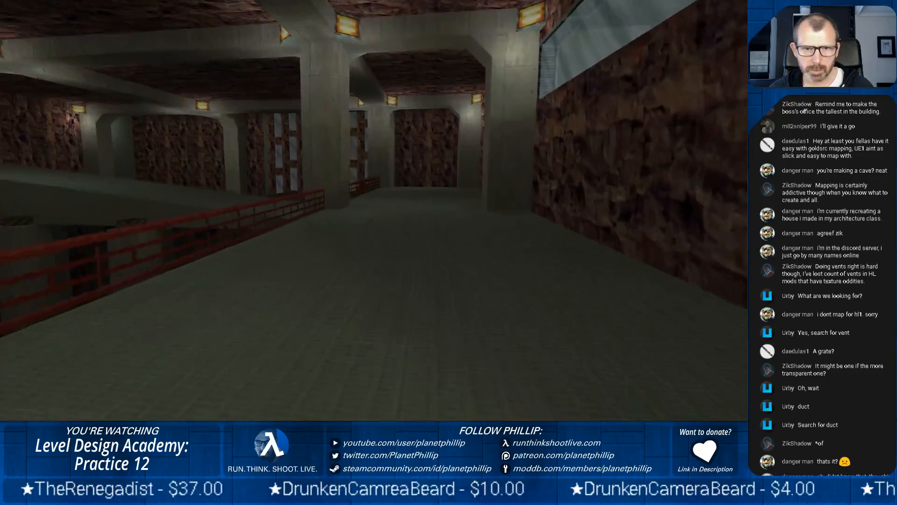
key("w")
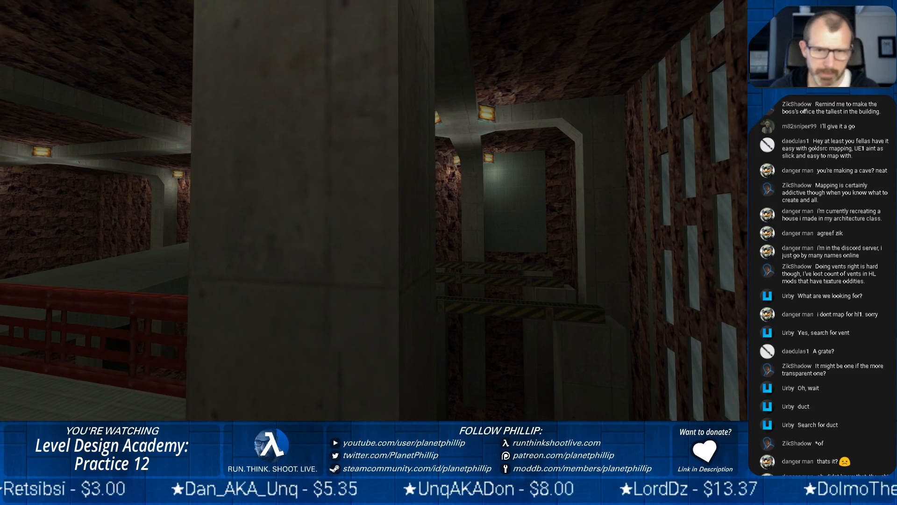
Examine the pit's striped beams, concrete pillars, central walkway and windowed rock wall from the railing and ledge
key("a")
key("a")
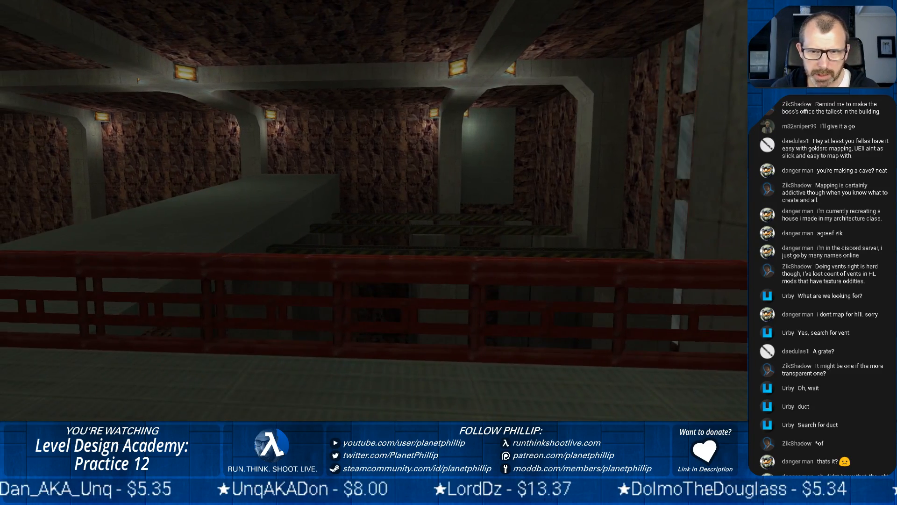
key("w")
key("w")
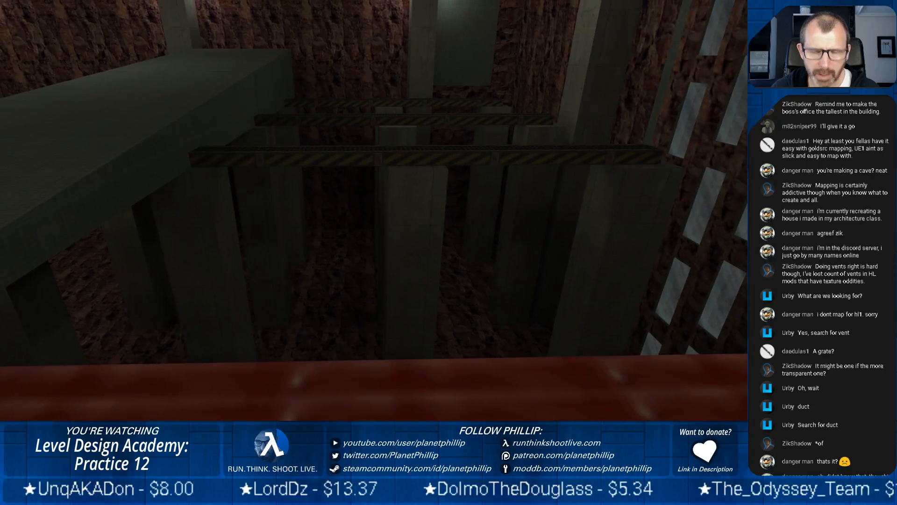
key("s")
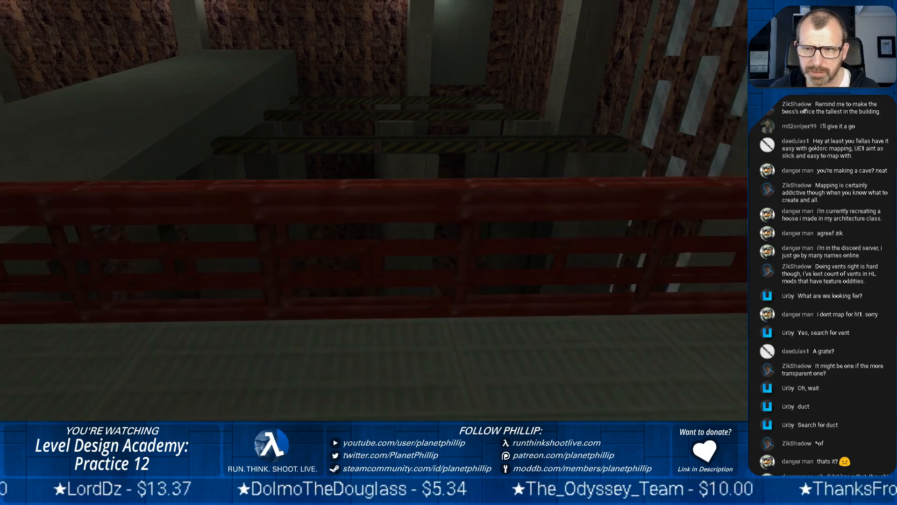
key("w")
key("a")
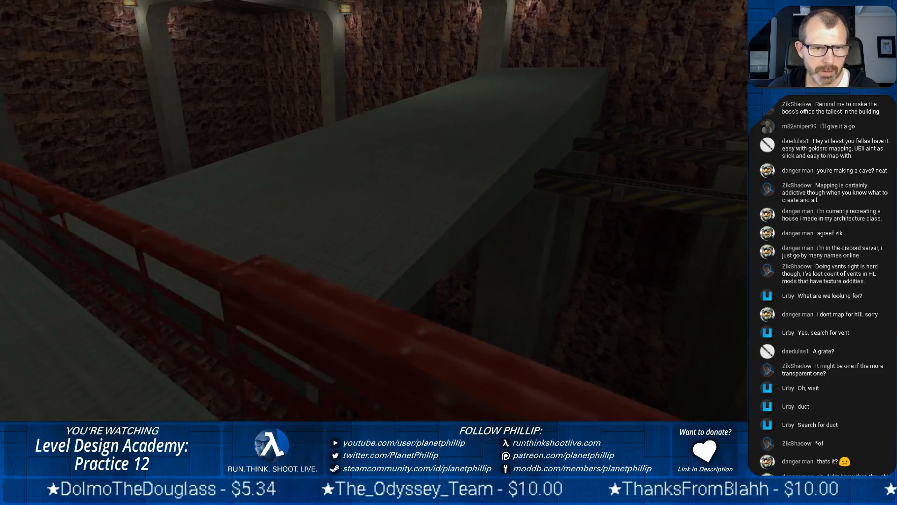
key("a")
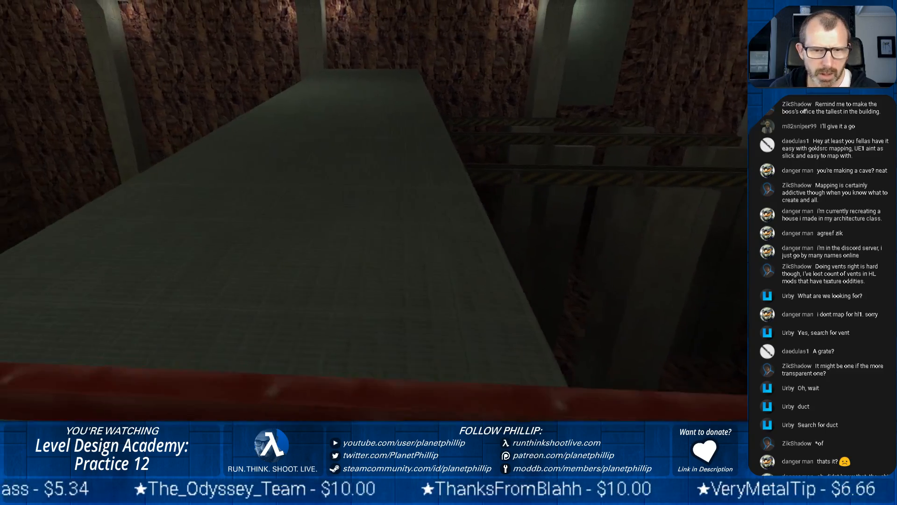
key("d")
key("s")
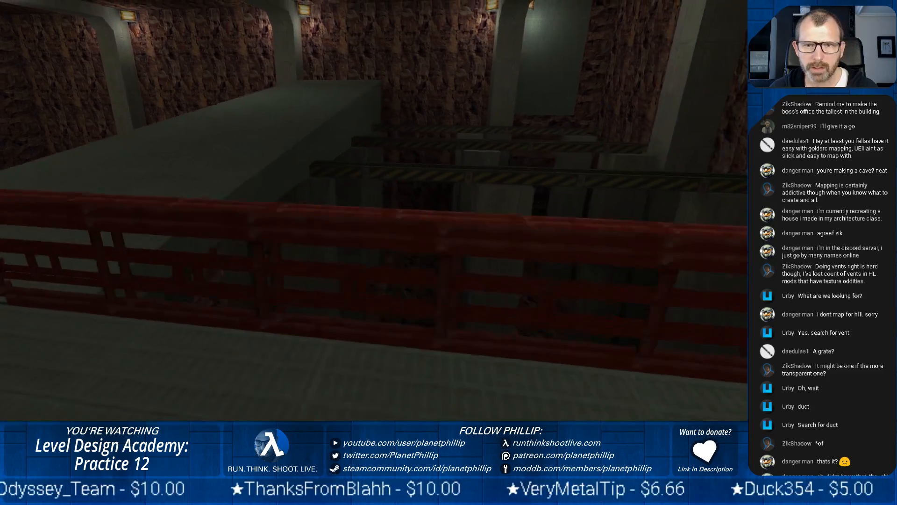
key("d")
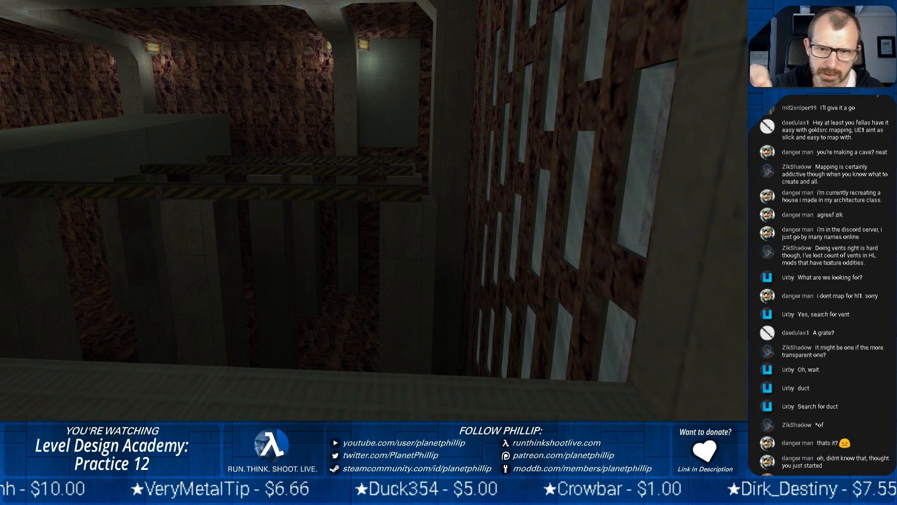
key("w")
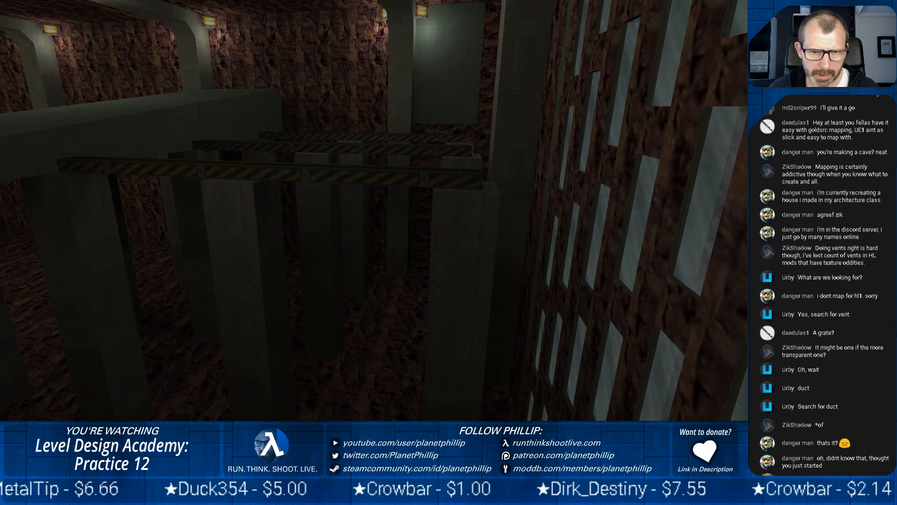
key("s")
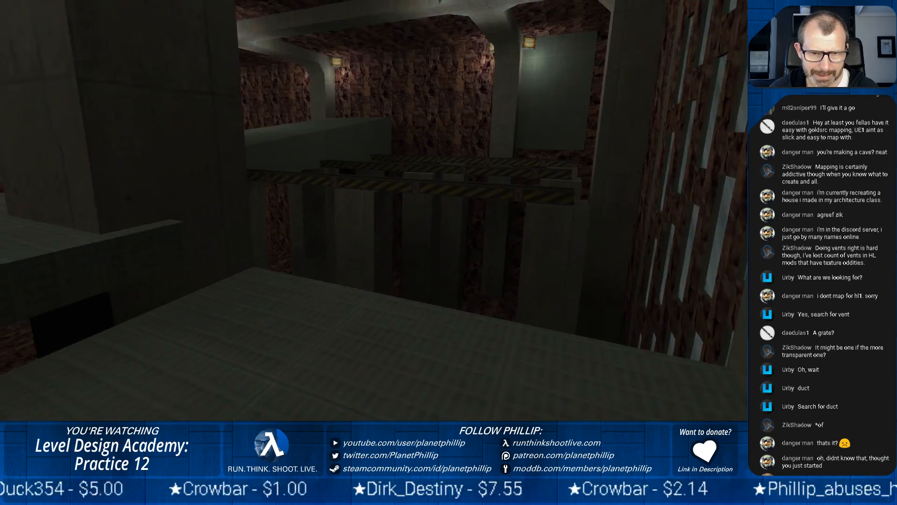
Walk back along the lower walkway and up the ramp to examine the ramp area and its railings
key("w")
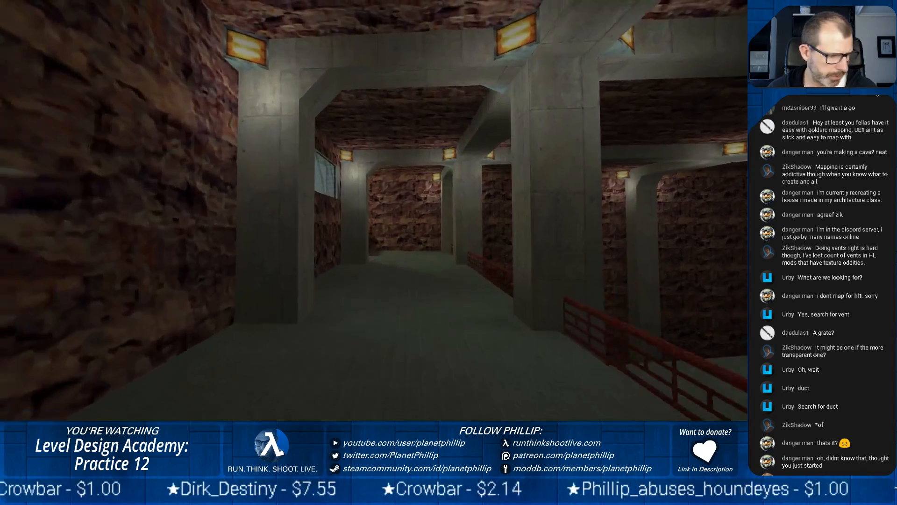
key("w")
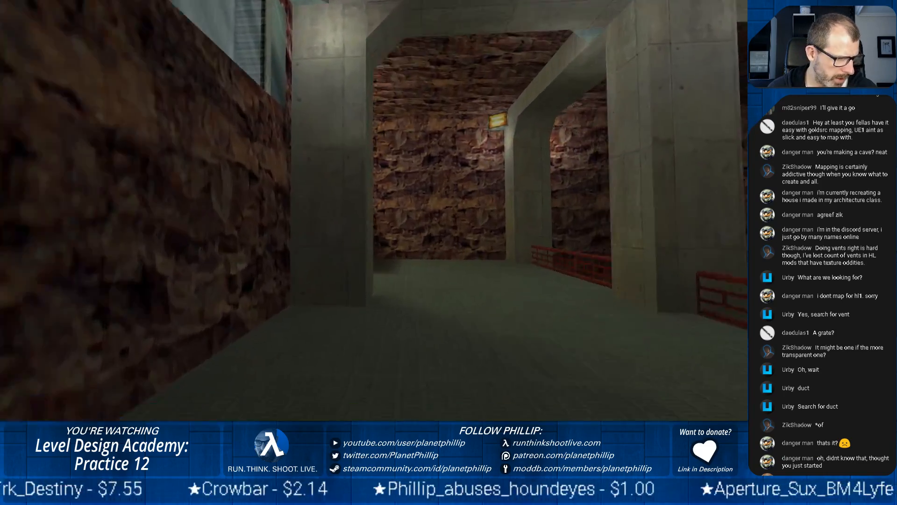
key("w")
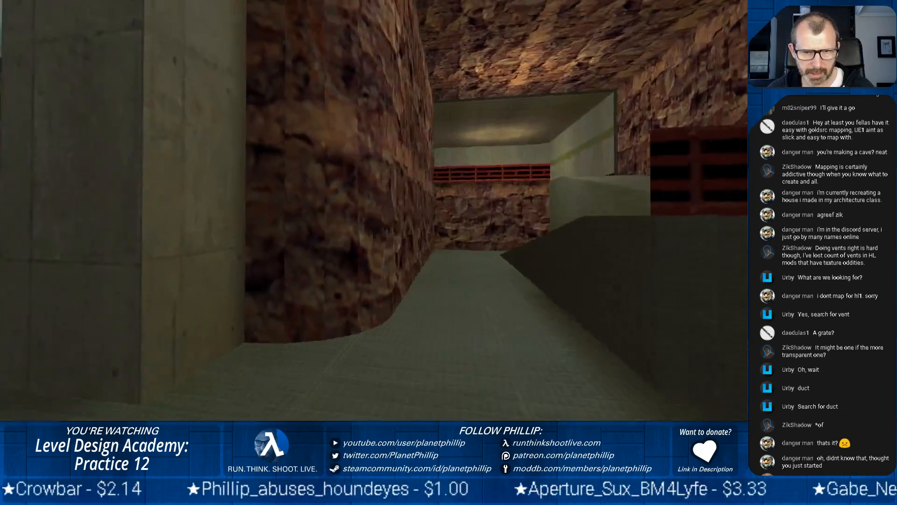
key("w")
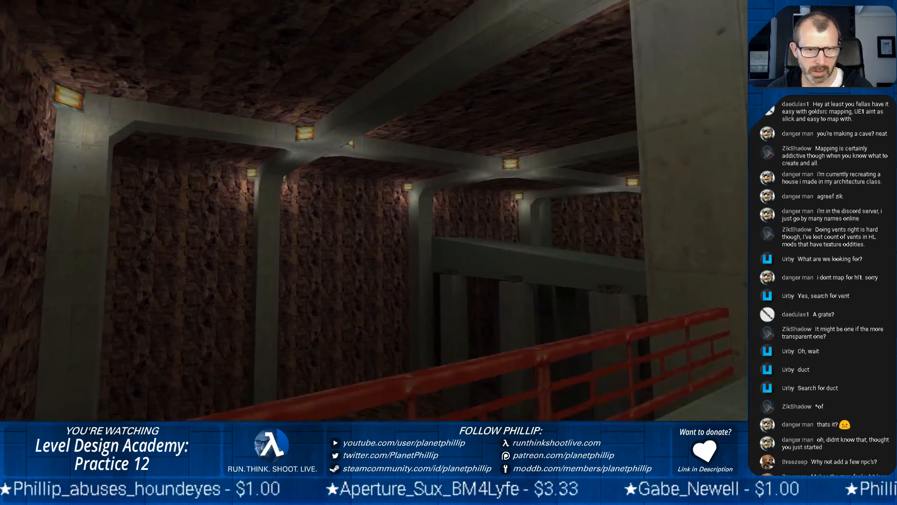
key("w")
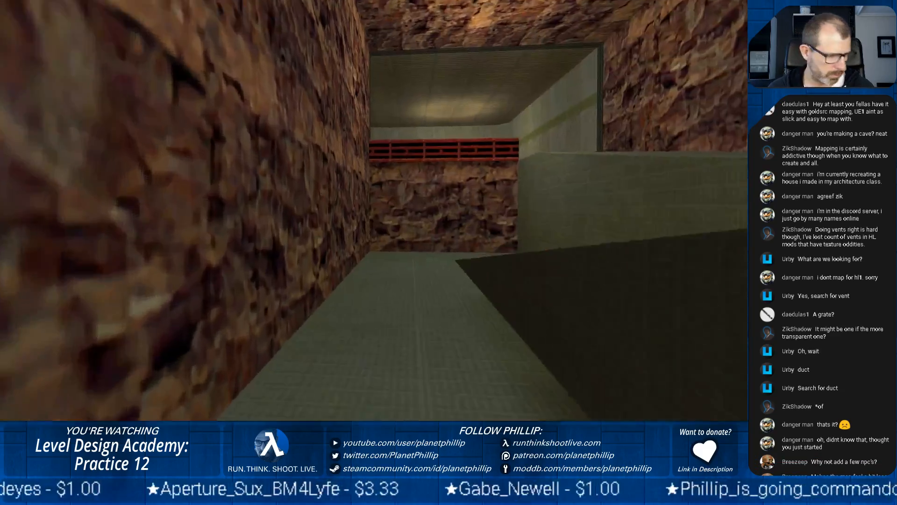
key("w")
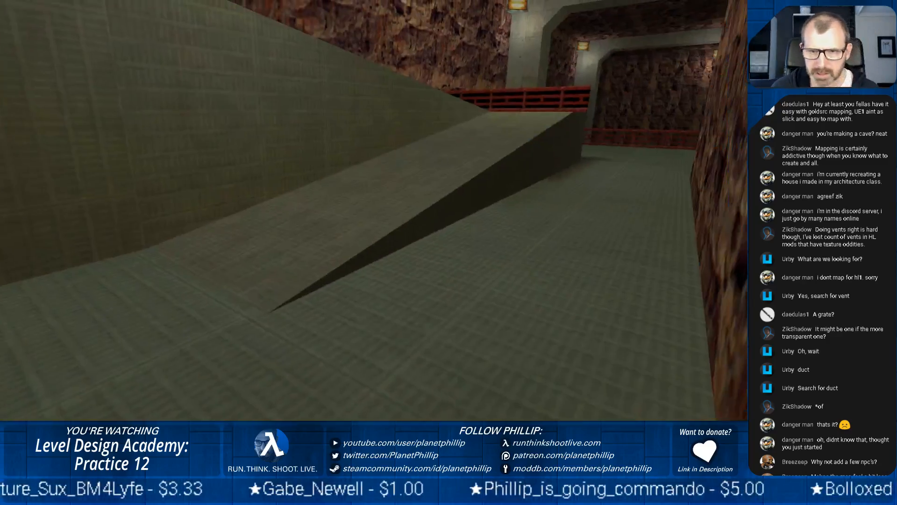
key("w")
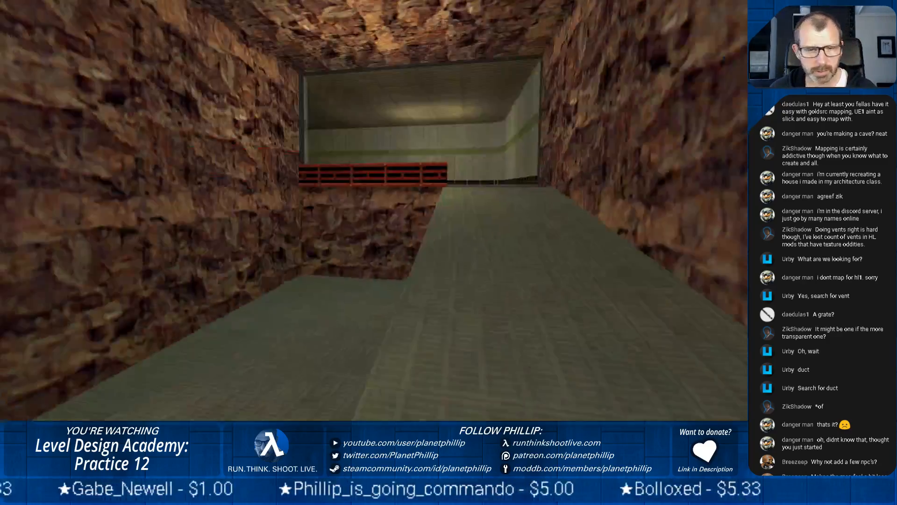
key("w")
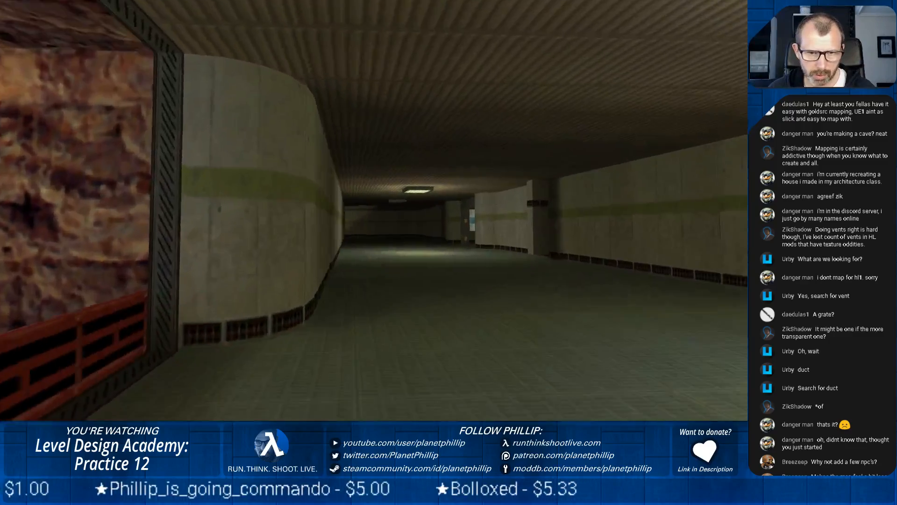
Walk along the green-striped corridor to its far opening and examine the rock-walled shaft with its translucent column and wall vents
key("w")
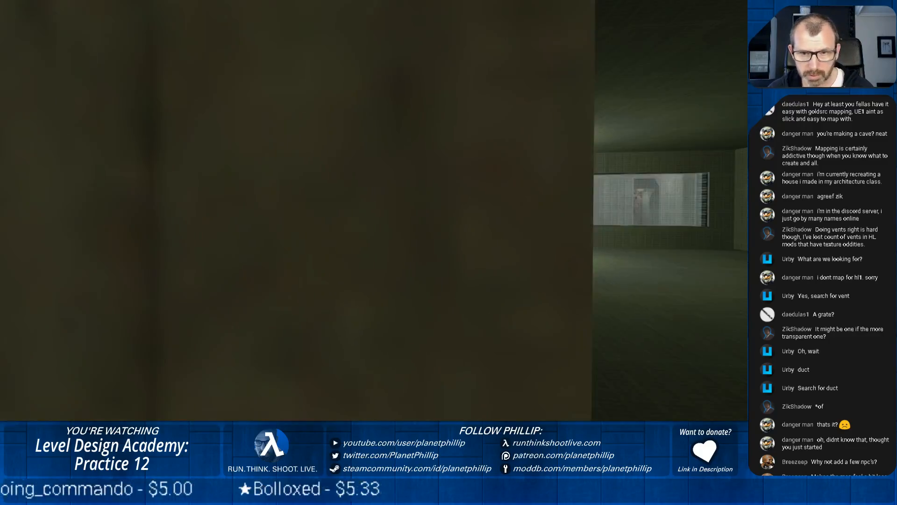
key("w")
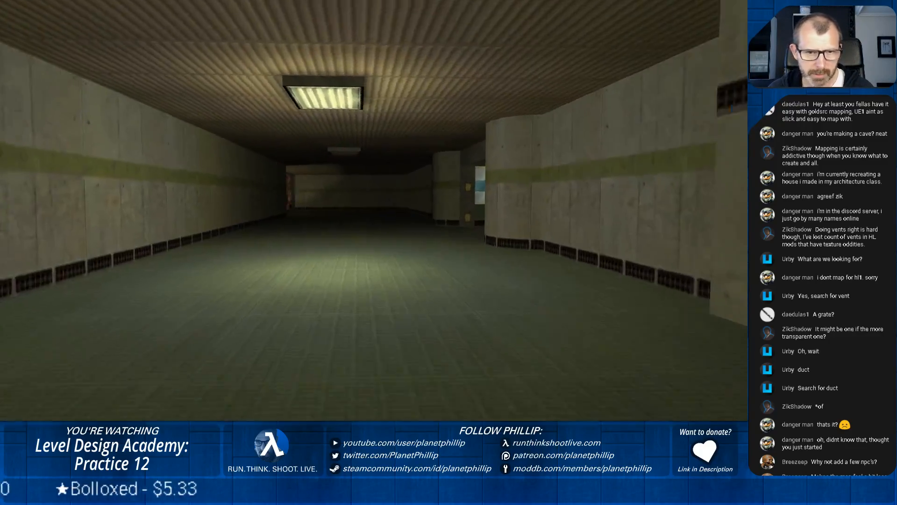
key("w")
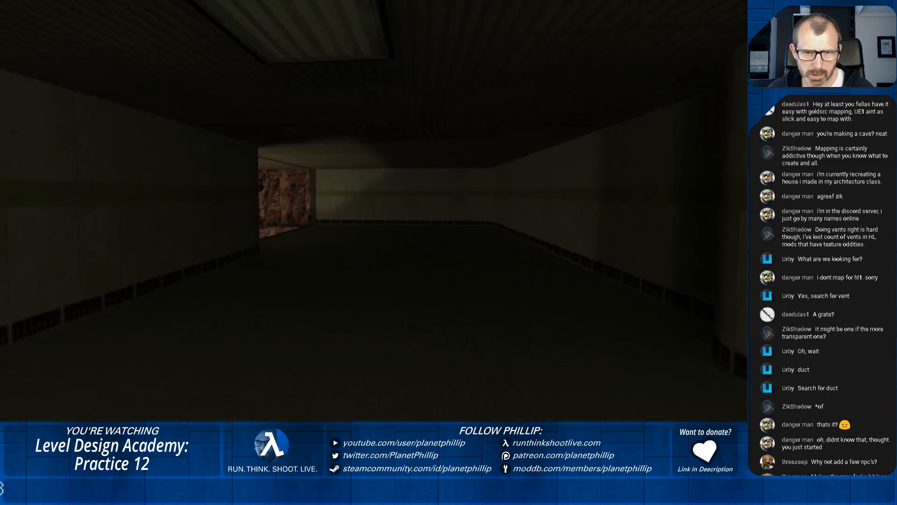
key("w")
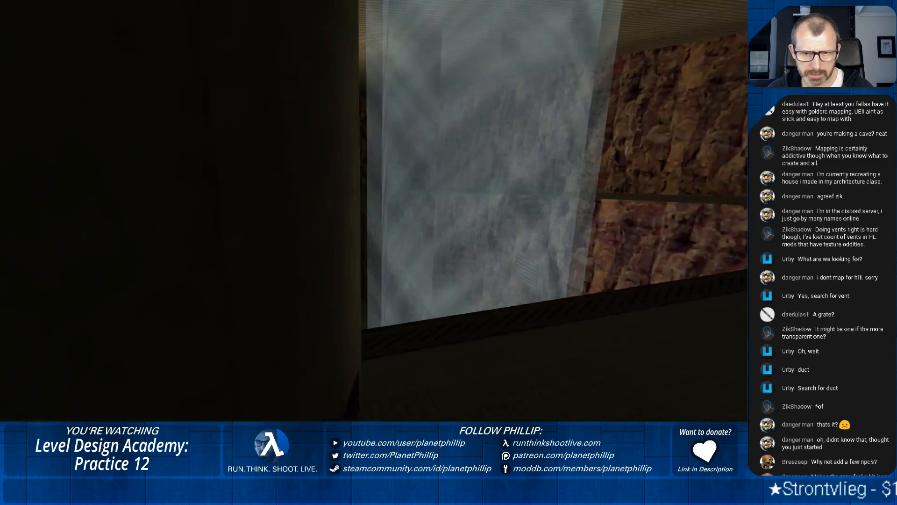
key("w")
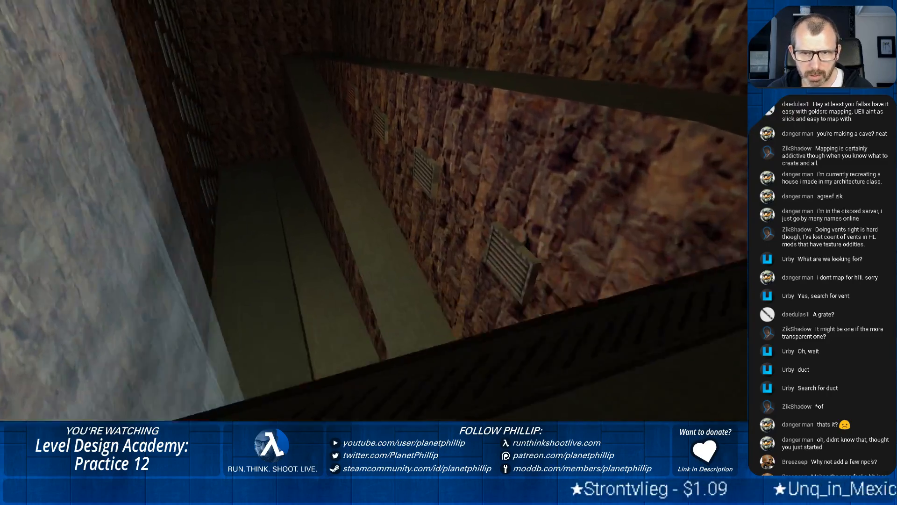
key("s")
key("d")
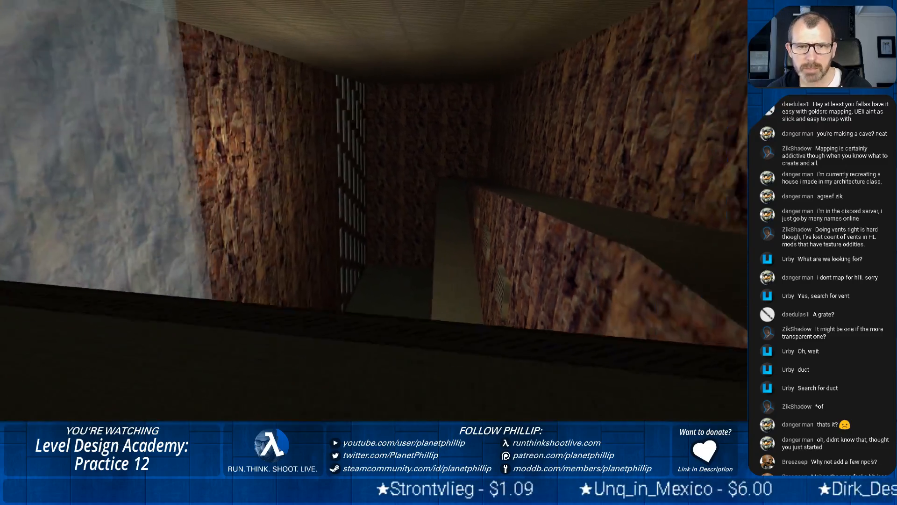
Walk from the corridor opening along the upper rock ledge to examine the windowed wall at its far end
key("w")
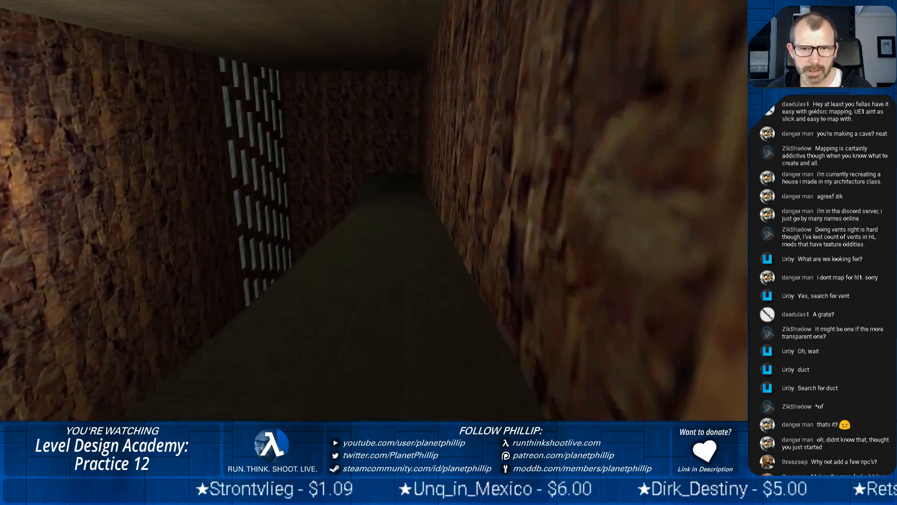
key("w")
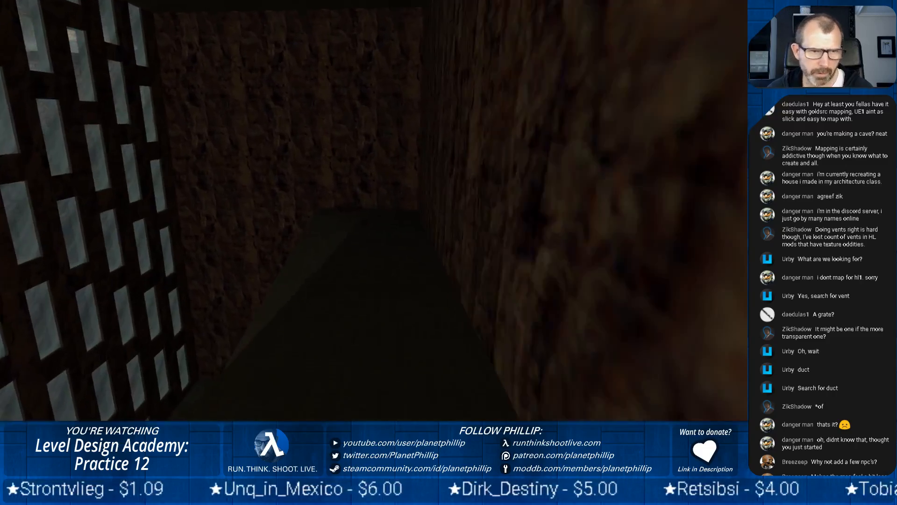
key("w")
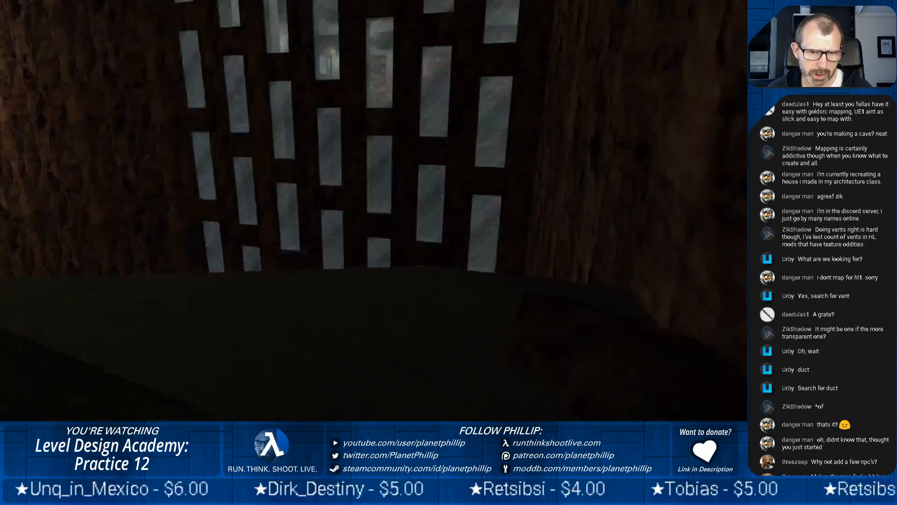
key("w")
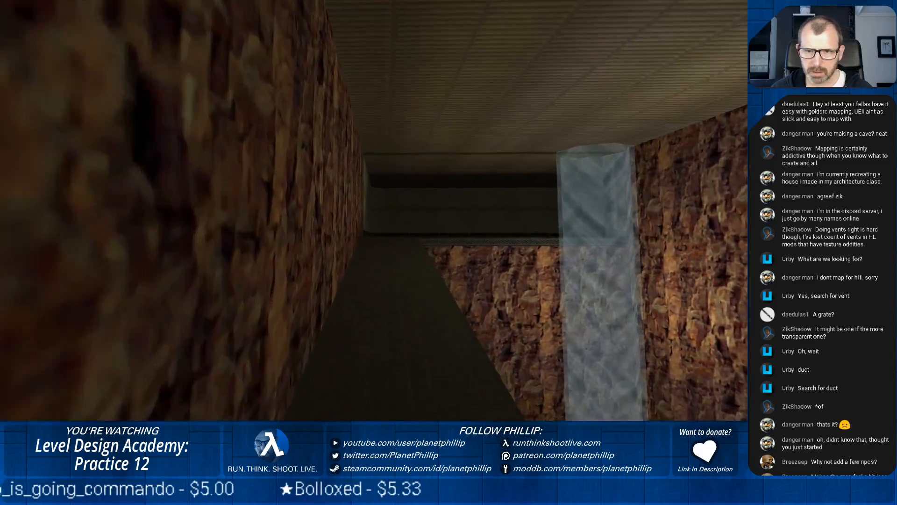
Return along the ledge to the corridor opening and examine the wall vents and lower walkway below
key("w")
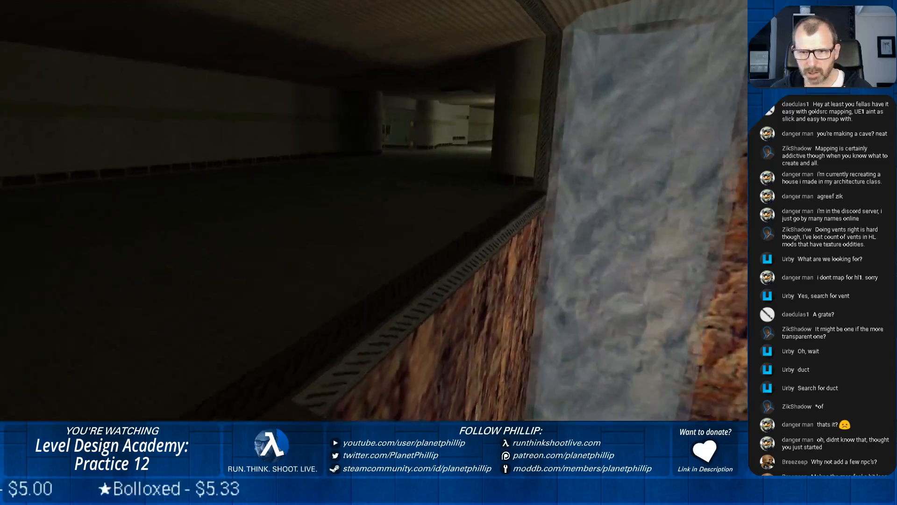
key("w")
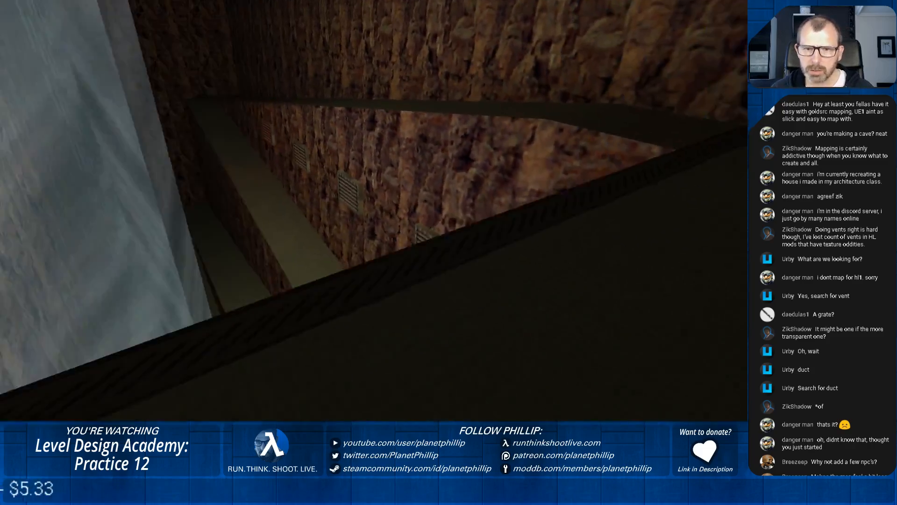
key("w")
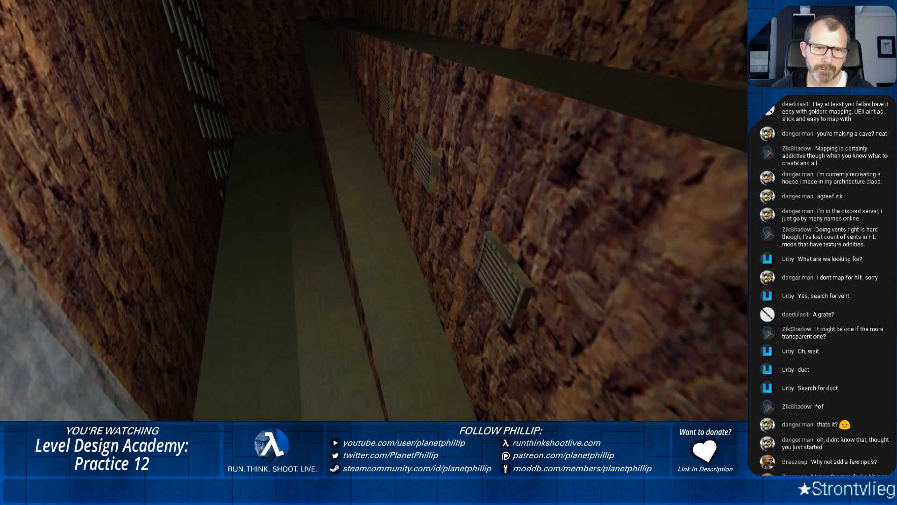
key("s")
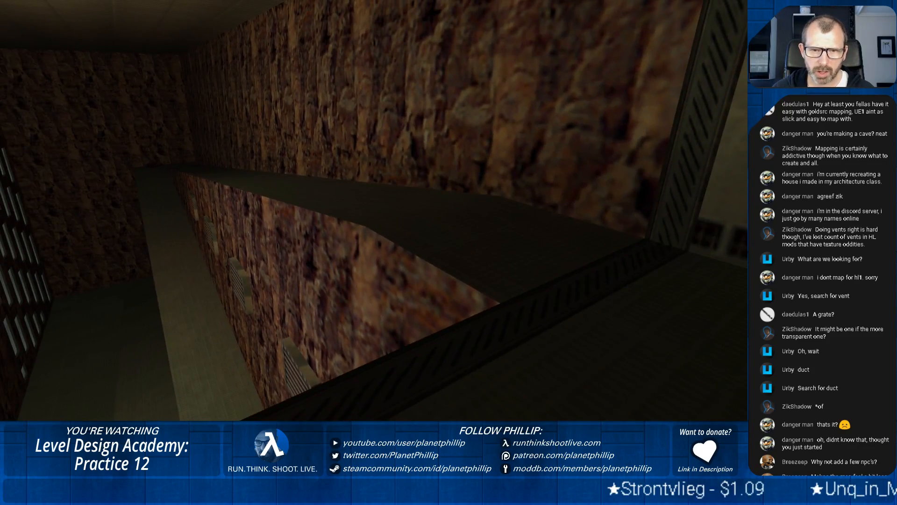
key("w")
key("s")
key("w")
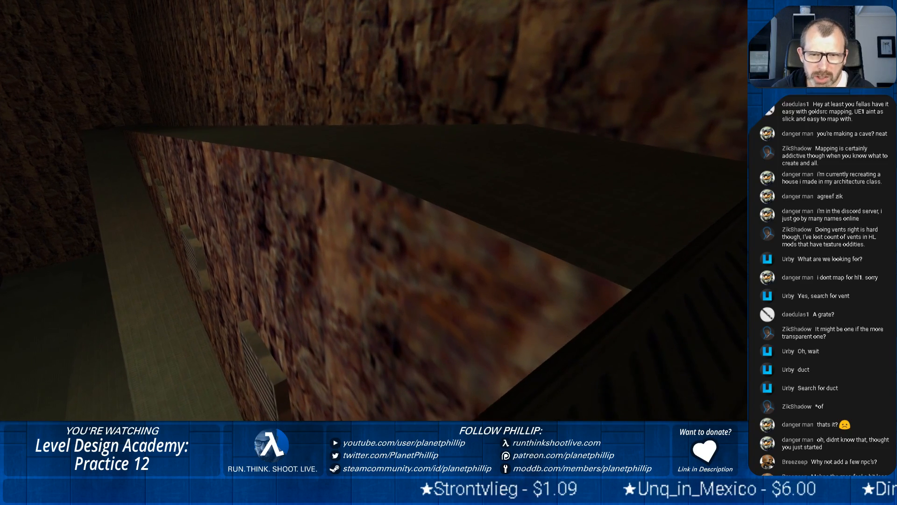
key("w")
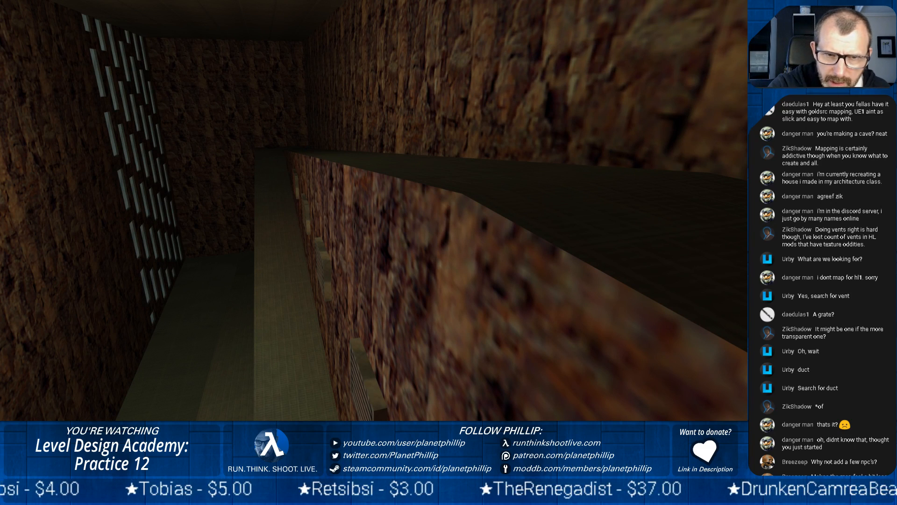
Move back and forth at the corridor opening to examine how the upper ledge meets the trimmed doorway edge
key("s")
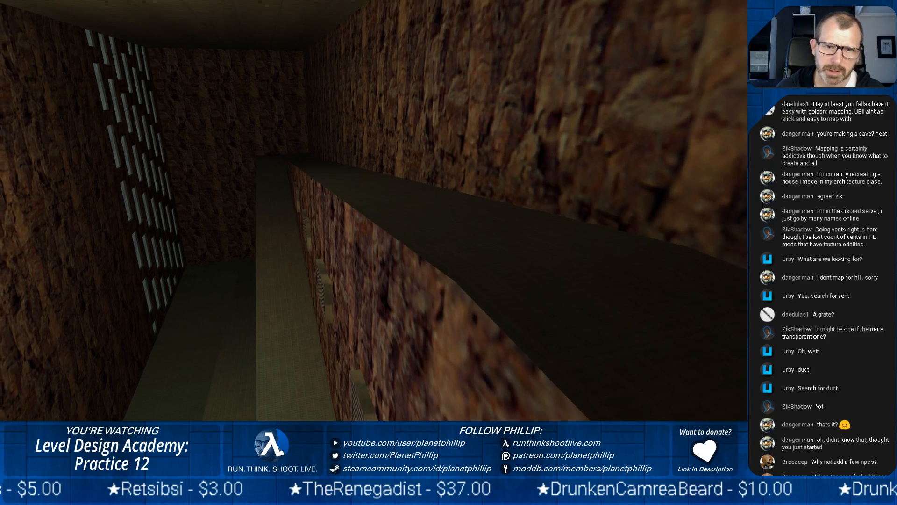
key("s")
key("w")
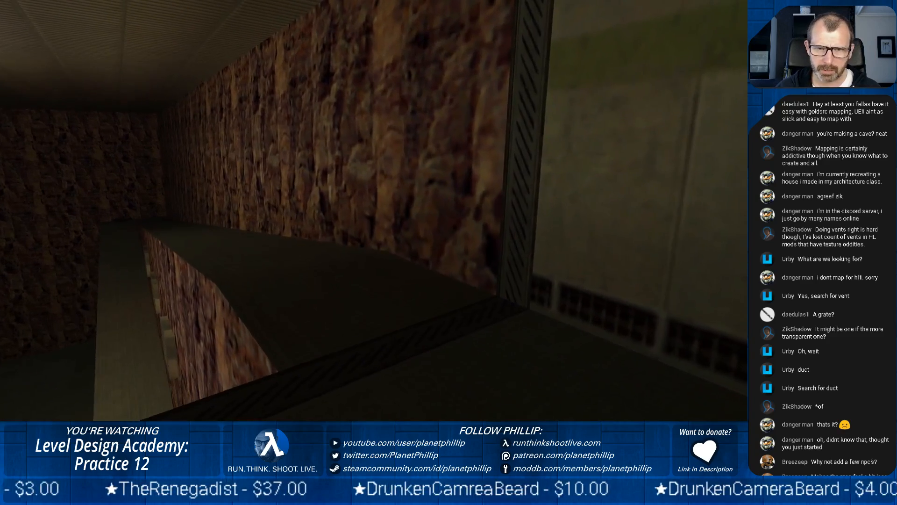
key("s")
key("s")
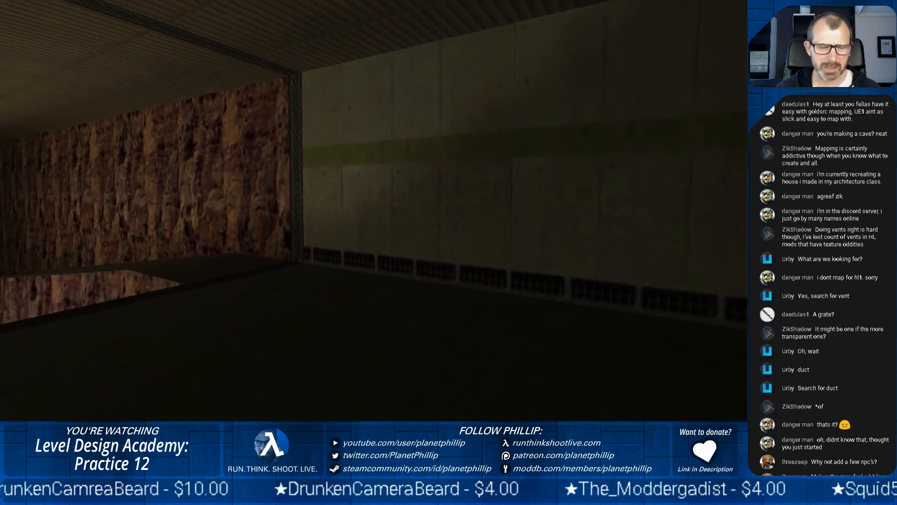
key("w")
key("d")
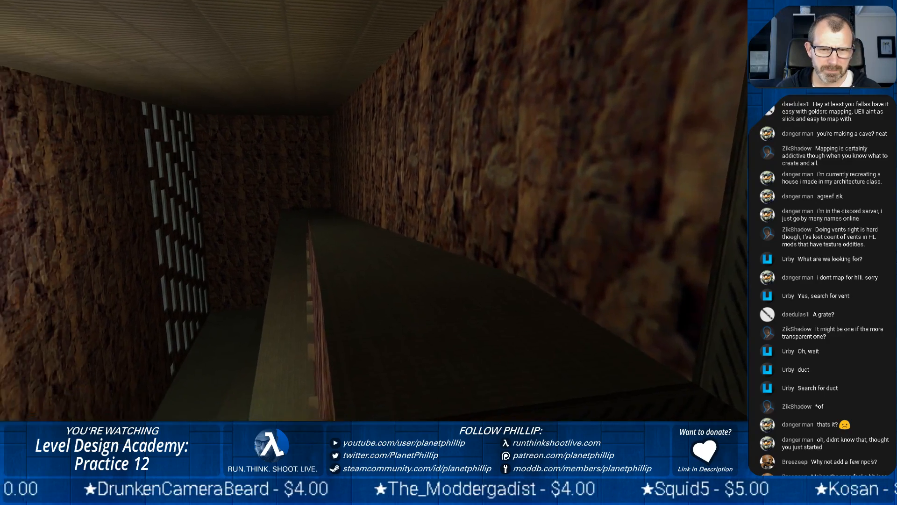
key("a")
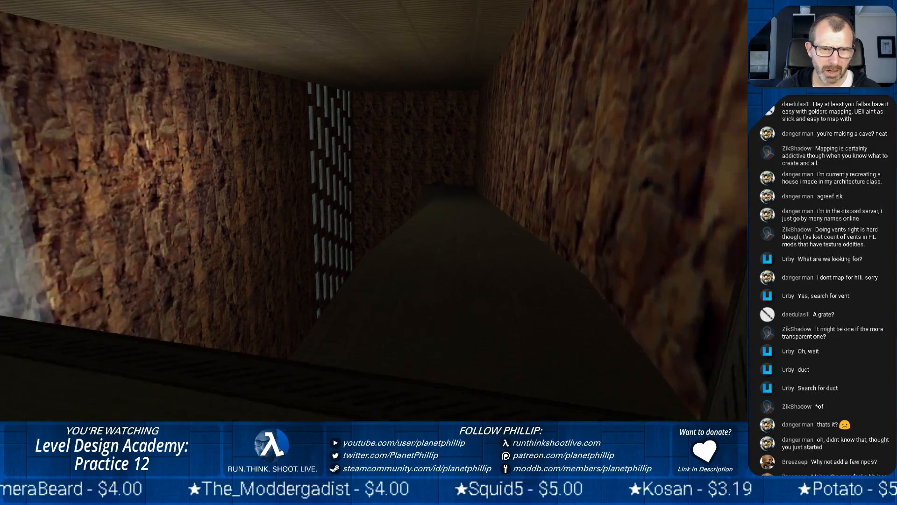
key("w")
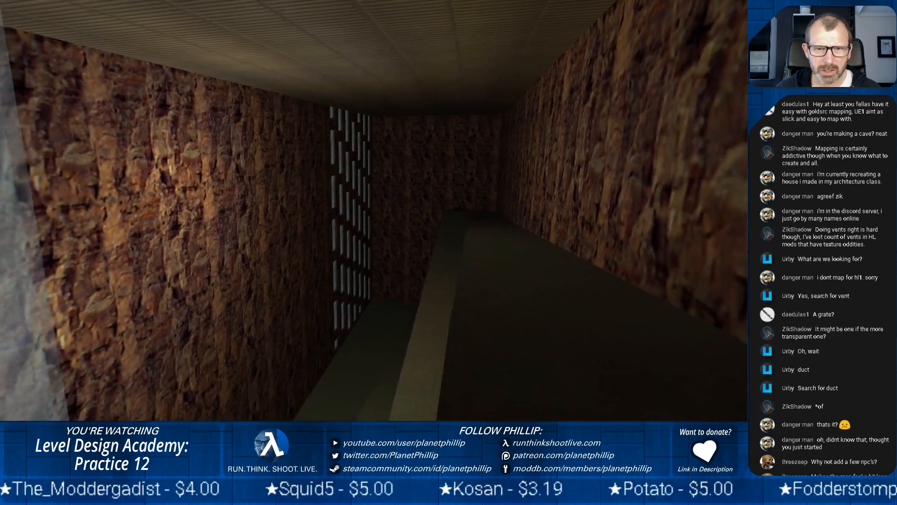
Walk out onto the ledge to examine the opposite rock wall between the translucent column and the windows
key("w")
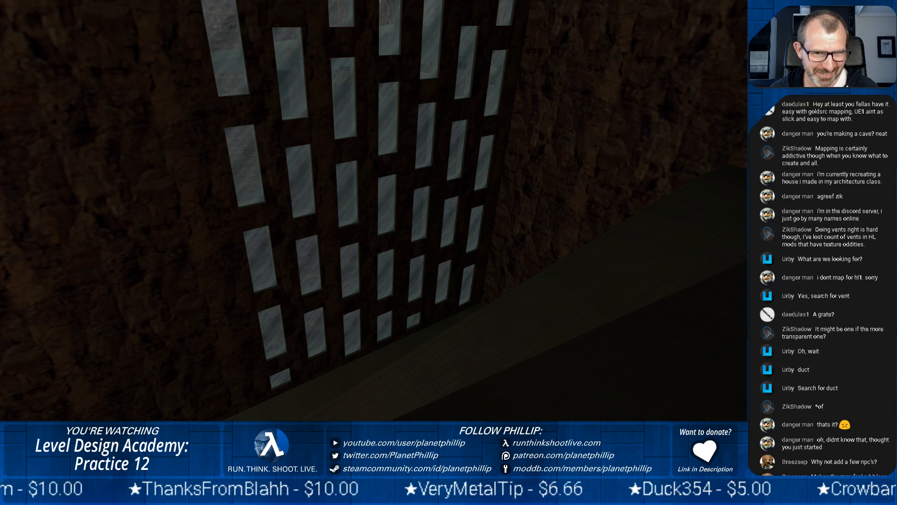
key("w")
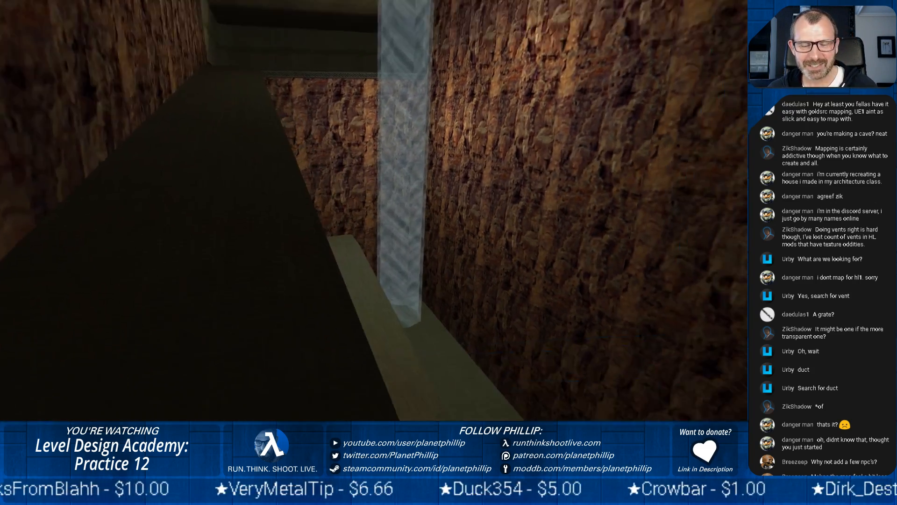
key("w")
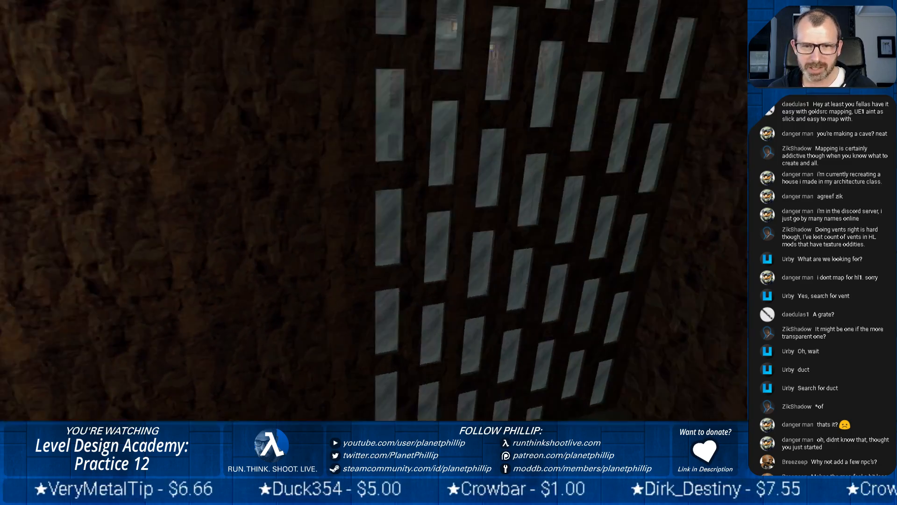
key("a")
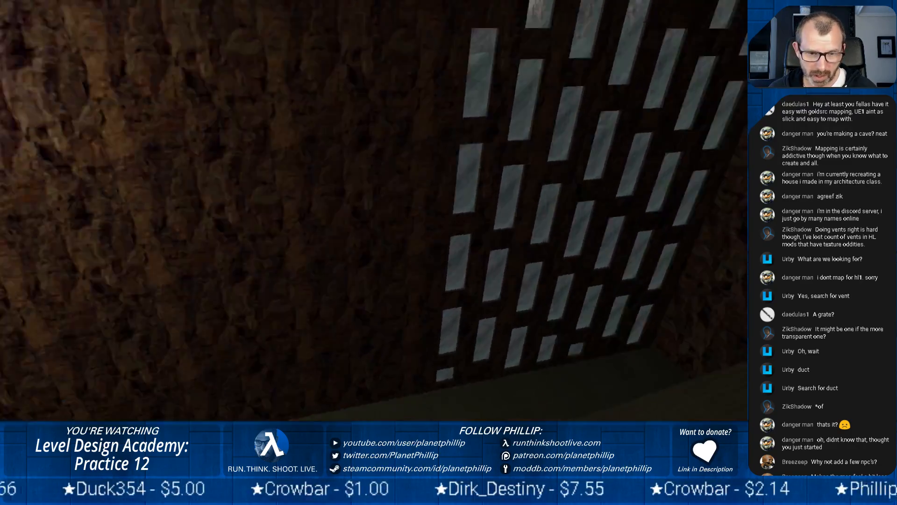
key("w")
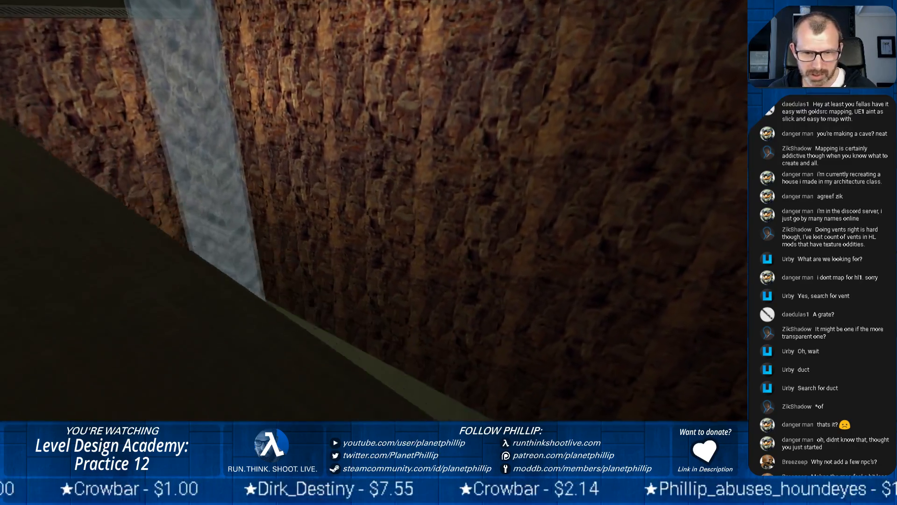
key("w")
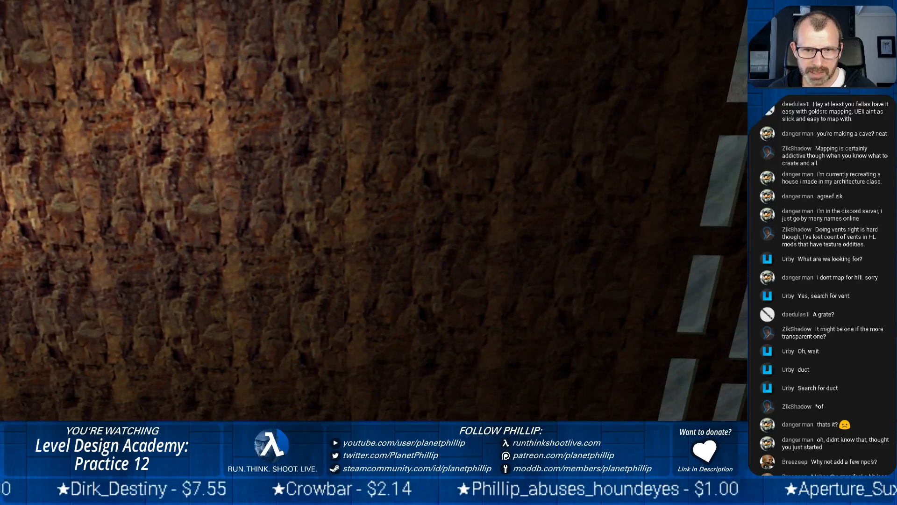
key("s")
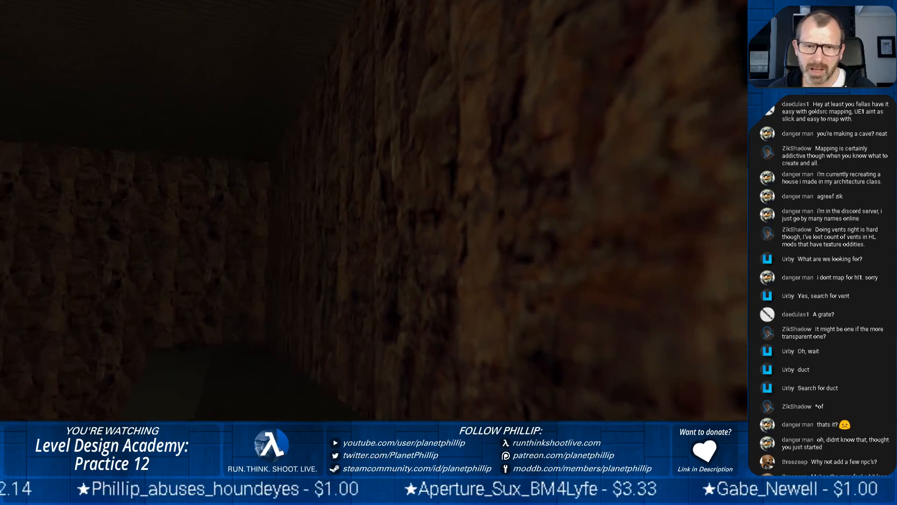
Leave the dark end of the ledge and walk back through the corridor to examine its ceiling lights and walls
key("w")
key("w")
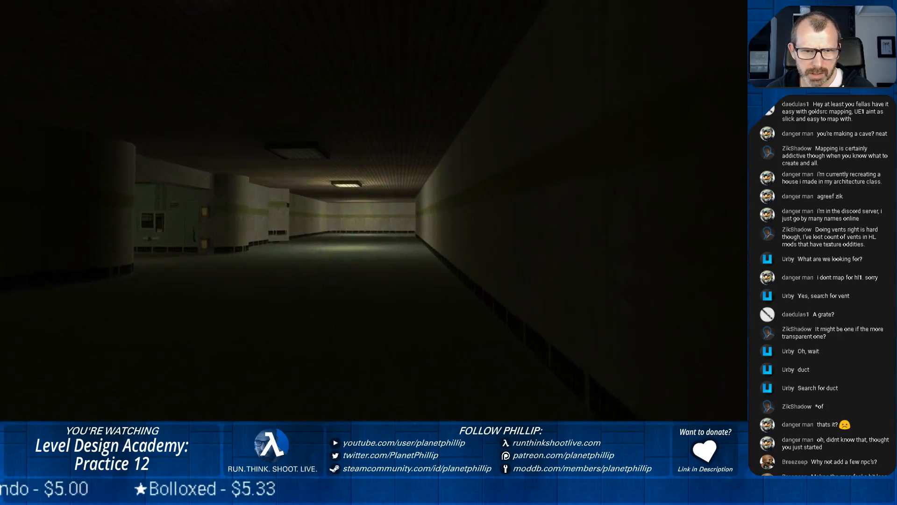
key("w")
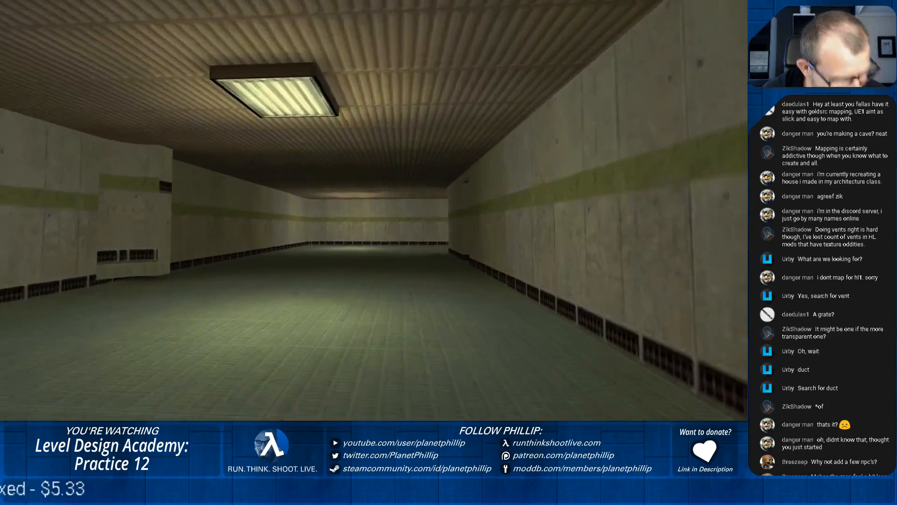
key("w")
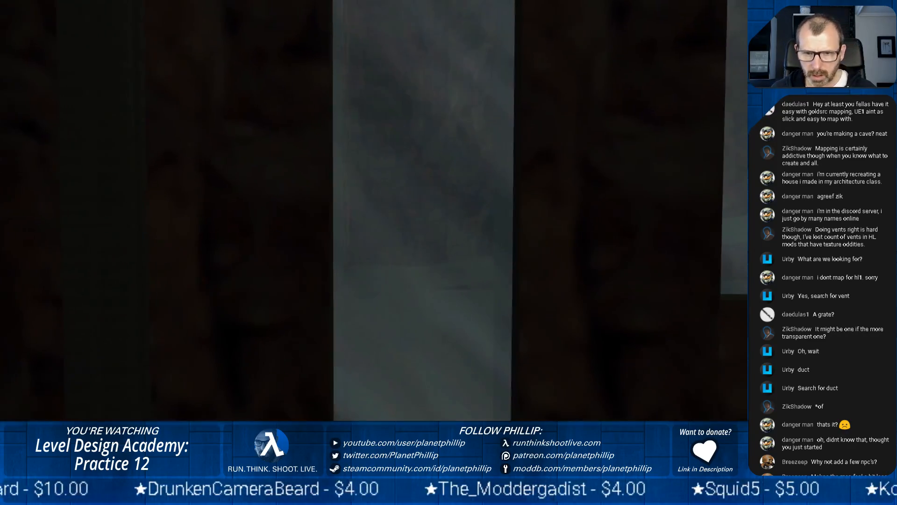
Examine the windowed rock wall and concrete pillars up close from the dark rock floor, backing away for a wider view
key("w")
key("s")
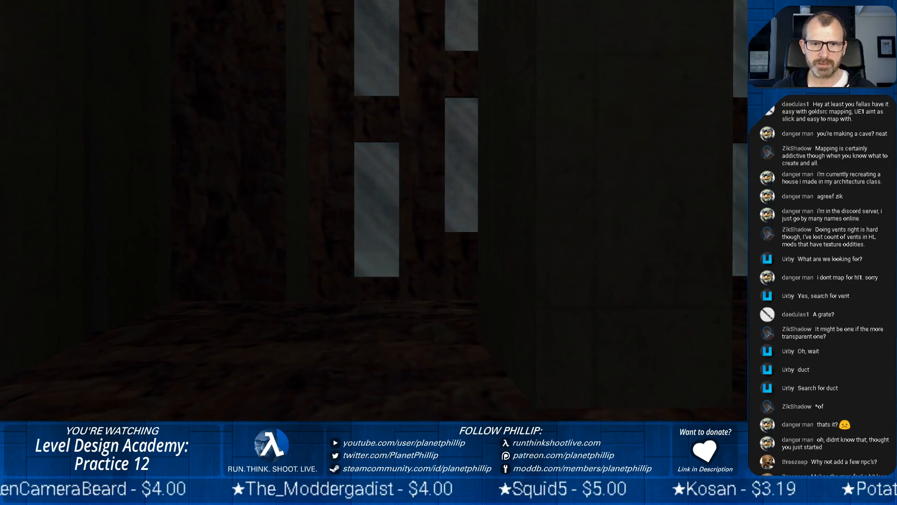
key("d")
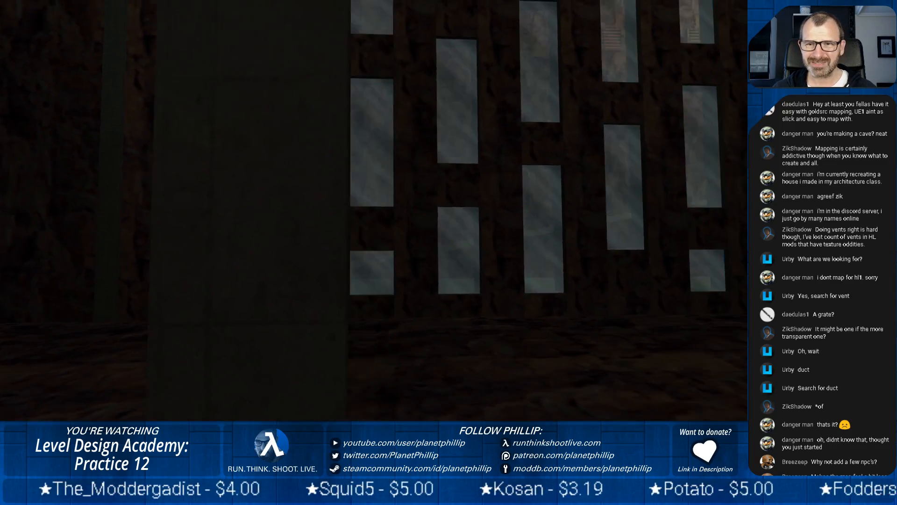
key("s")
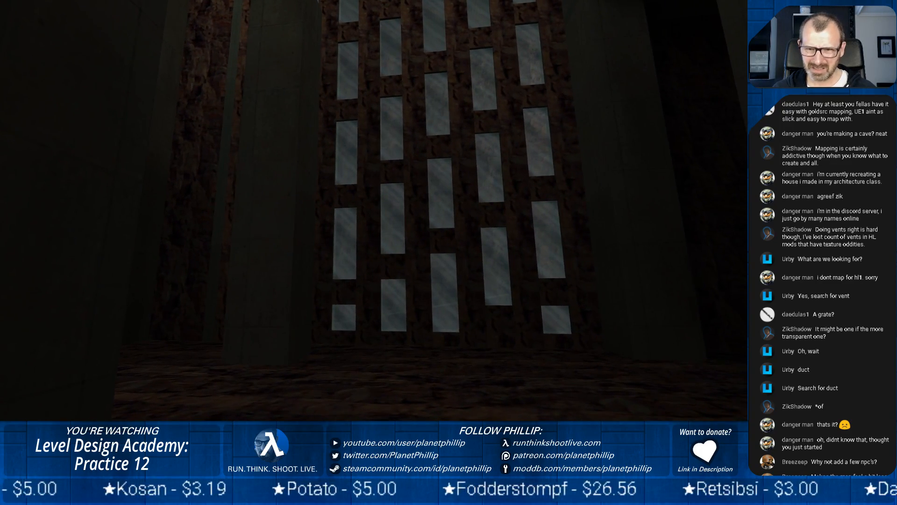
Walk across the dark rock floor between the concrete pillars to examine the rock walls and glass windows up close
key("w")
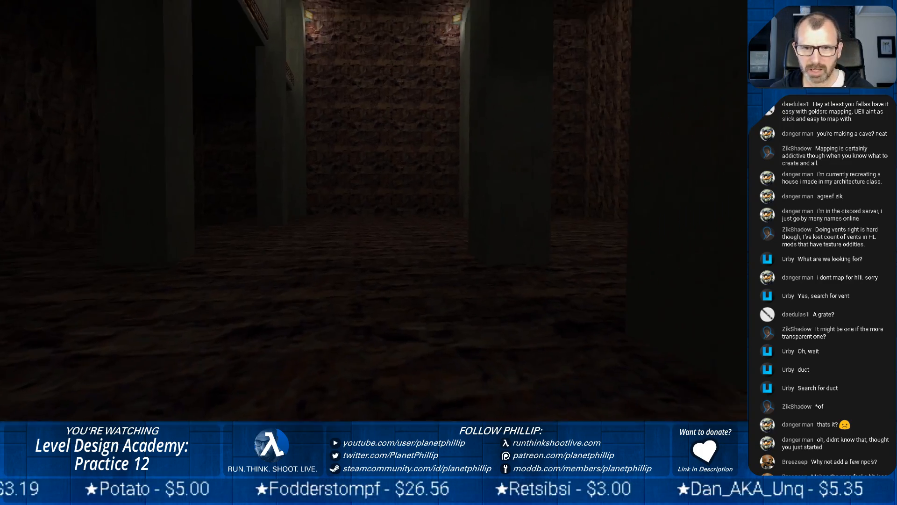
key("w")
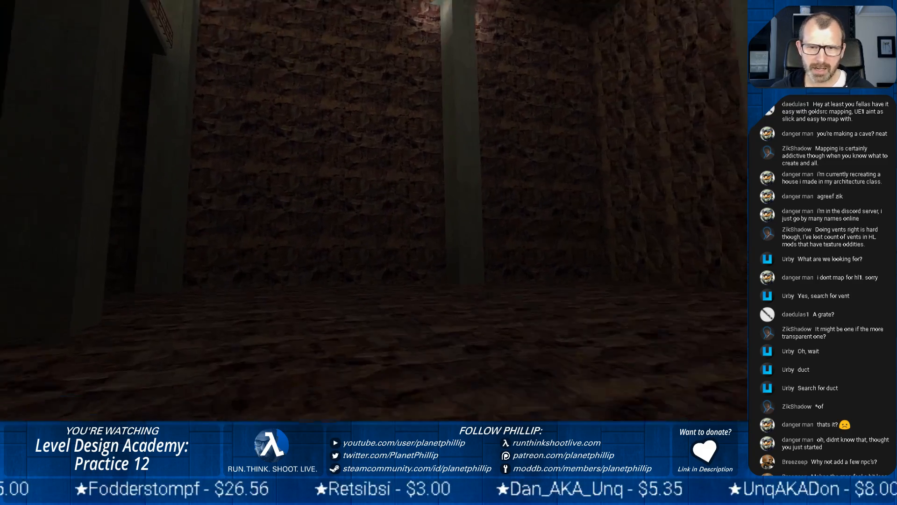
key("w")
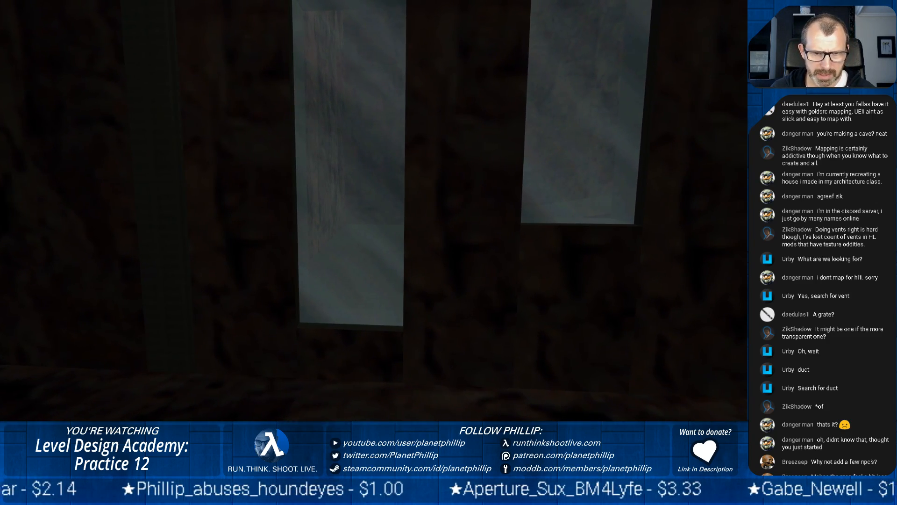
Pause the game test and switch to the J.A.C.K. map editor with pct34 open
key("Escape")
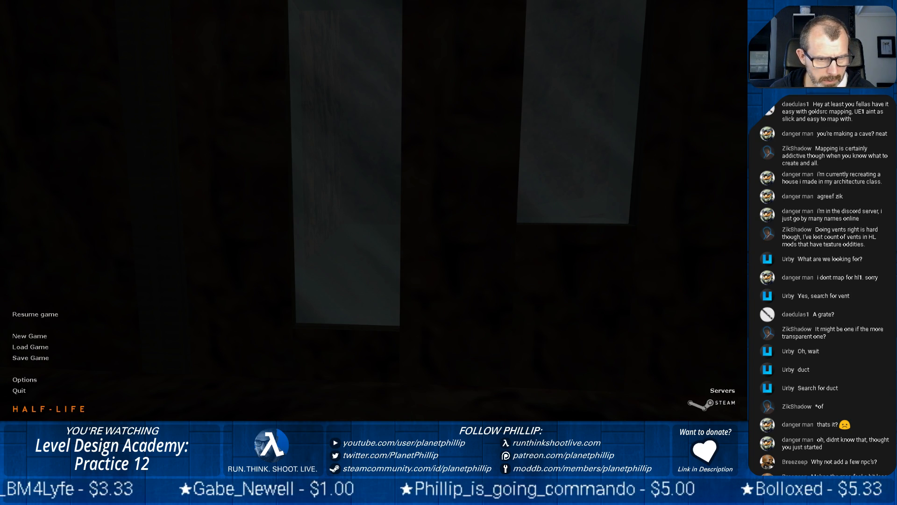
key("alt+Tab")
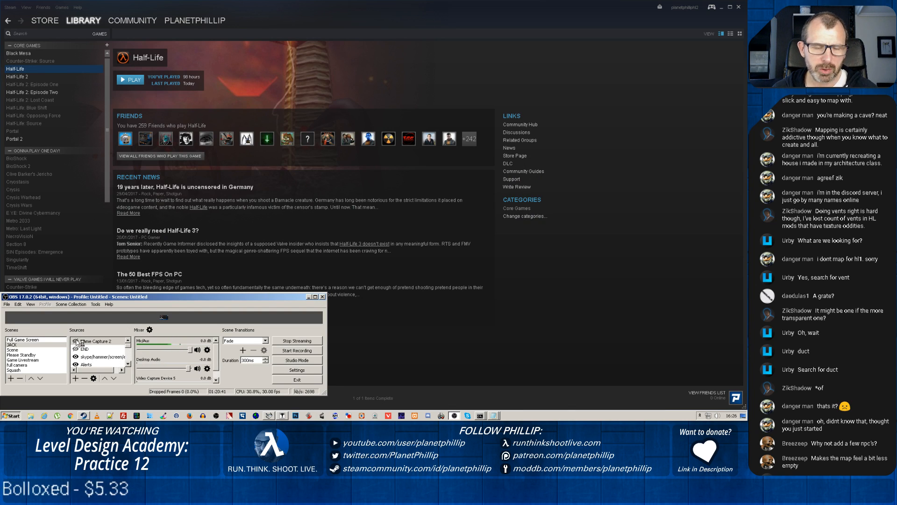
left_click(281, 416)
Change the entity class of the end glass window in the rock wall from func_wall to func_breakable
left_click_drag(111, 187, 103, 183)
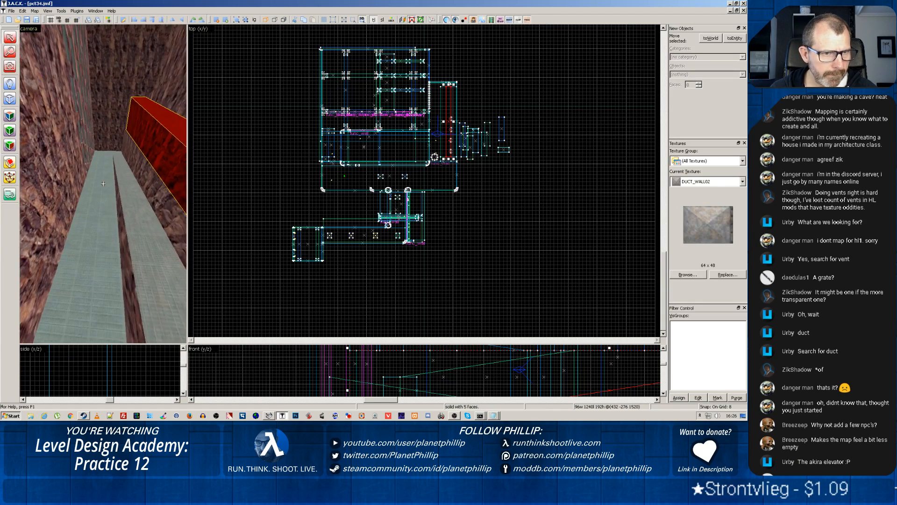
key("w")
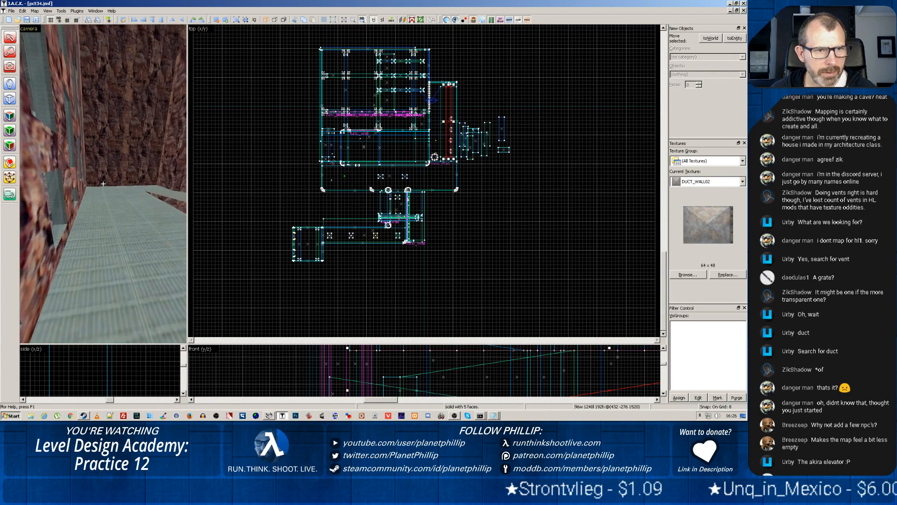
key("w")
key("z")
key("z")
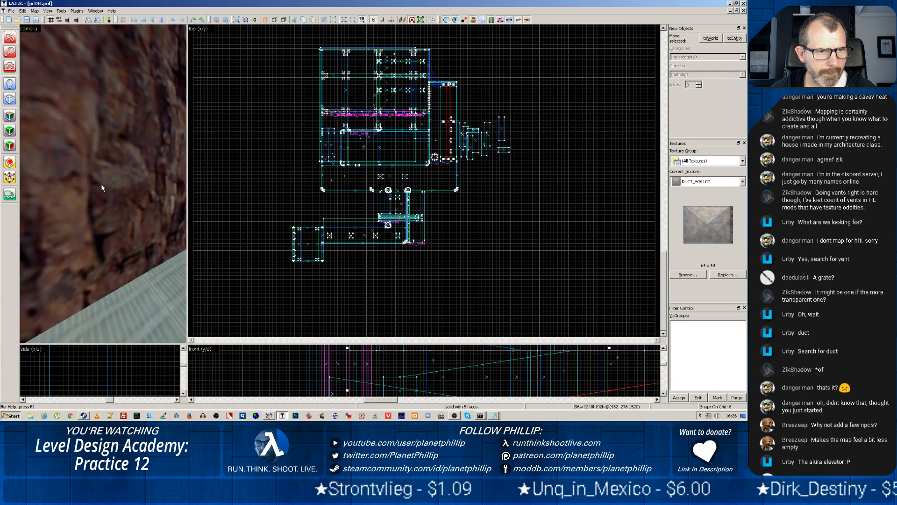
key("z")
scroll(95, 187, "up", 4)
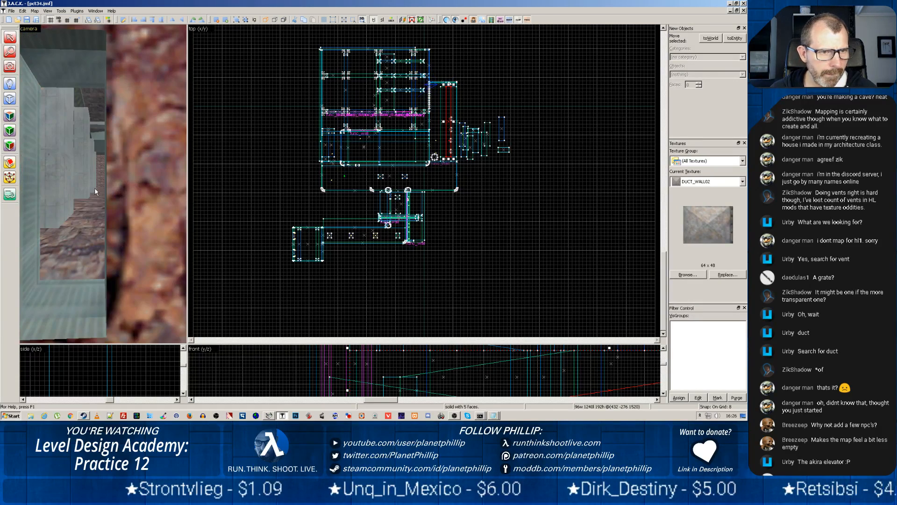
left_click(75, 197)
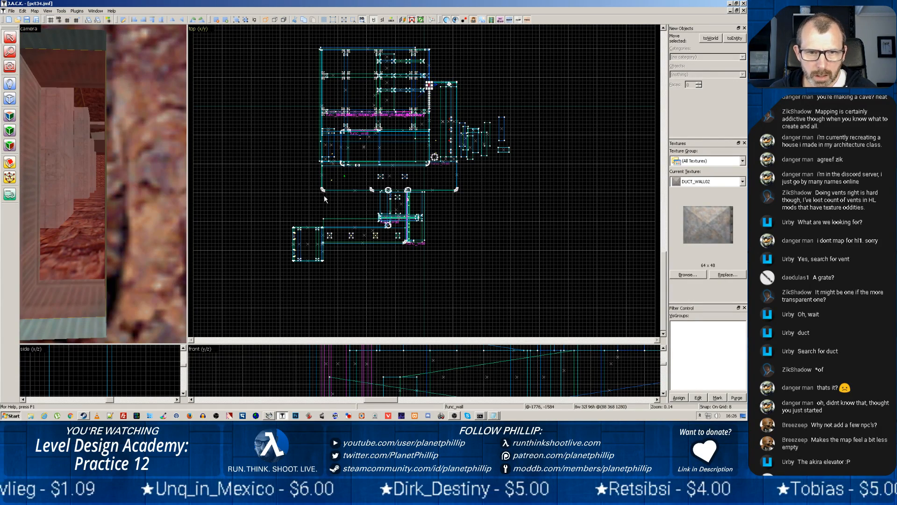
right_click(57, 190)
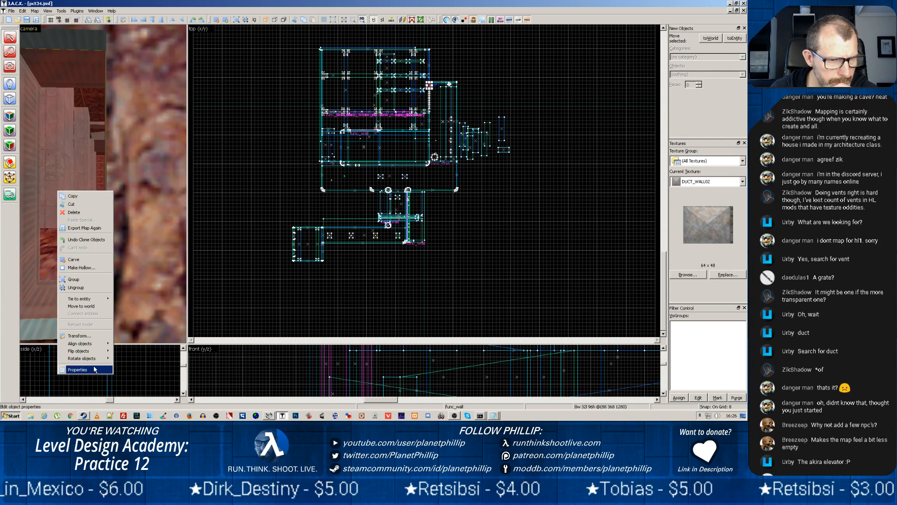
left_click(77, 369)
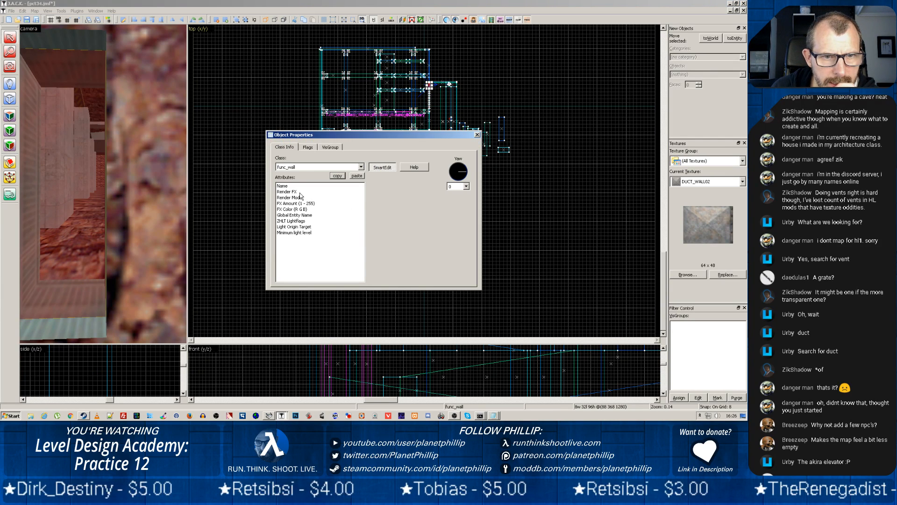
left_click(361, 167)
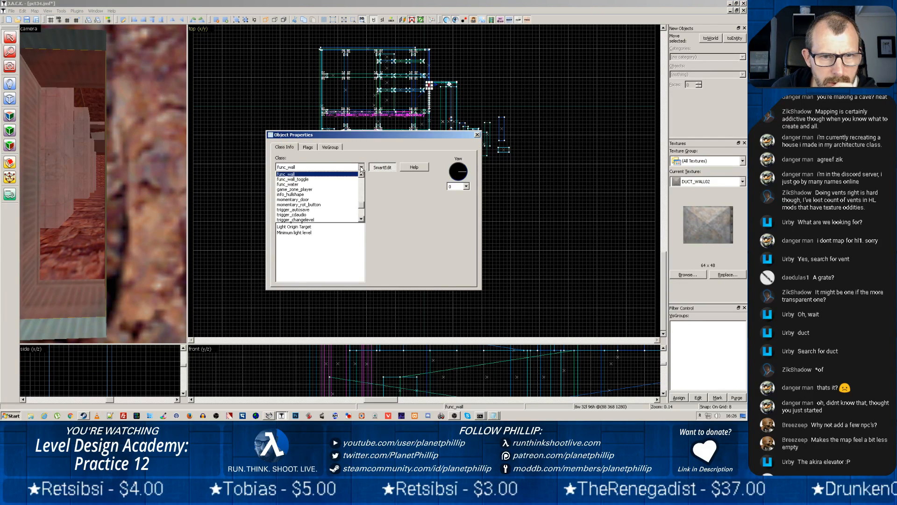
scroll(303, 190, "up", 5)
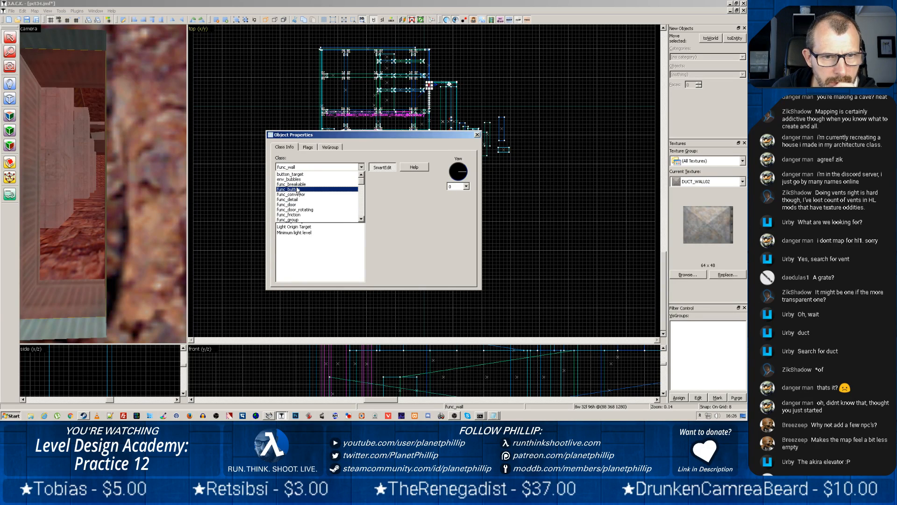
left_click(295, 185)
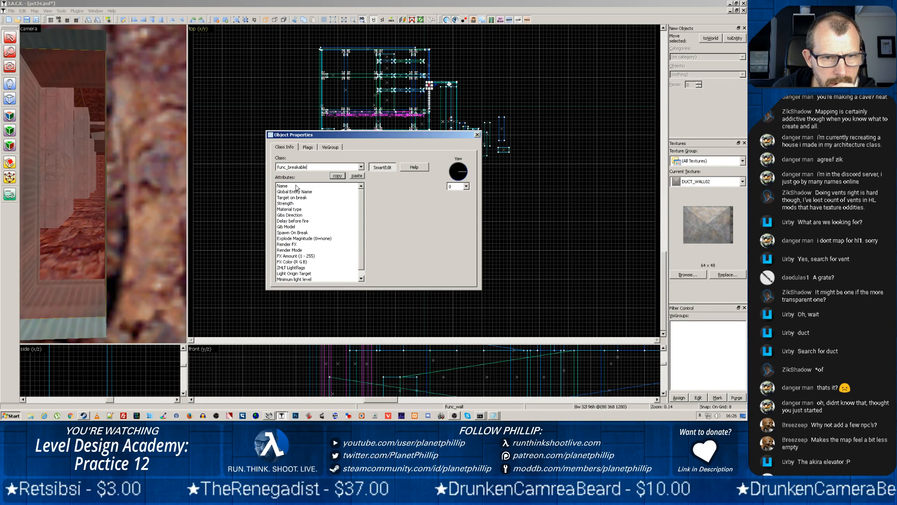
Check the breakable window's Render FX, Render Mode and FX Amount attributes, then close its properties
left_click(299, 244)
left_click(411, 187)
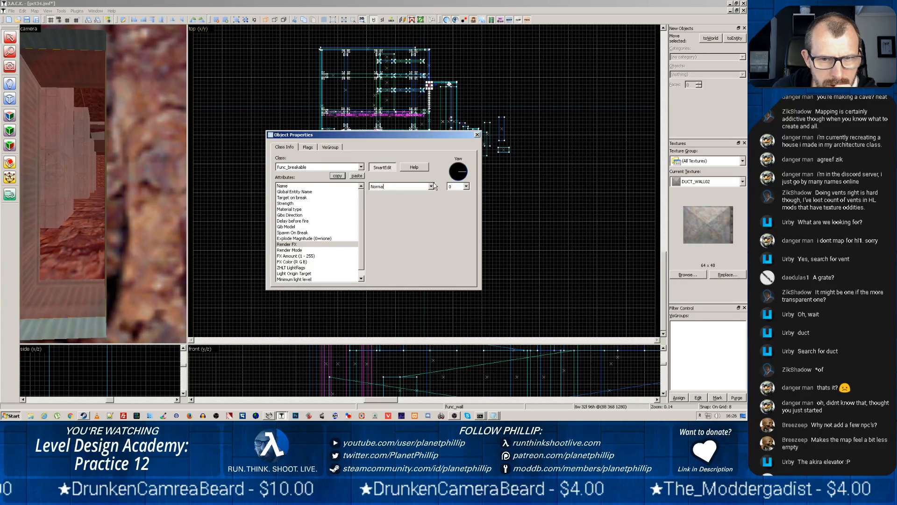
left_click(430, 186)
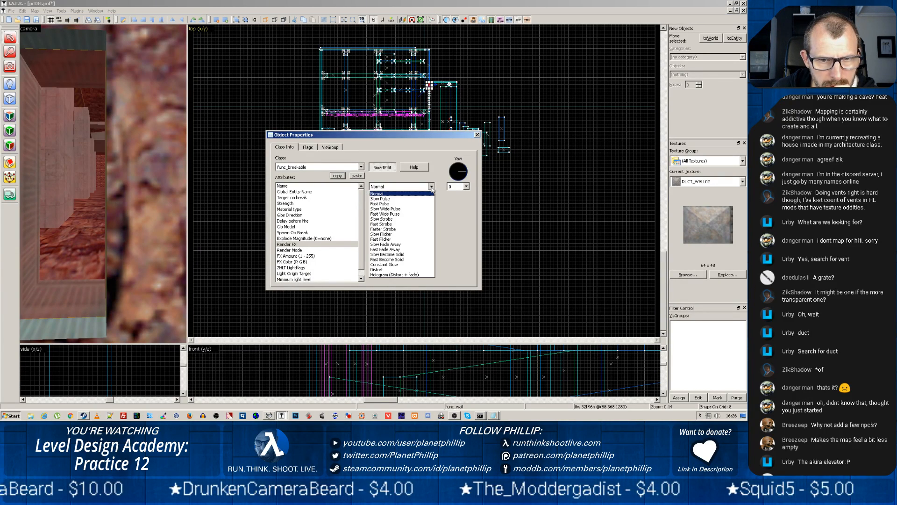
left_click(402, 214)
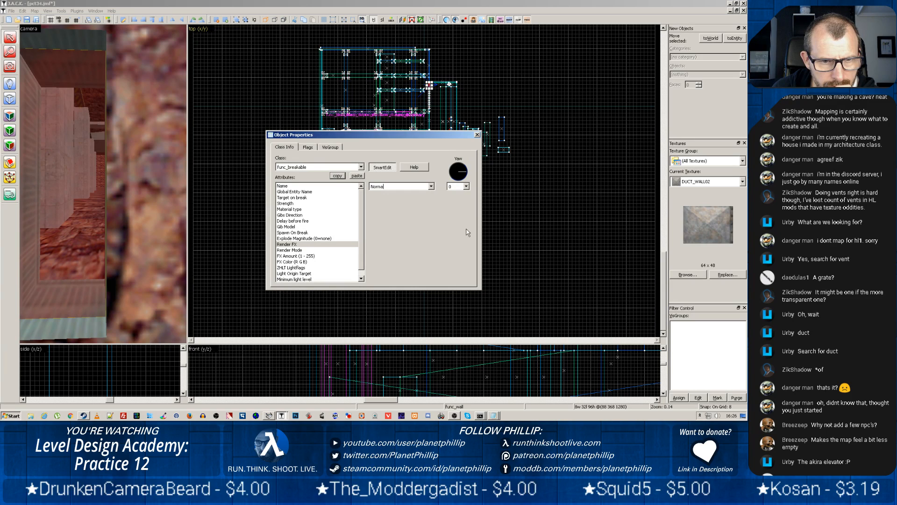
left_click(299, 250)
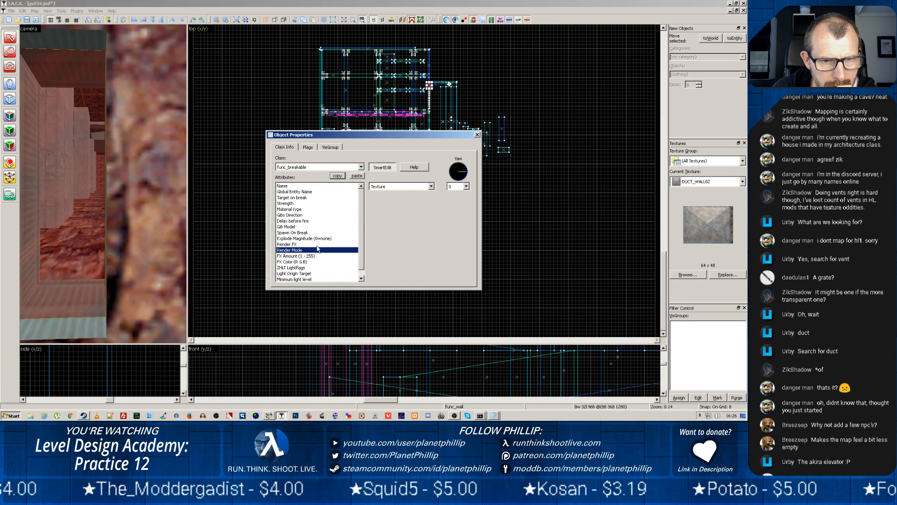
left_click(300, 256)
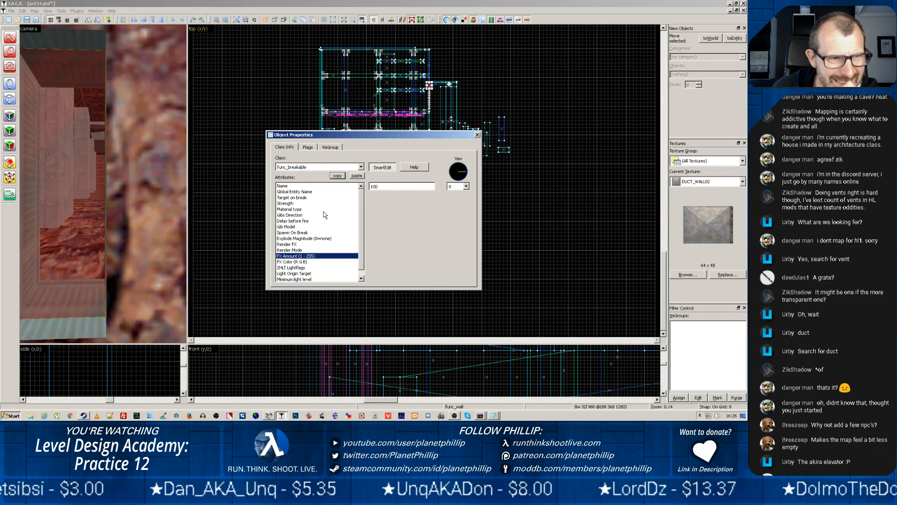
left_click(477, 135)
Check the texture on the breakable window's face and filter the texture browser for "glass" without replacing it
left_click(9, 130)
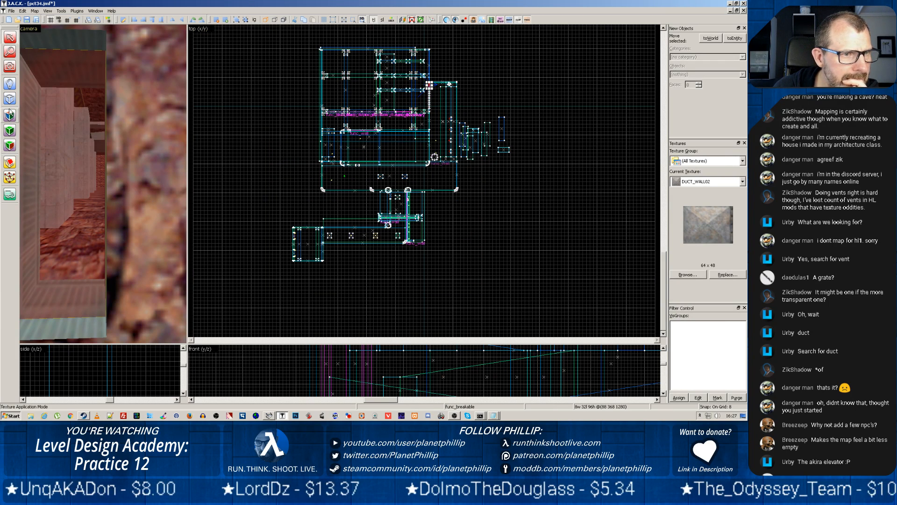
left_click(72, 160)
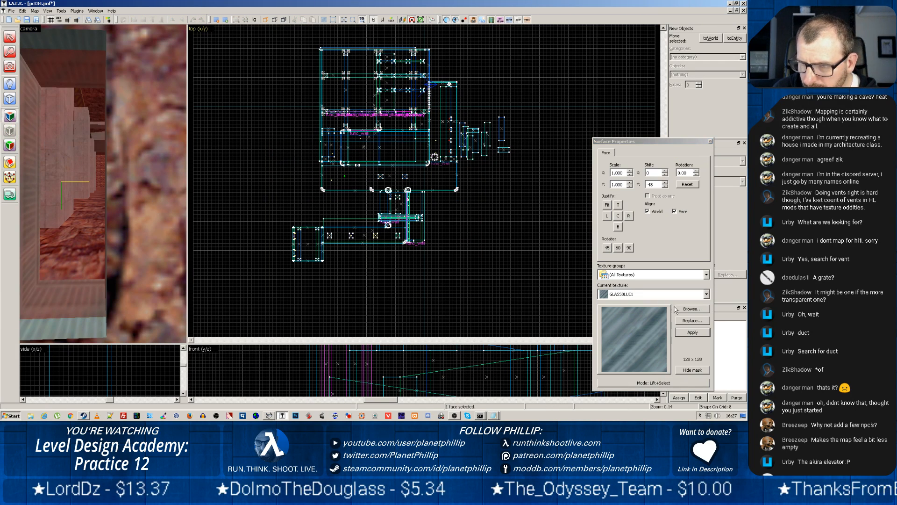
left_click(643, 309)
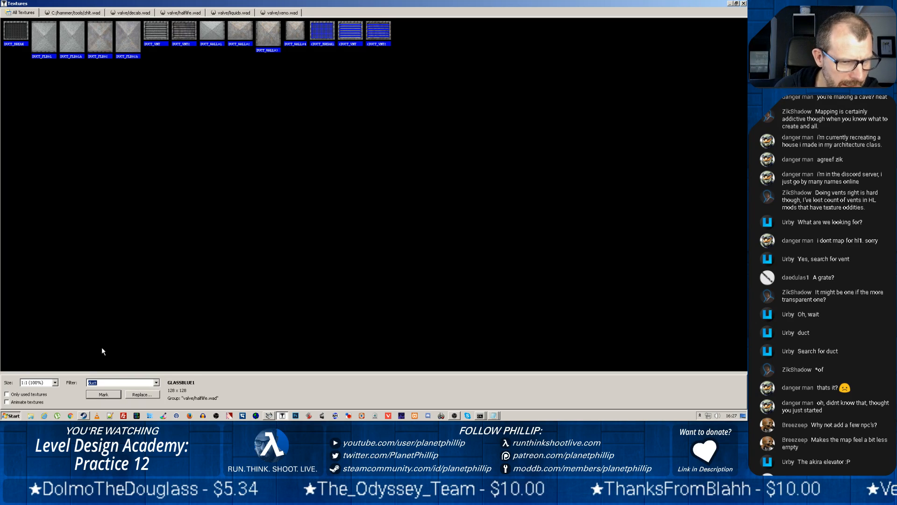
type("glass")
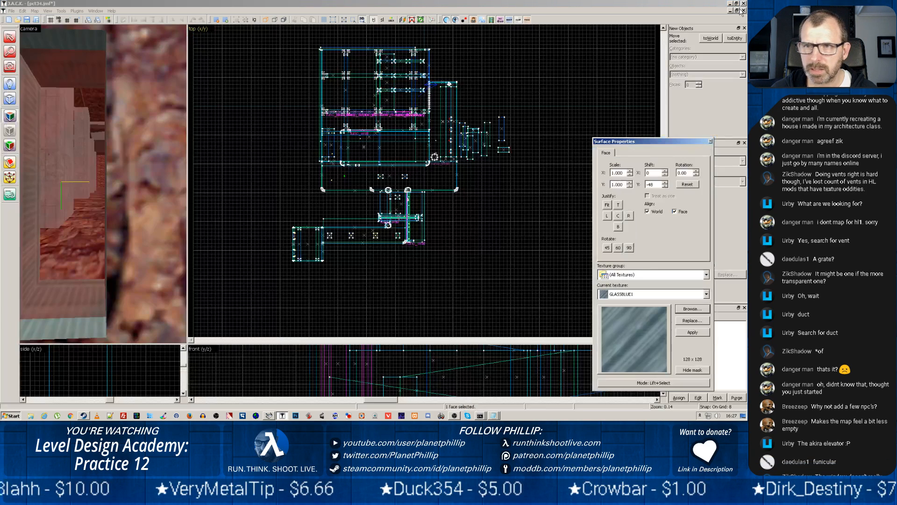
left_click(743, 3)
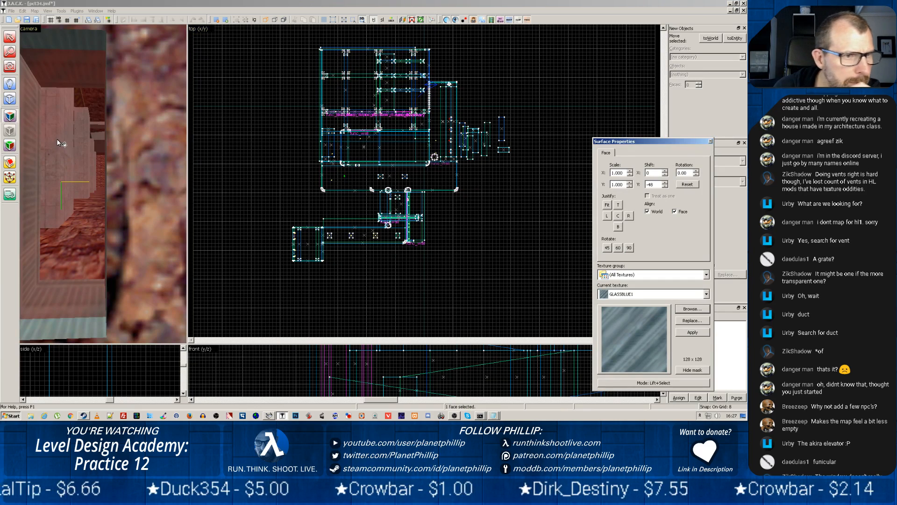
left_click(713, 146)
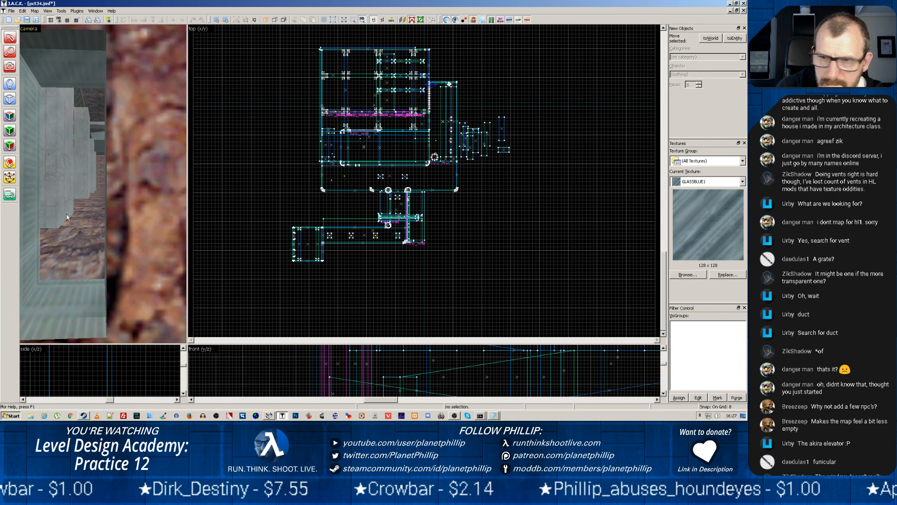
Reopen the breakable window's properties to check its Strength attribute, then close them
left_click(72, 194)
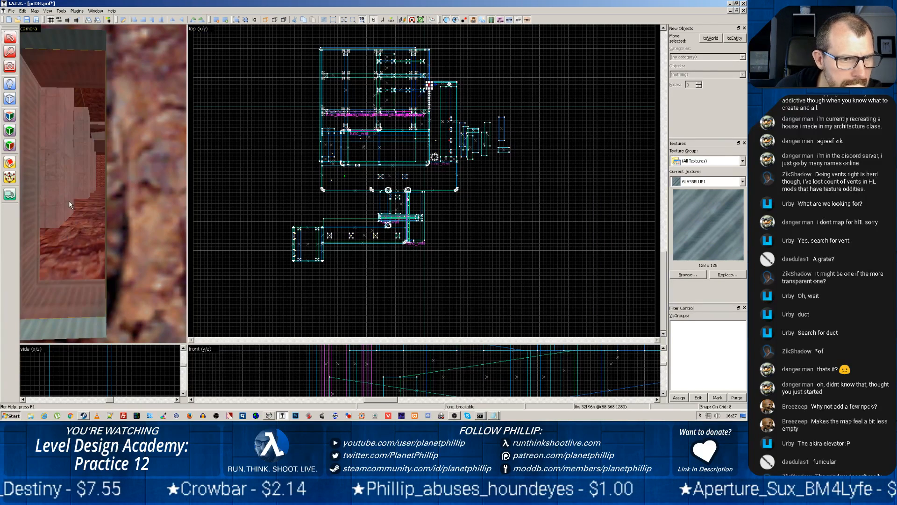
right_click(76, 214)
left_click(106, 394)
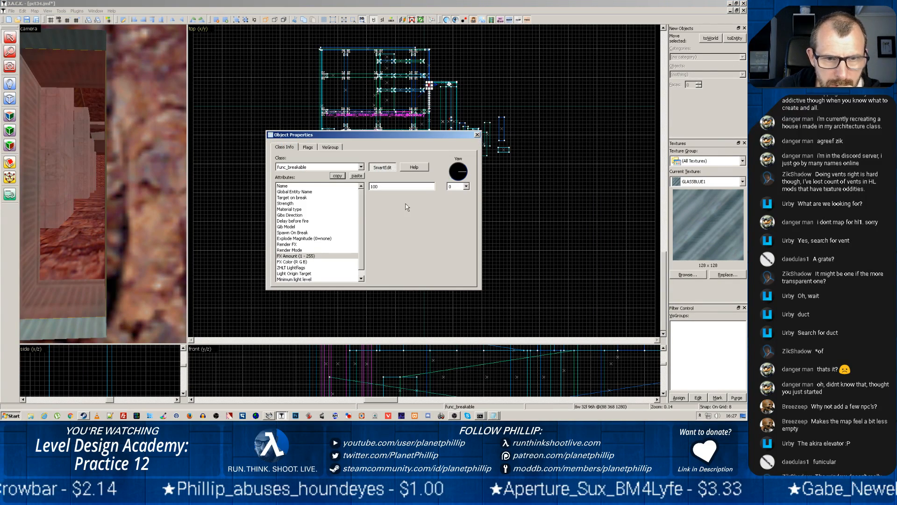
left_click(293, 204)
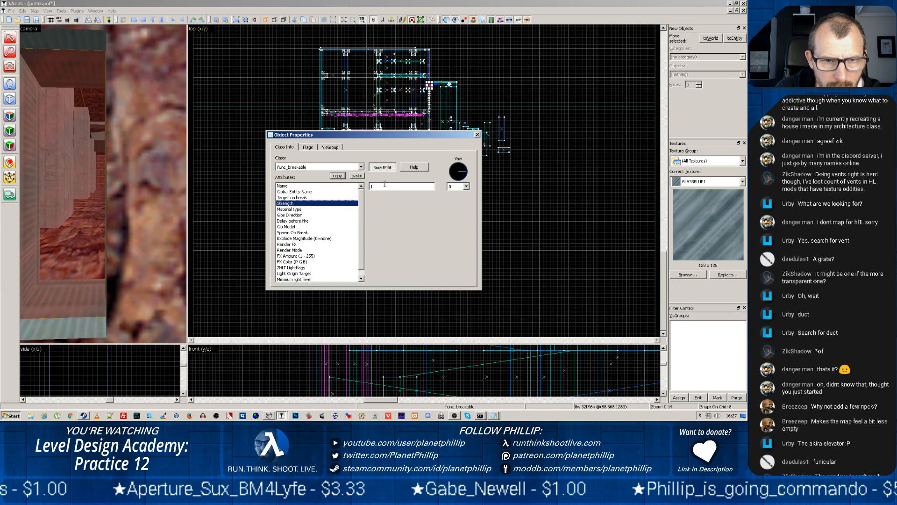
left_click(477, 135)
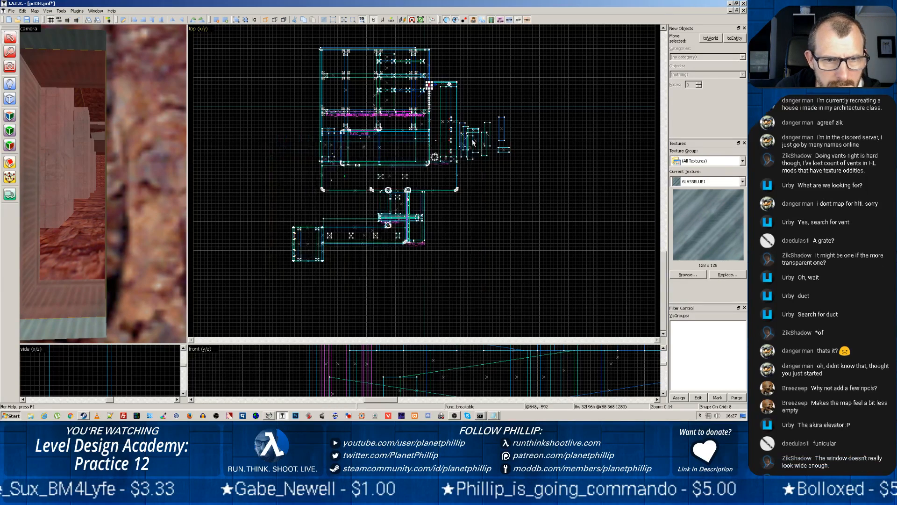
Choose the weapon_crossbow entity and mark its placement point beside the breakable window at about 120x 368y 1264z
scroll(363, 200, "up", 1)
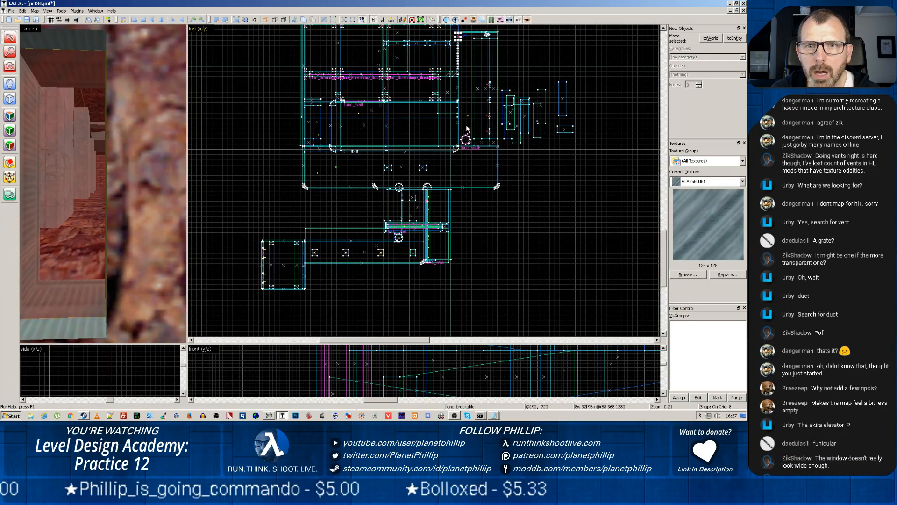
scroll(467, 129, "up", 5)
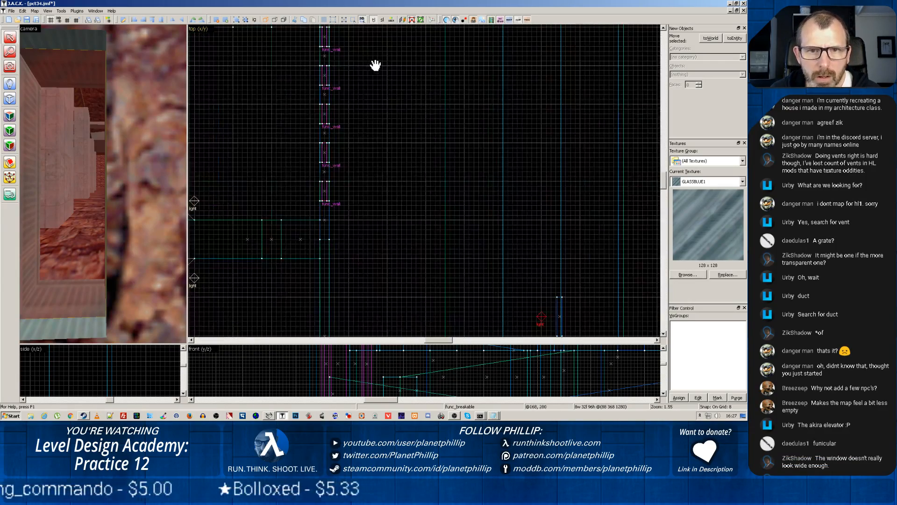
left_click_drag(375, 65, 424, 191)
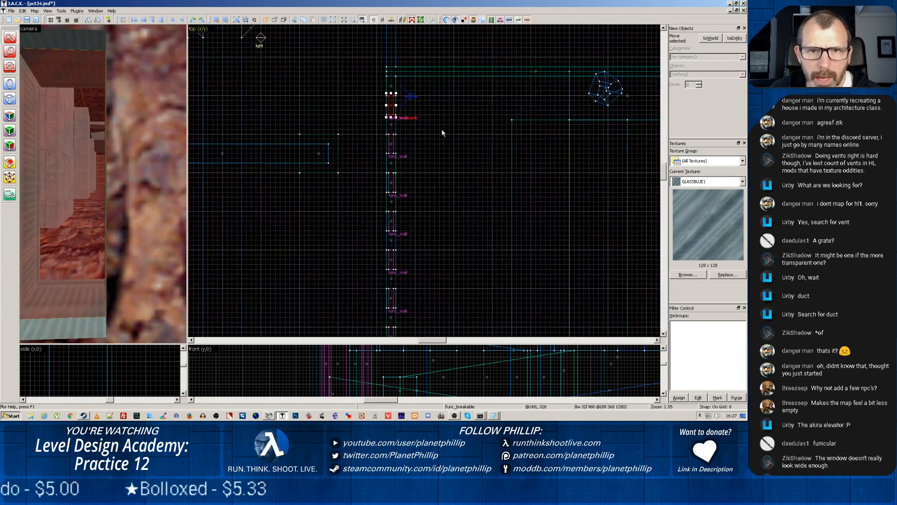
left_click(10, 84)
left_click(696, 75)
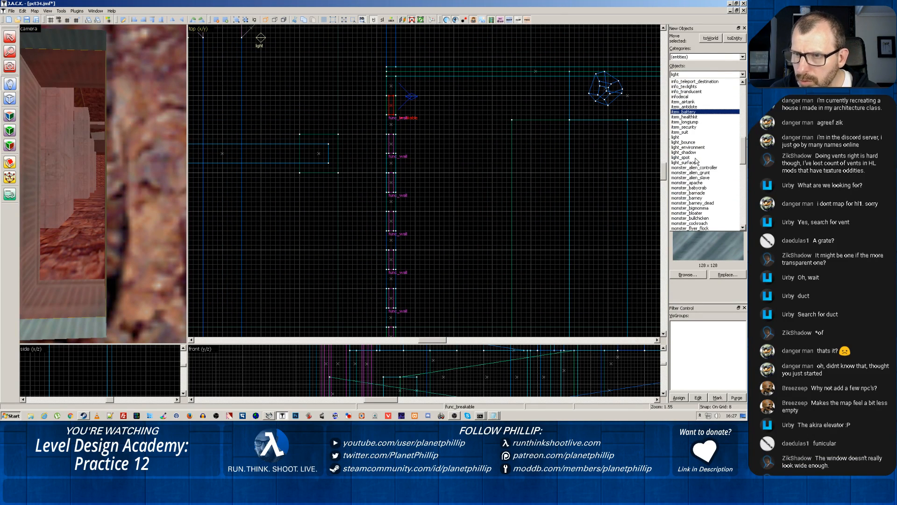
scroll(700, 129, "up", 2)
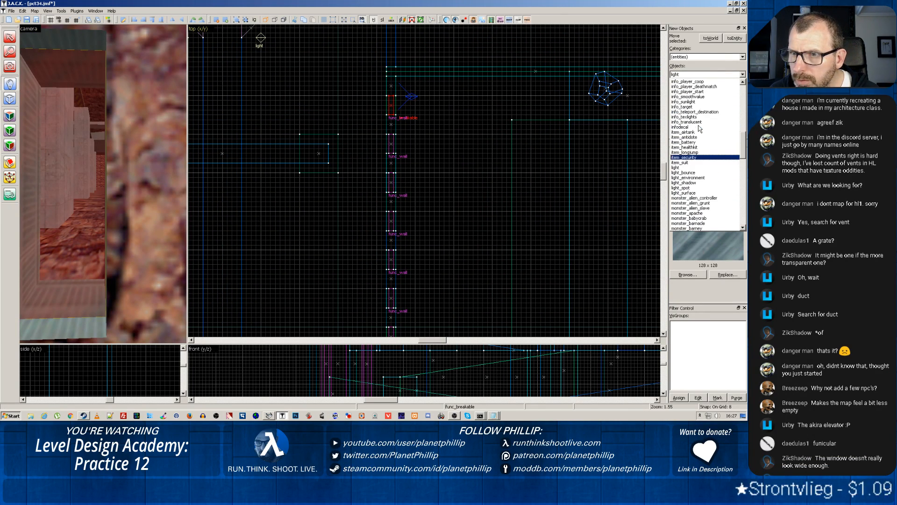
scroll(700, 131, "down", 15)
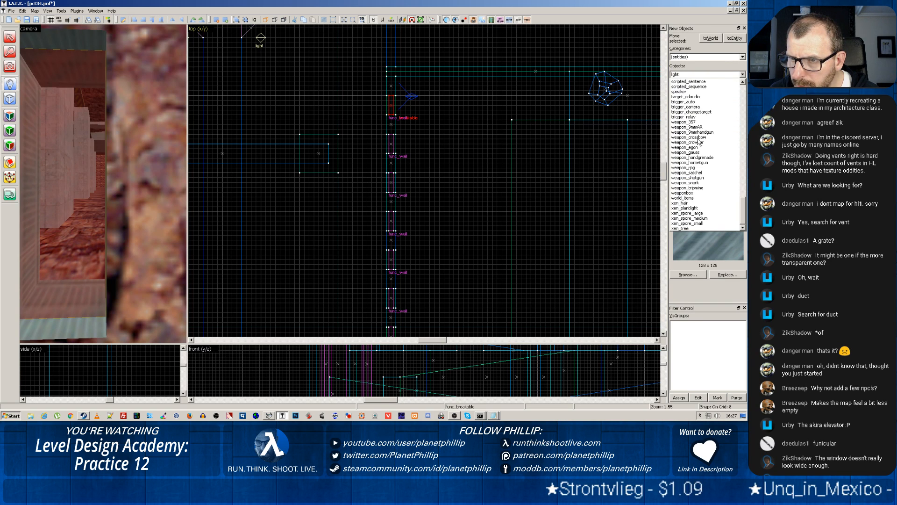
left_click(698, 138)
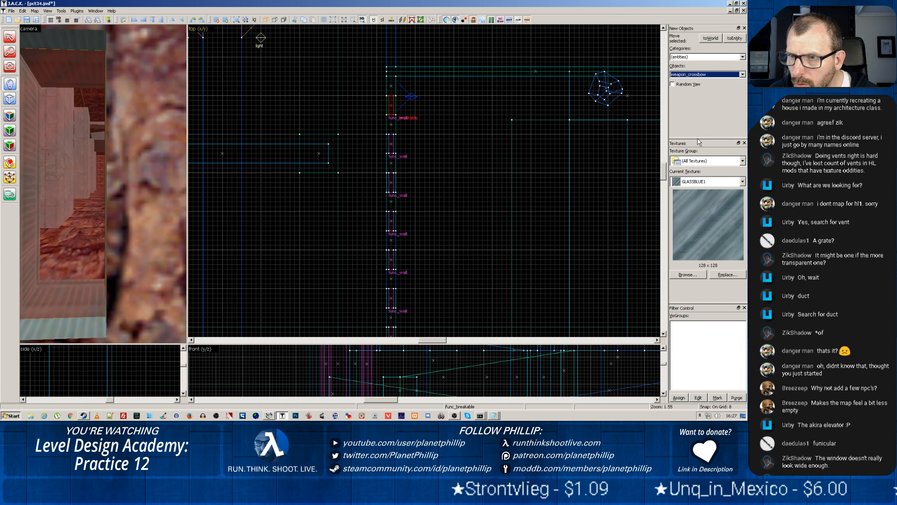
left_click(410, 105)
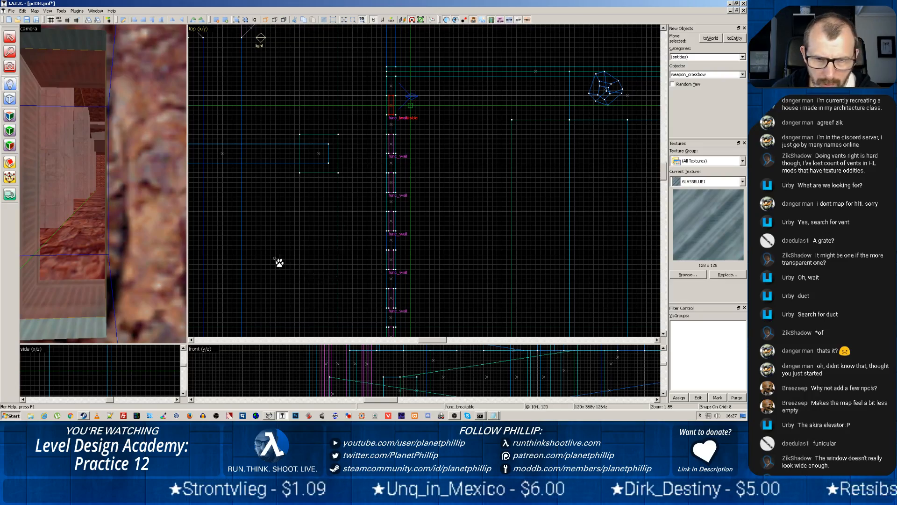
Lower the placement point to about 120x 376y 1224z below the breakable window and create the crossbow there
scroll(276, 263, "down", 5)
scroll(324, 384, "down", 4)
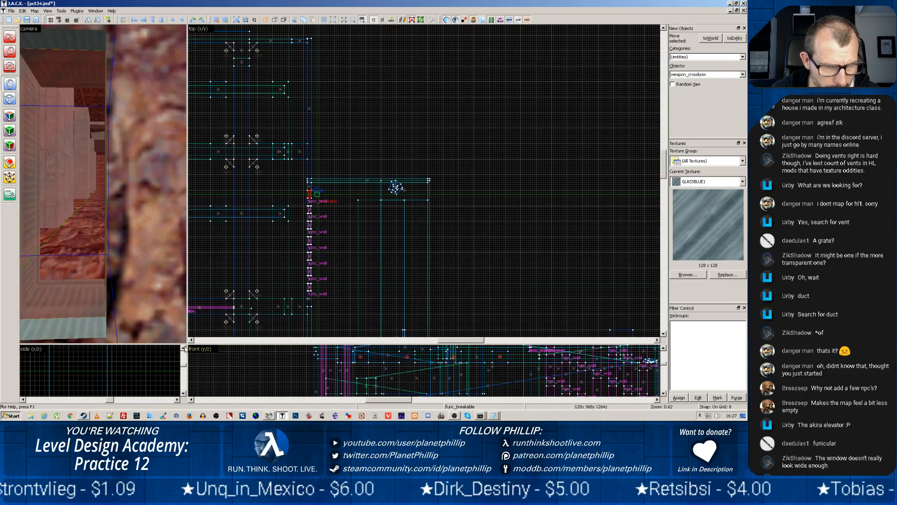
left_click_drag(187, 343, 202, 111)
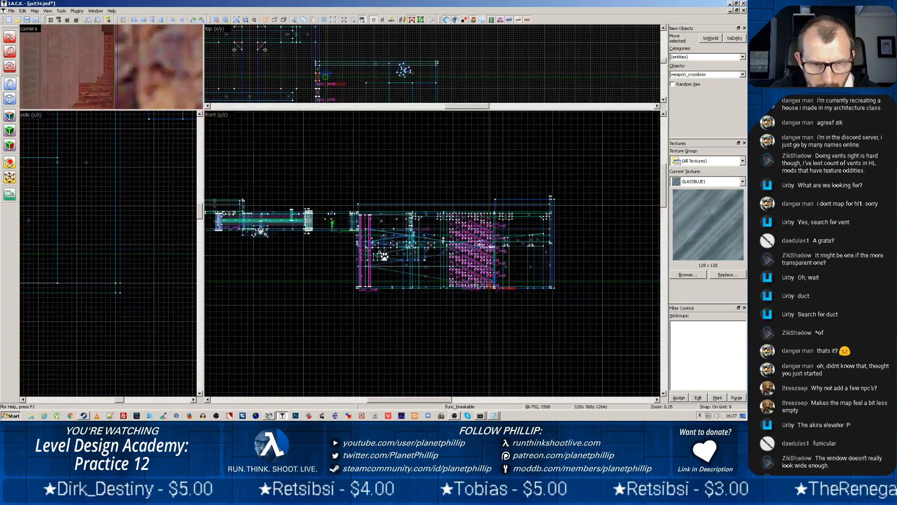
scroll(381, 257, "up", 2)
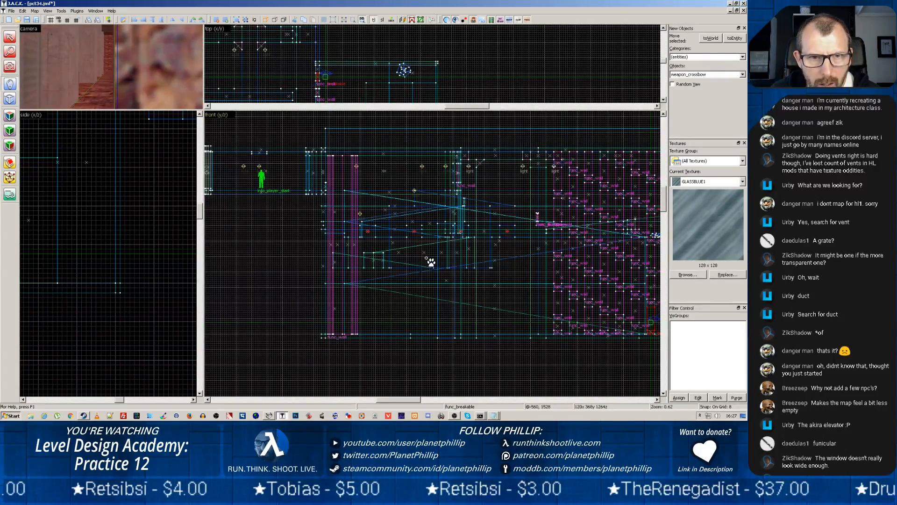
scroll(399, 310, "up", 5)
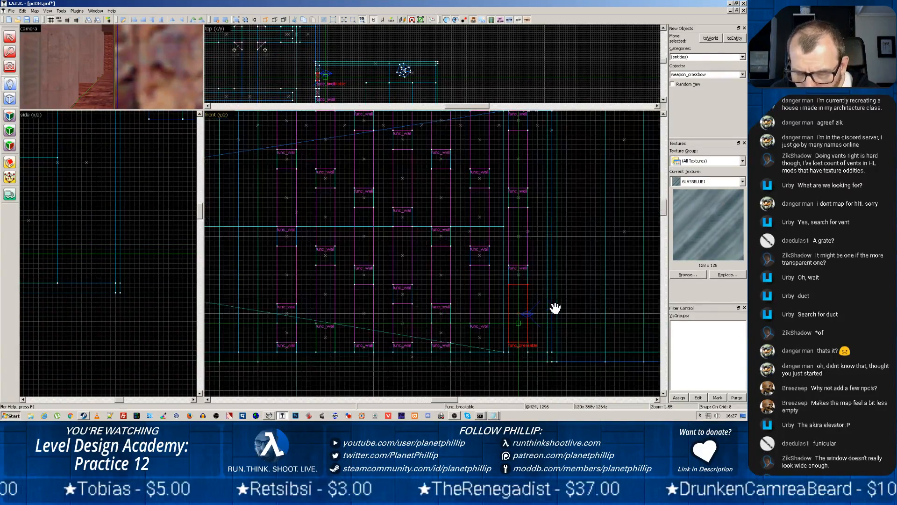
scroll(555, 308, "up", 1)
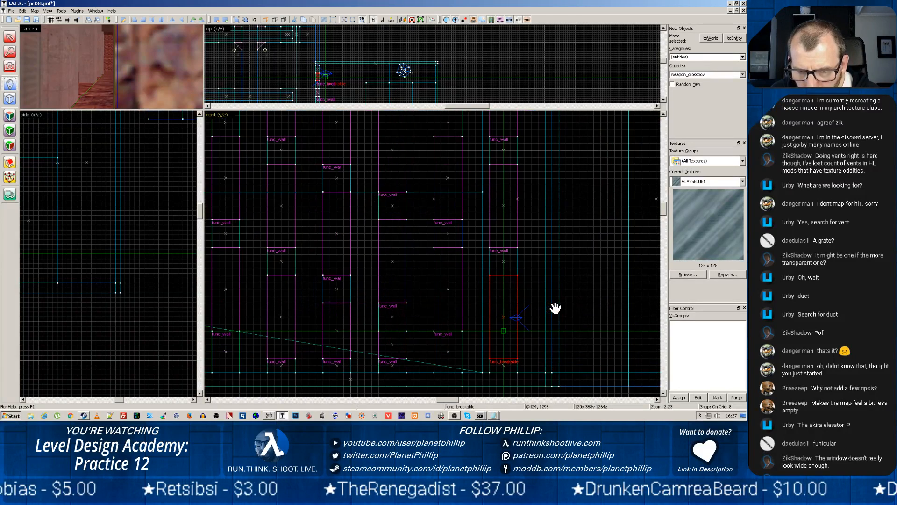
left_click(508, 367)
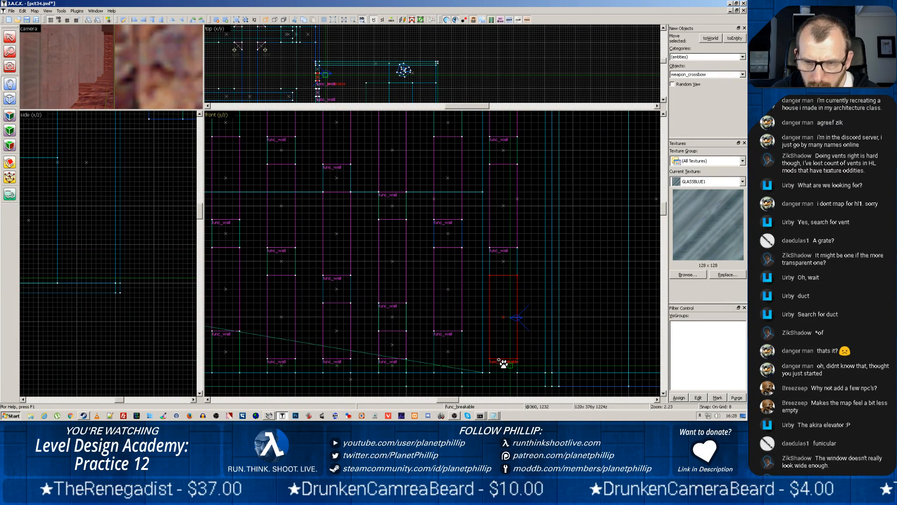
key("Return")
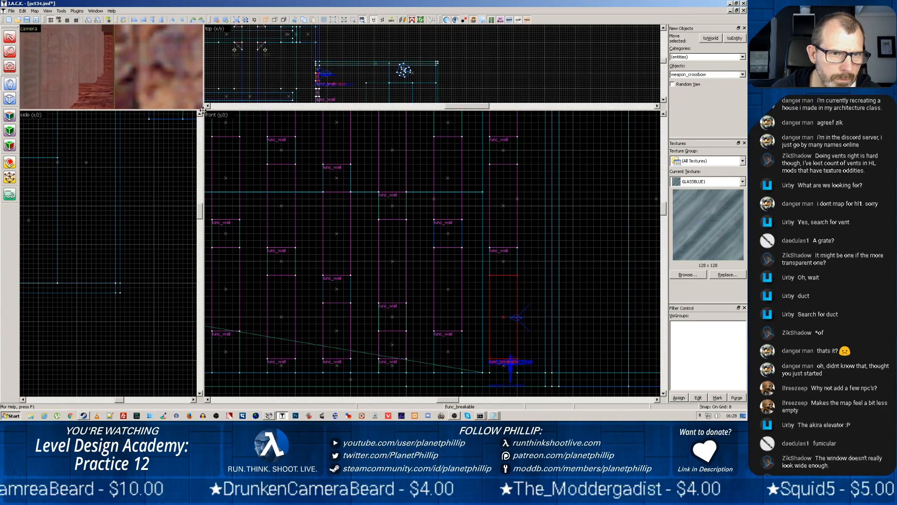
Inspect the crossbow in the 3D view and delete it
left_click_drag(202, 109, 436, 304)
key("s")
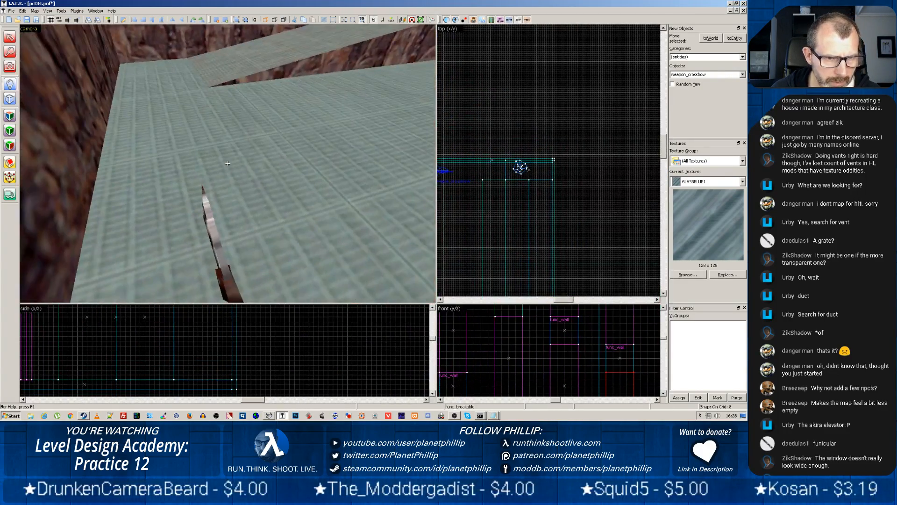
key("w")
key("z")
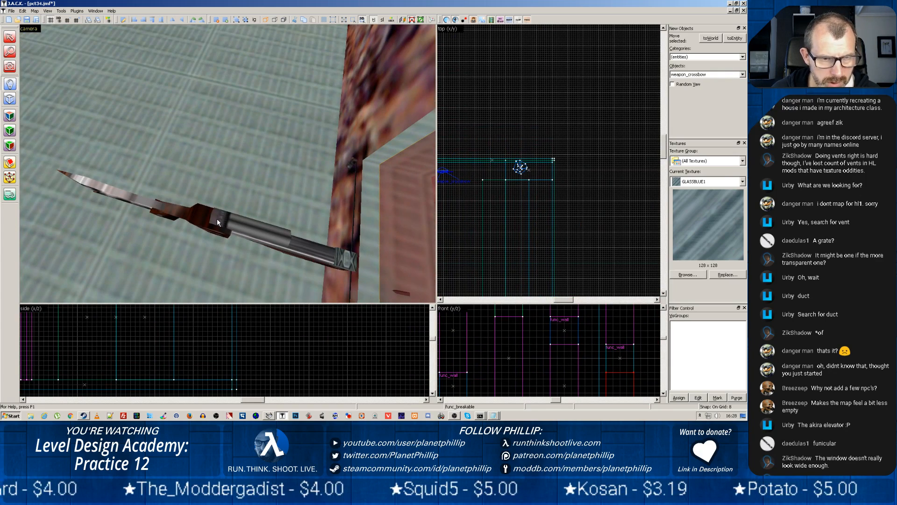
left_click(10, 36)
left_click(202, 221)
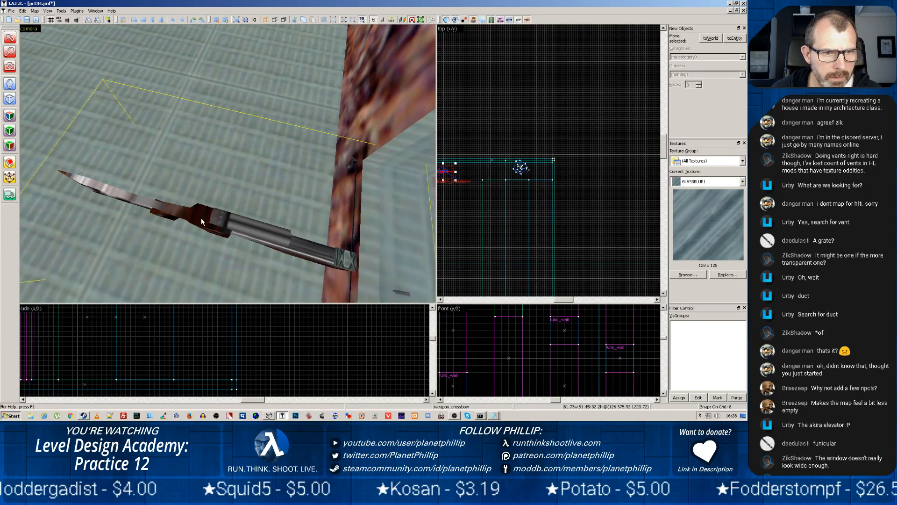
key("Delete")
Create a weapon_crowbar entity beside the breakable window at about 144x 376y 1264z
left_click(16, 84)
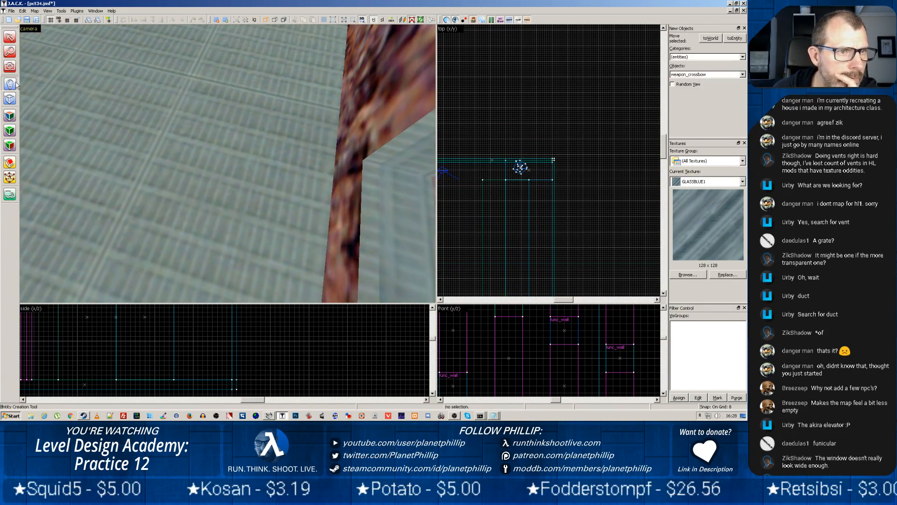
left_click(705, 74)
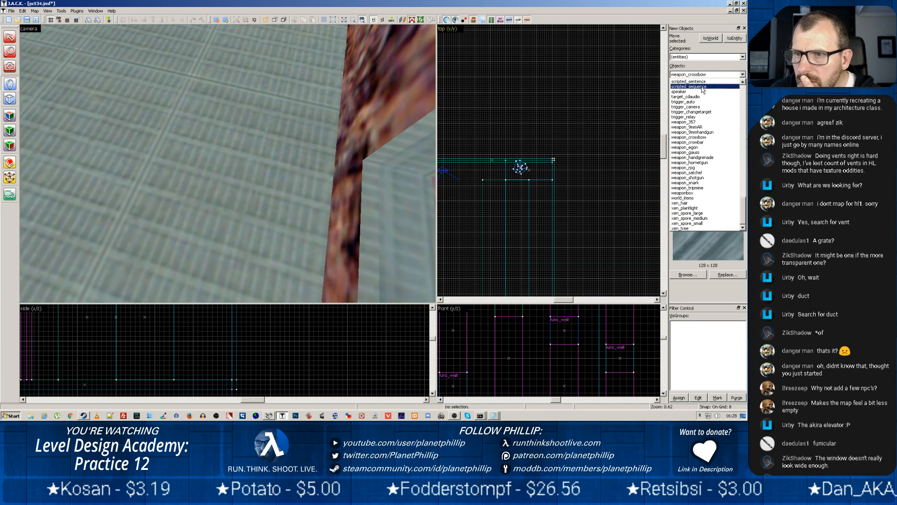
left_click(702, 142)
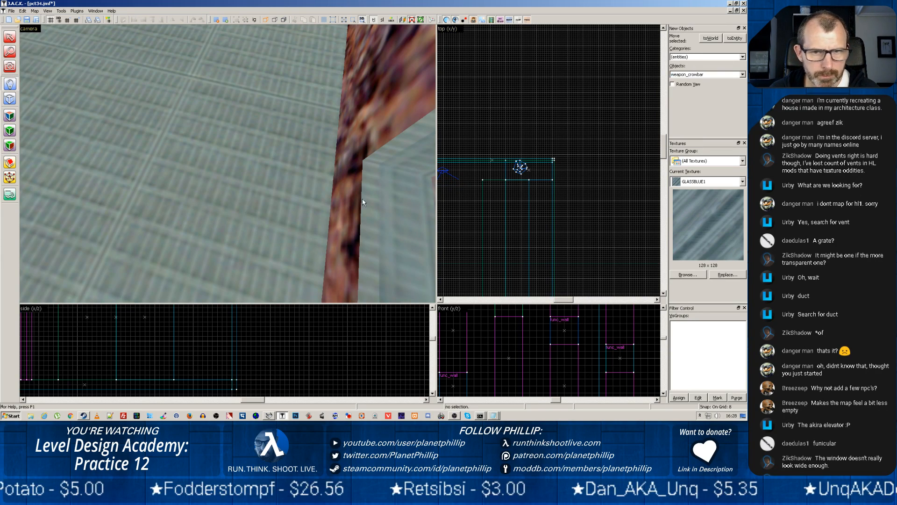
scroll(494, 203, "down", 3)
scroll(494, 203, "down", 3)
scroll(492, 211, "up", 4)
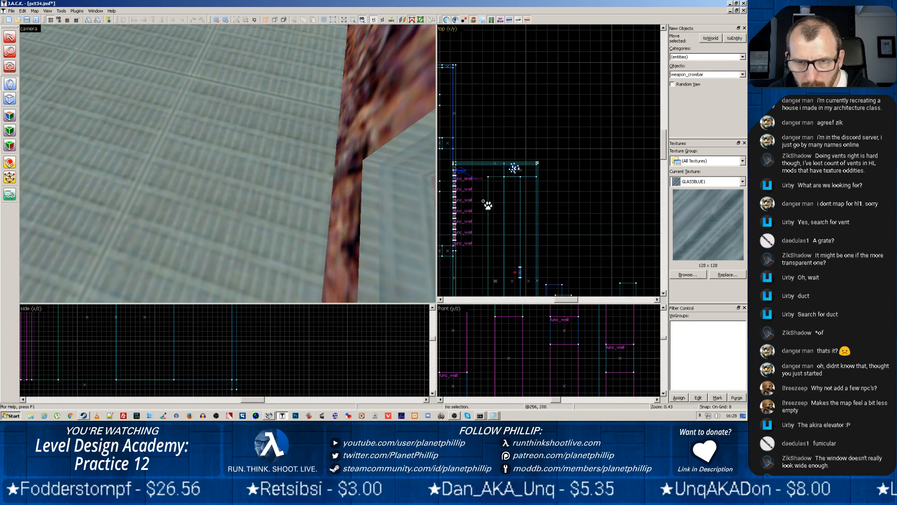
left_click(464, 171)
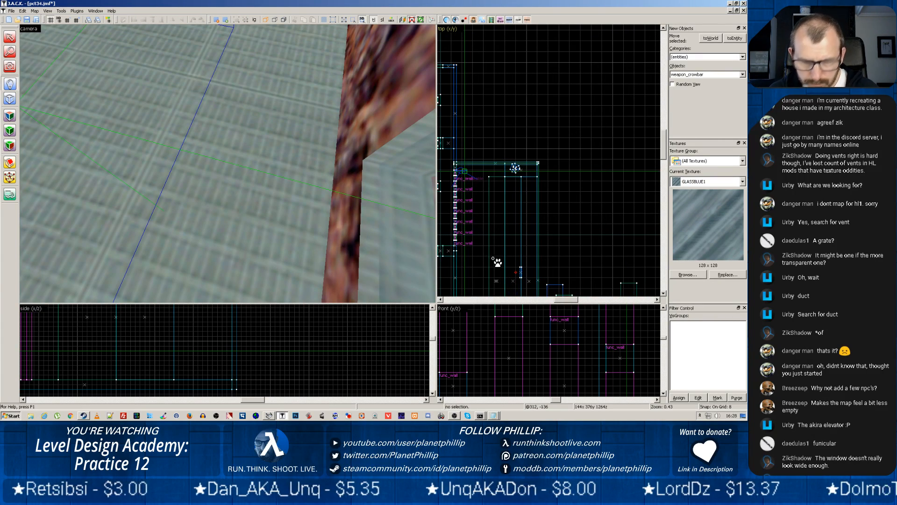
key("Return")
Examine the crowbar's placement relative to the walkway, the rock wall and the breakable window in the 3D view
key("z")
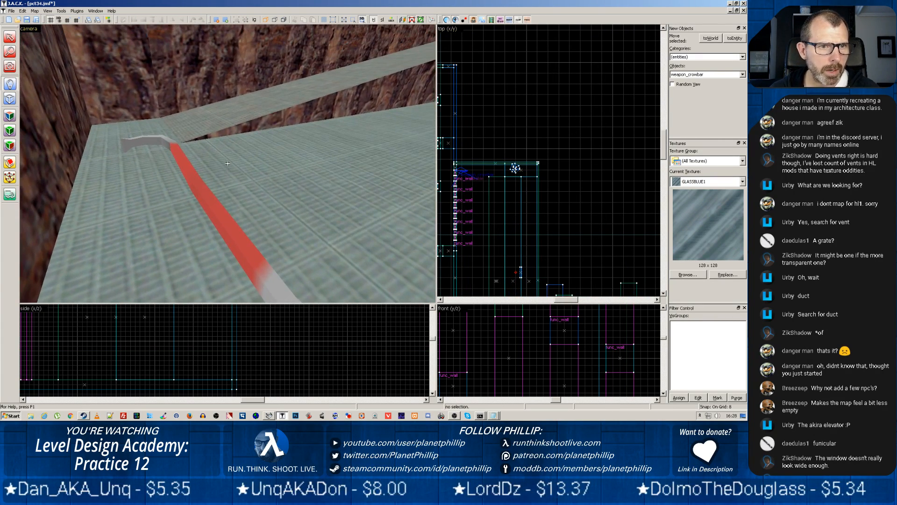
key("z")
scroll(209, 192, "up", 2)
scroll(208, 191, "down", 2)
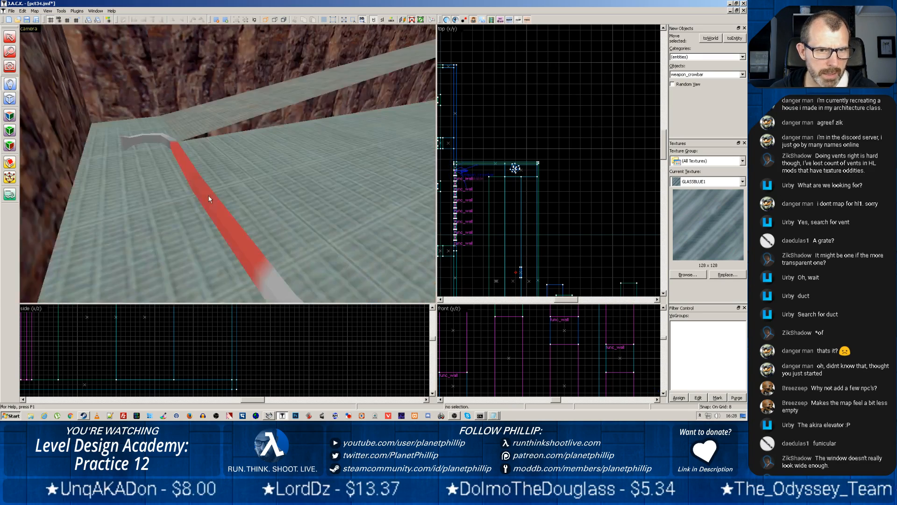
scroll(209, 190, "up", 1)
scroll(209, 189, "down", 1)
key("z")
key("z")
scroll(235, 161, "up", 2)
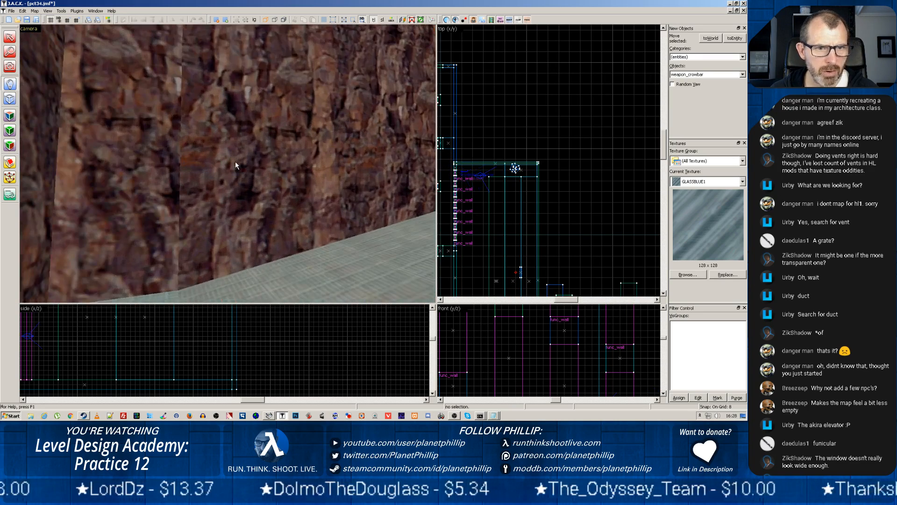
scroll(392, 323, "down", 1)
scroll(342, 248, "down", 2)
scroll(341, 248, "up", 1)
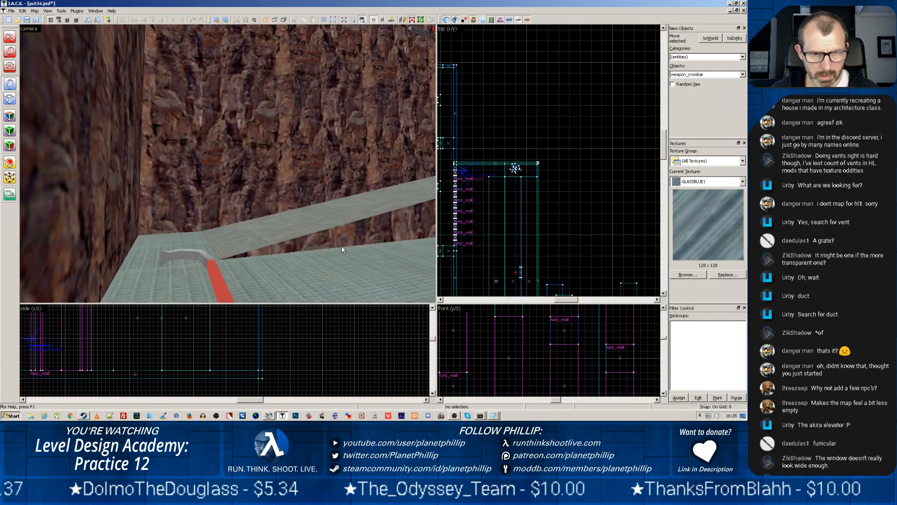
key("z")
key("w")
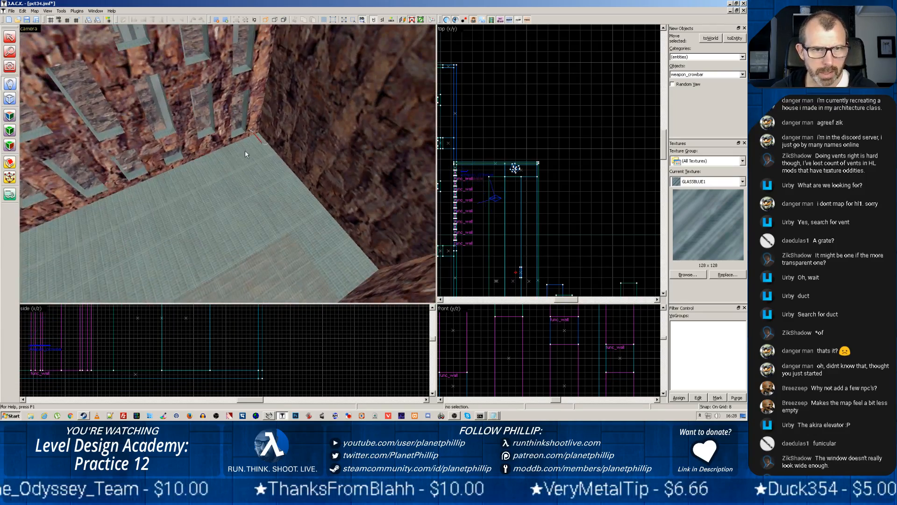
scroll(246, 151, "up", 2)
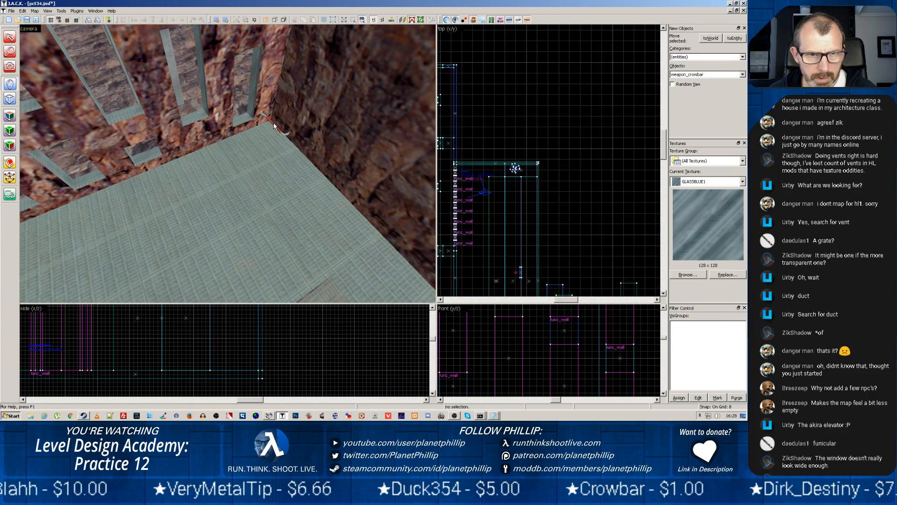
Move the crowbar about 64 units away from the breakable window along the walkway's edge
left_click(9, 37)
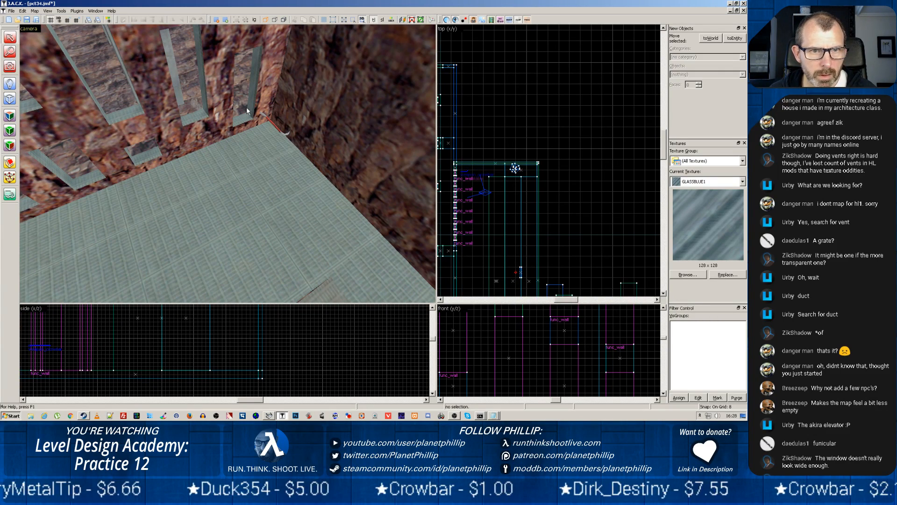
left_click(269, 122)
scroll(473, 173, "up", 4)
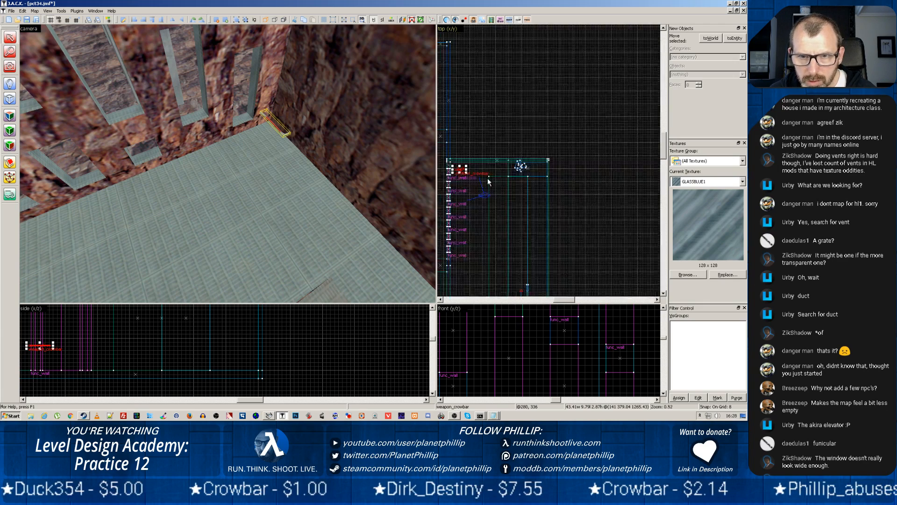
middle_click_drag(473, 174, 534, 177)
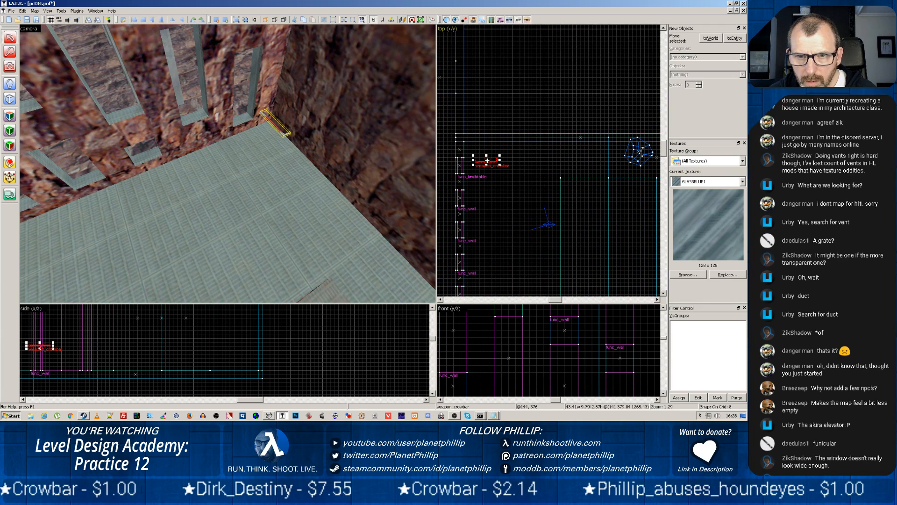
left_click_drag(488, 160, 520, 163)
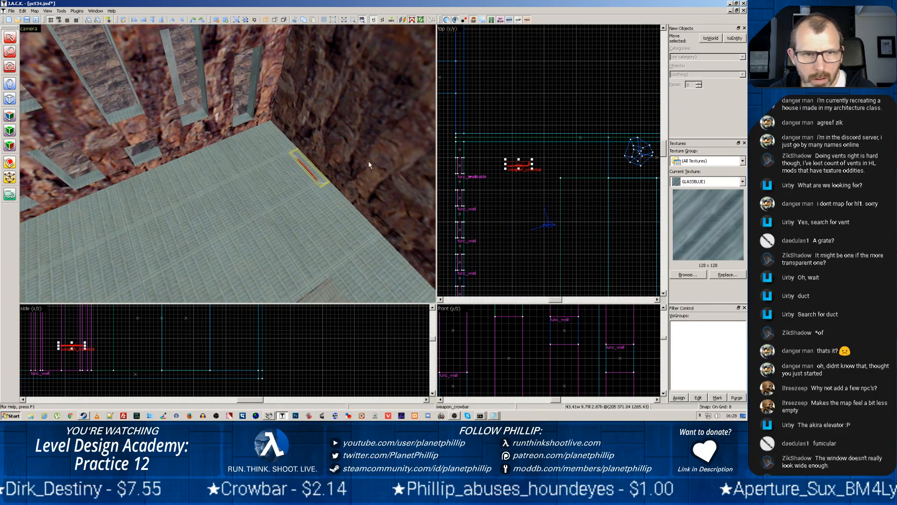
Select the breakable window beside the rock wall and save the map as a new project named pct35
left_click(242, 101)
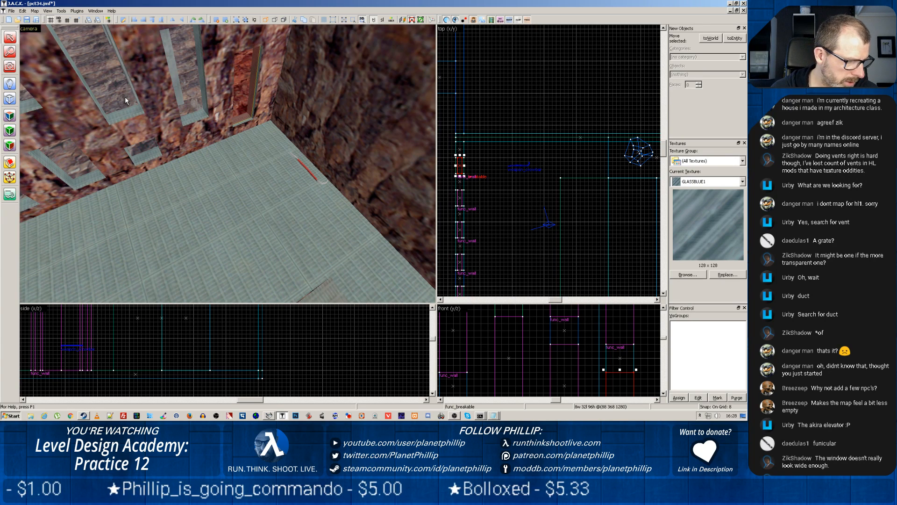
left_click(12, 10)
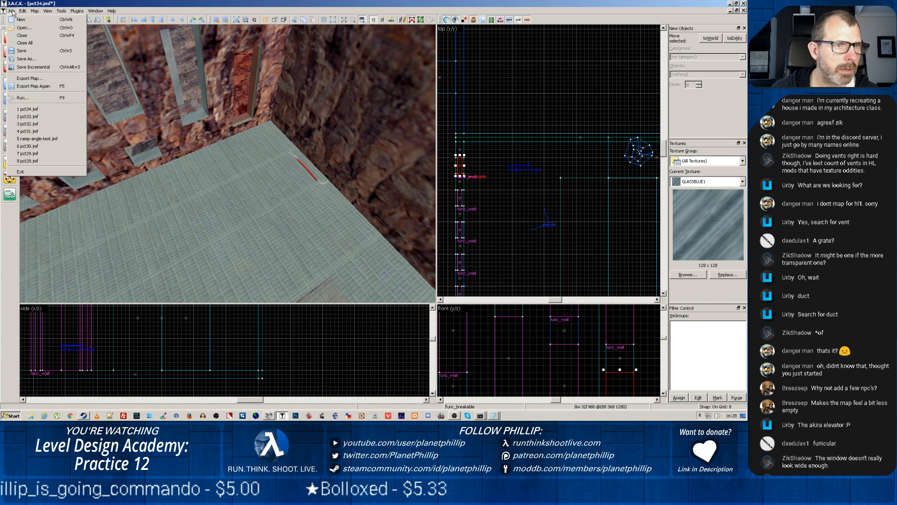
left_click(24, 59)
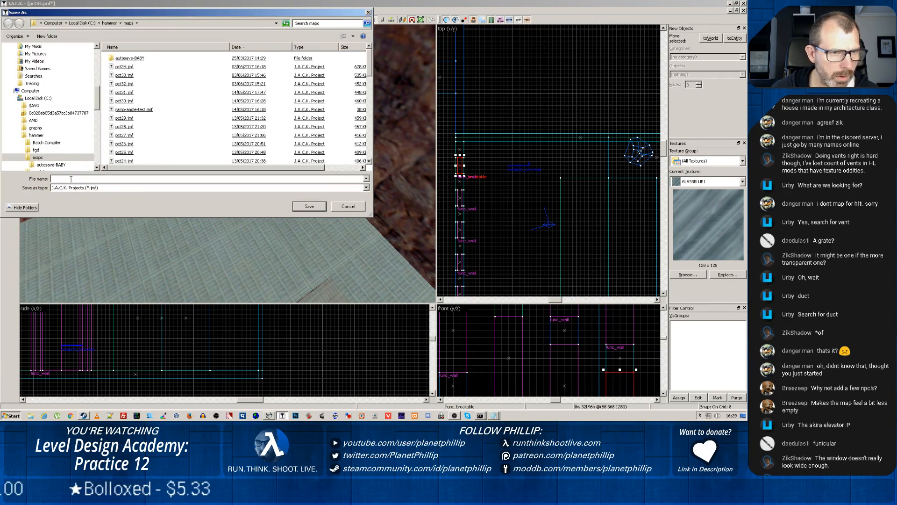
type("pct")
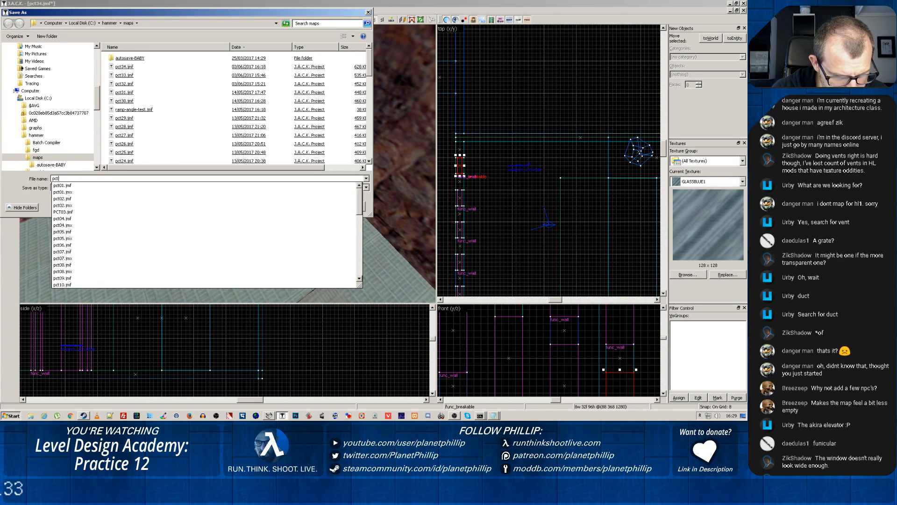
type("35")
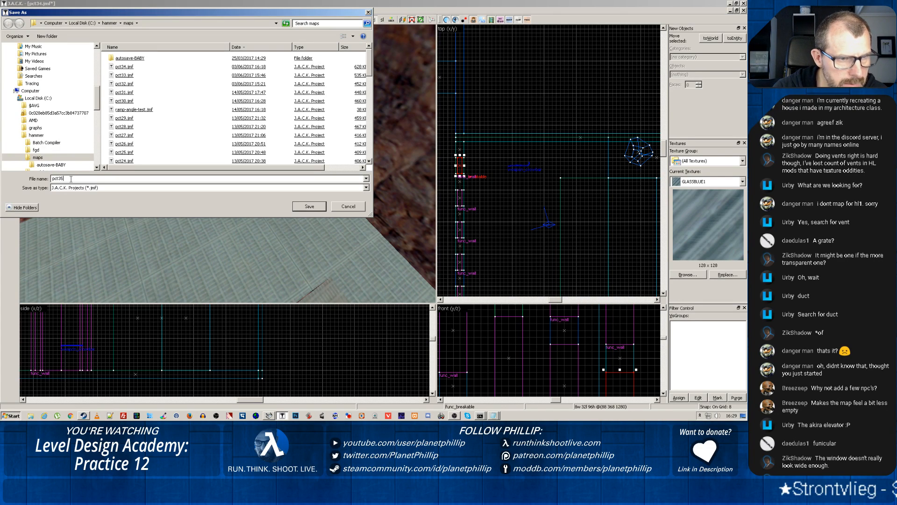
left_click(303, 210)
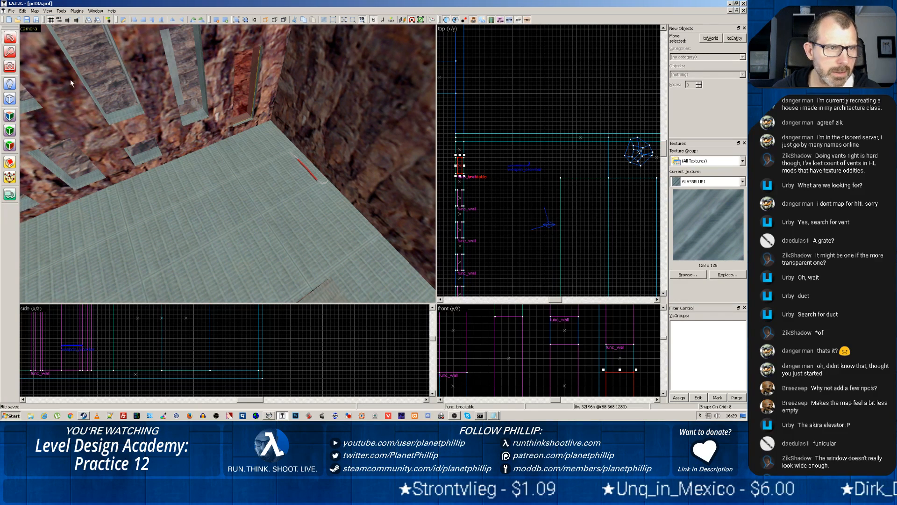
Export the map as pct35.map in Half-Life MAP format to the valve maps folder
left_click(12, 11)
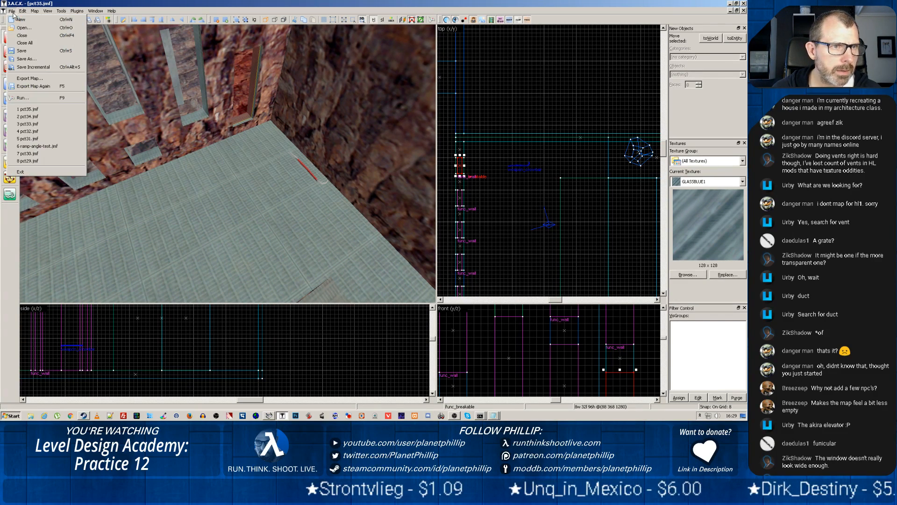
left_click(30, 78)
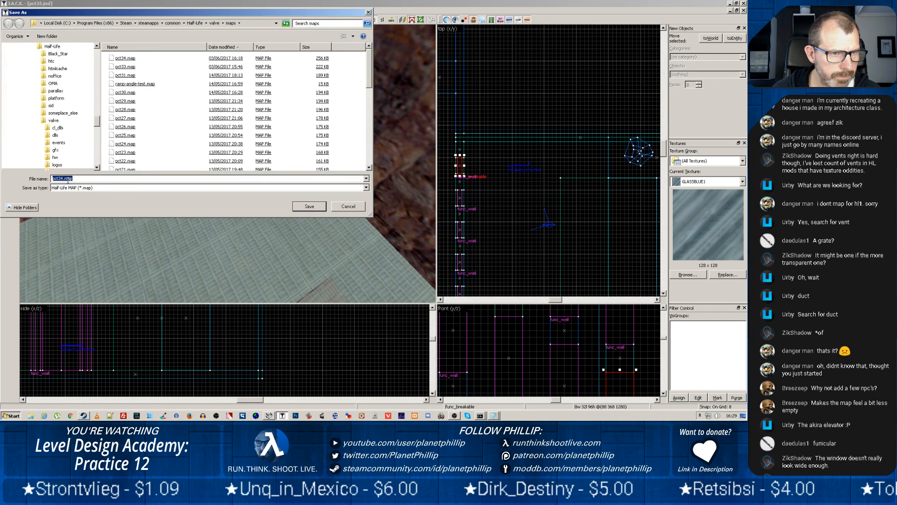
left_click(63, 179)
key("BackSpace")
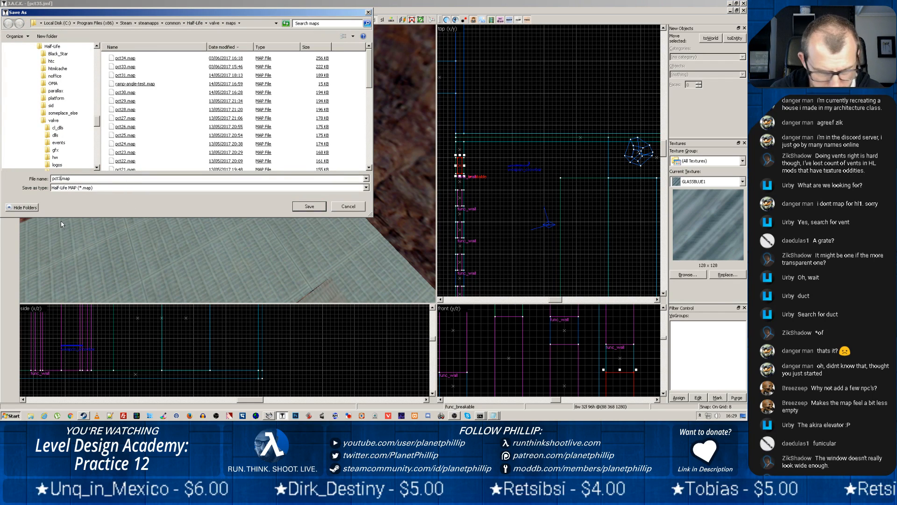
type("5")
left_click(309, 207)
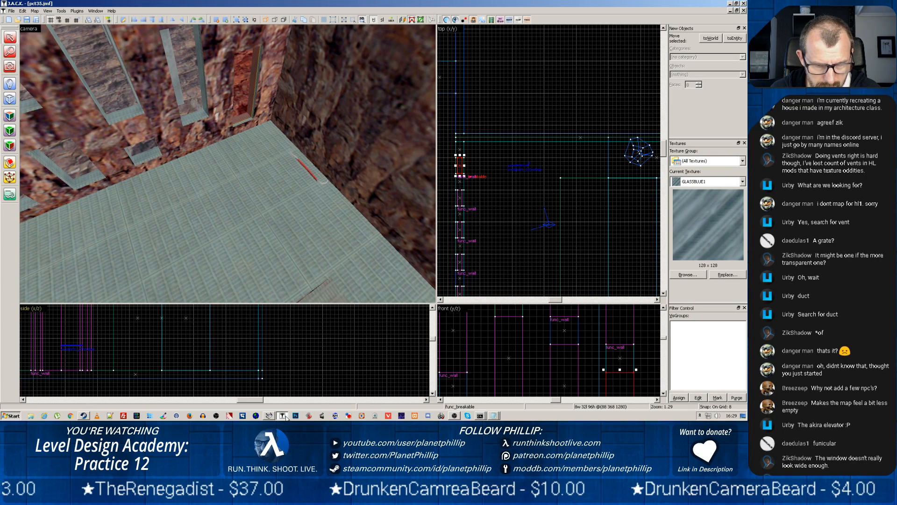
Switch to Batch Compiler, load pct35.map as the file to compile and run the compile
left_click(269, 415)
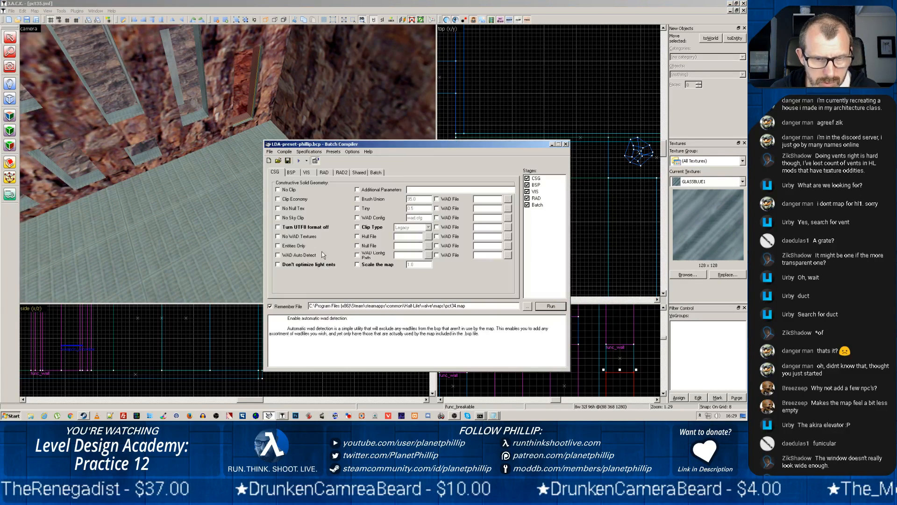
left_click(526, 305)
double_click(363, 212)
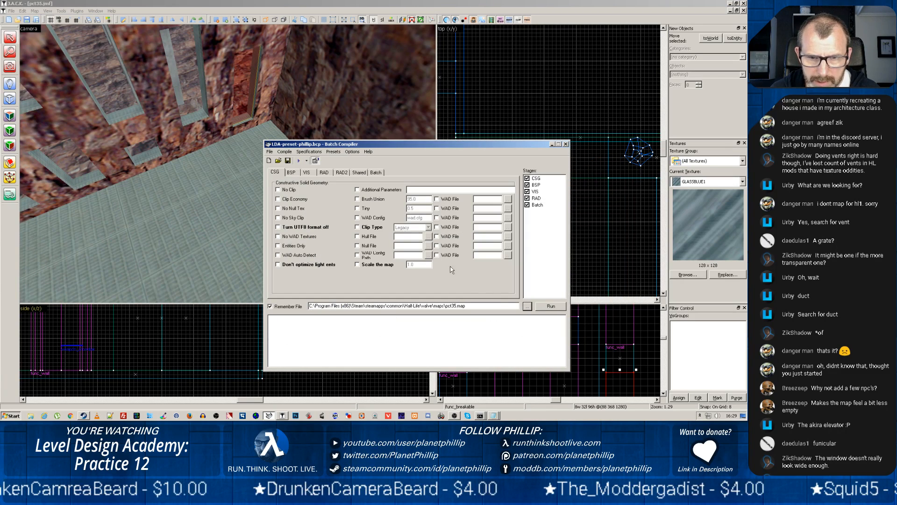
left_click(549, 305)
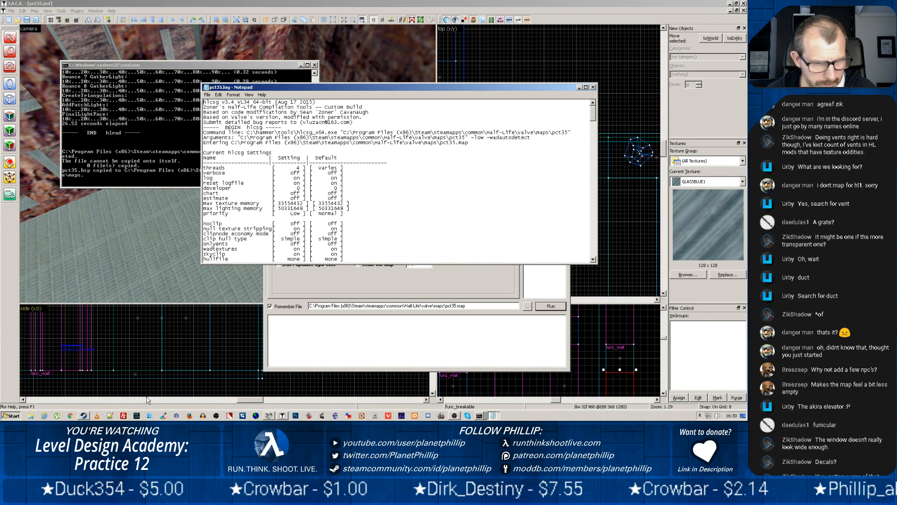
Switch to Steam, launch Half-Life and bring the running game to the front
left_click(83, 415)
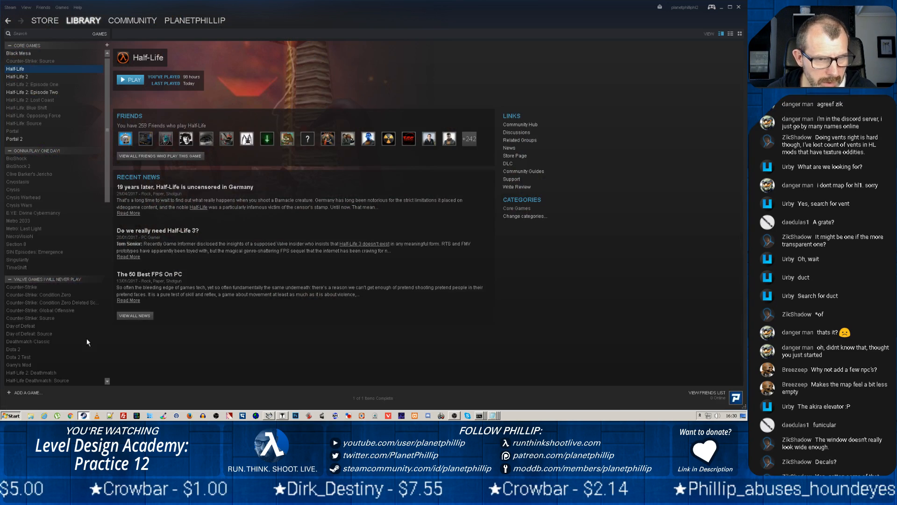
left_click(131, 80)
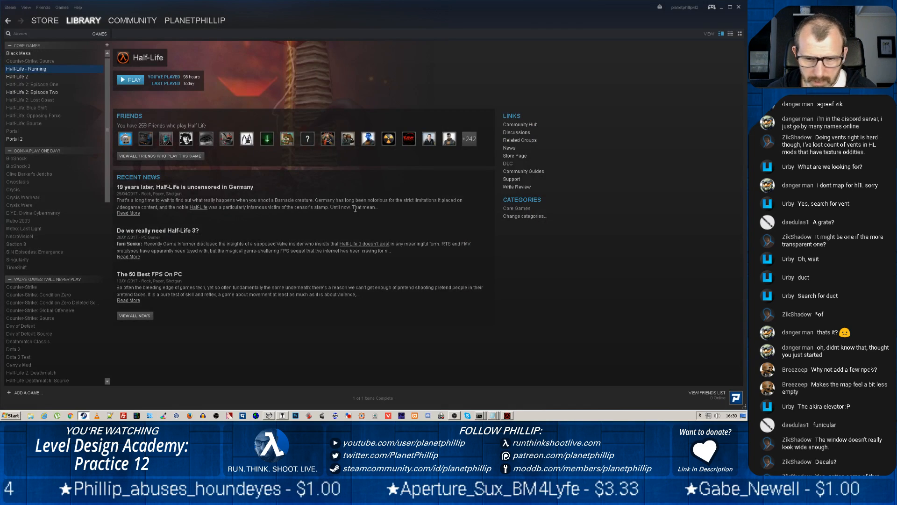
left_click(454, 416)
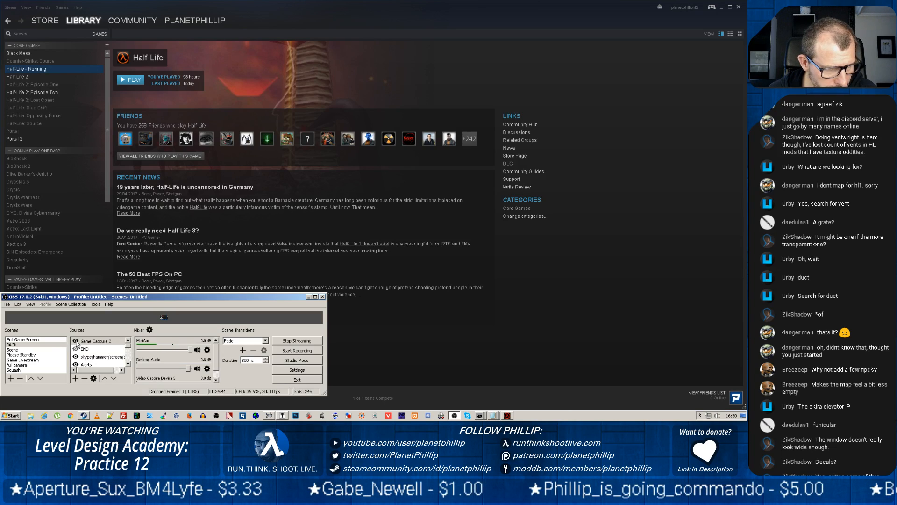
left_click(508, 416)
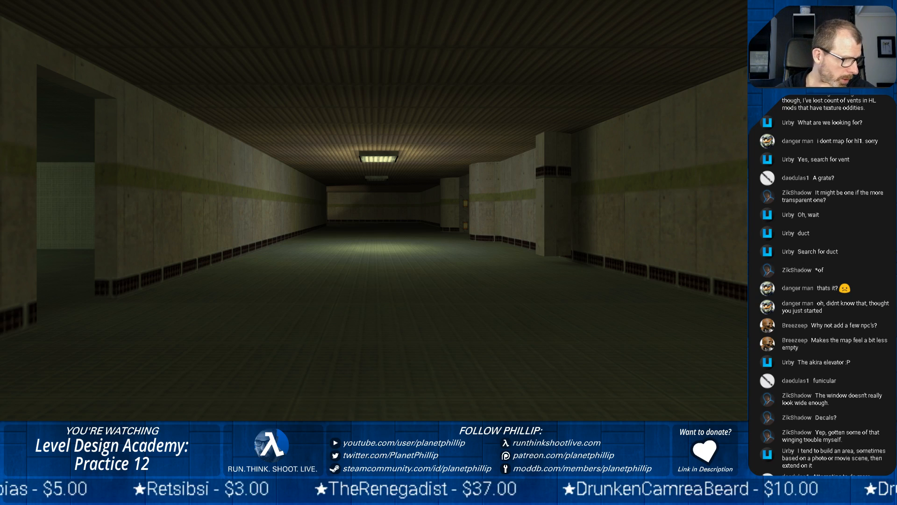
key("w")
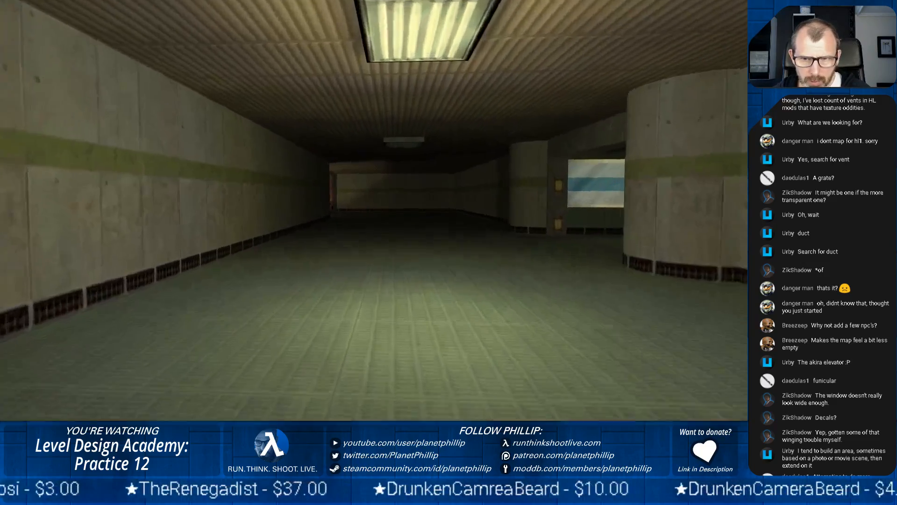
key("w")
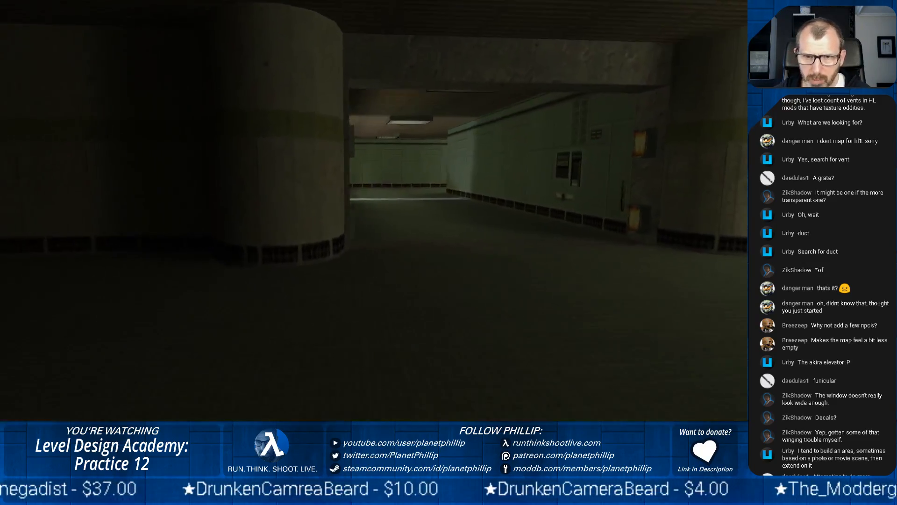
key("w")
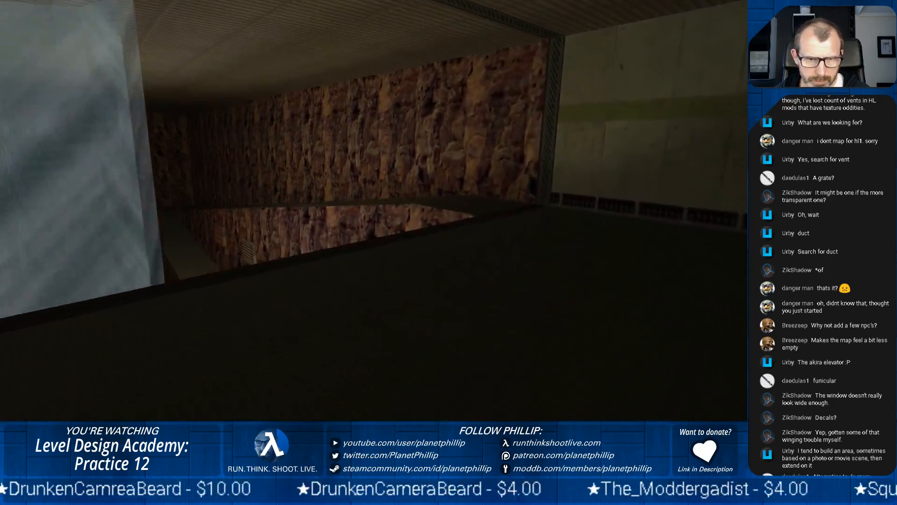
key("w")
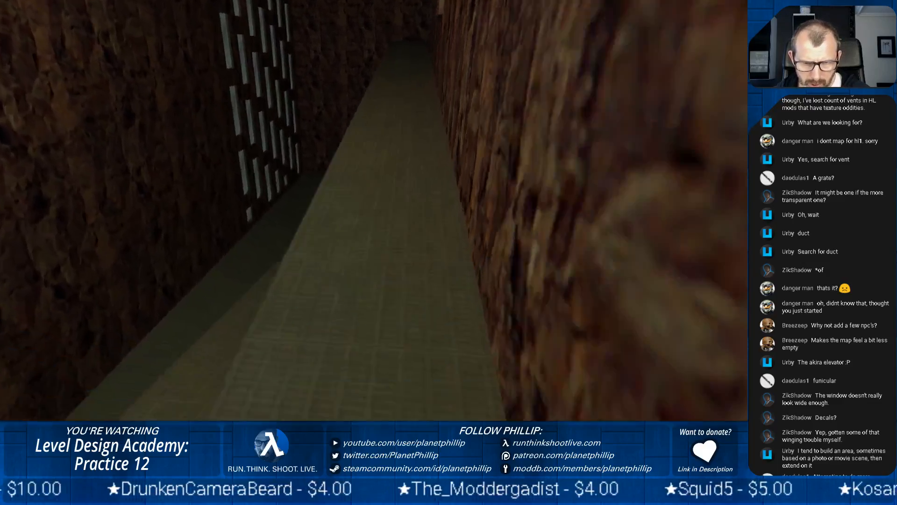
key("space")
key("w")
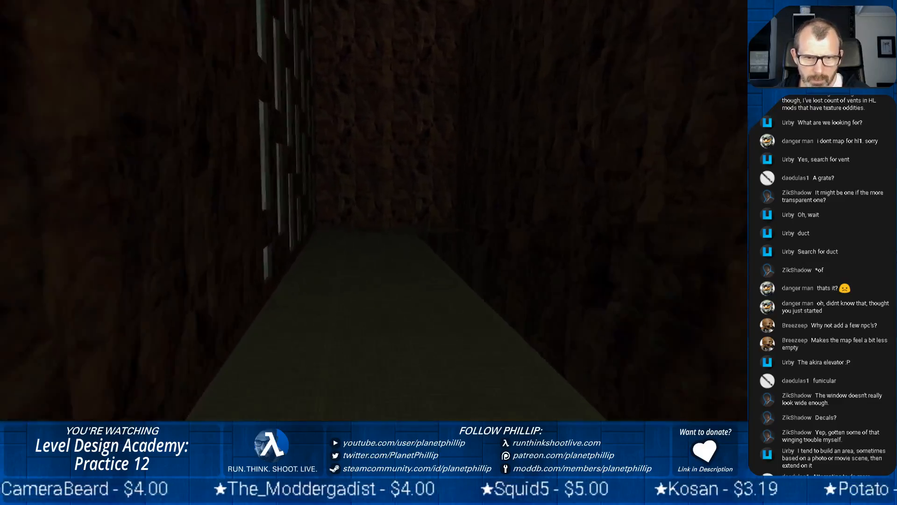
key("w")
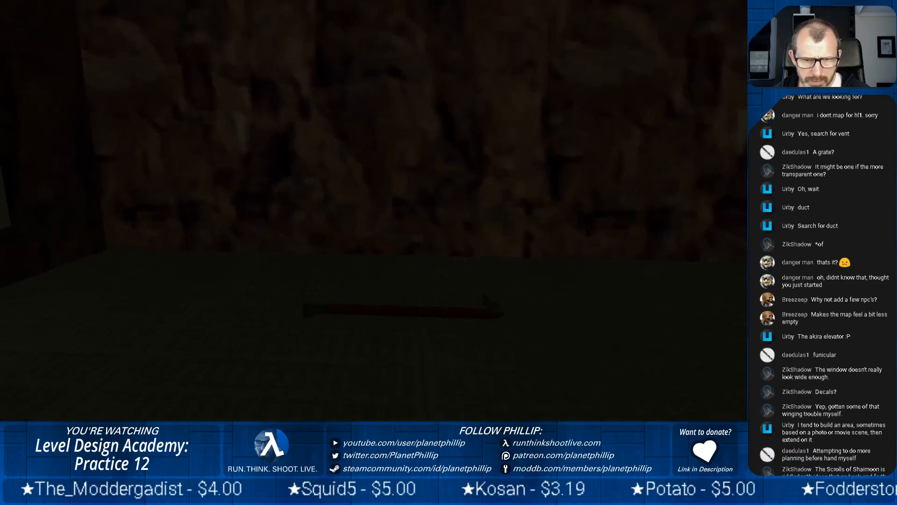
key("w")
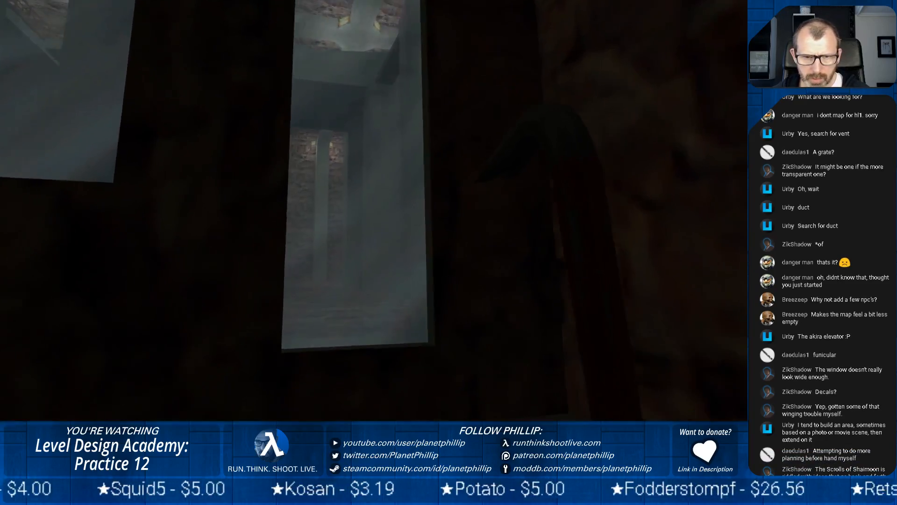
key("s")
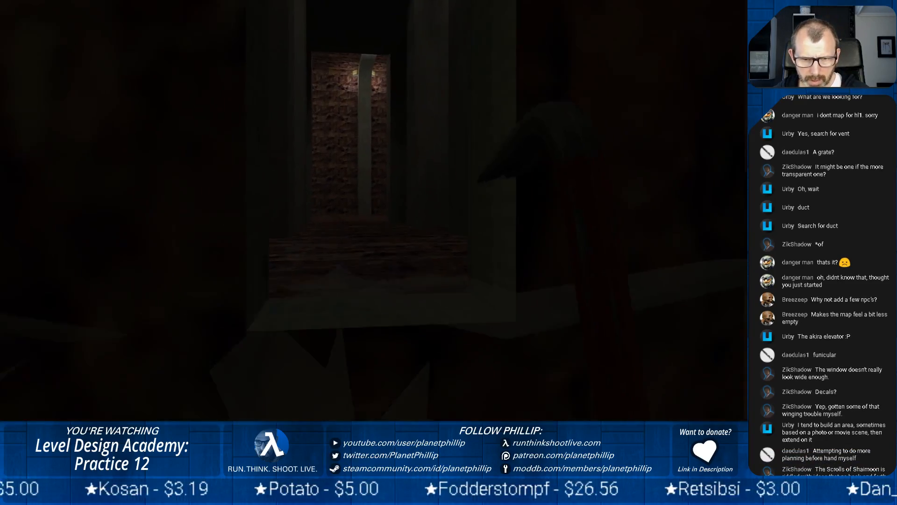
key("w")
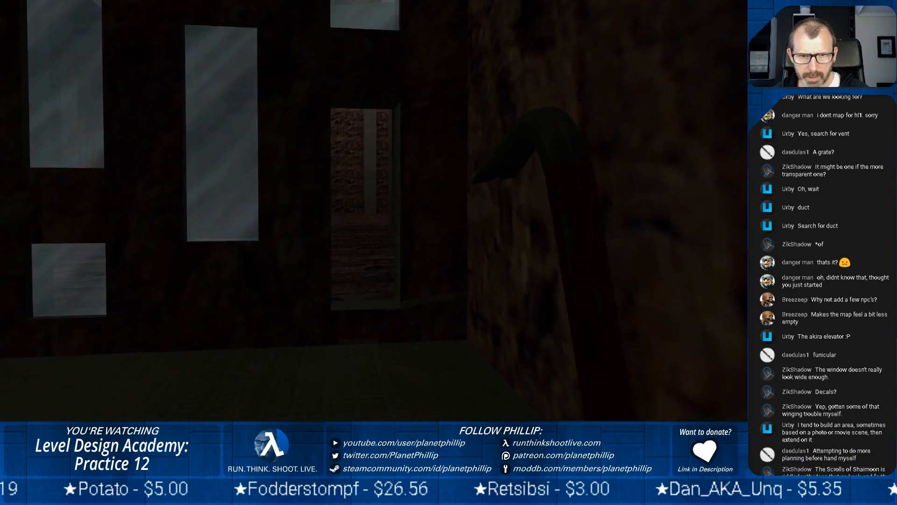
key("s")
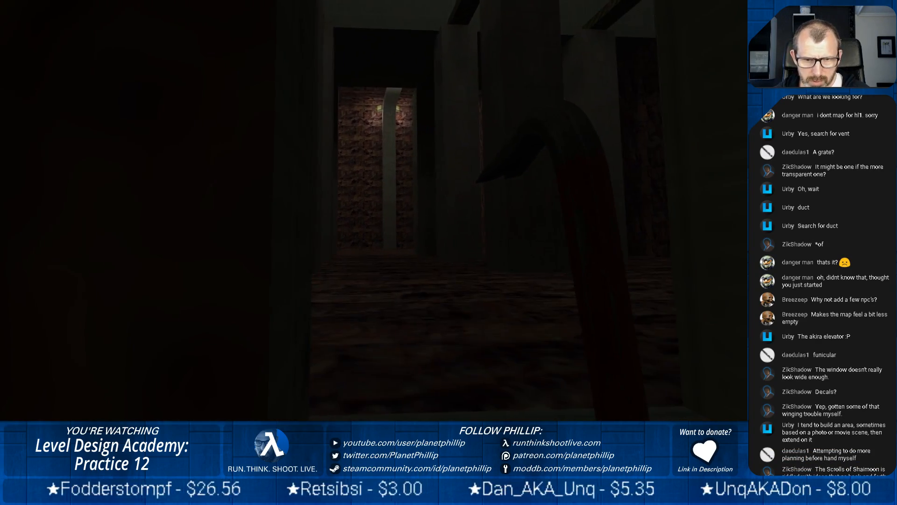
key("s")
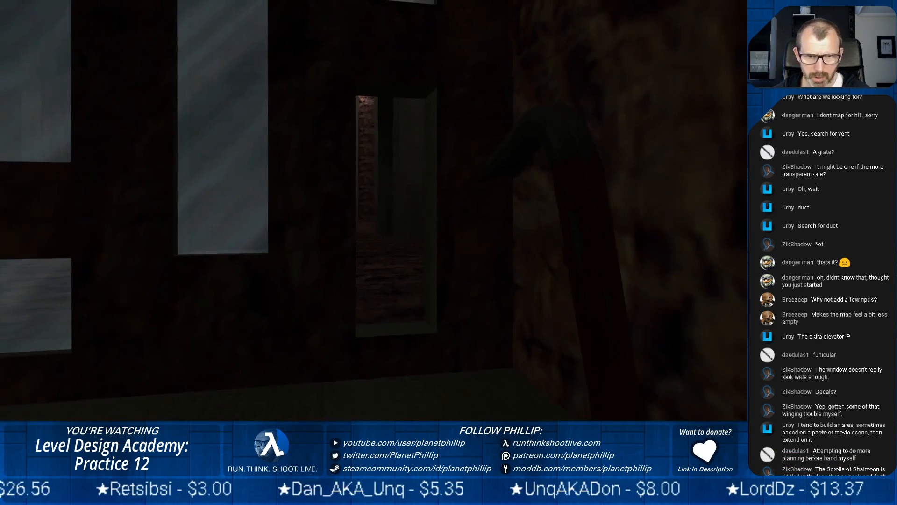
key("w")
key("w")
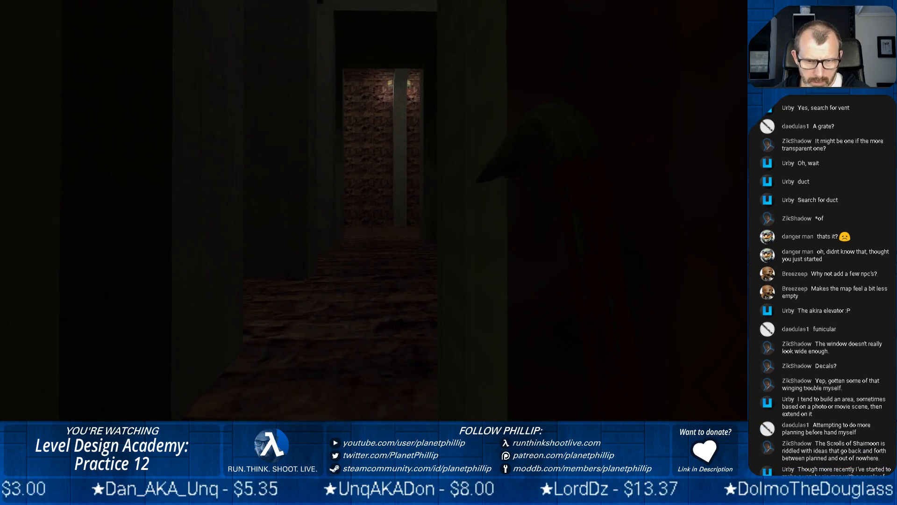
key("s")
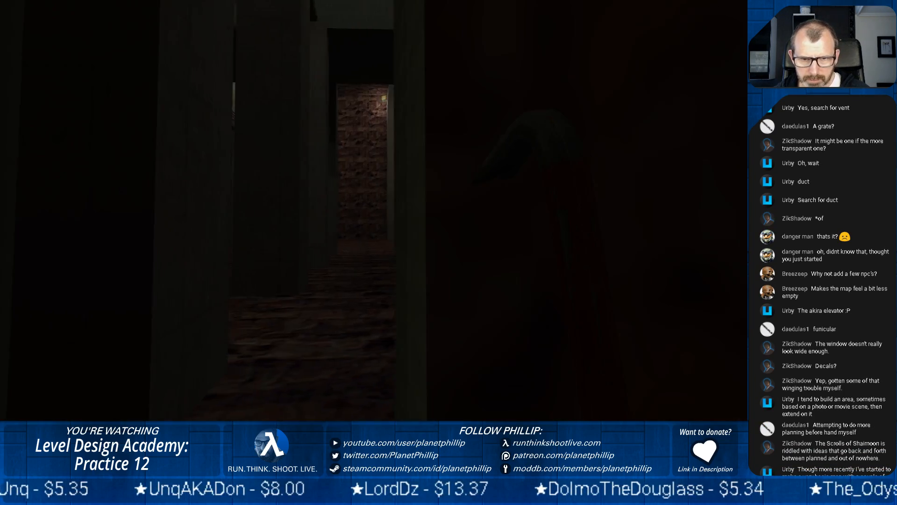
key("w")
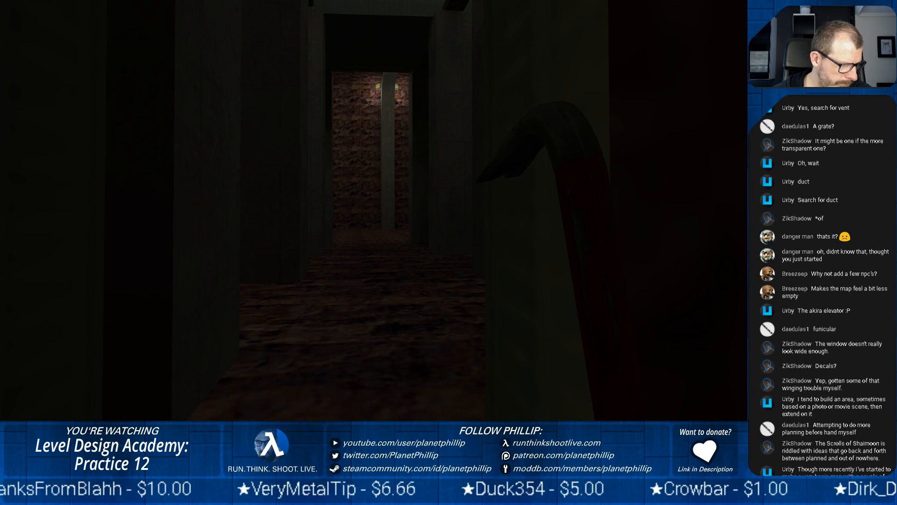
key("s")
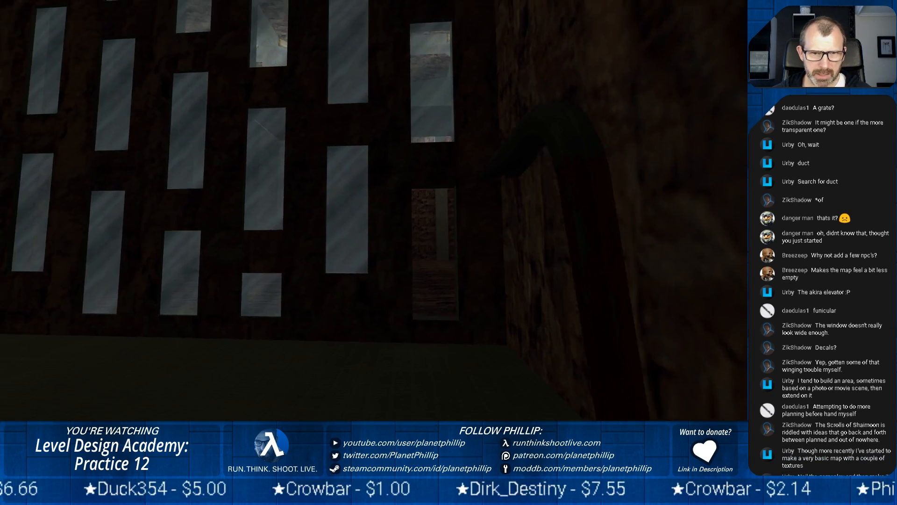
key("a")
key("s")
key("w")
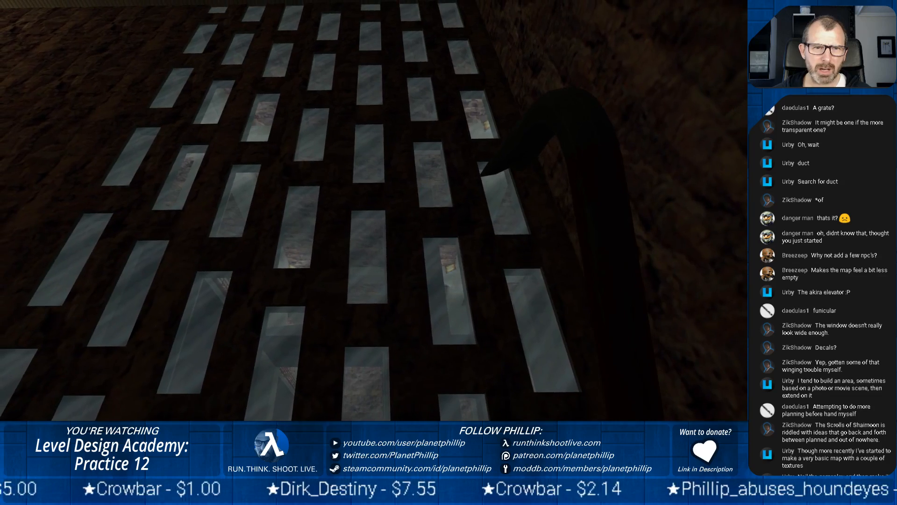
key("w")
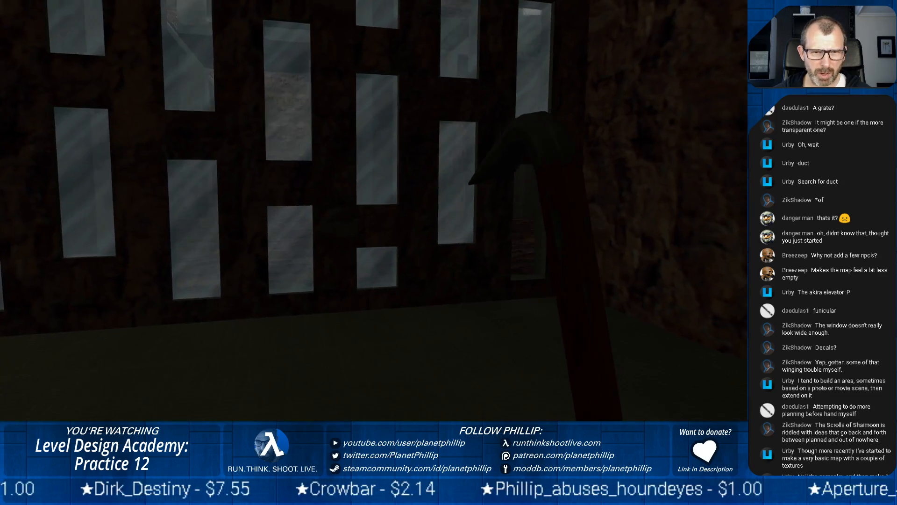
key("a")
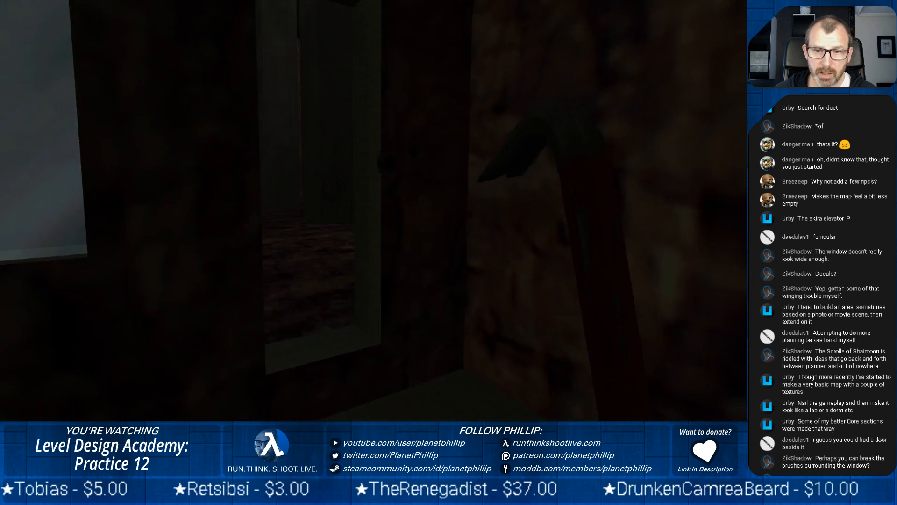
Walk up to the narrow opening beside the rock wall, try to get through it, and pause the game
key("d")
key("d")
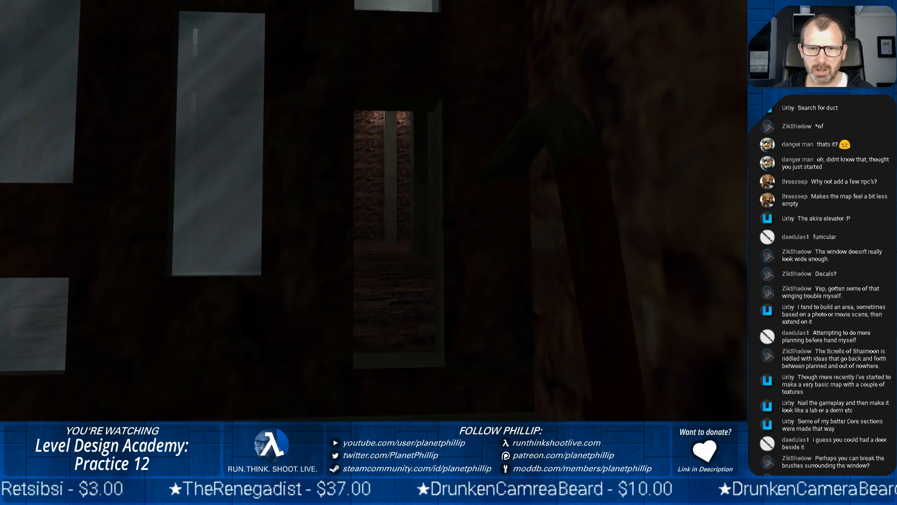
key("w")
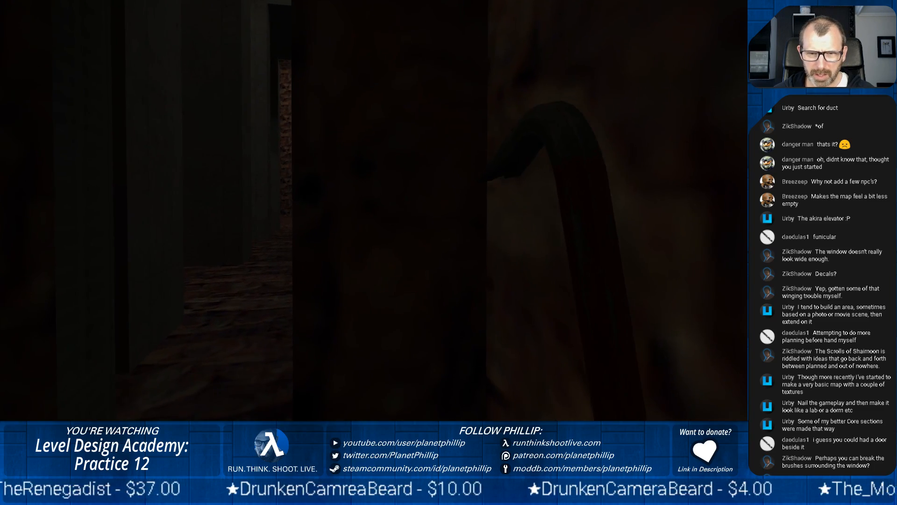
key("w")
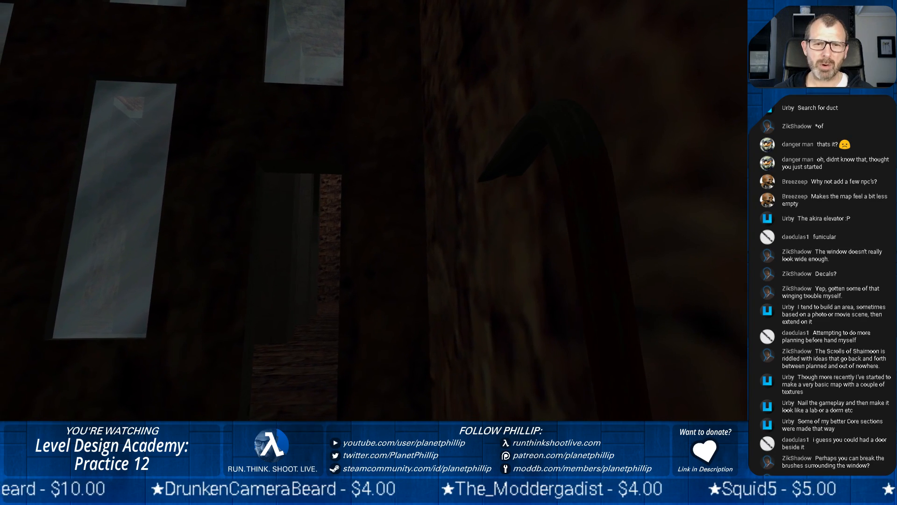
key("Escape")
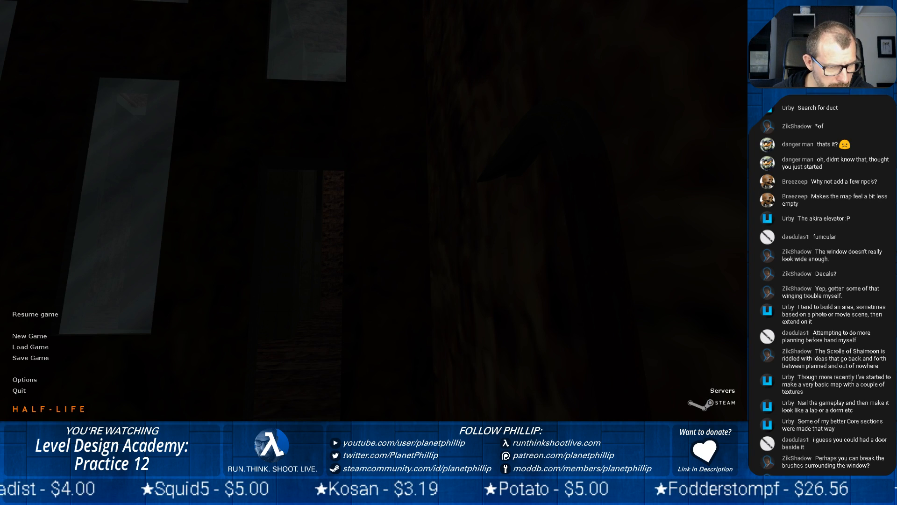
Switch to OBS and move the Game Capture 2 source down below Chat Window in the JACK scene
left_click(112, 377)
left_click(112, 377)
left_click(112, 378)
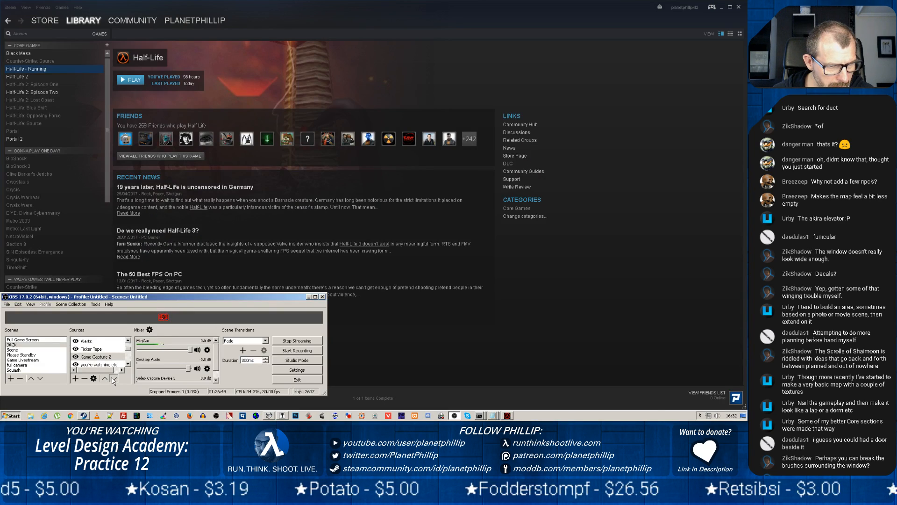
left_click(112, 378)
left_click(113, 378)
left_click(113, 378)
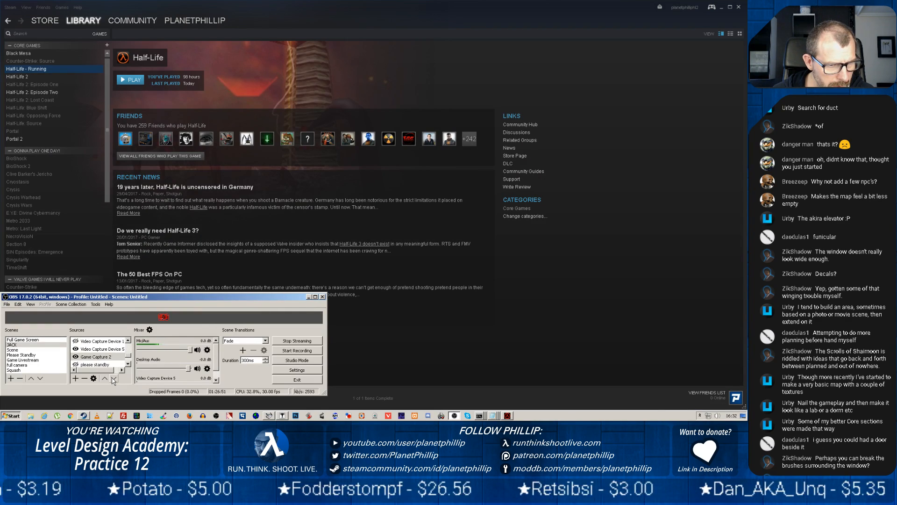
left_click(112, 379)
left_click(113, 379)
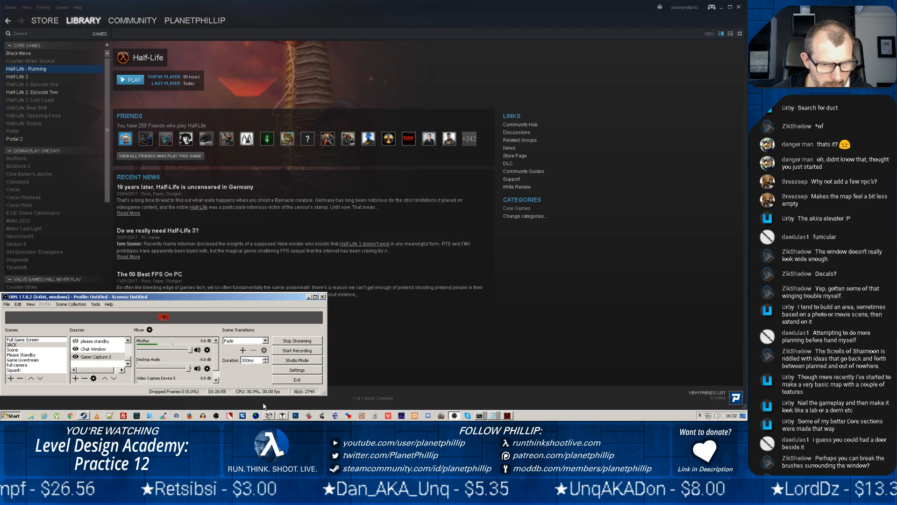
Switch to J.A.C.K., select the rock column between the breakable window and the corner, and raise its lower end to make it 640 units high
left_click(281, 415)
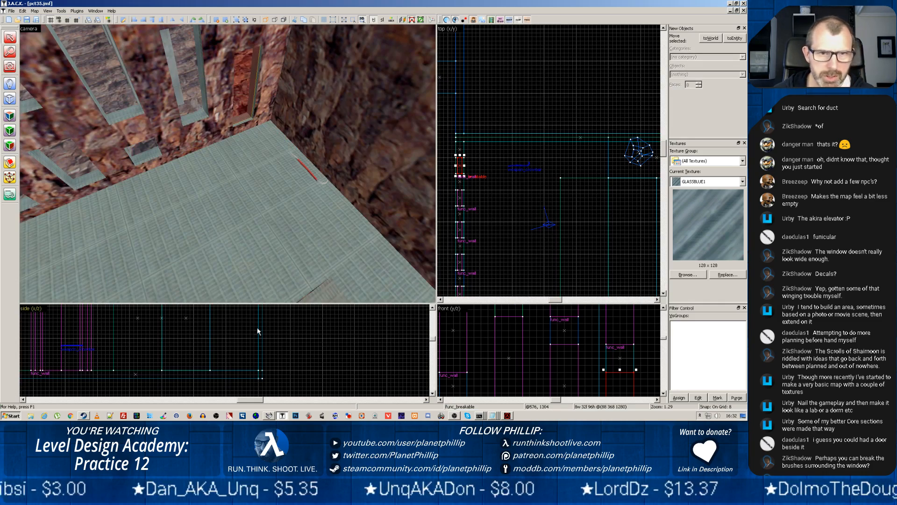
left_click(267, 166)
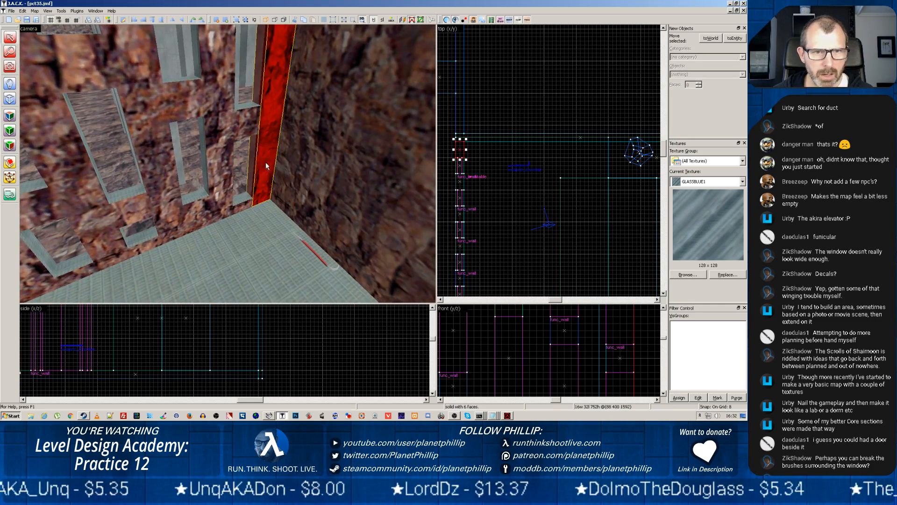
scroll(458, 148, "down", 4)
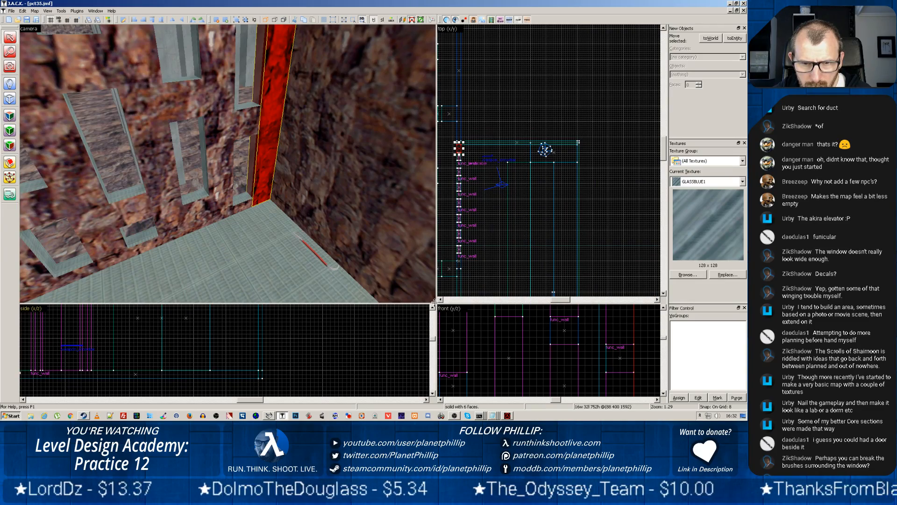
left_click_drag(436, 303, 221, 136)
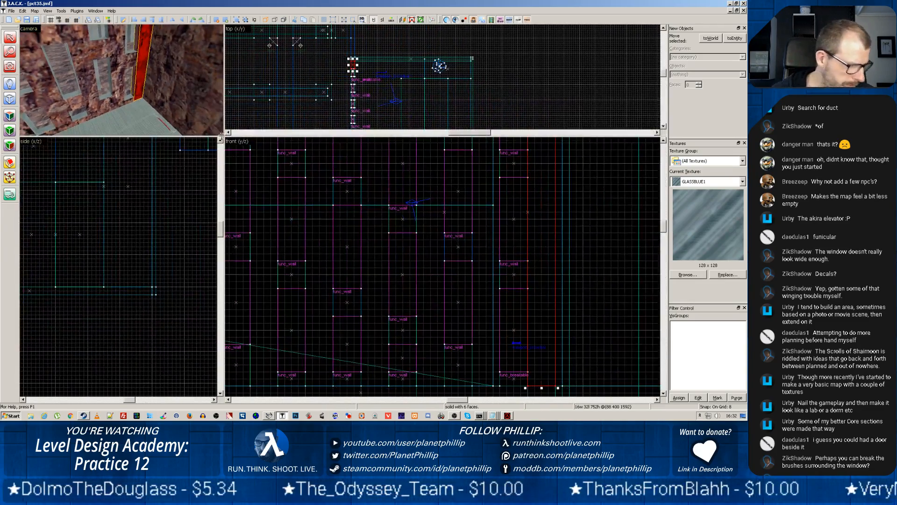
scroll(419, 205, "down", 4)
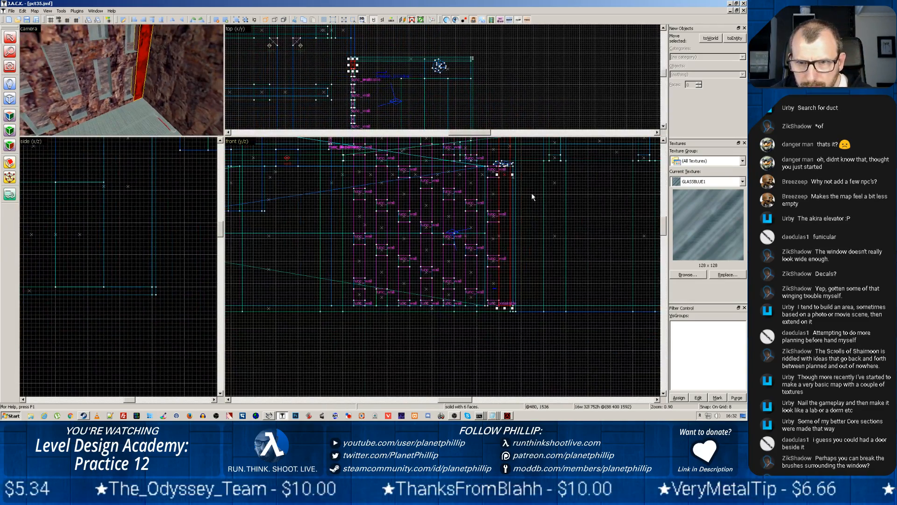
mouse_move(541, 196)
left_mouse_down()
mouse_move(540, 304)
mouse_move(526, 295)
left_mouse_up()
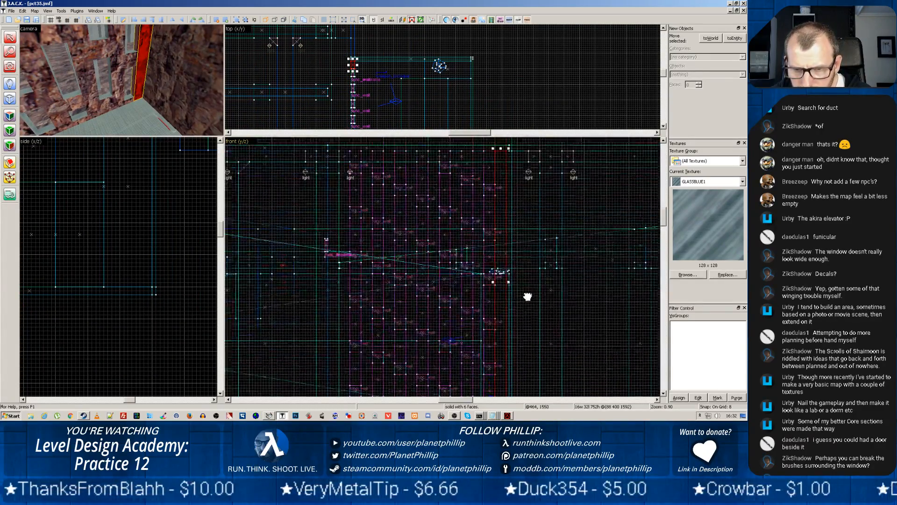
left_click_drag(528, 342, 531, 300)
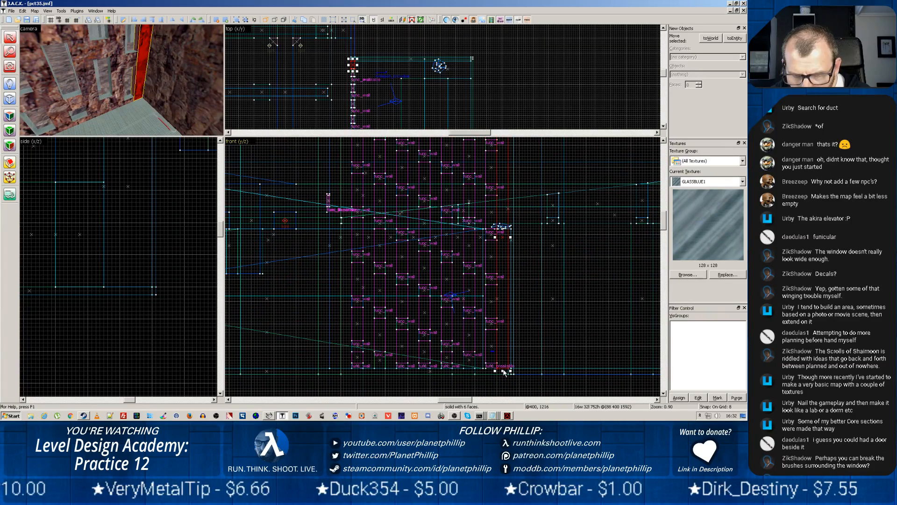
left_click_drag(502, 372, 504, 333)
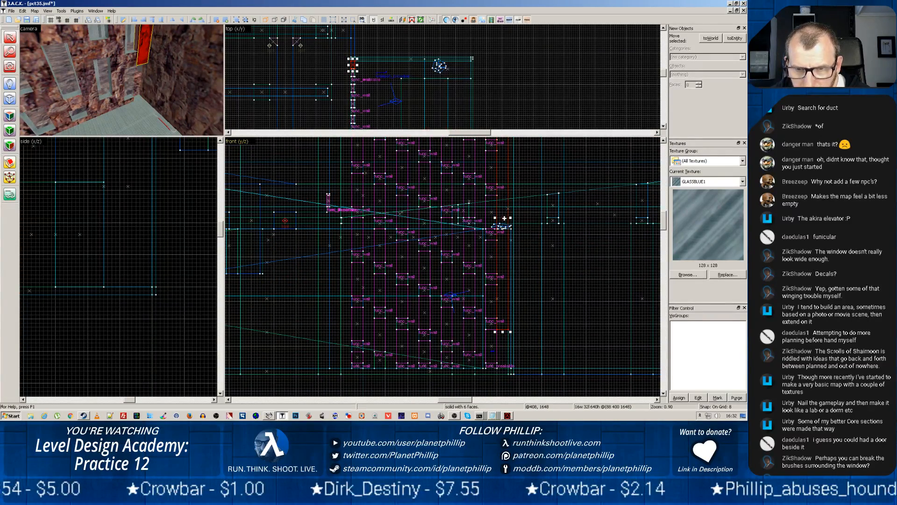
Fill the gap beneath the shortened rock column with a block 16 wide, 32 long and 112 units high
left_click(490, 325)
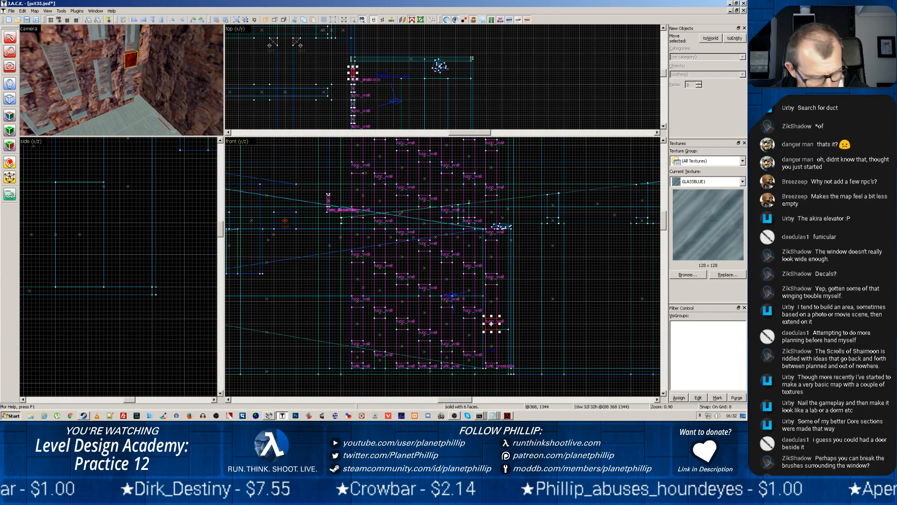
left_click_drag(491, 324, 506, 372)
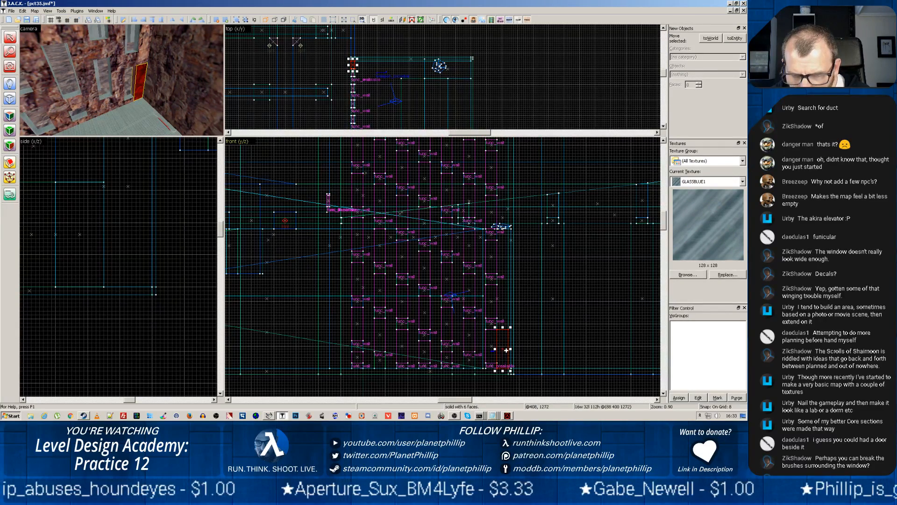
left_click(505, 346)
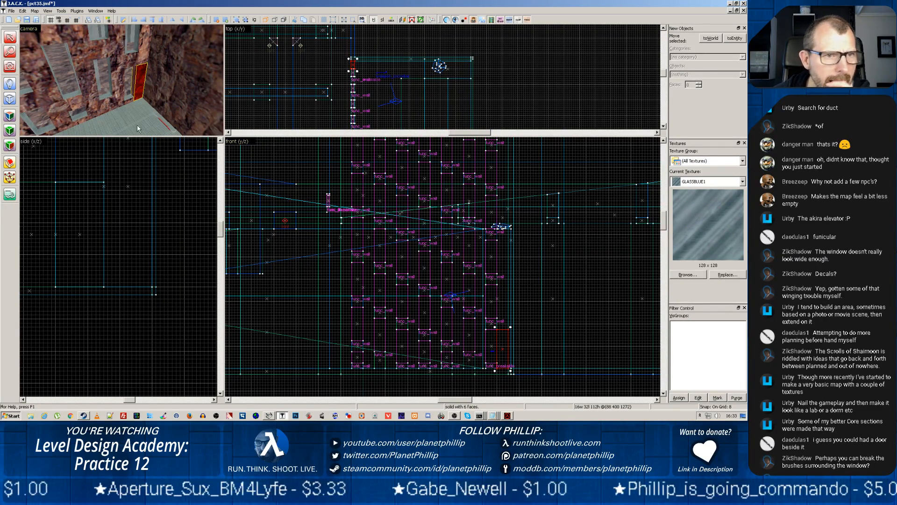
Turn the new 112-unit-high block into an entity of class func_breakable
left_click(733, 39)
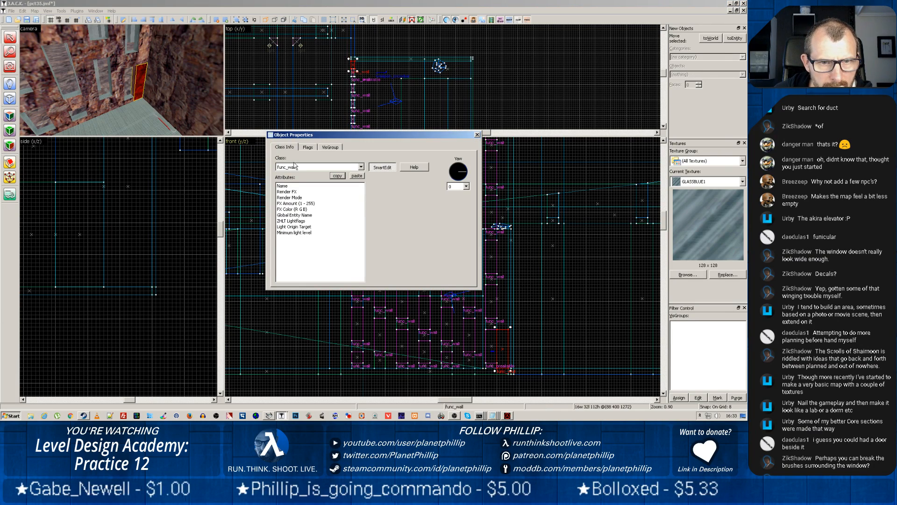
left_click(362, 167)
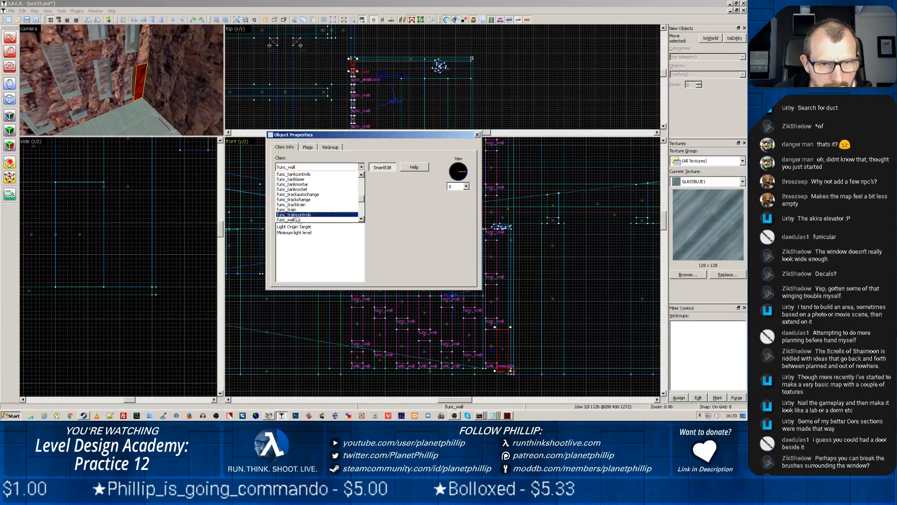
scroll(299, 198, "up", 5)
left_click(294, 184)
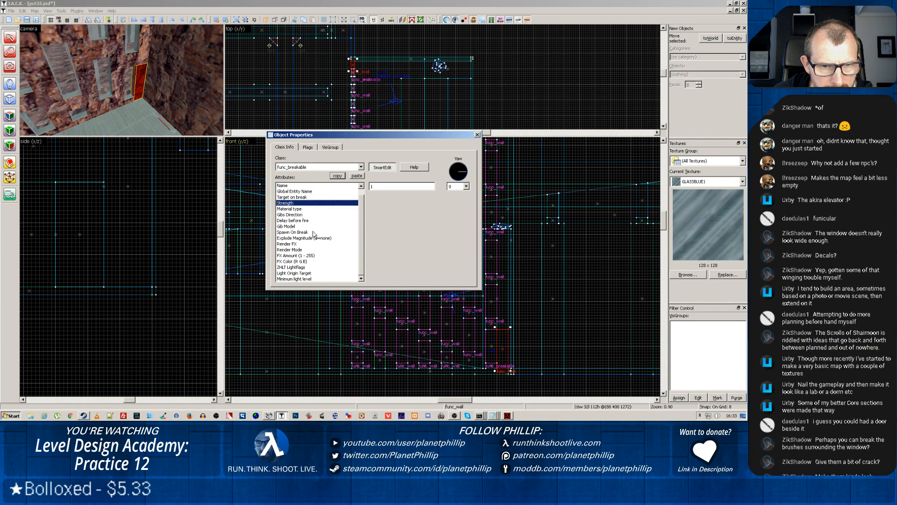
left_click(477, 135)
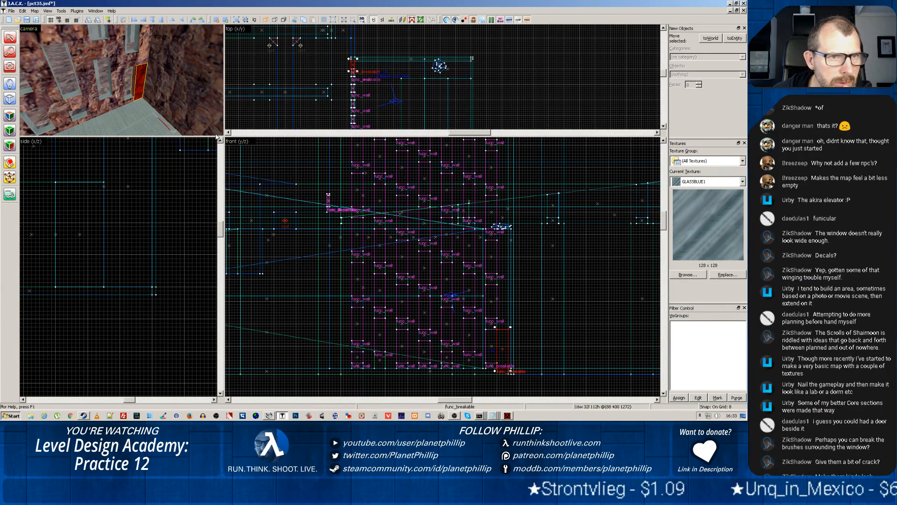
Select the new breakable block beside the window opening and save the updated pct35 map
left_click(131, 100)
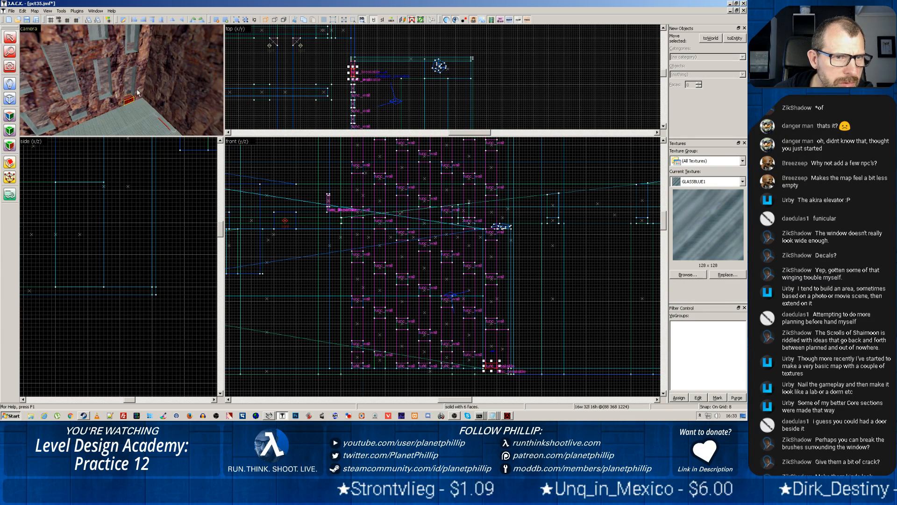
left_click(143, 82)
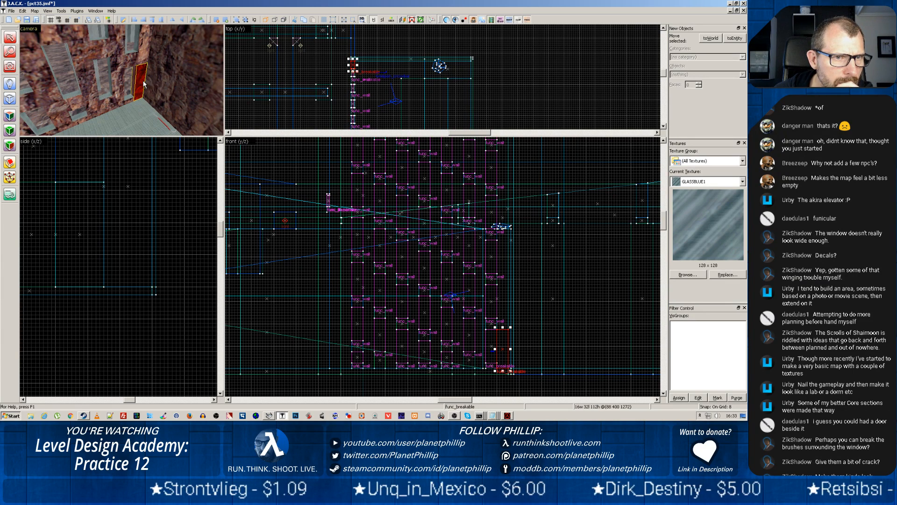
left_click(27, 19)
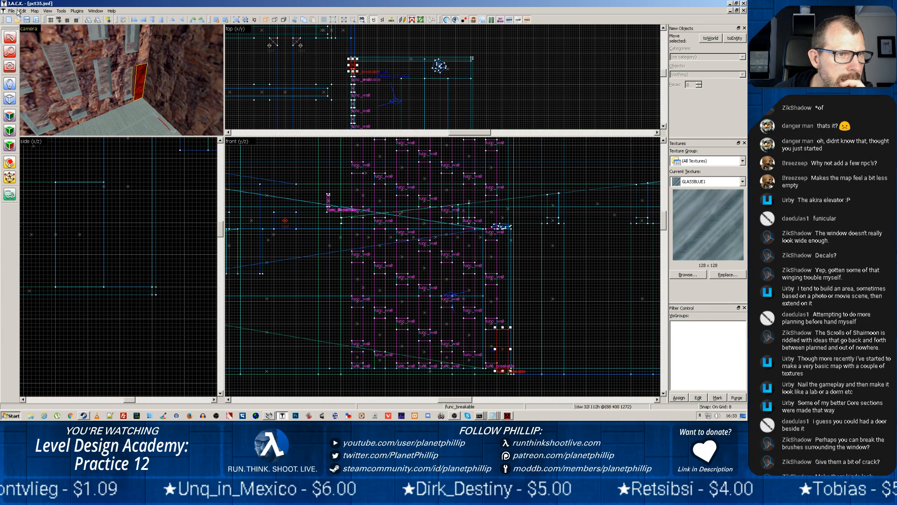
left_click(11, 11)
left_click(11, 10)
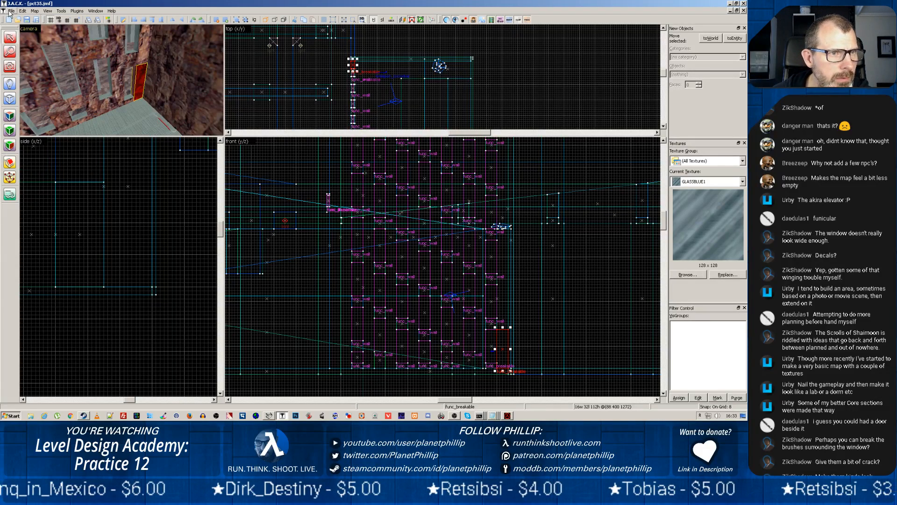
Switch to Batch Compiler and run the compile of pct35.map again
left_click(276, 417)
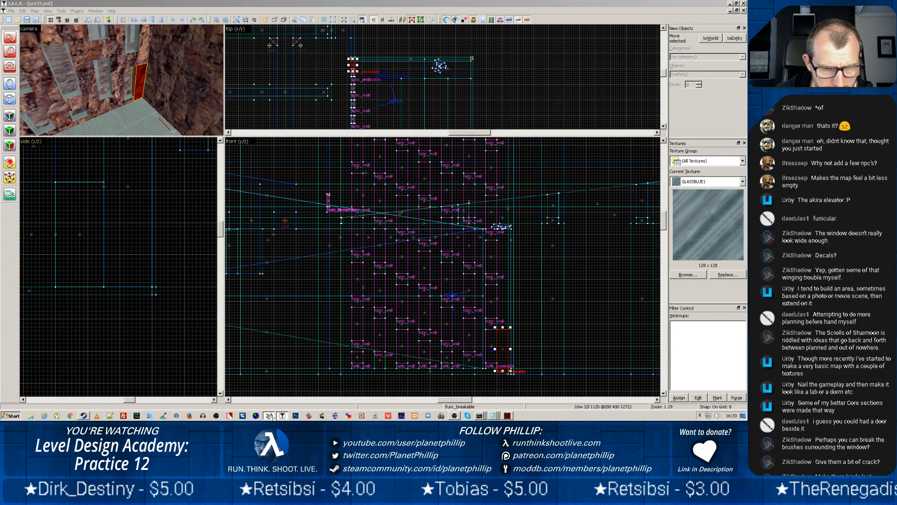
left_click(550, 306)
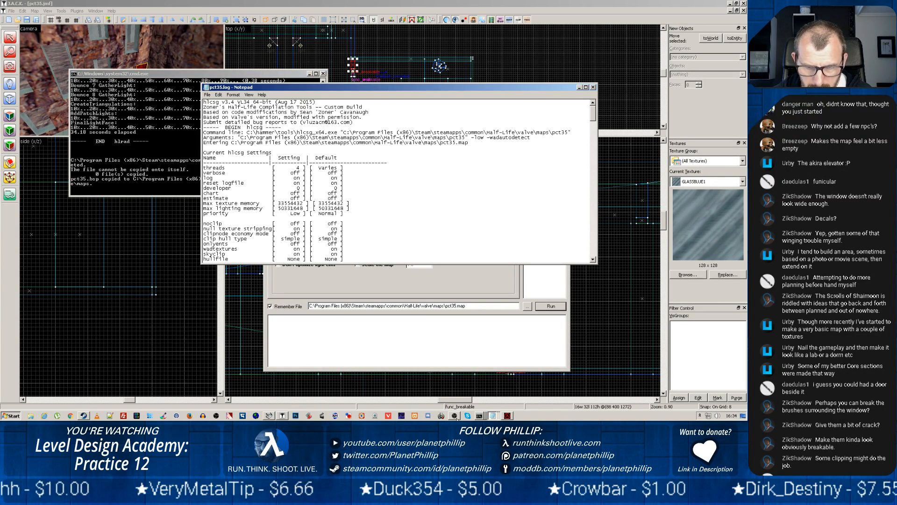
Switch to OBS, enlarge its window and source list, and move Game Capture 2 up above the background frame source
left_click(454, 415)
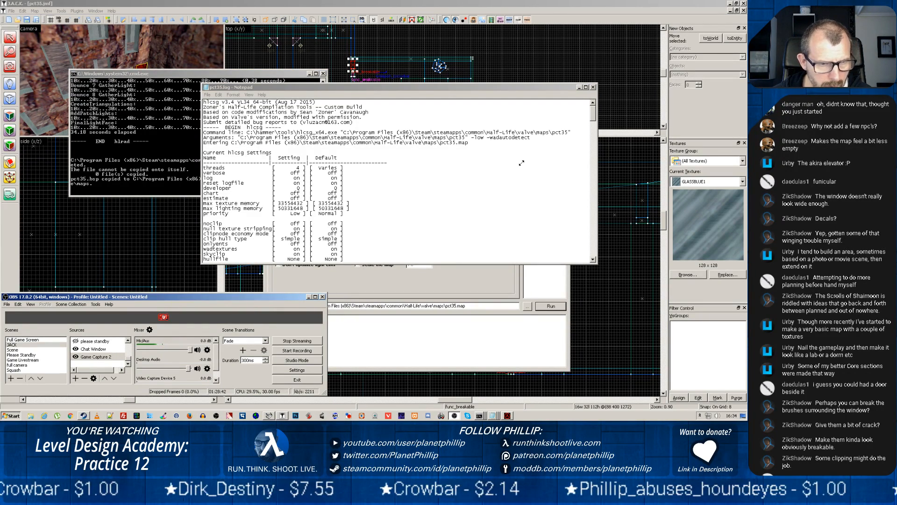
left_click_drag(521, 163, 522, 163)
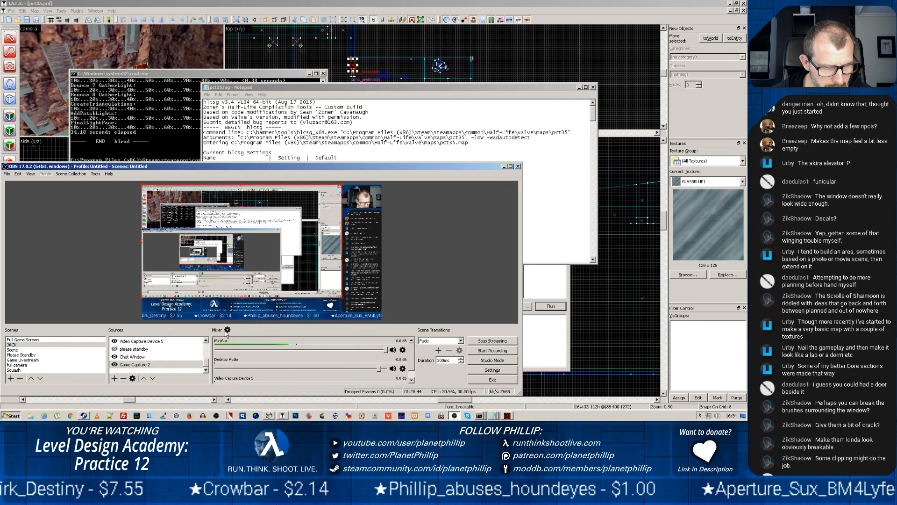
left_click_drag(227, 326, 249, 240)
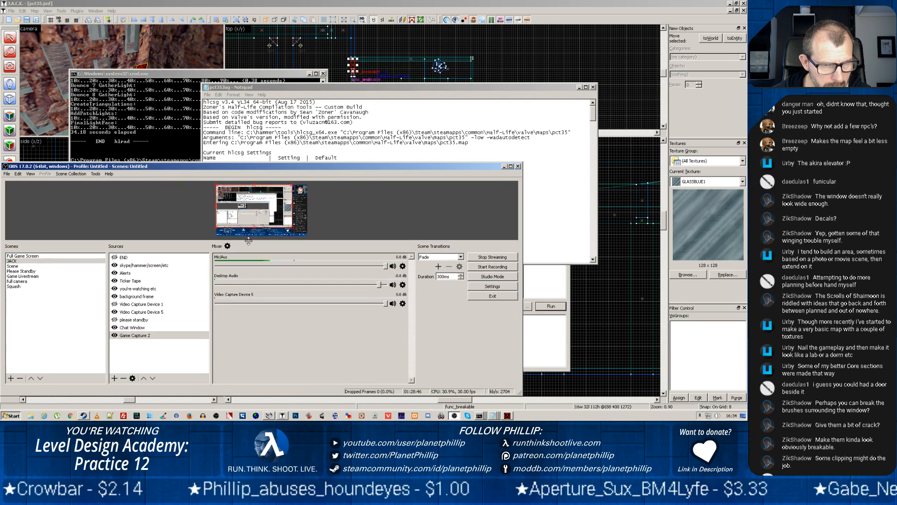
left_click(144, 378)
left_click(144, 378)
left_click(143, 378)
left_click(144, 378)
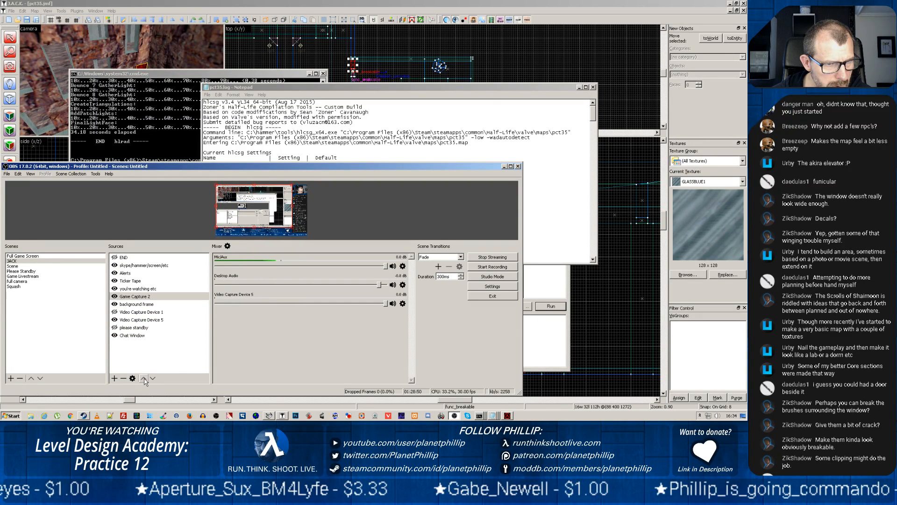
left_click(144, 378)
left_click(144, 378)
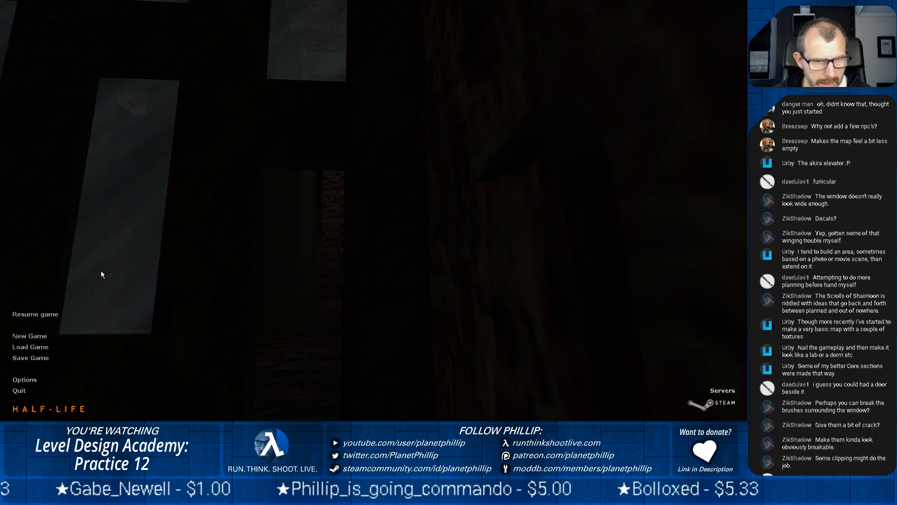
Resume Half-Life and reload the recompiled pct35 map with the console command restart
key("Escape")
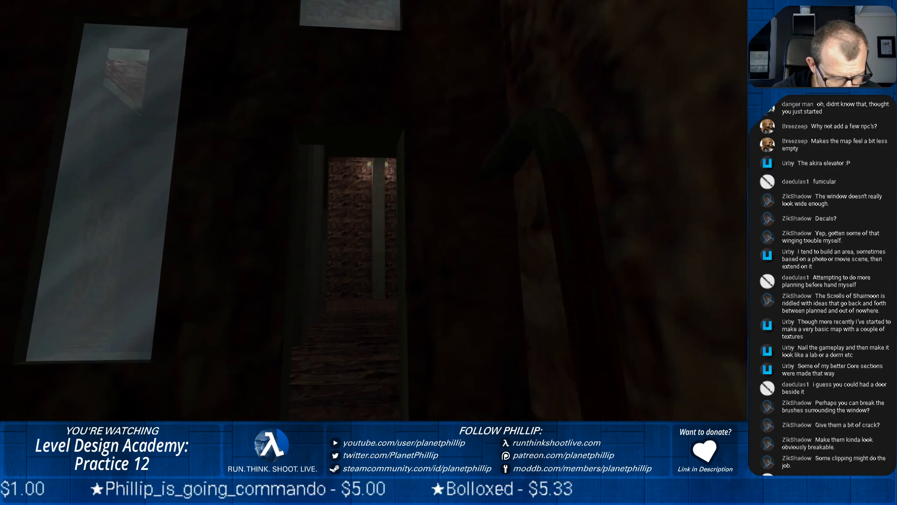
key("grave")
type("reload")
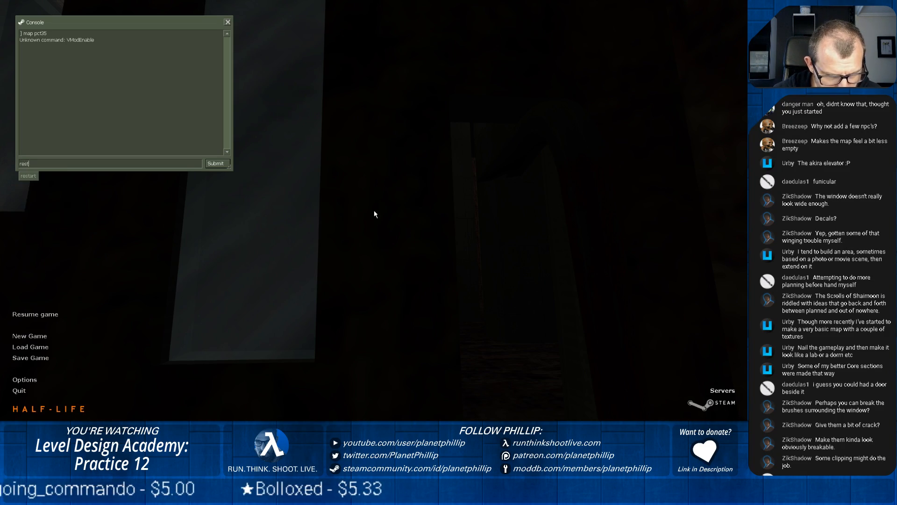
key("Return")
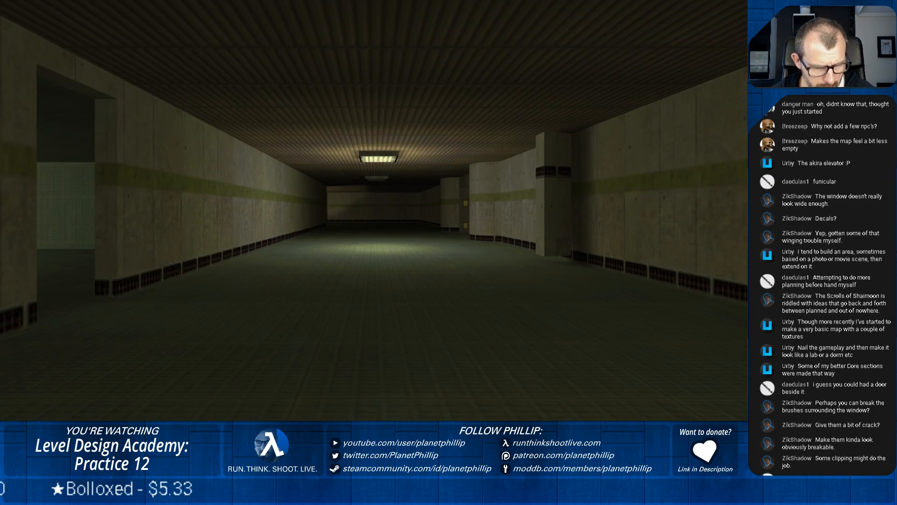
Walk from the map start down the corridor and along the rock passage to the small windows at its end
key("w")
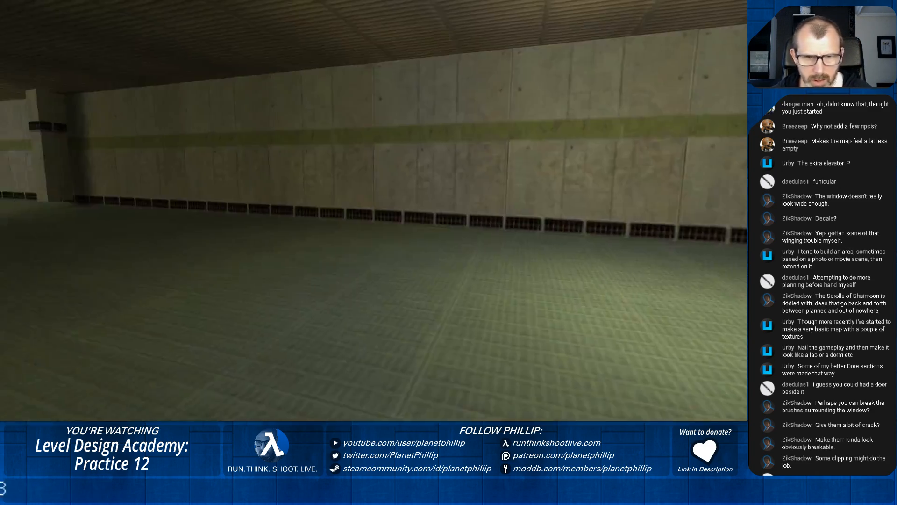
key("w")
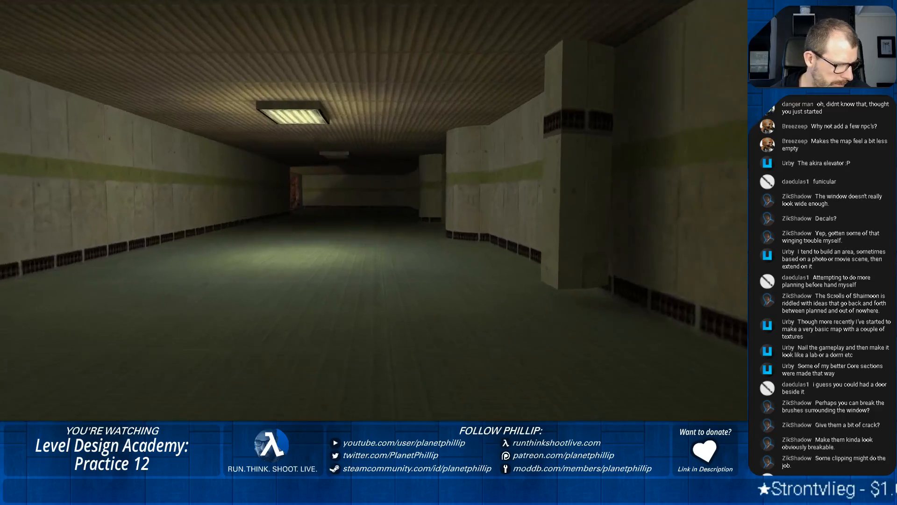
key("w")
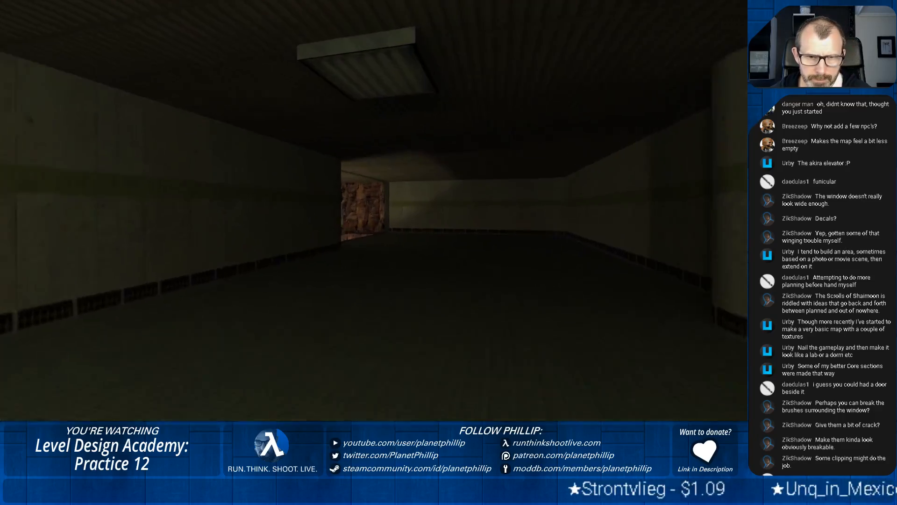
key("w")
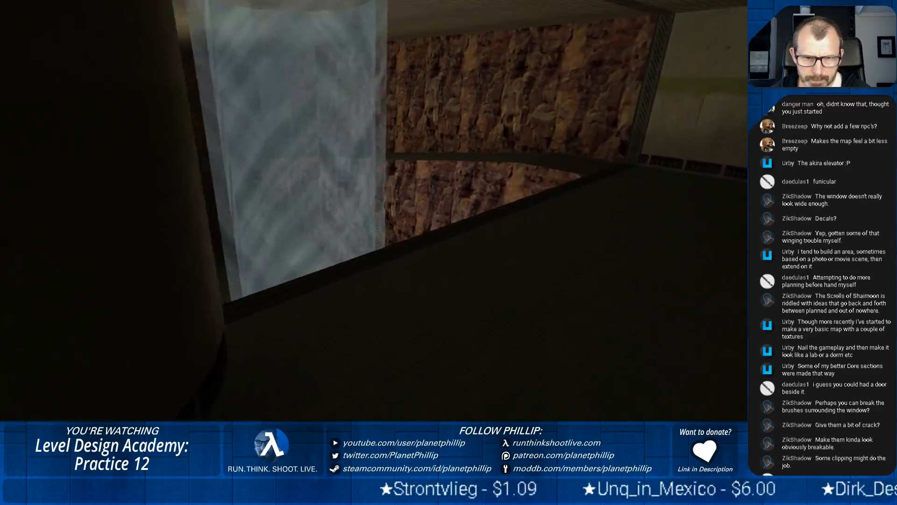
key("w")
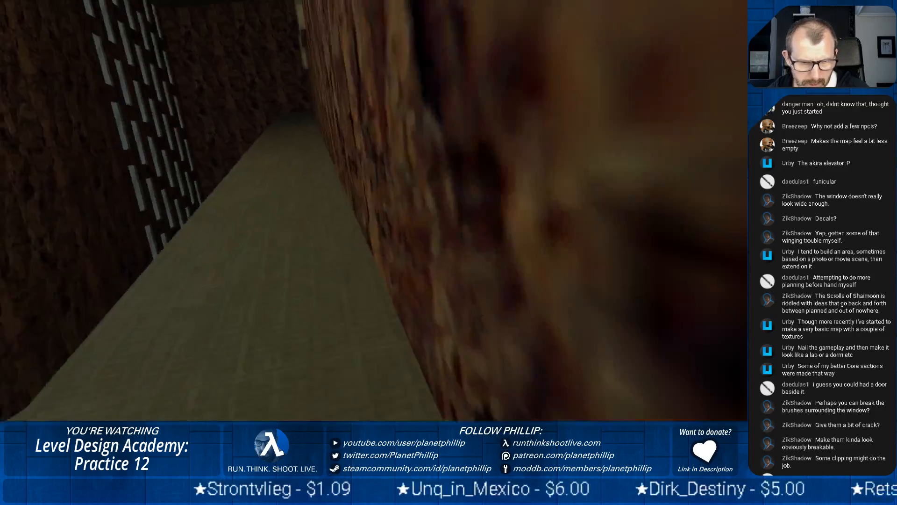
key("w")
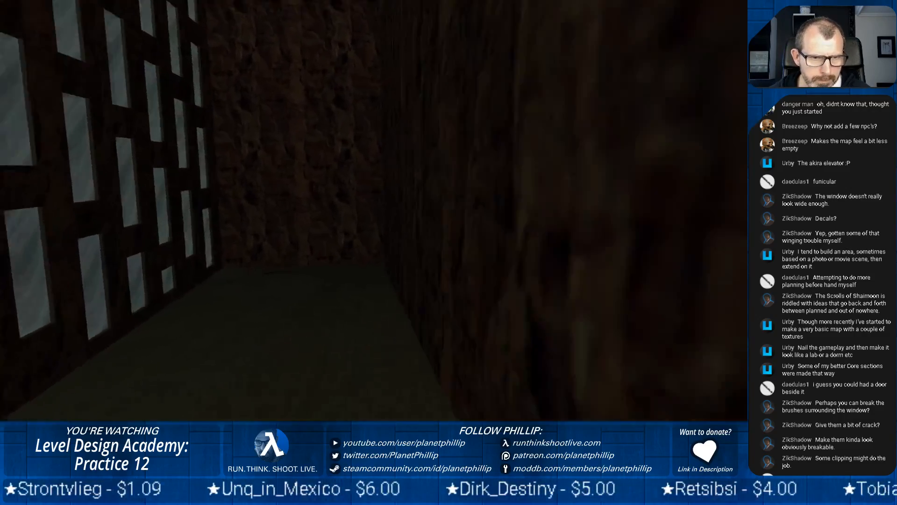
key("w")
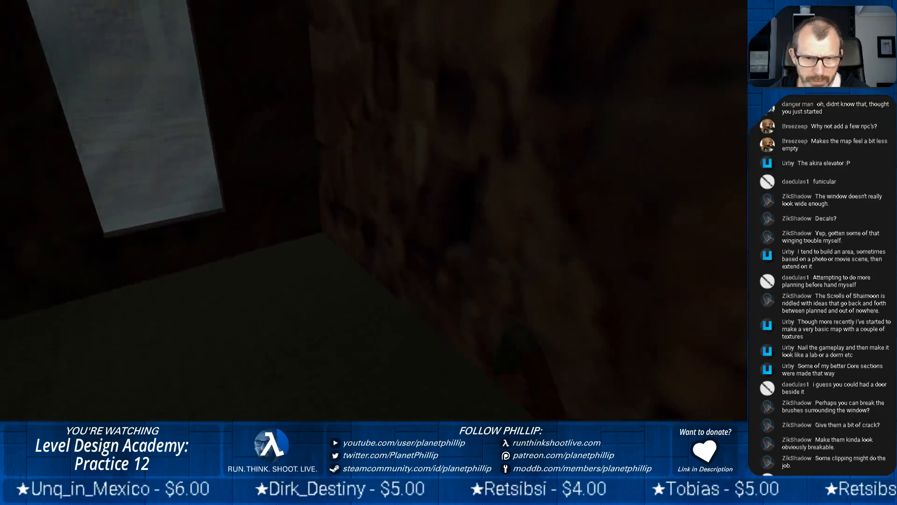
Test the breakable window and adjacent rock section with the crowbar and check the opening from the passage
key("s")
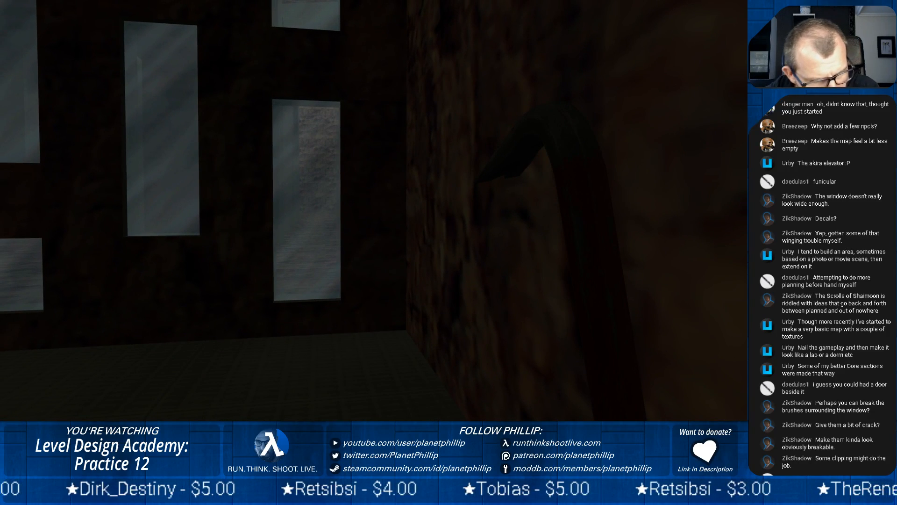
key("s")
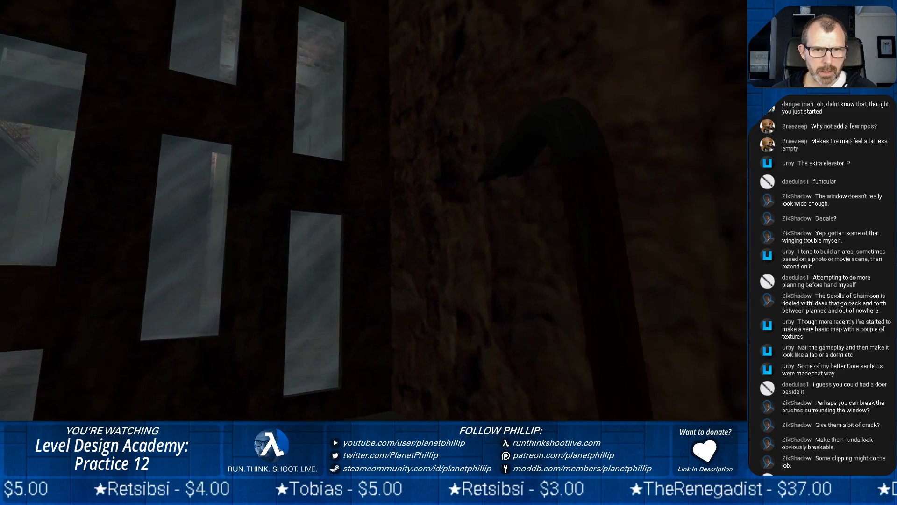
key("w")
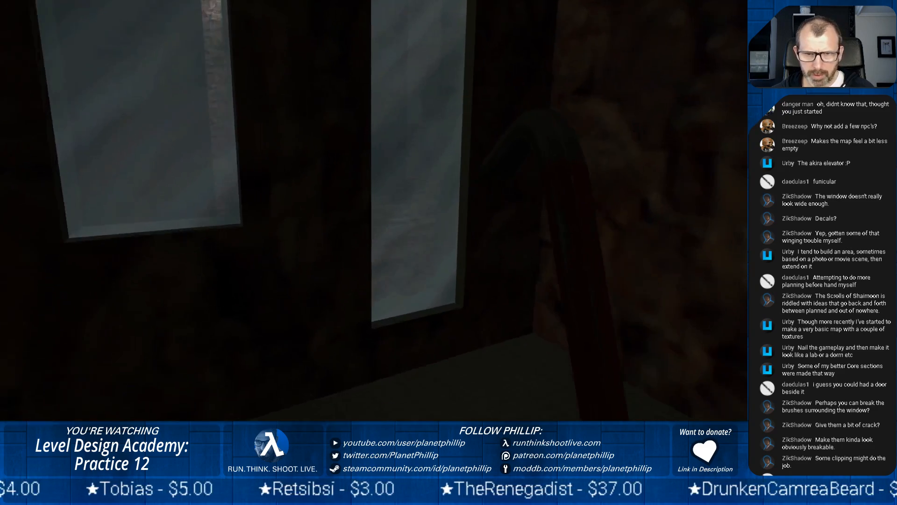
key("w")
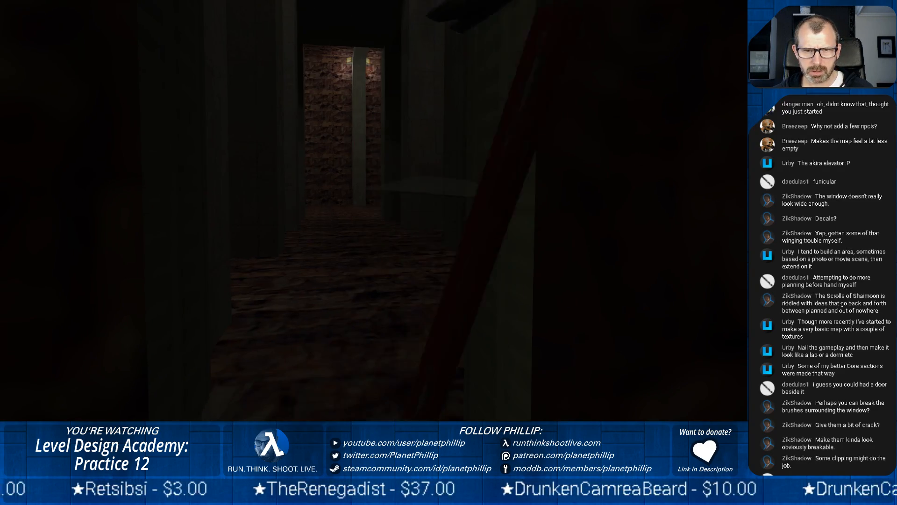
key("s")
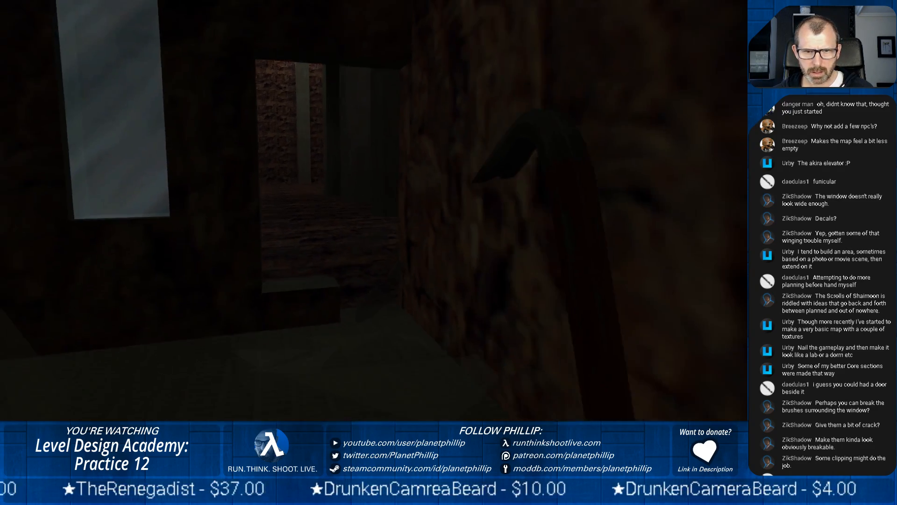
Go through the broken opening into the pillared hall and examine the opening from the hall side
key("w")
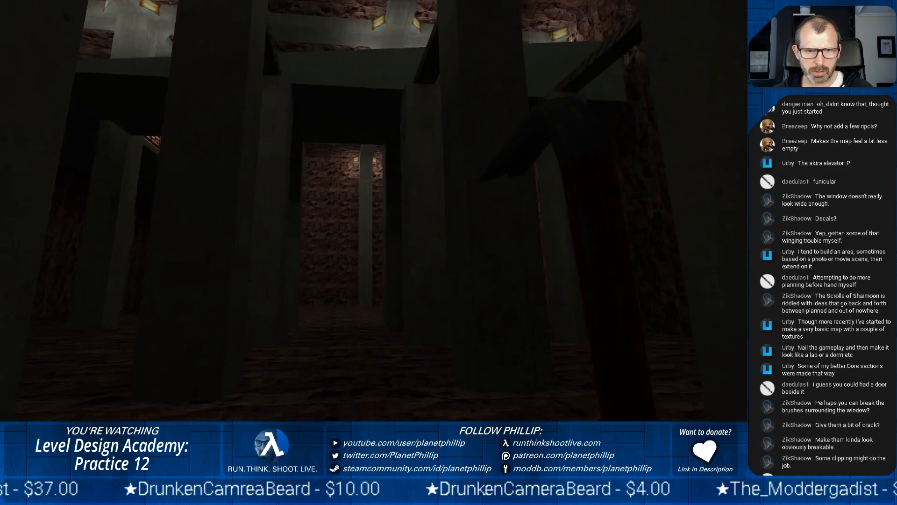
key("w")
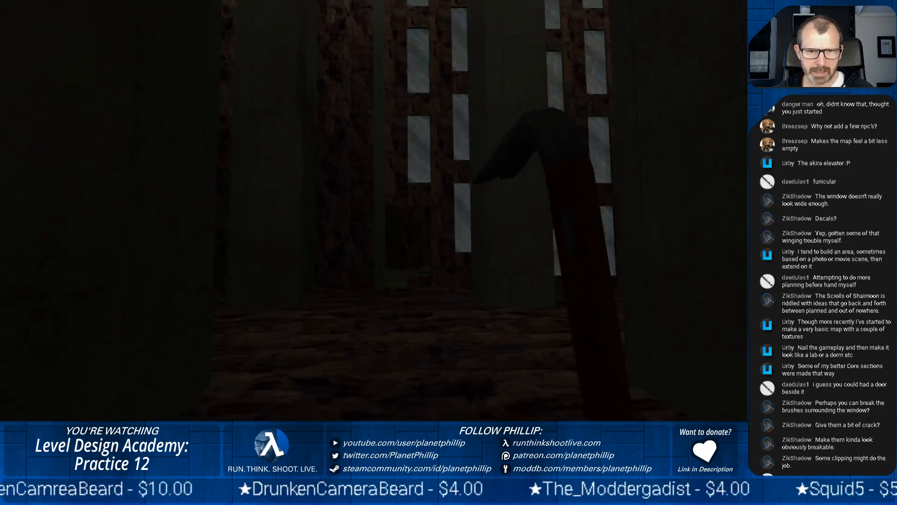
key("w")
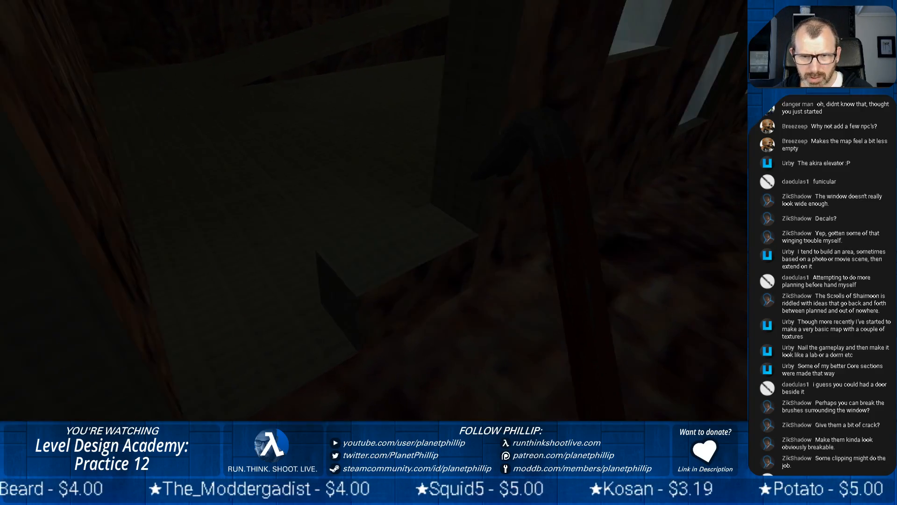
key("s")
key("s")
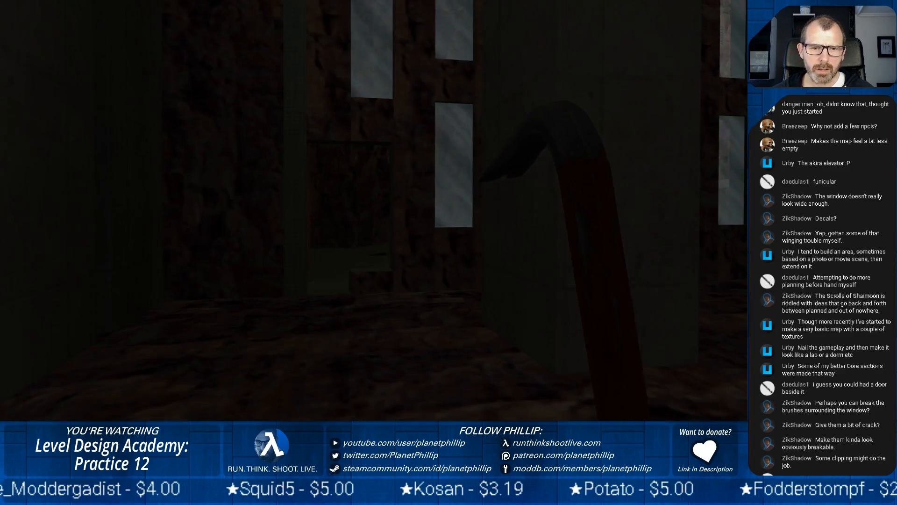
key("w")
Explore the hall floor beneath the railed walkways, examining the pillars and lighting, and return to the window opening
key("w")
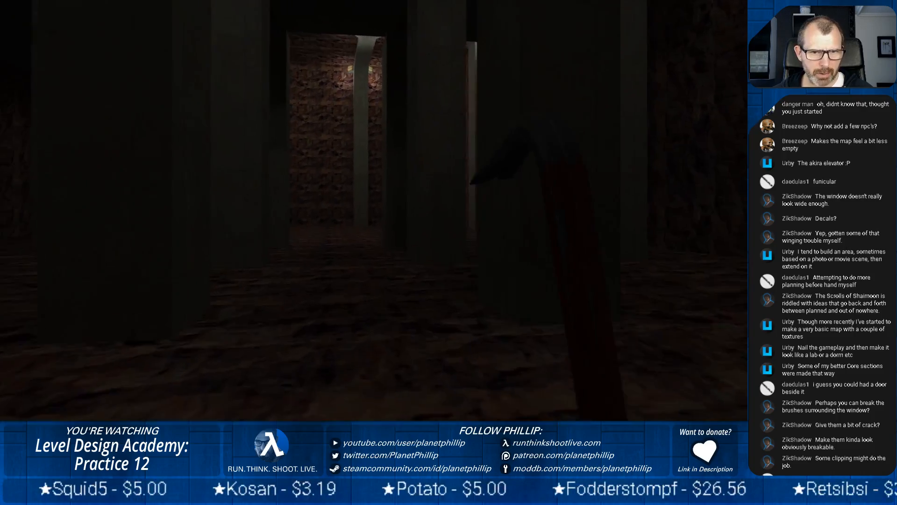
key("w")
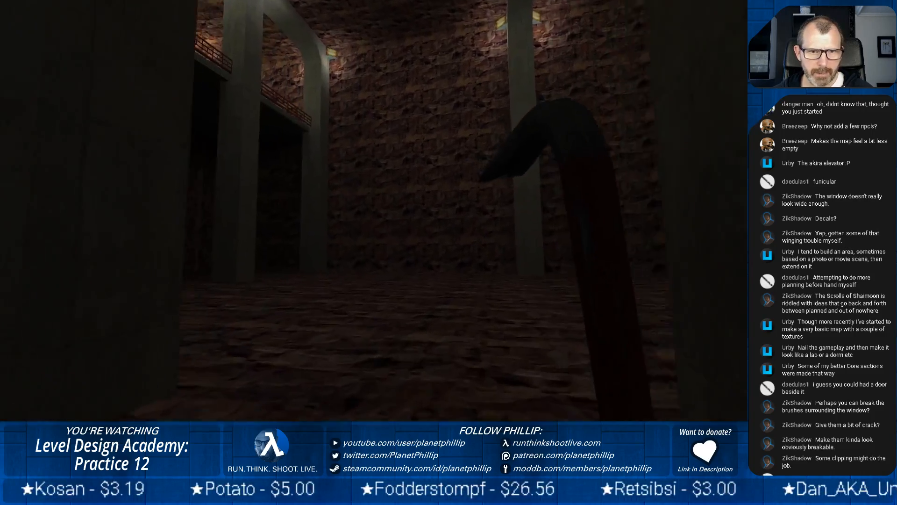
key("w")
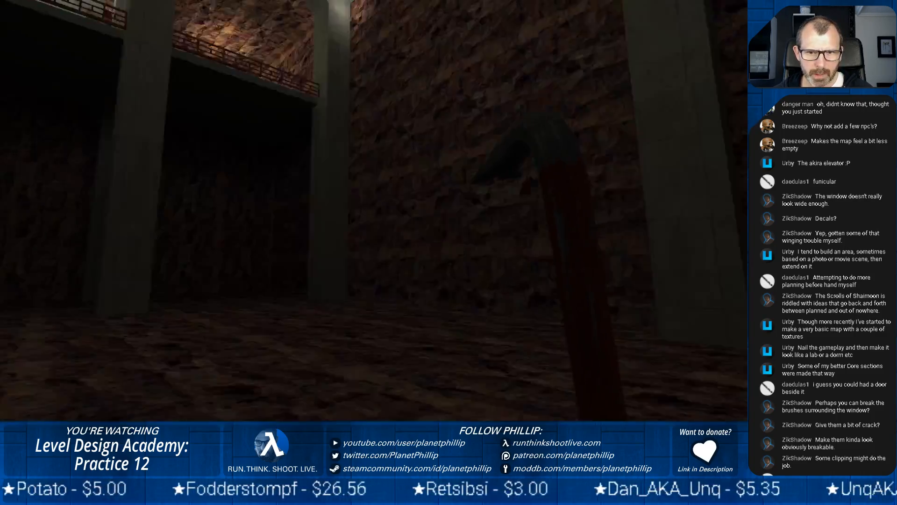
key("w")
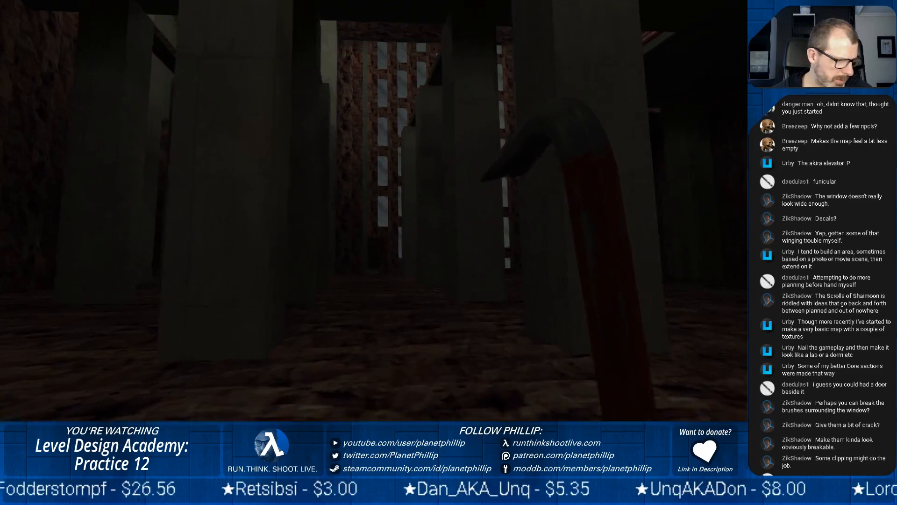
key("w")
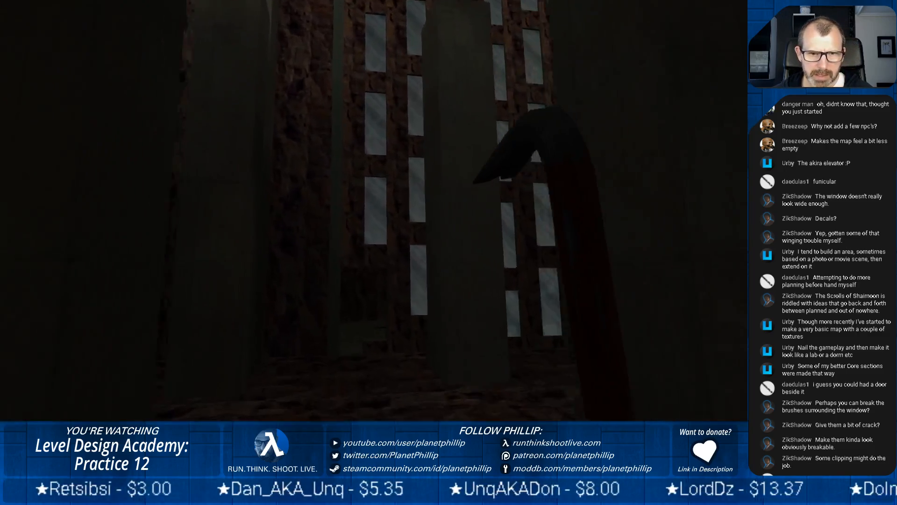
key("w")
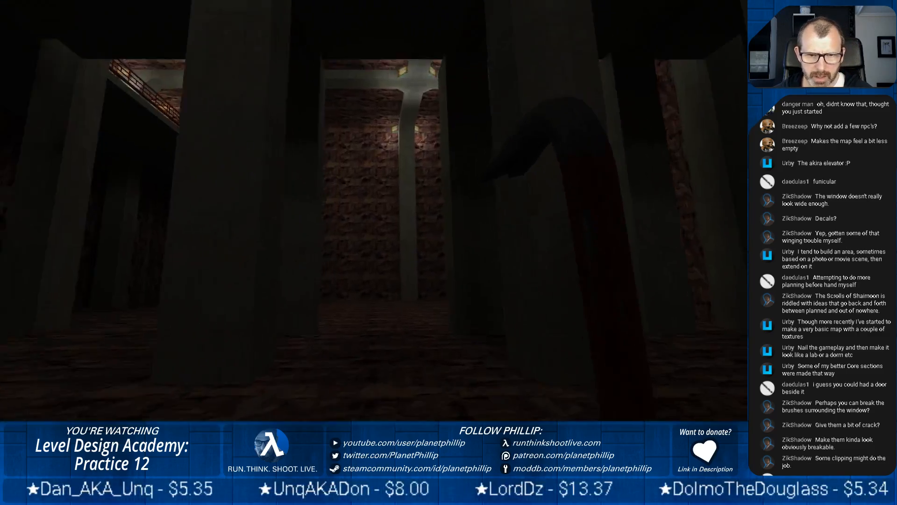
key("w")
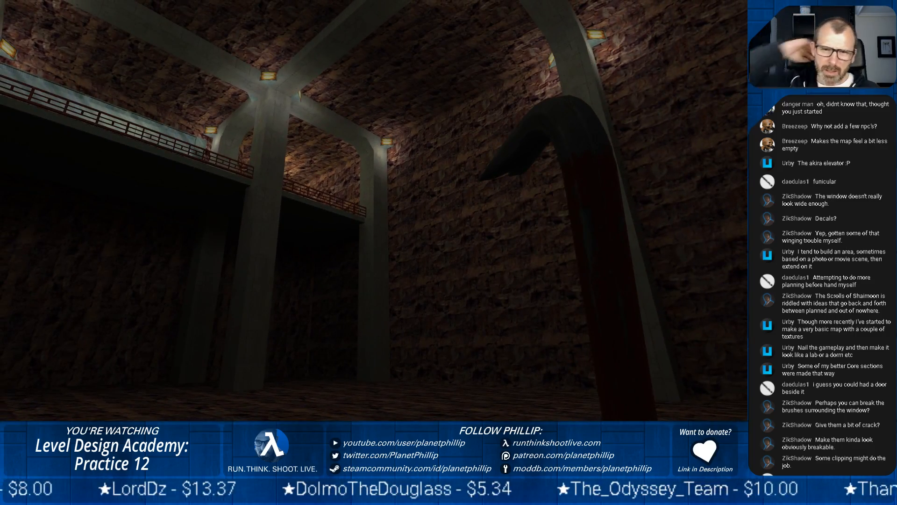
key("w")
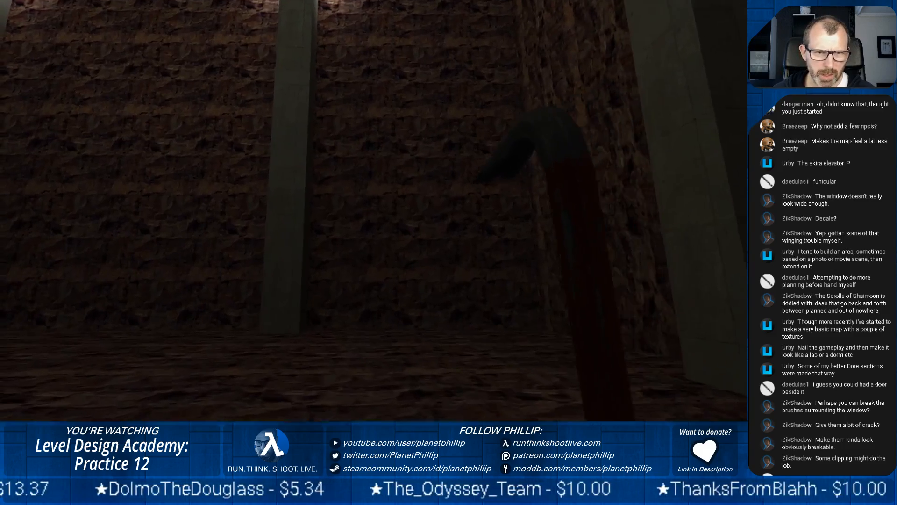
key("w")
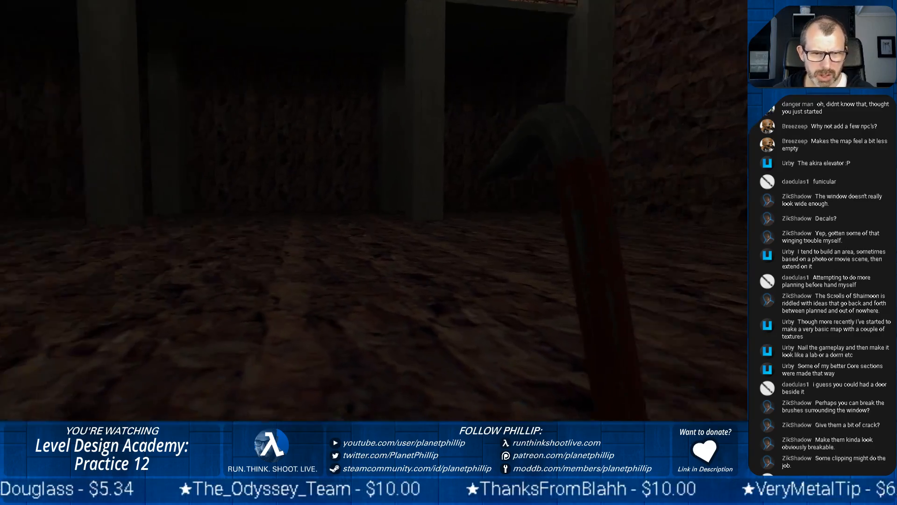
key("w")
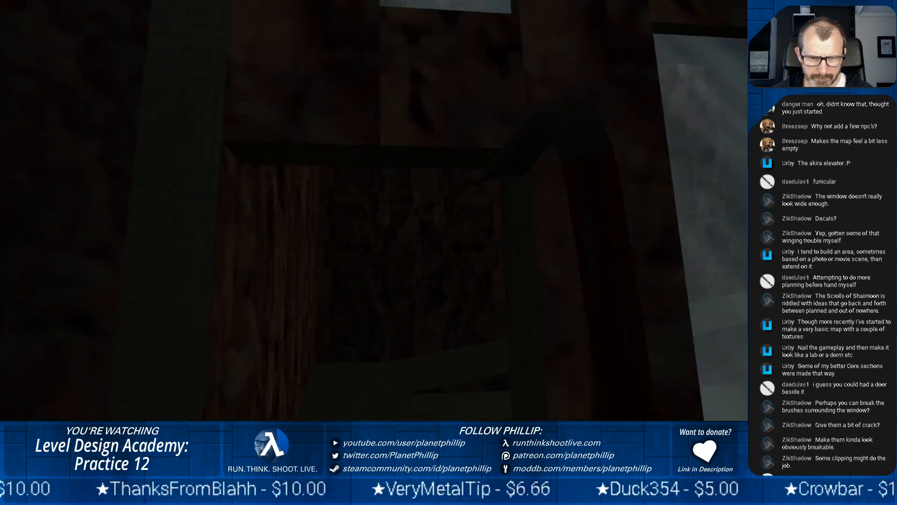
Walk back through the broken opening and along the dark rock passage, checking the slotted windows on the way
key("w")
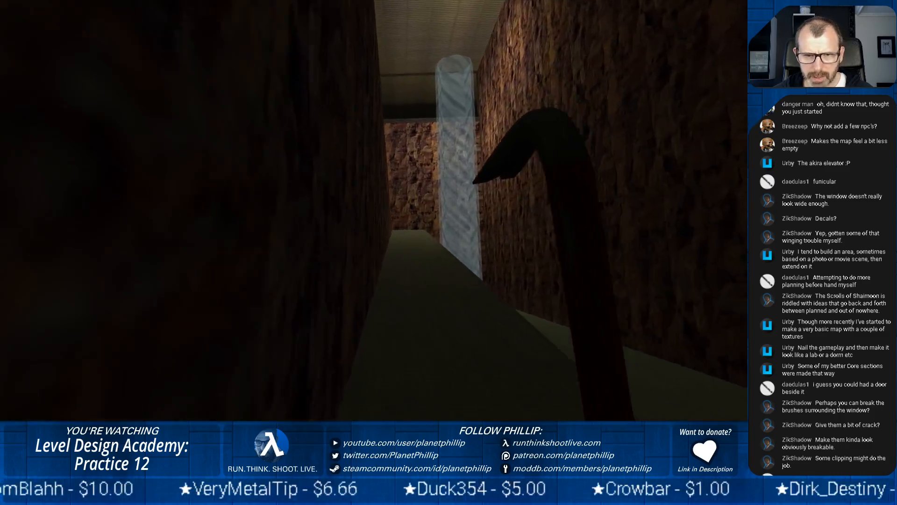
key("w")
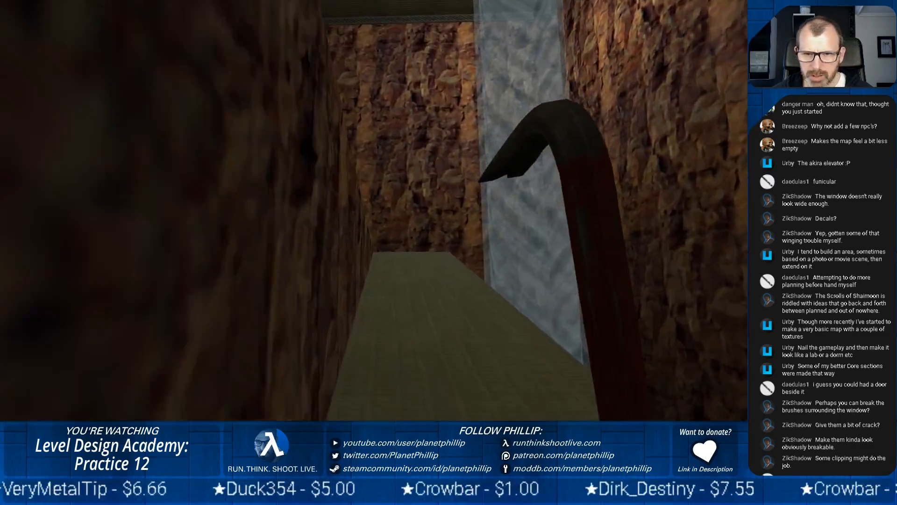
key("w")
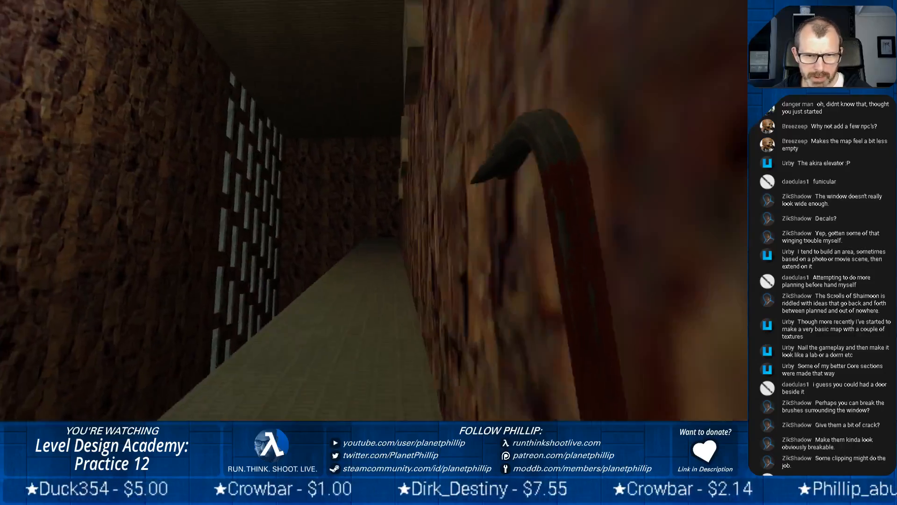
key("w")
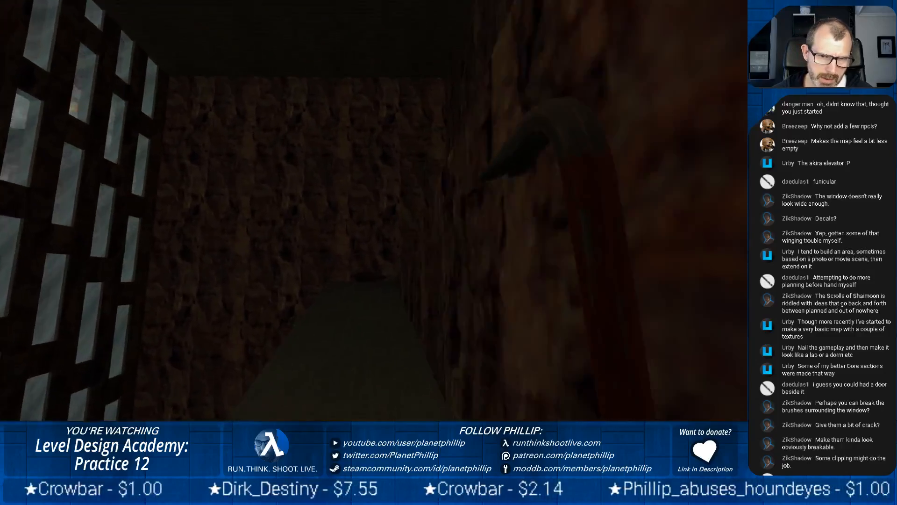
key("w")
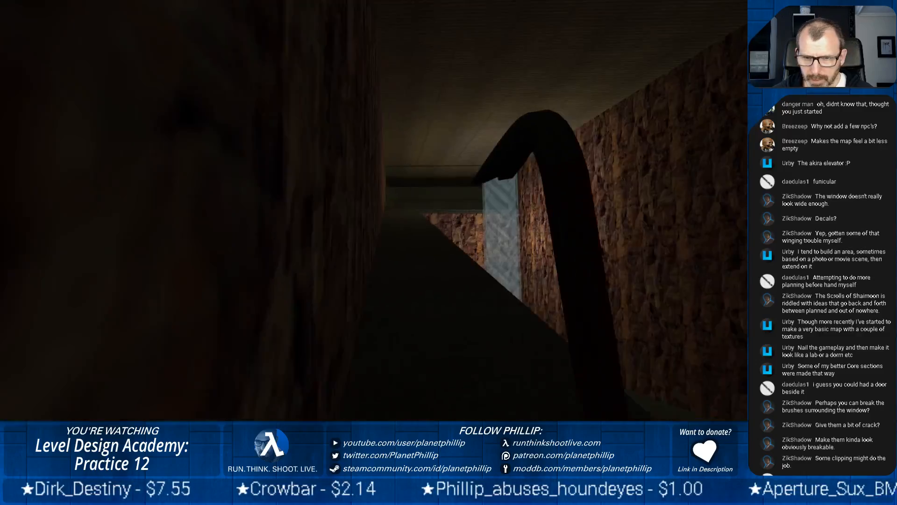
key("w")
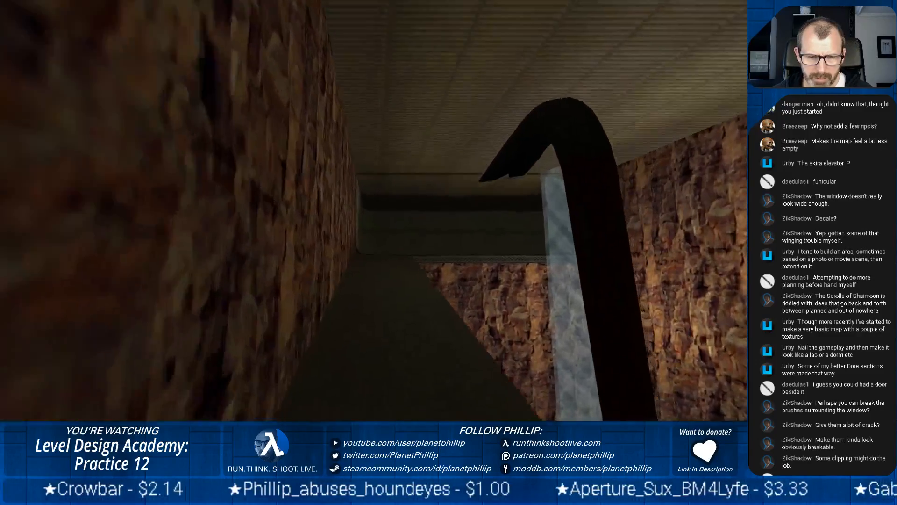
Go through the tiled corridor with the long lit window and up to the railed walkway overlooking the pillared hall
key("w")
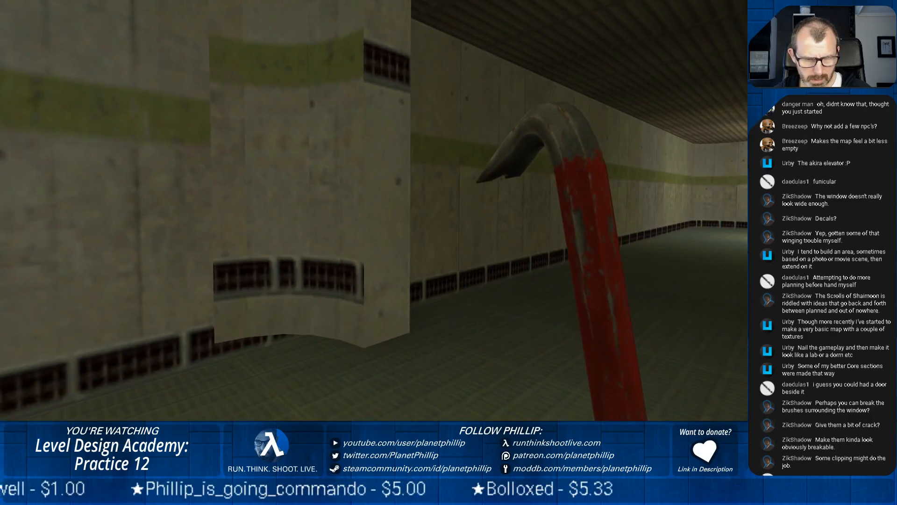
key("w")
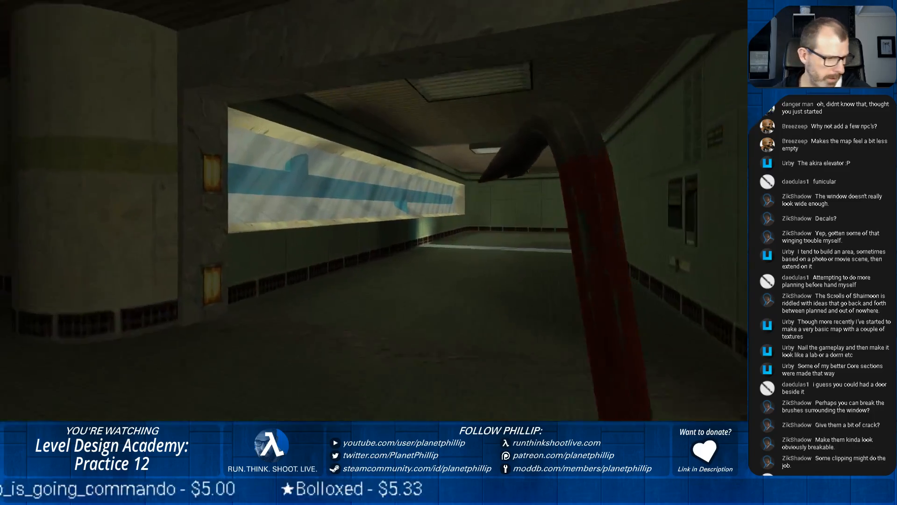
key("w")
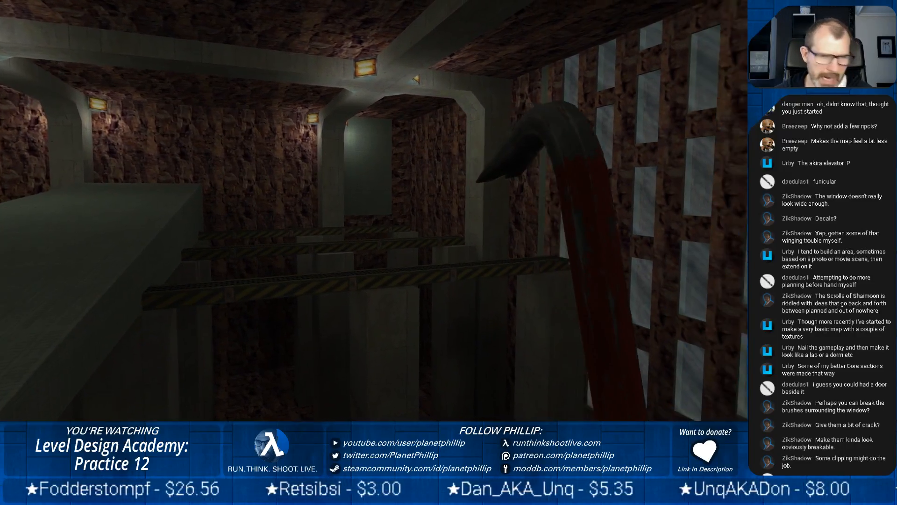
Examine the striped cross beams, sloping concrete slab and slotted window wall from the ledge and railed walkway
key("s")
key("w")
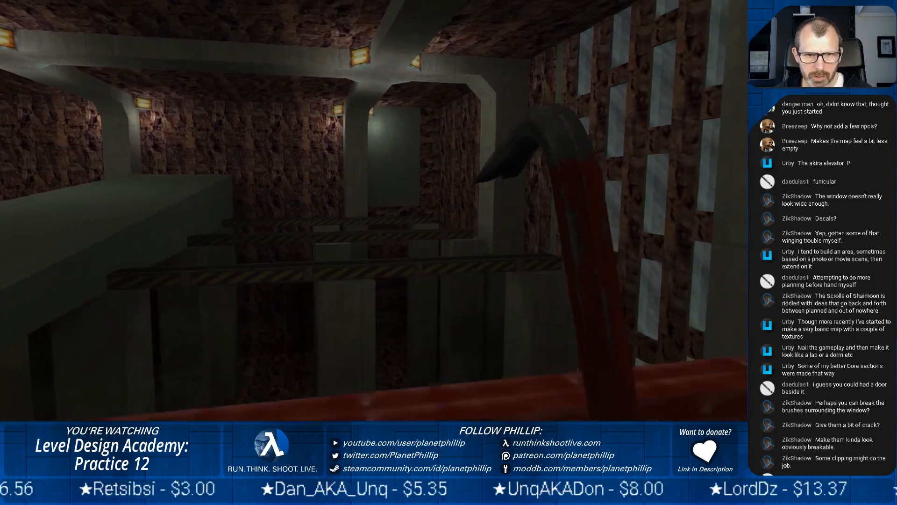
key("w")
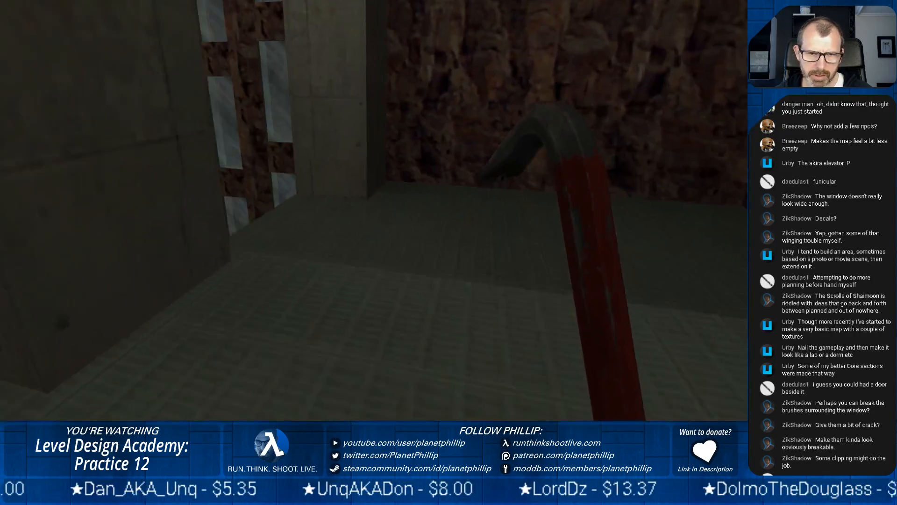
key("w")
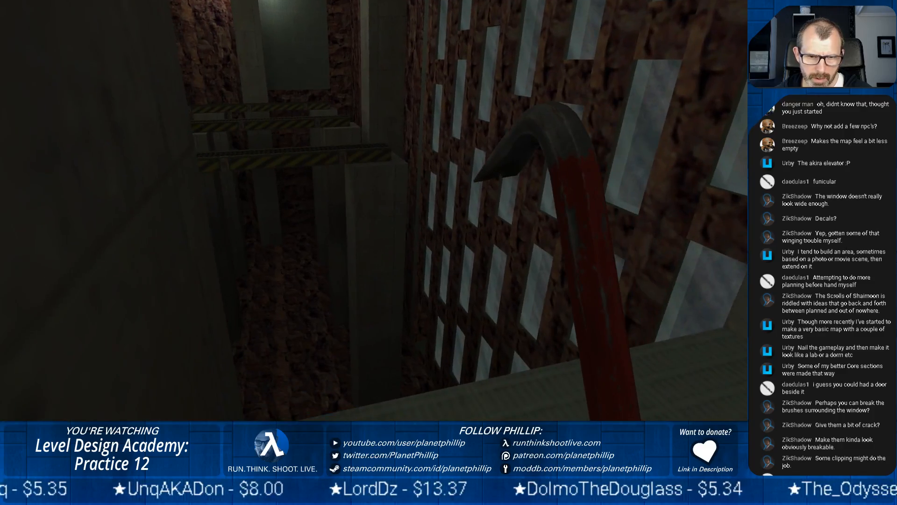
key("d")
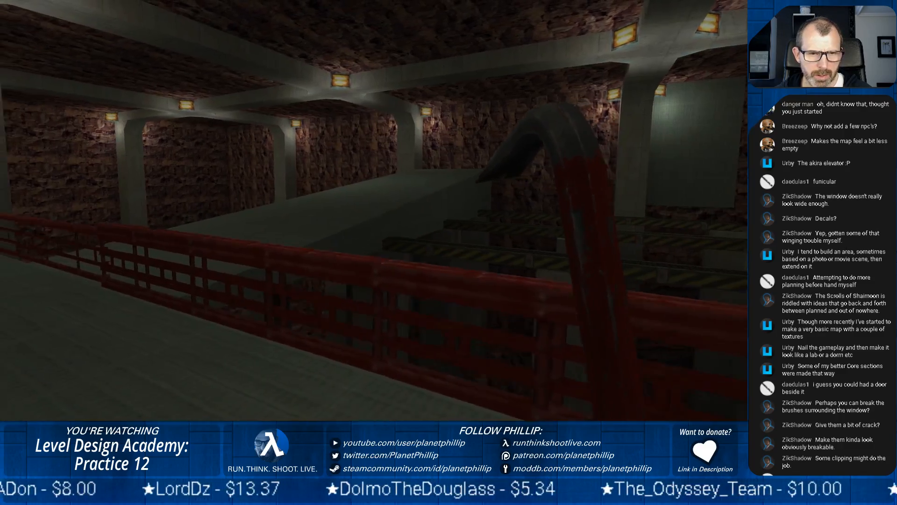
key("w")
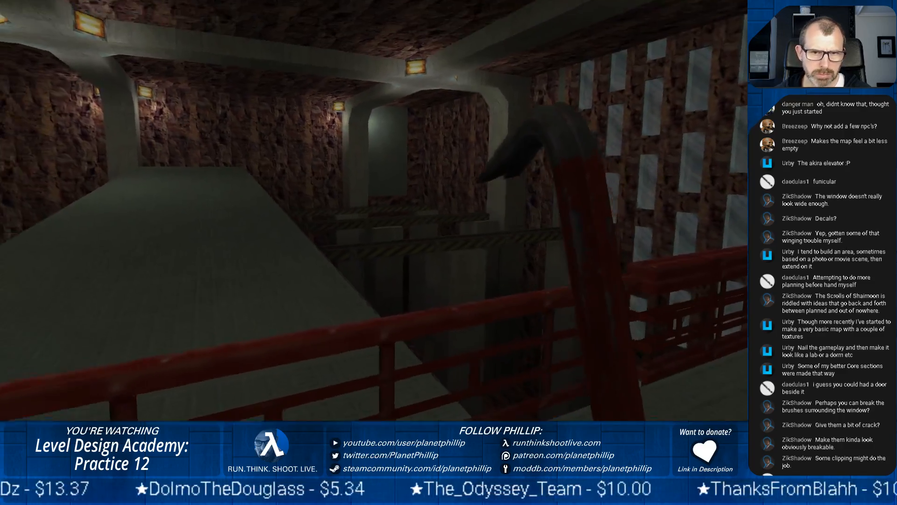
key("w")
key("w")
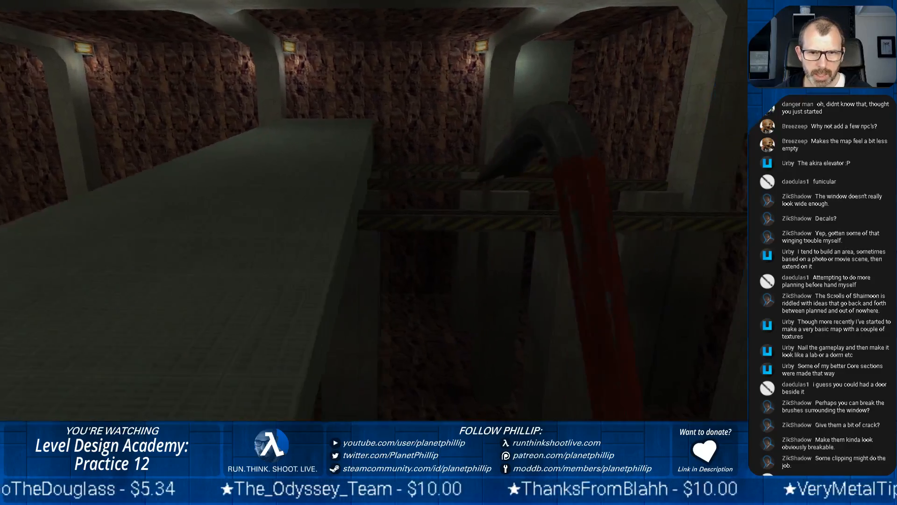
key("w")
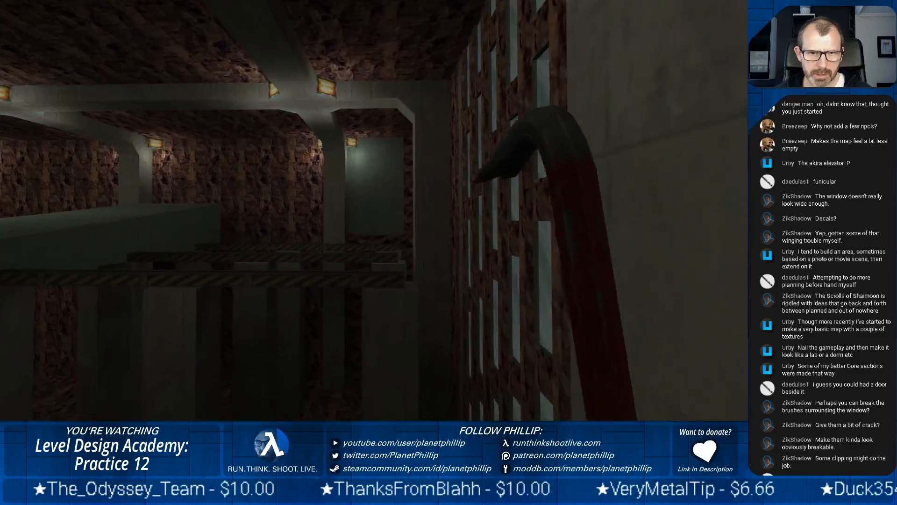
Look over the railing at the sloping slab and its supports, and check the rock-walled ramp area behind the walkway
key("w")
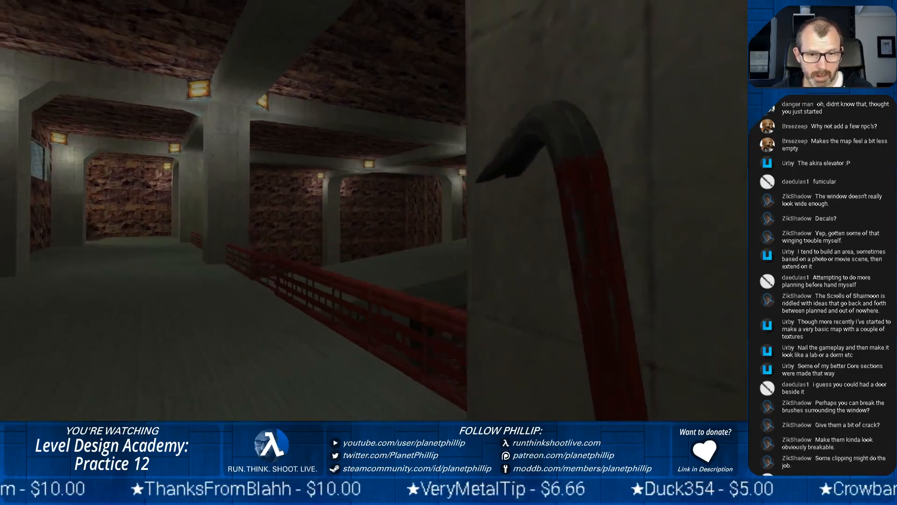
key("w")
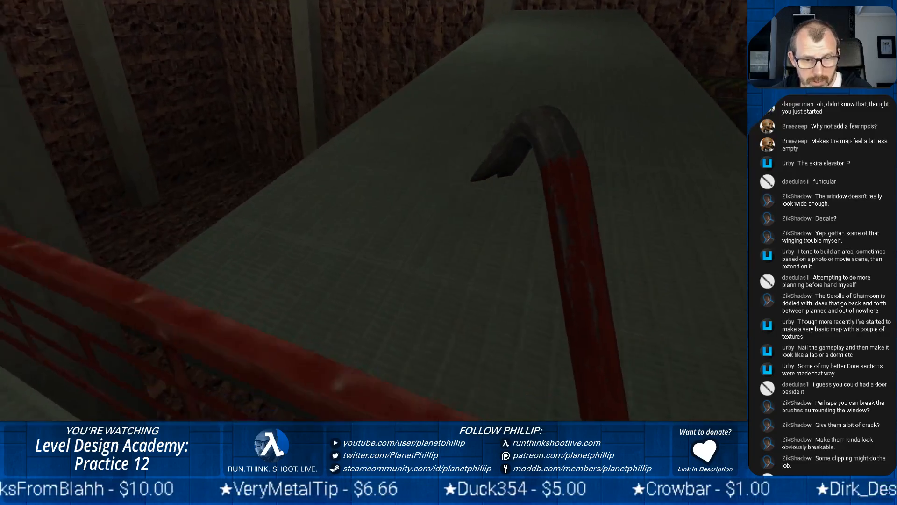
key("w")
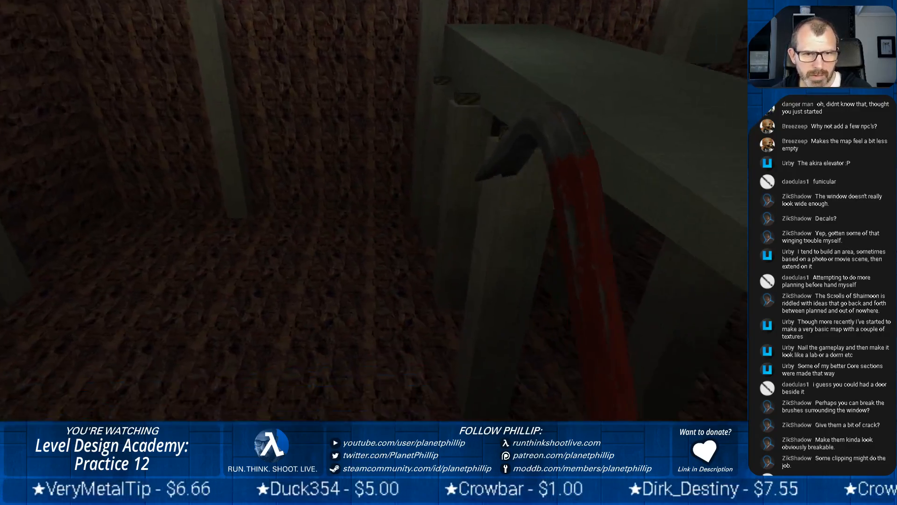
key("s")
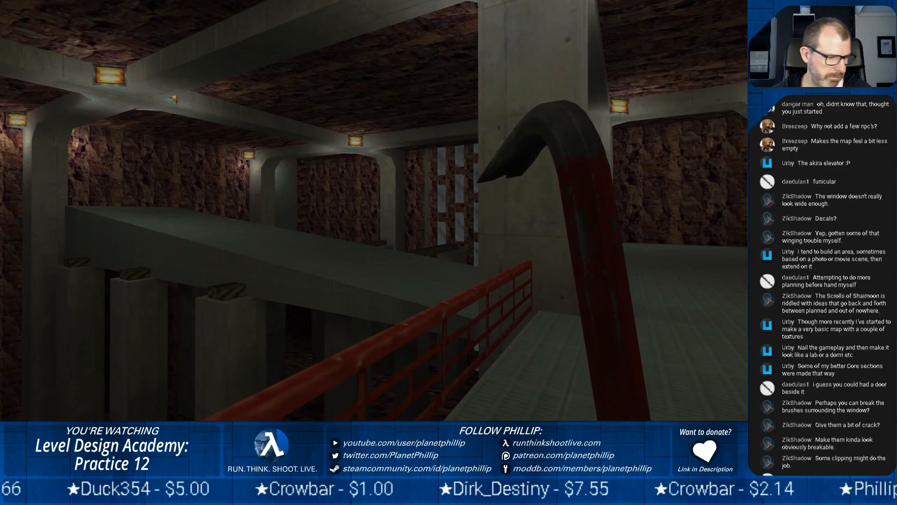
key("s")
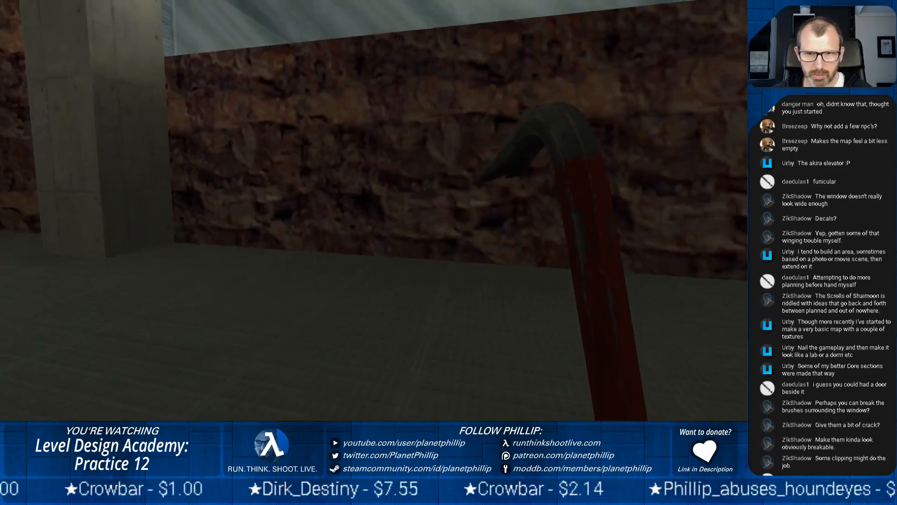
key("w")
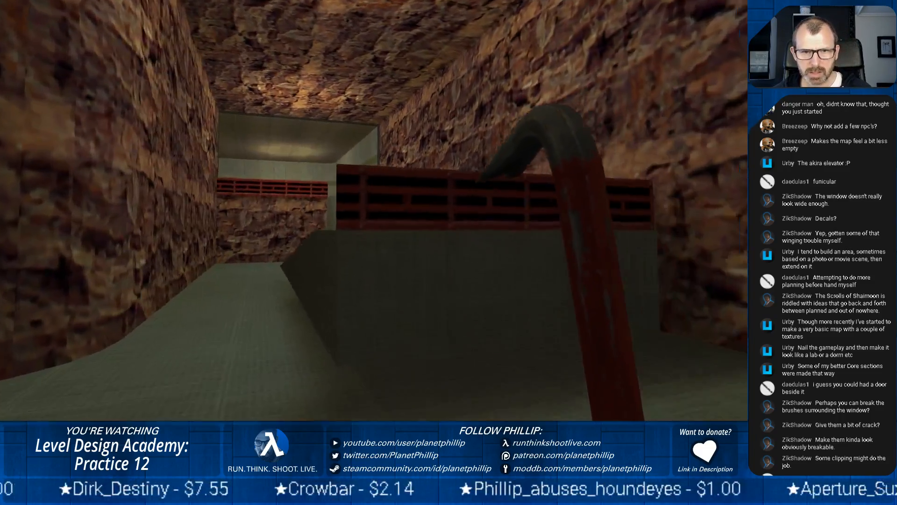
key("w")
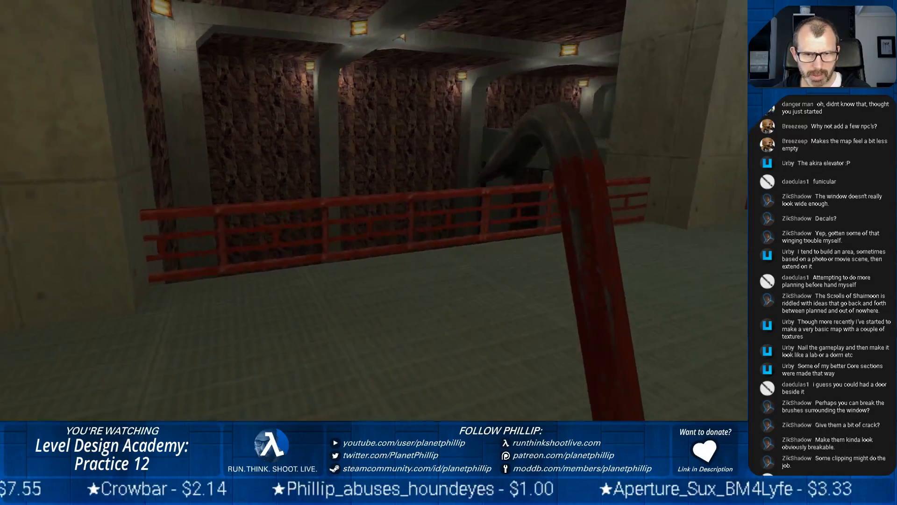
Inspect the hall floor below the walkway and the ends of the red railing where they meet the concrete pillars
key("w")
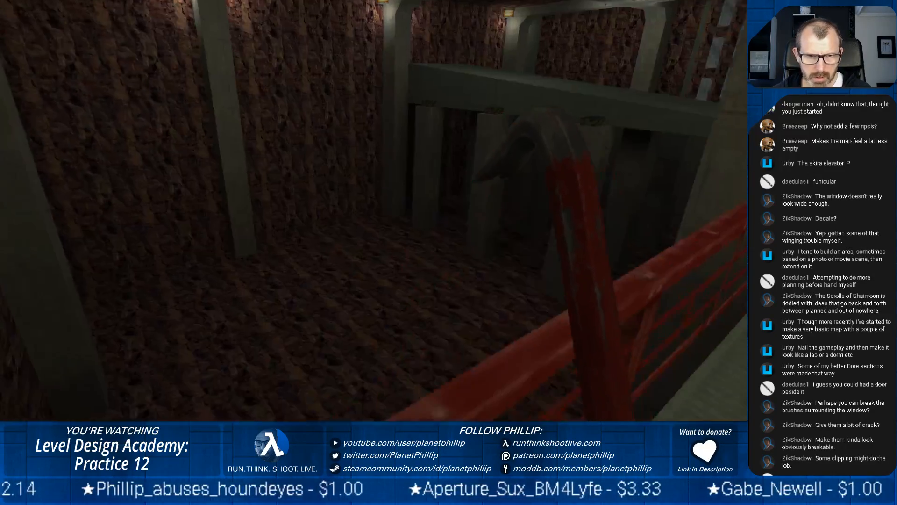
key("s")
key("w")
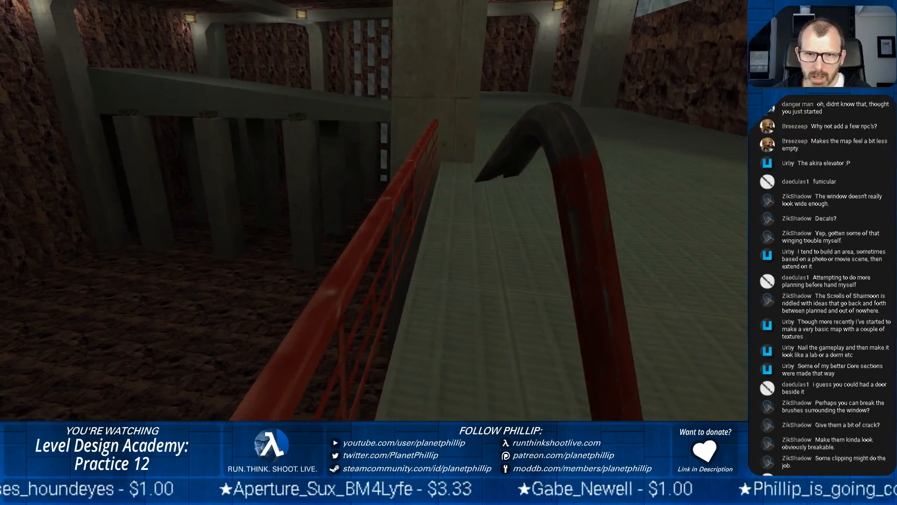
key("d")
key("a")
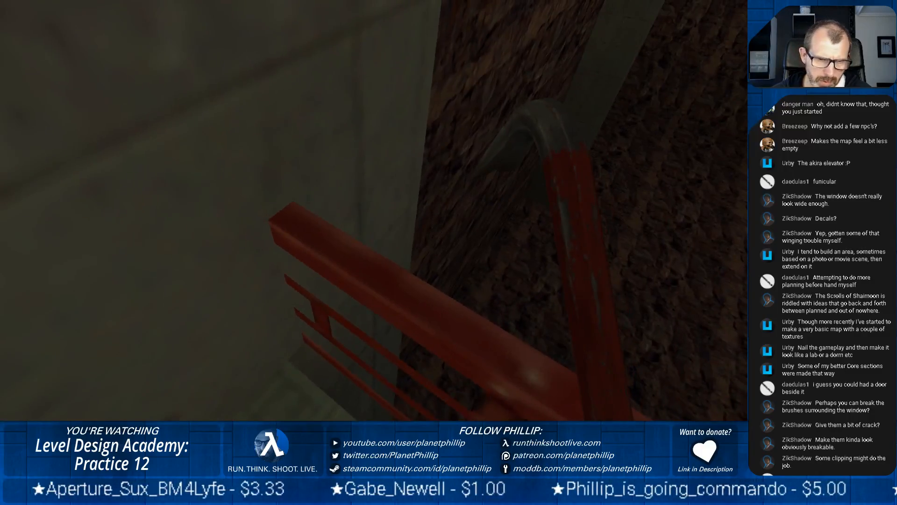
key("s")
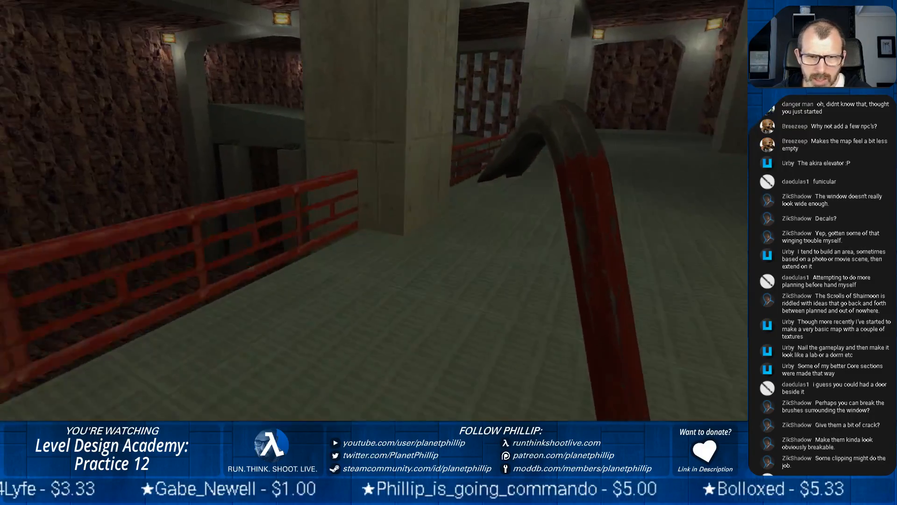
key("w")
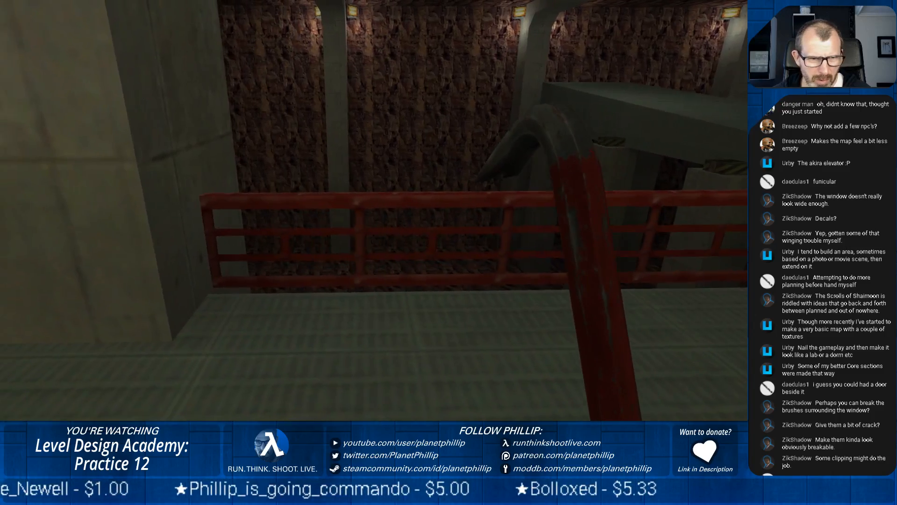
key("w")
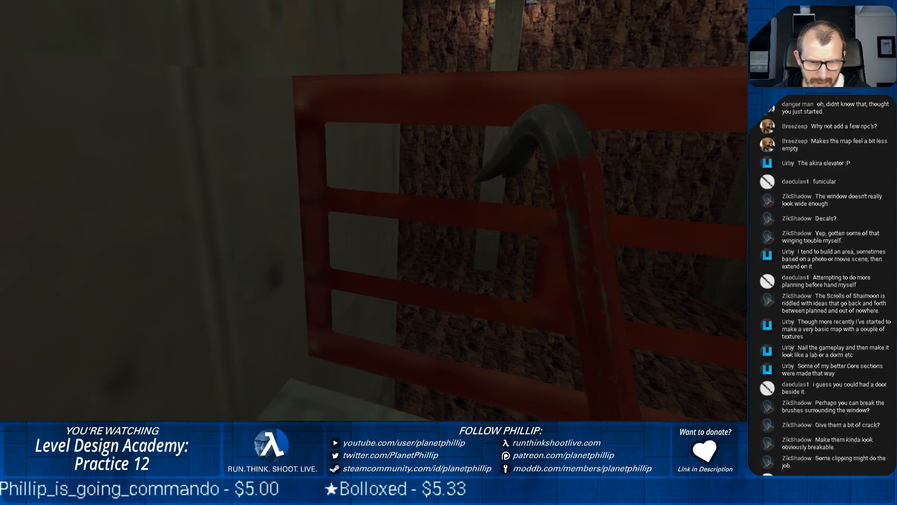
key("w")
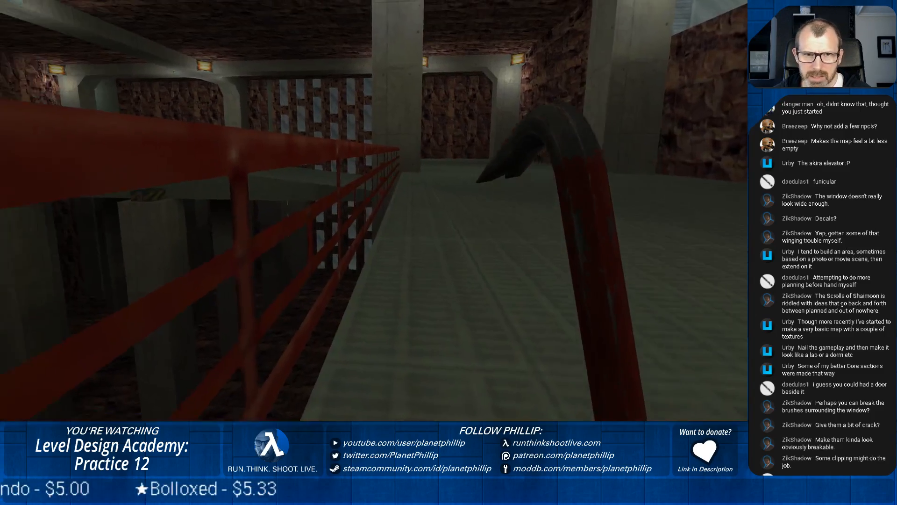
Continue along the walkway to check the other railing section by the pillar, and view the hall from farther back
key("w")
key("w")
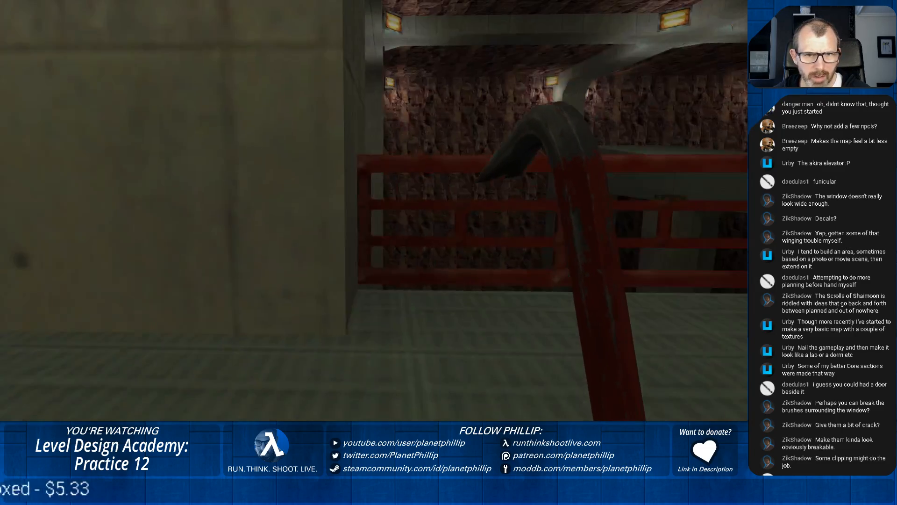
key("w")
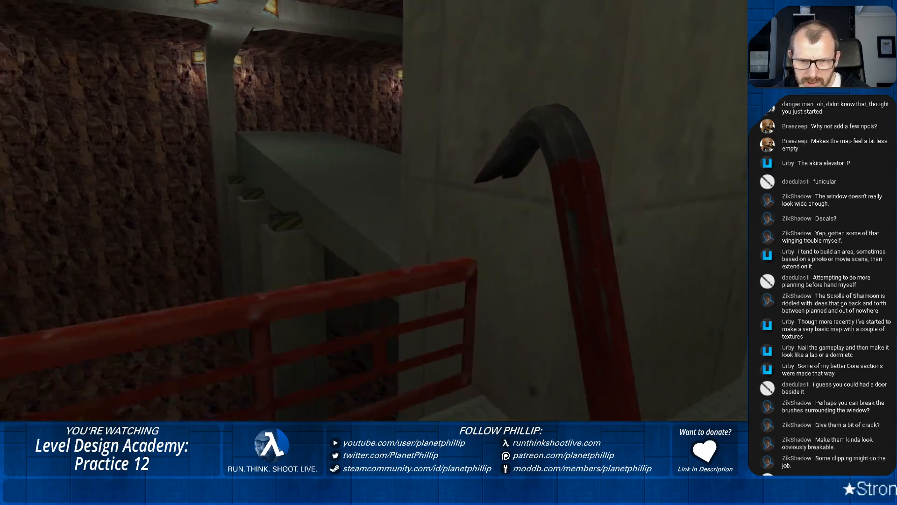
key("space")
key("s")
key("s")
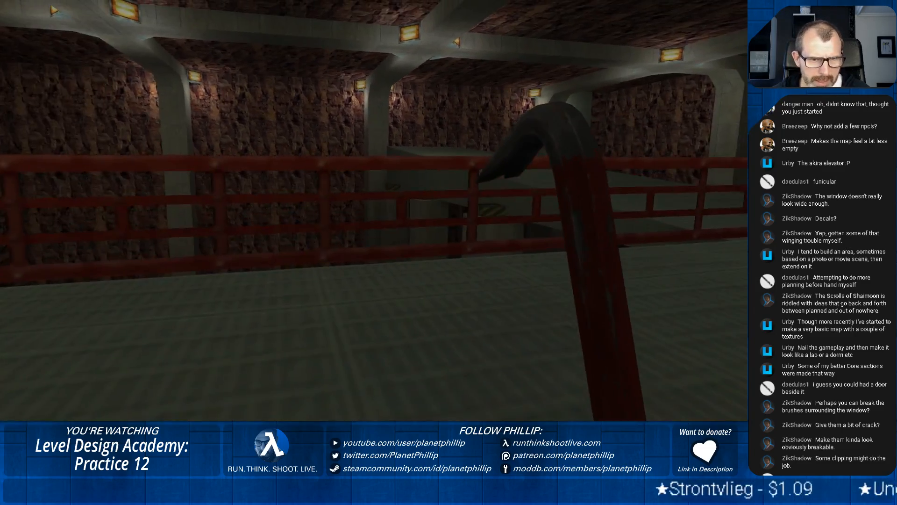
key("a")
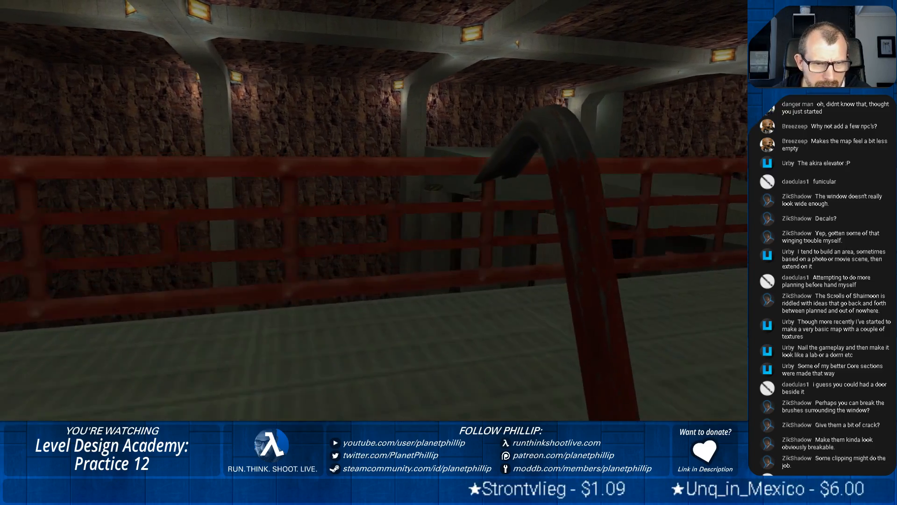
key("s")
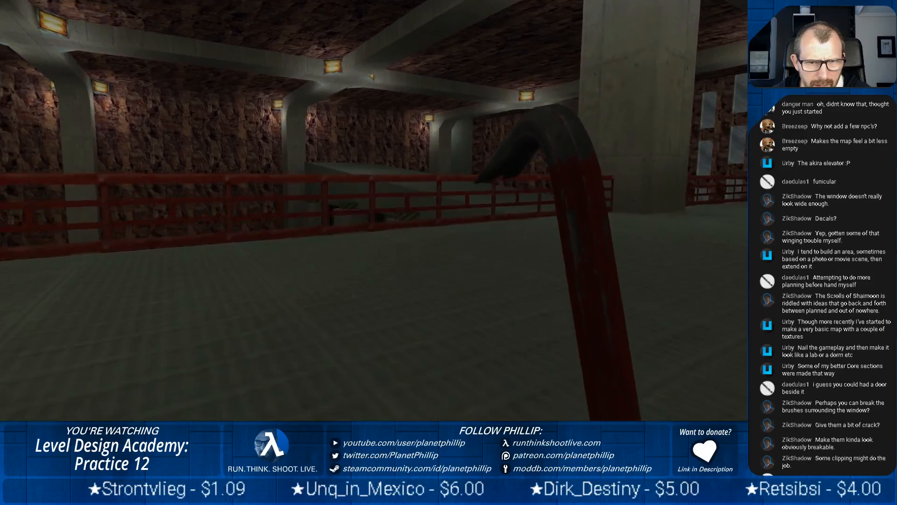
Inspect the concrete supports and rock floor beyond the red railing, and view the walkway from farther back
key("w")
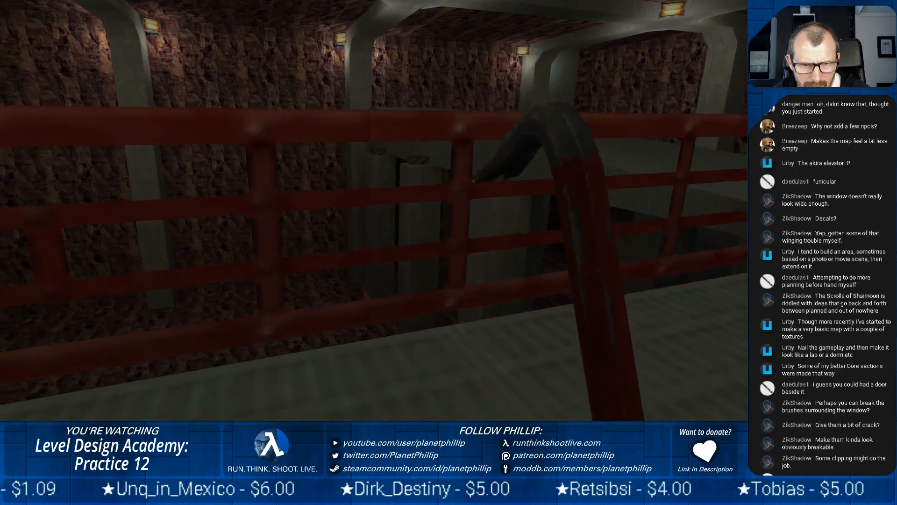
key("w")
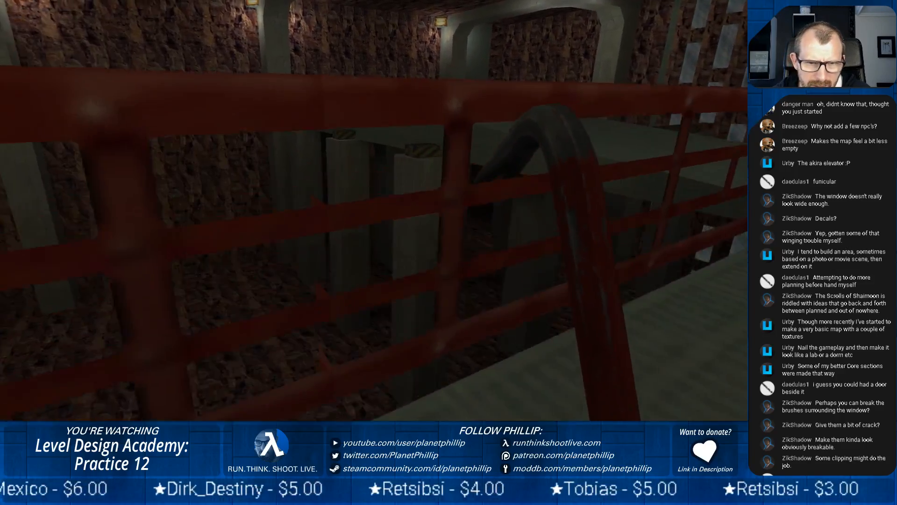
key("ctrl")
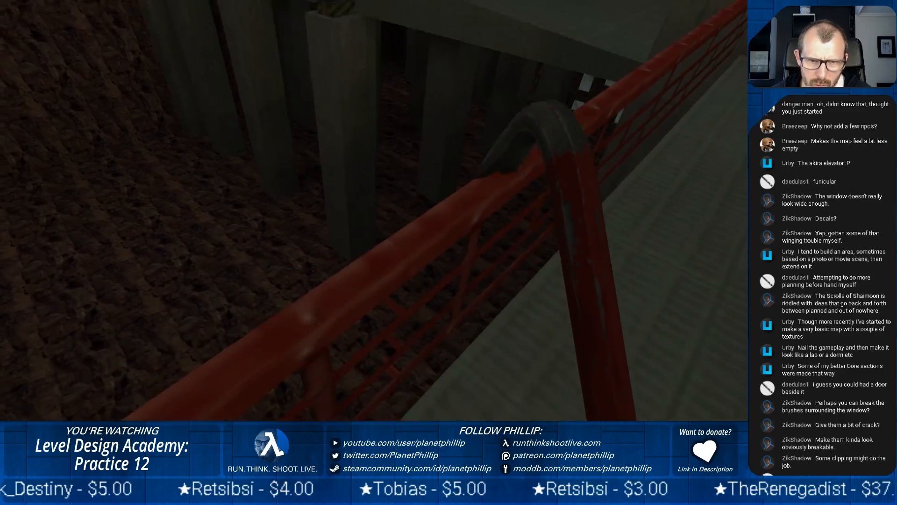
key("s")
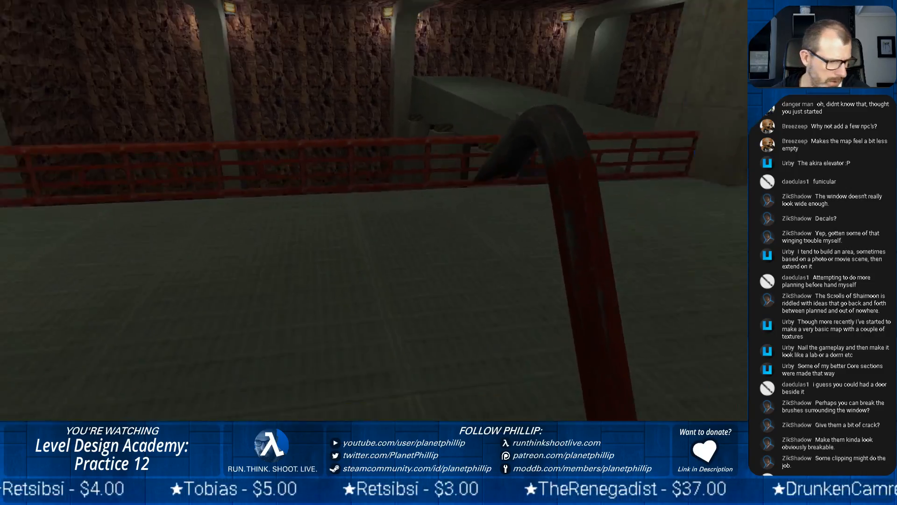
key("w")
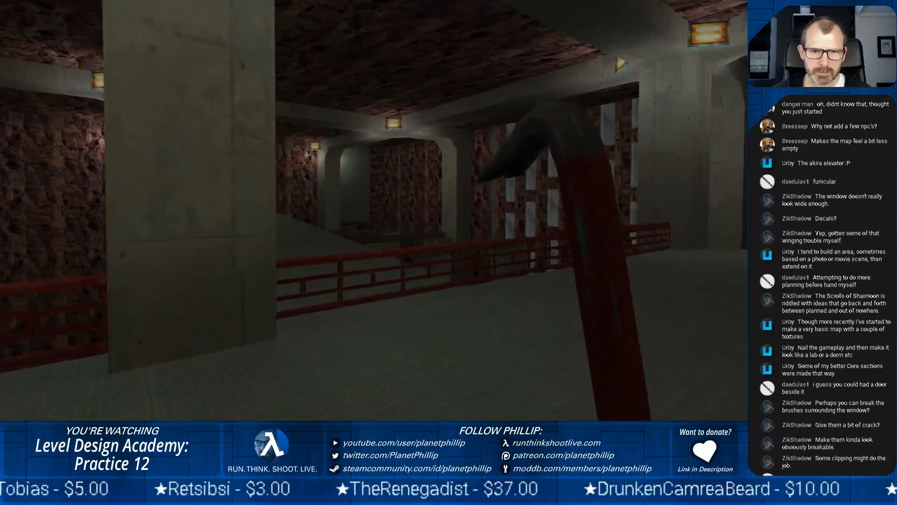
Walk out along the striped beams to the sloping slab, view the supports from the floor below, and pause the game
key("w")
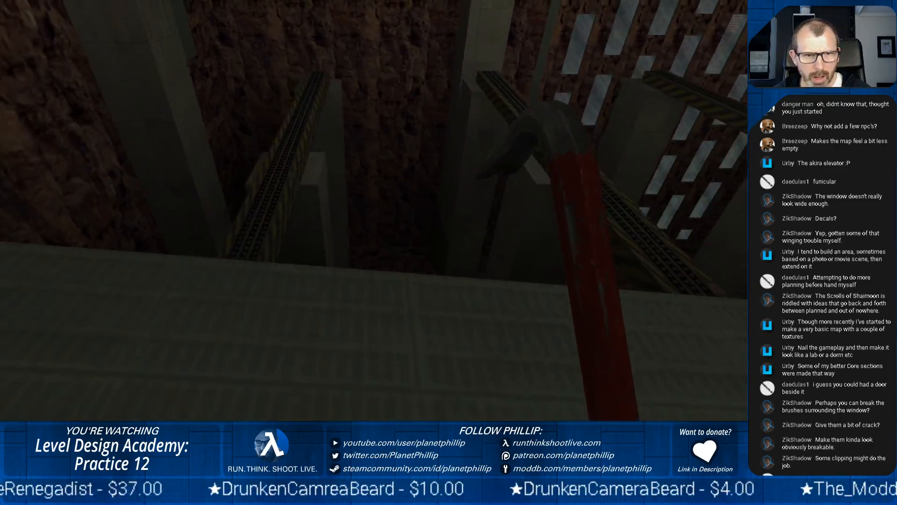
key("w")
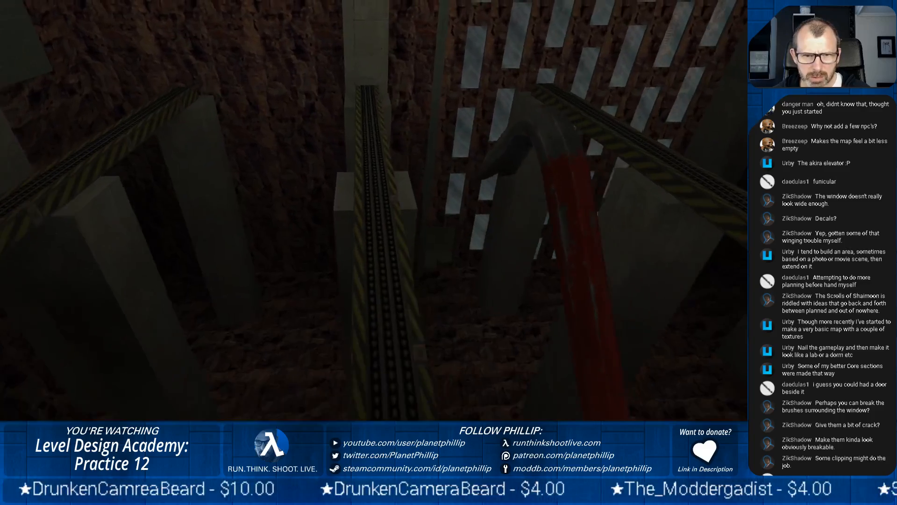
key("w")
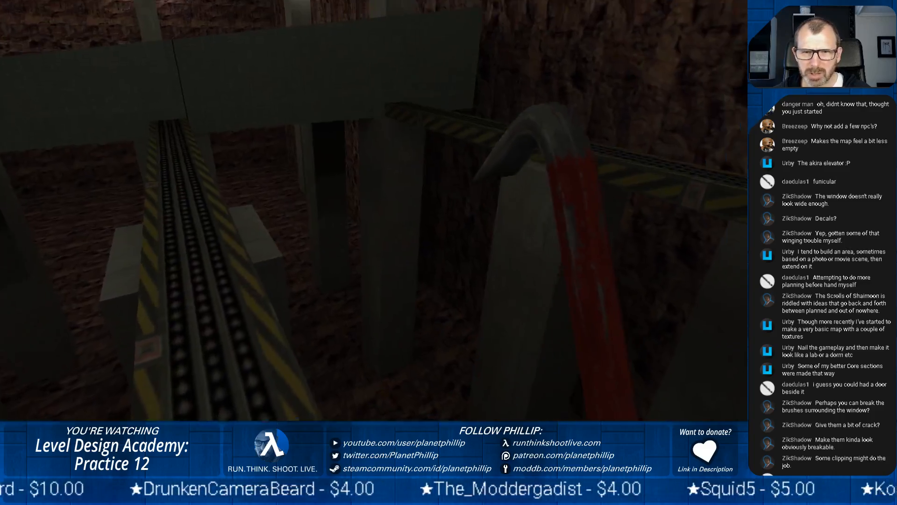
key("w")
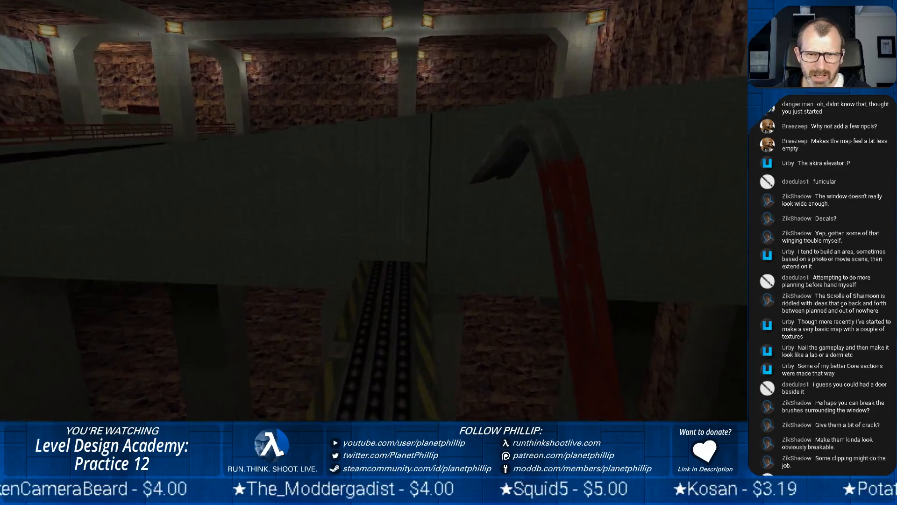
key("d")
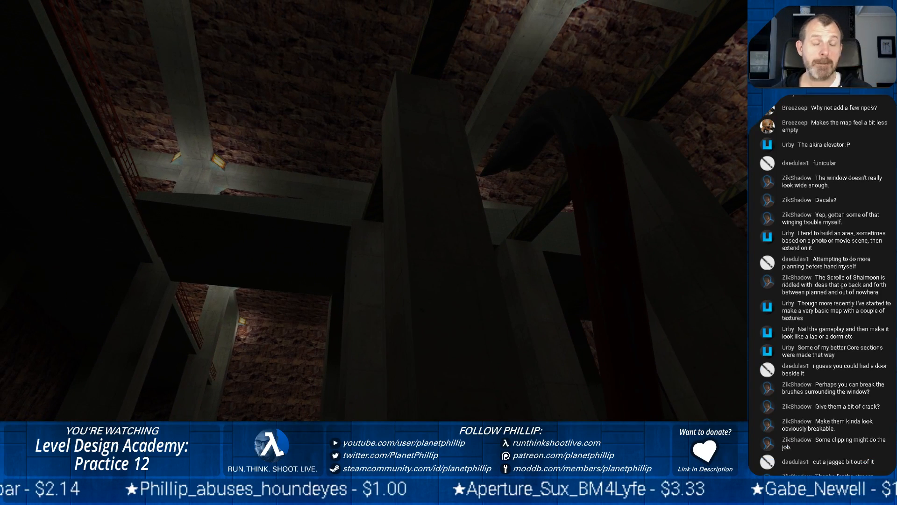
key("Escape")
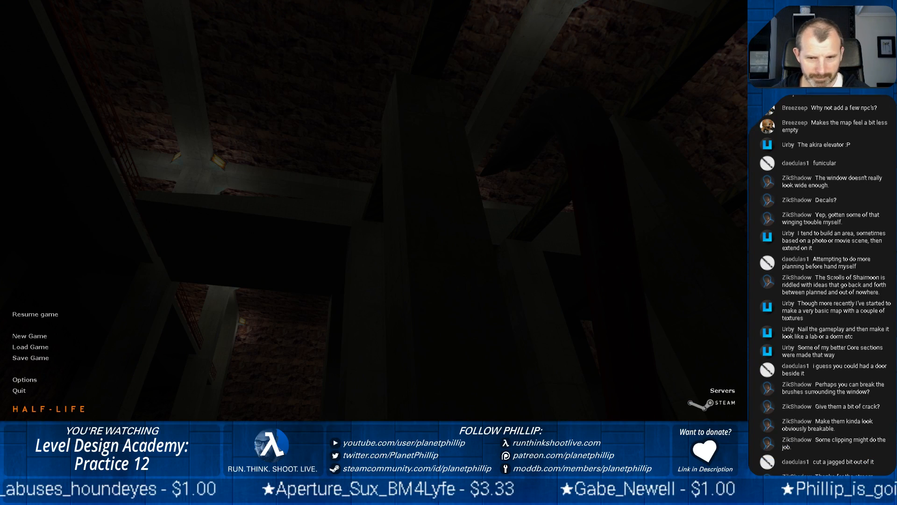